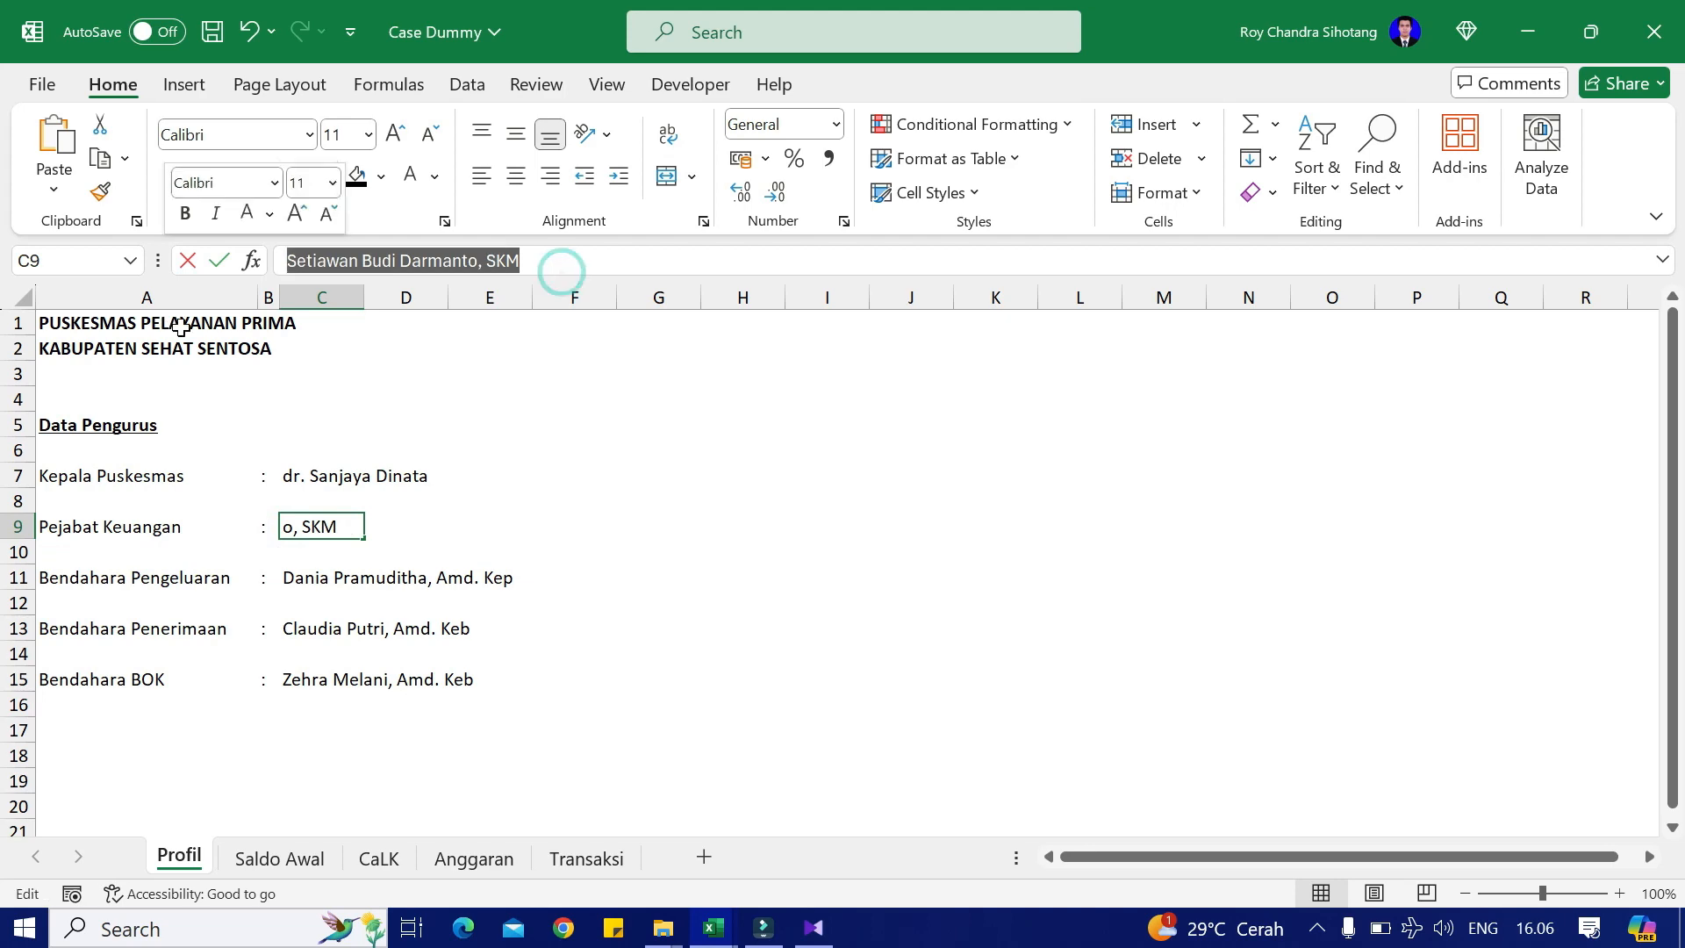
Step: Paste the finance officer's name from Profil C9 into the Pejabat Keuangan field (E14)
{"action": "key", "text": "Return"}
{"action": "key", "text": "alt+Tab"}
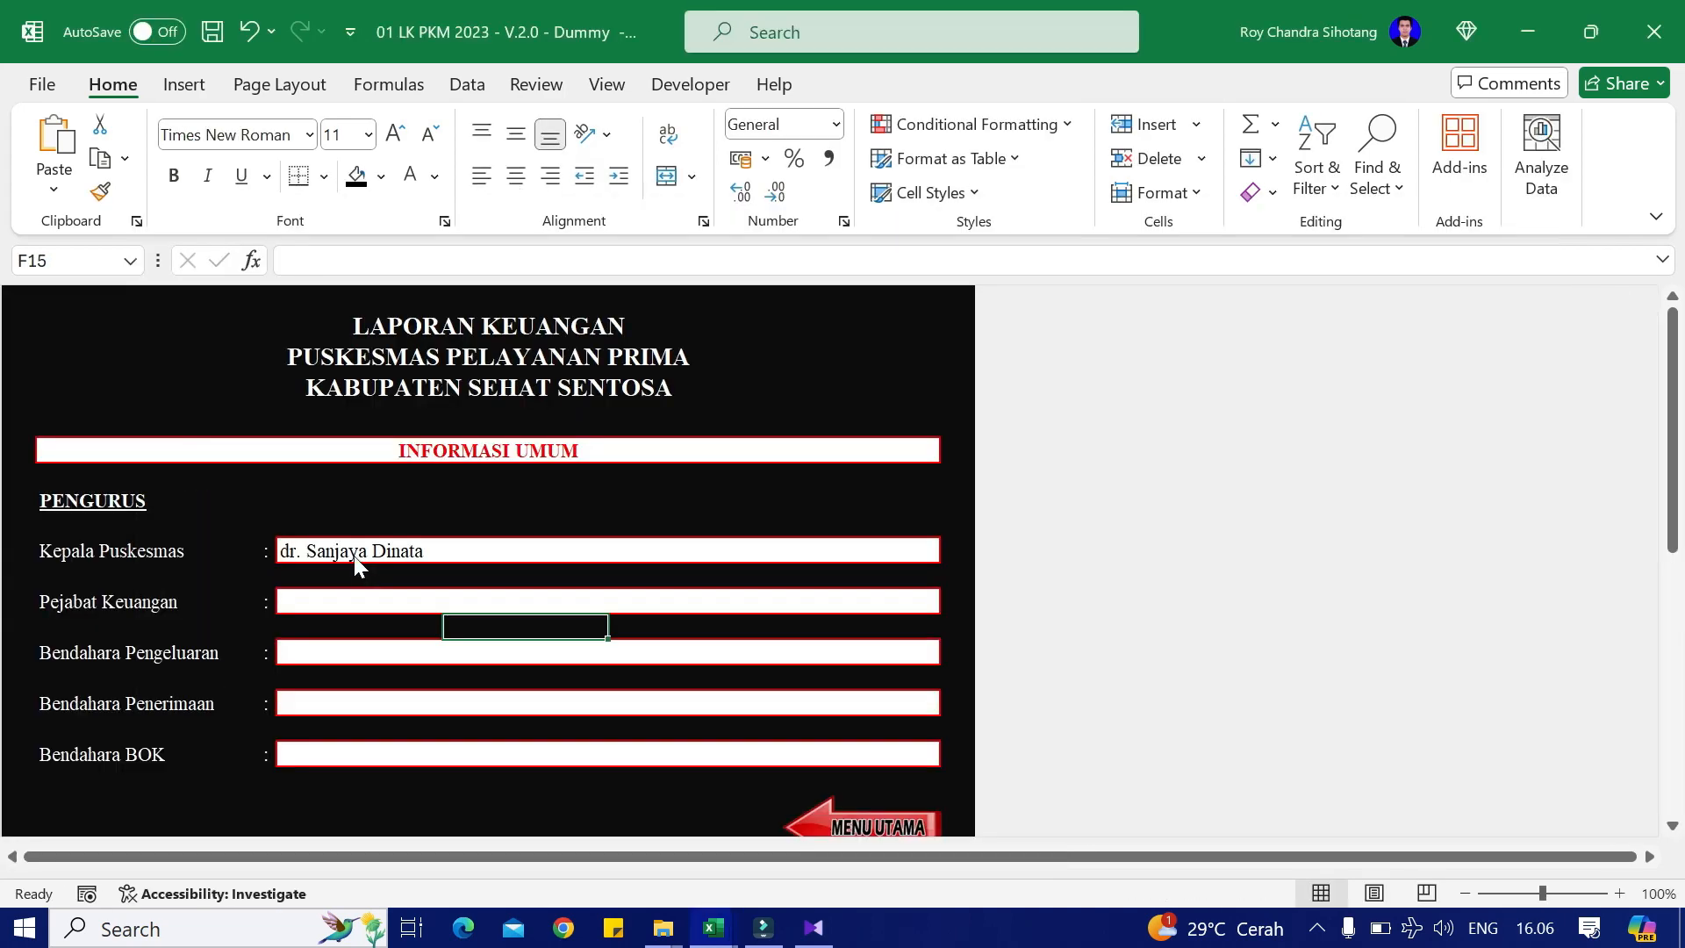
{"action": "left_click", "coordinate": [336, 599]}
{"action": "double_click", "coordinate": [336, 598]}
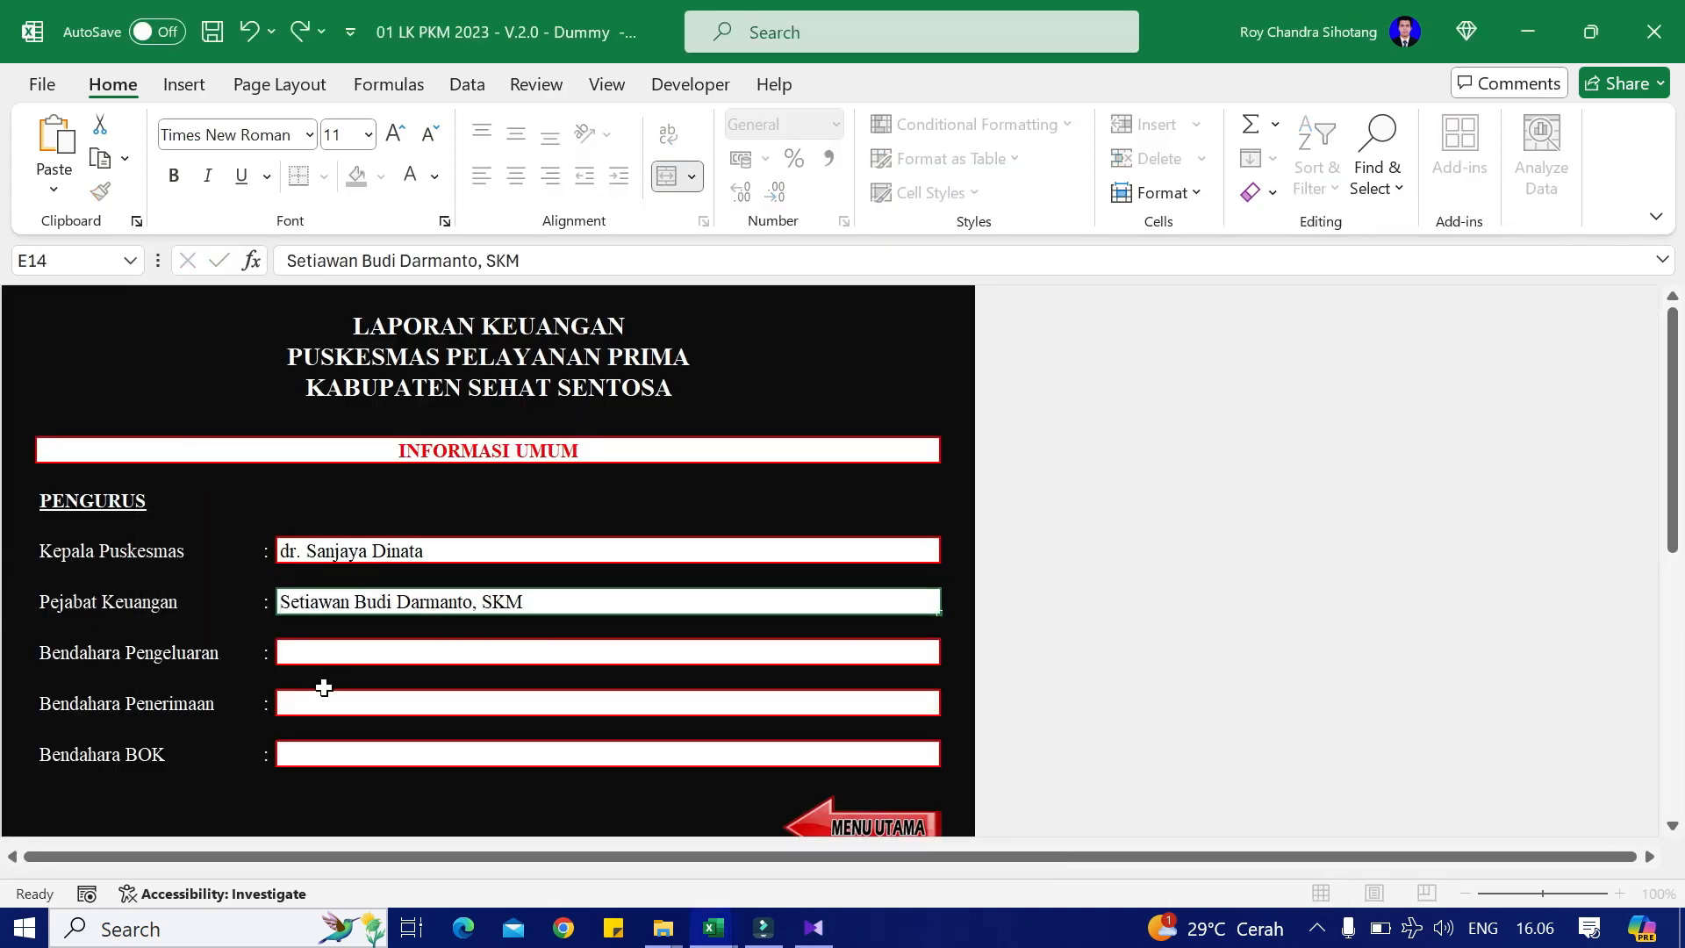
{"action": "left_click", "coordinate": [323, 680]}
Step: Copy the expenditure treasurer's name from C11 into the Bendahara Pengeluaran field (E16)
{"action": "key", "text": "alt+Tab"}
{"action": "left_click", "coordinate": [299, 584]}
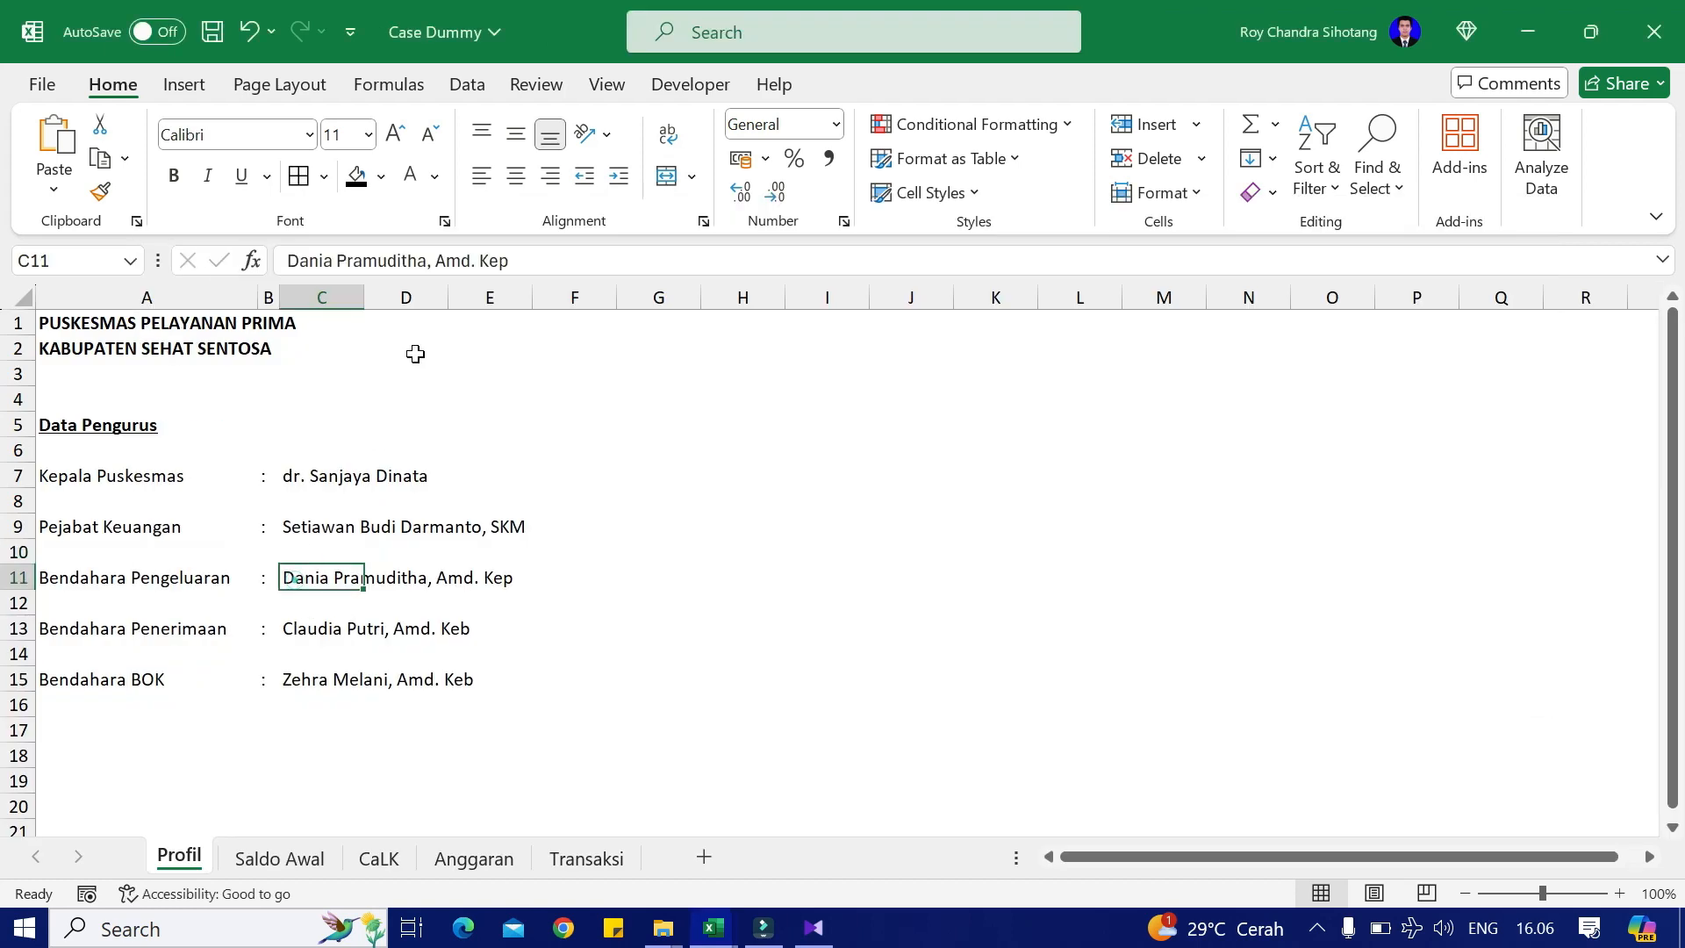
{"action": "left_click_drag", "start_coordinate": [287, 261], "coordinate": [538, 256]}
{"action": "key", "text": "ctrl+c"}
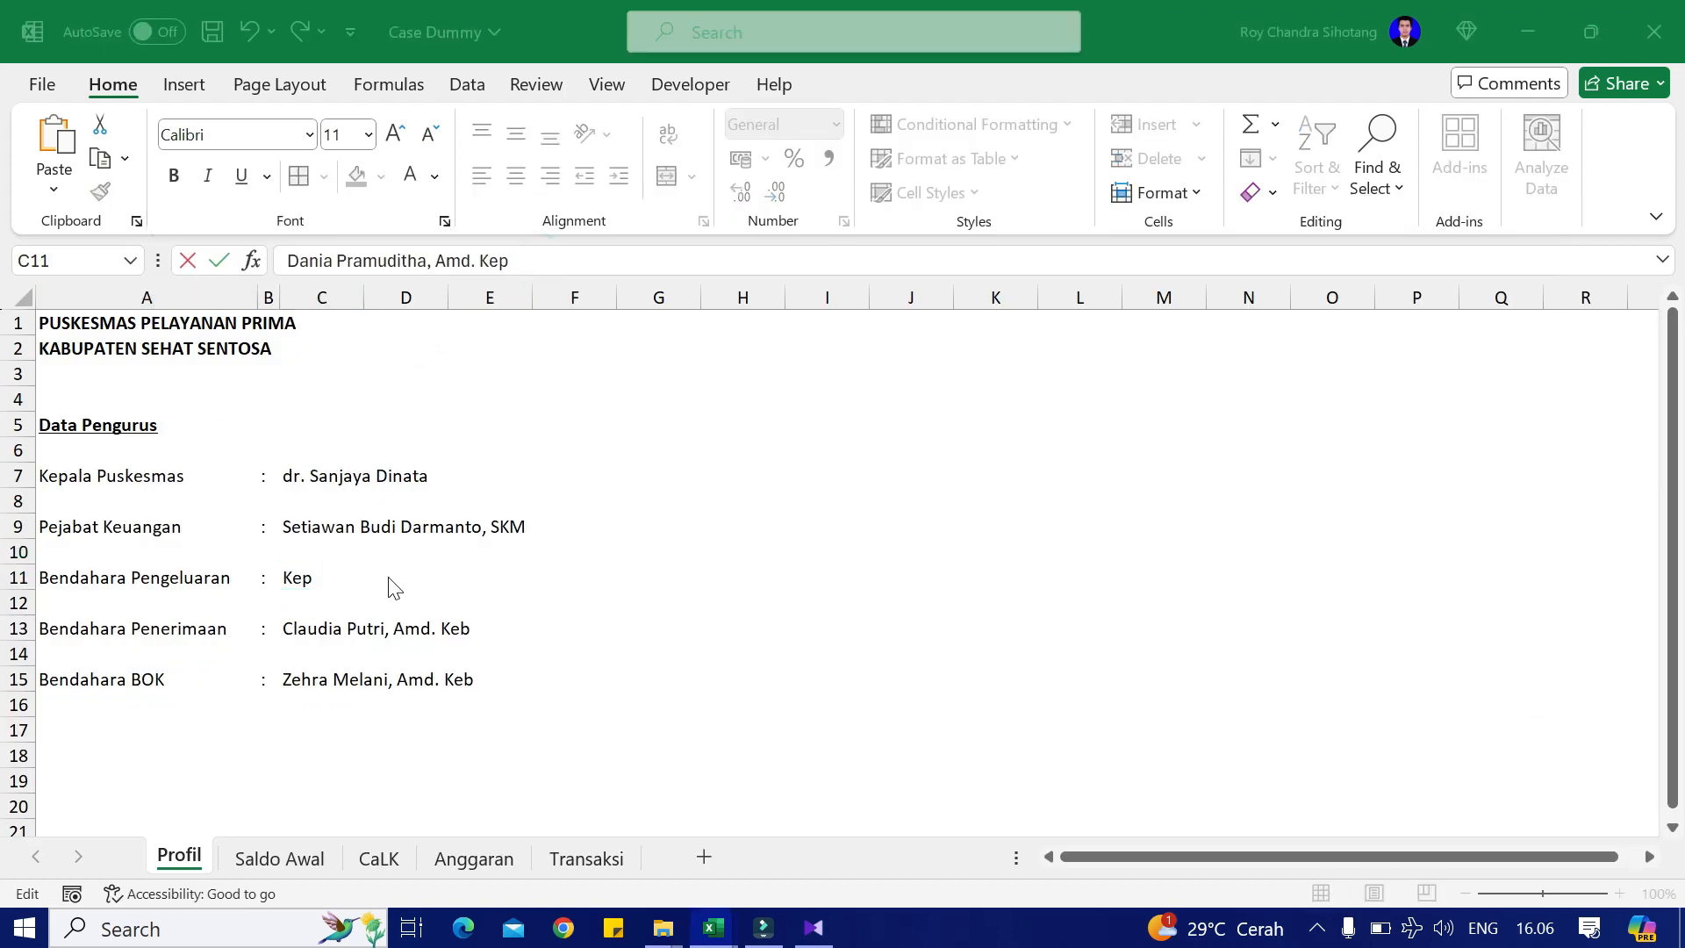
{"action": "key", "text": "alt+Tab"}
{"action": "left_click", "coordinate": [309, 651]}
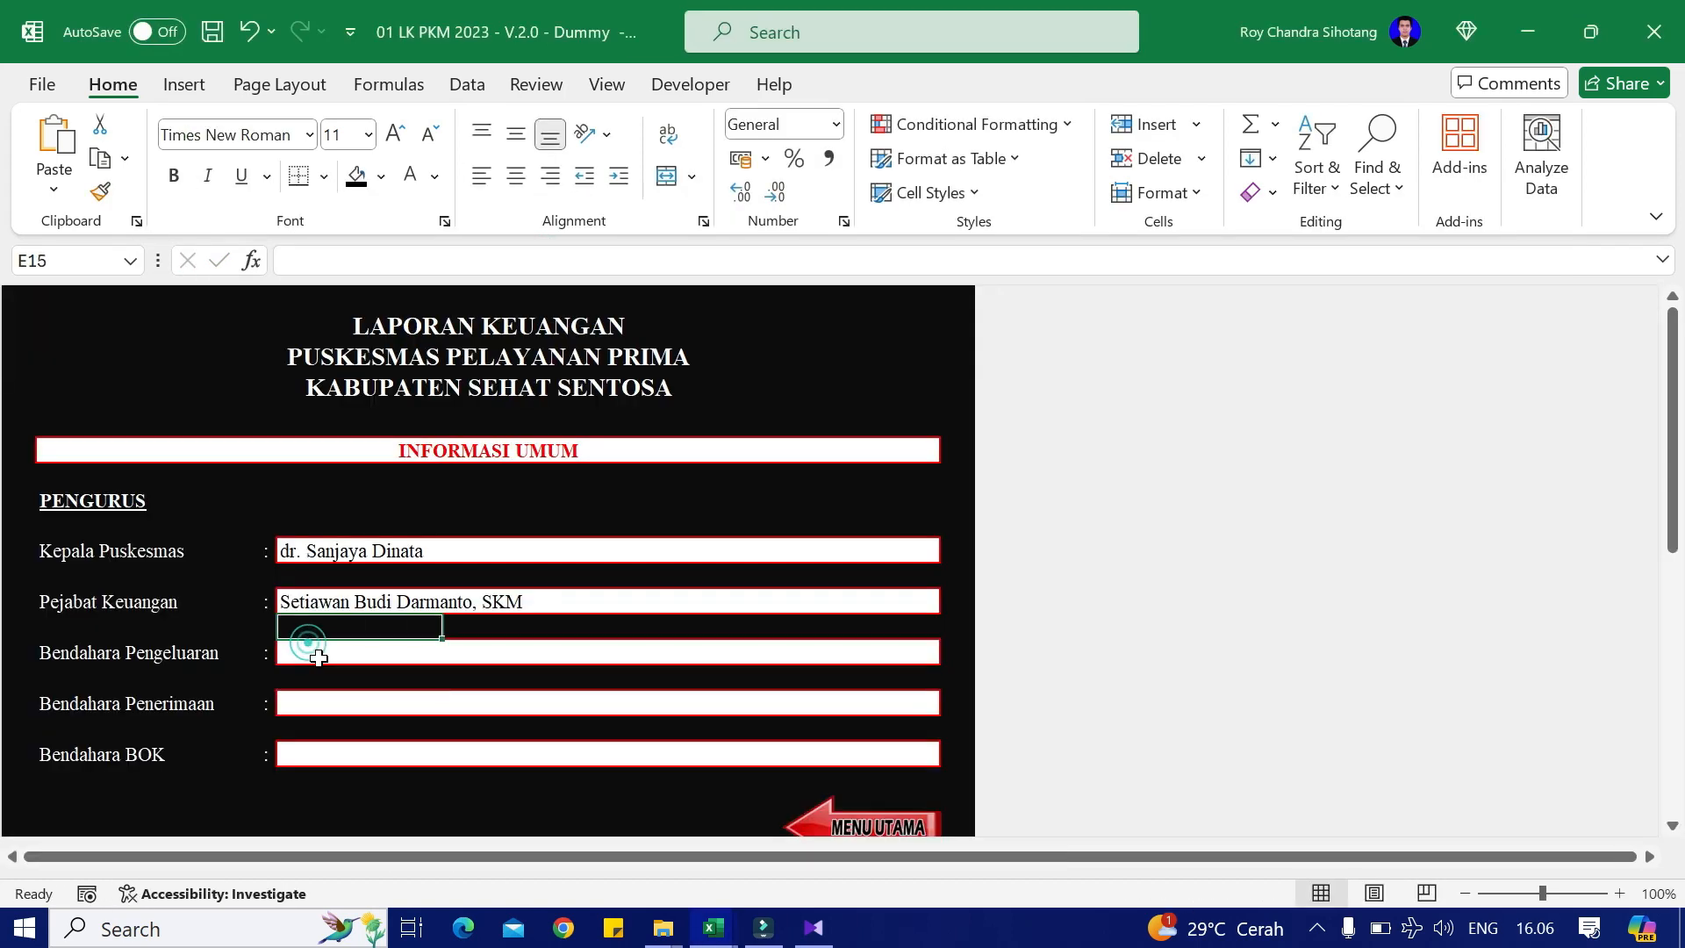
{"action": "double_click", "coordinate": [308, 651]}
{"action": "key", "text": "ctrl+v"}
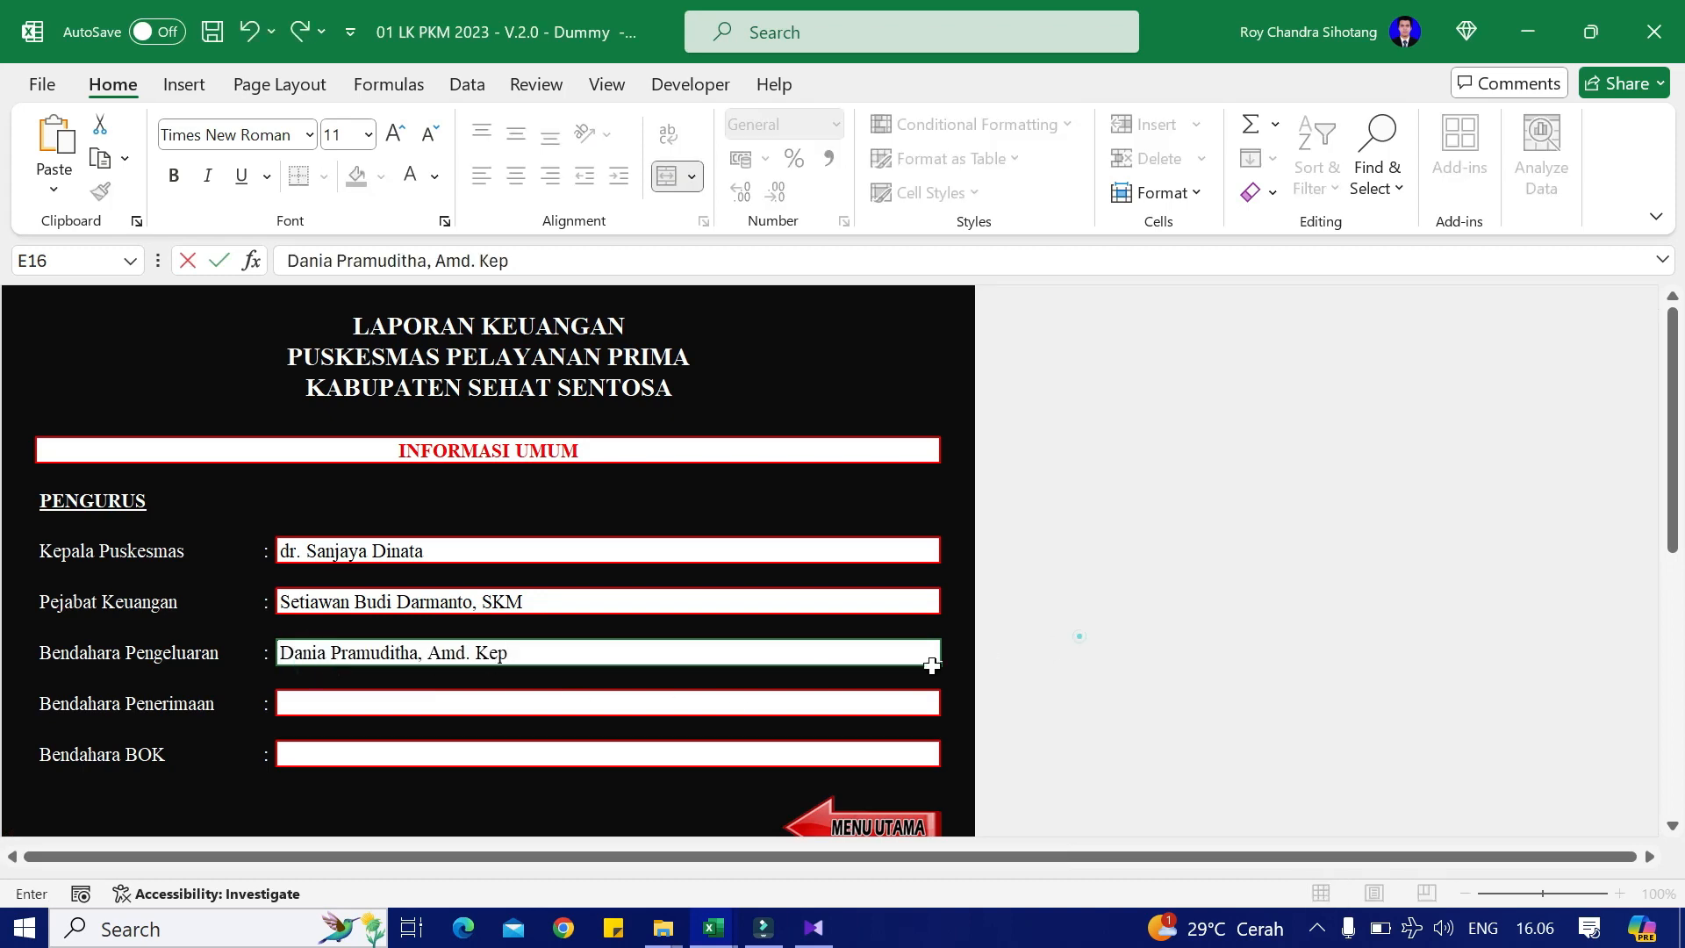
{"action": "left_click", "coordinate": [754, 725]}
Step: Copy the revenue treasurer's name from C13 into the Bendahara Penerimaan field (E18)
{"action": "key", "text": "alt+Tab"}
{"action": "left_click", "coordinate": [349, 621]}
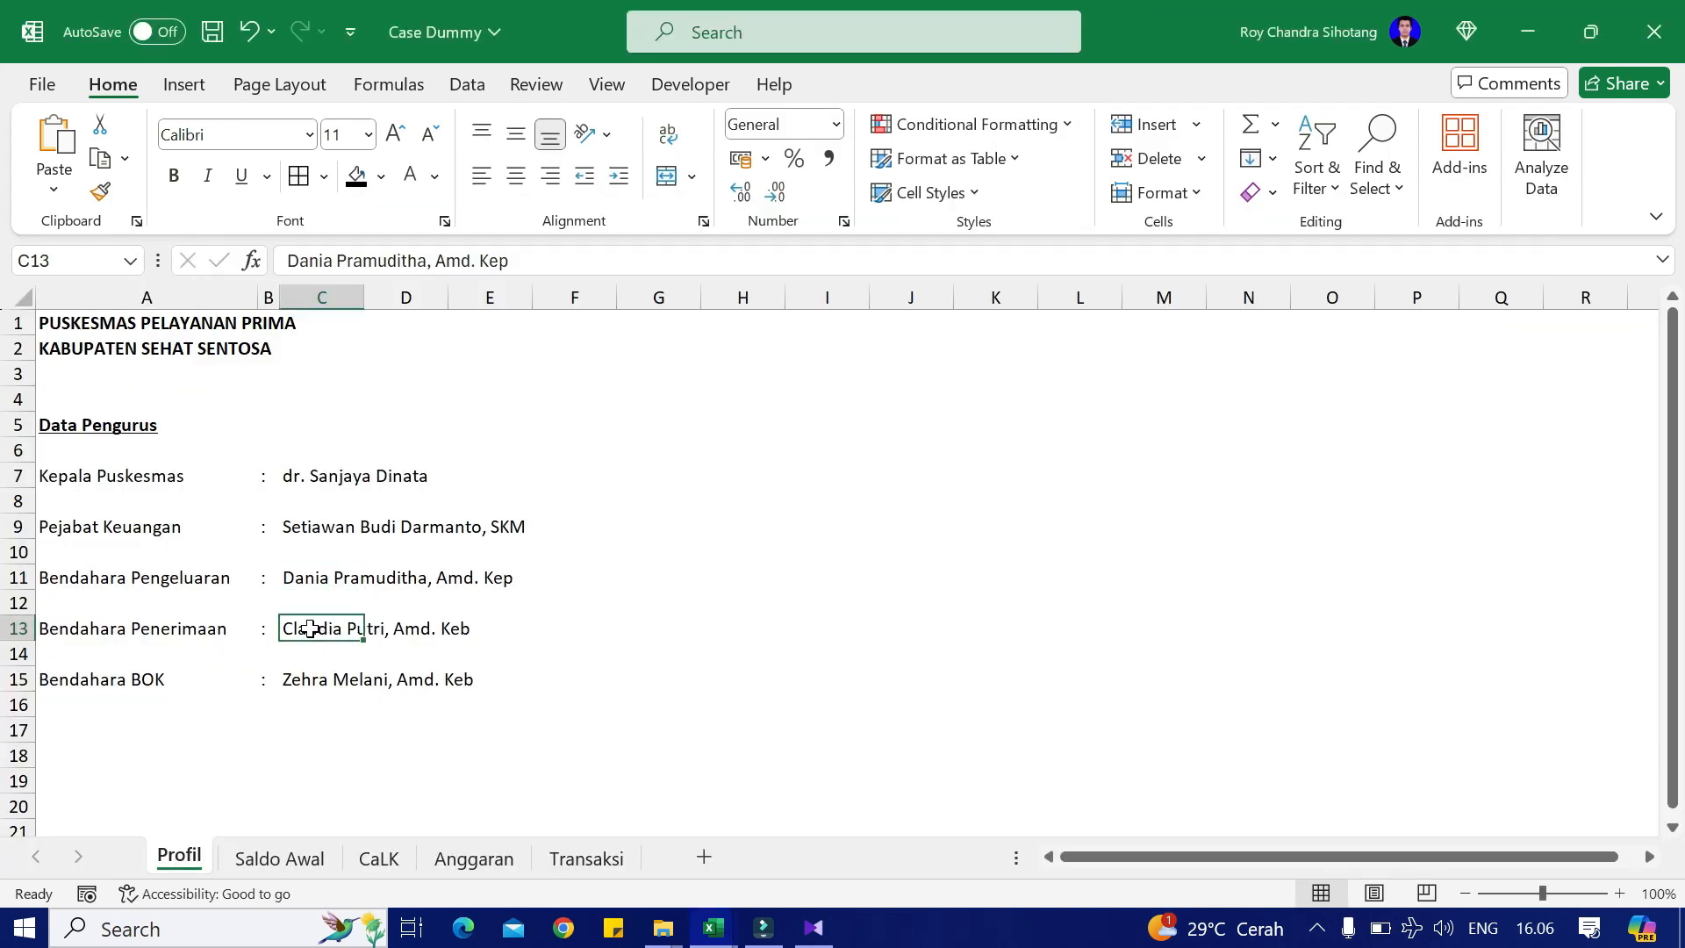
{"action": "left_click_drag", "start_coordinate": [509, 261], "coordinate": [235, 277]}
{"action": "key", "text": "ctrl+c"}
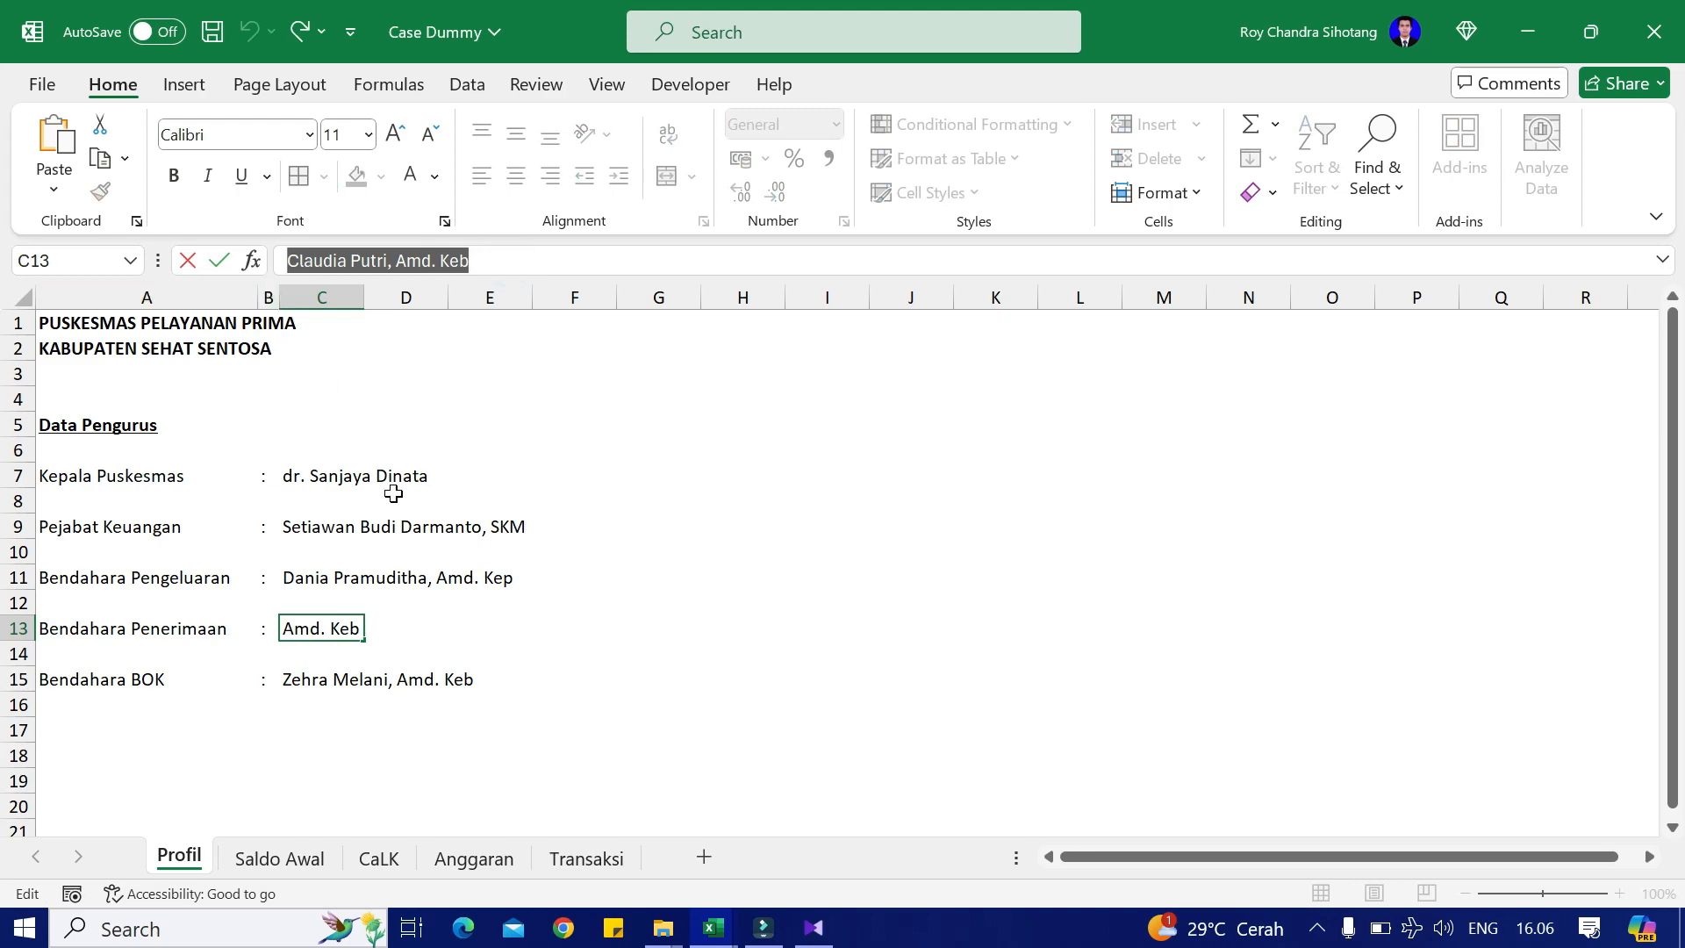
{"action": "key", "text": "alt+Tab"}
{"action": "left_click", "coordinate": [303, 705]}
{"action": "key", "text": "ctrl+v"}
{"action": "key", "text": "Return"}
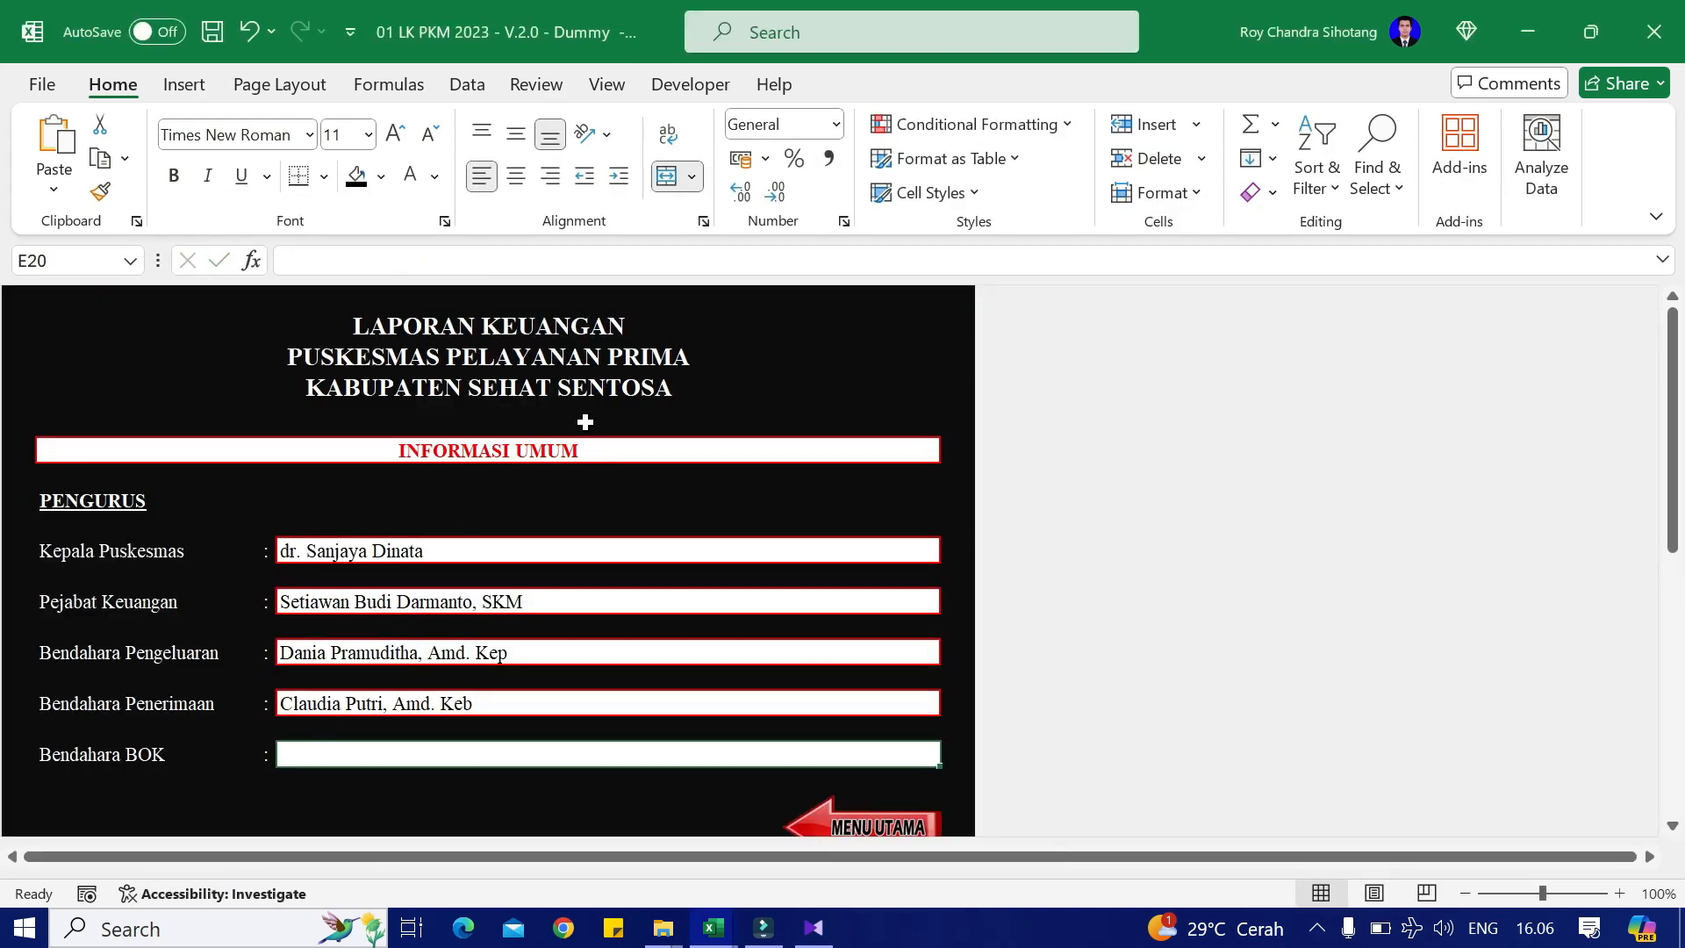
Step: Copy the BOK treasurer's name from C15 into the Bendahara BOK field (E20)
{"action": "key", "text": "alt+Tab"}
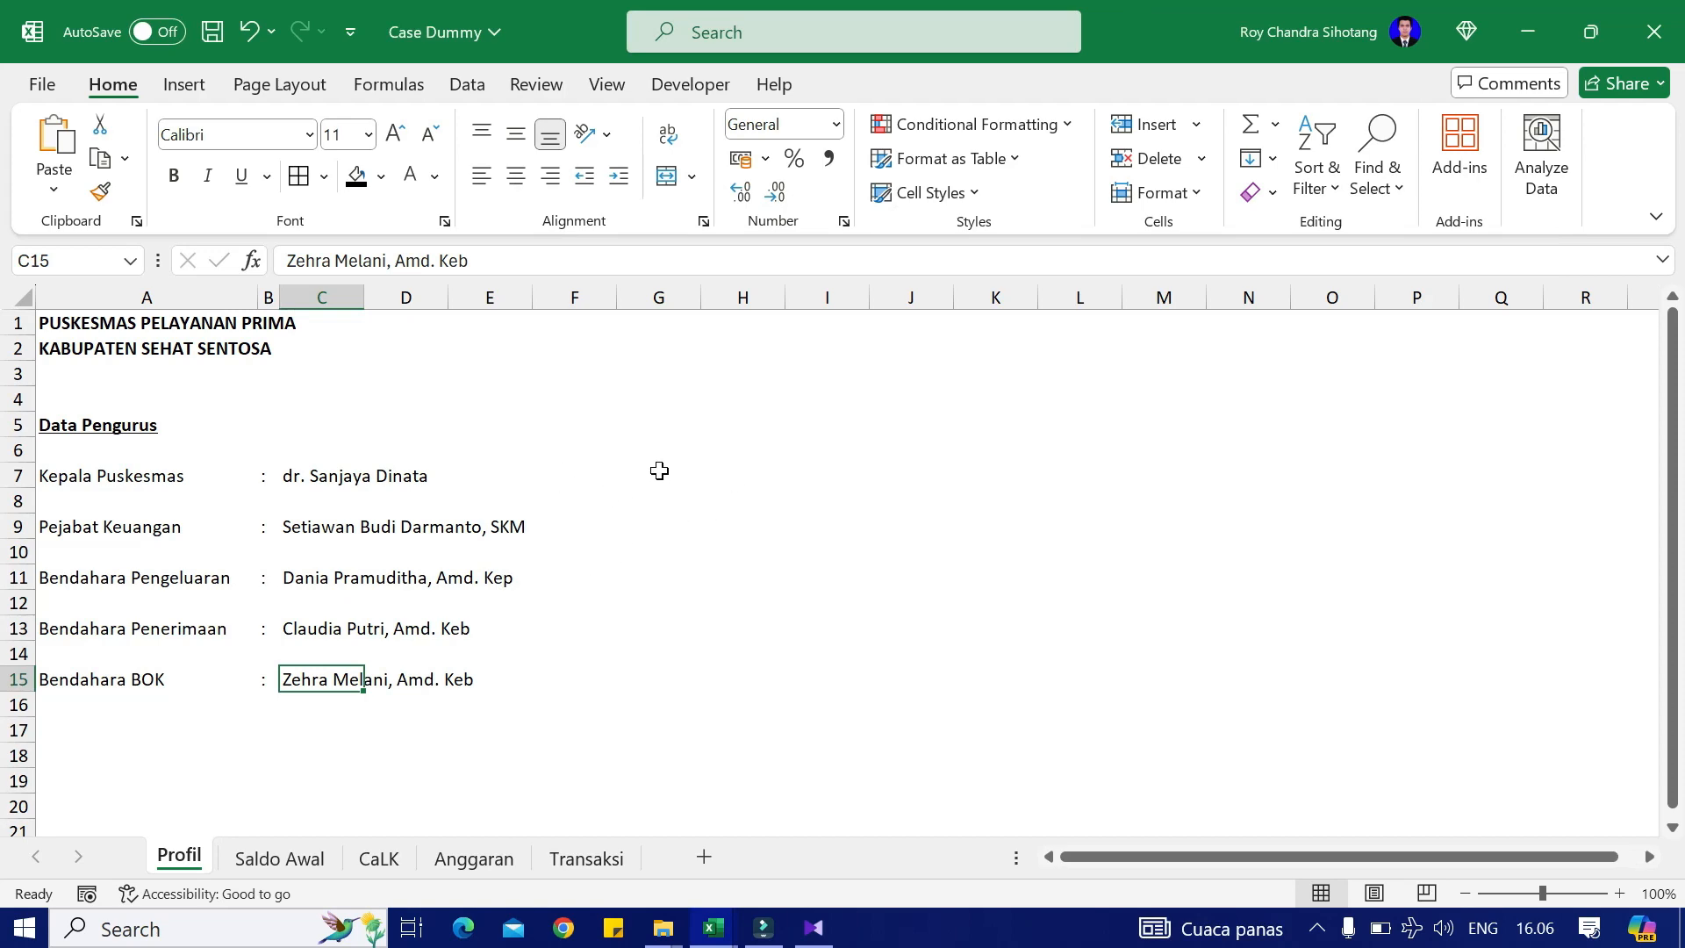
{"action": "key", "text": "alt+Tab"}
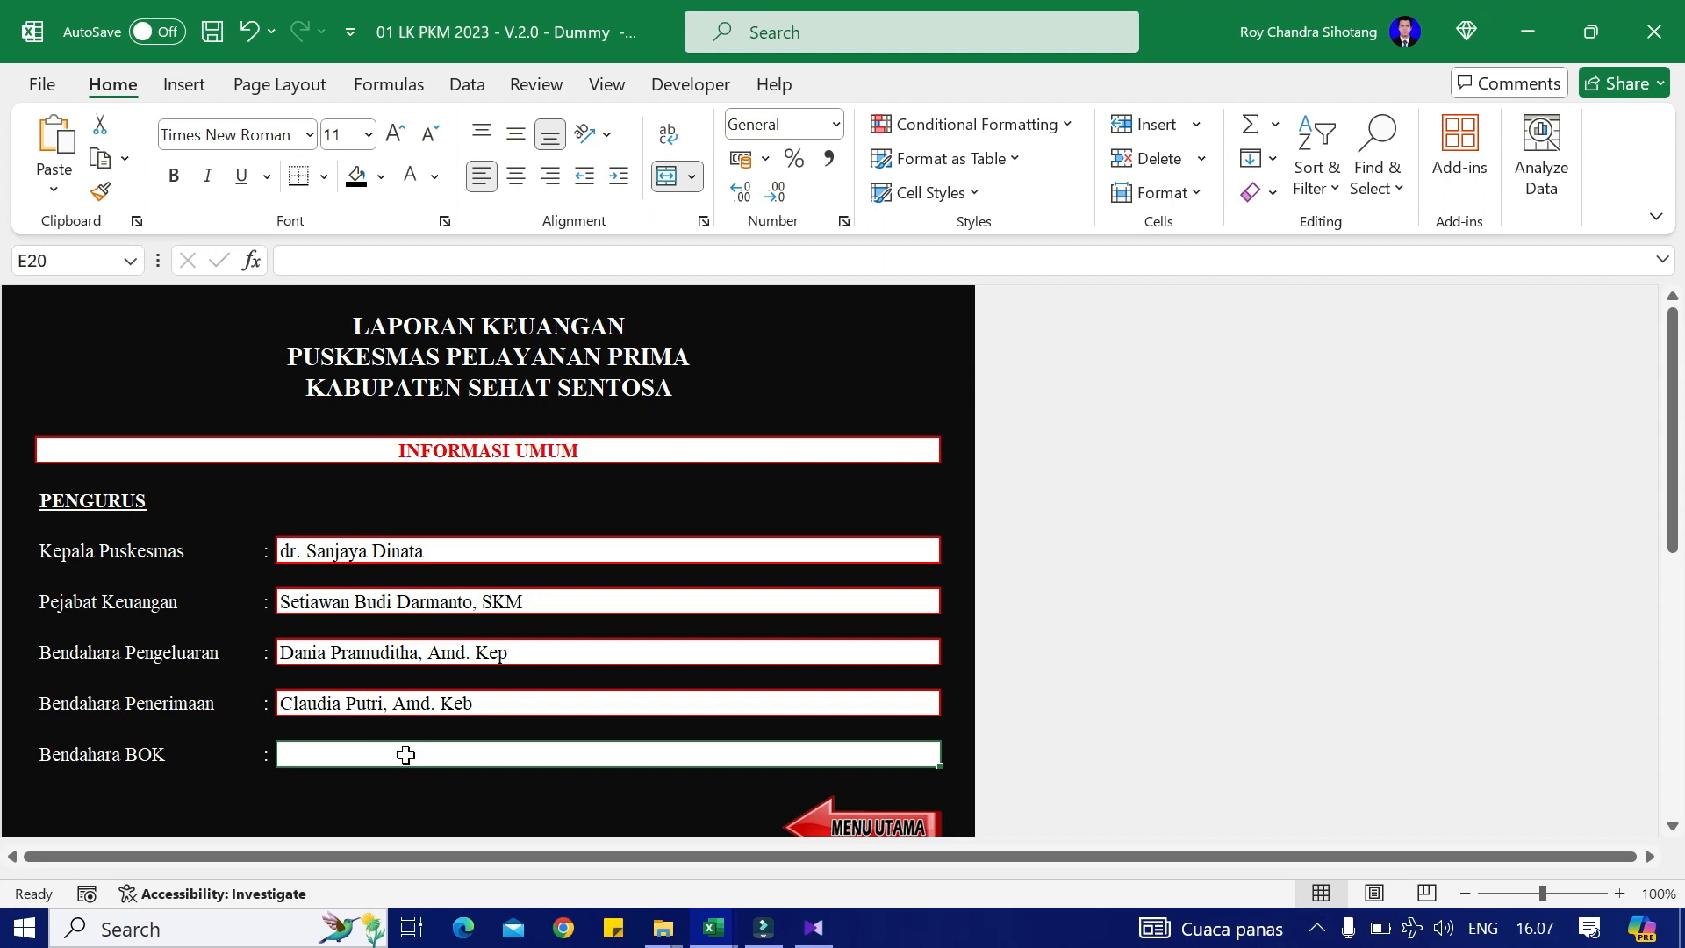
{"action": "key", "text": "alt+Tab"}
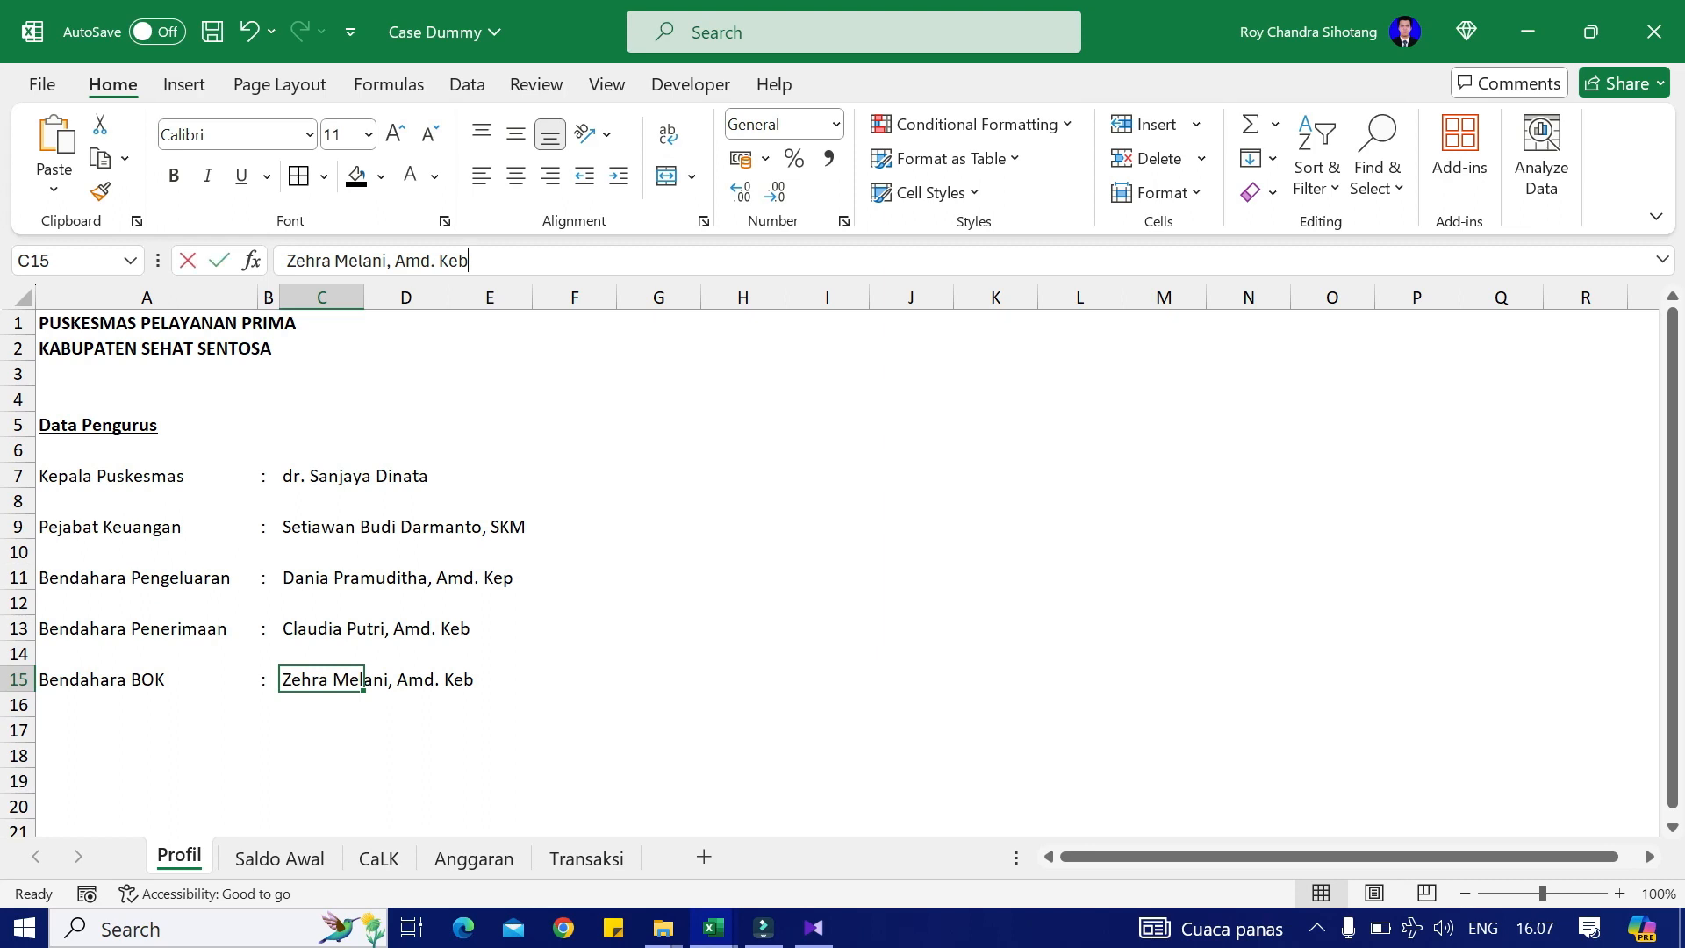
{"action": "left_click_drag", "start_coordinate": [491, 259], "coordinate": [287, 260]}
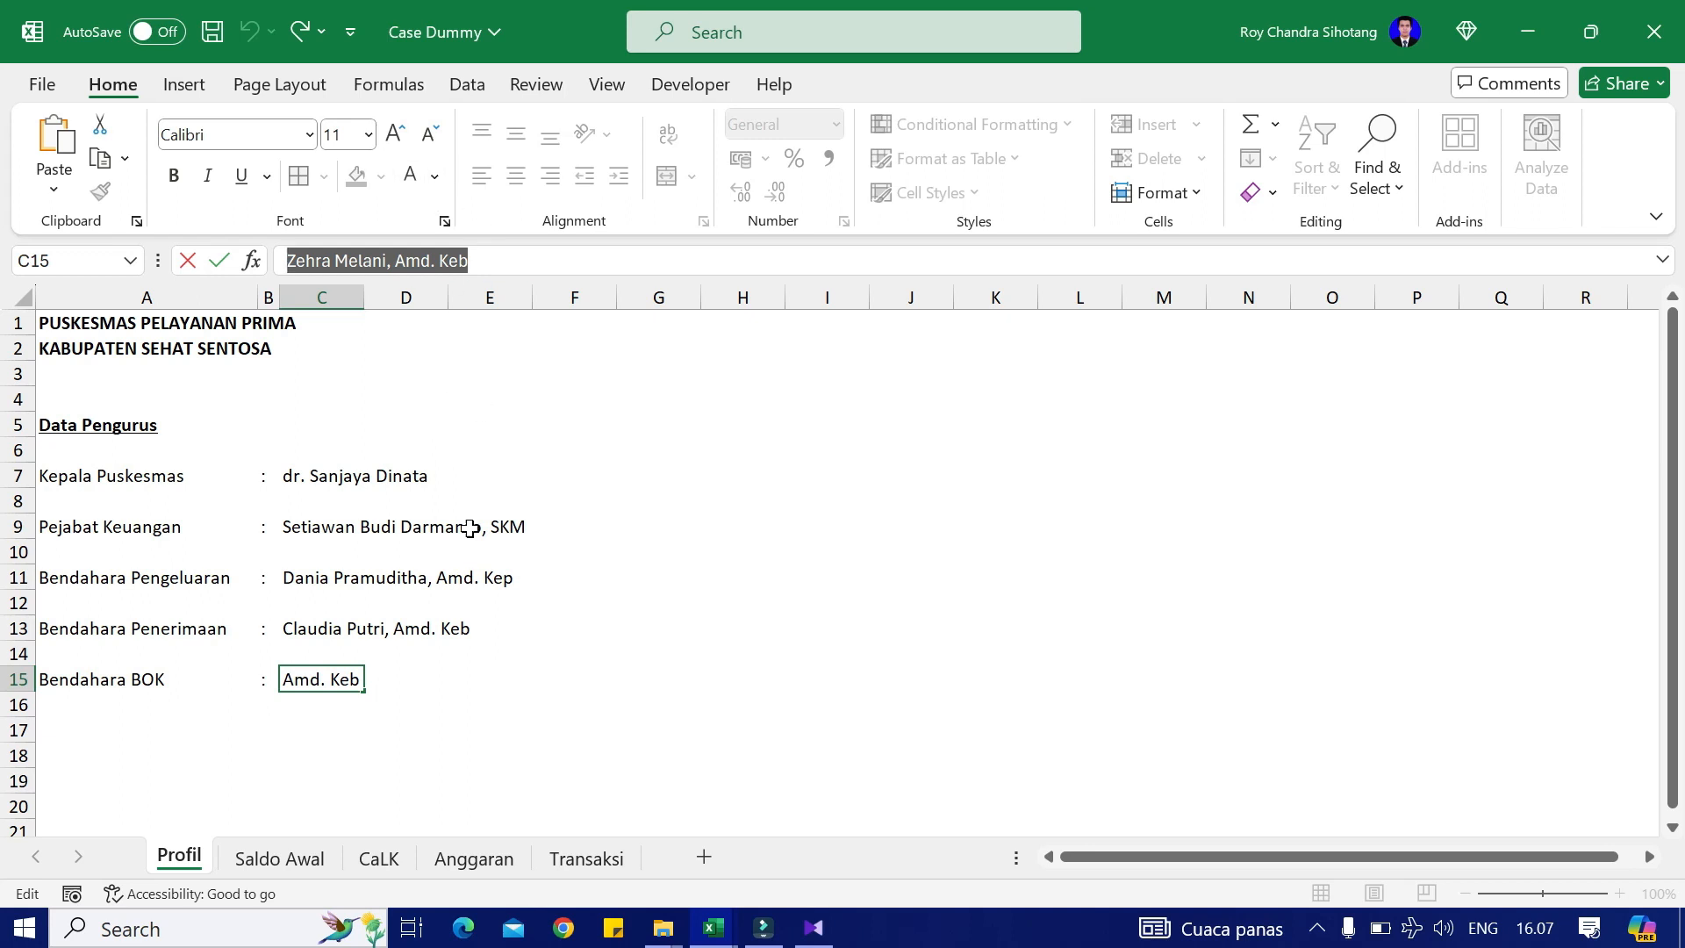
{"action": "left_click", "coordinate": [449, 700]}
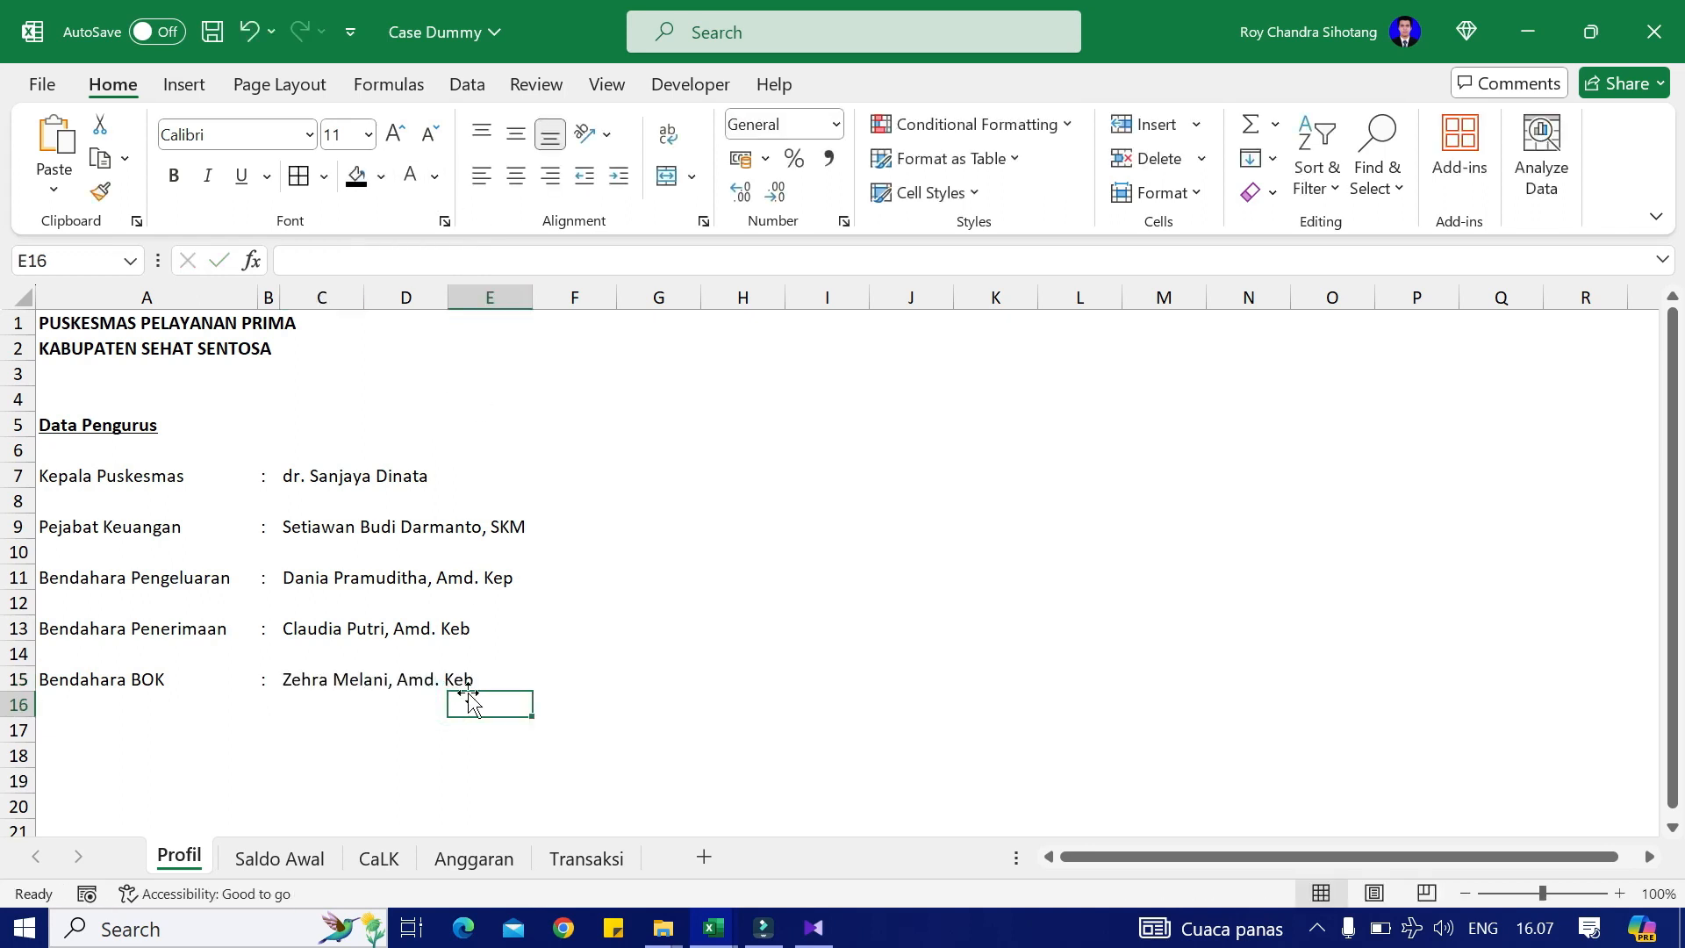
{"action": "key", "text": "alt+Tab"}
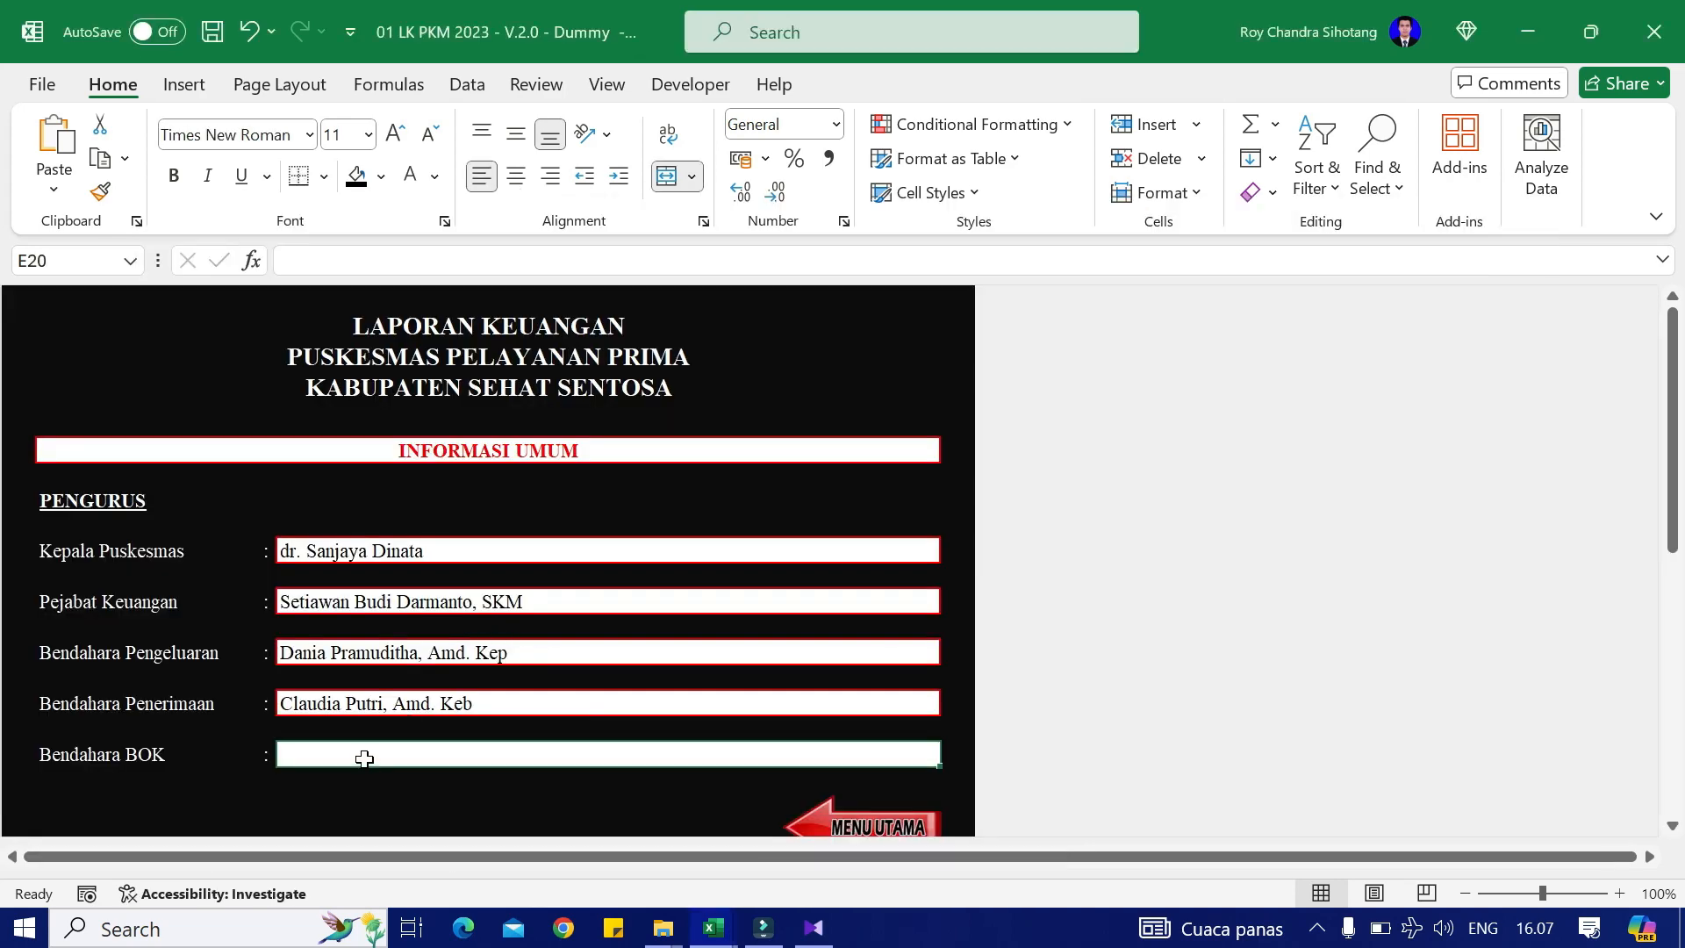
{"action": "double_click", "coordinate": [368, 756]}
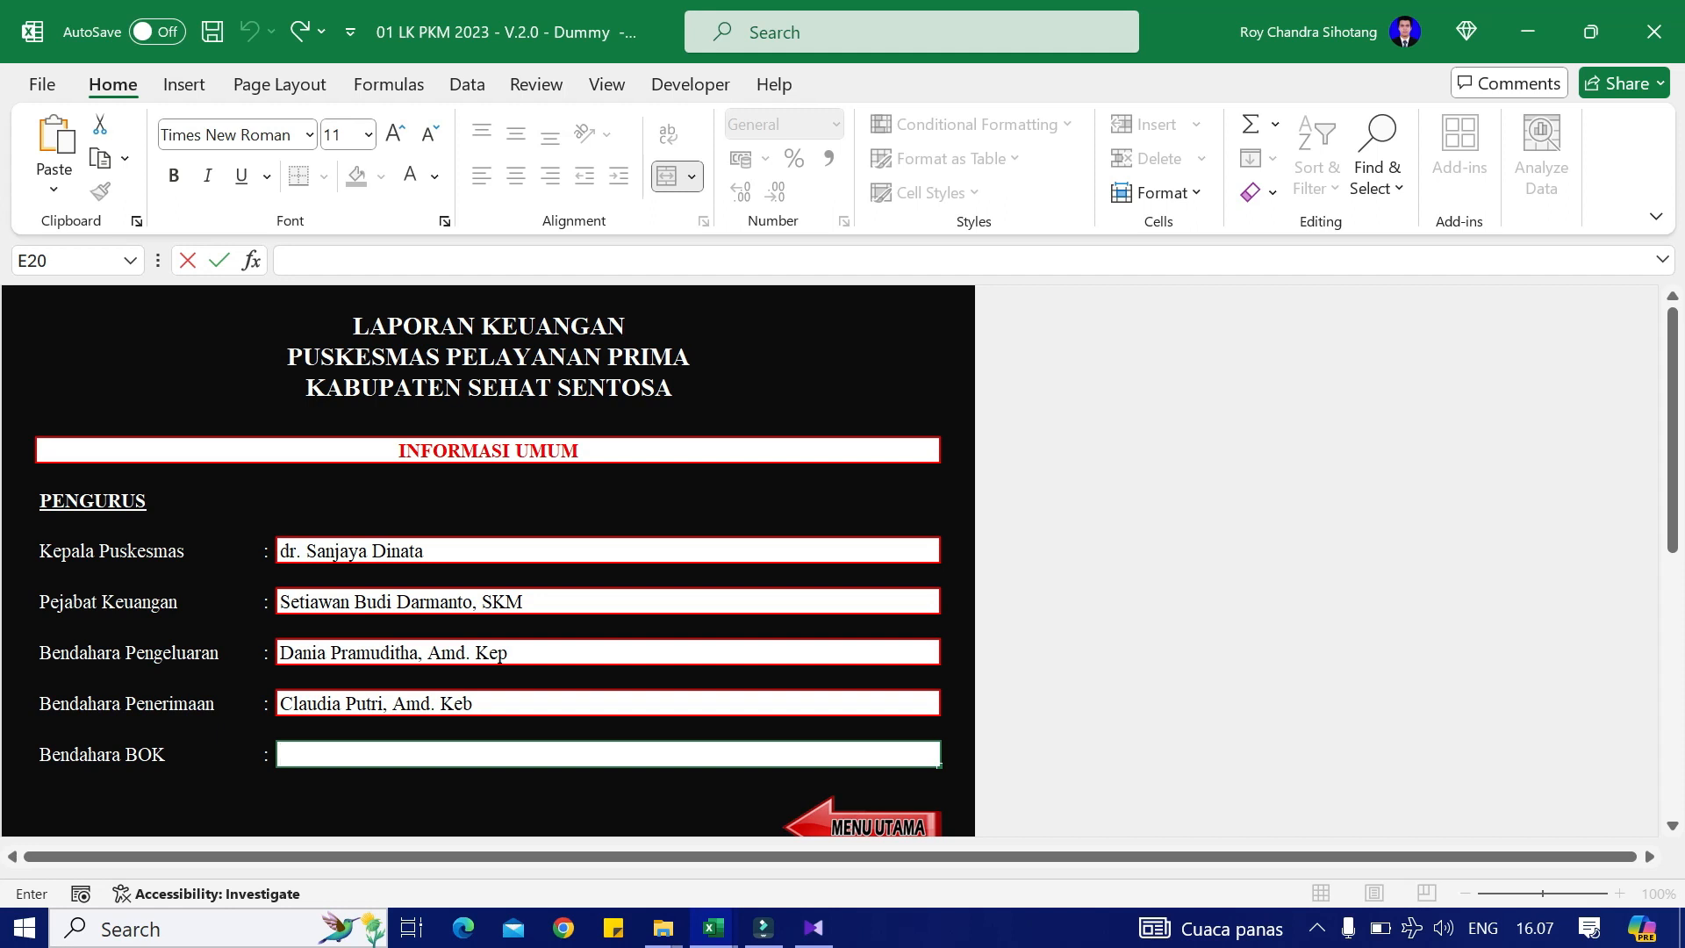
{"action": "left_click", "coordinate": [319, 781]}
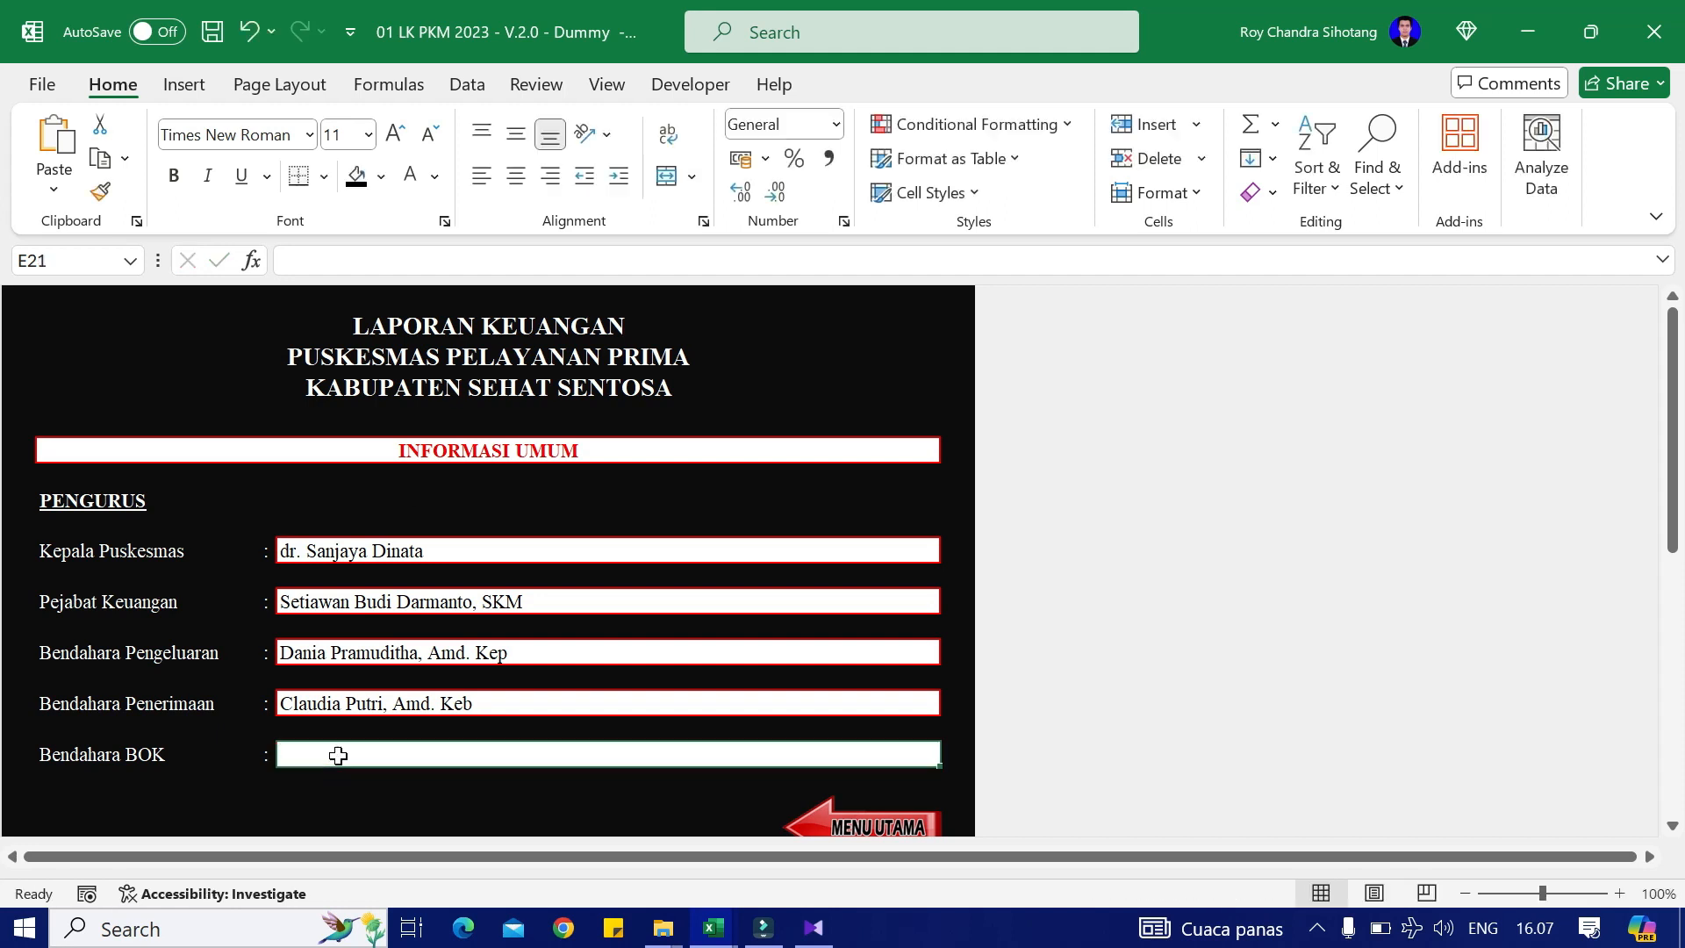
{"action": "left_click", "coordinate": [343, 261]}
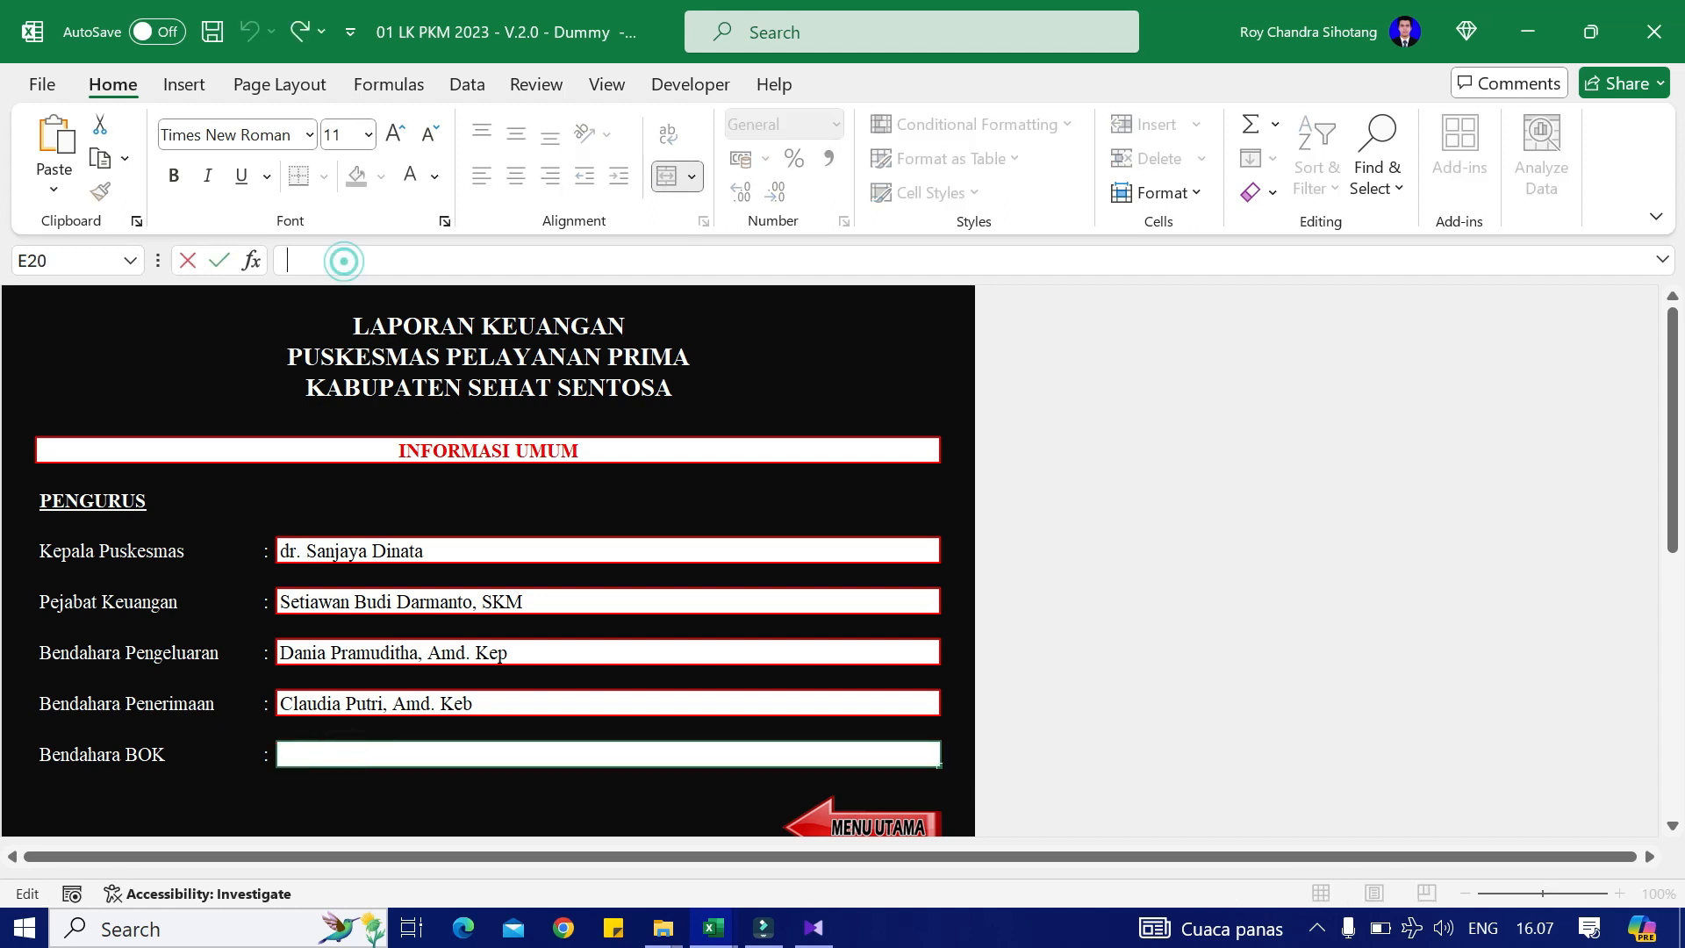
{"action": "key", "text": "ctrl+v"}
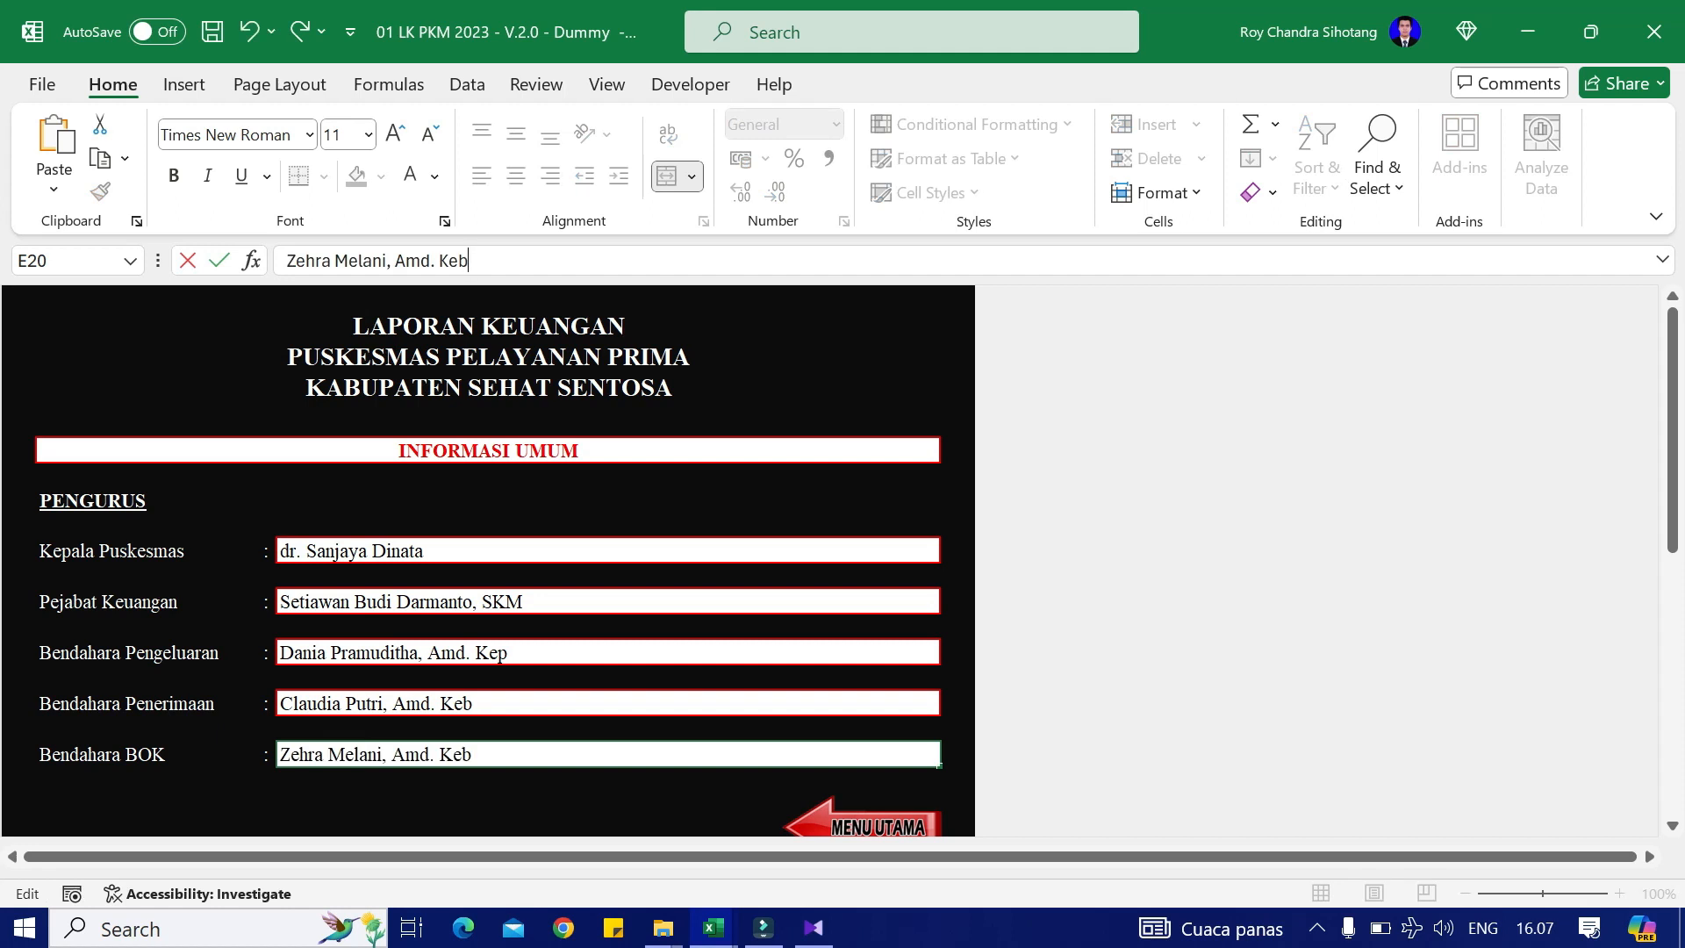
{"action": "key", "text": "Return"}
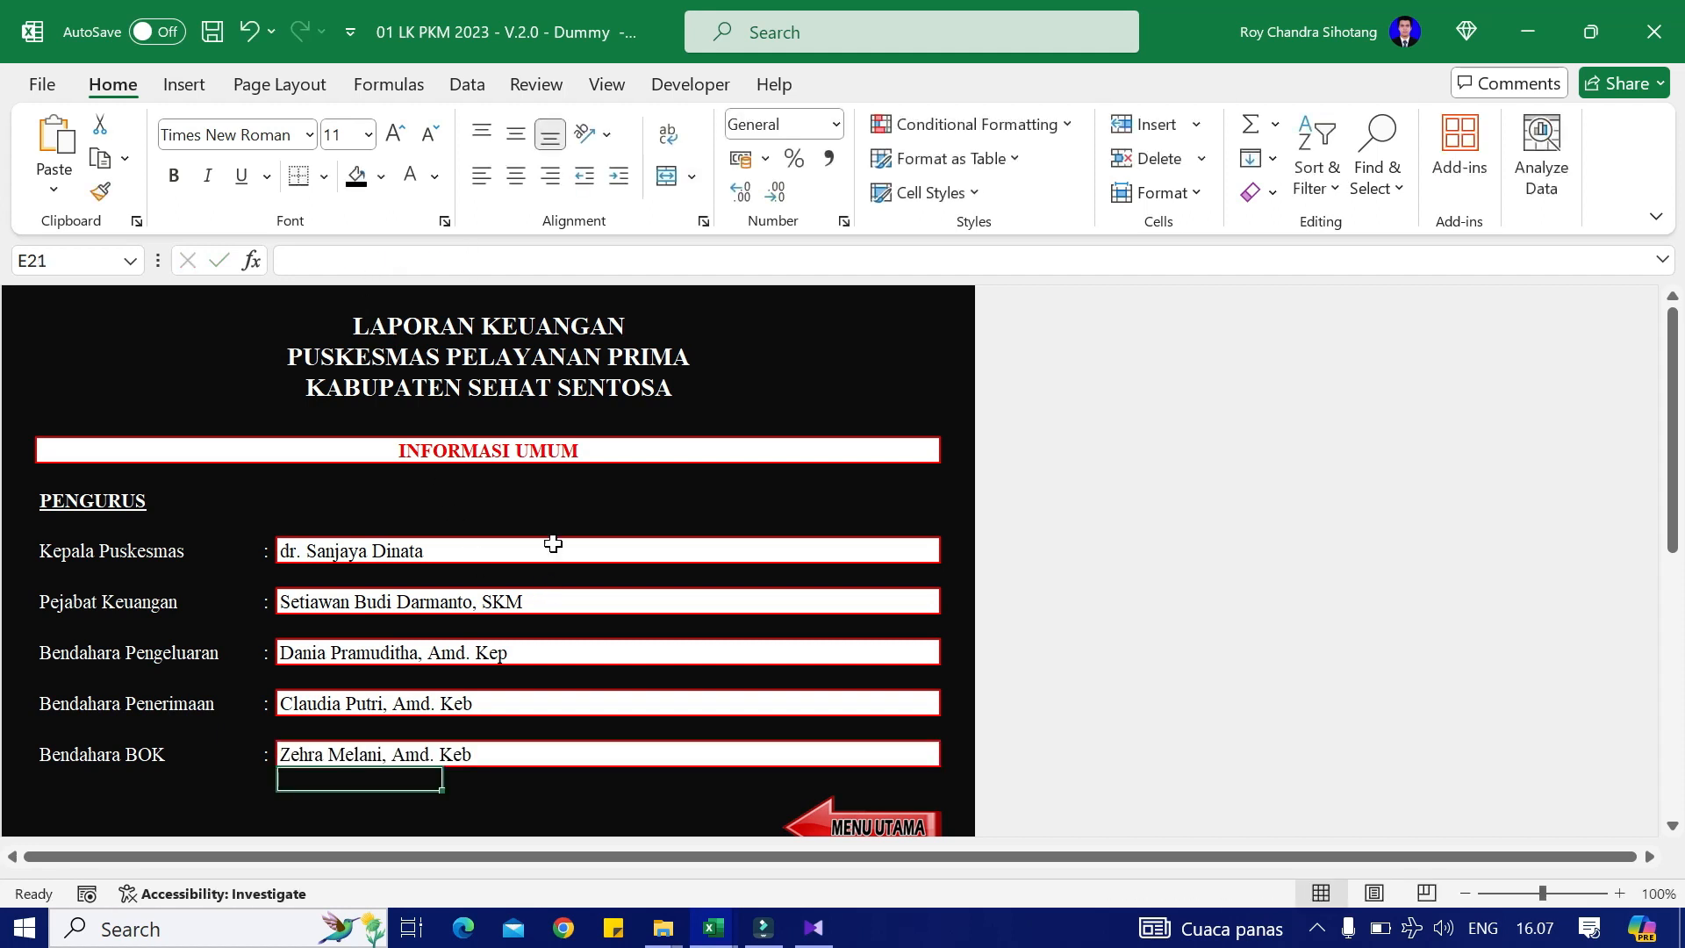
{"action": "left_click", "coordinate": [595, 509]}
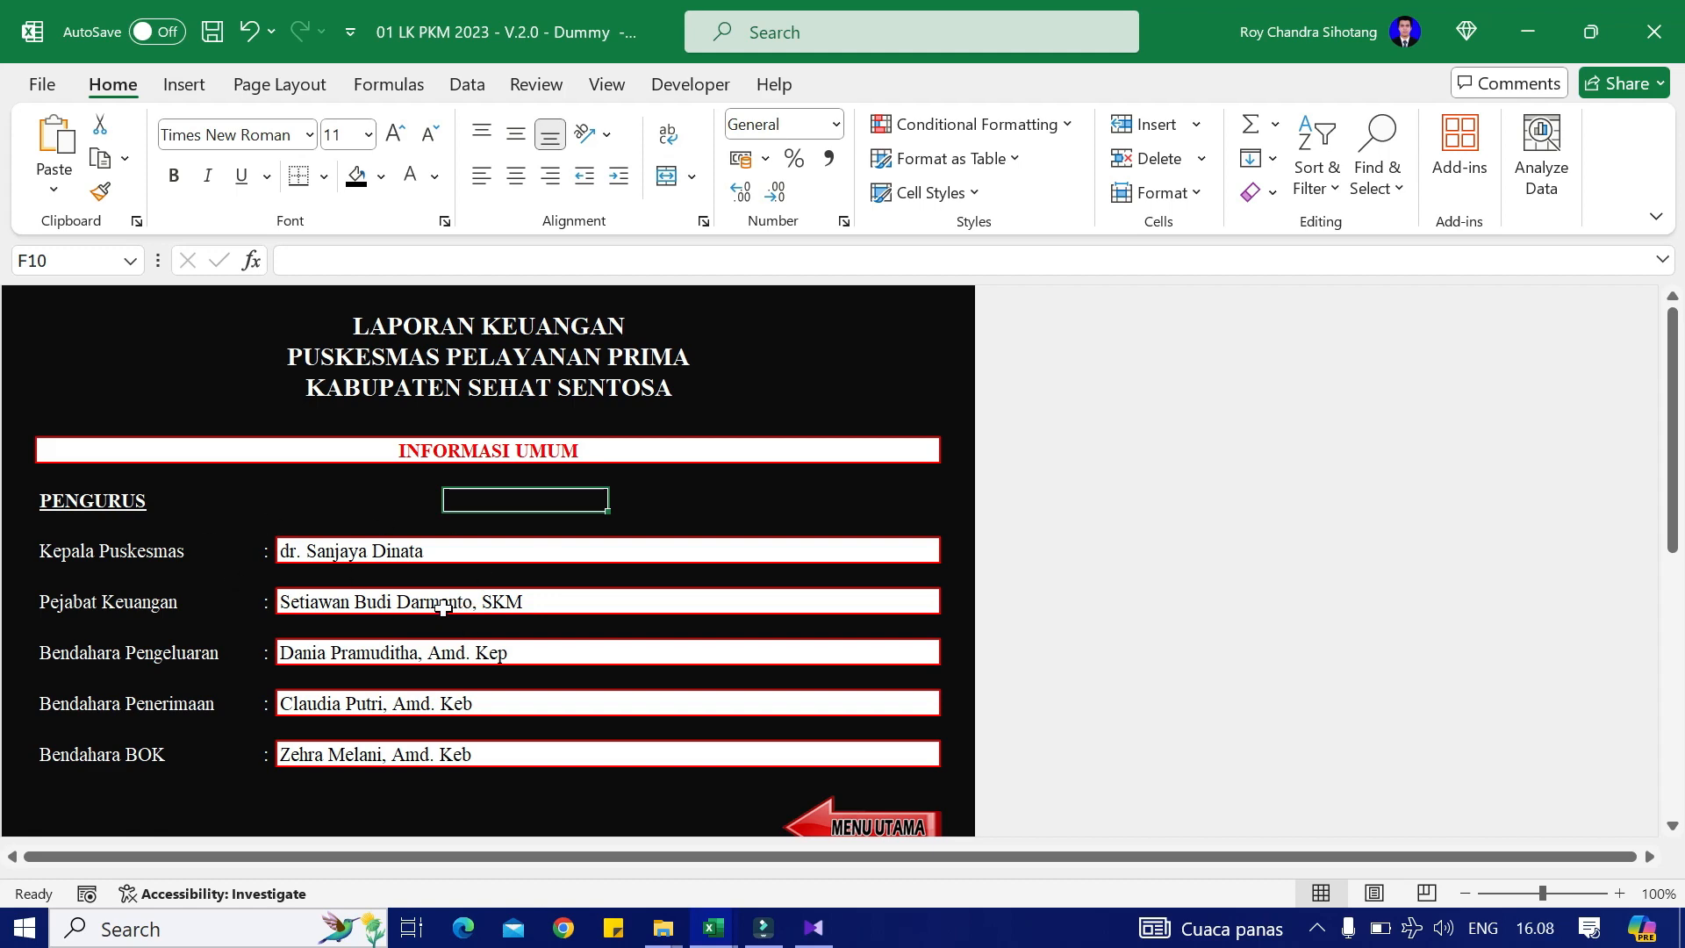
{"action": "scroll", "coordinate": [465, 613], "scroll_direction": "down", "scroll_amount": 2}
{"action": "scroll", "coordinate": [454, 605], "scroll_direction": "down", "scroll_amount": 1}
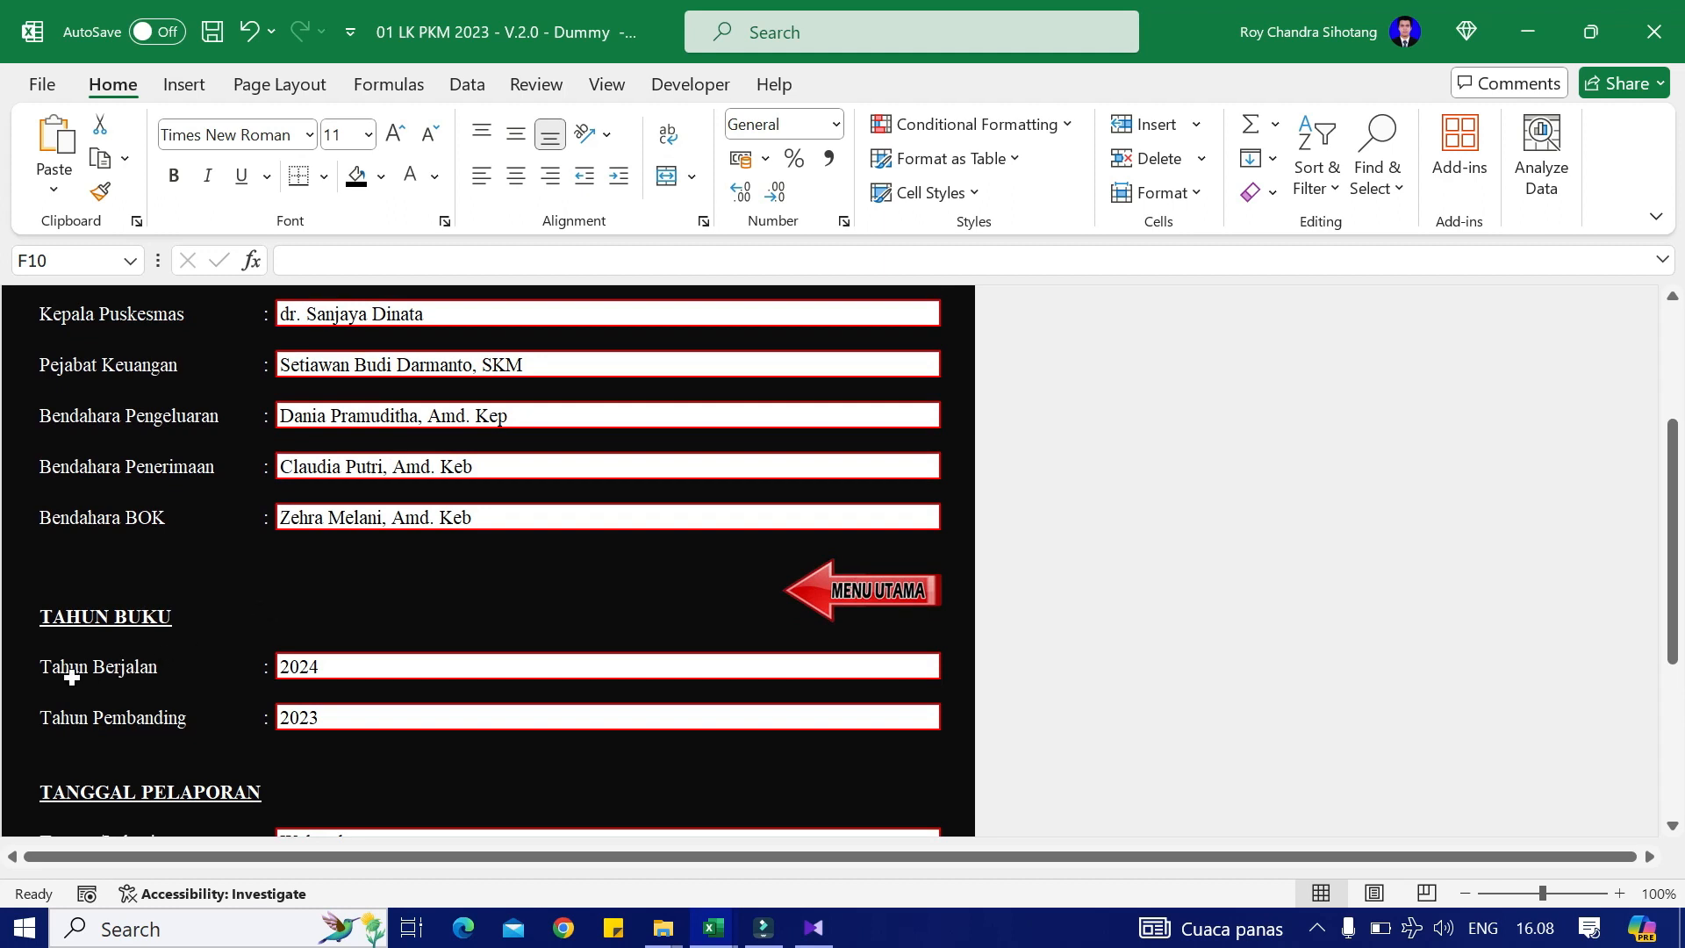
{"action": "left_click", "coordinate": [328, 666]}
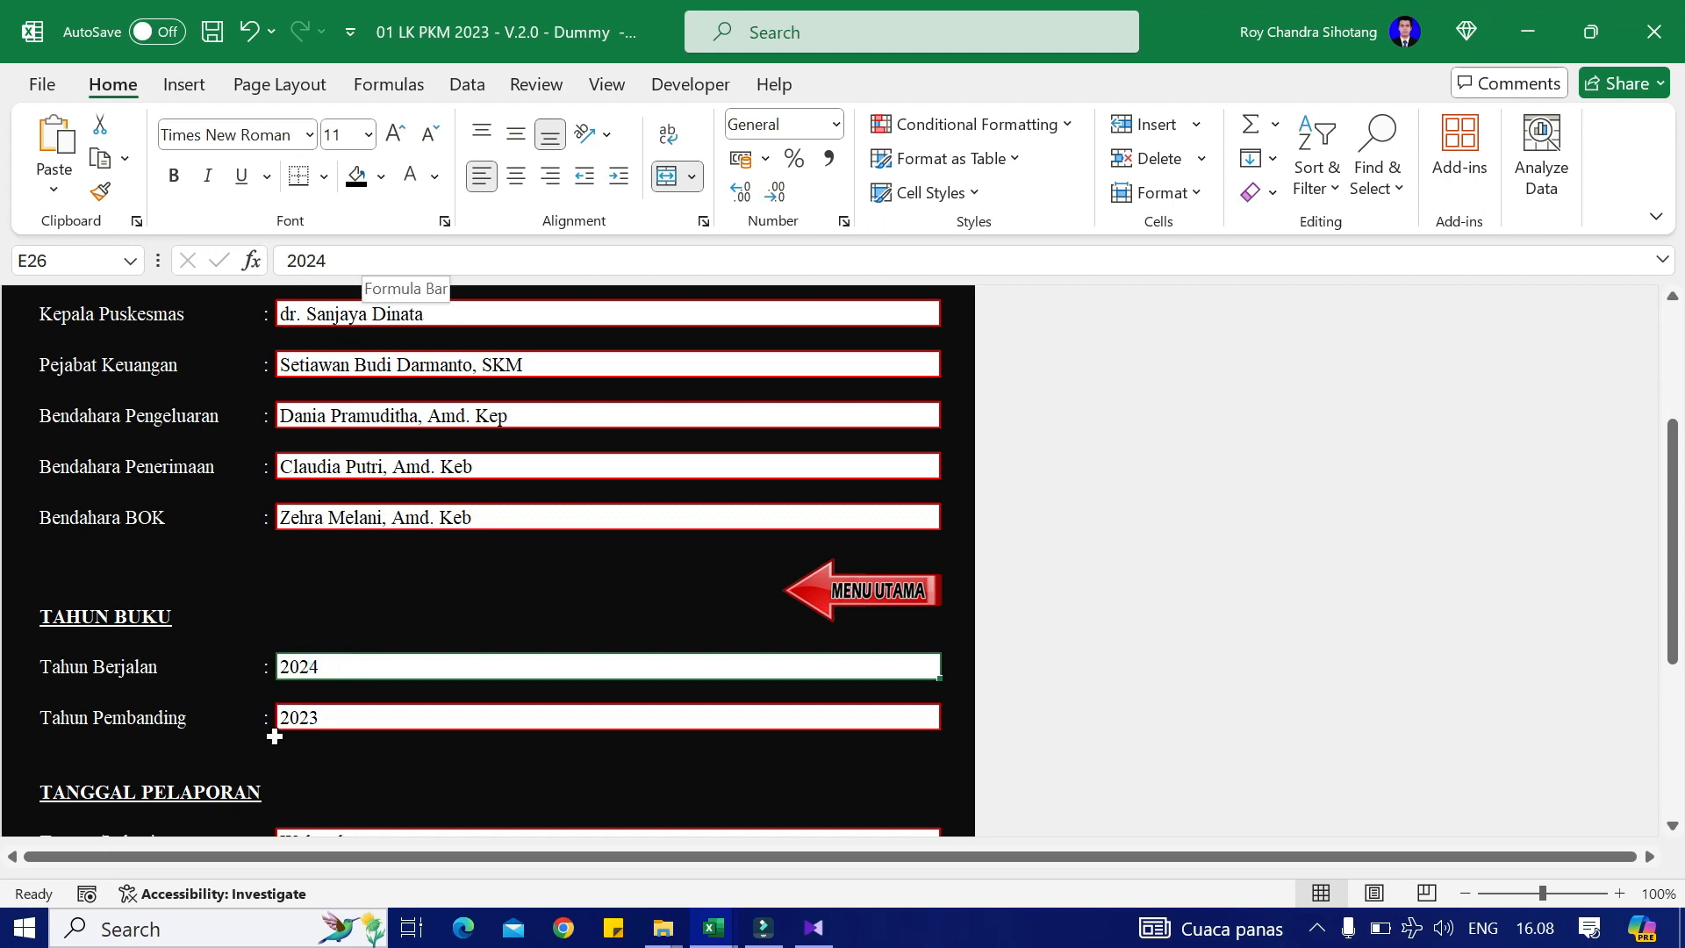
{"action": "left_click", "coordinate": [354, 714]}
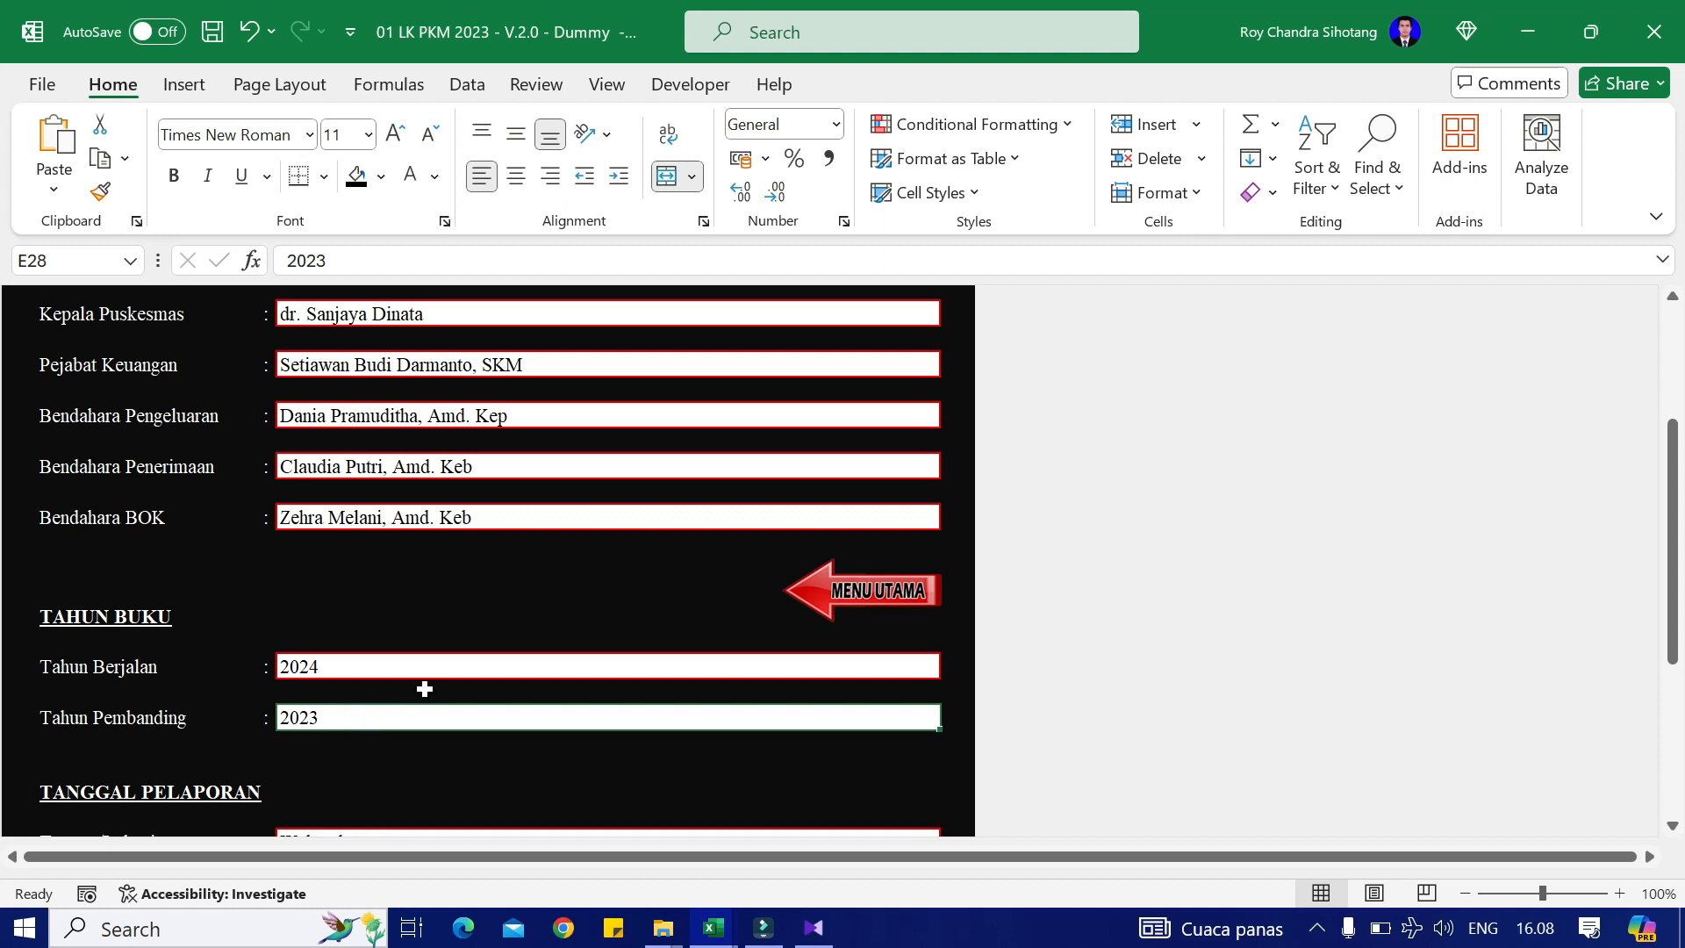
{"action": "scroll", "coordinate": [425, 689], "scroll_direction": "down", "scroll_amount": 2}
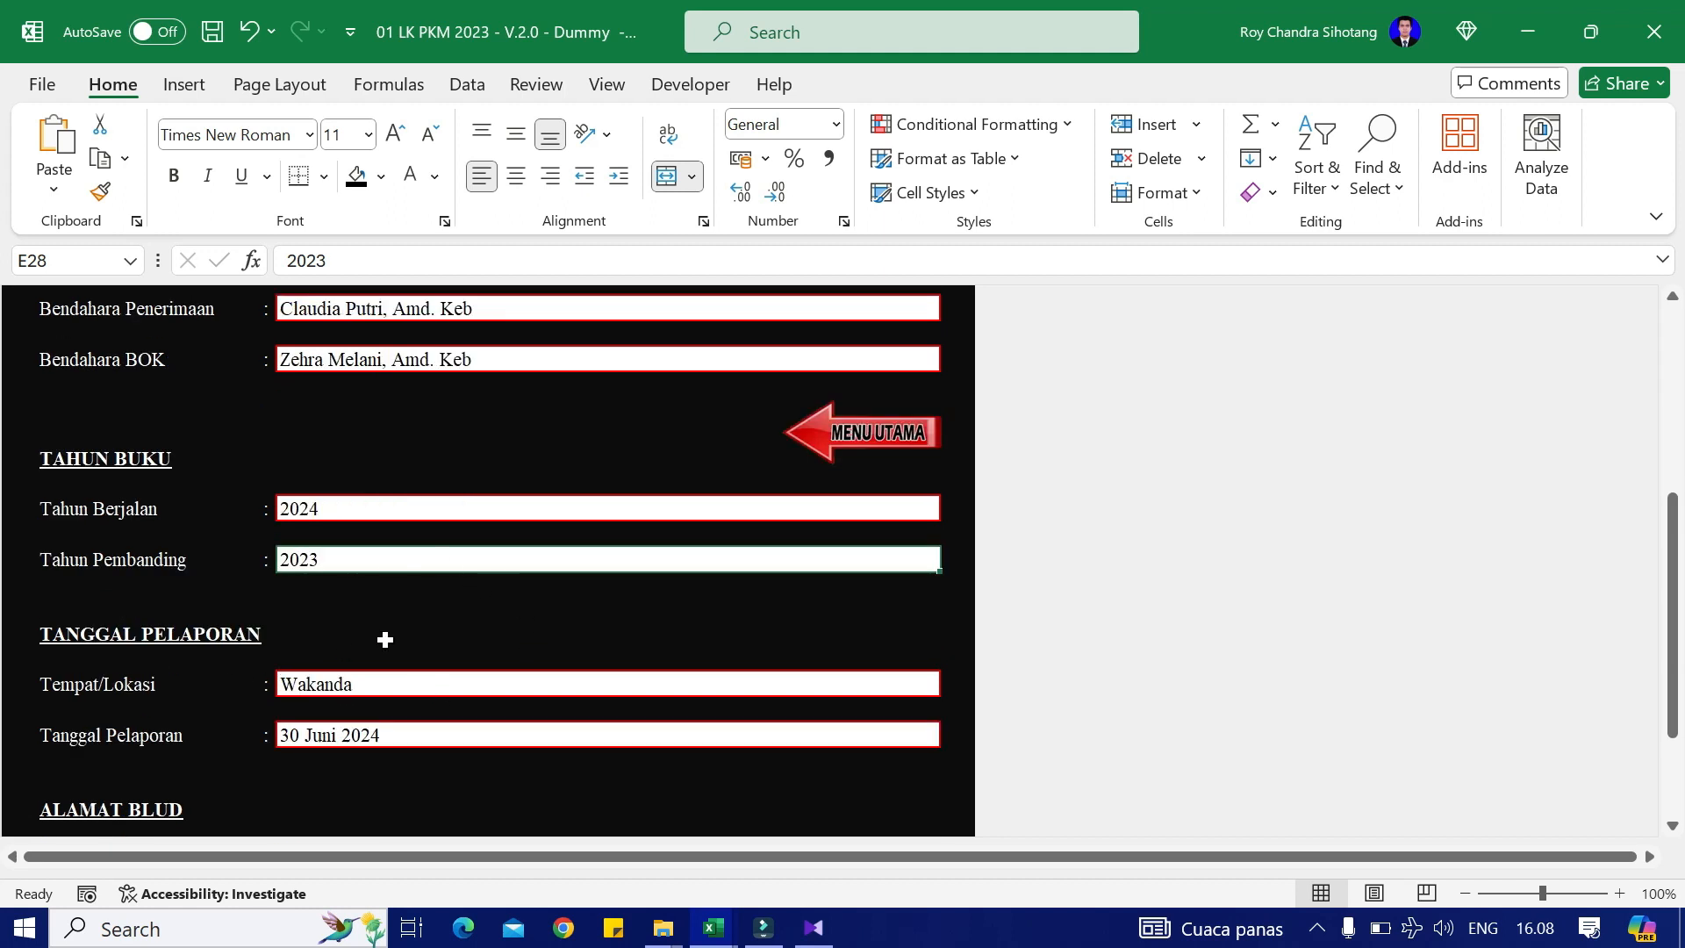
{"action": "left_click", "coordinate": [373, 684]}
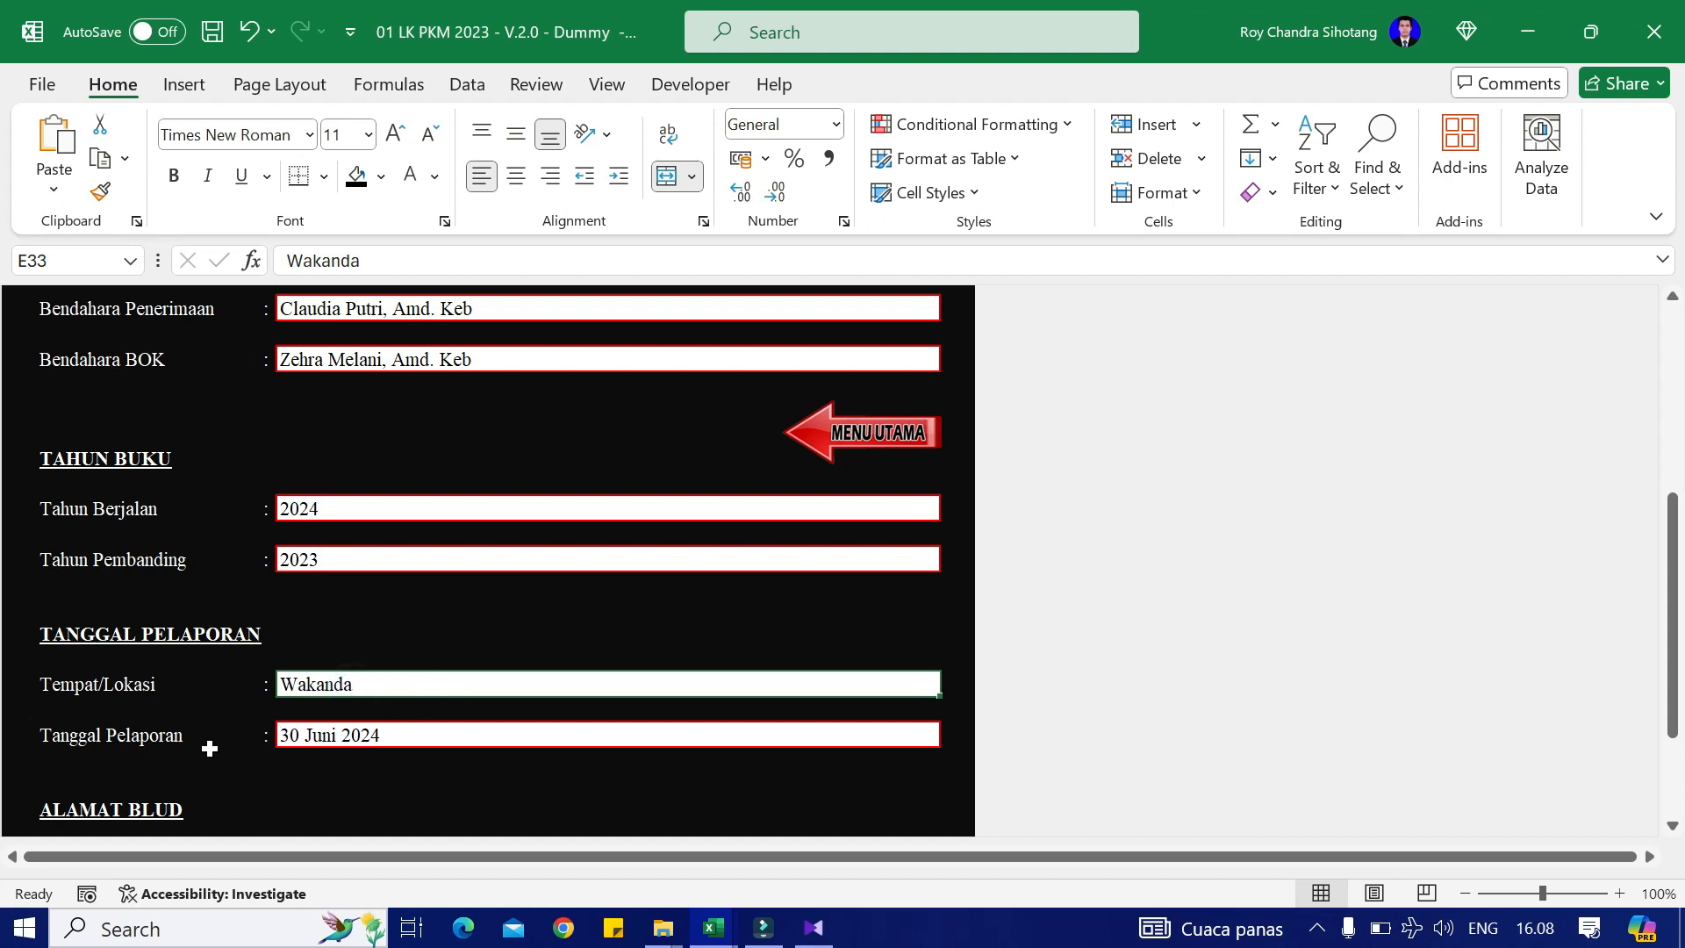
{"action": "left_click", "coordinate": [351, 733]}
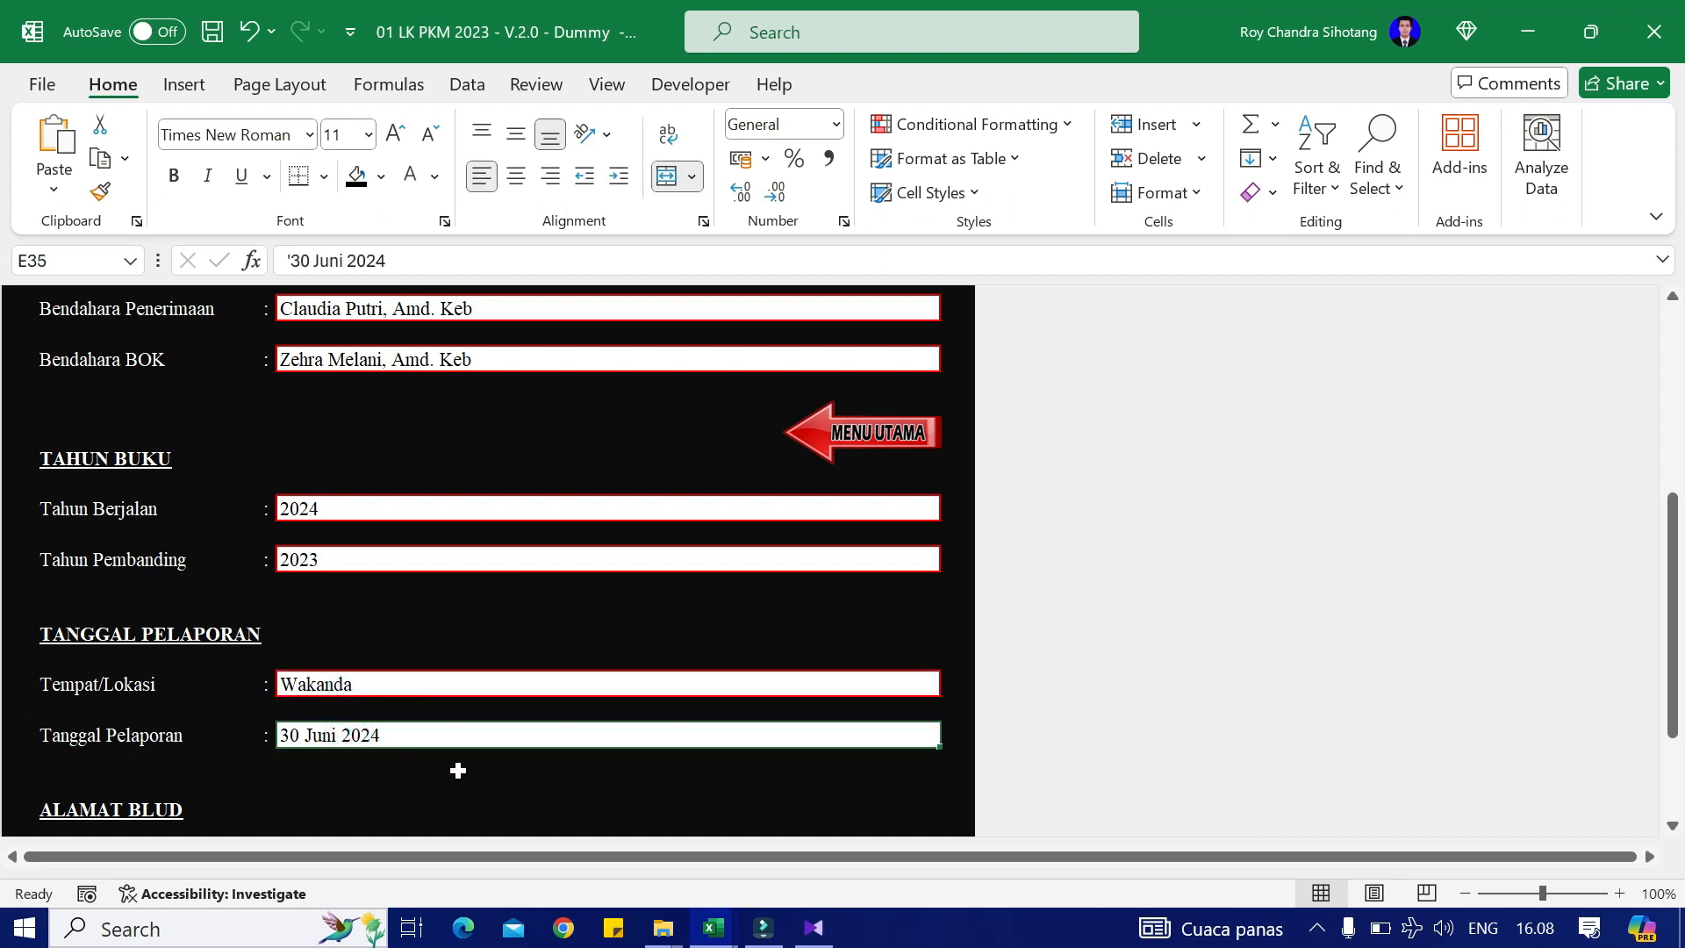
{"action": "left_click", "coordinate": [297, 773]}
{"action": "scroll", "coordinate": [436, 755], "scroll_direction": "down", "scroll_amount": 3}
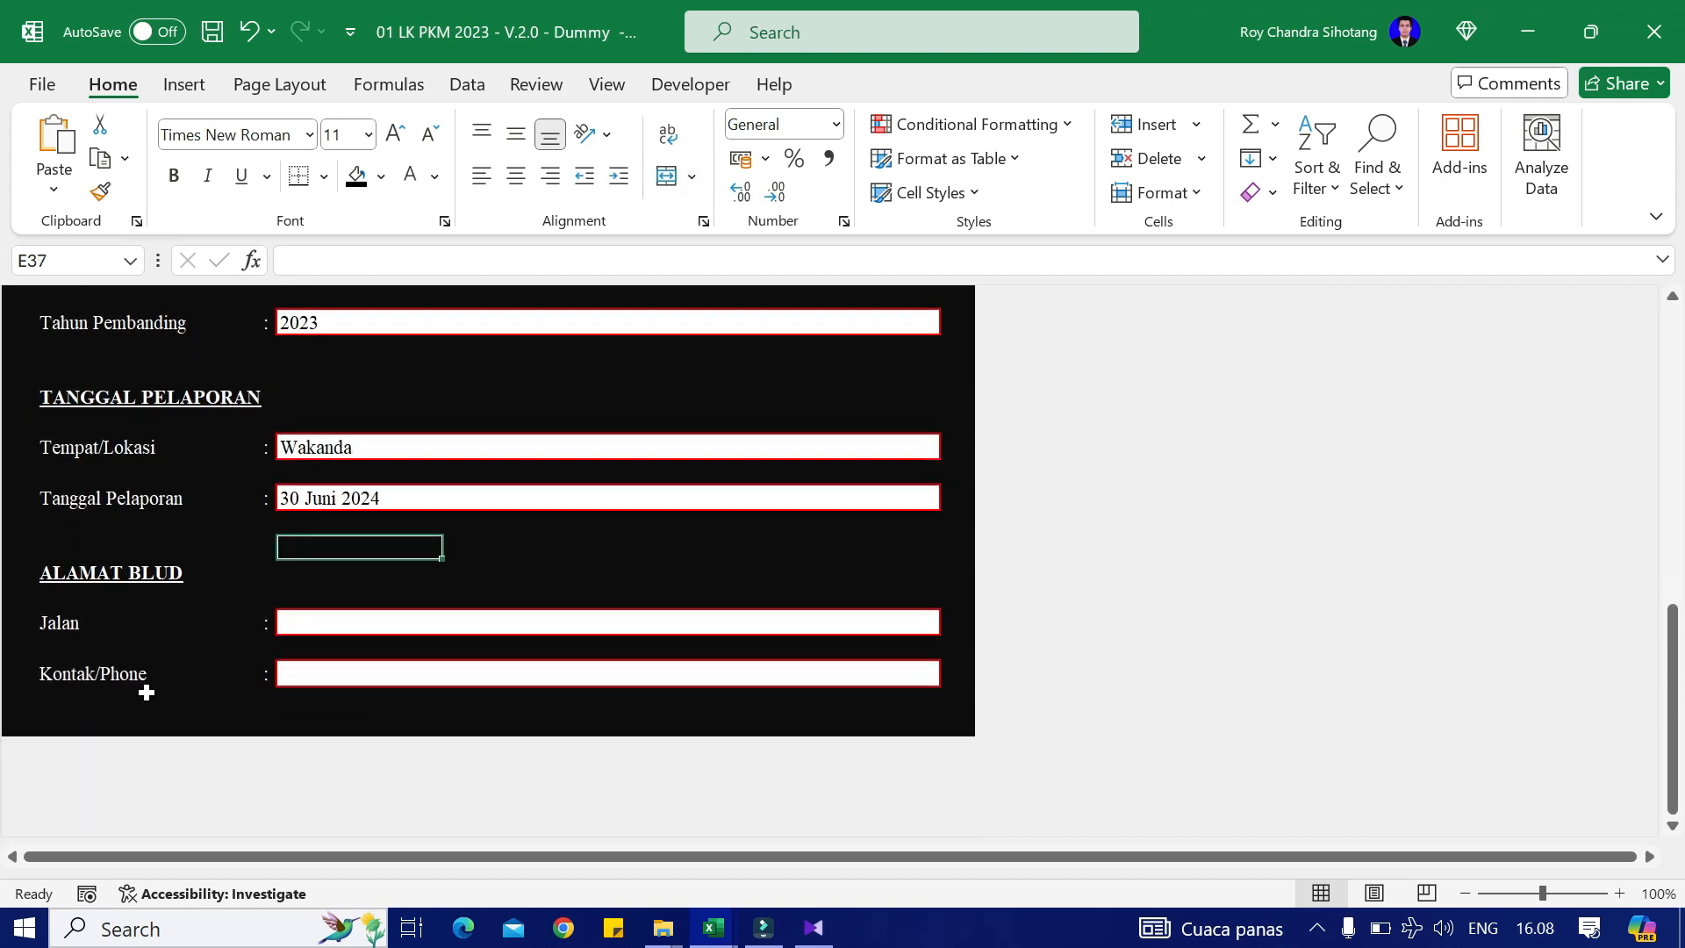
{"action": "left_click", "coordinate": [183, 640]}
{"action": "left_click", "coordinate": [336, 683]}
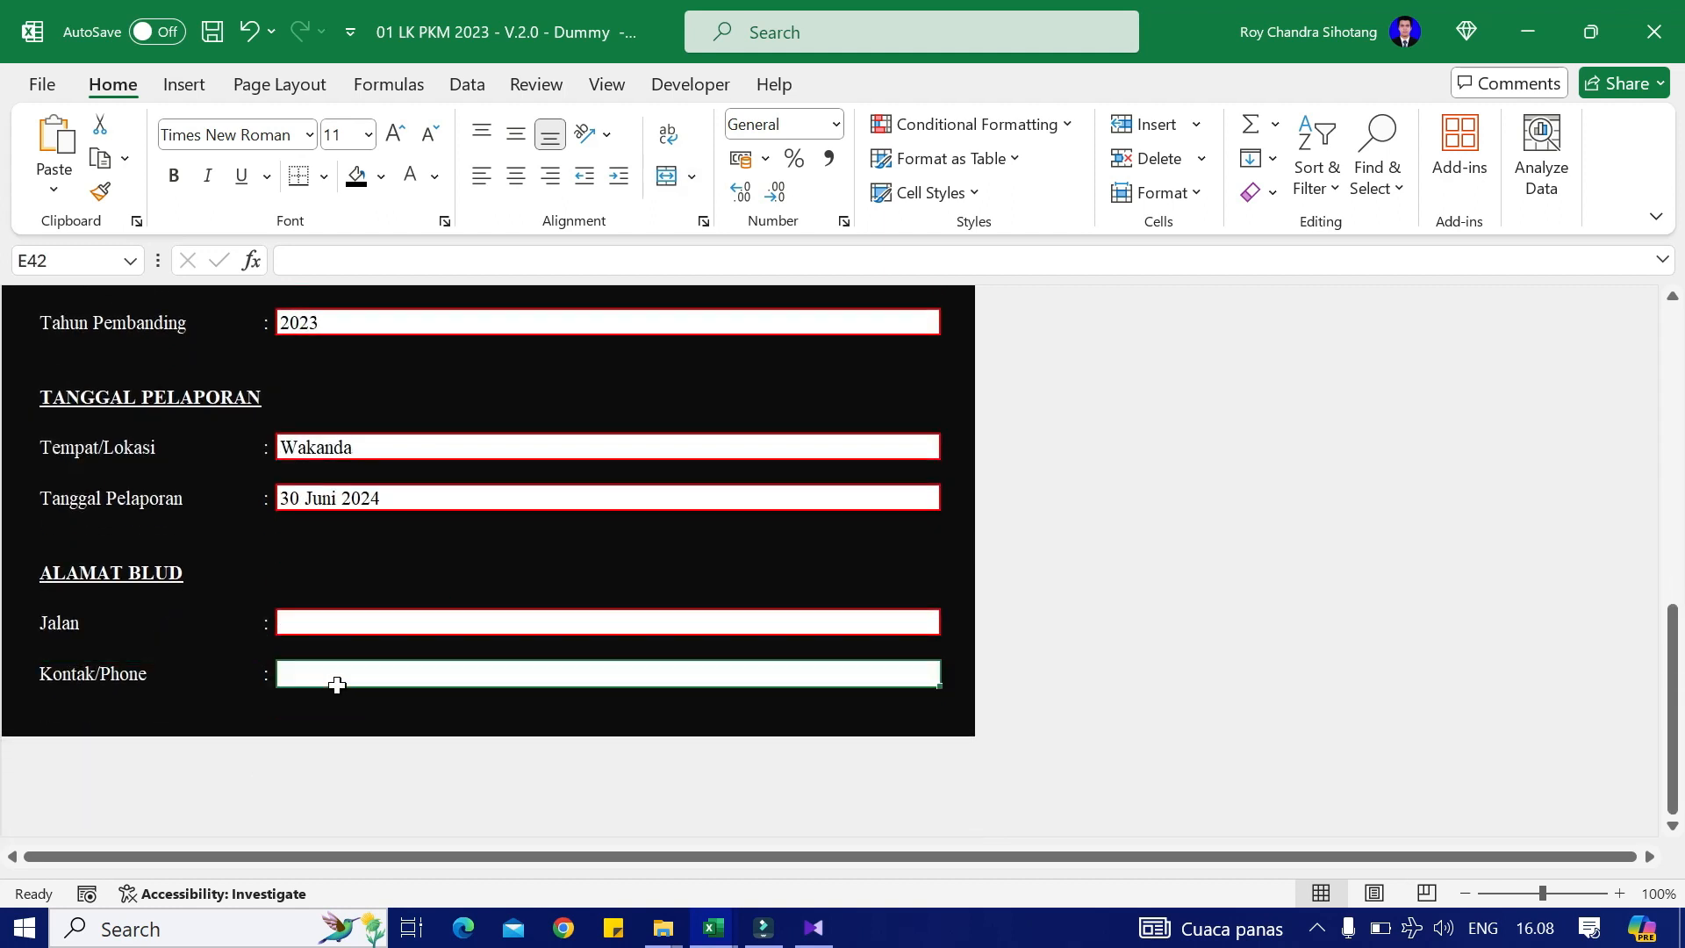
{"action": "left_click", "coordinate": [428, 595]}
{"action": "left_click", "coordinate": [388, 627]}
{"action": "scroll", "coordinate": [403, 681], "scroll_direction": "up", "scroll_amount": 1}
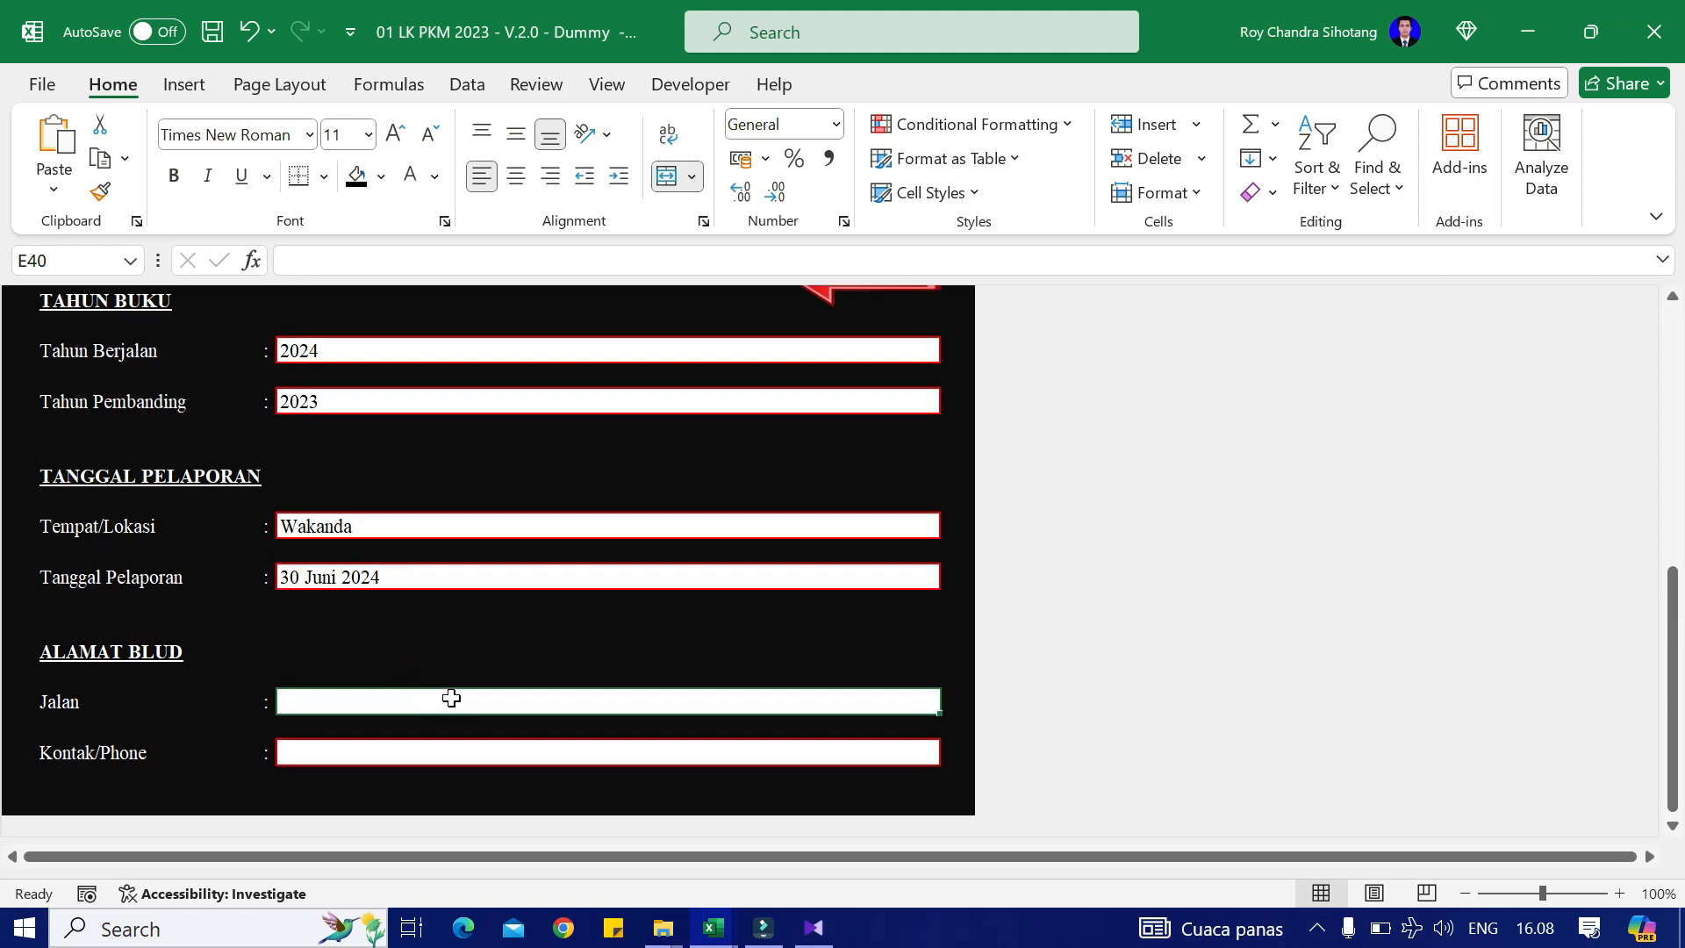
{"action": "scroll", "coordinate": [451, 698], "scroll_direction": "up", "scroll_amount": 8}
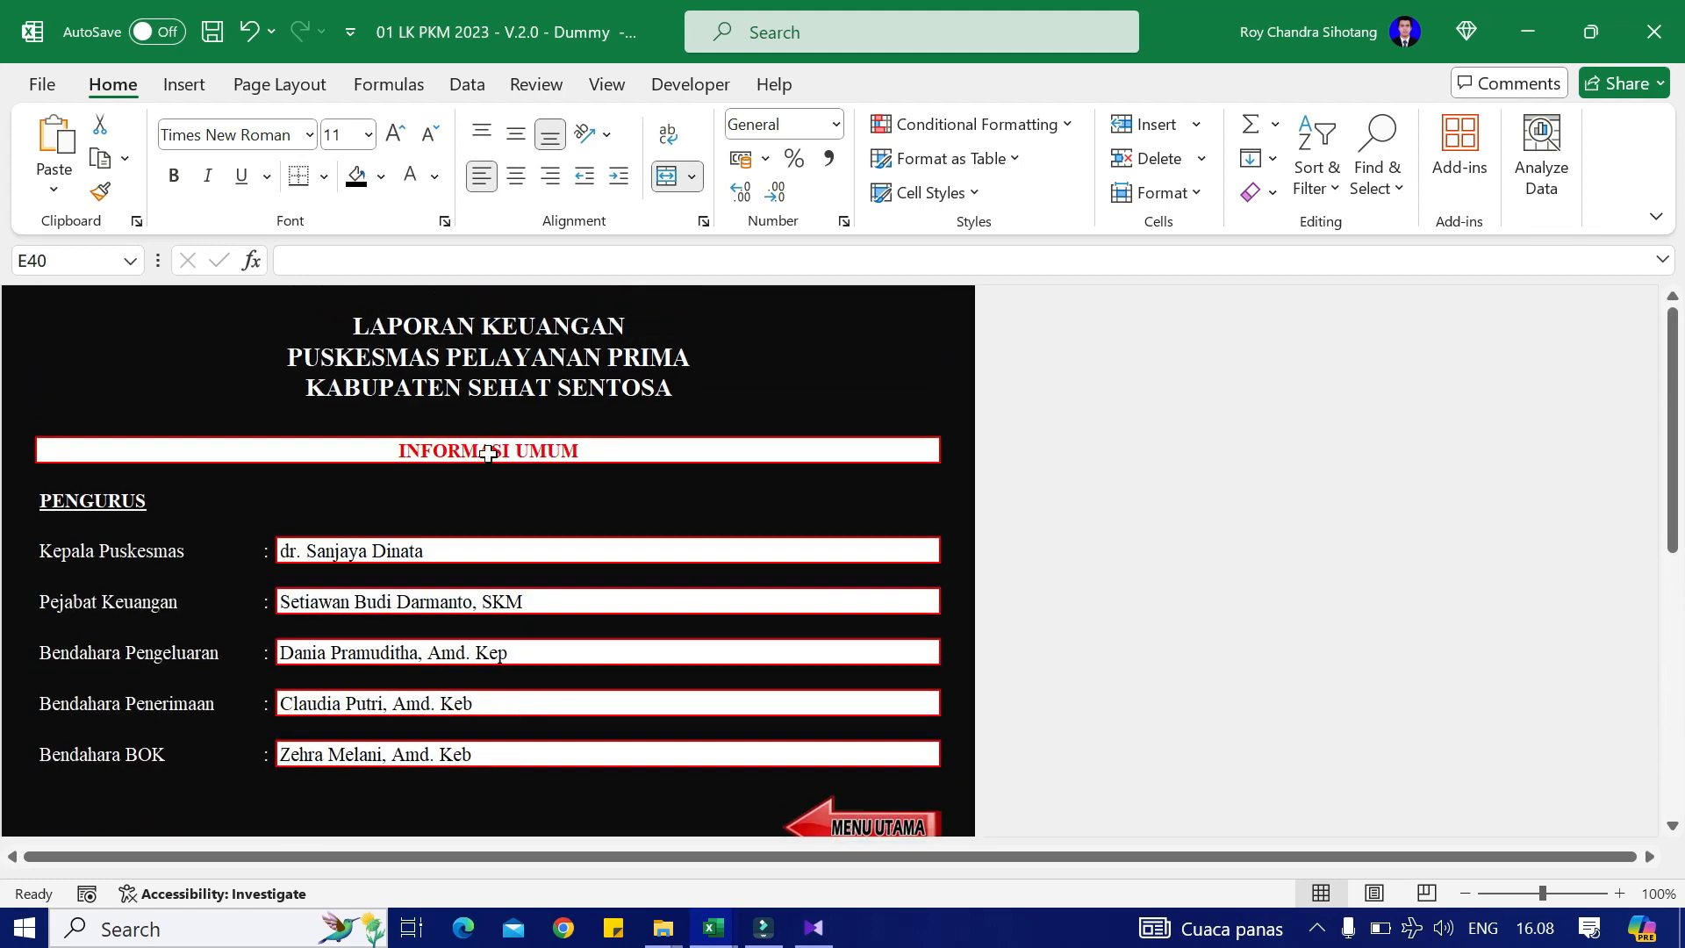
{"action": "scroll", "coordinate": [551, 474], "scroll_direction": "down", "scroll_amount": 1}
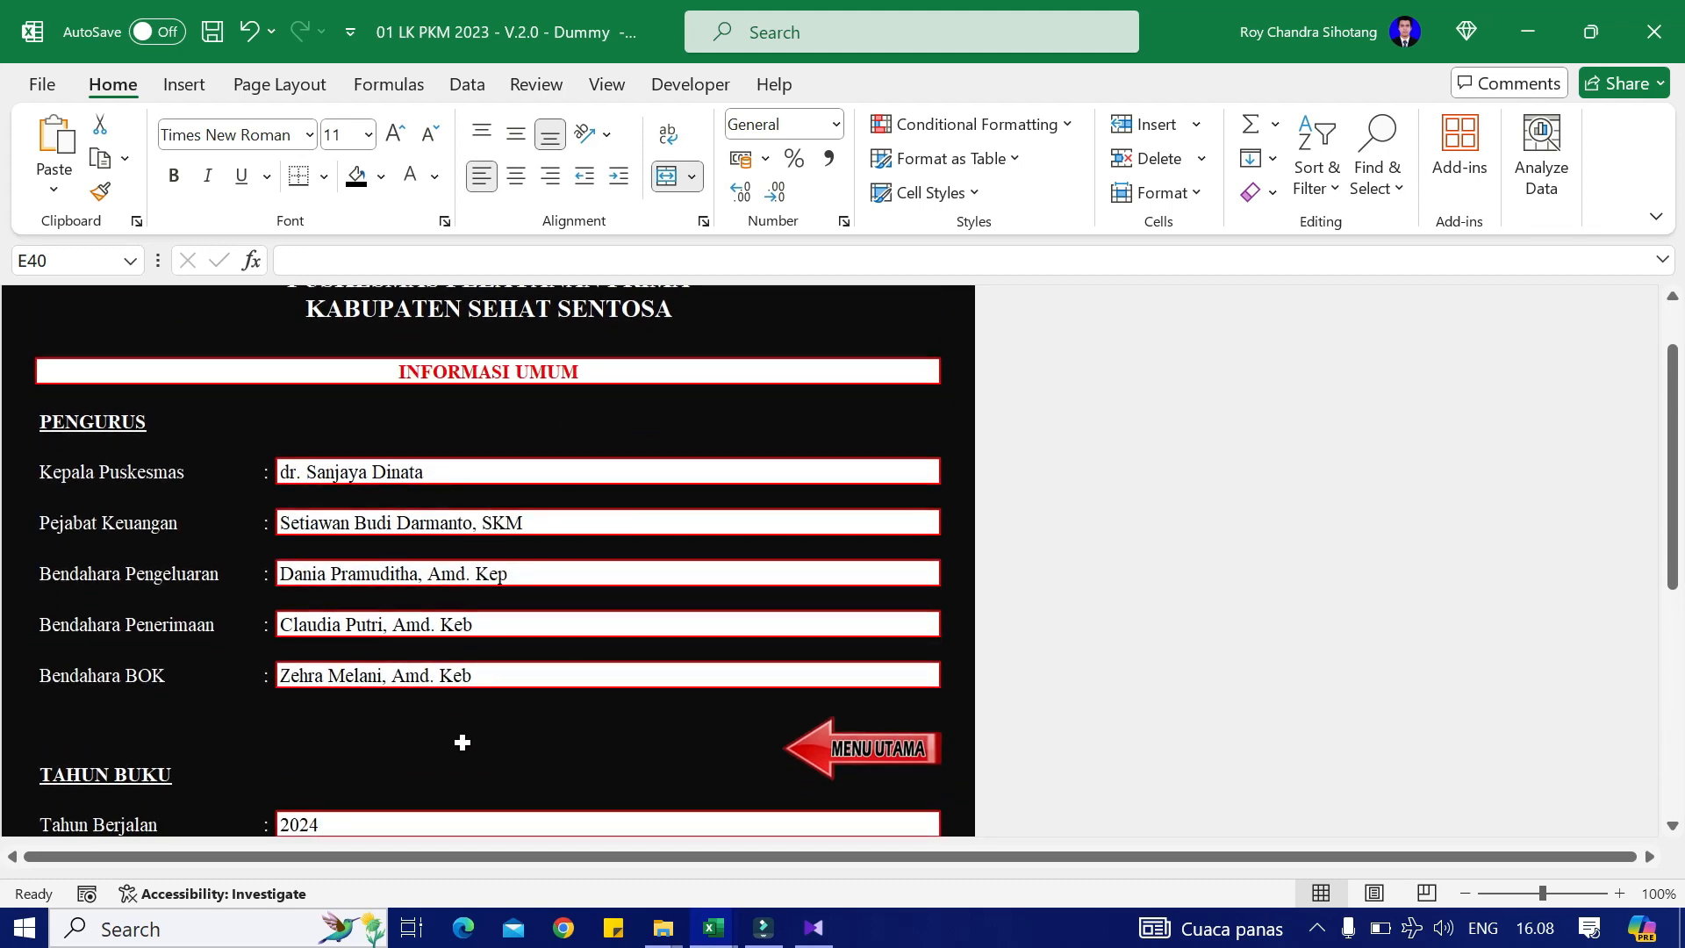
{"action": "scroll", "coordinate": [492, 737], "scroll_direction": "down", "scroll_amount": 6}
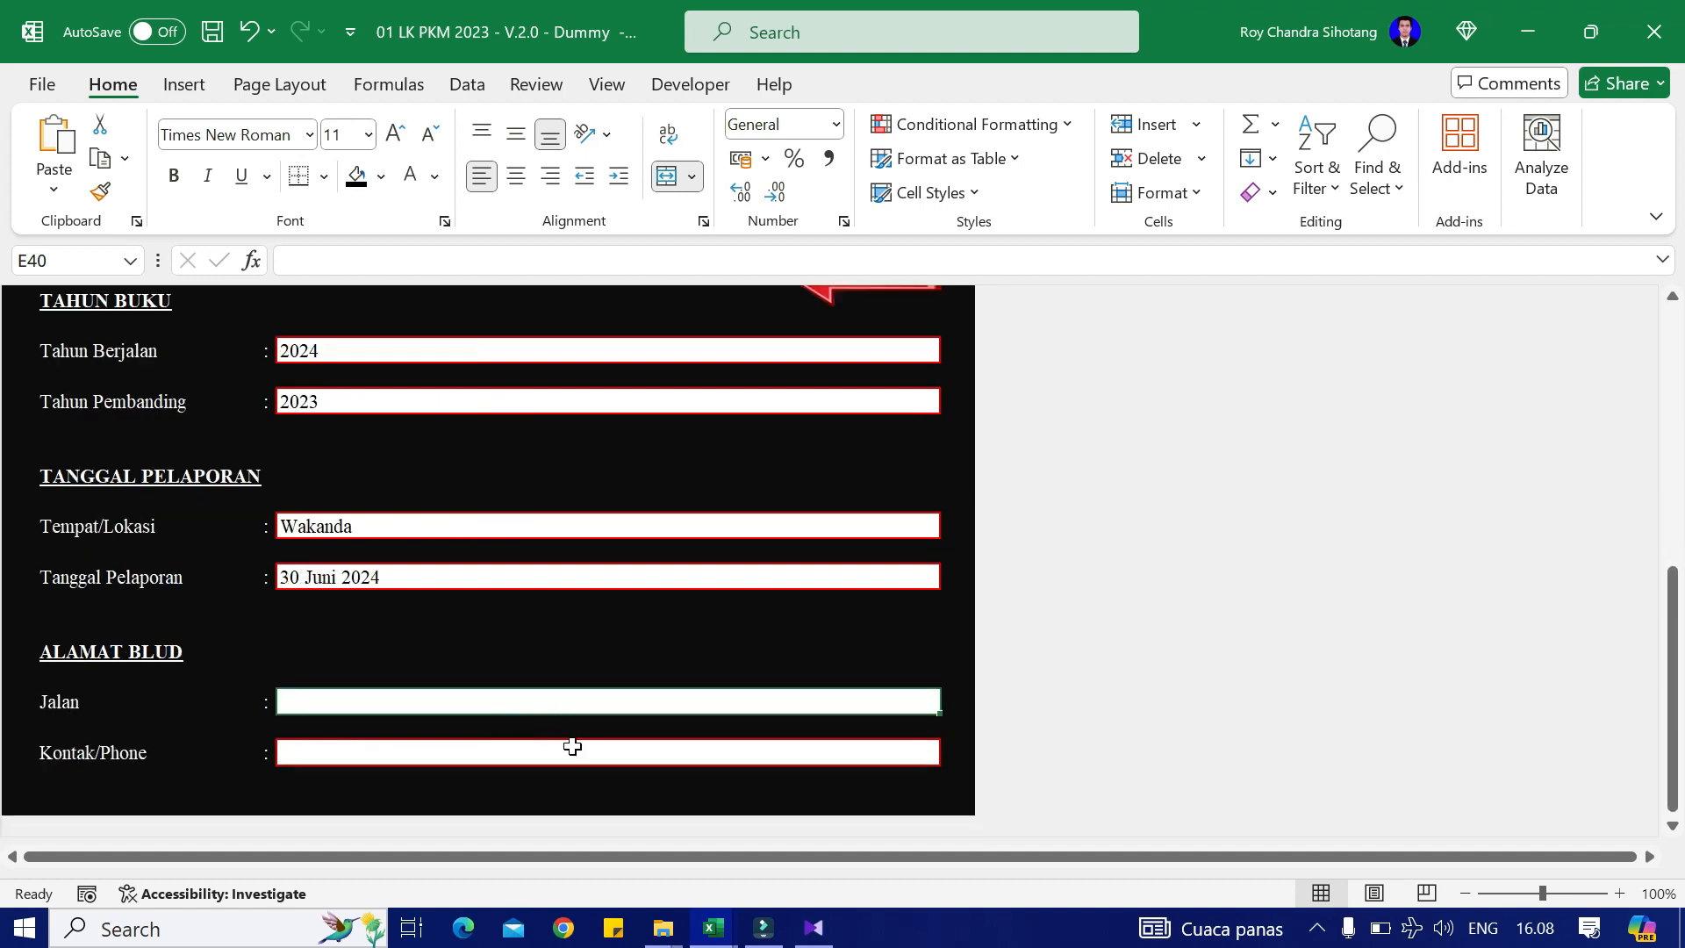
{"action": "scroll", "coordinate": [572, 746], "scroll_direction": "up", "scroll_amount": 7}
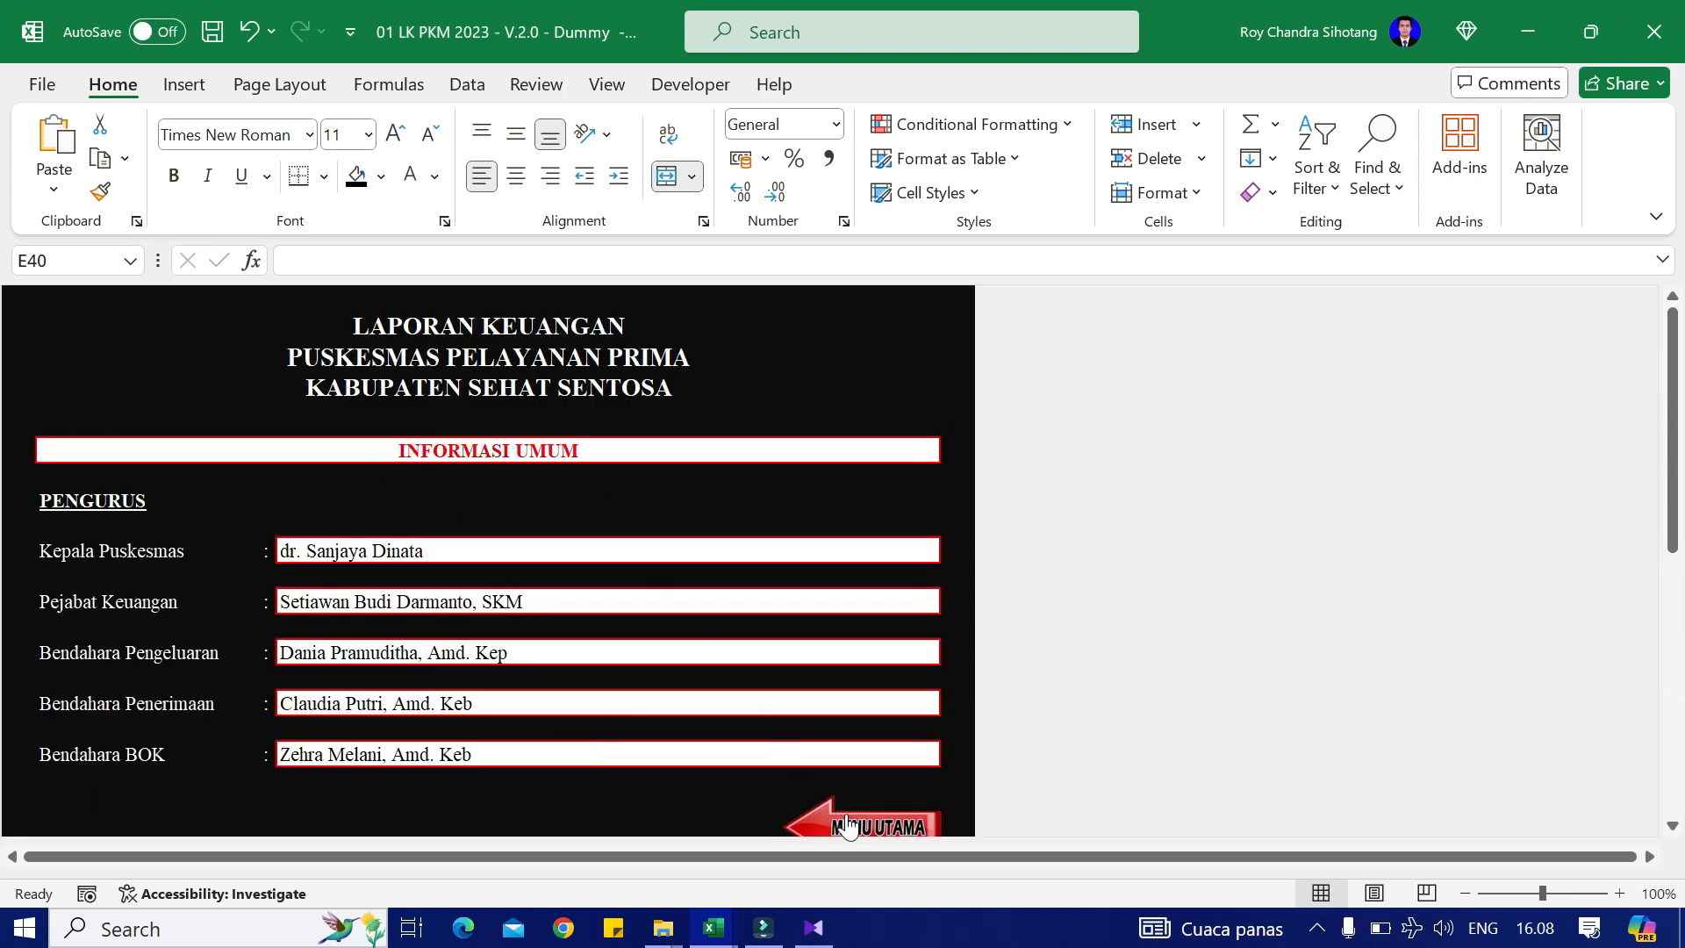
Step: Return to the Aplikasi Laporan Keuangan BLUD main menu with the MENU UTAMA button
{"action": "left_click", "coordinate": [820, 812]}
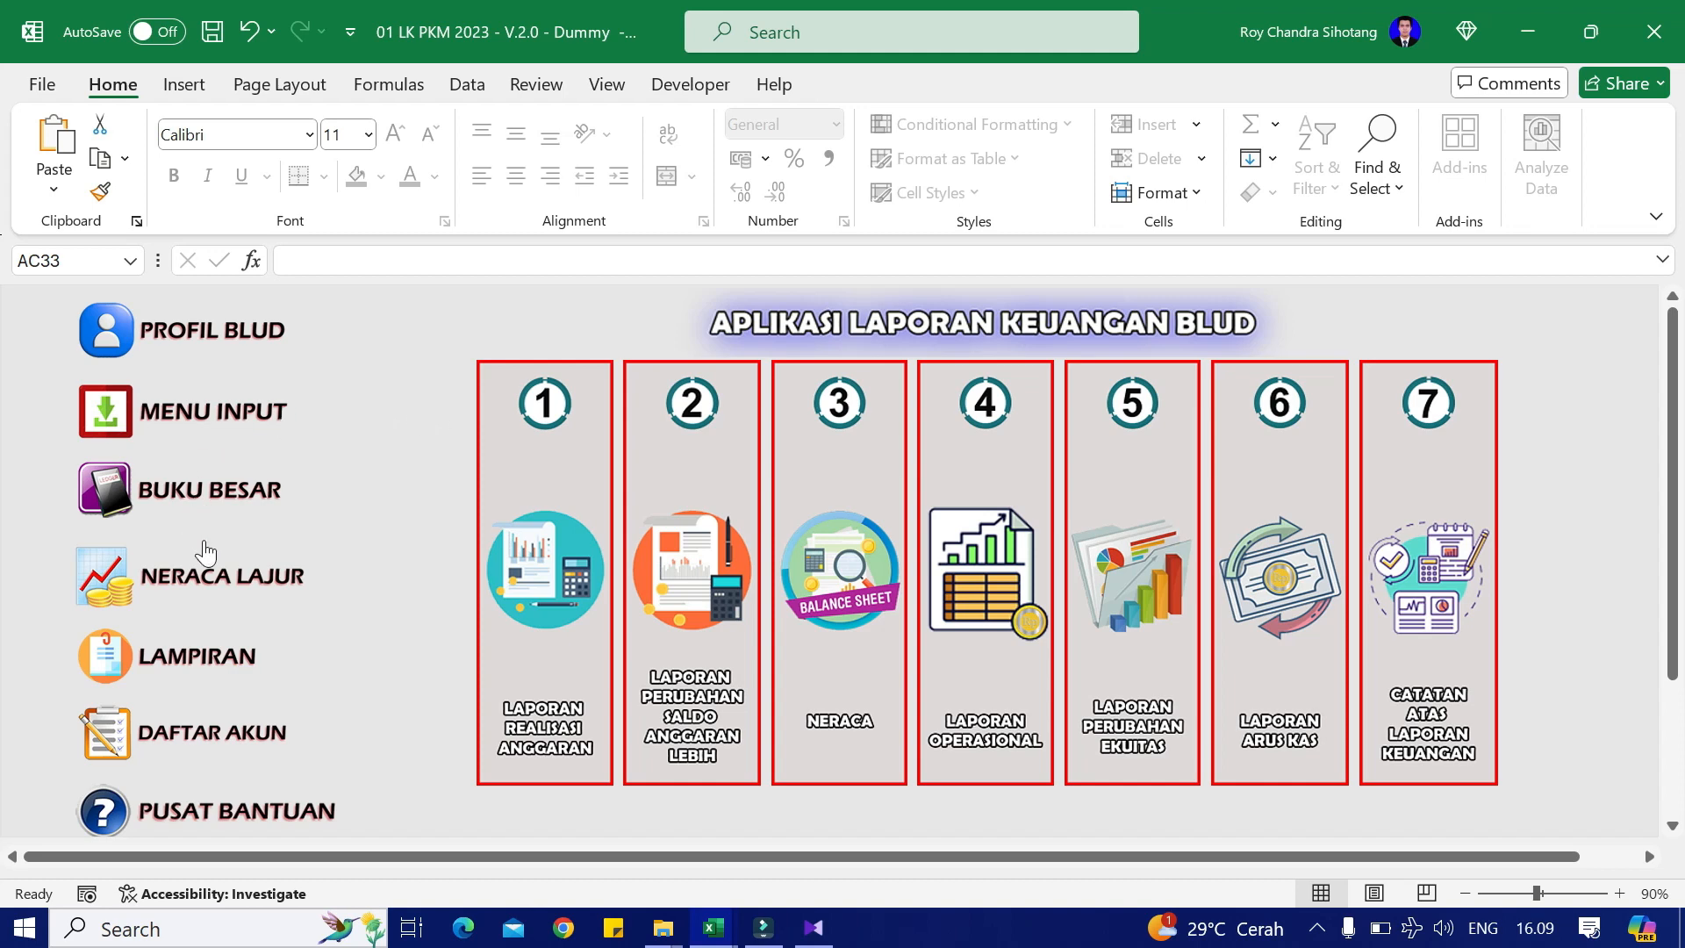
Step: Go to MENU INPUT for the Saldo Awal, Anggaran and journal input links
{"action": "left_click", "coordinate": [212, 433]}
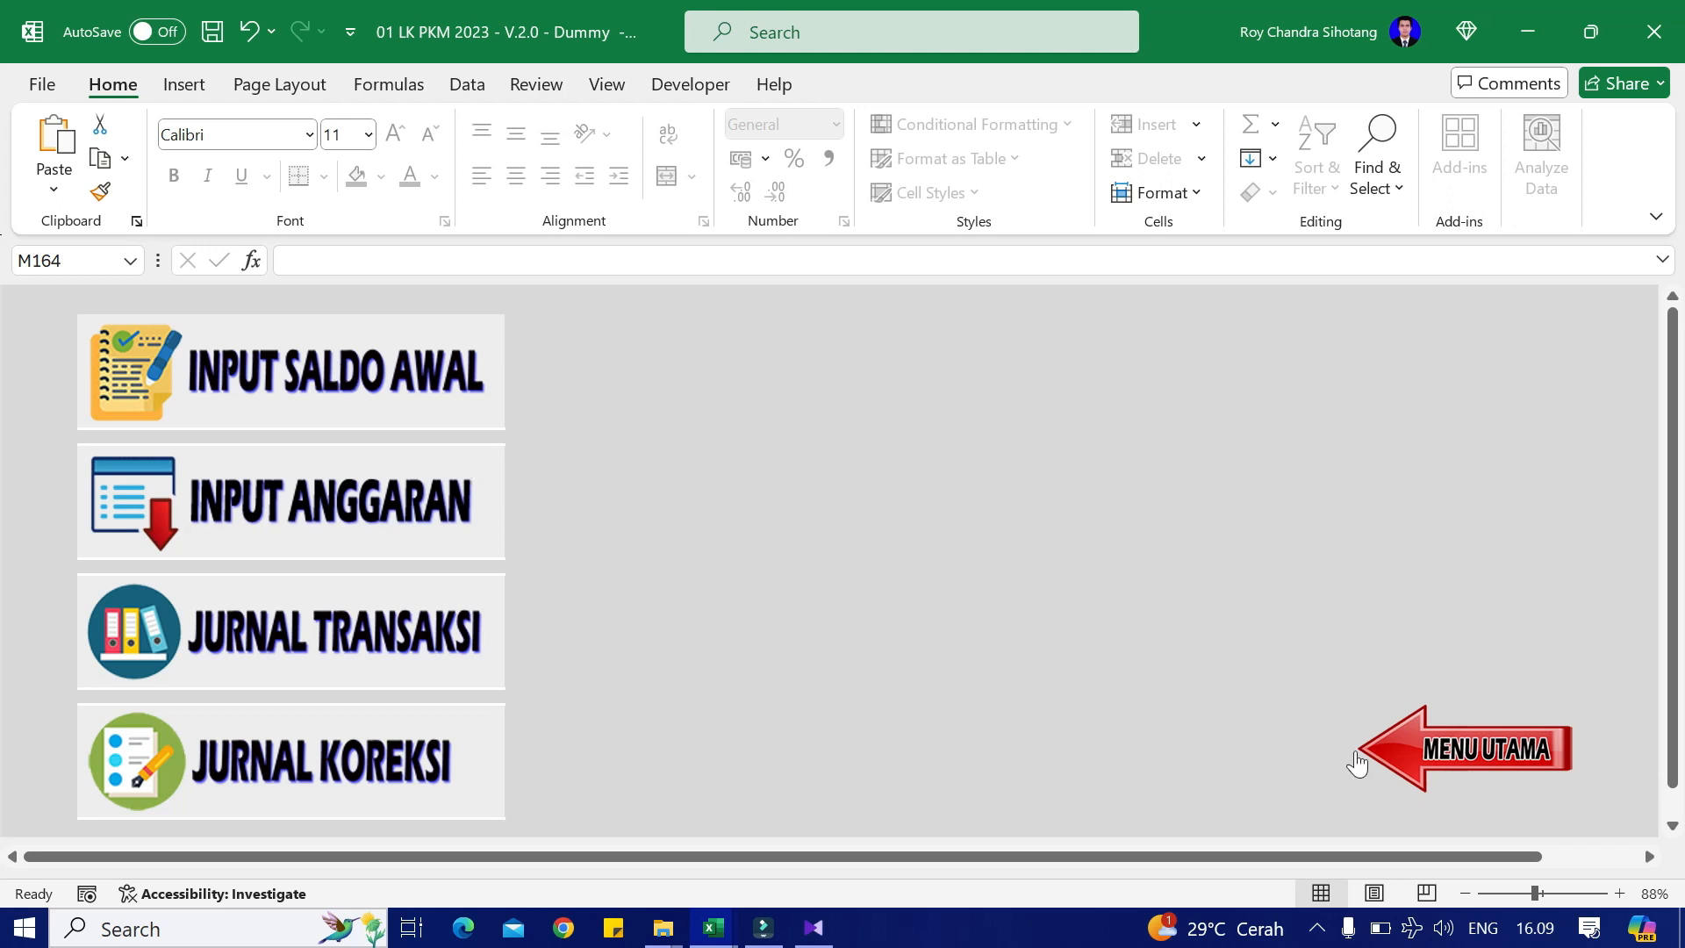
Step: Open INPUT SALDO AWAL, scroll to the ASET LANCAR rows, then switch to Case Dummy
{"action": "left_click", "coordinate": [358, 376]}
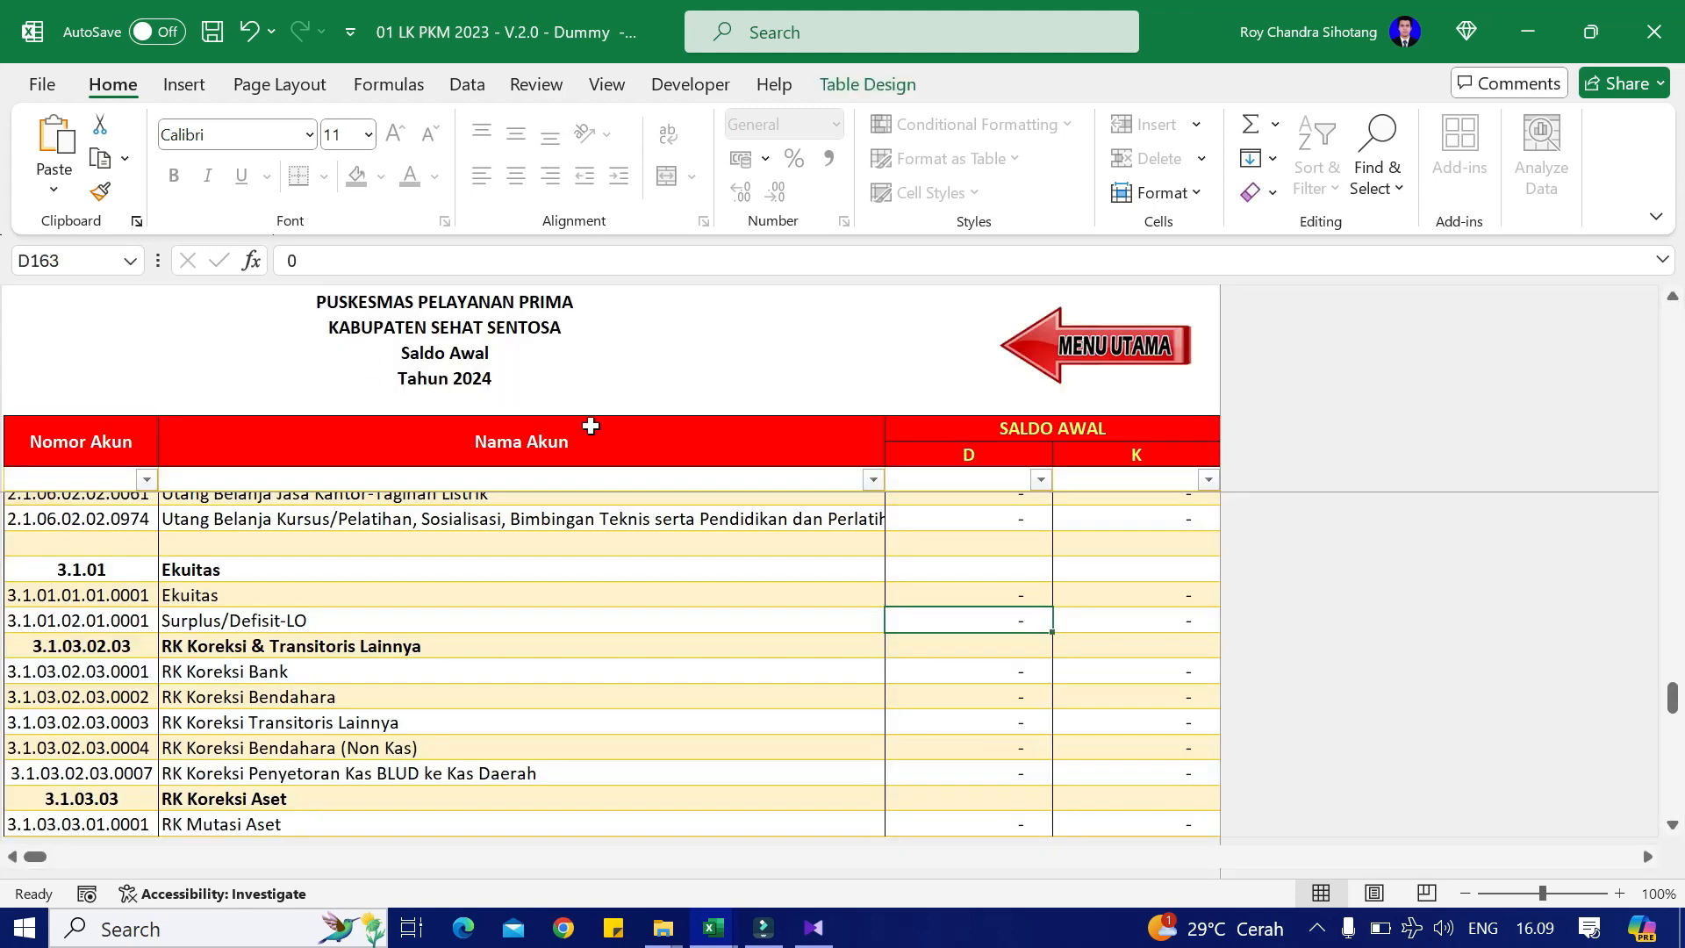
{"action": "scroll", "coordinate": [1439, 614], "scroll_direction": "up", "scroll_amount": 10}
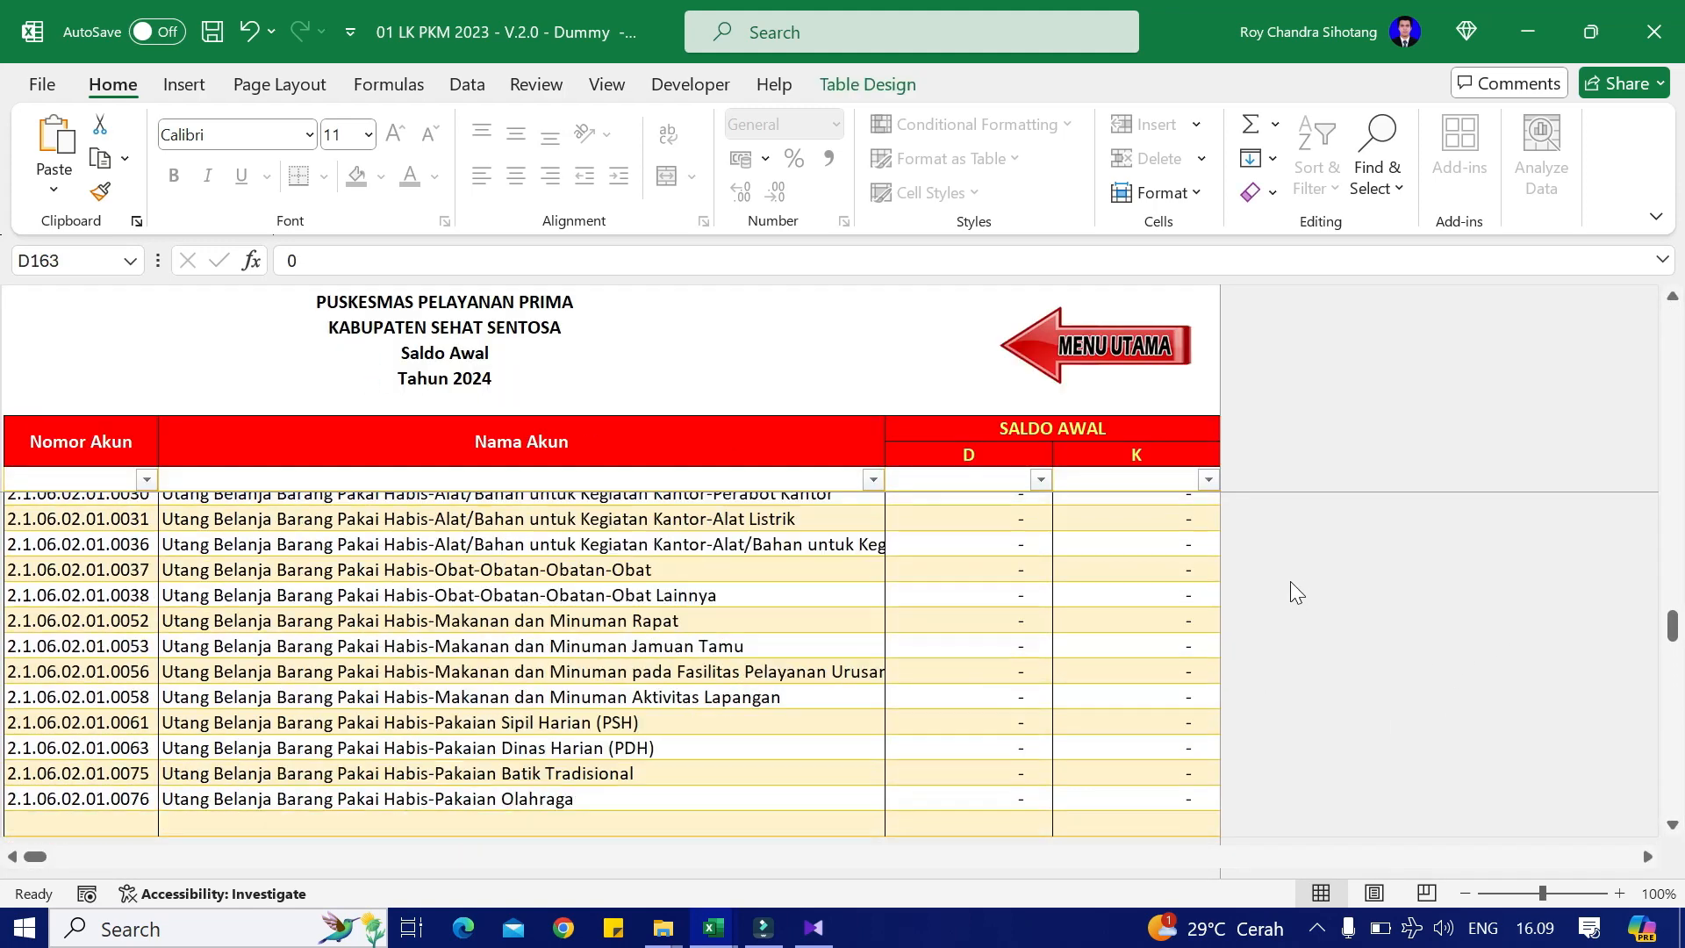
{"action": "scroll", "coordinate": [1304, 608], "scroll_direction": "up", "scroll_amount": 15}
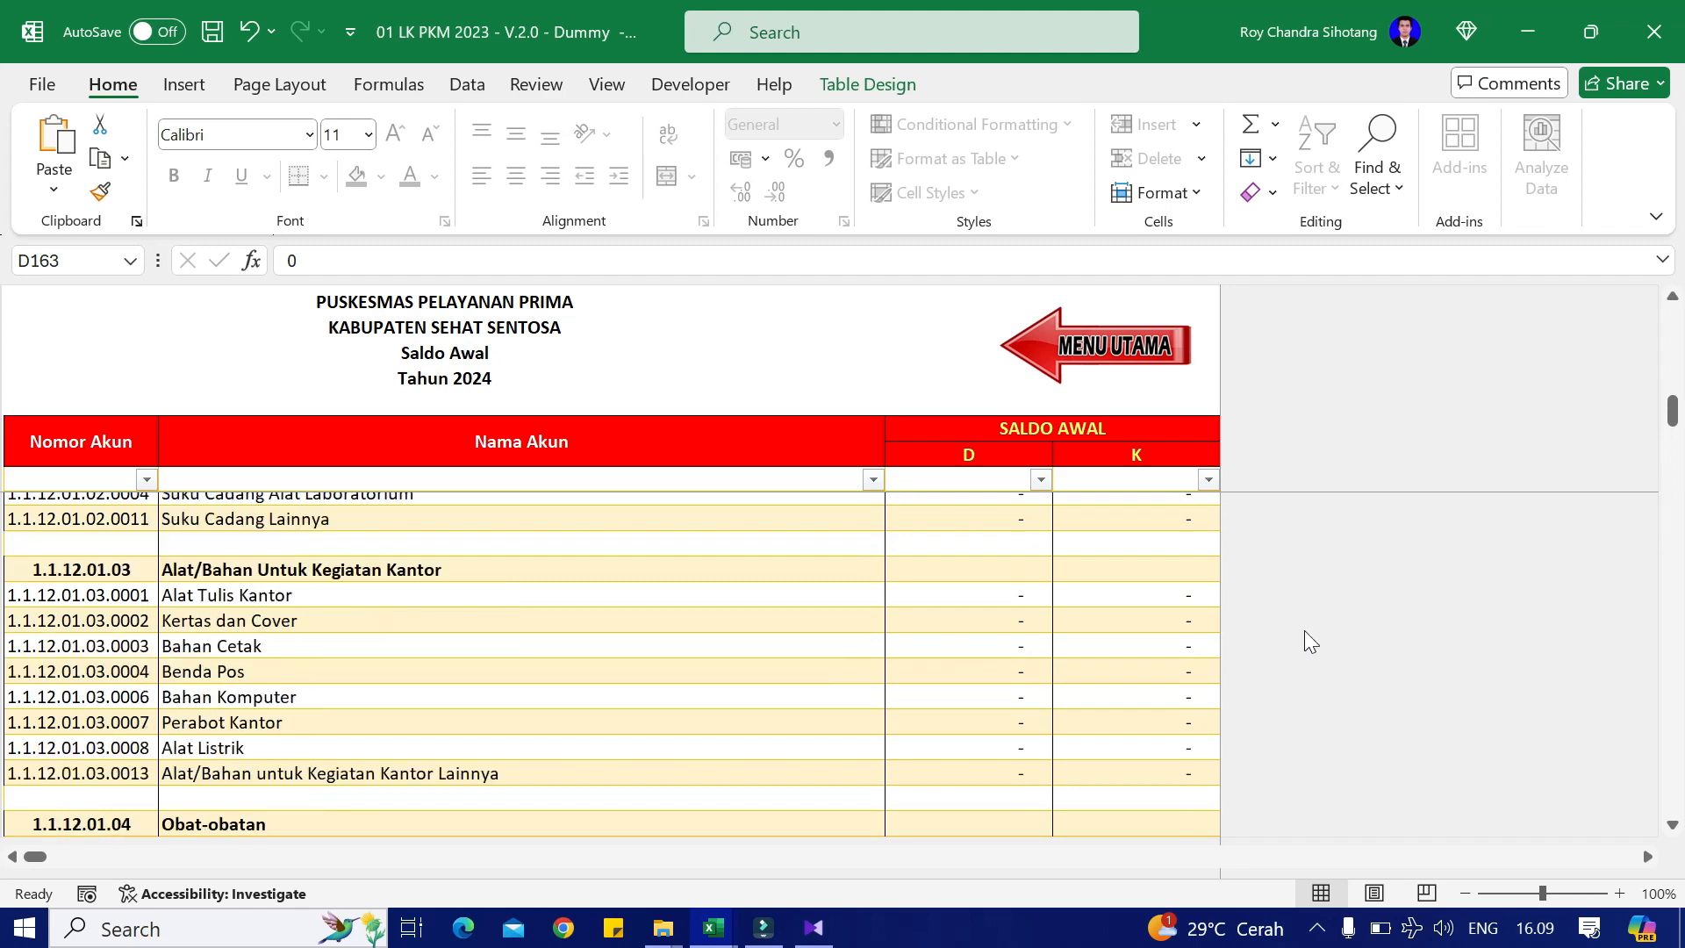
{"action": "scroll", "coordinate": [1318, 595], "scroll_direction": "up", "scroll_amount": 2}
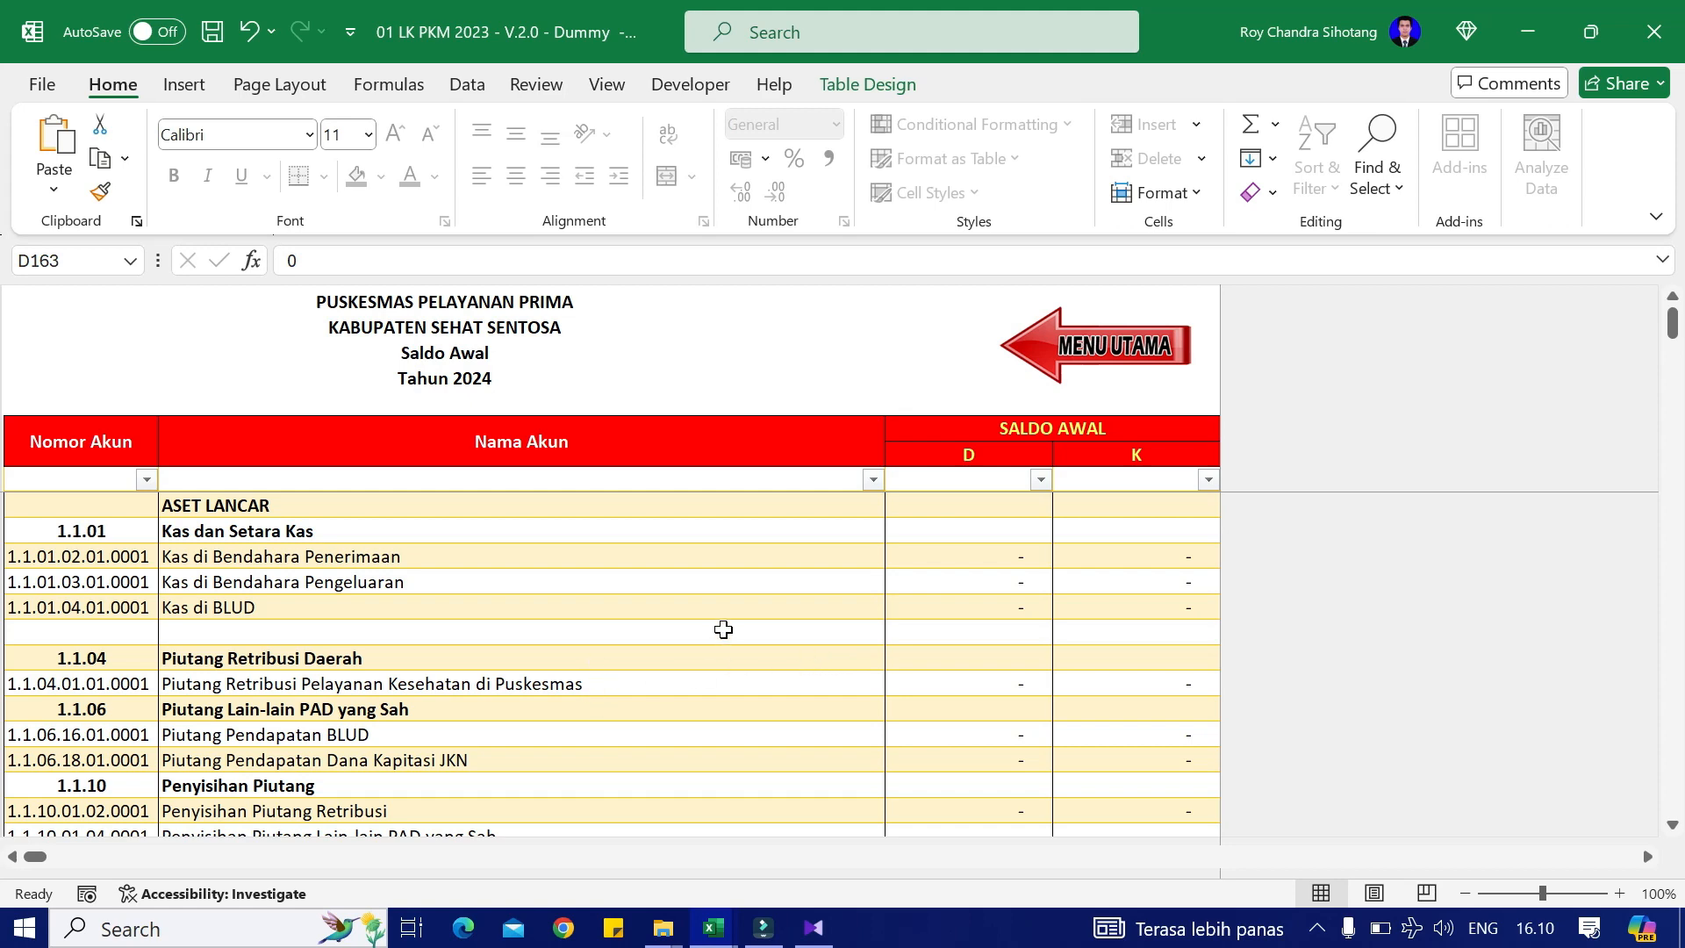
{"action": "key", "text": "alt+Tab"}
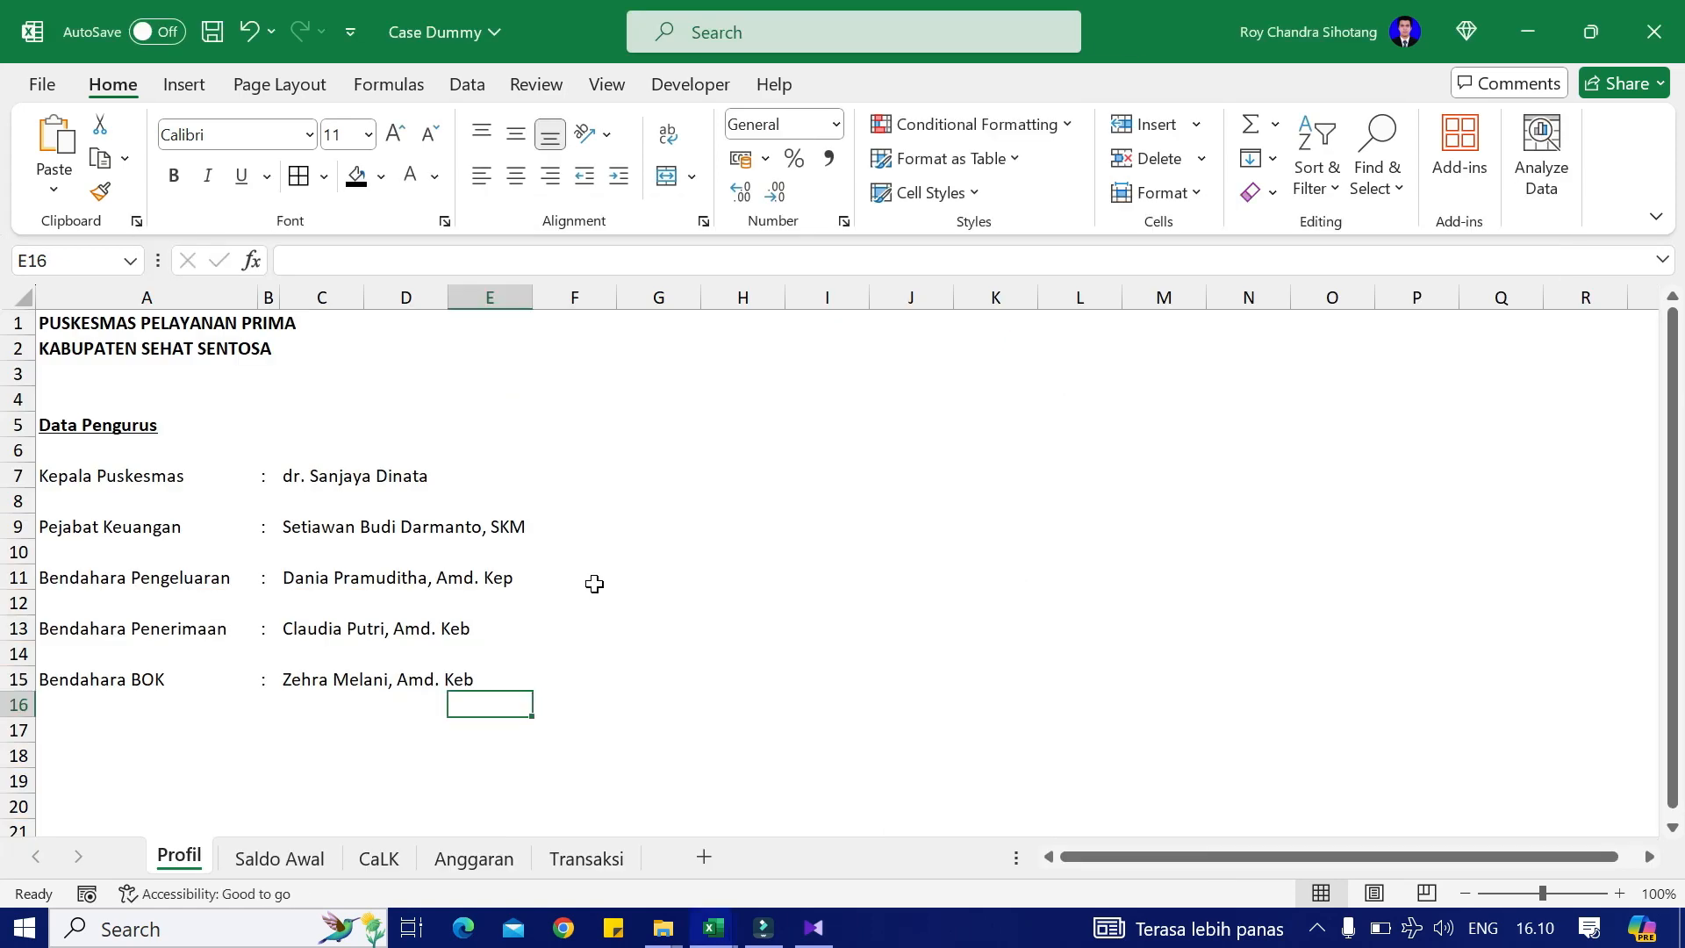
Step: Paste the three audited cash balances as values into the Kas debit cells
{"action": "left_click", "coordinate": [264, 858]}
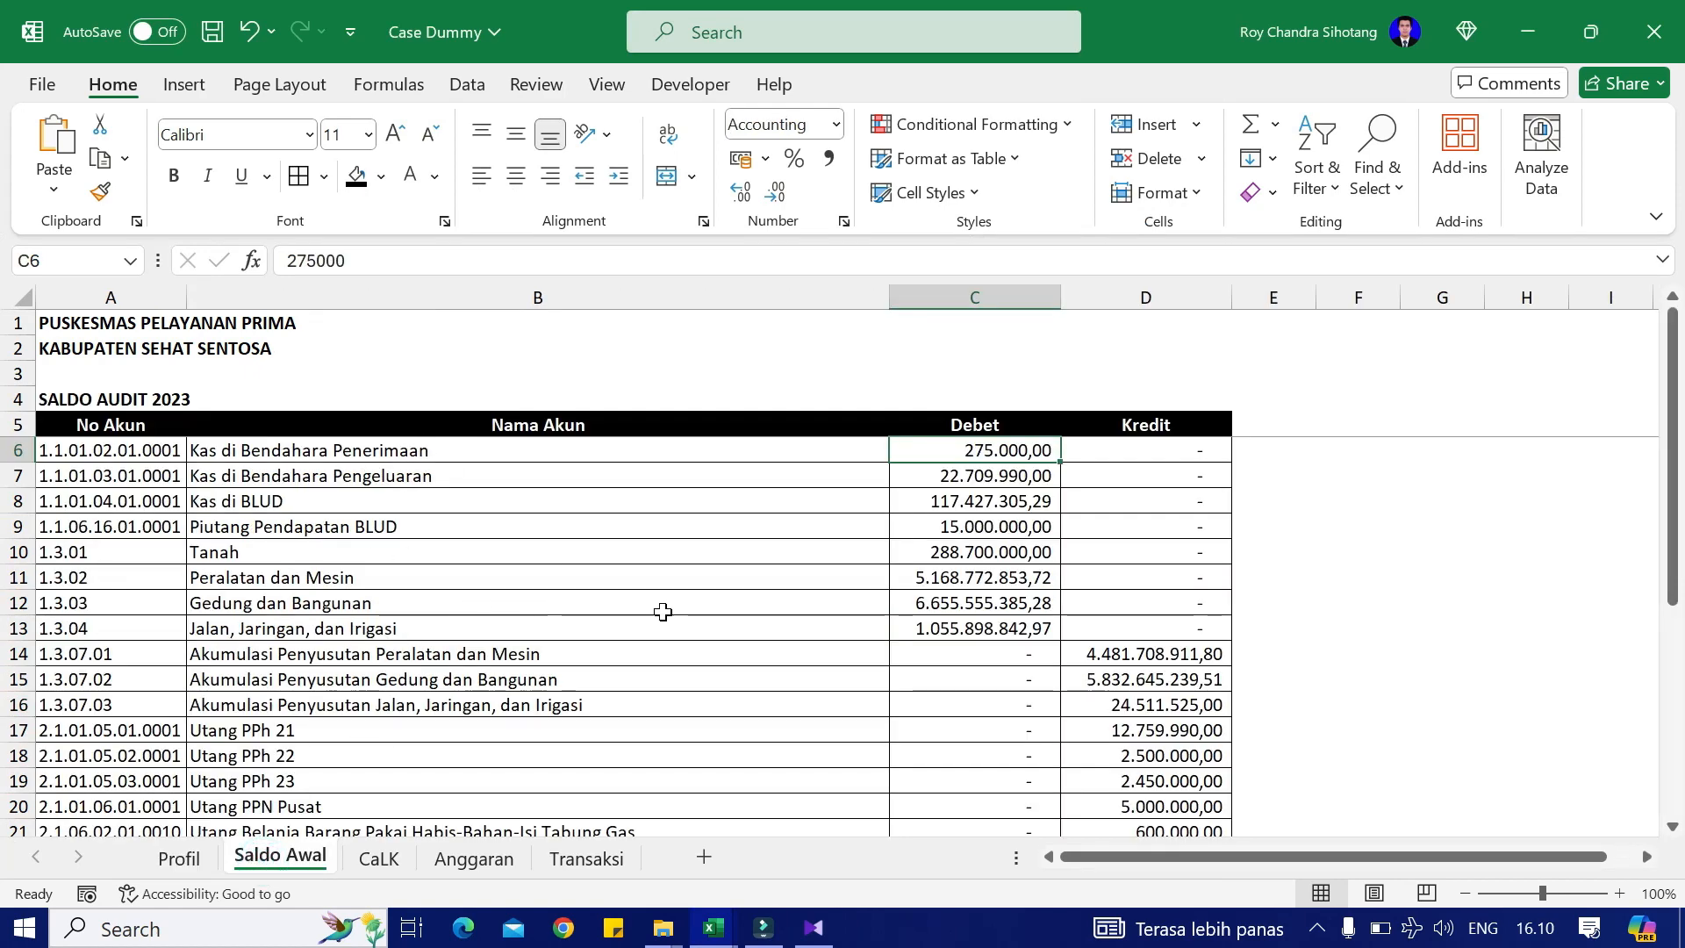
{"action": "key", "text": "alt+Tab"}
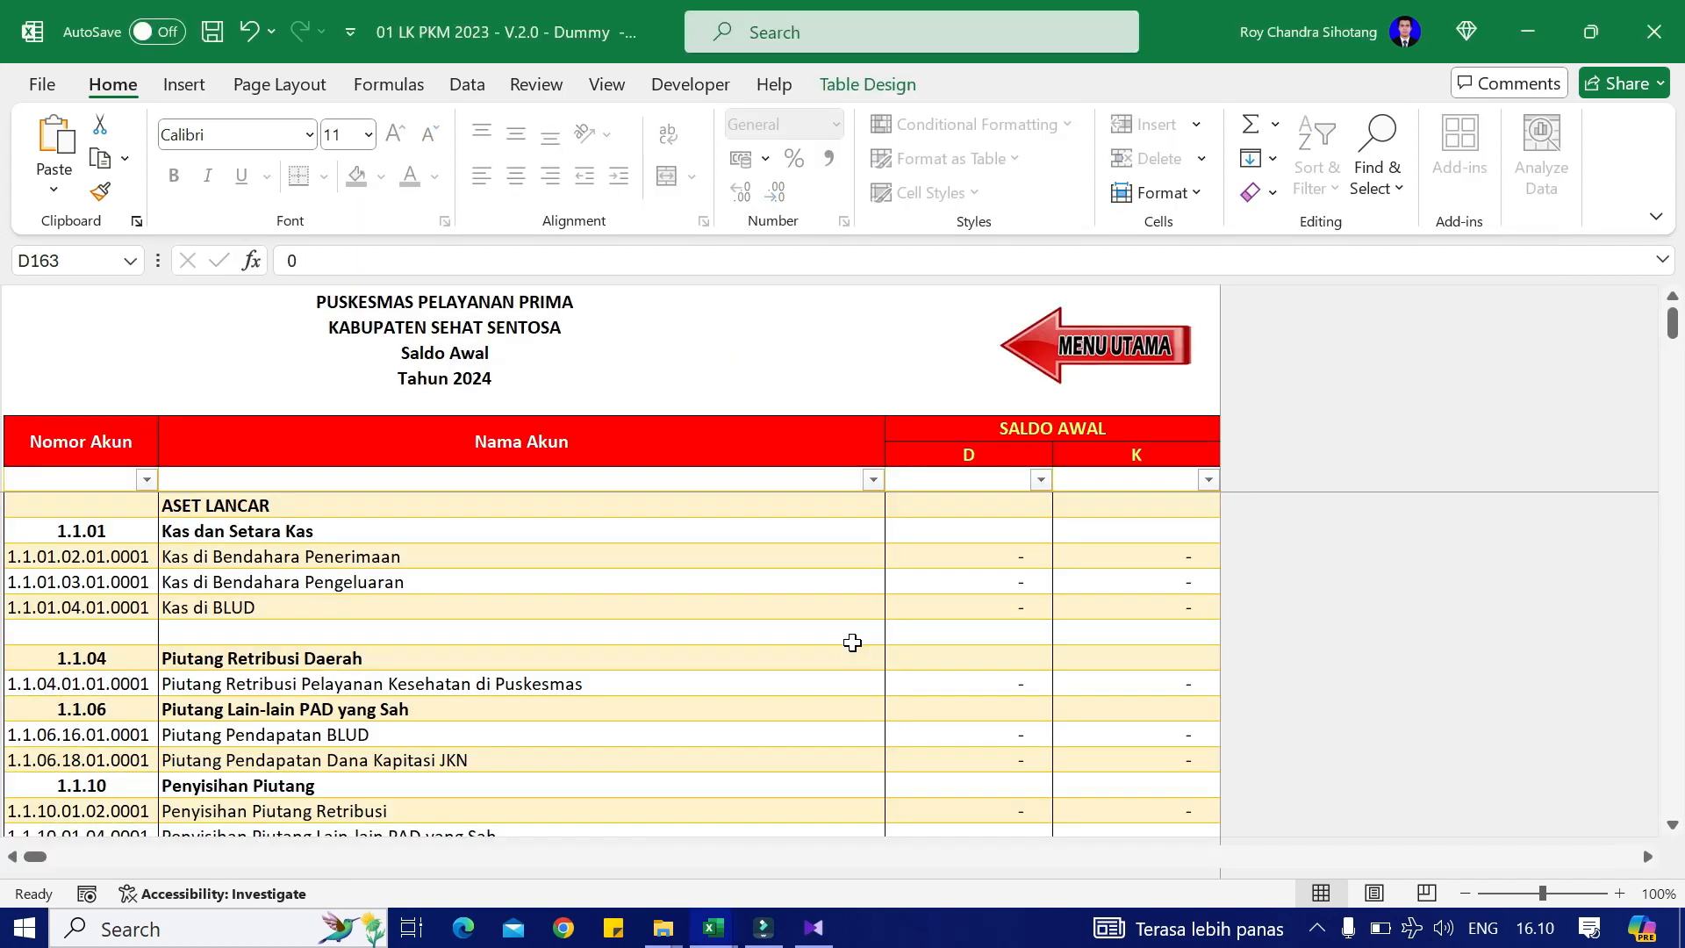
{"action": "key", "text": "alt+Tab"}
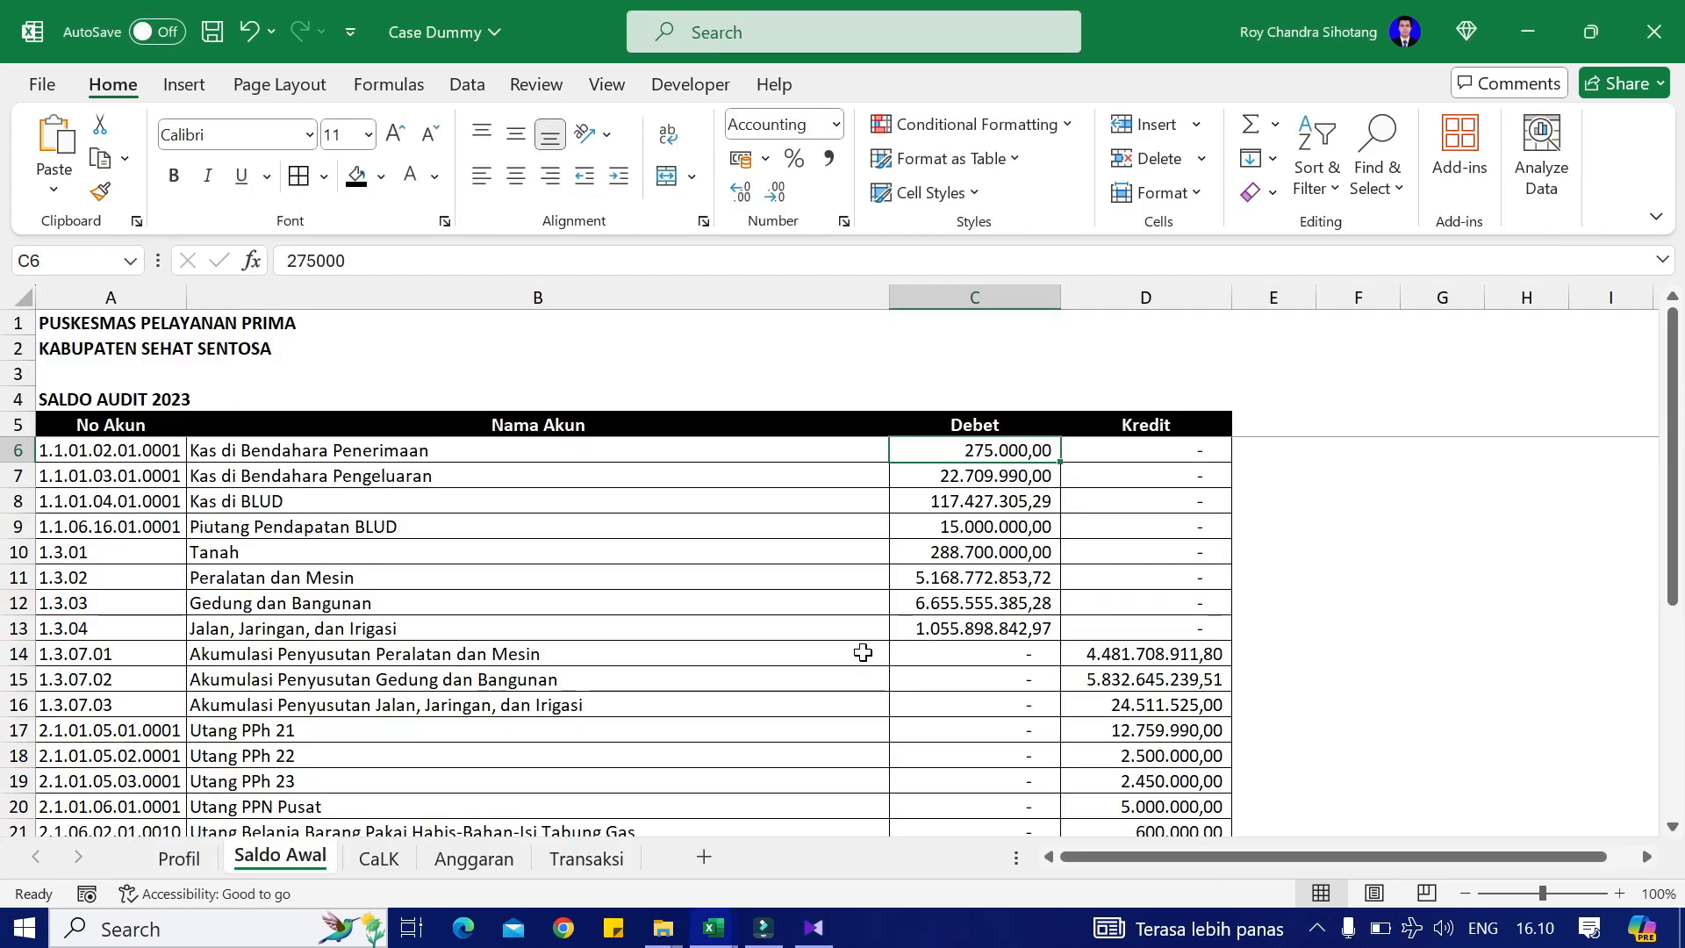
{"action": "key", "text": "shift+Down"}
{"action": "key", "text": "shift+Down"}
{"action": "key", "text": "ctrl+c"}
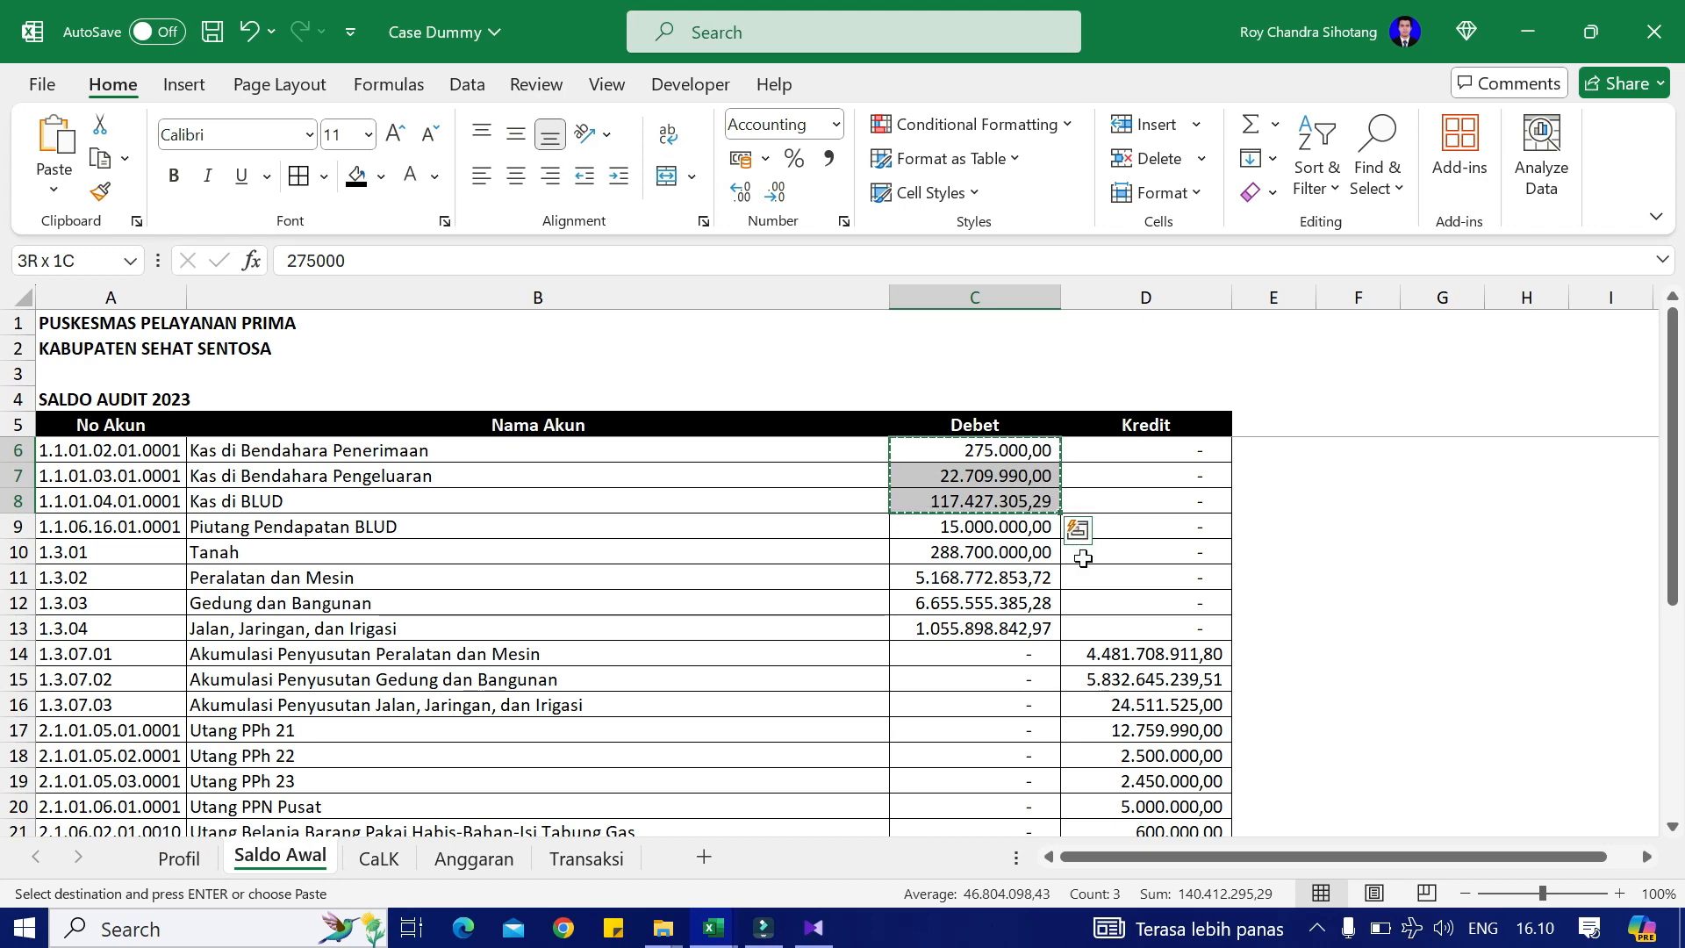
{"action": "key", "text": "alt+Tab"}
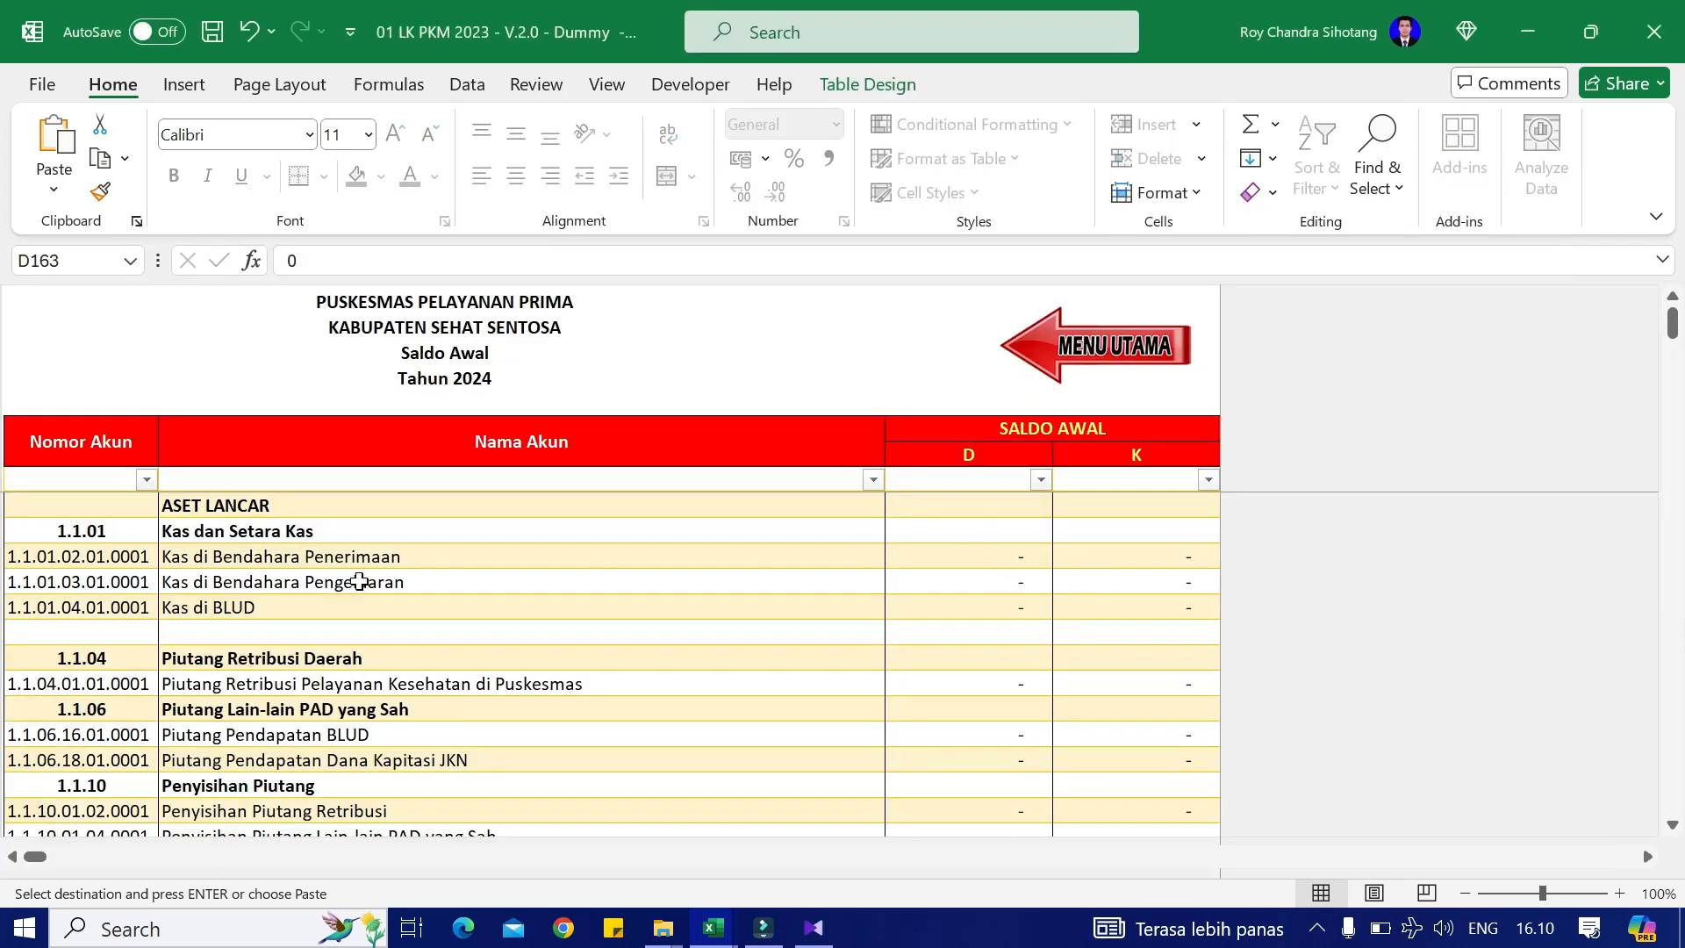
{"action": "left_click", "coordinate": [981, 552]}
{"action": "right_click", "coordinate": [981, 554]}
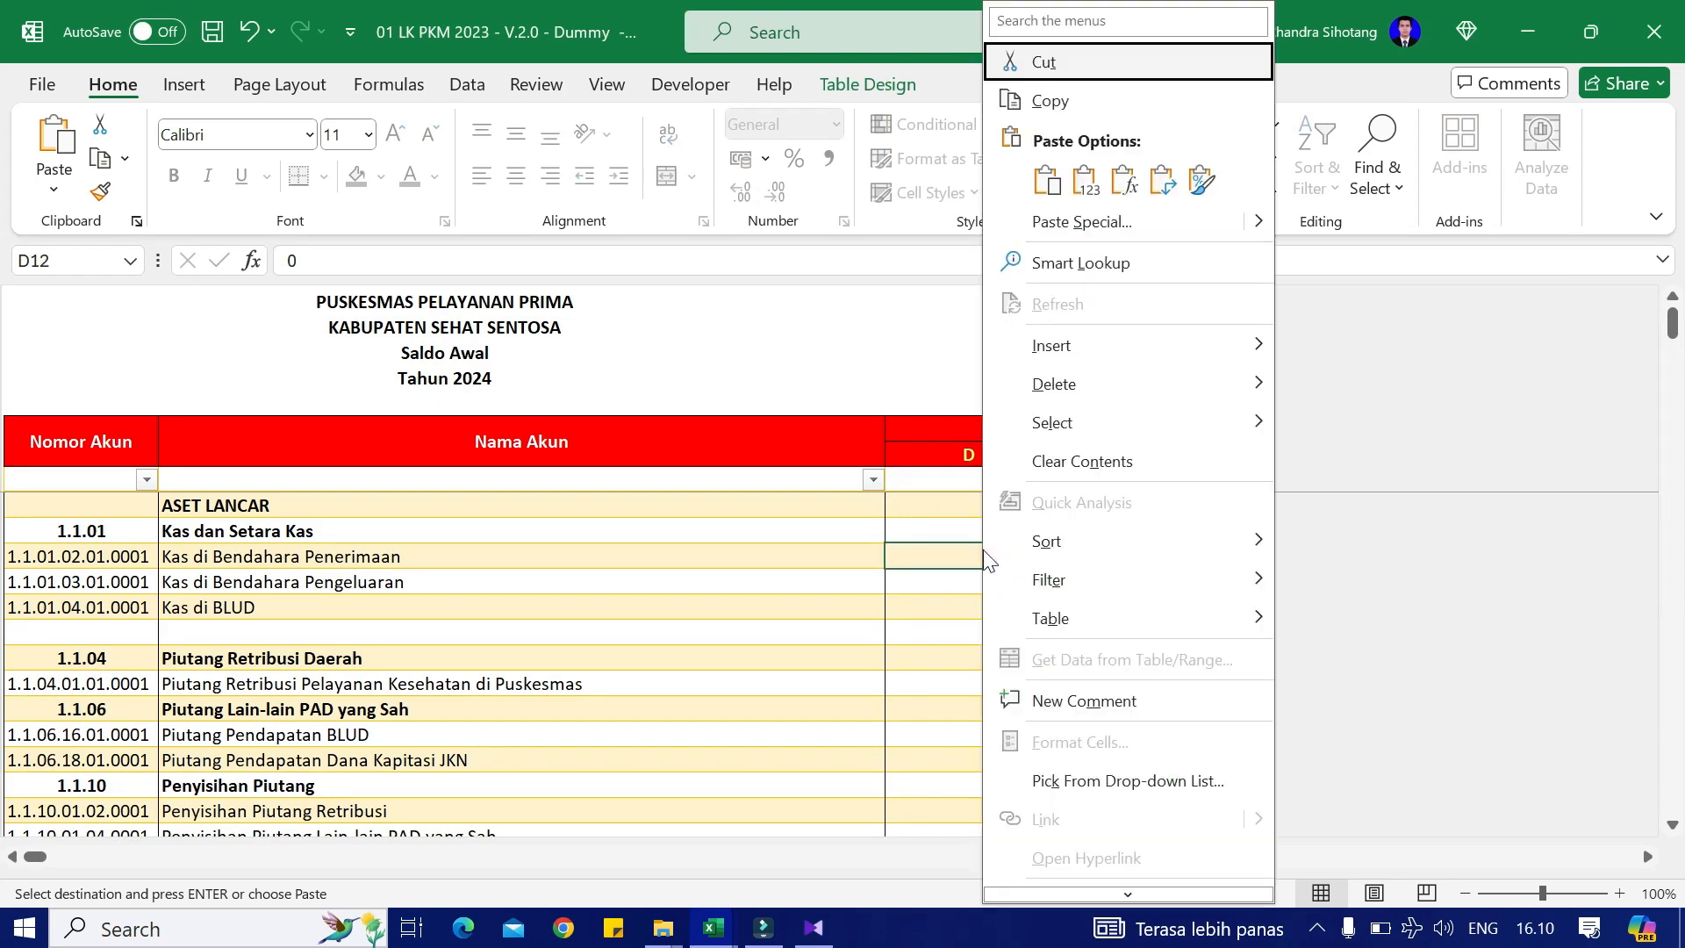
{"action": "left_click", "coordinate": [1089, 191]}
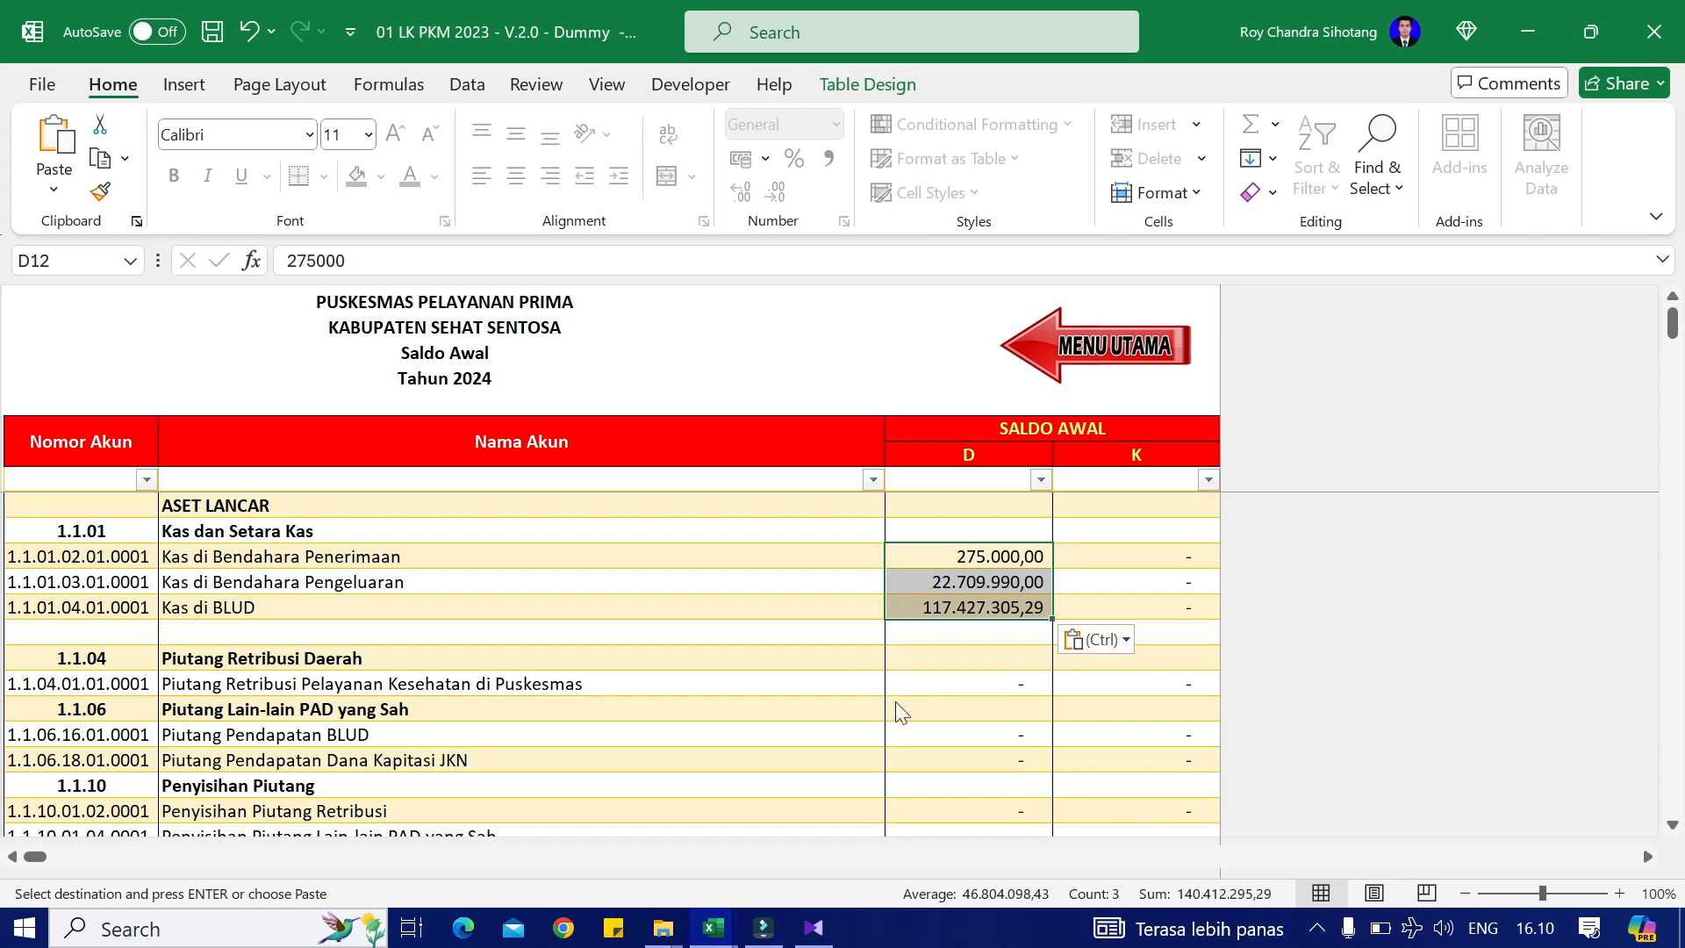
Step: Paste the 15.000.000,00 Piutang Pendapatan BLUD balance as a value into its debit cell
{"action": "key", "text": "alt+Tab"}
{"action": "left_click", "coordinate": [983, 527]}
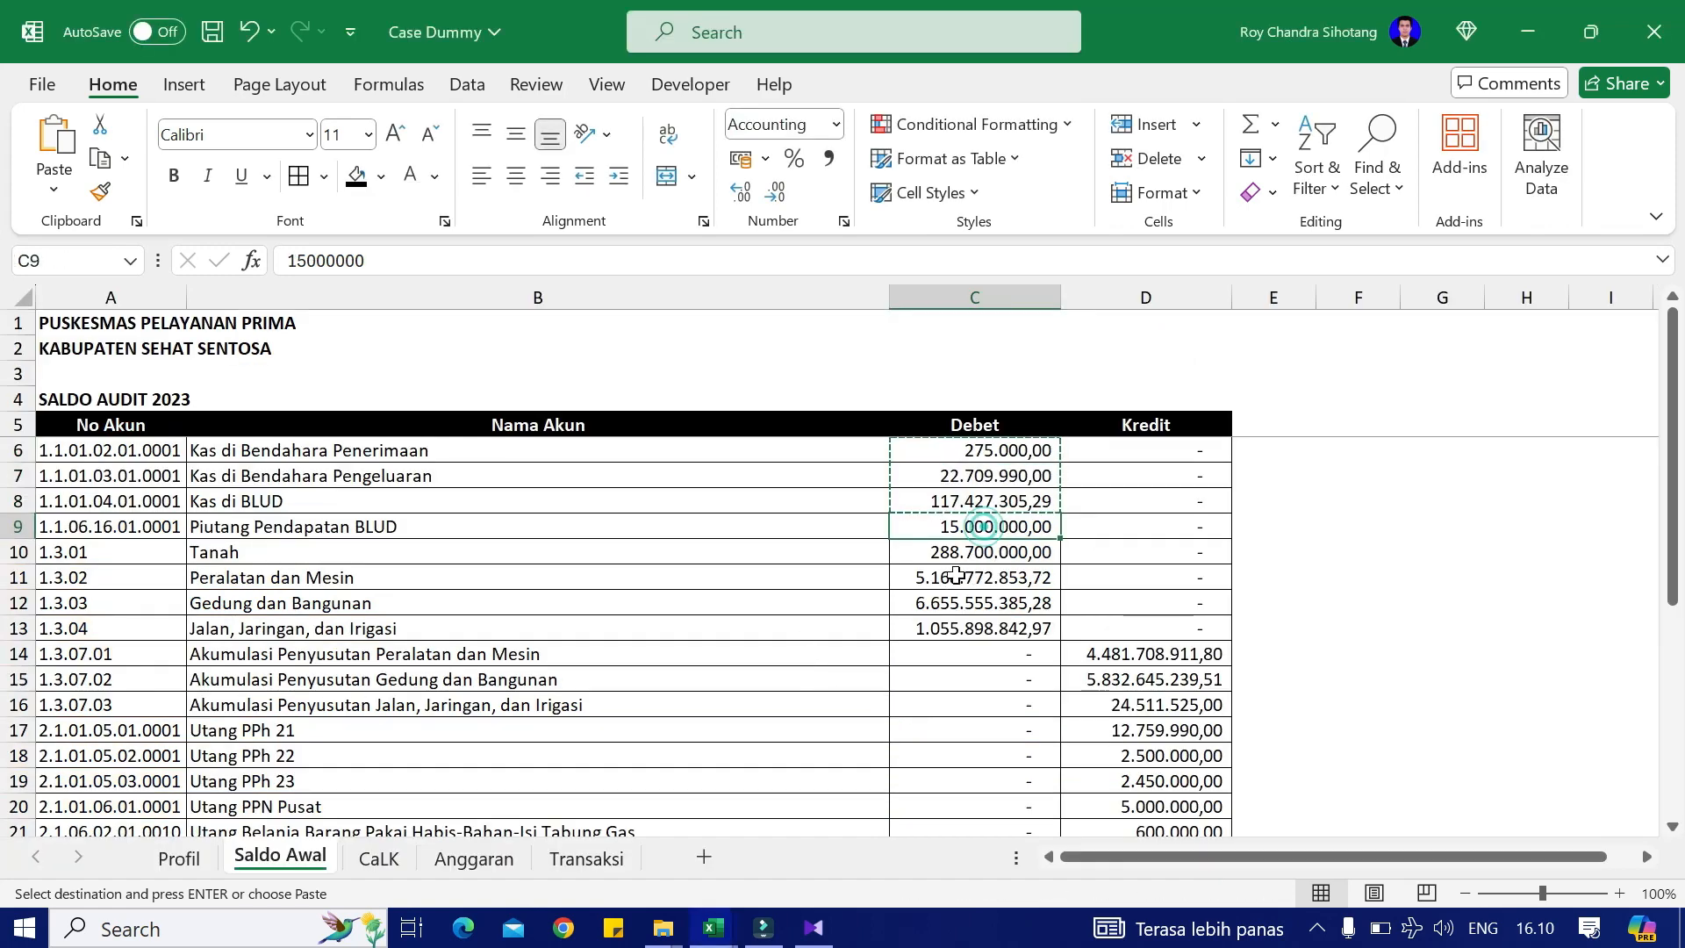
{"action": "key", "text": "alt+Tab"}
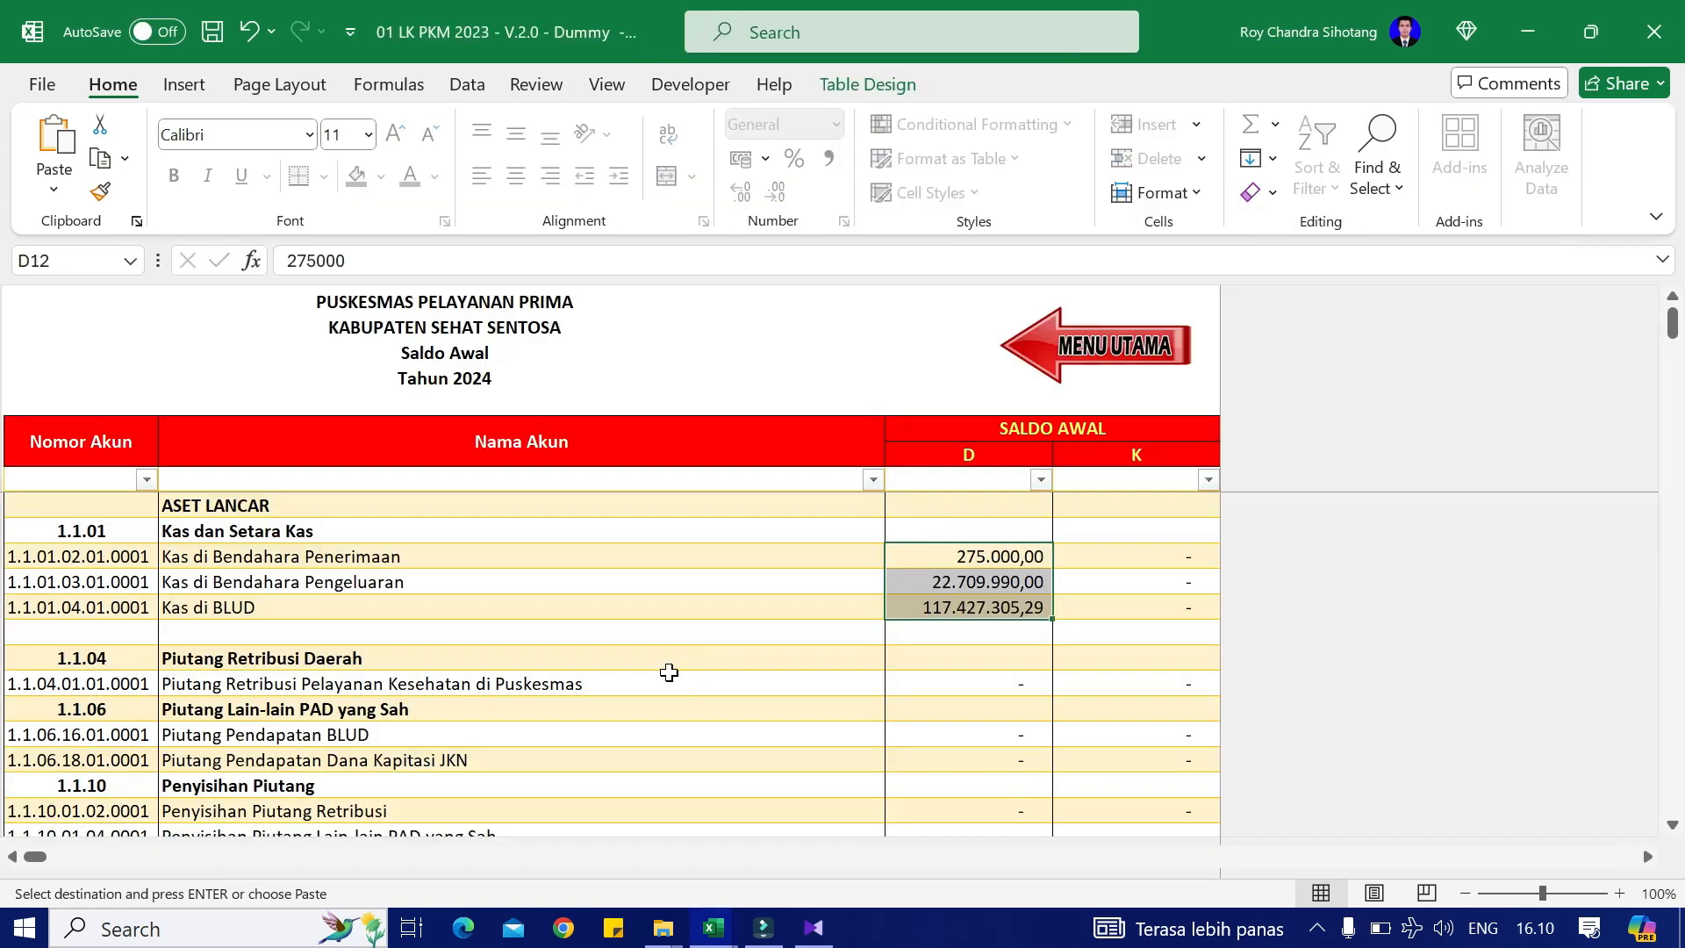
{"action": "left_click", "coordinate": [925, 732]}
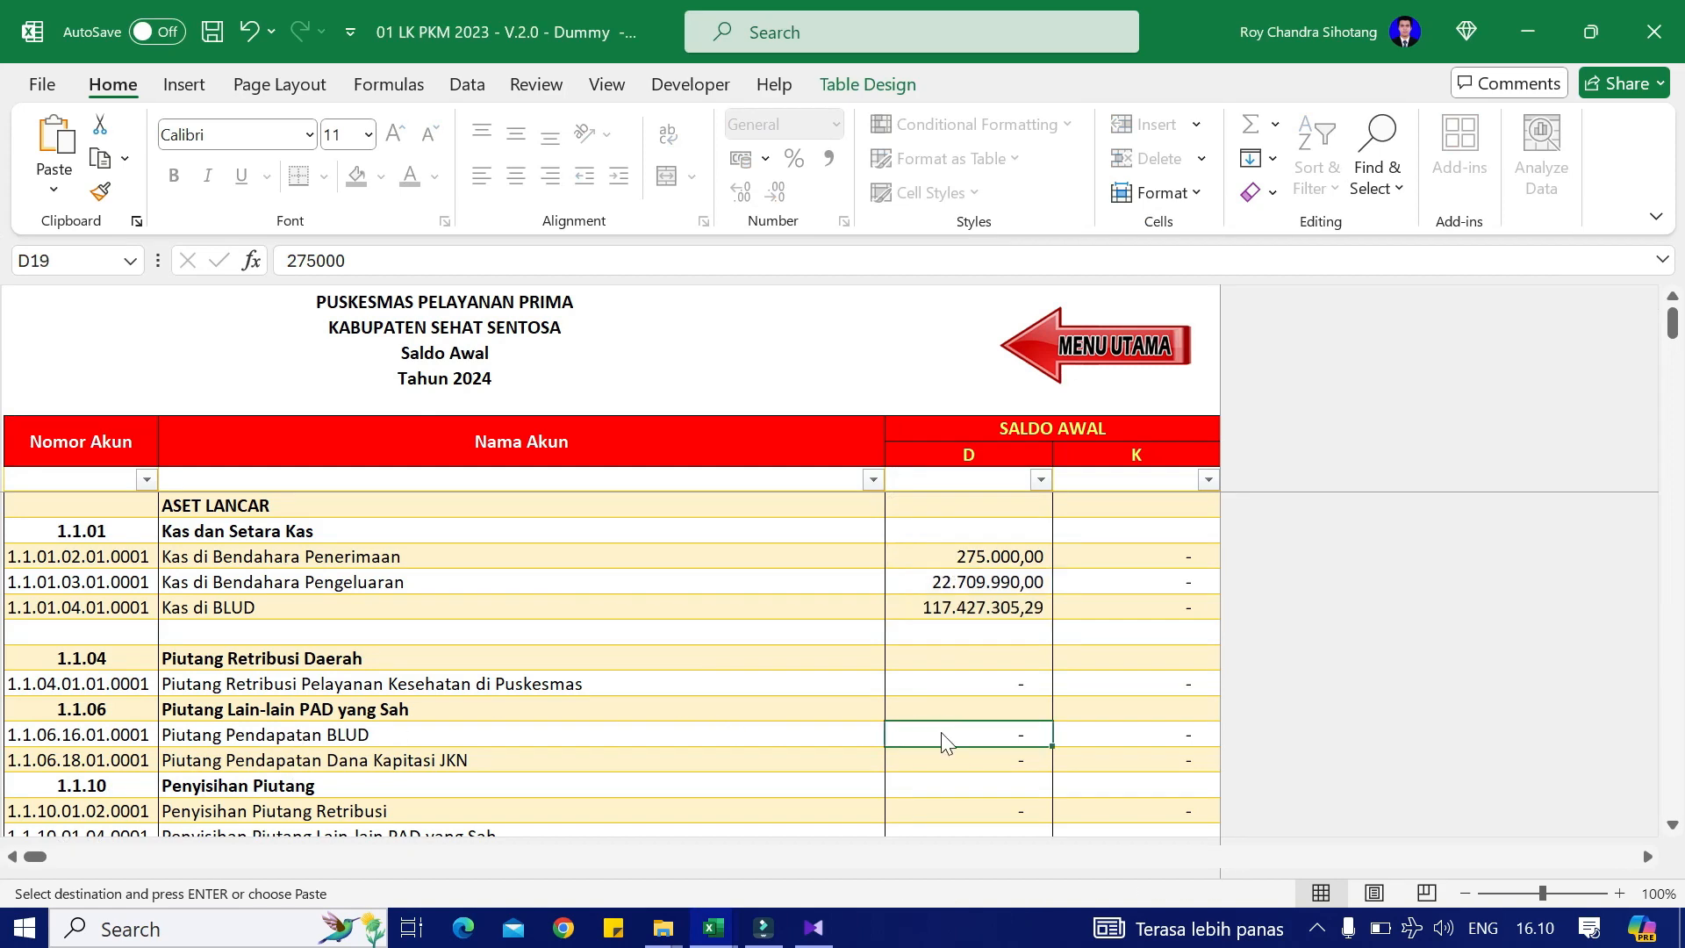
{"action": "right_click", "coordinate": [925, 732]}
{"action": "left_click", "coordinate": [1032, 179]}
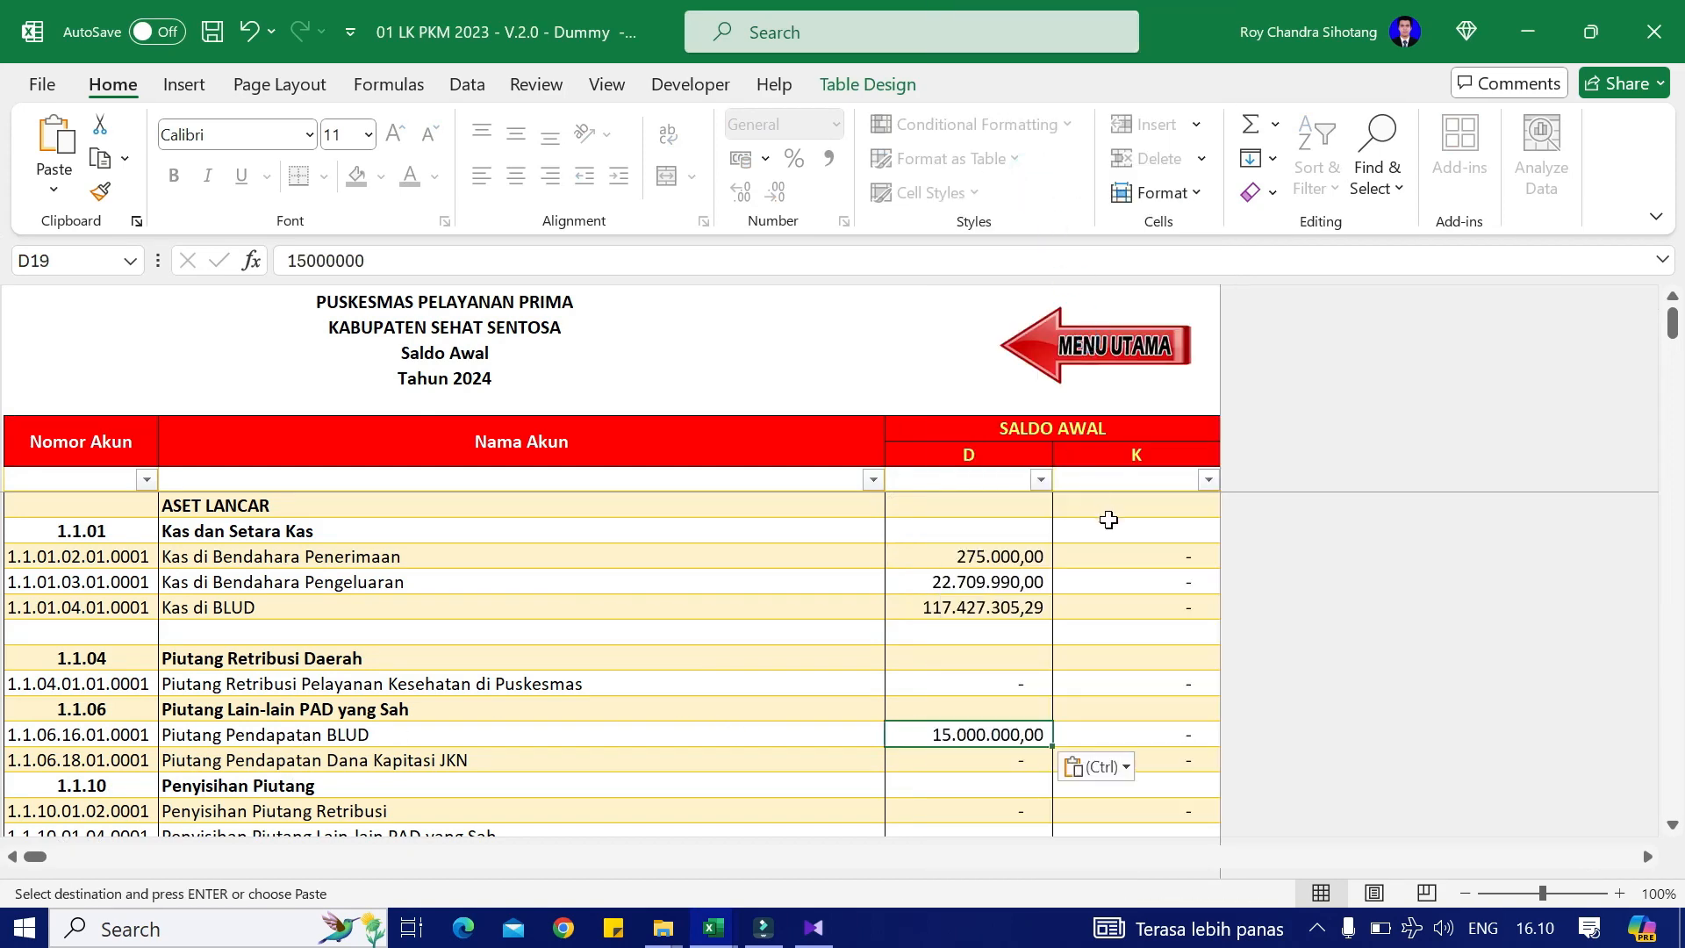
{"action": "key", "text": "alt+Tab"}
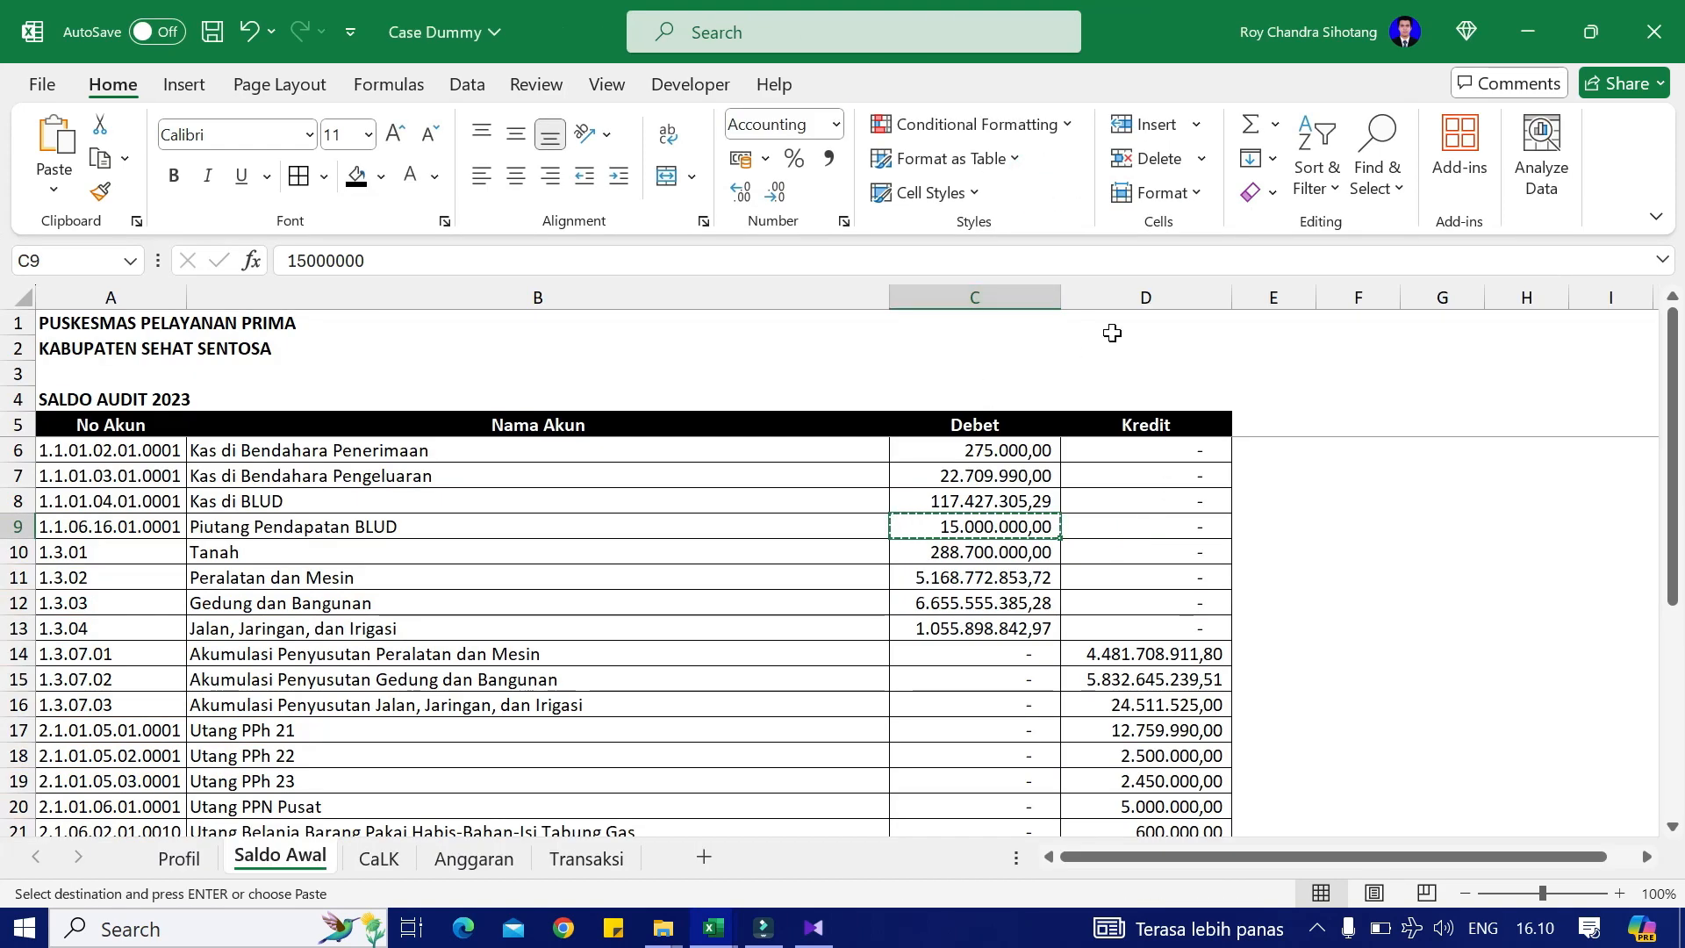
{"action": "key", "text": "alt+Tab"}
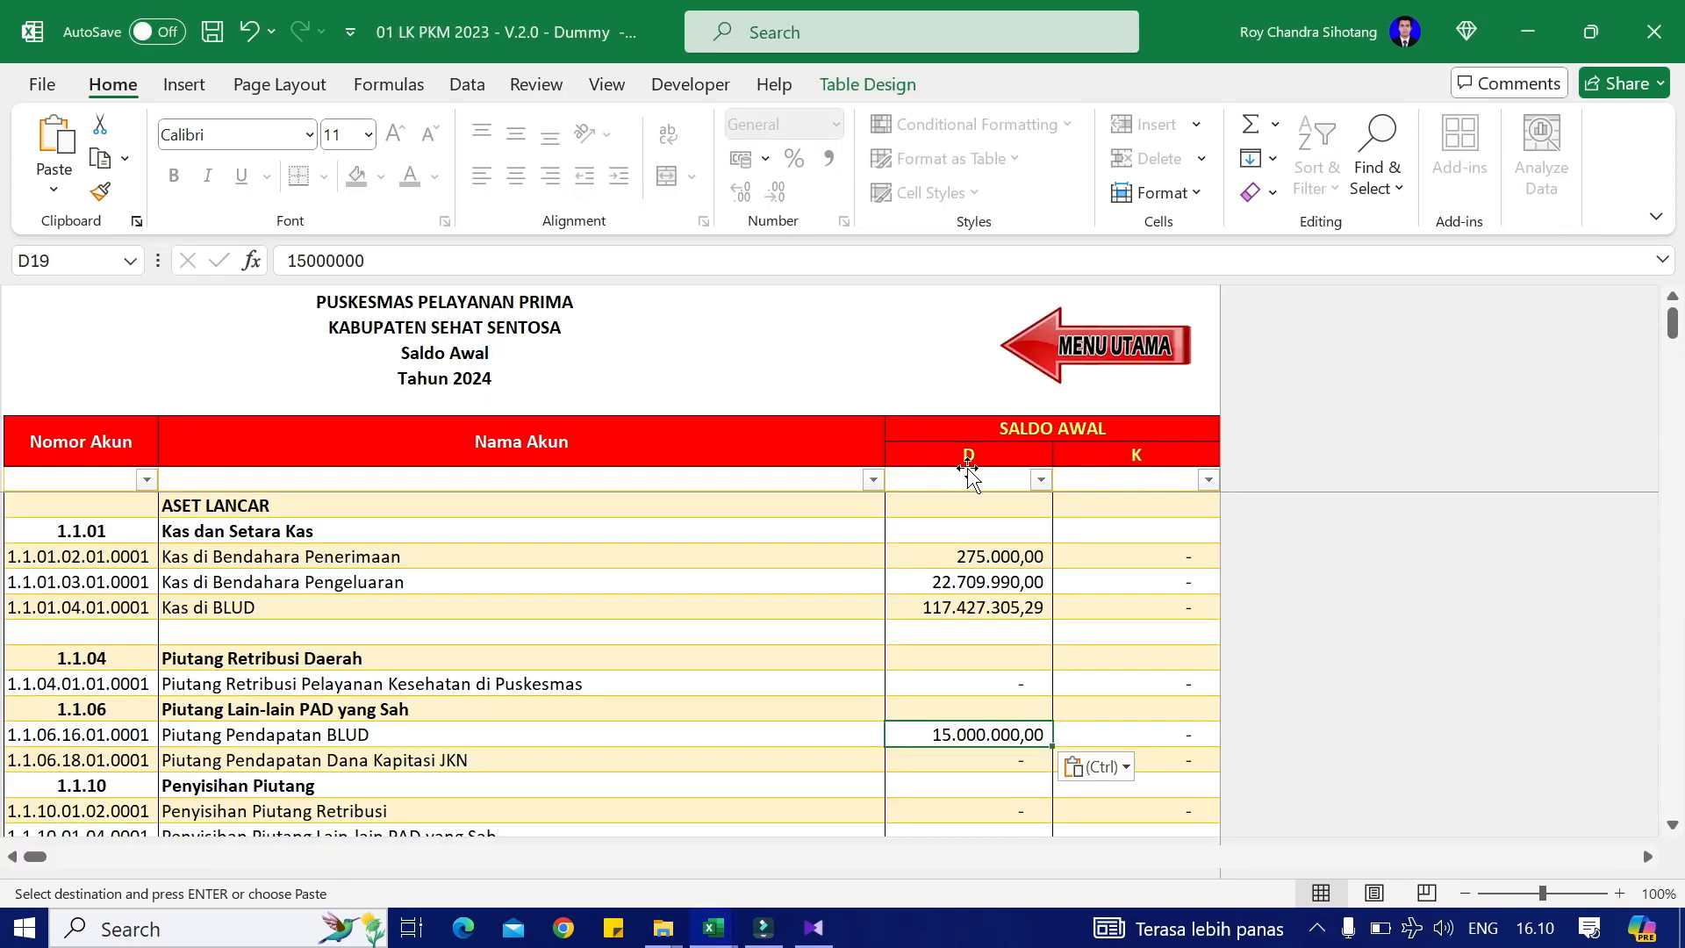
{"action": "scroll", "coordinate": [928, 660], "scroll_direction": "down", "scroll_amount": 1}
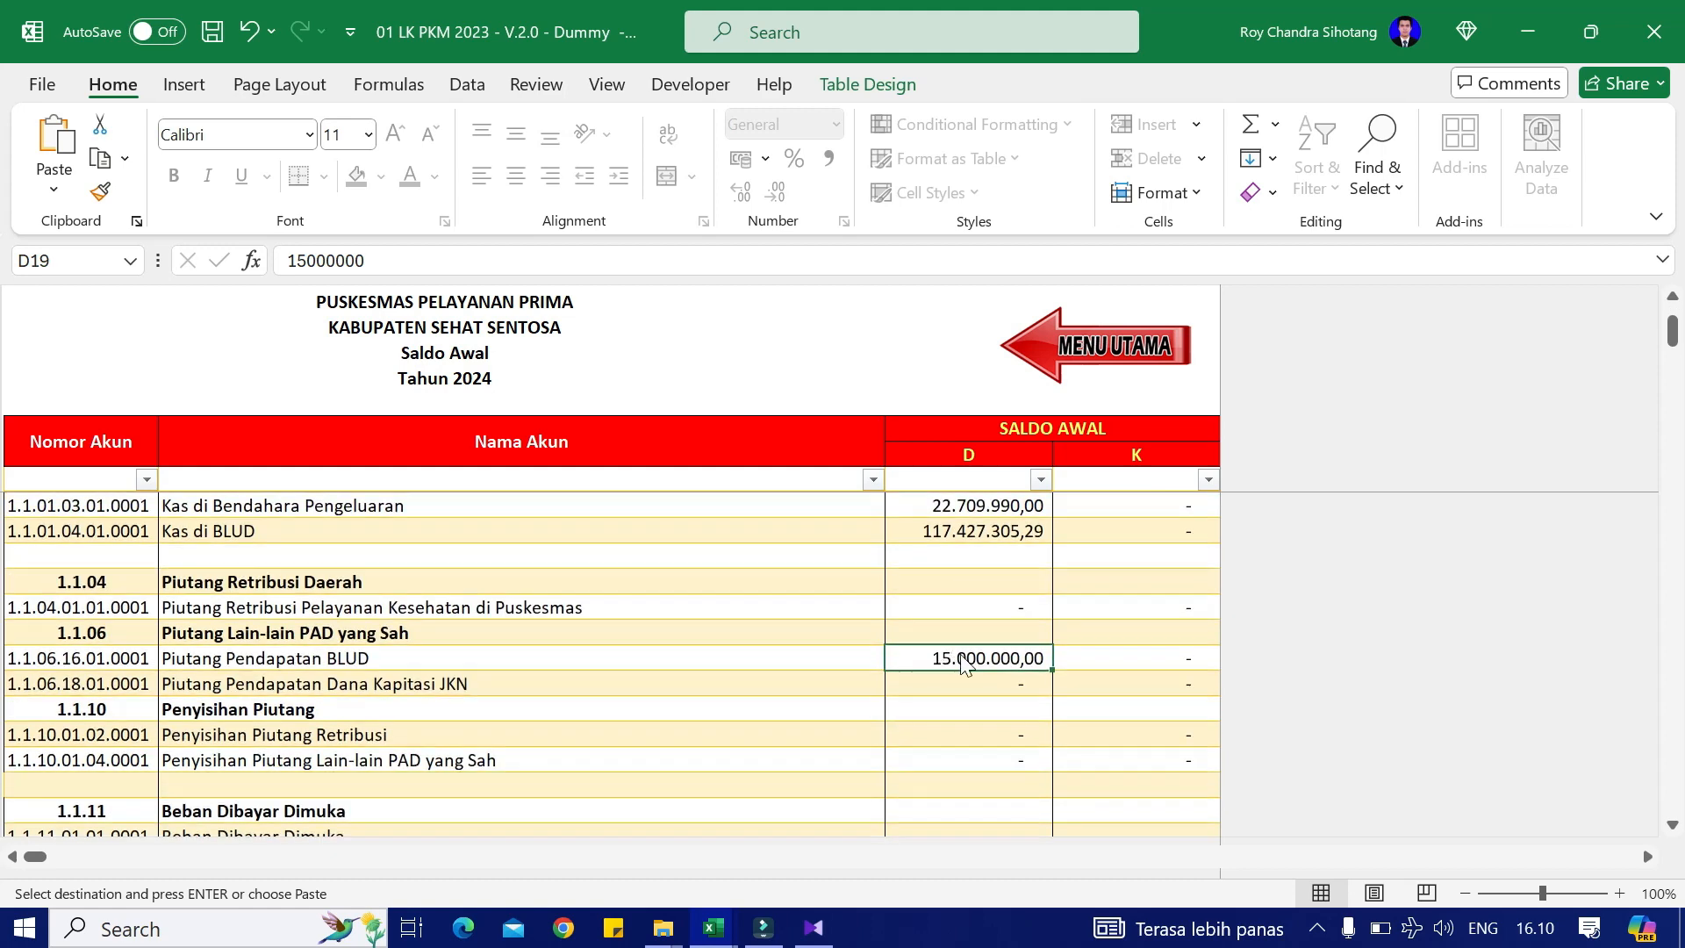
Step: Paste the four fixed-asset balances, starting at Tanah, as values into the debit column
{"action": "key", "text": "alt+Tab"}
{"action": "left_click", "coordinate": [991, 562]}
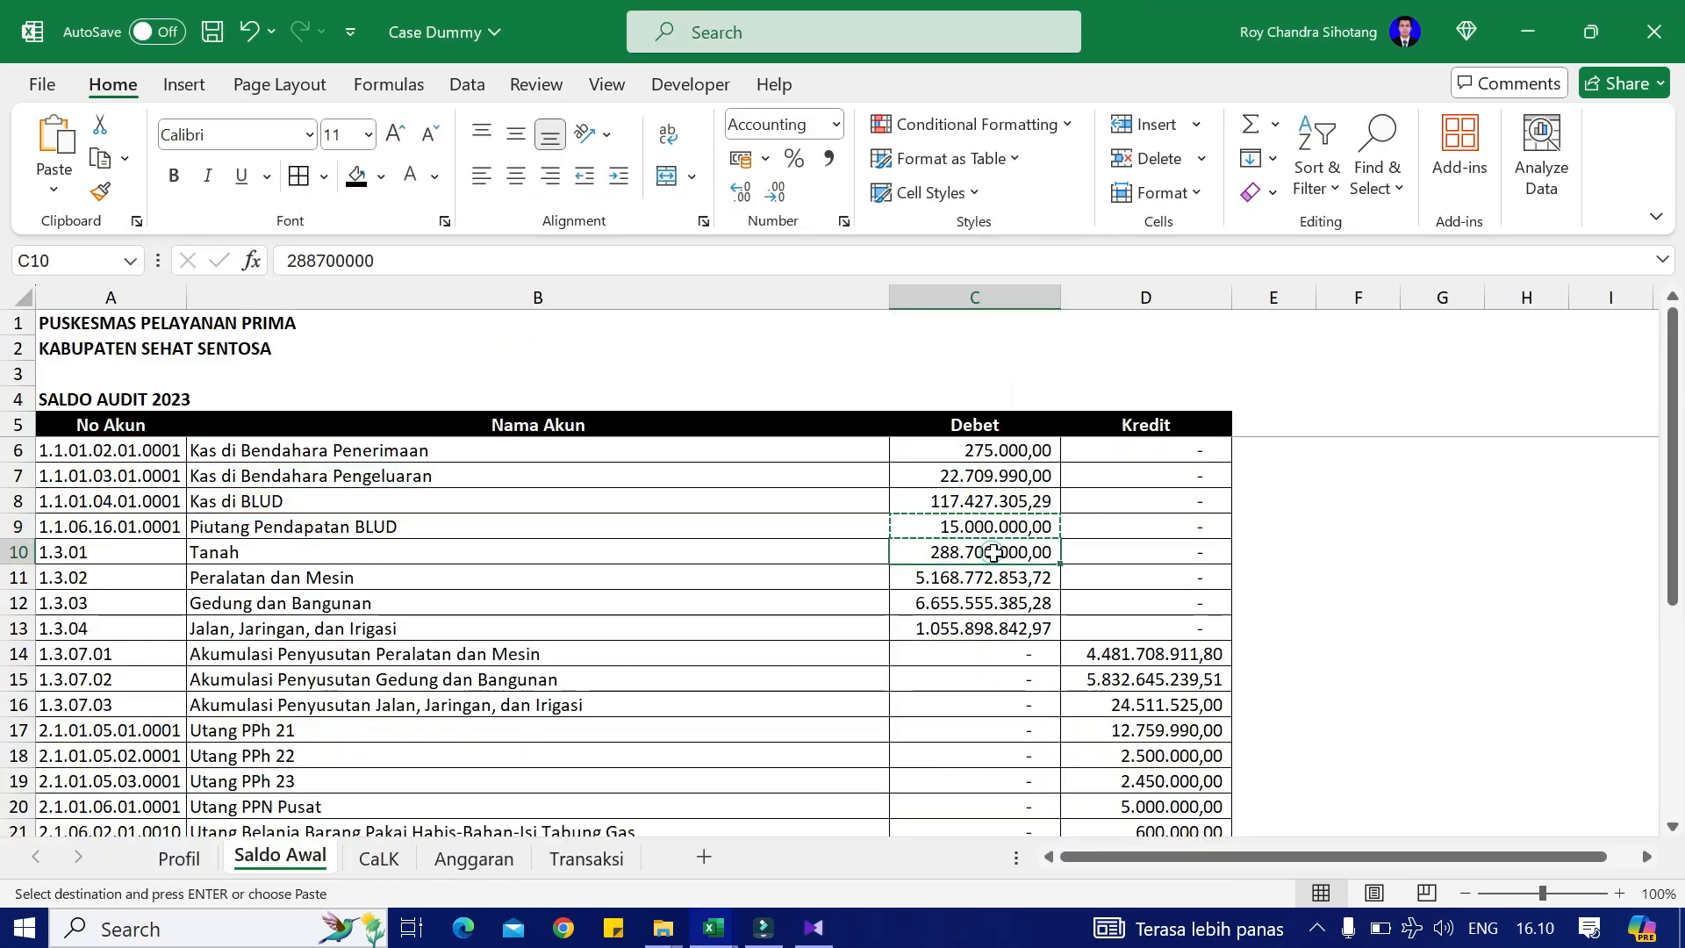
{"action": "key", "text": "ctrl+c"}
{"action": "left_click_drag", "start_coordinate": [990, 551], "coordinate": [1003, 628]}
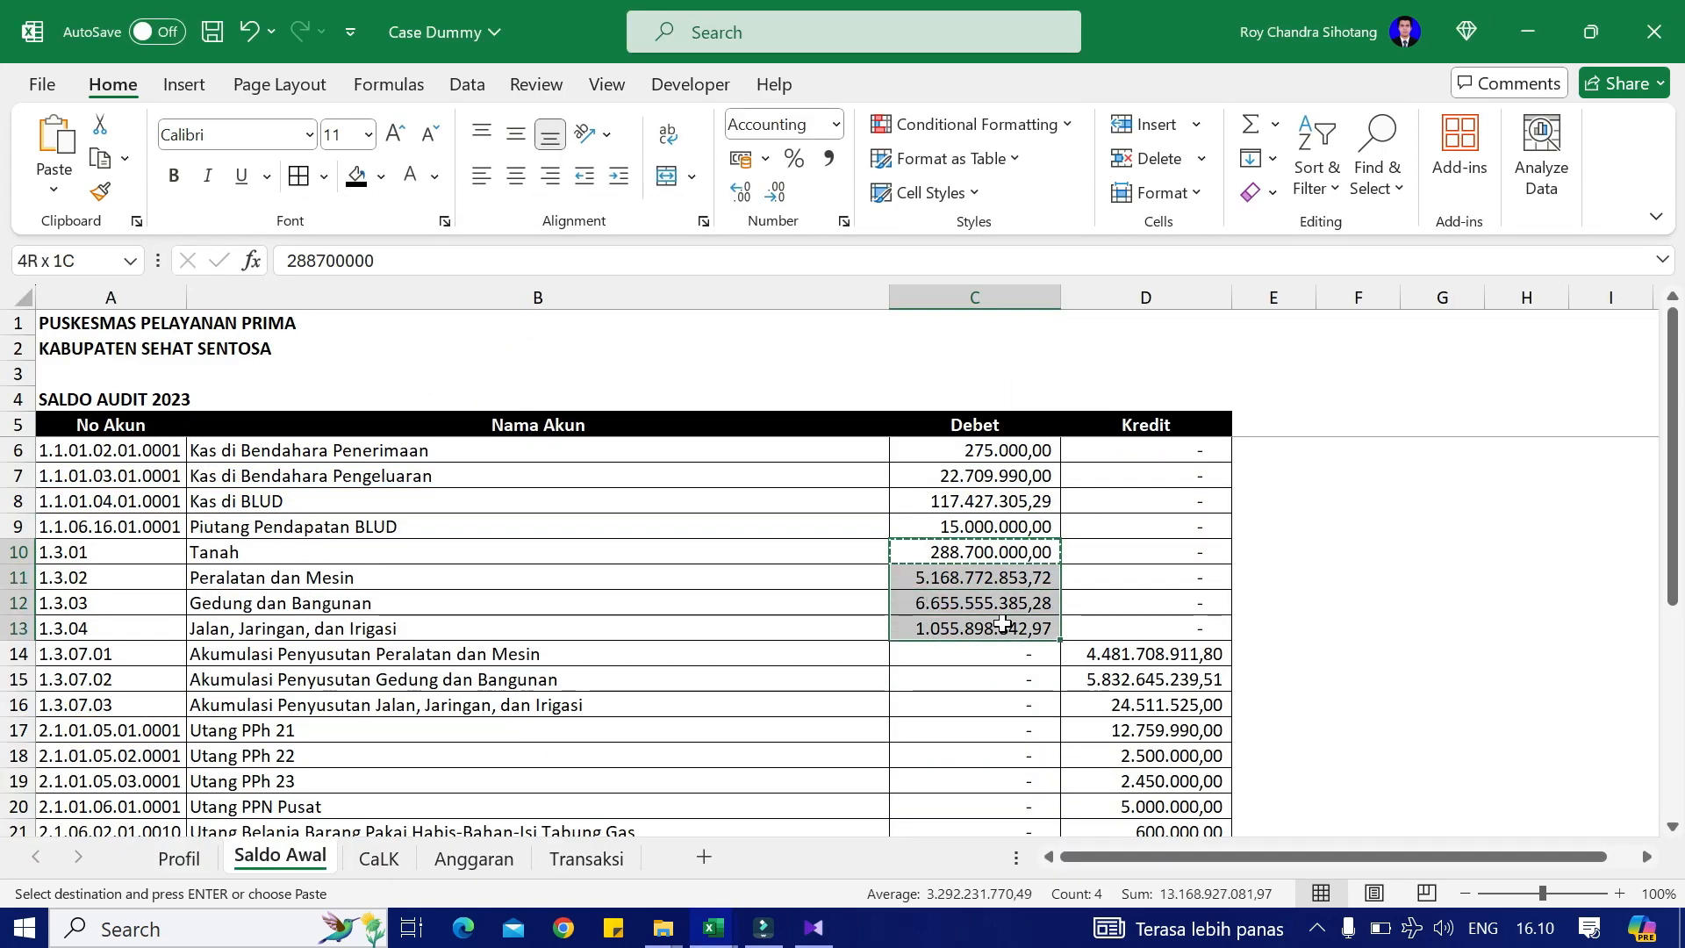
{"action": "key", "text": "ctrl+c"}
{"action": "key", "text": "alt+Tab"}
{"action": "scroll", "coordinate": [908, 732], "scroll_direction": "down", "scroll_amount": 7}
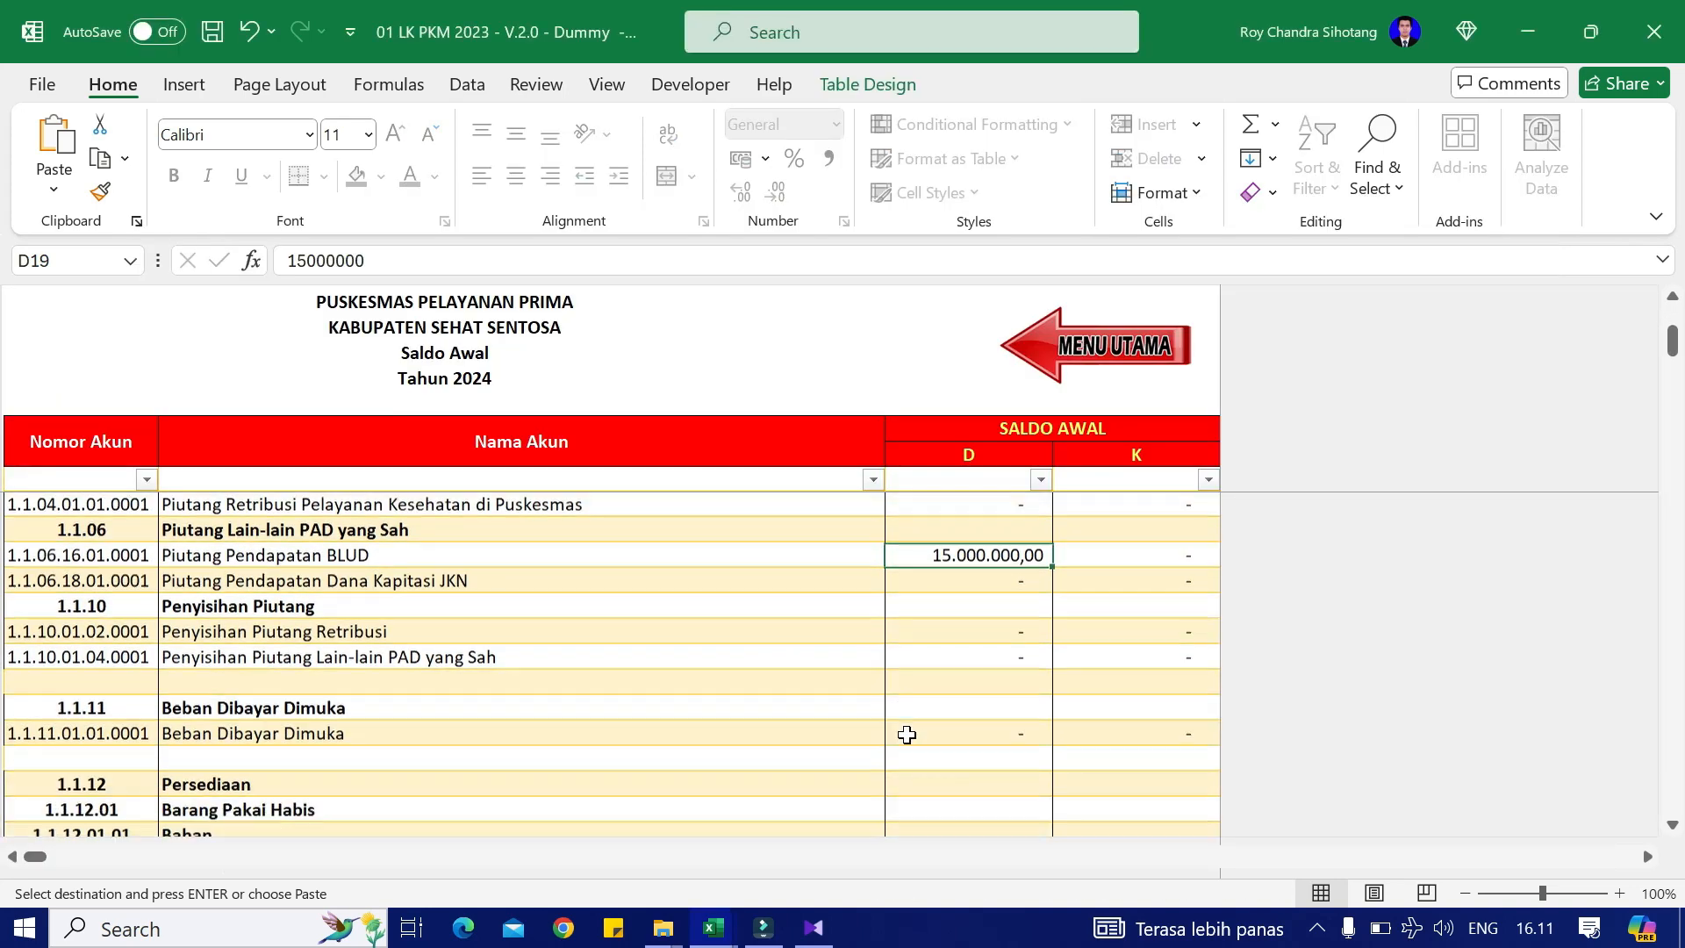
{"action": "scroll", "coordinate": [909, 739], "scroll_direction": "down", "scroll_amount": 4}
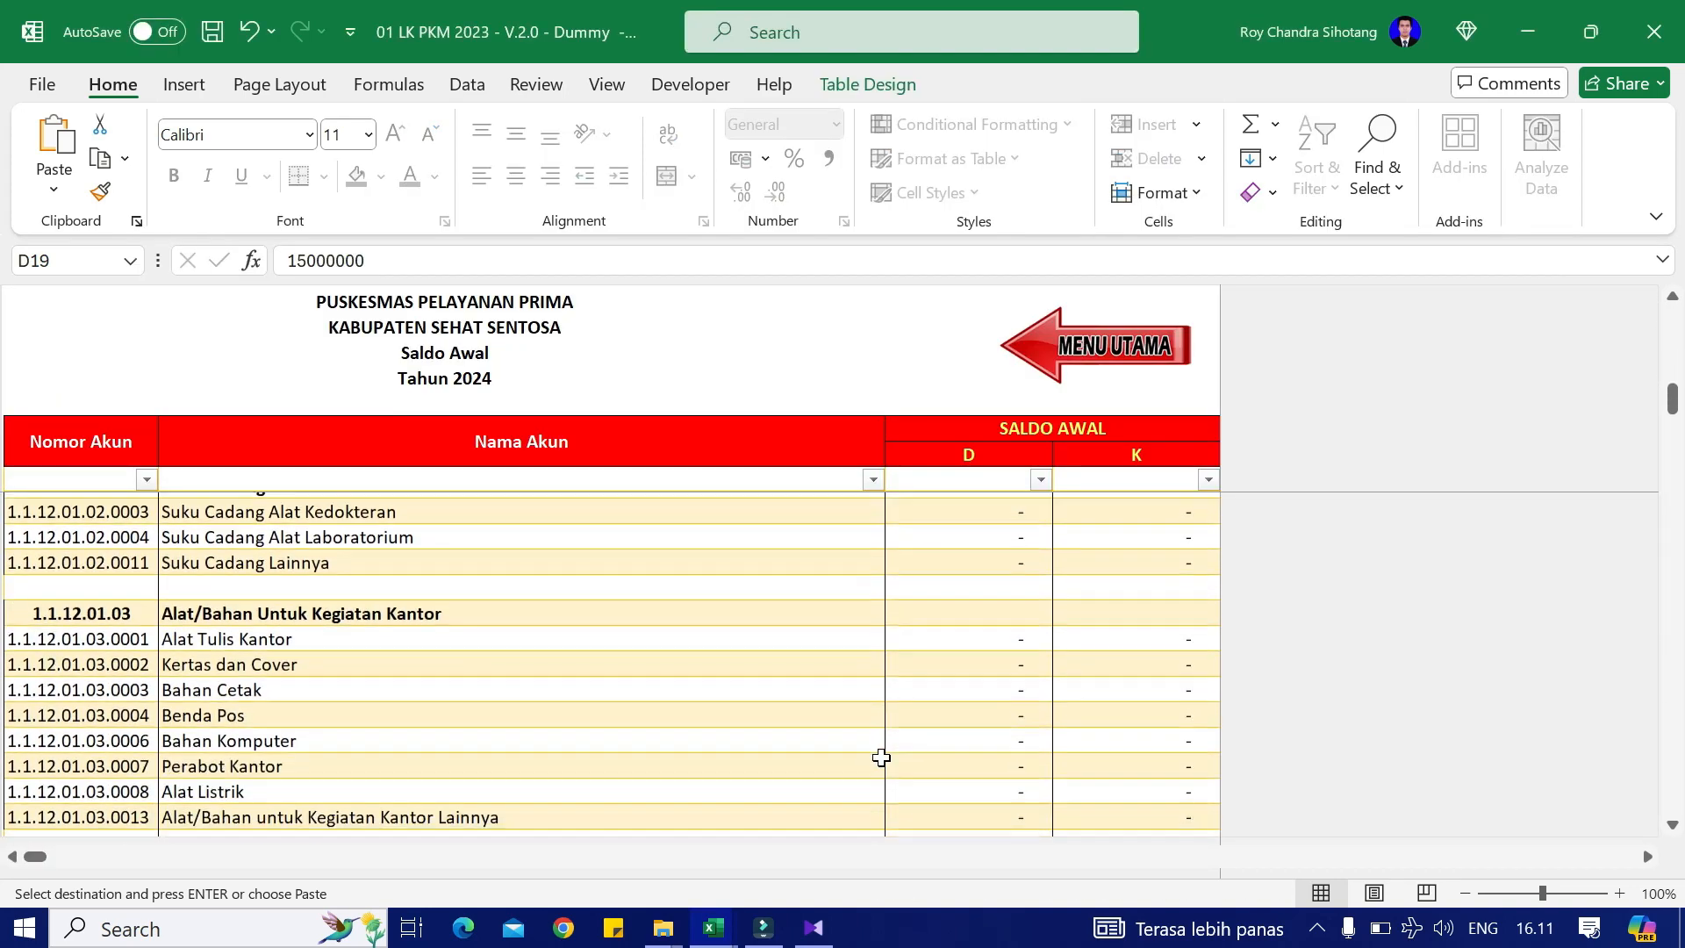
{"action": "scroll", "coordinate": [859, 755], "scroll_direction": "down", "scroll_amount": 3}
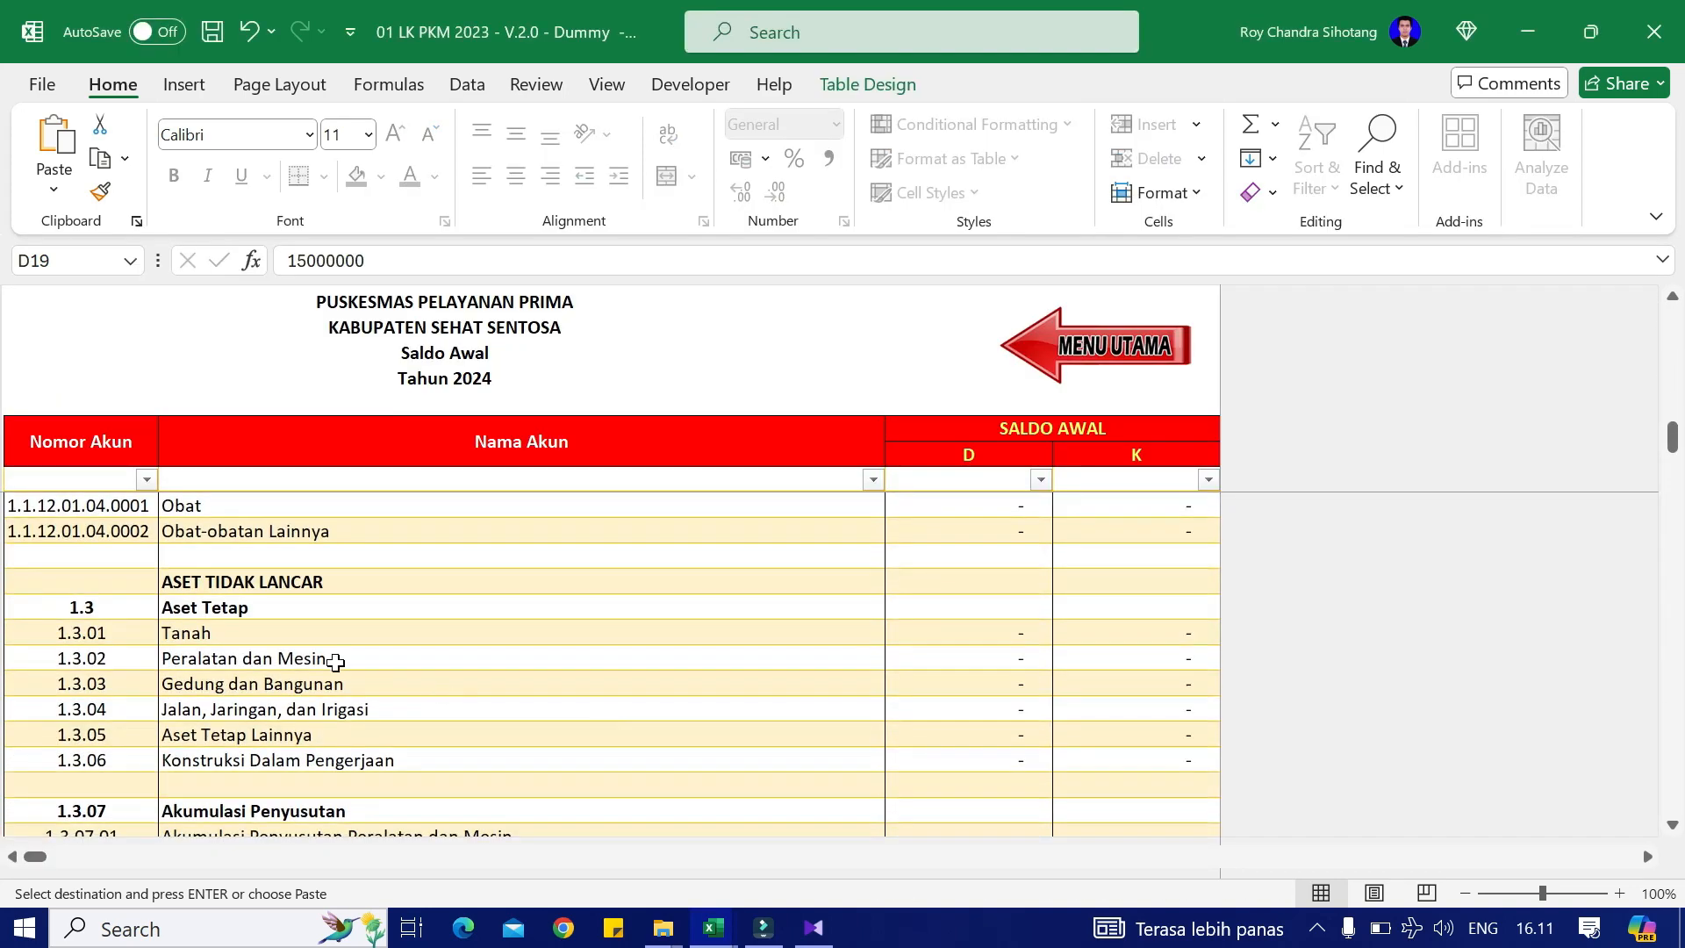
{"action": "left_click", "coordinate": [904, 635]}
{"action": "right_click", "coordinate": [989, 631]}
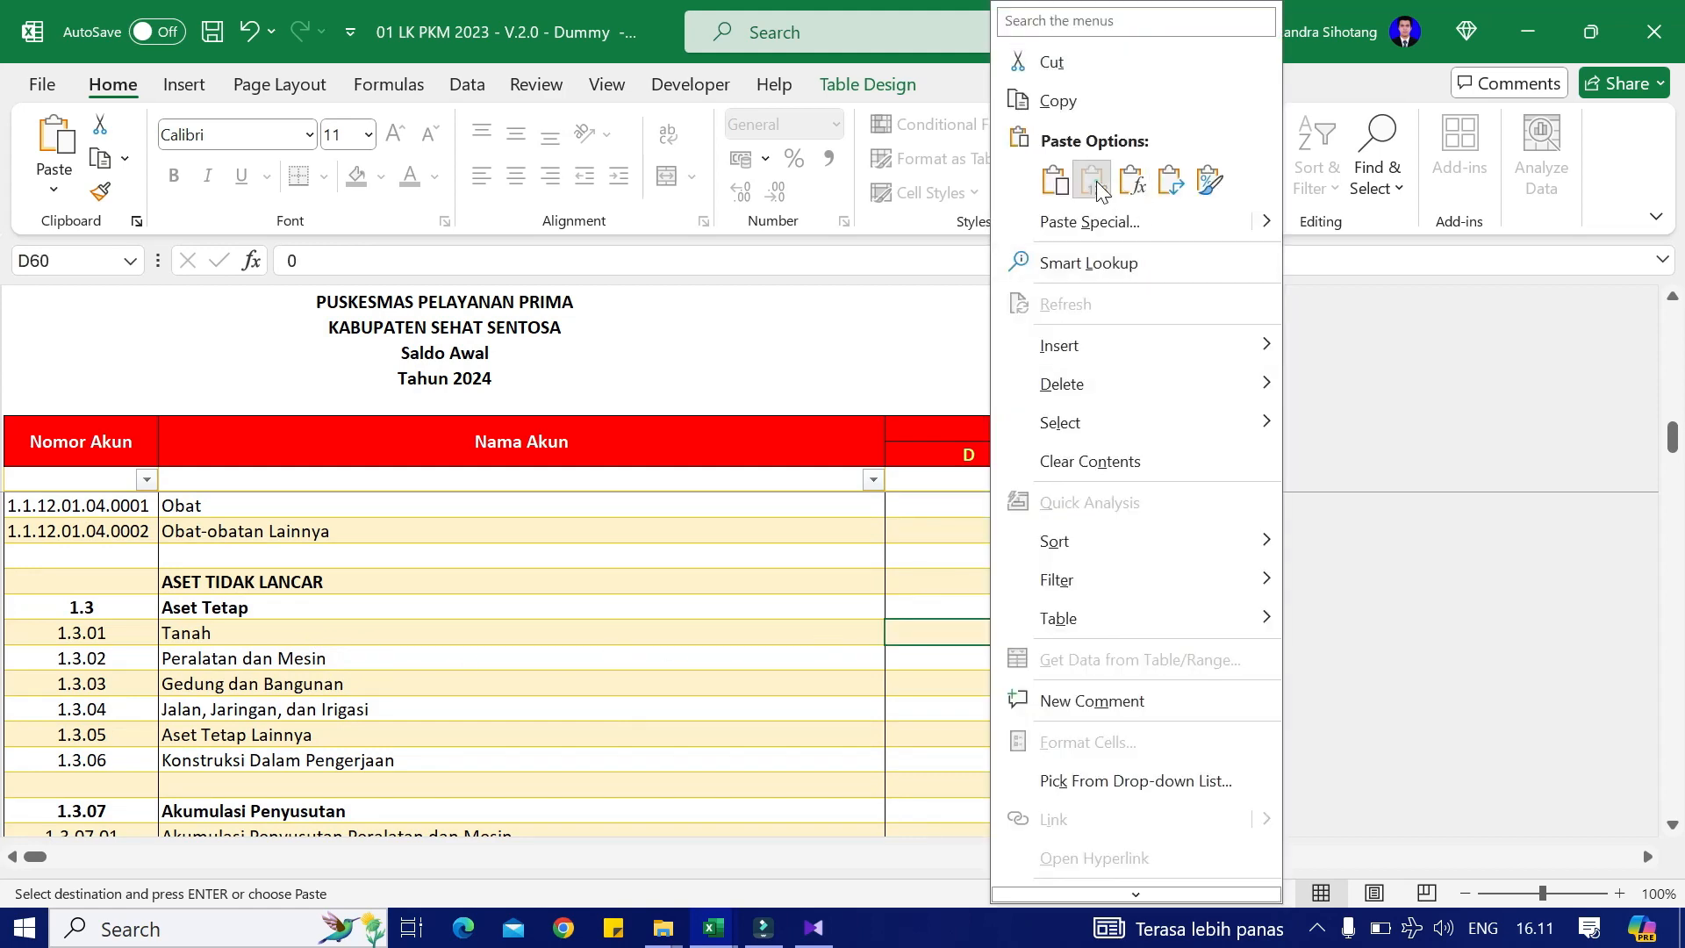
{"action": "left_click", "coordinate": [1095, 181]}
{"action": "key", "text": "alt+Tab"}
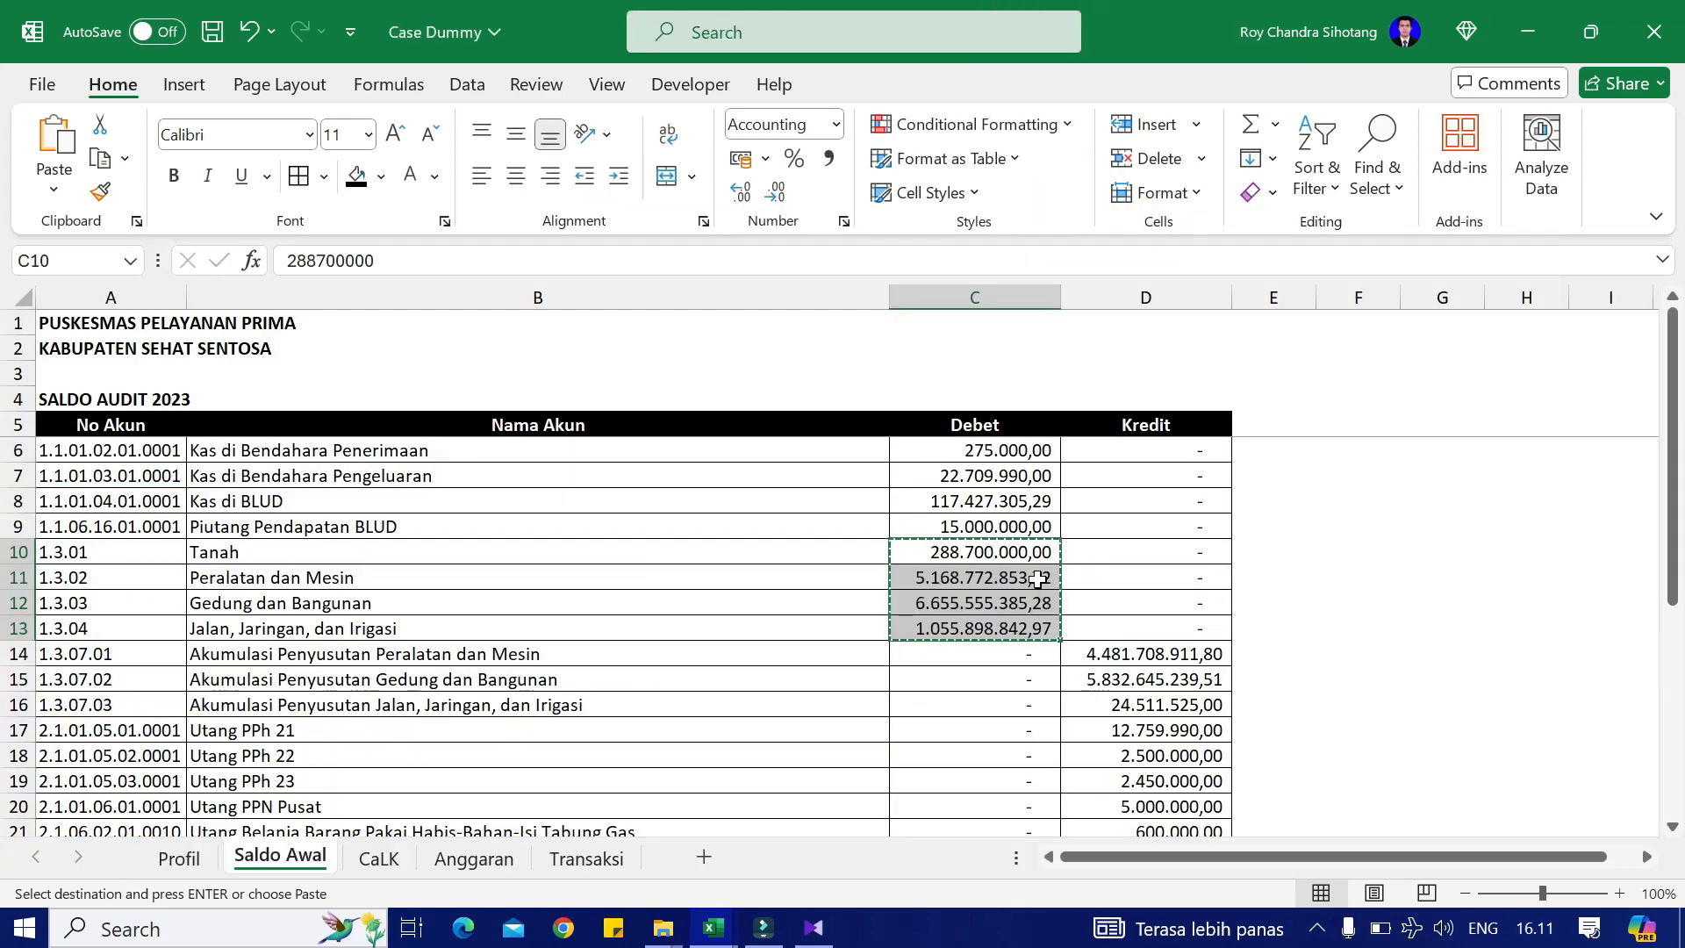
Step: Paste the three accumulated depreciation amounts as values into the credit cells from row 1.3.07.01
{"action": "left_click", "coordinate": [1140, 577]}
{"action": "left_click_drag", "start_coordinate": [1157, 577], "coordinate": [1167, 628]}
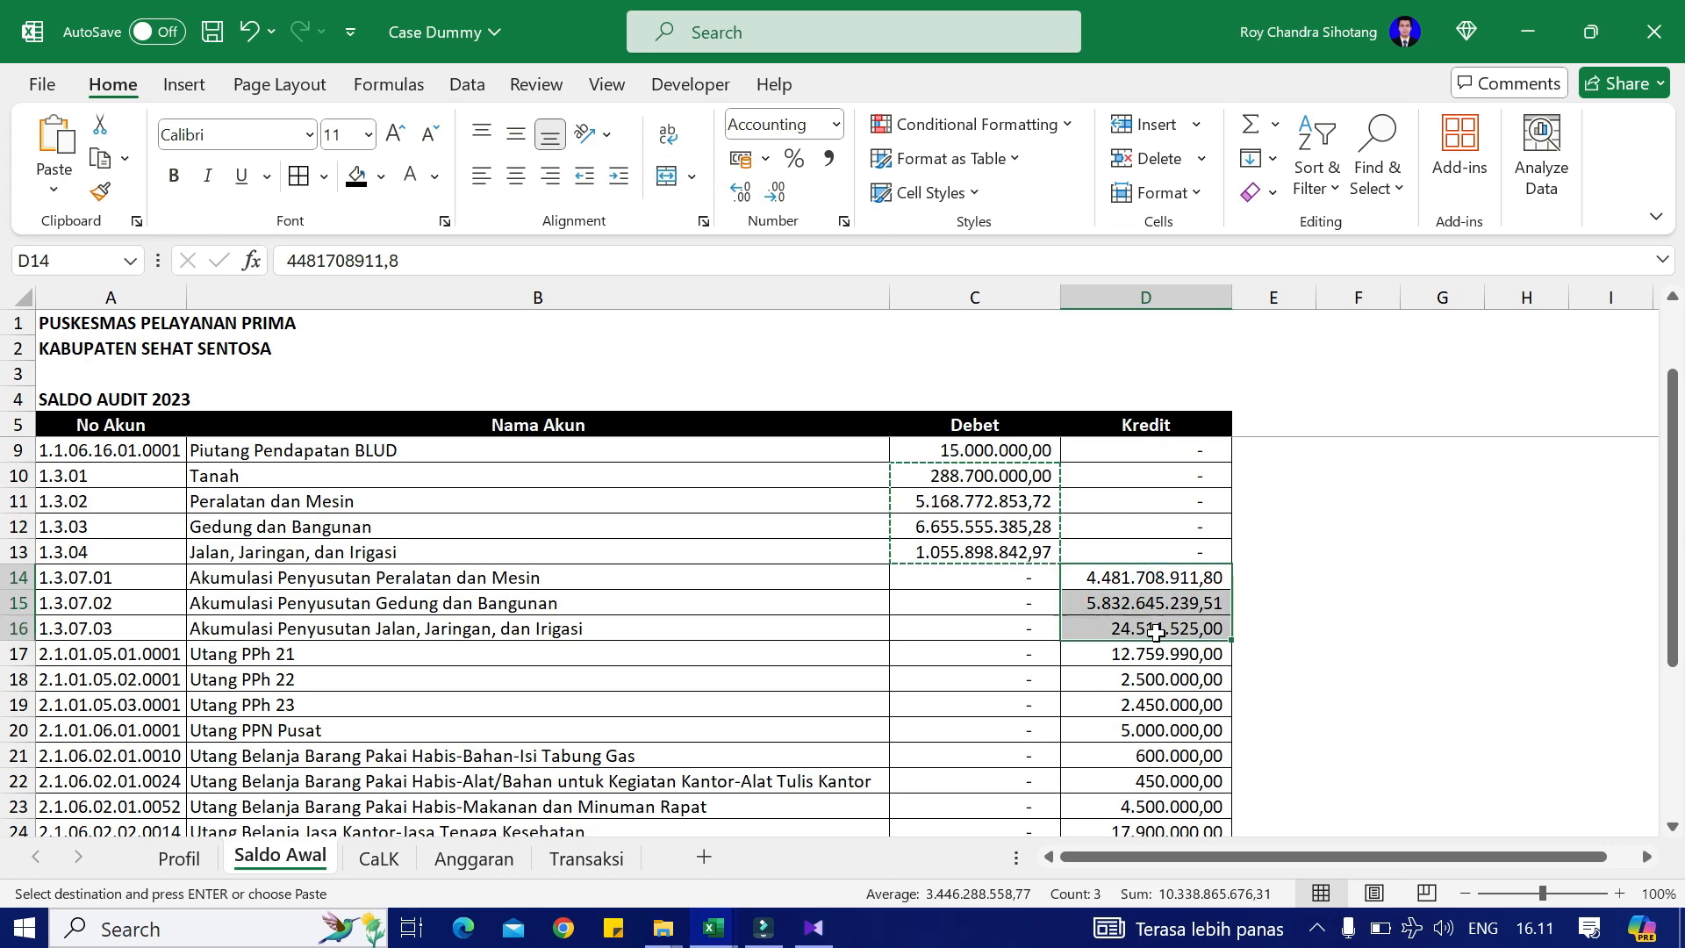
{"action": "key", "text": "ctrl+c"}
{"action": "key", "text": "alt+Tab"}
{"action": "scroll", "coordinate": [939, 650], "scroll_direction": "down", "scroll_amount": 2}
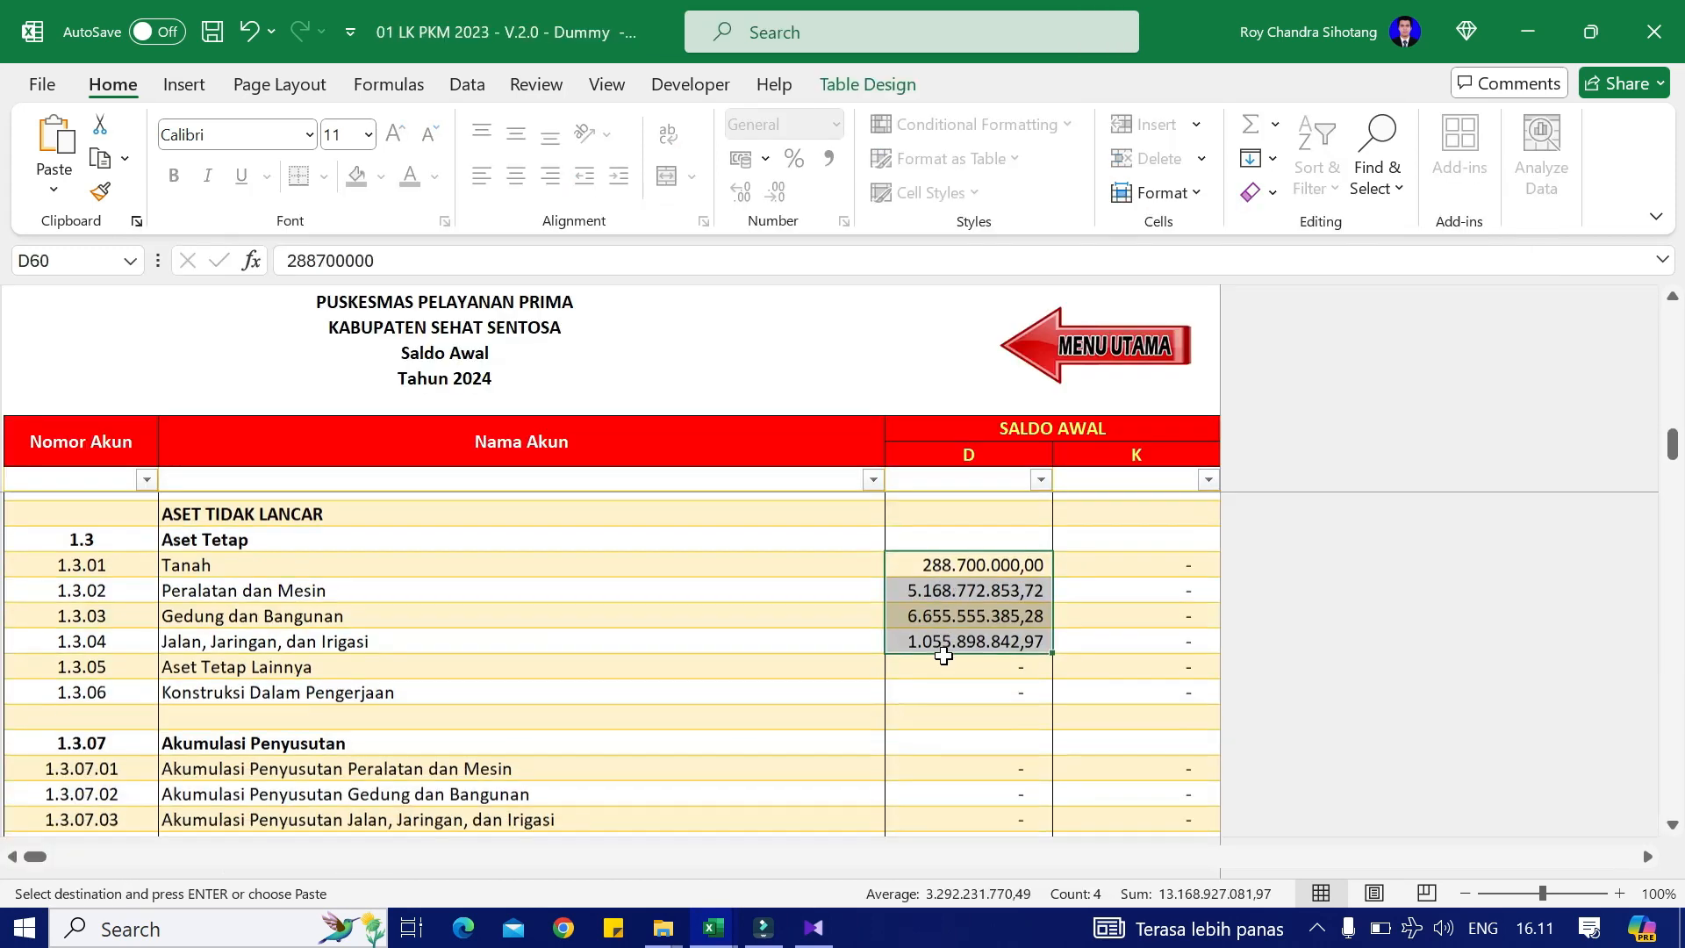
{"action": "left_click", "coordinate": [1152, 686]}
{"action": "right_click", "coordinate": [1152, 686]}
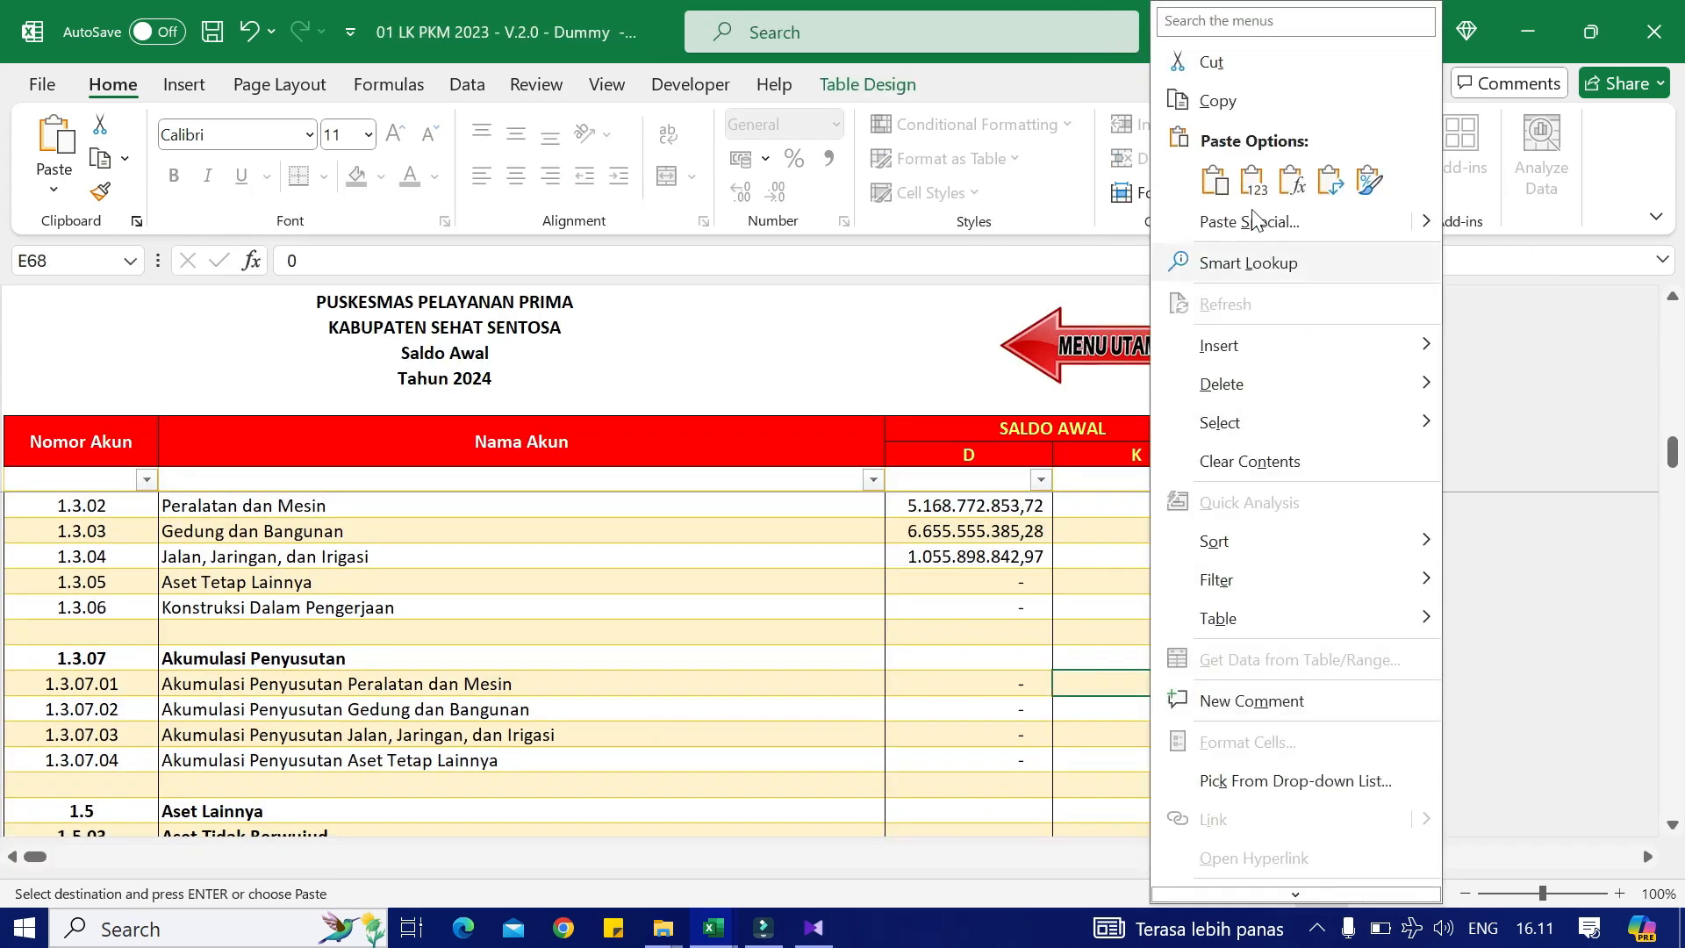
{"action": "left_click", "coordinate": [1255, 180]}
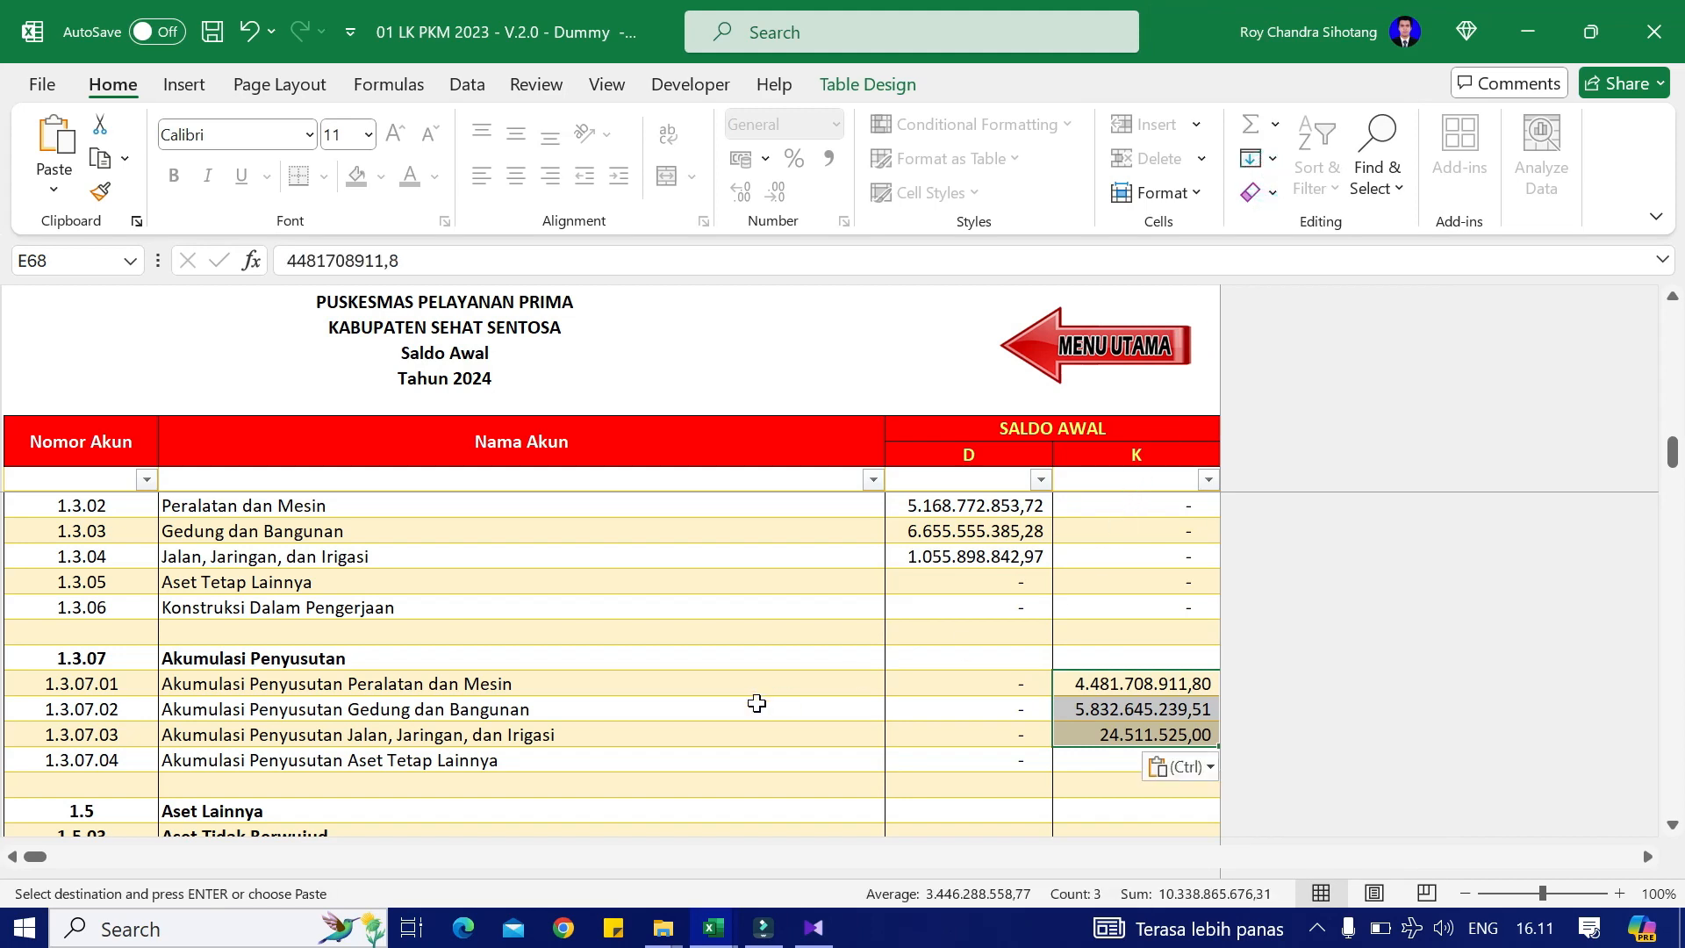
Step: Paste the Utang PPh 21 to PPh 23 tax payables as values into their credit cells
{"action": "key", "text": "alt+Tab"}
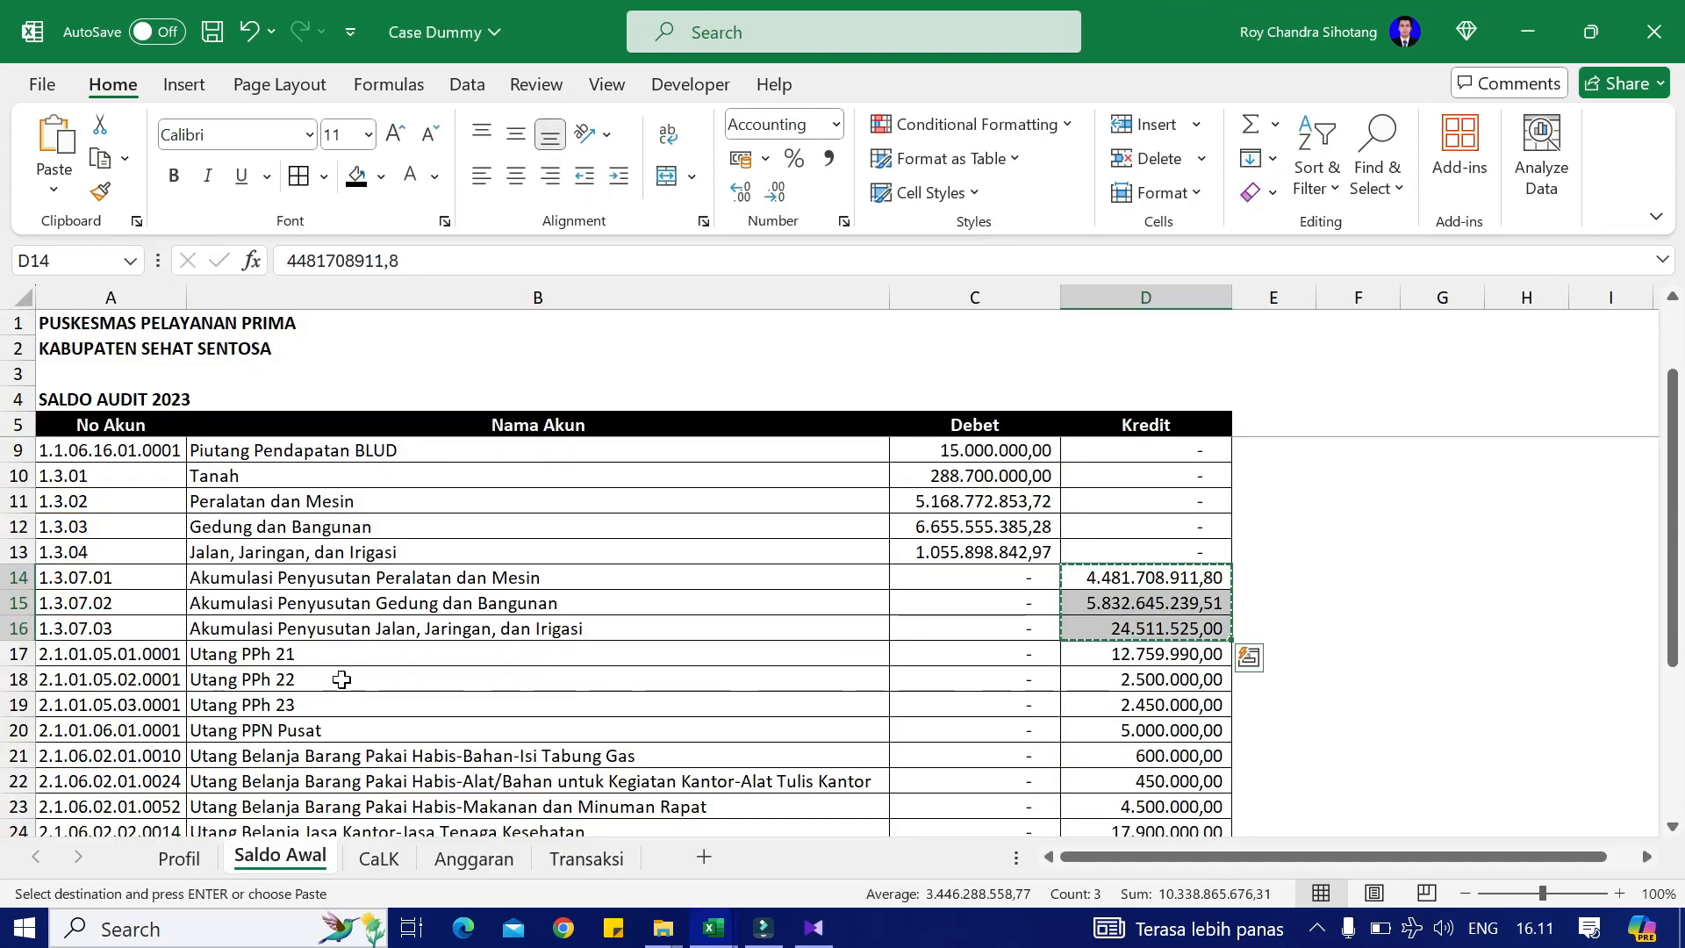
{"action": "left_click", "coordinate": [1174, 653]}
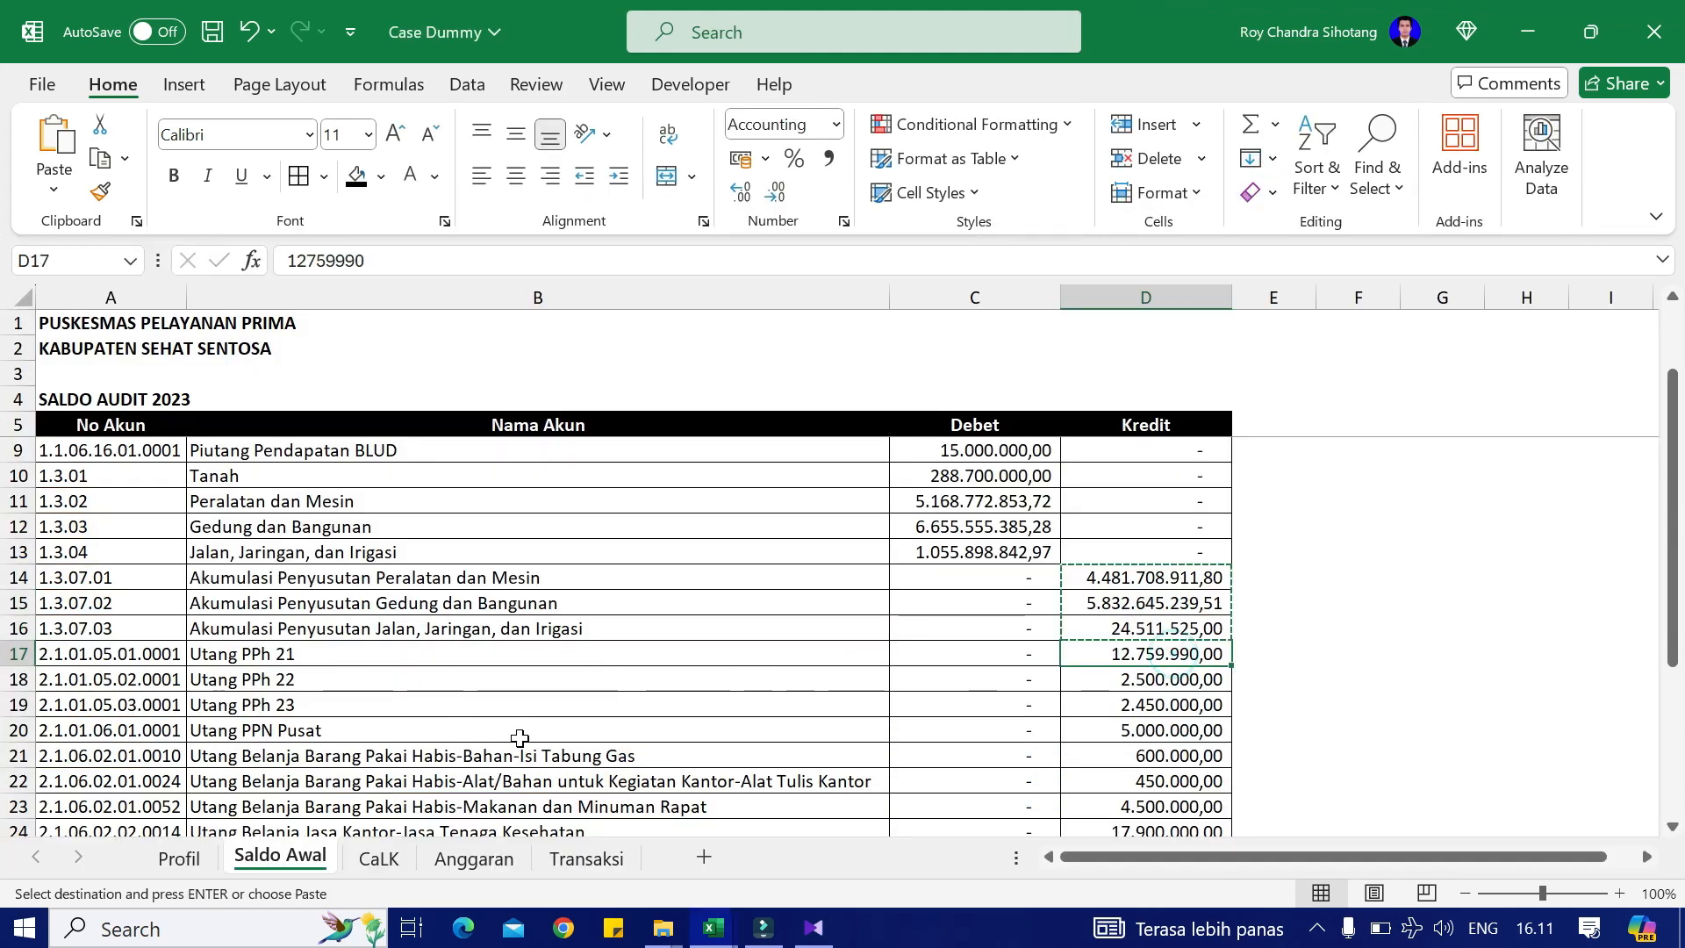
{"action": "left_click_drag", "start_coordinate": [1197, 698], "coordinate": [1064, 710]}
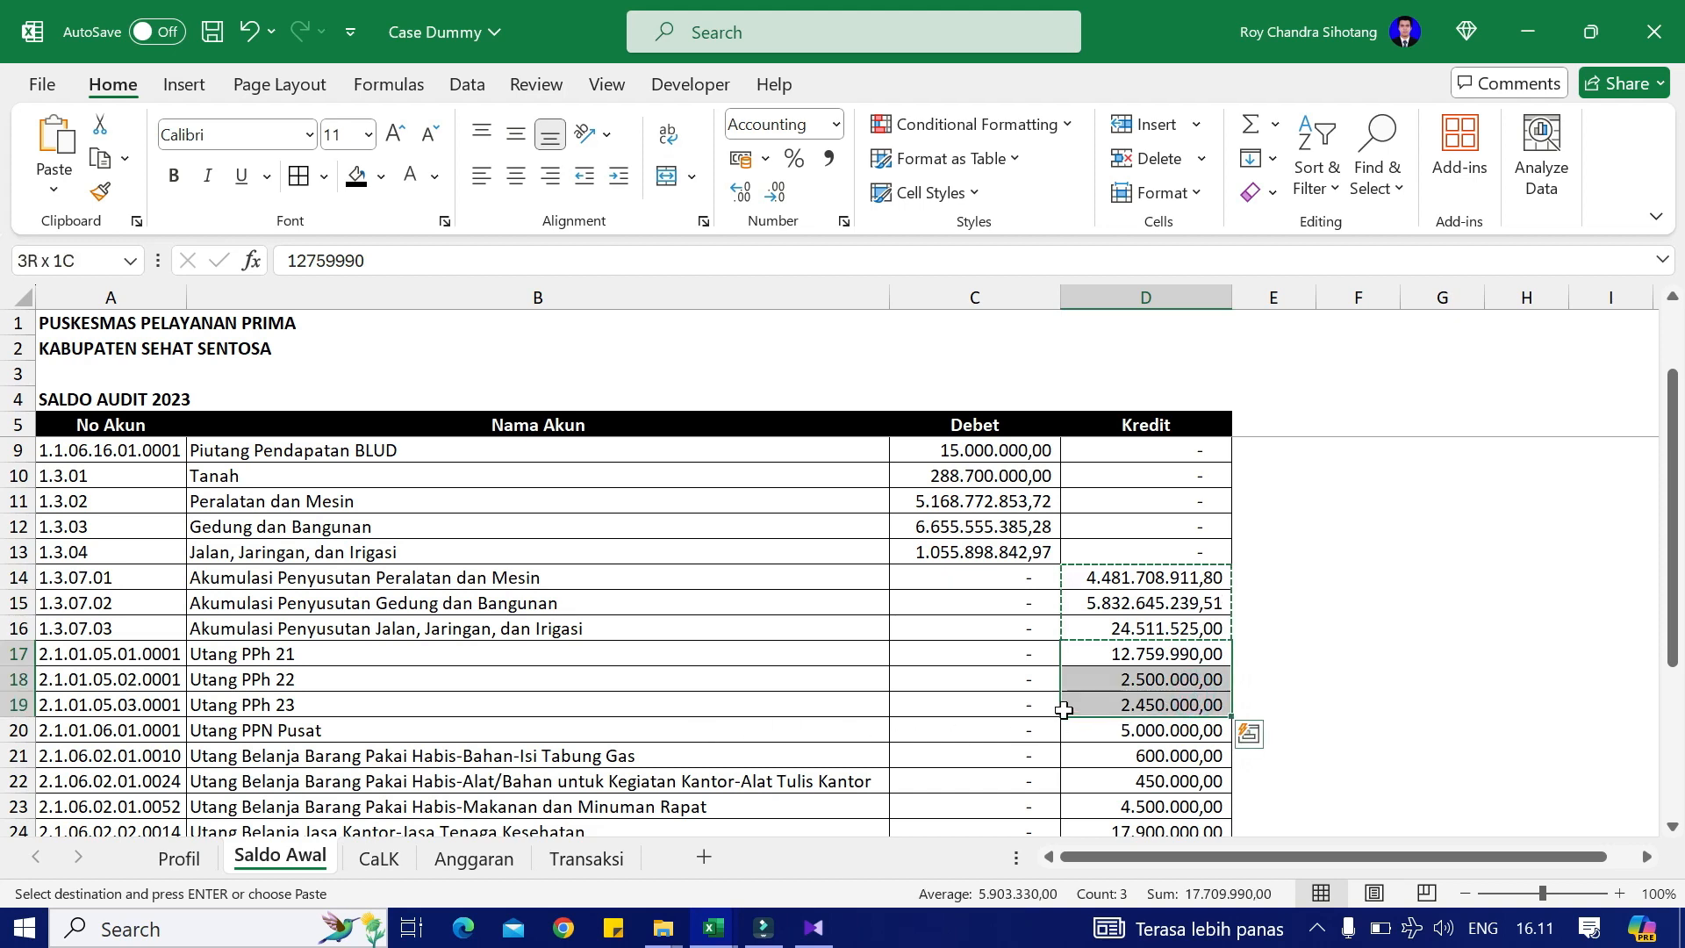
{"action": "key", "text": "alt+Tab"}
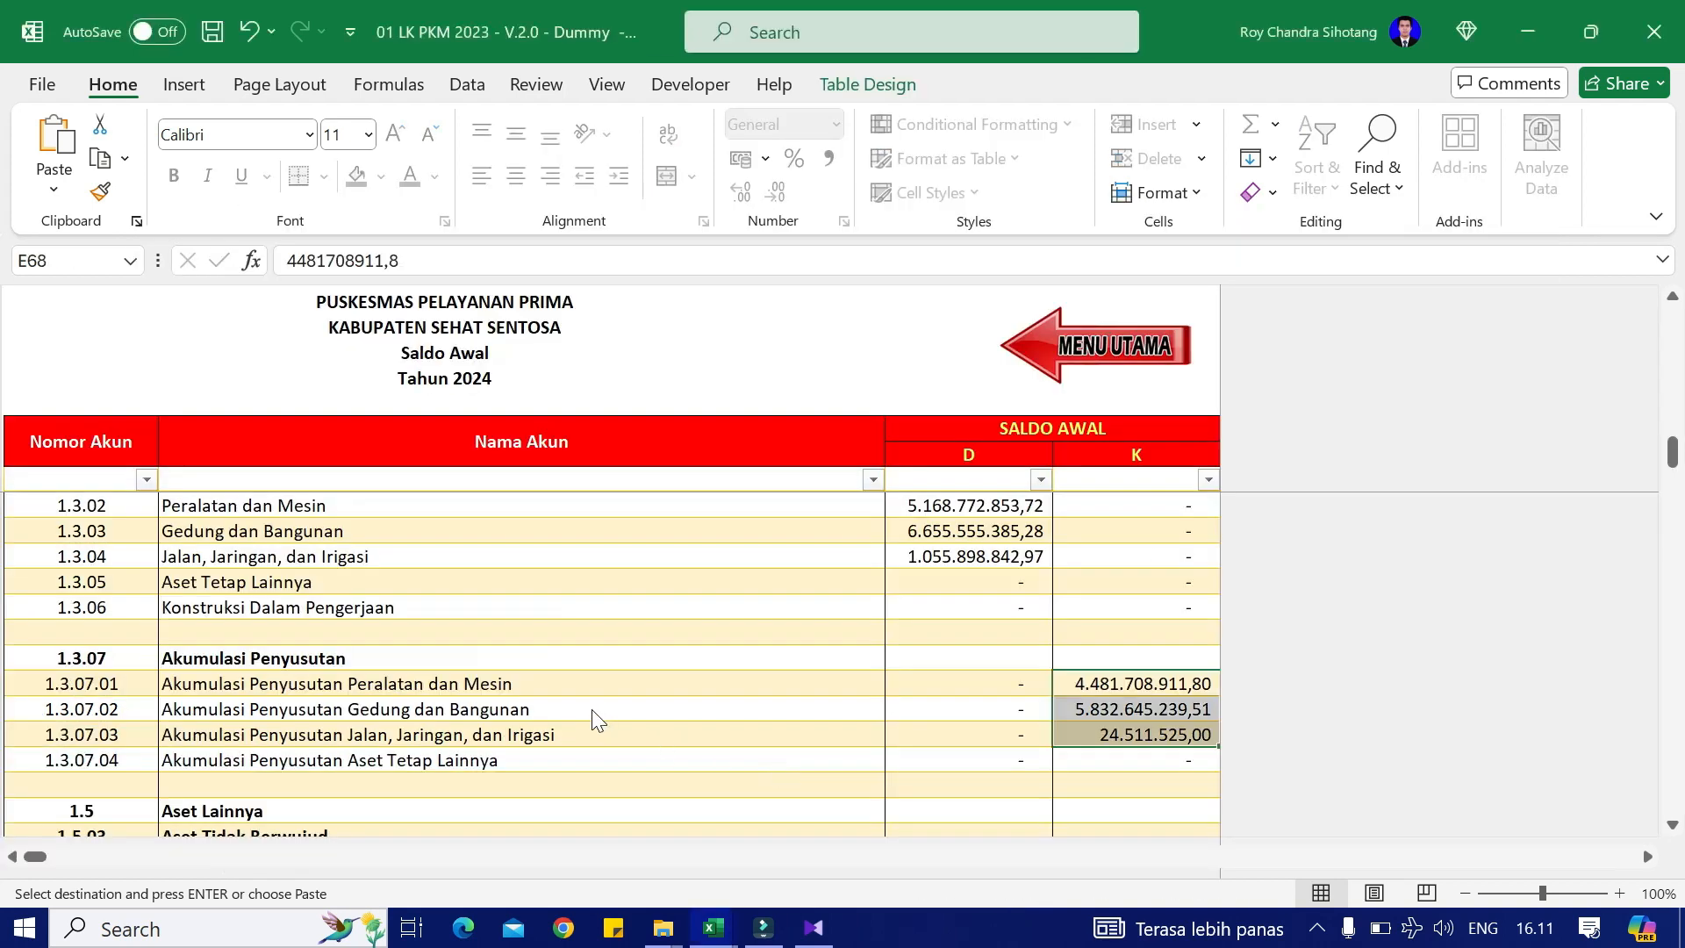
{"action": "scroll", "coordinate": [606, 729], "scroll_direction": "down", "scroll_amount": 1}
{"action": "scroll", "coordinate": [610, 731], "scroll_direction": "down", "scroll_amount": 5}
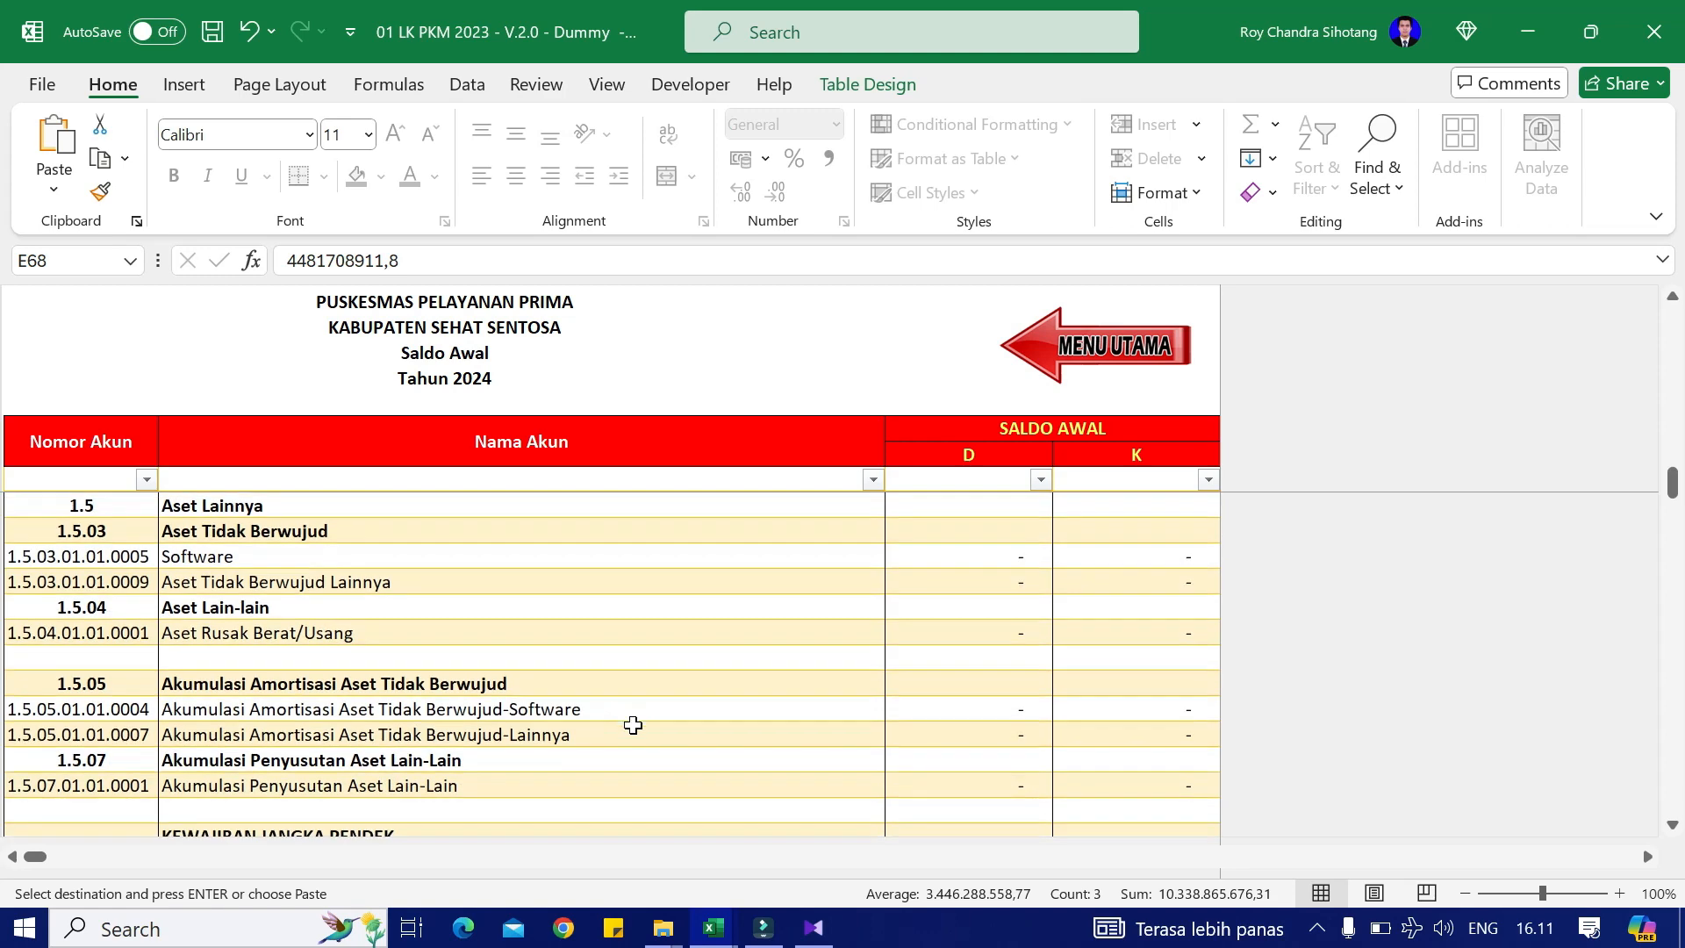
{"action": "scroll", "coordinate": [488, 750], "scroll_direction": "down", "scroll_amount": 1}
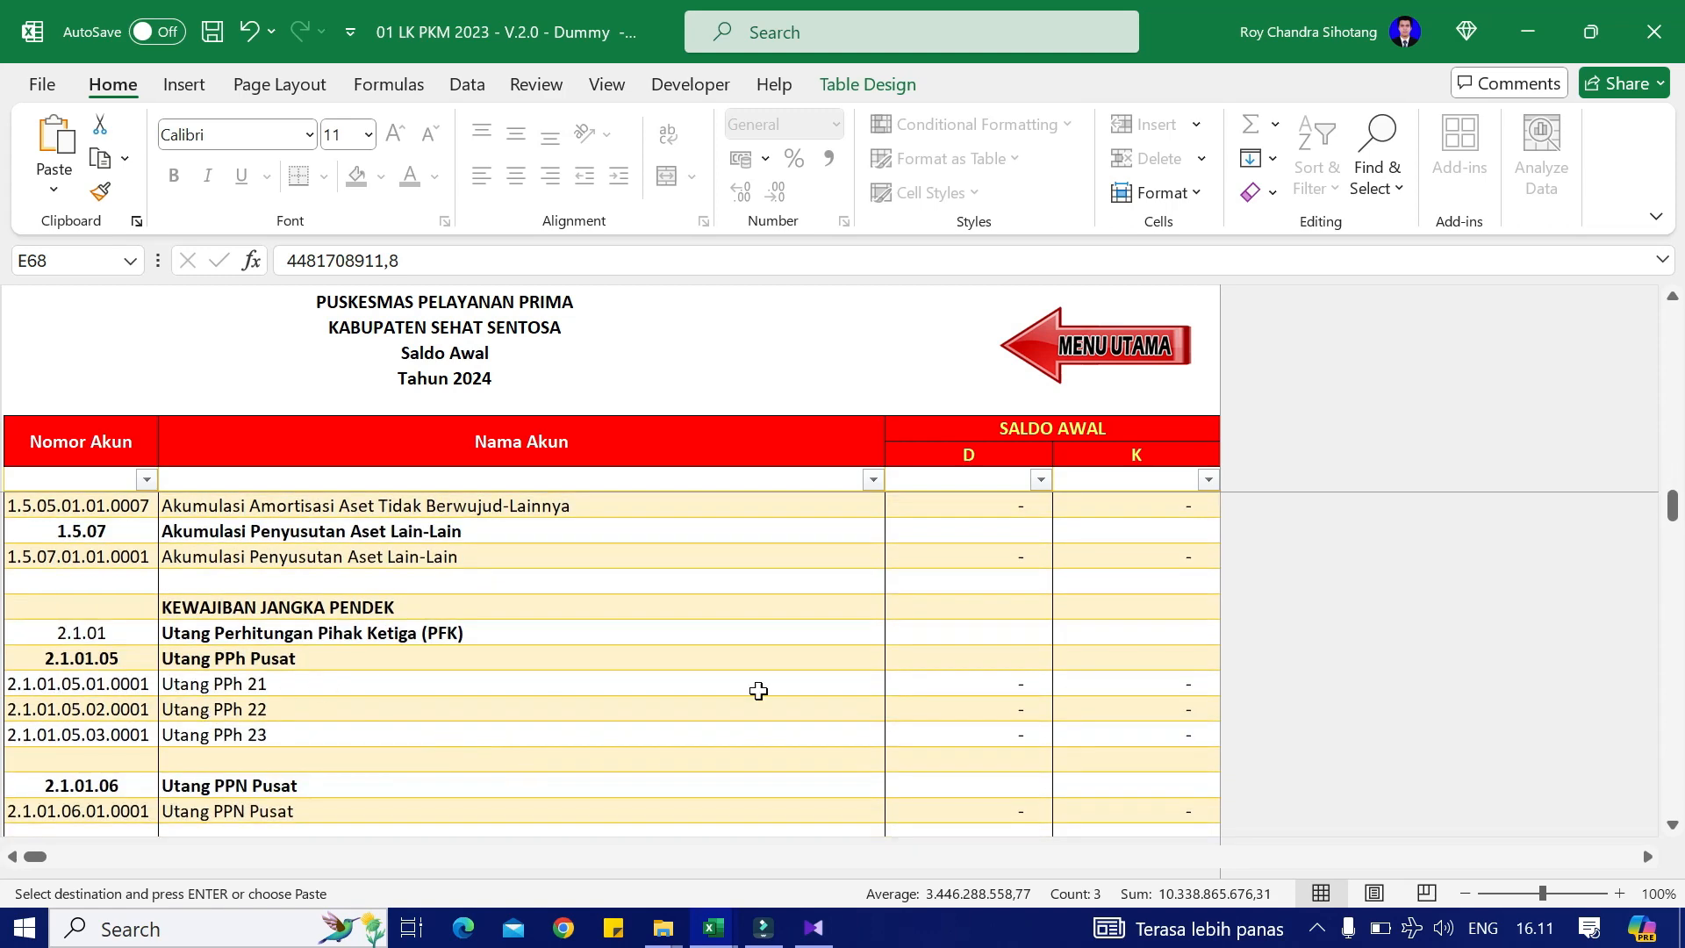
{"action": "right_click", "coordinate": [1130, 682]}
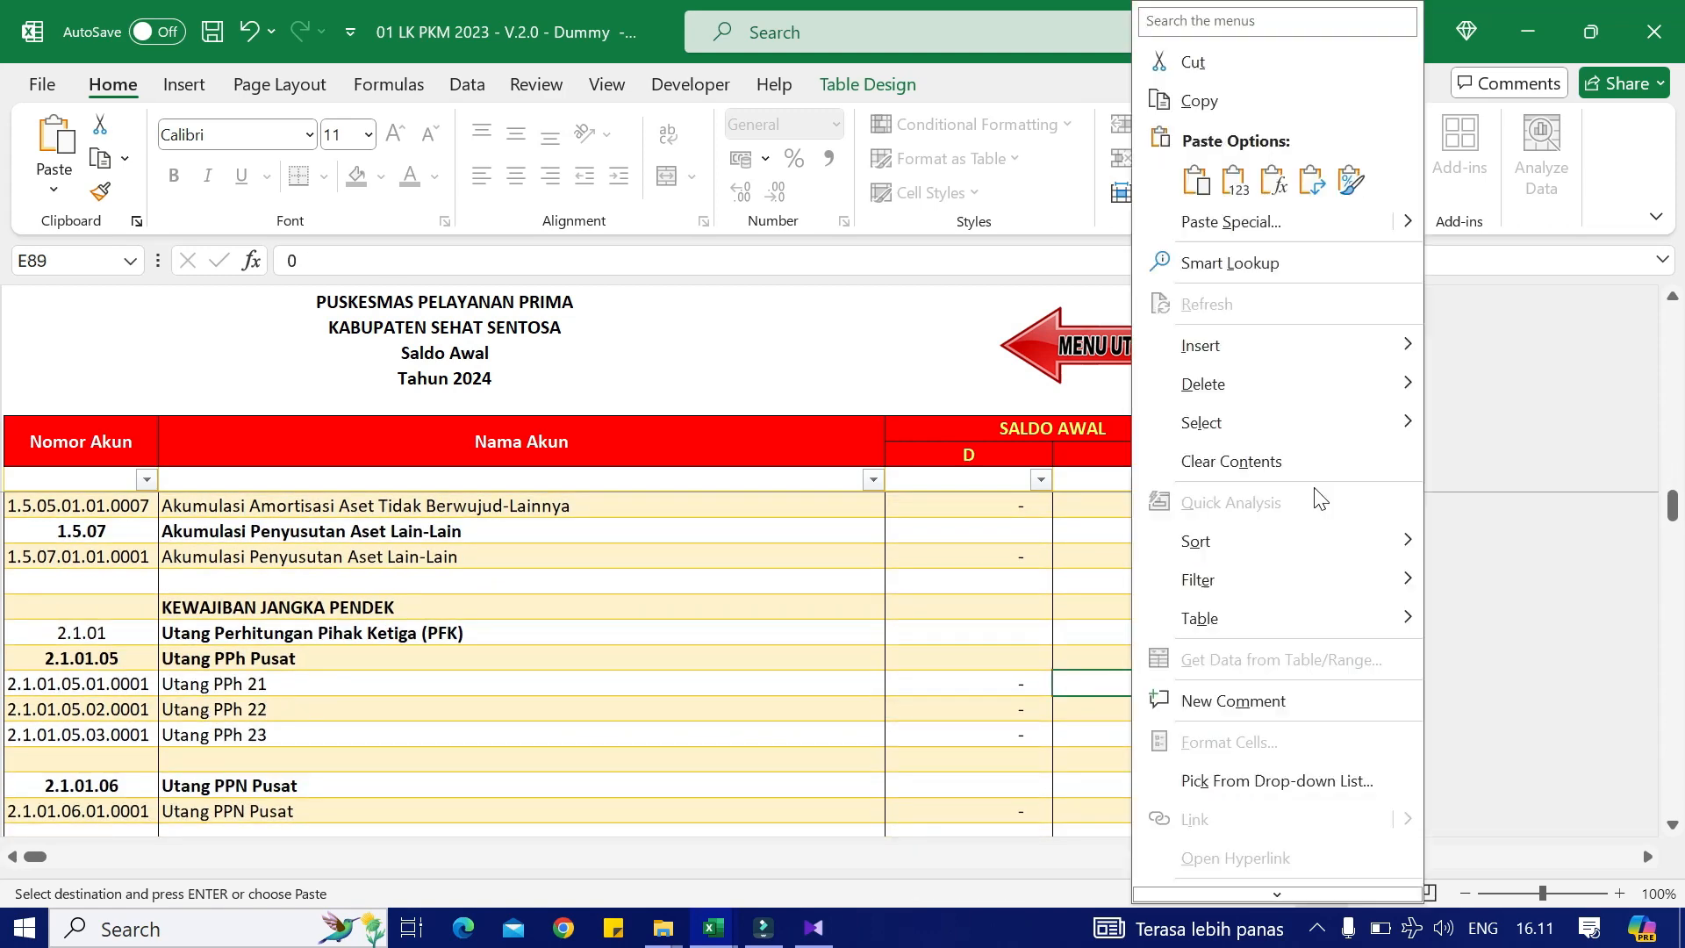
{"action": "left_click", "coordinate": [1227, 183]}
Step: Paste the 5.000.000,00 Utang PPN Pusat credit as a value
{"action": "scroll", "coordinate": [959, 699], "scroll_direction": "down", "scroll_amount": 2}
{"action": "key", "text": "alt+Tab"}
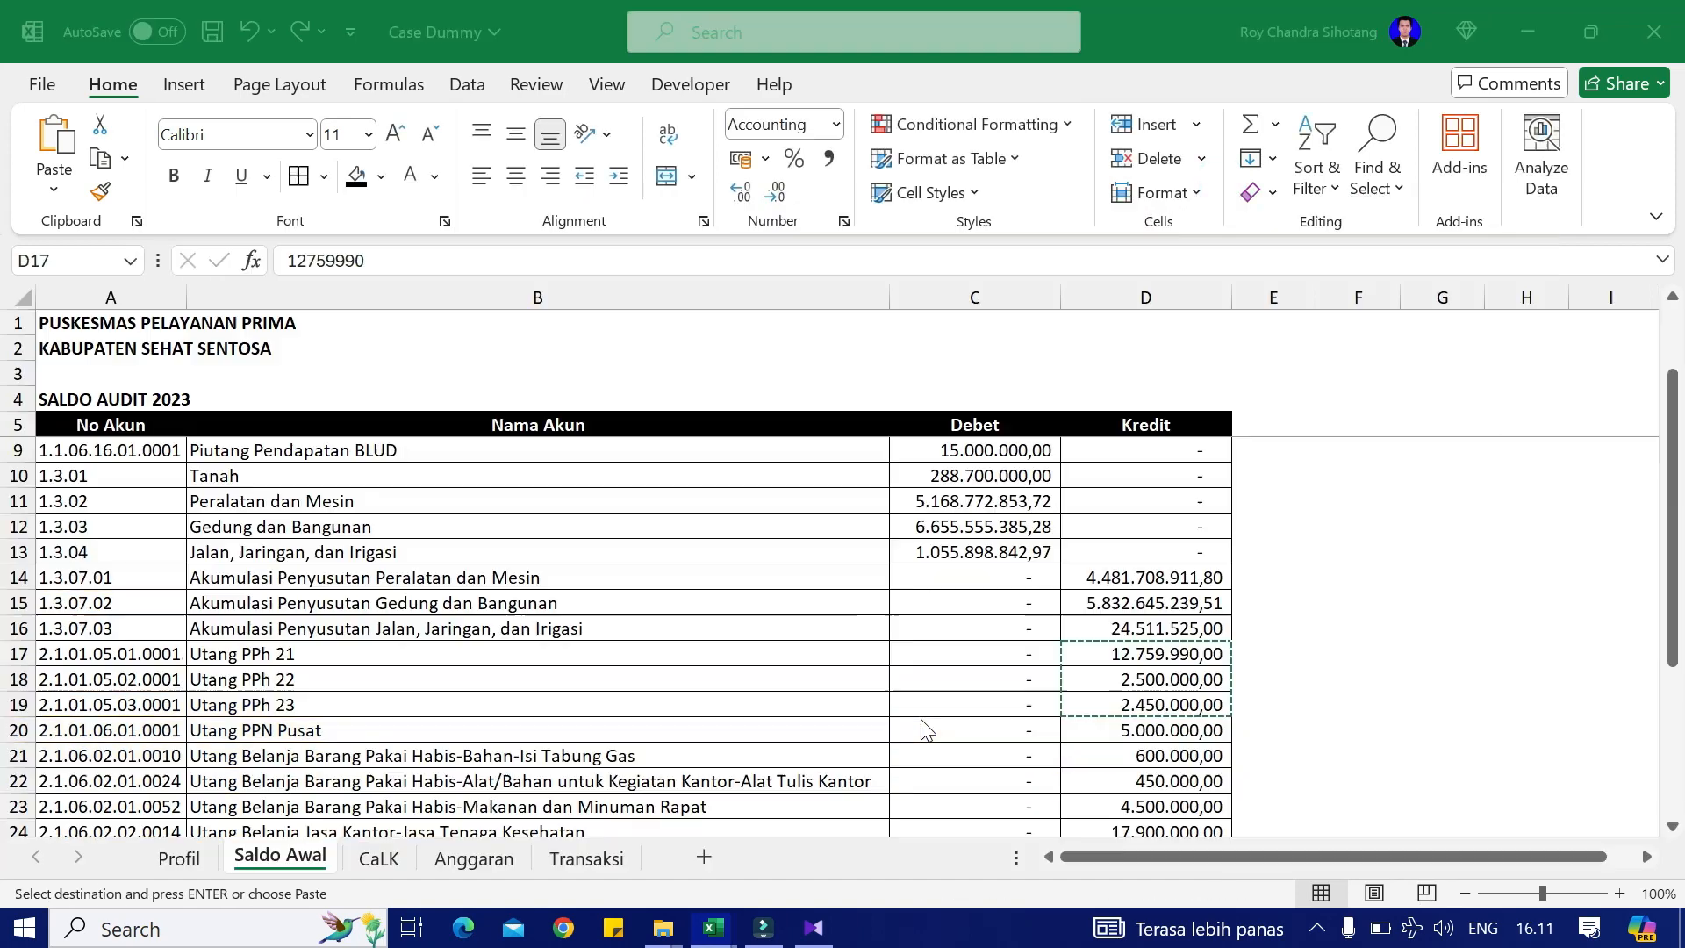
{"action": "left_click", "coordinate": [1142, 730]}
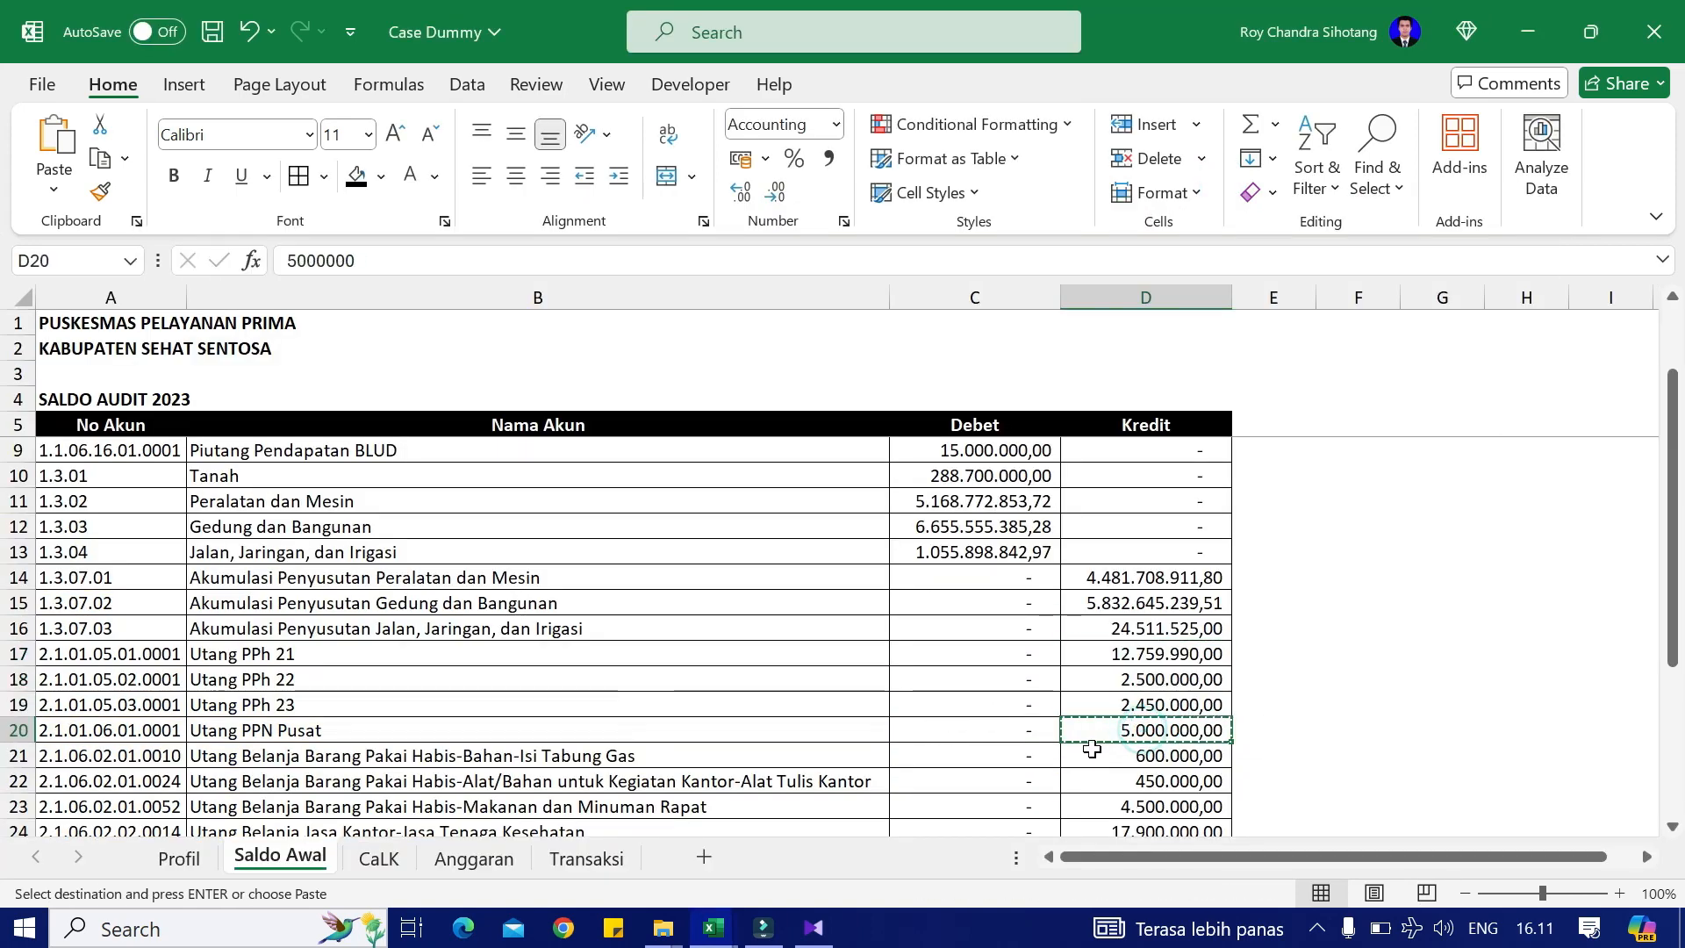
{"action": "key", "text": "alt+Tab"}
{"action": "right_click", "coordinate": [1120, 743]}
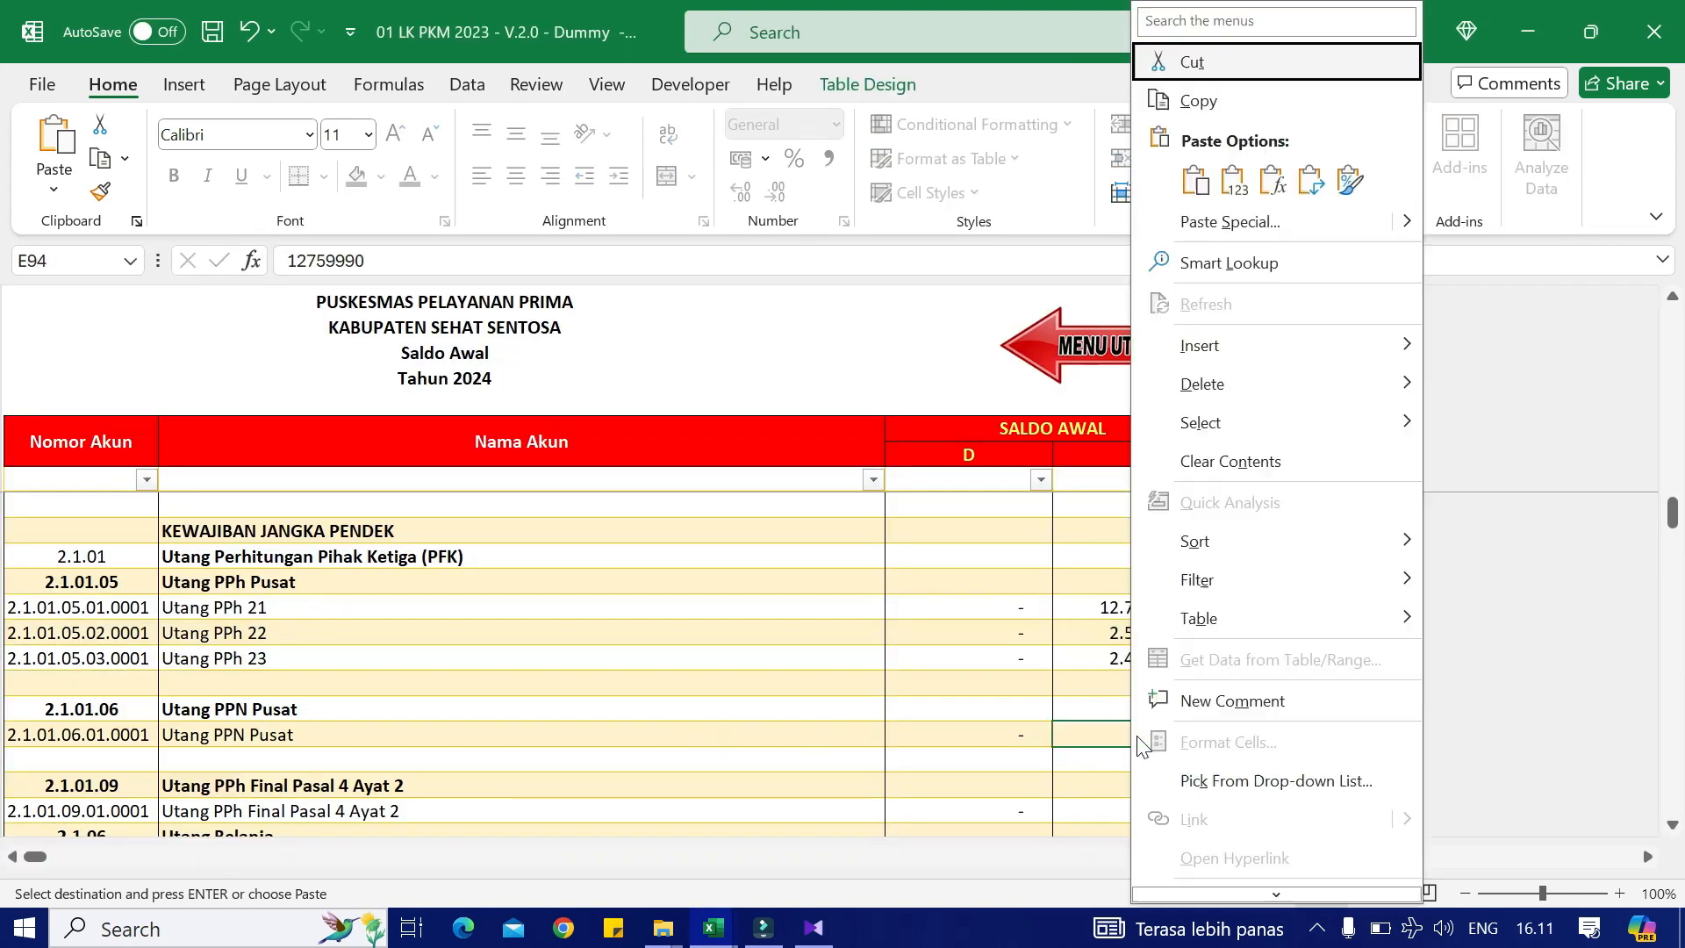
{"action": "left_click", "coordinate": [1237, 182]}
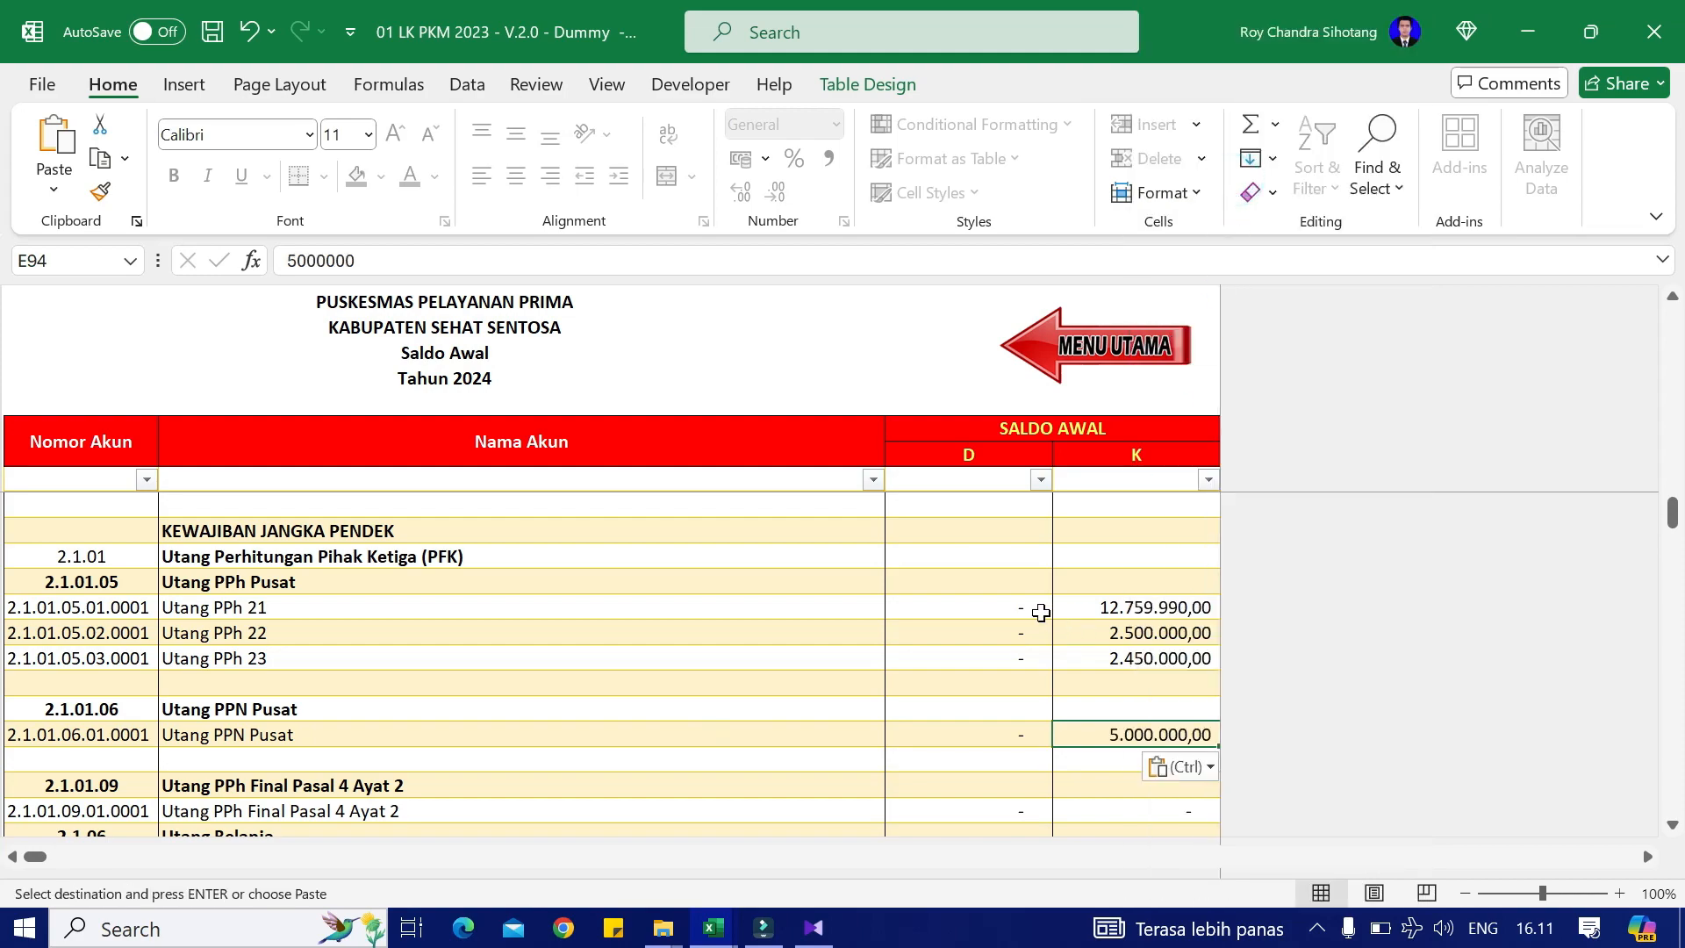
Step: Enter the 600.000,00 gas and 450.000,00 Alat Tulis Kantor payables; copy the Surplus/Defisit-LO amount
{"action": "key", "text": "alt+Tab"}
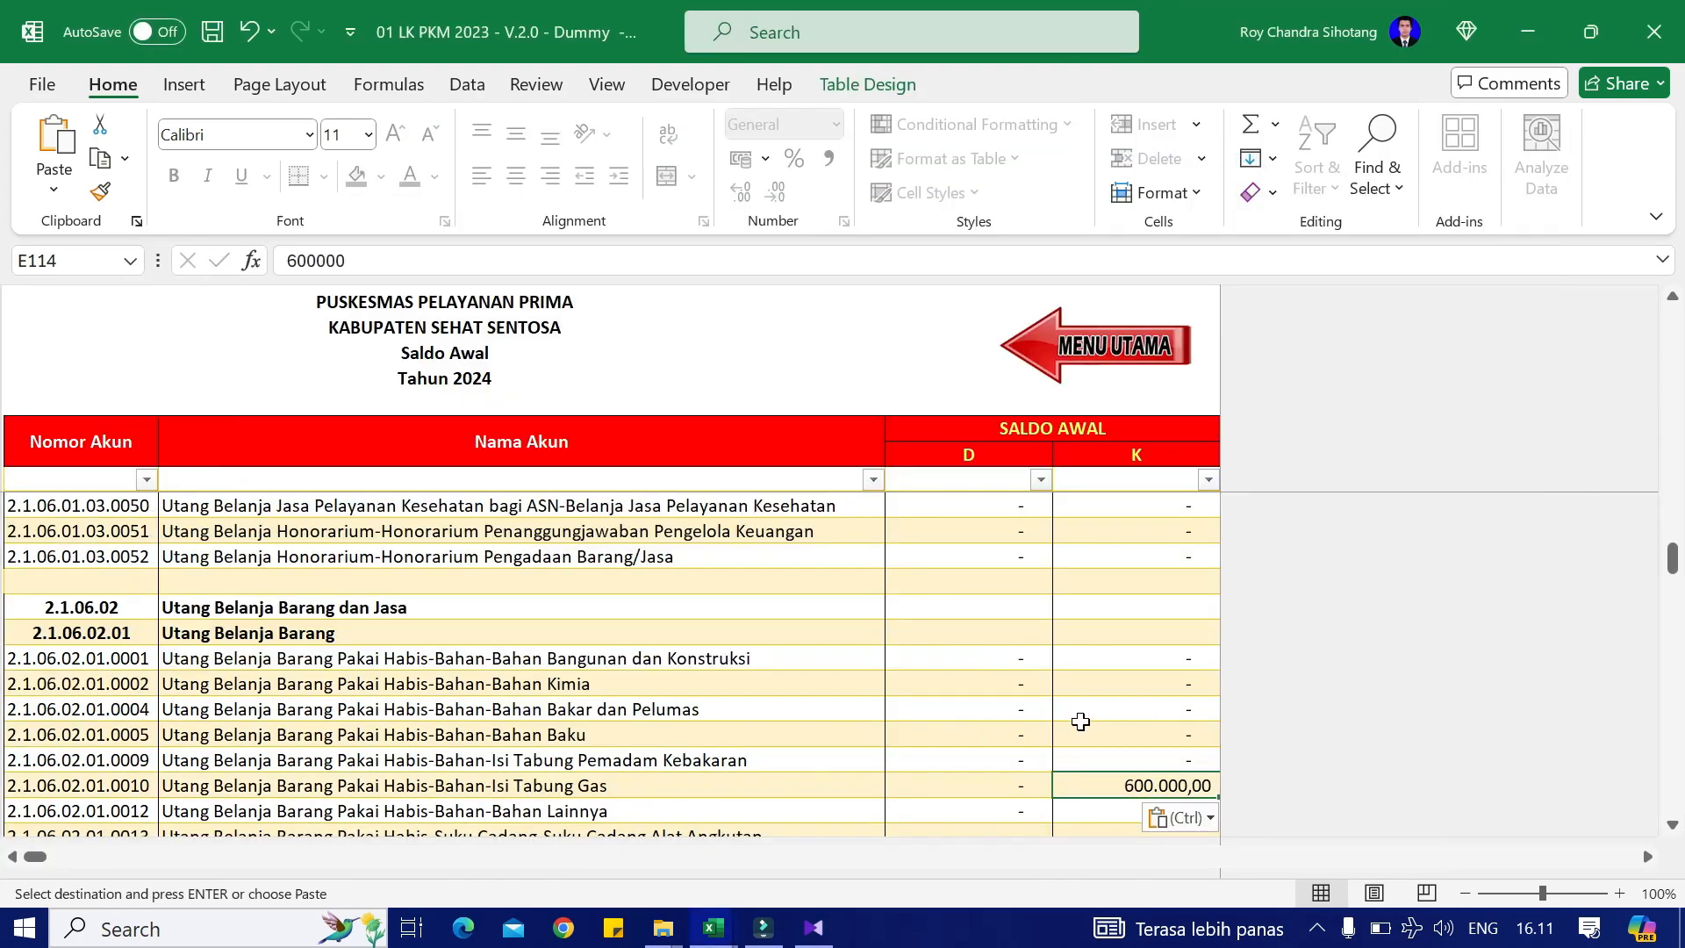
{"action": "scroll", "coordinate": [1087, 714], "scroll_direction": "down", "scroll_amount": 1}
{"action": "key", "text": "alt+Tab"}
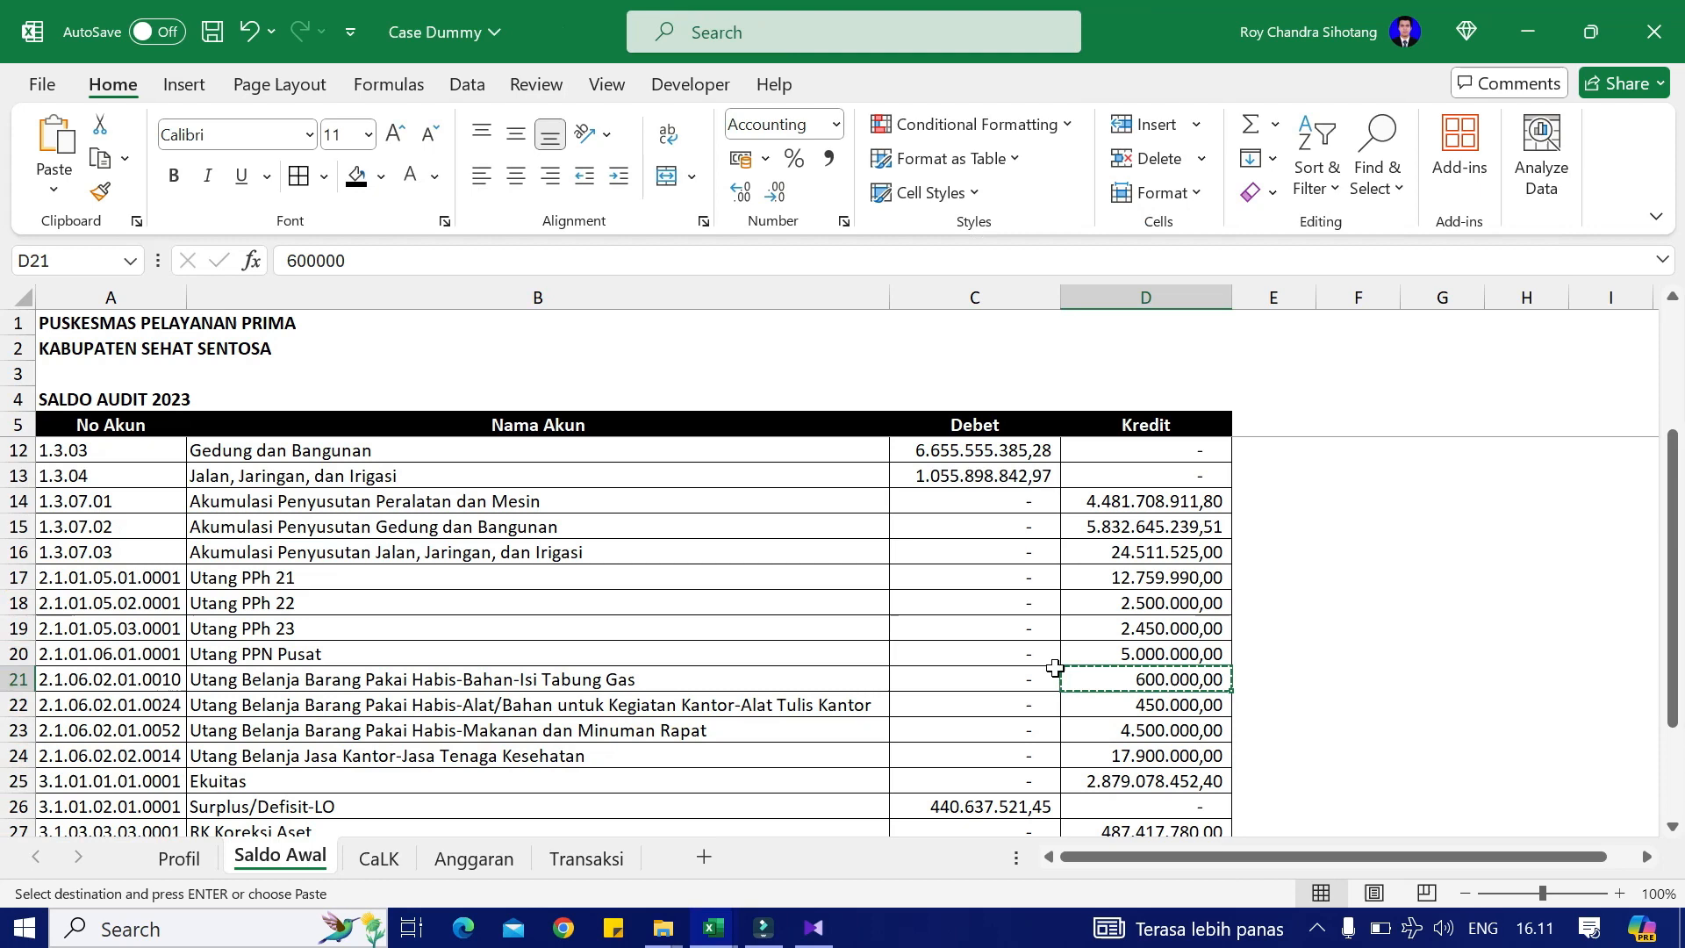
{"action": "left_click", "coordinate": [1158, 702]}
{"action": "key", "text": "ctrl+c"}
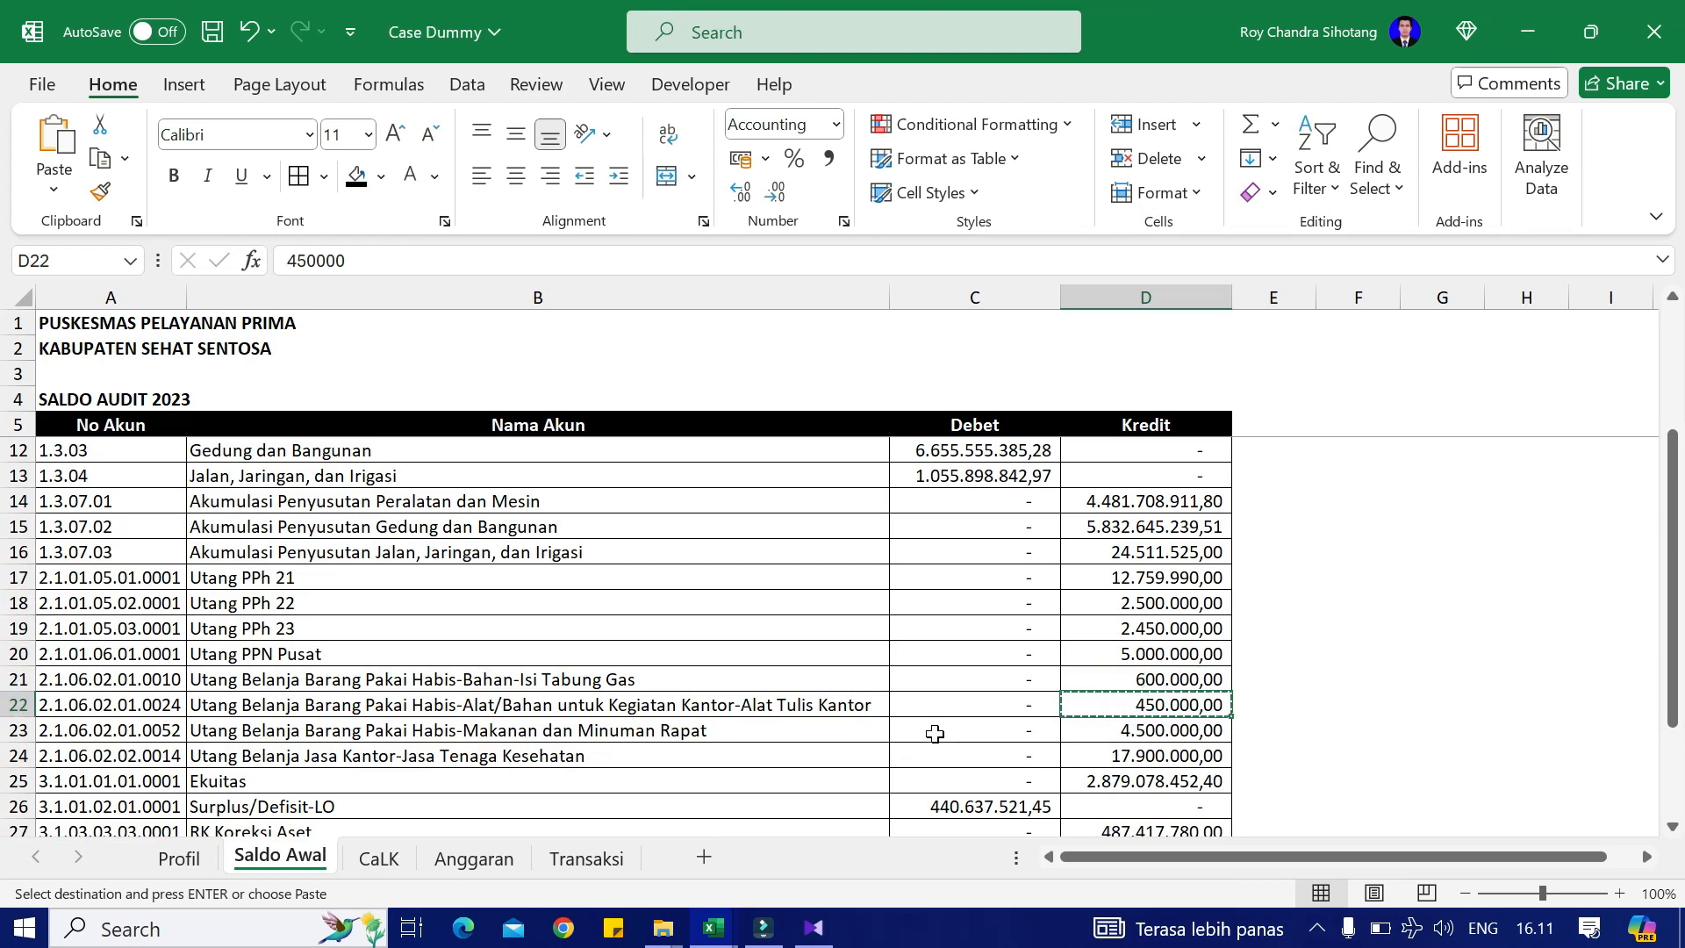
{"action": "key", "text": "alt+Tab"}
{"action": "scroll", "coordinate": [1083, 702], "scroll_direction": "down", "scroll_amount": 1}
{"action": "scroll", "coordinate": [1083, 701], "scroll_direction": "down", "scroll_amount": 1}
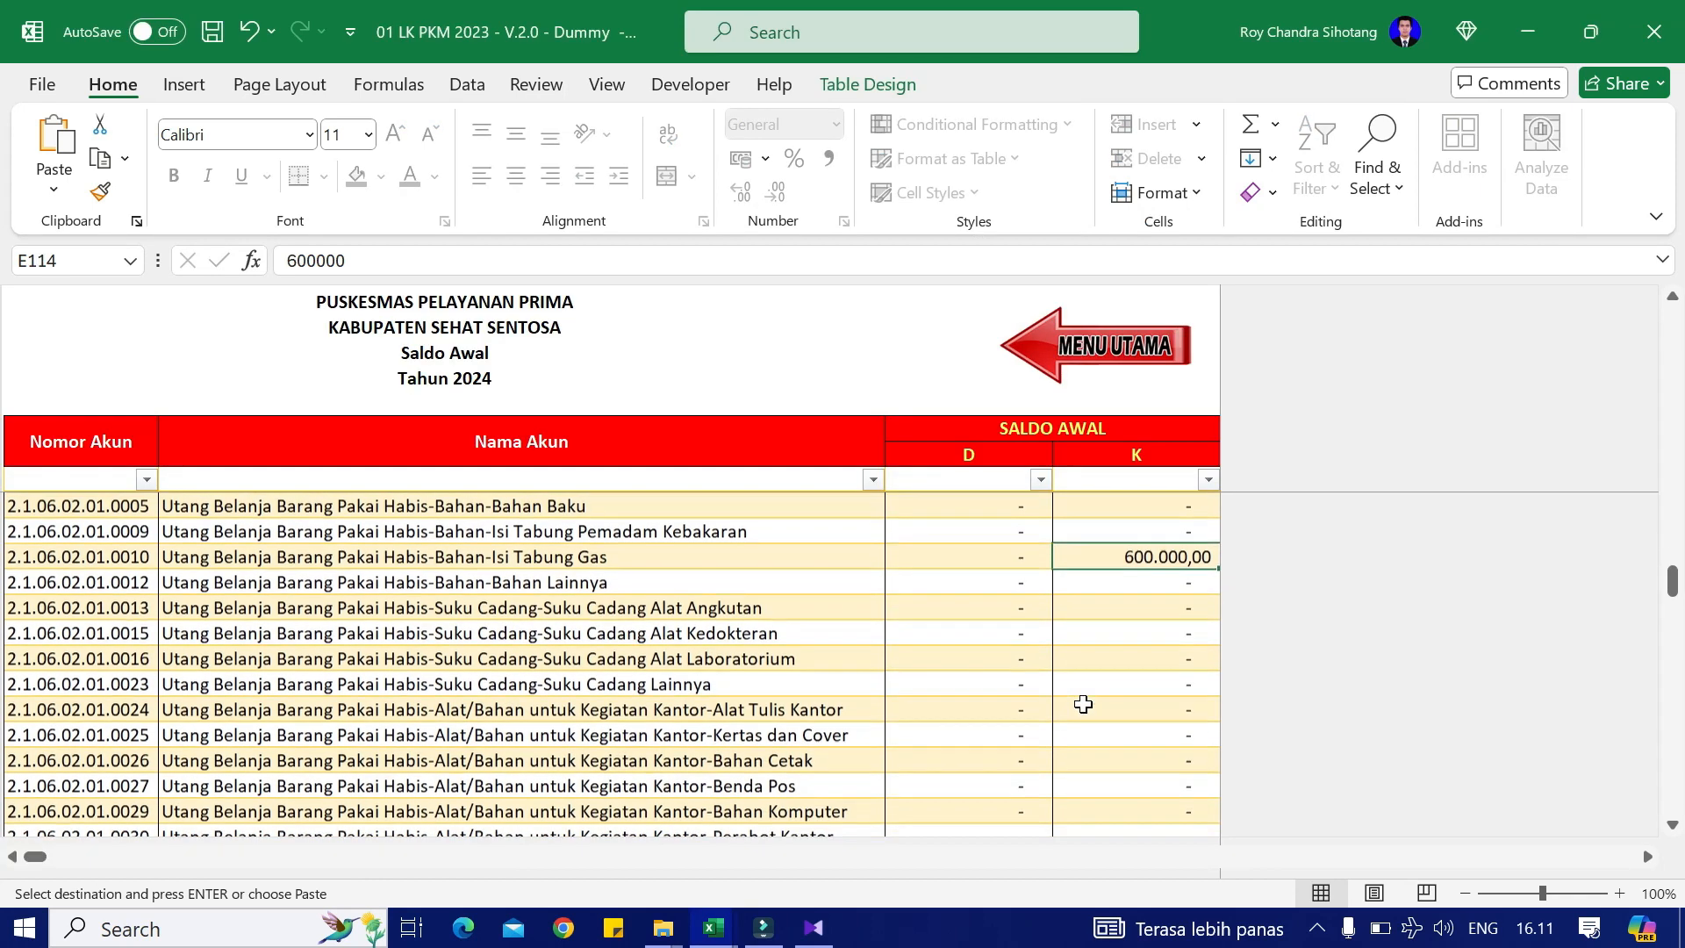
{"action": "left_click", "coordinate": [1173, 712]}
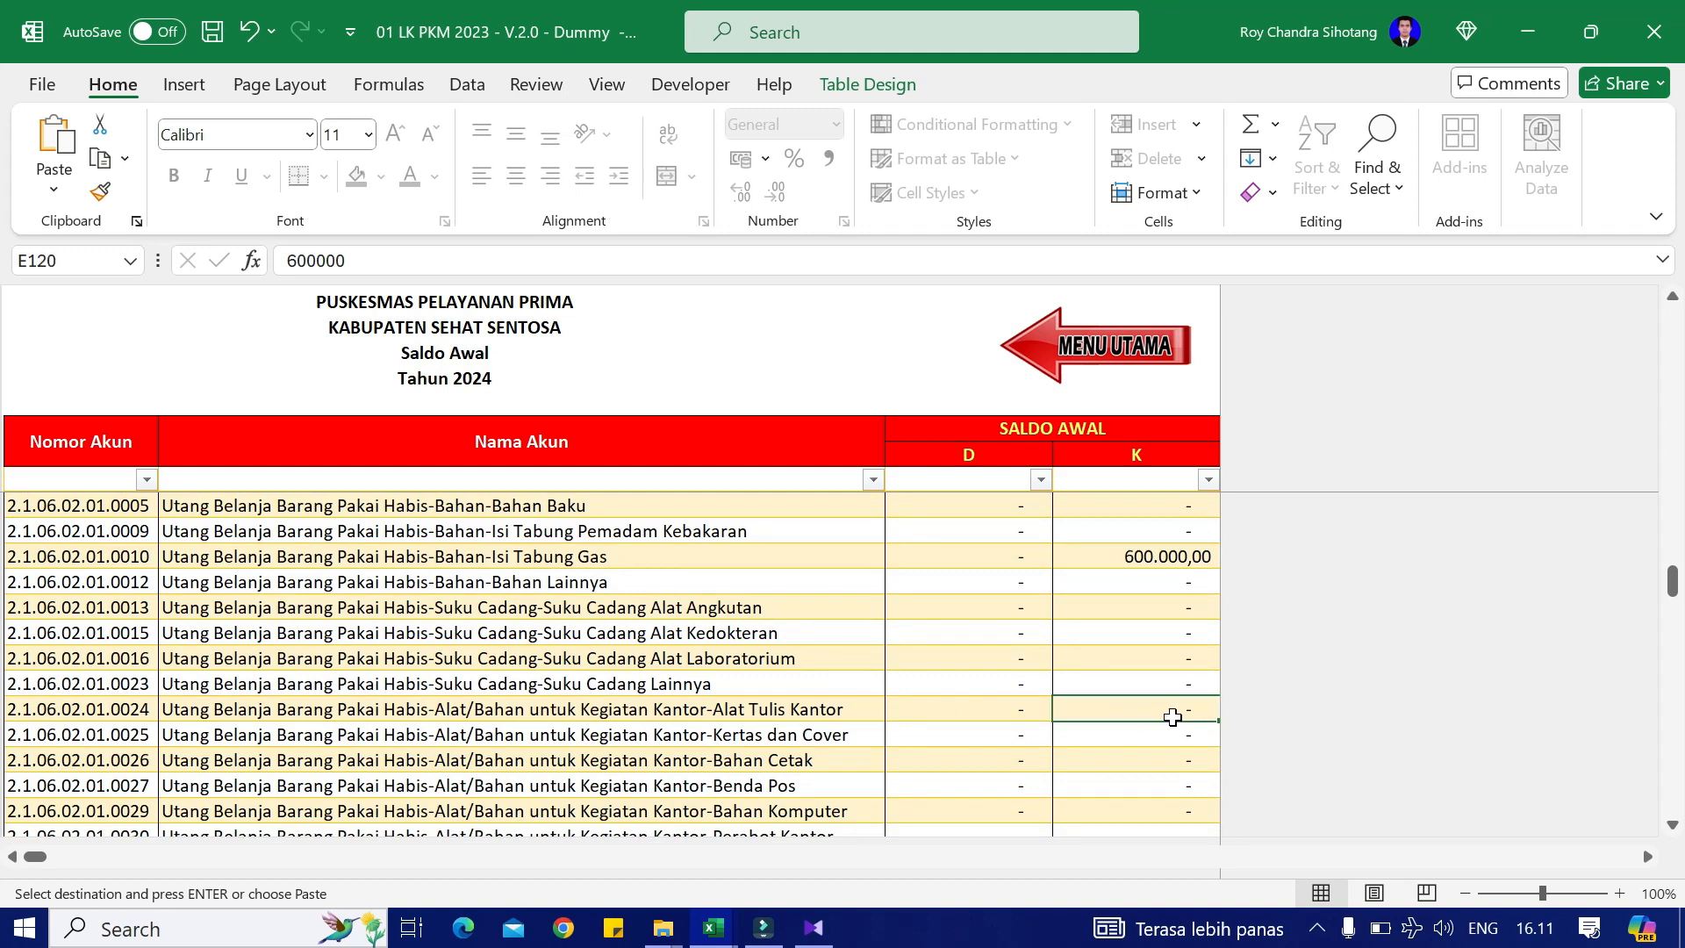
{"action": "right_click", "coordinate": [1173, 712]}
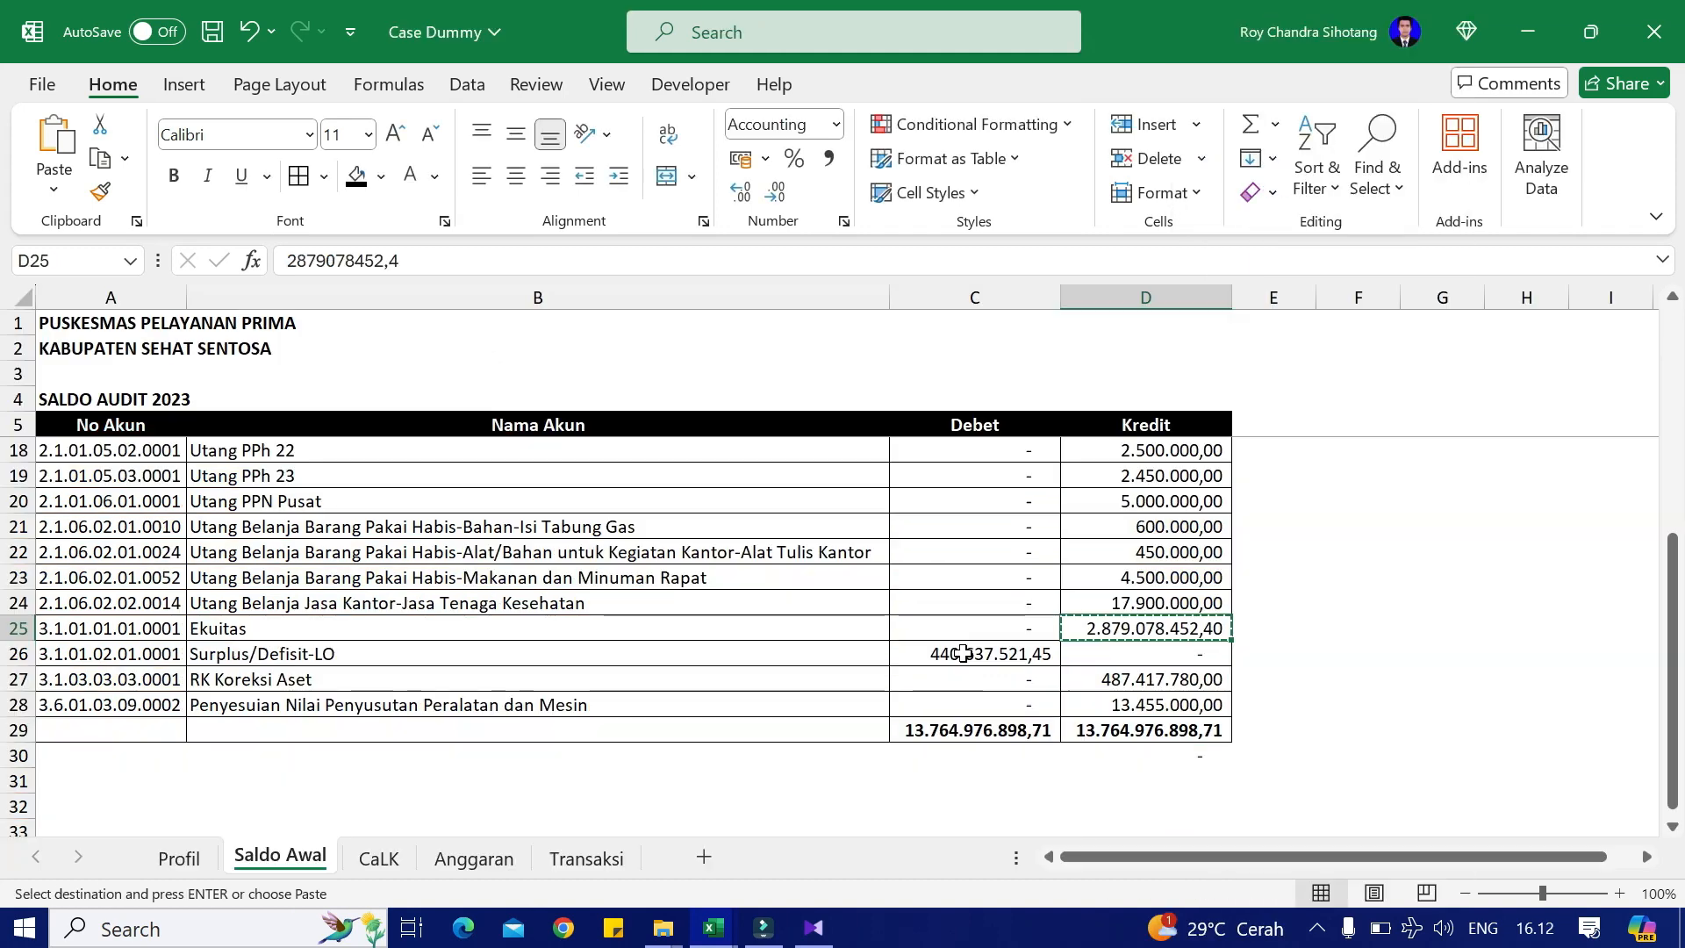
{"action": "left_click", "coordinate": [963, 653]}
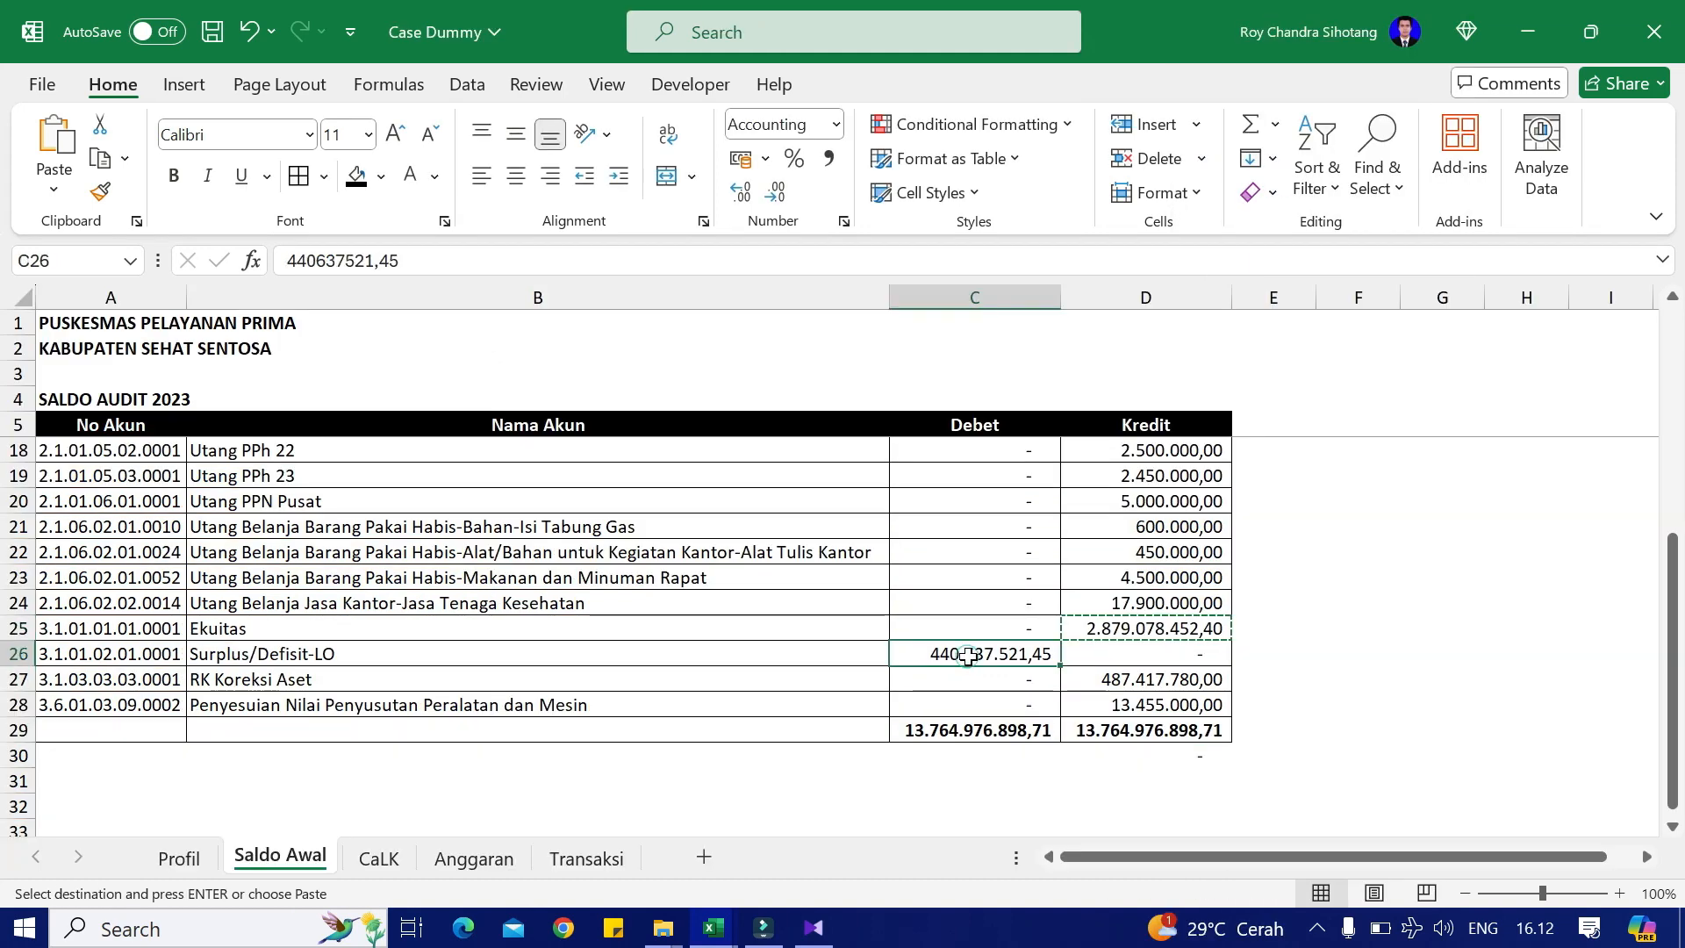
{"action": "key", "text": "ctrl+c"}
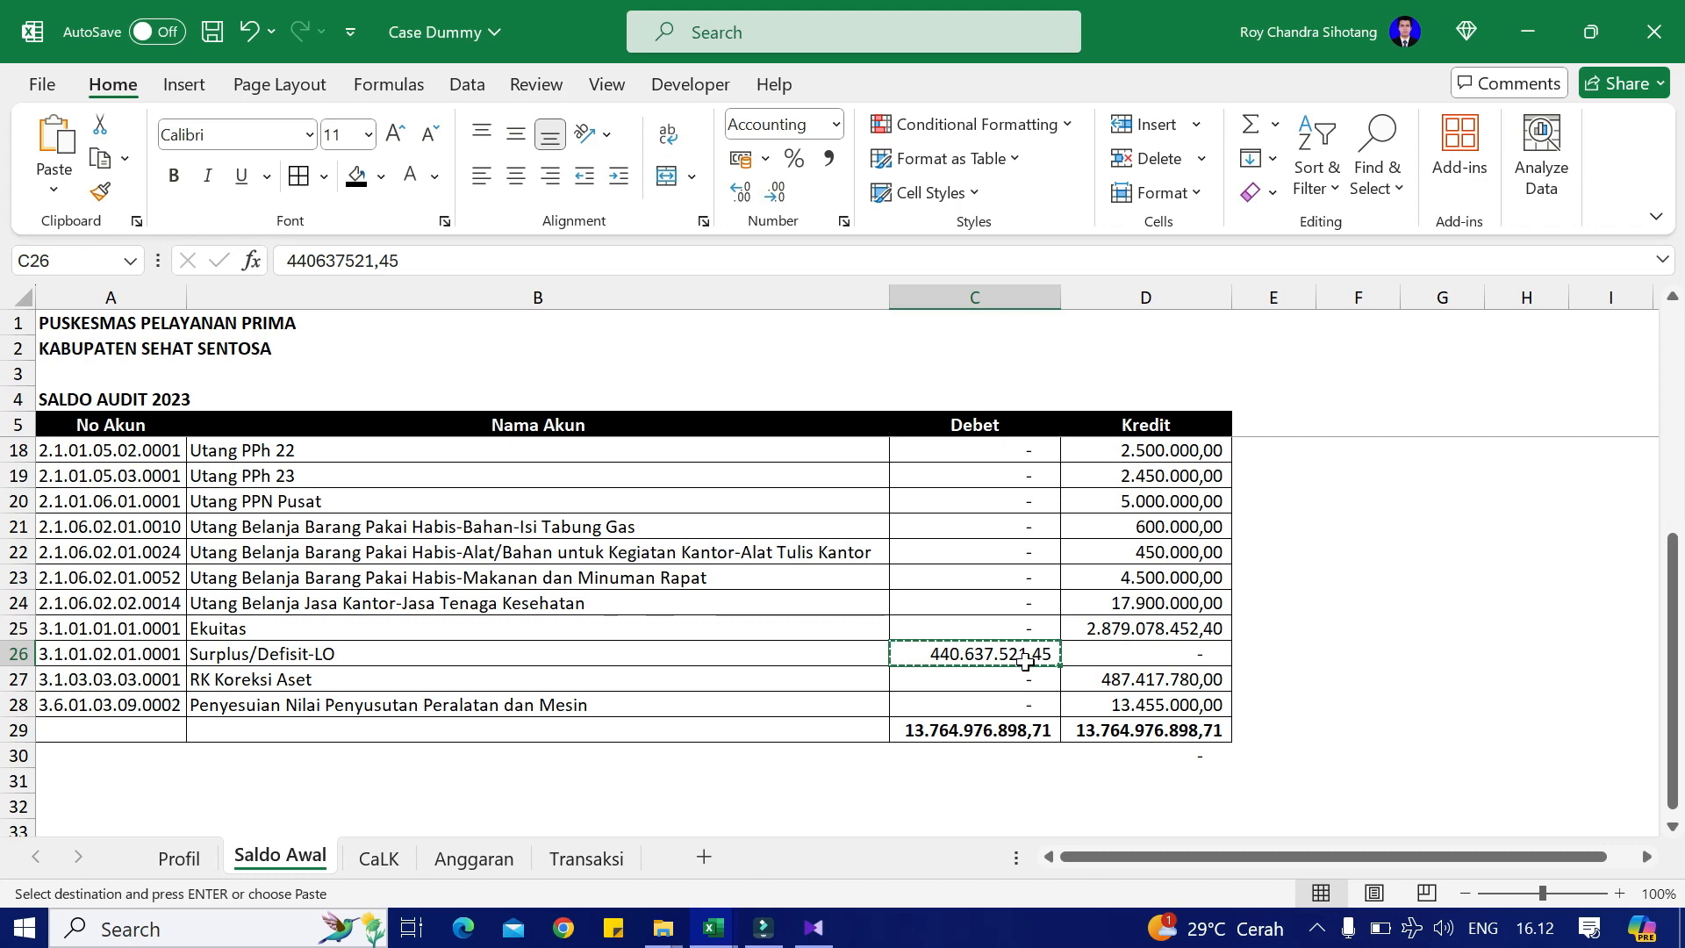
{"action": "key", "text": "alt+Tab"}
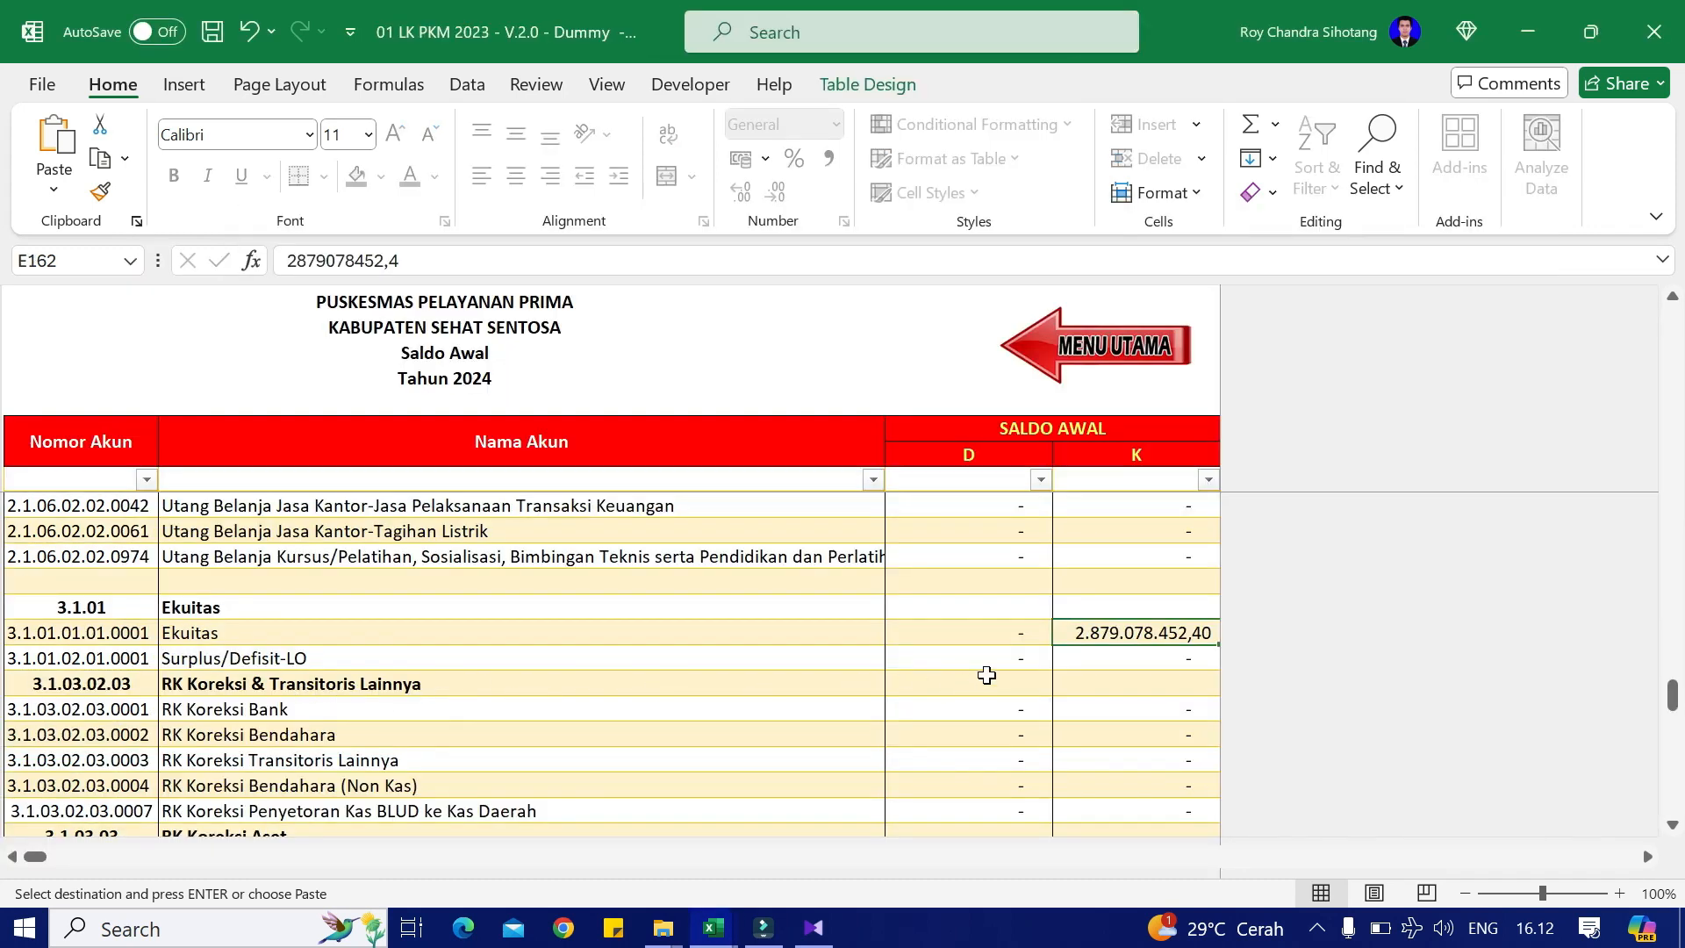
Step: Paste 440.637.521,45 as Surplus/Defisit-LO debit and 487.417.780,00 as RK Koreksi Aset credit
{"action": "right_click", "coordinate": [1018, 660]}
{"action": "left_click", "coordinate": [1128, 176]}
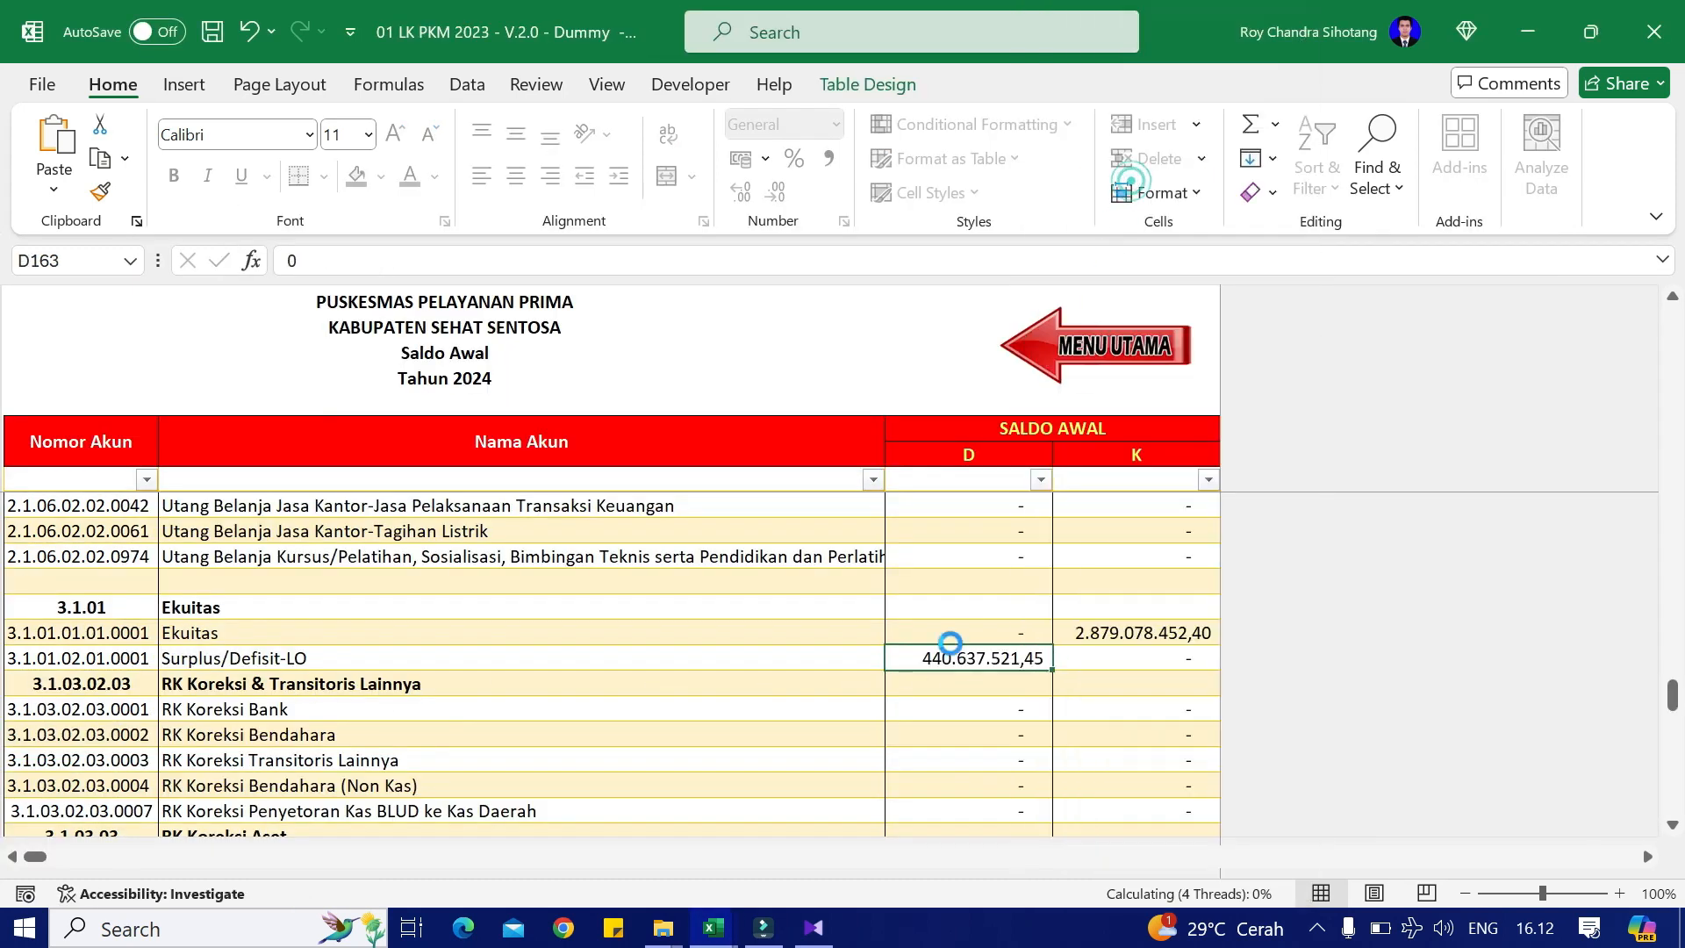
{"action": "key", "text": "alt+Tab"}
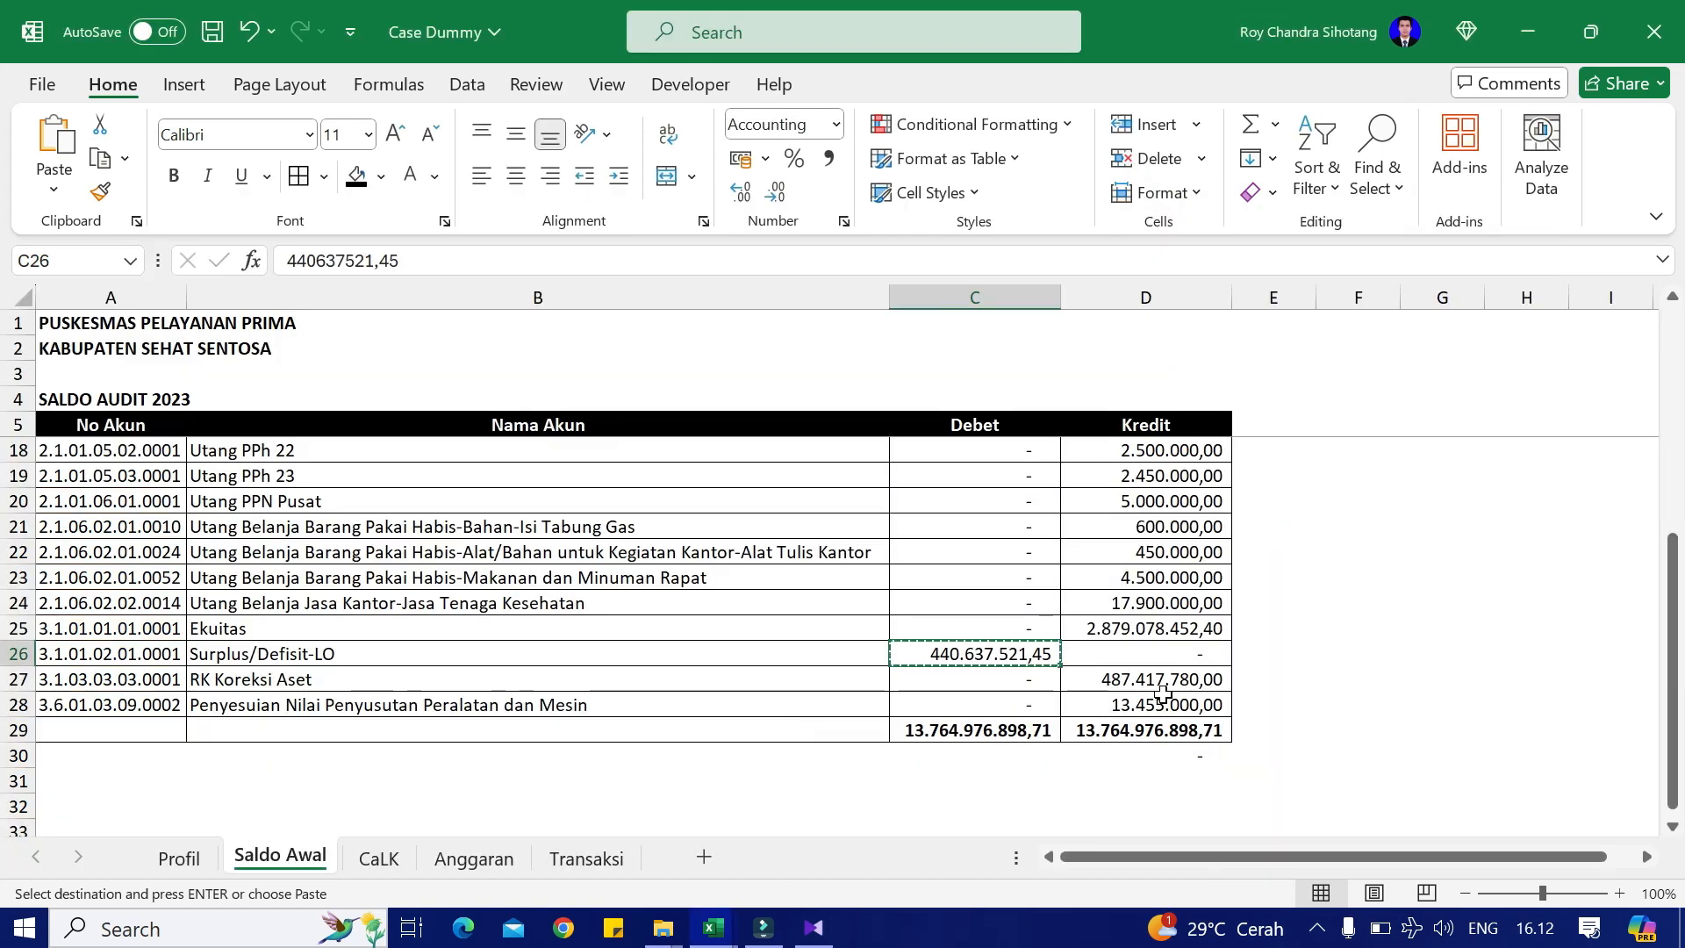
{"action": "left_click", "coordinate": [1163, 689]}
{"action": "key", "text": "alt+Tab"}
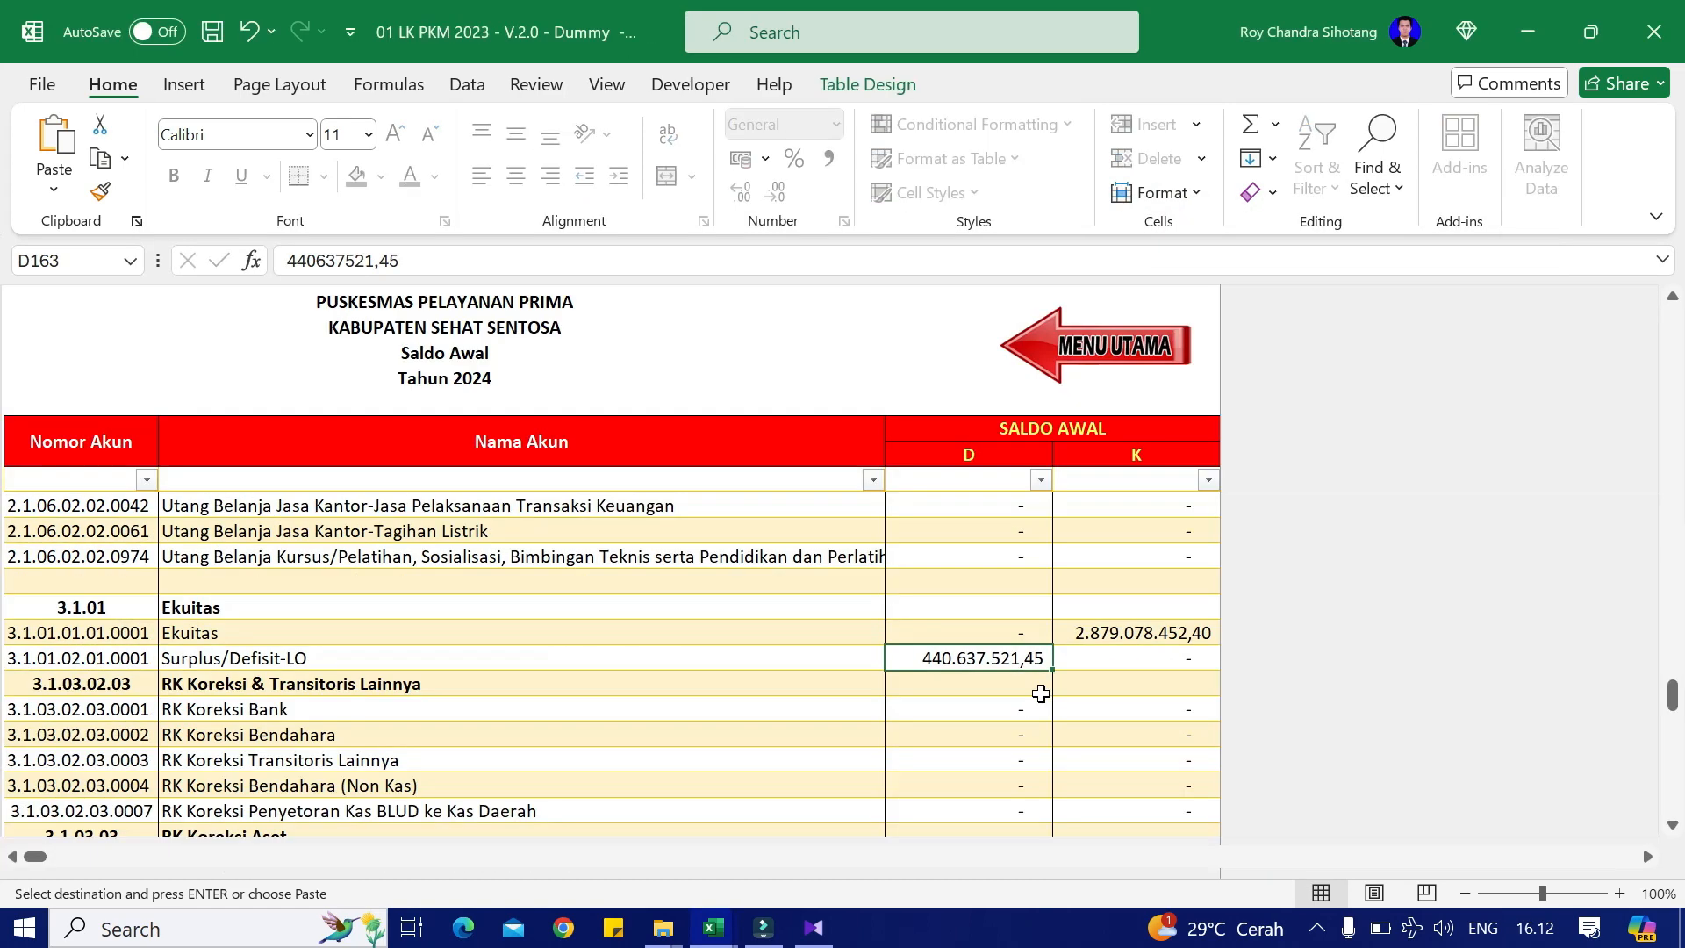
{"action": "scroll", "coordinate": [1041, 694], "scroll_direction": "down", "scroll_amount": 2}
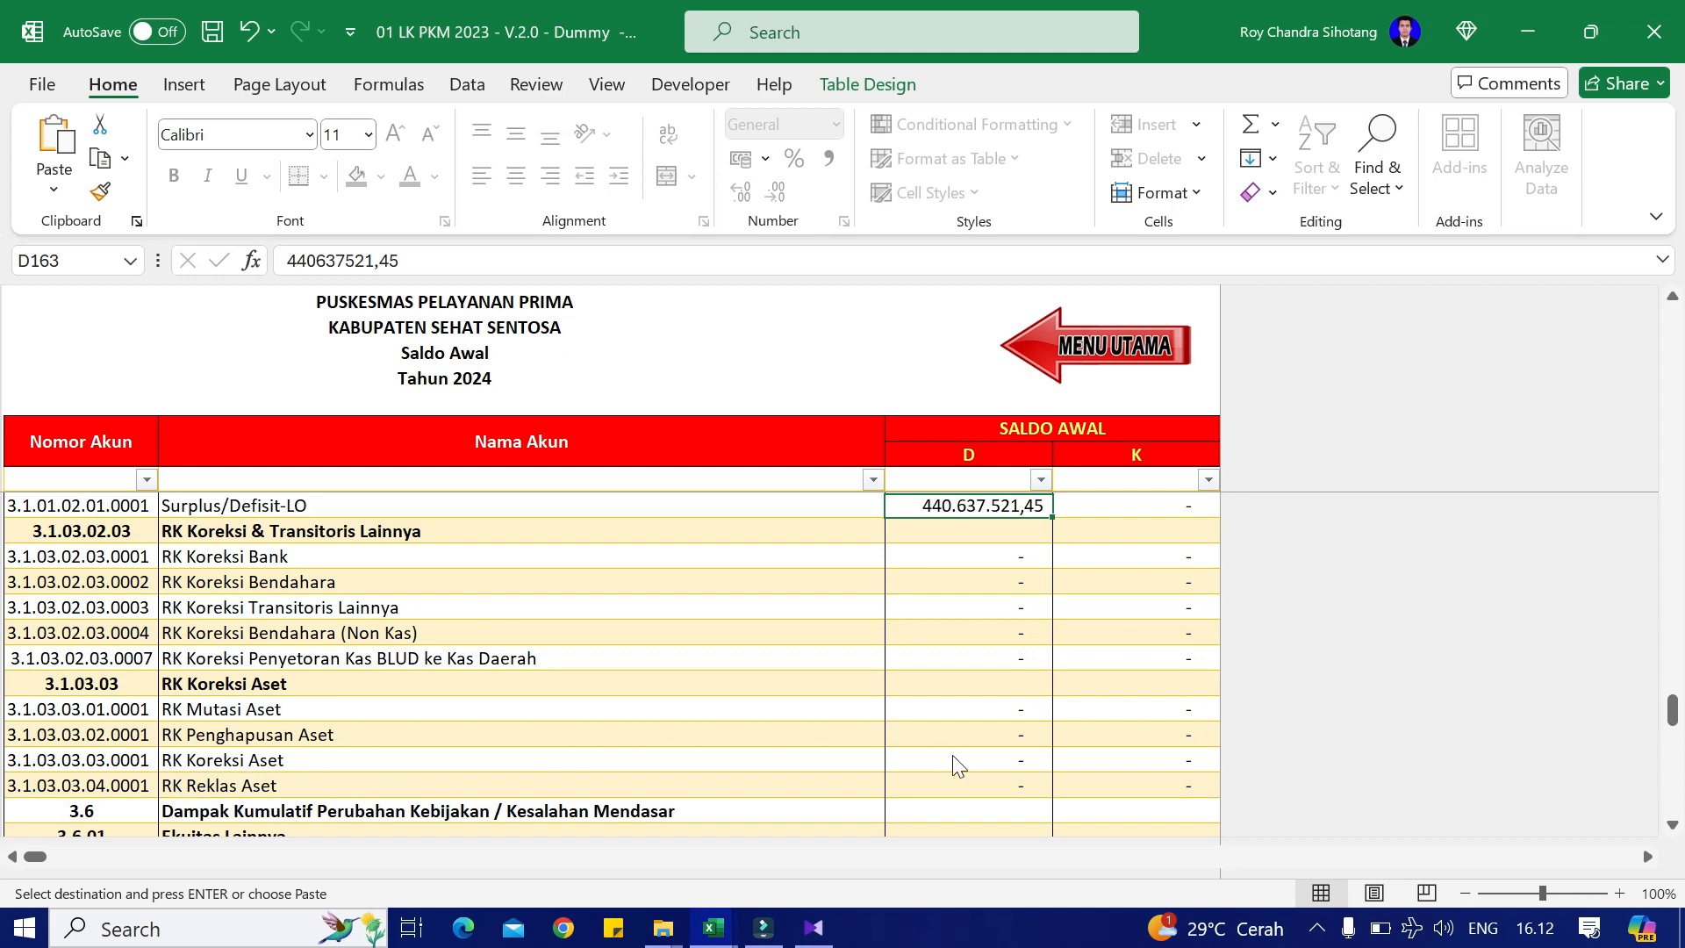
{"action": "key", "text": "alt+Tab"}
{"action": "key", "text": "alt+Tab"}
{"action": "left_click", "coordinate": [1091, 741]}
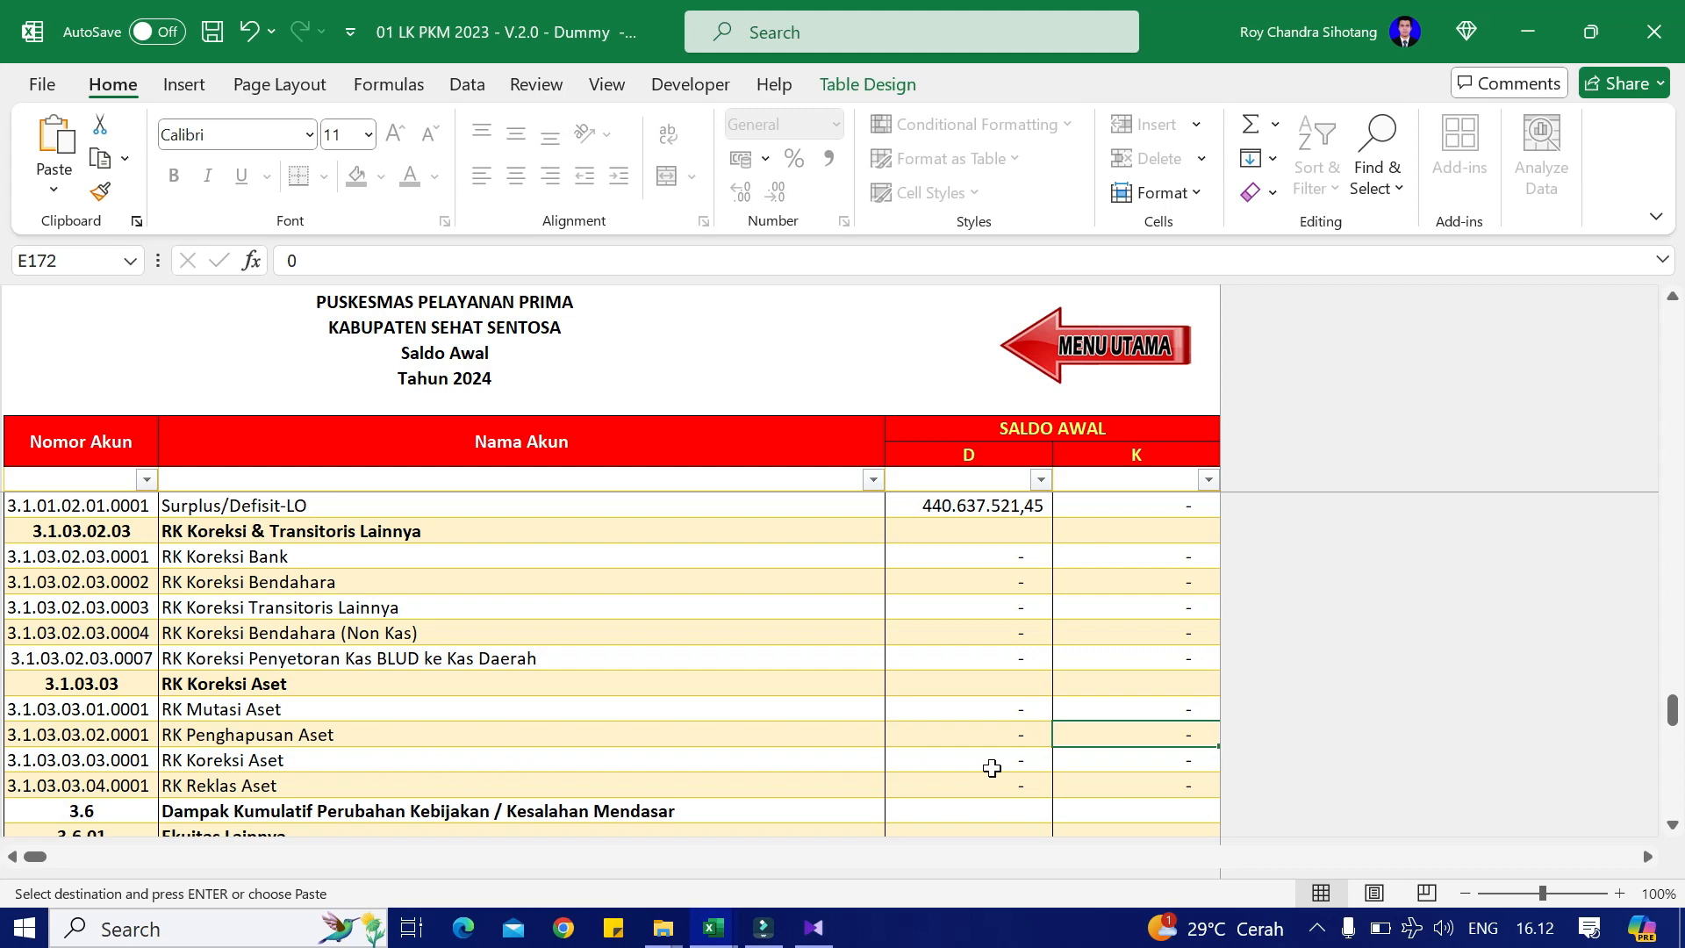
{"action": "left_click", "coordinate": [1124, 760]}
{"action": "right_click", "coordinate": [1132, 760]}
{"action": "left_click", "coordinate": [1243, 182]}
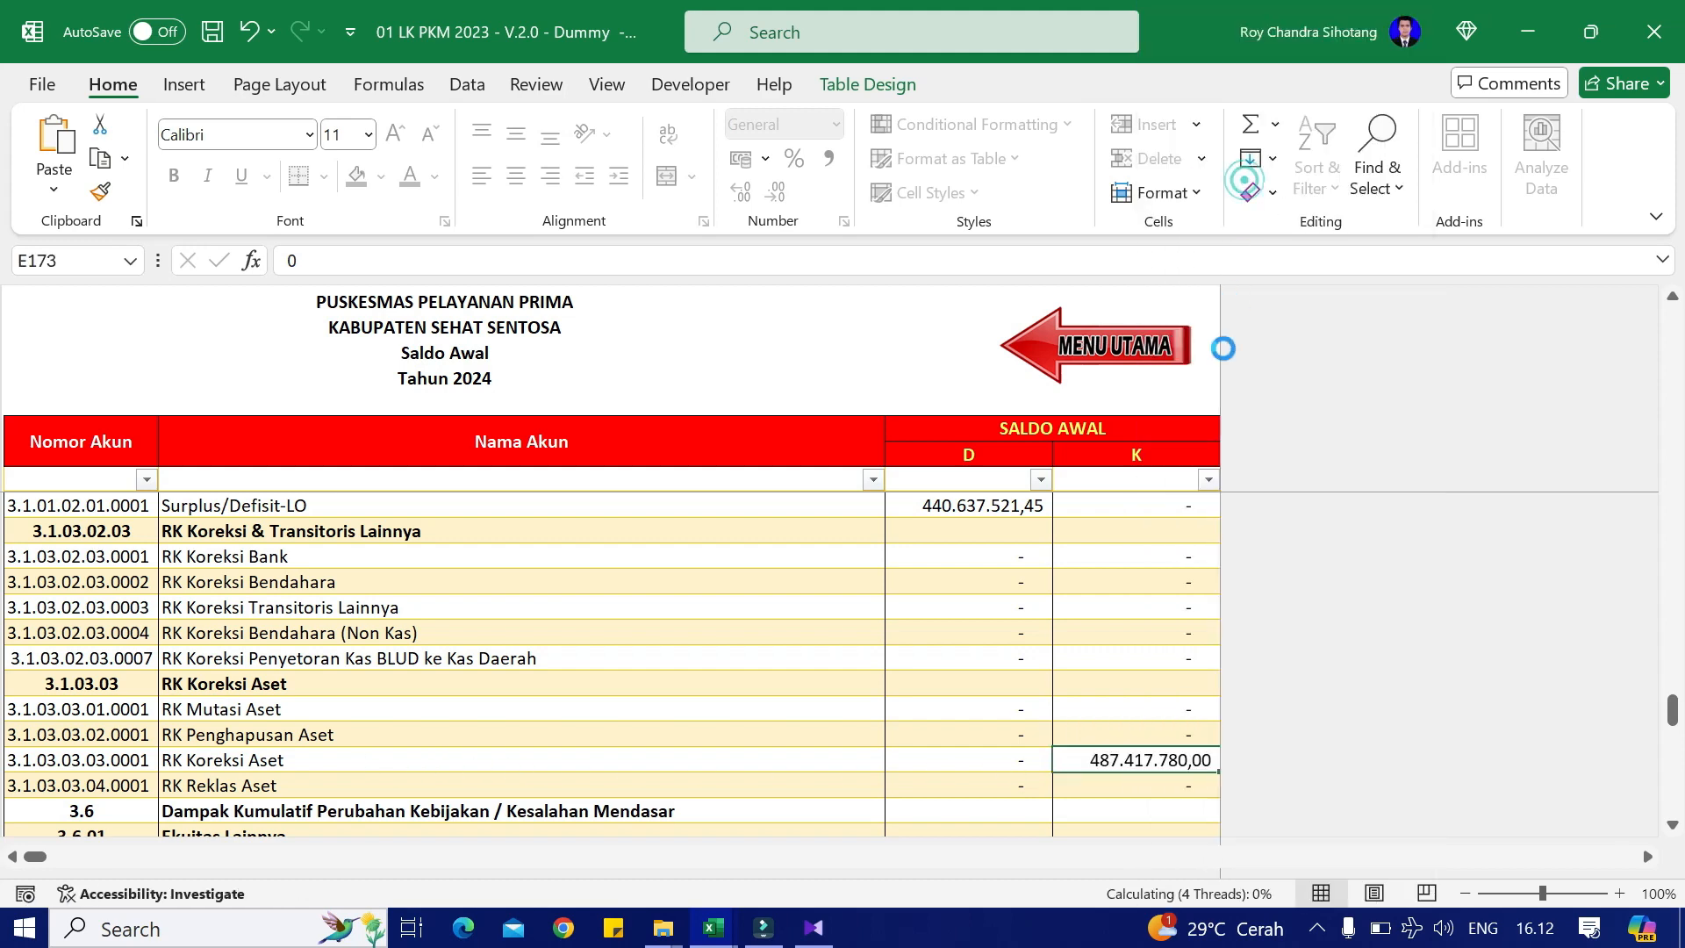
Step: Paste the 13.455.000,00 depreciation adjustment as a value at account 3.6.01.03.09.0002's credit
{"action": "key", "text": "alt+Tab"}
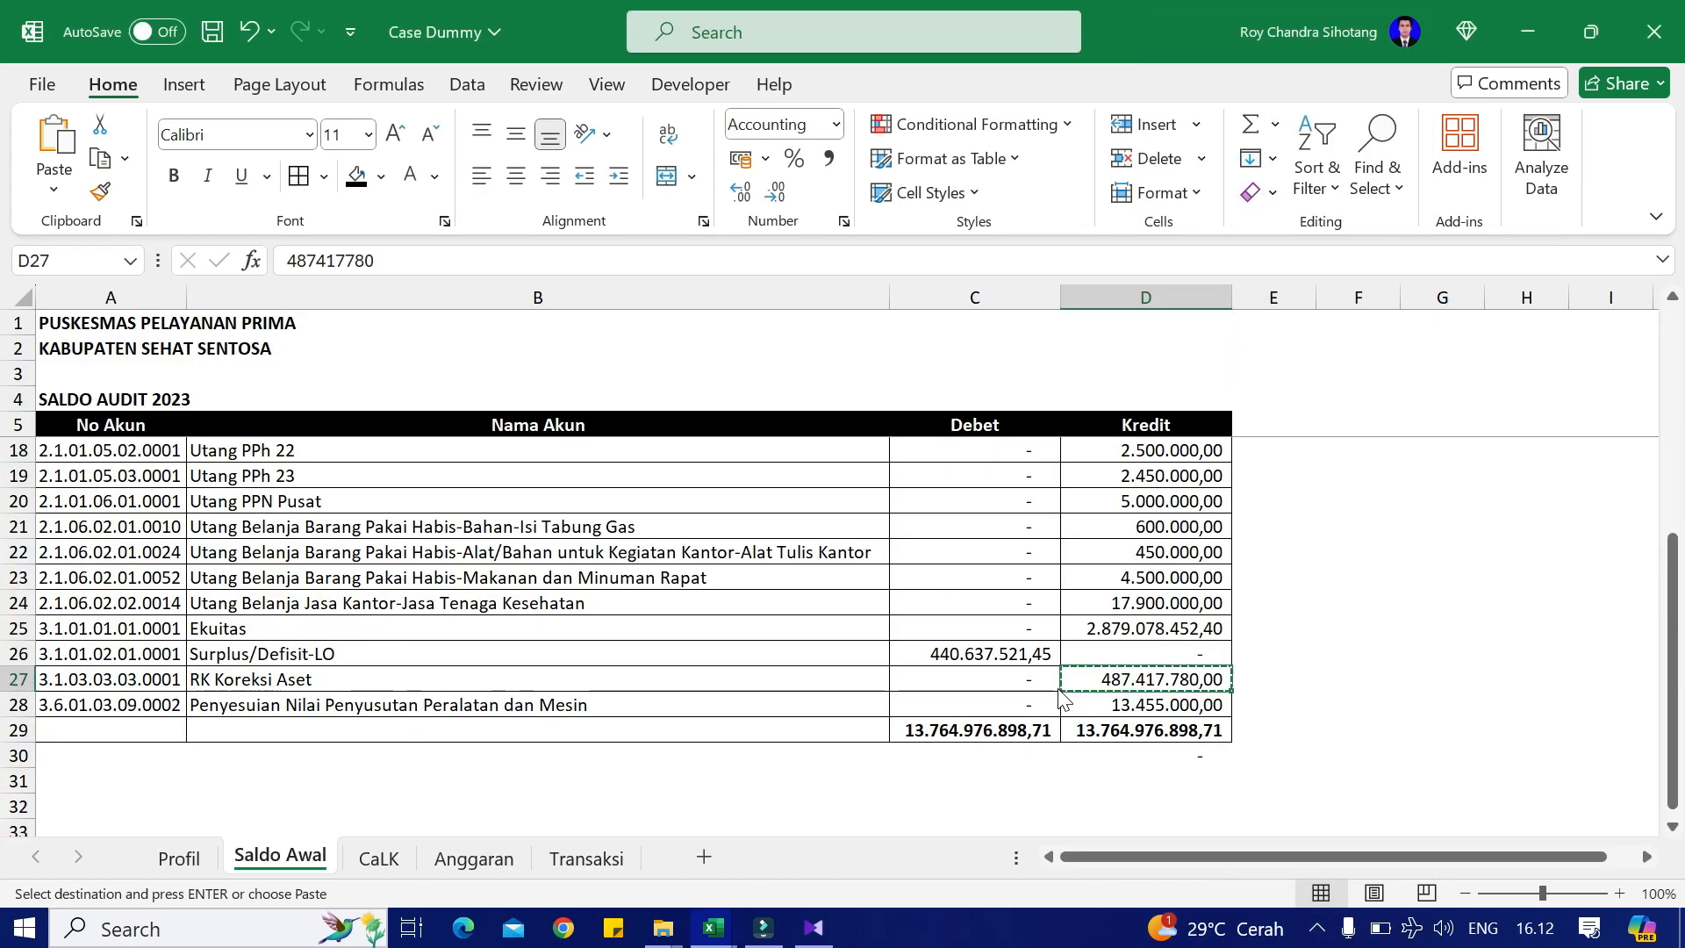
{"action": "left_click", "coordinate": [1170, 702]}
{"action": "key", "text": "ctrl+c"}
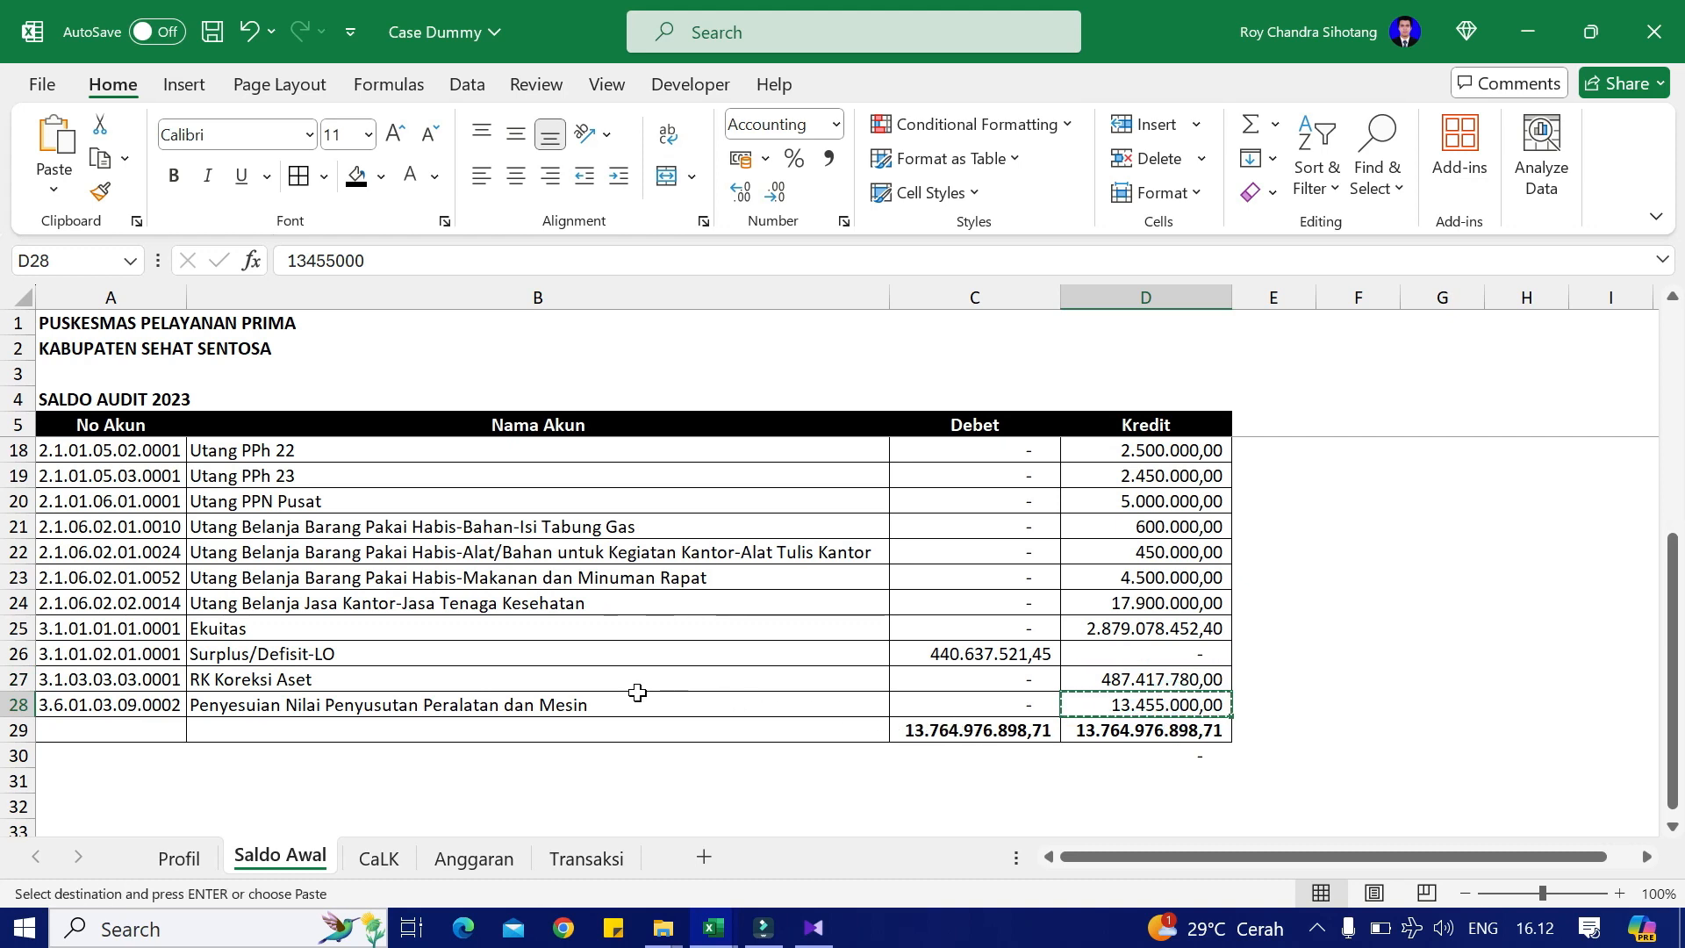
{"action": "key", "text": "alt+Tab"}
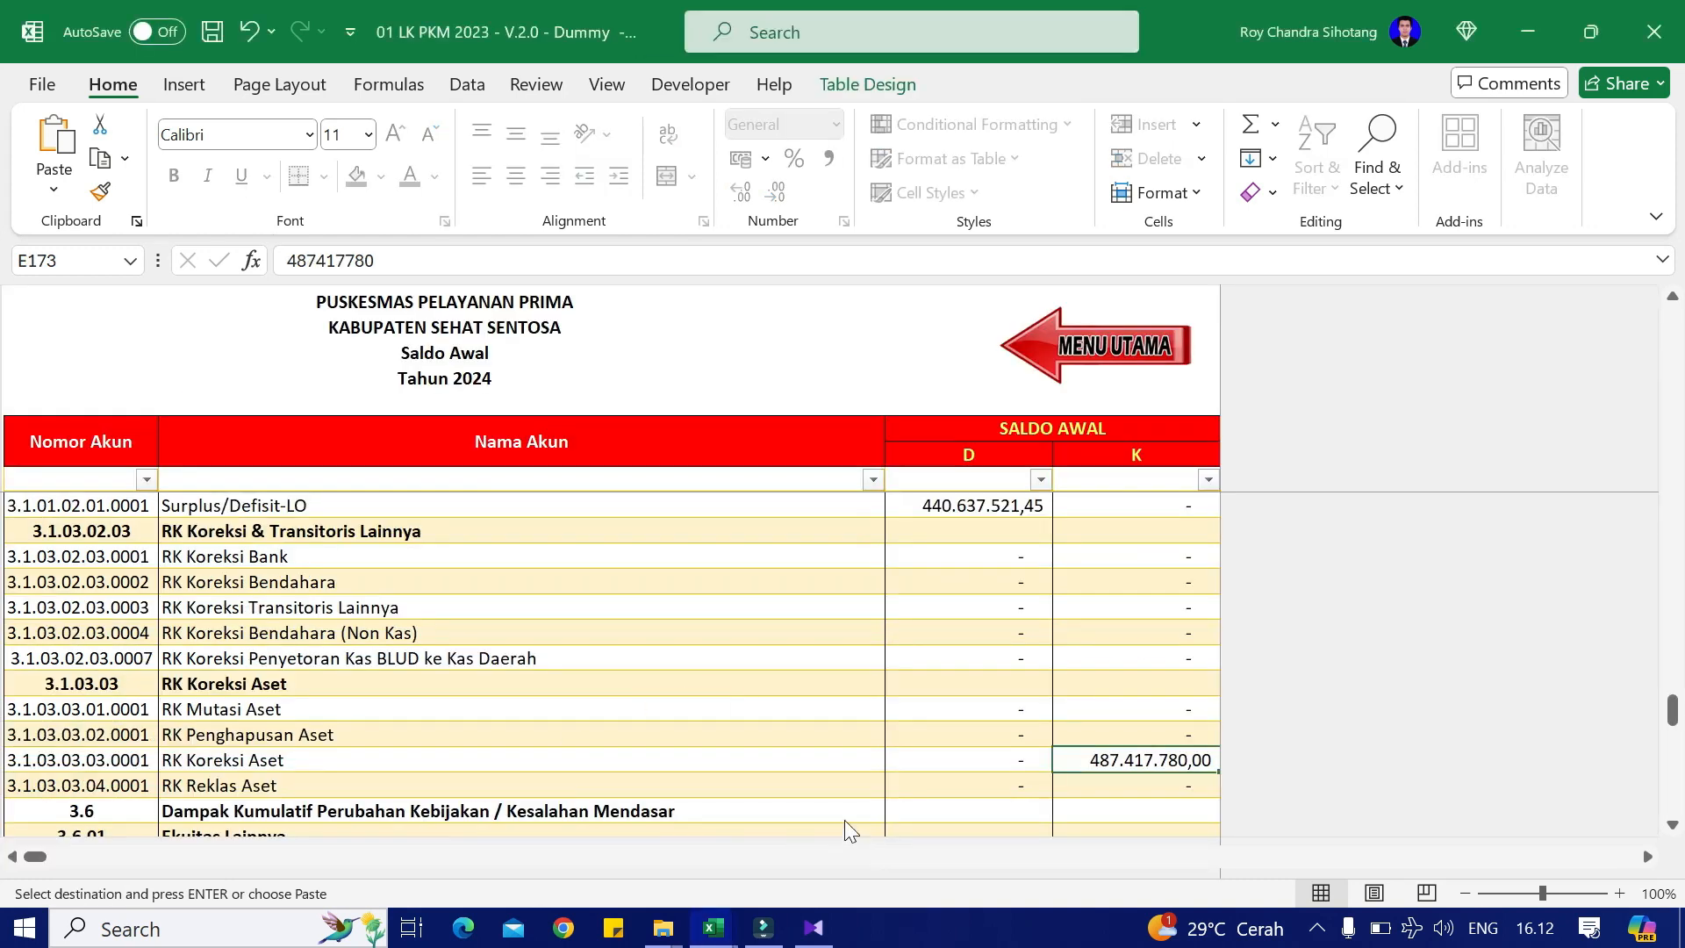
{"action": "key", "text": "alt+Tab"}
{"action": "key", "text": "alt+Tab"}
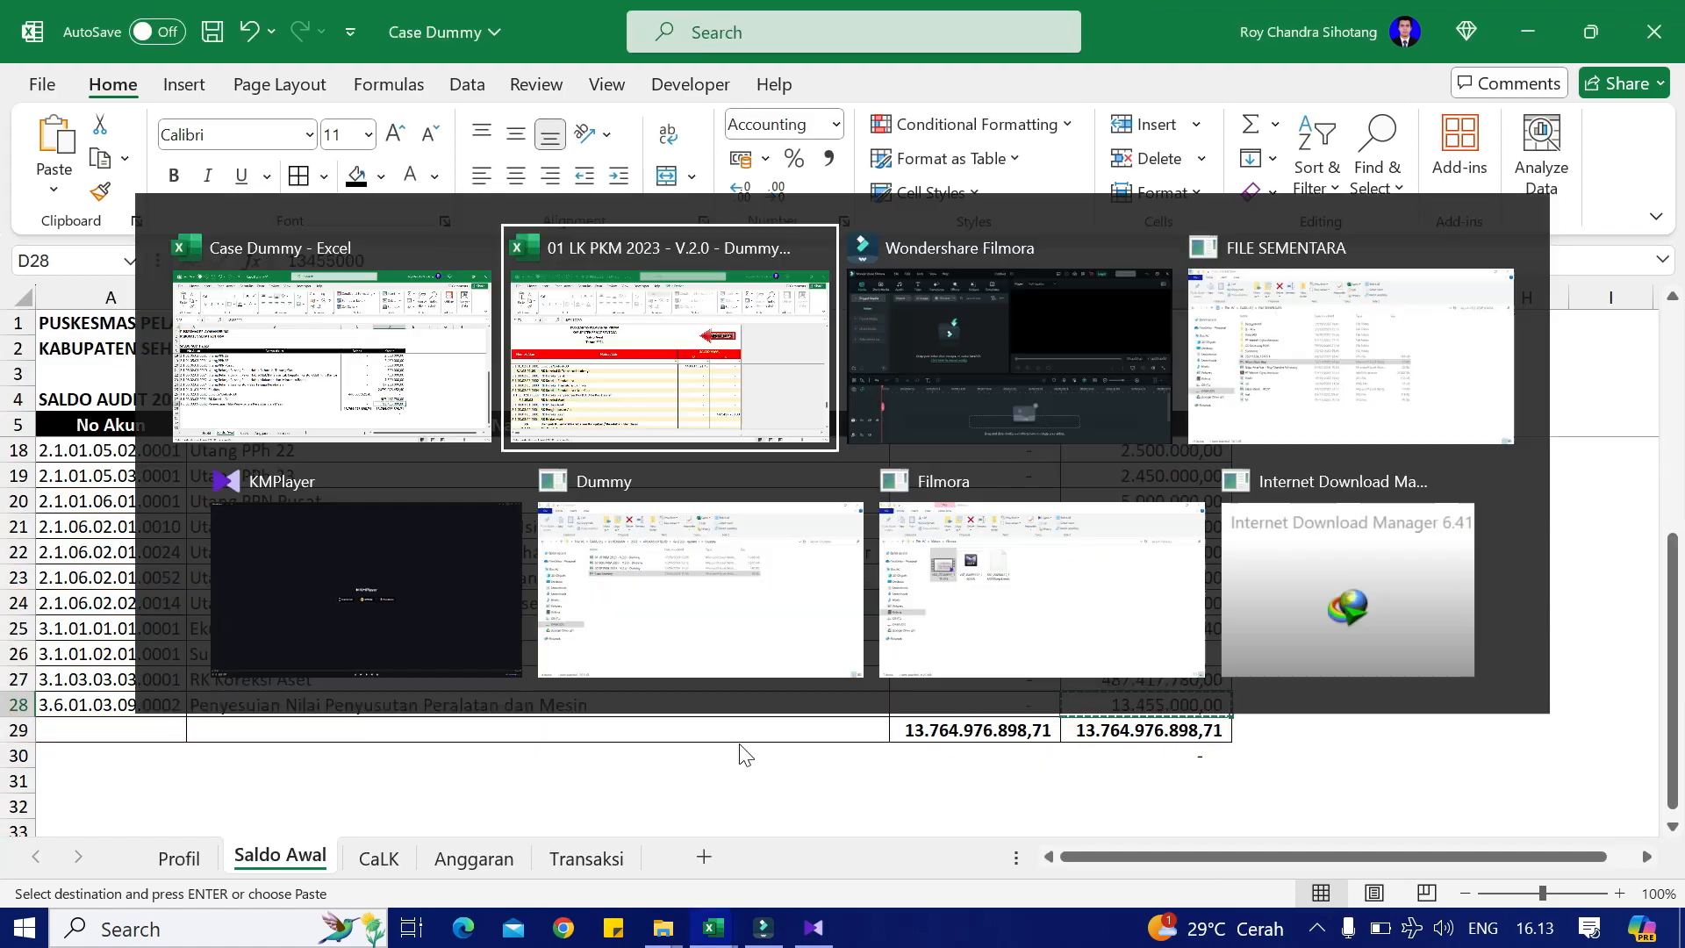
{"action": "scroll", "coordinate": [782, 714], "scroll_direction": "down", "scroll_amount": 3}
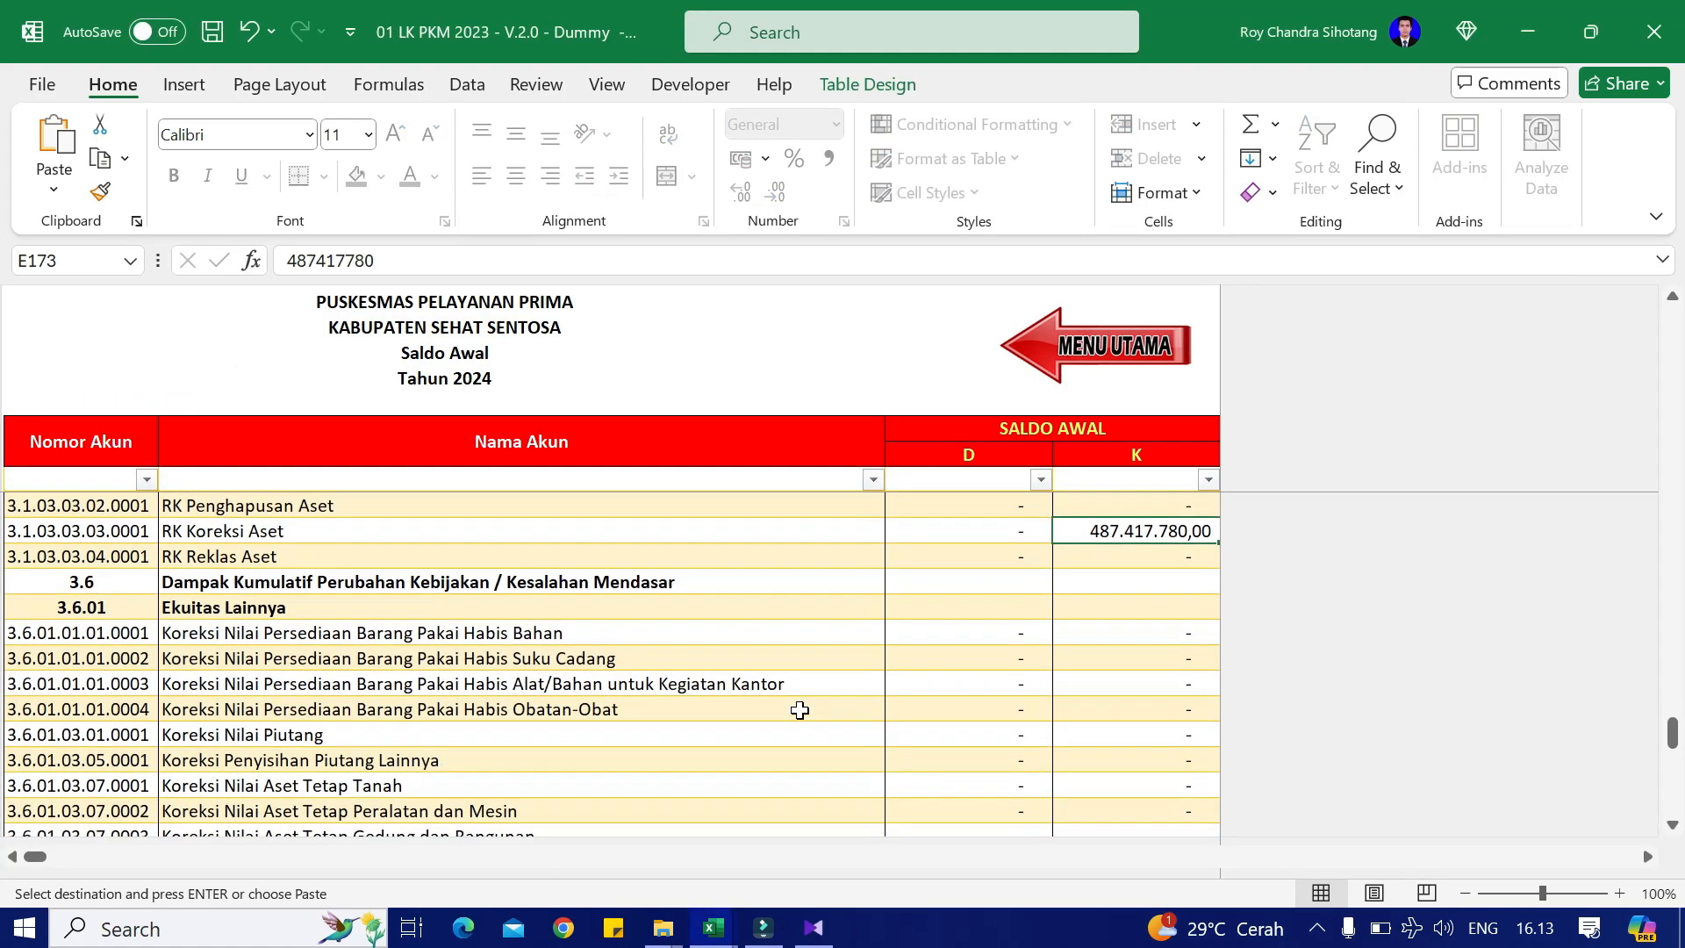
{"action": "scroll", "coordinate": [799, 710], "scroll_direction": "down", "scroll_amount": 4}
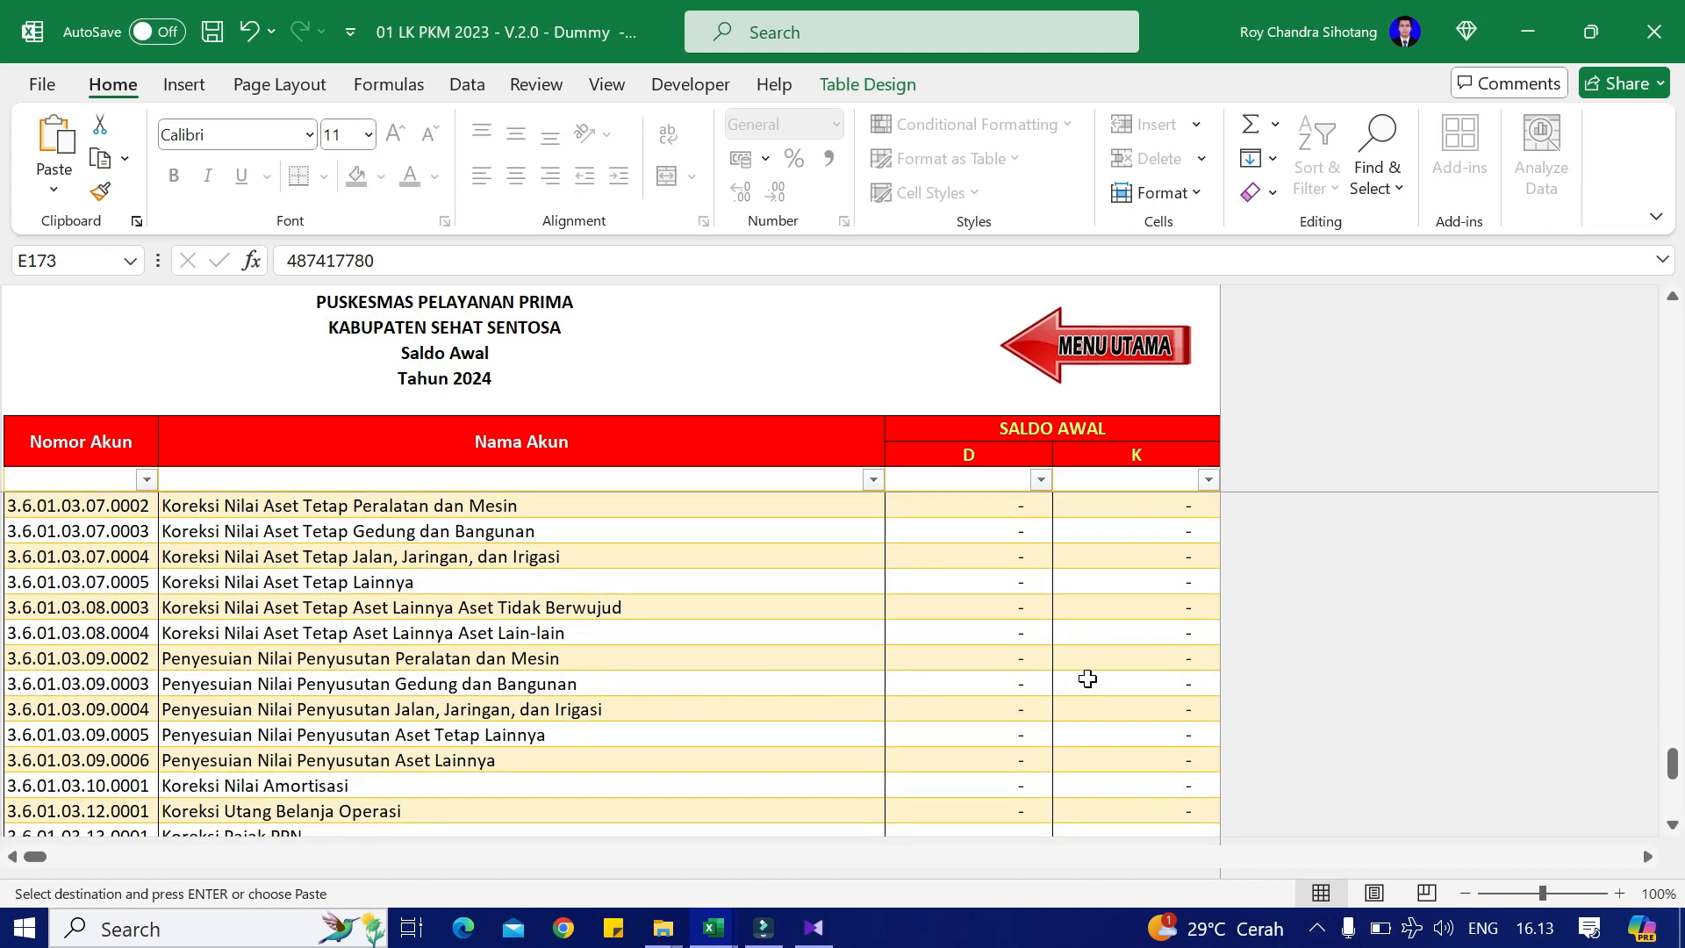
{"action": "right_click", "coordinate": [1155, 665]}
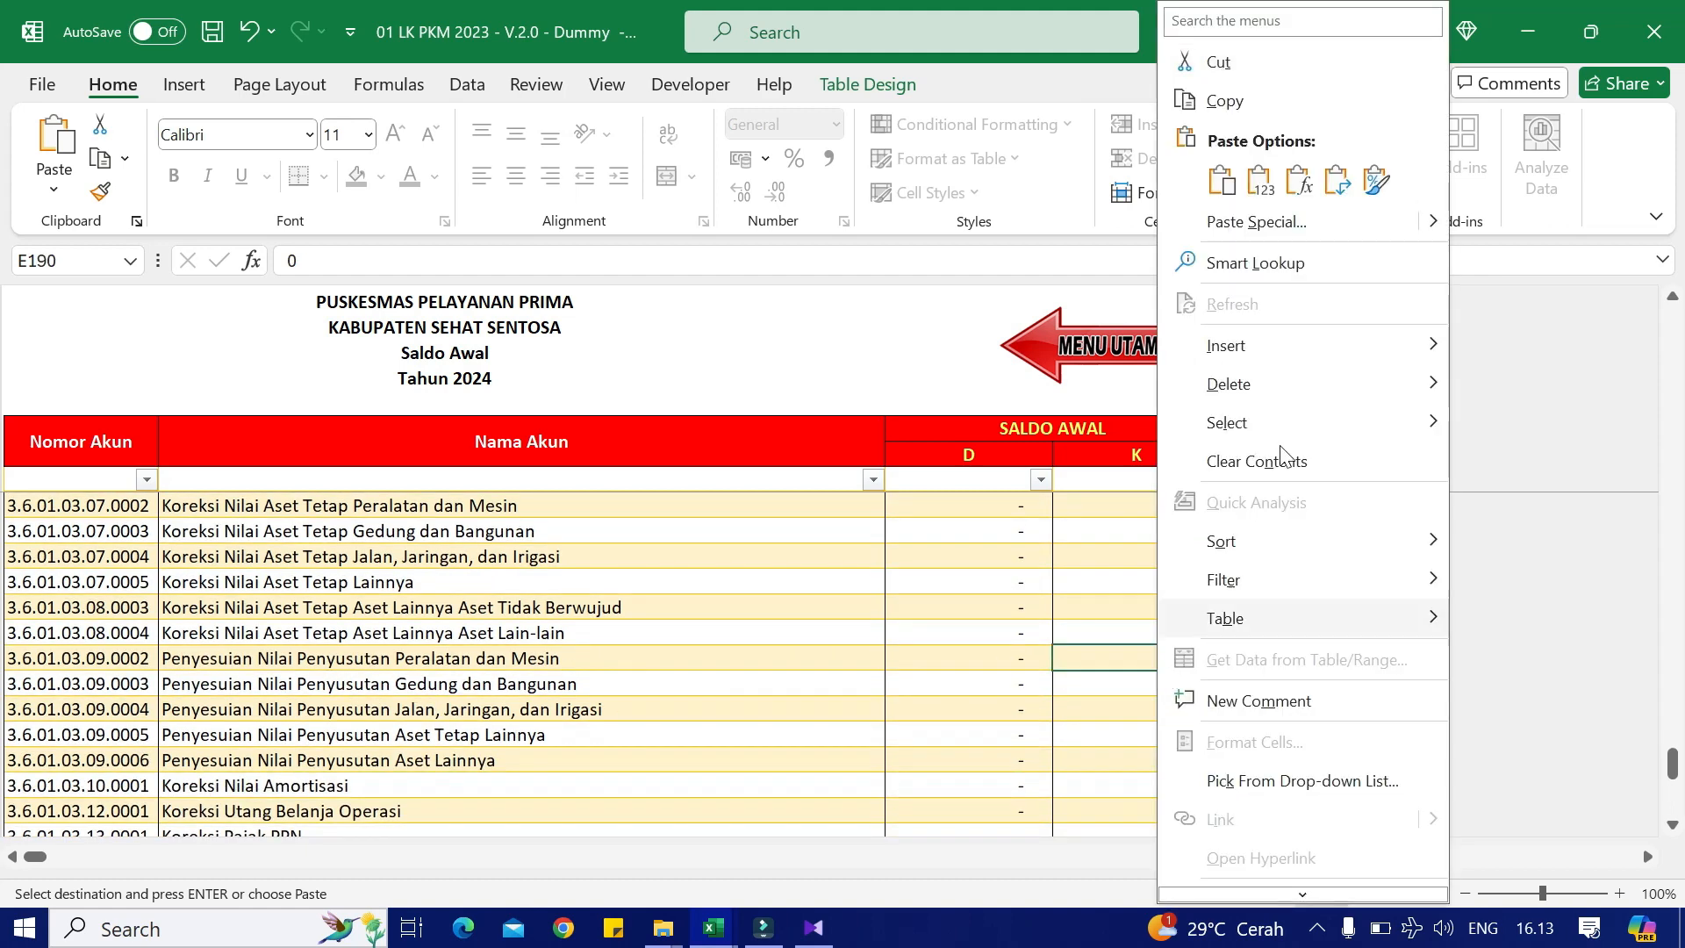
{"action": "left_click", "coordinate": [1250, 186]}
{"action": "key", "text": "alt+Tab"}
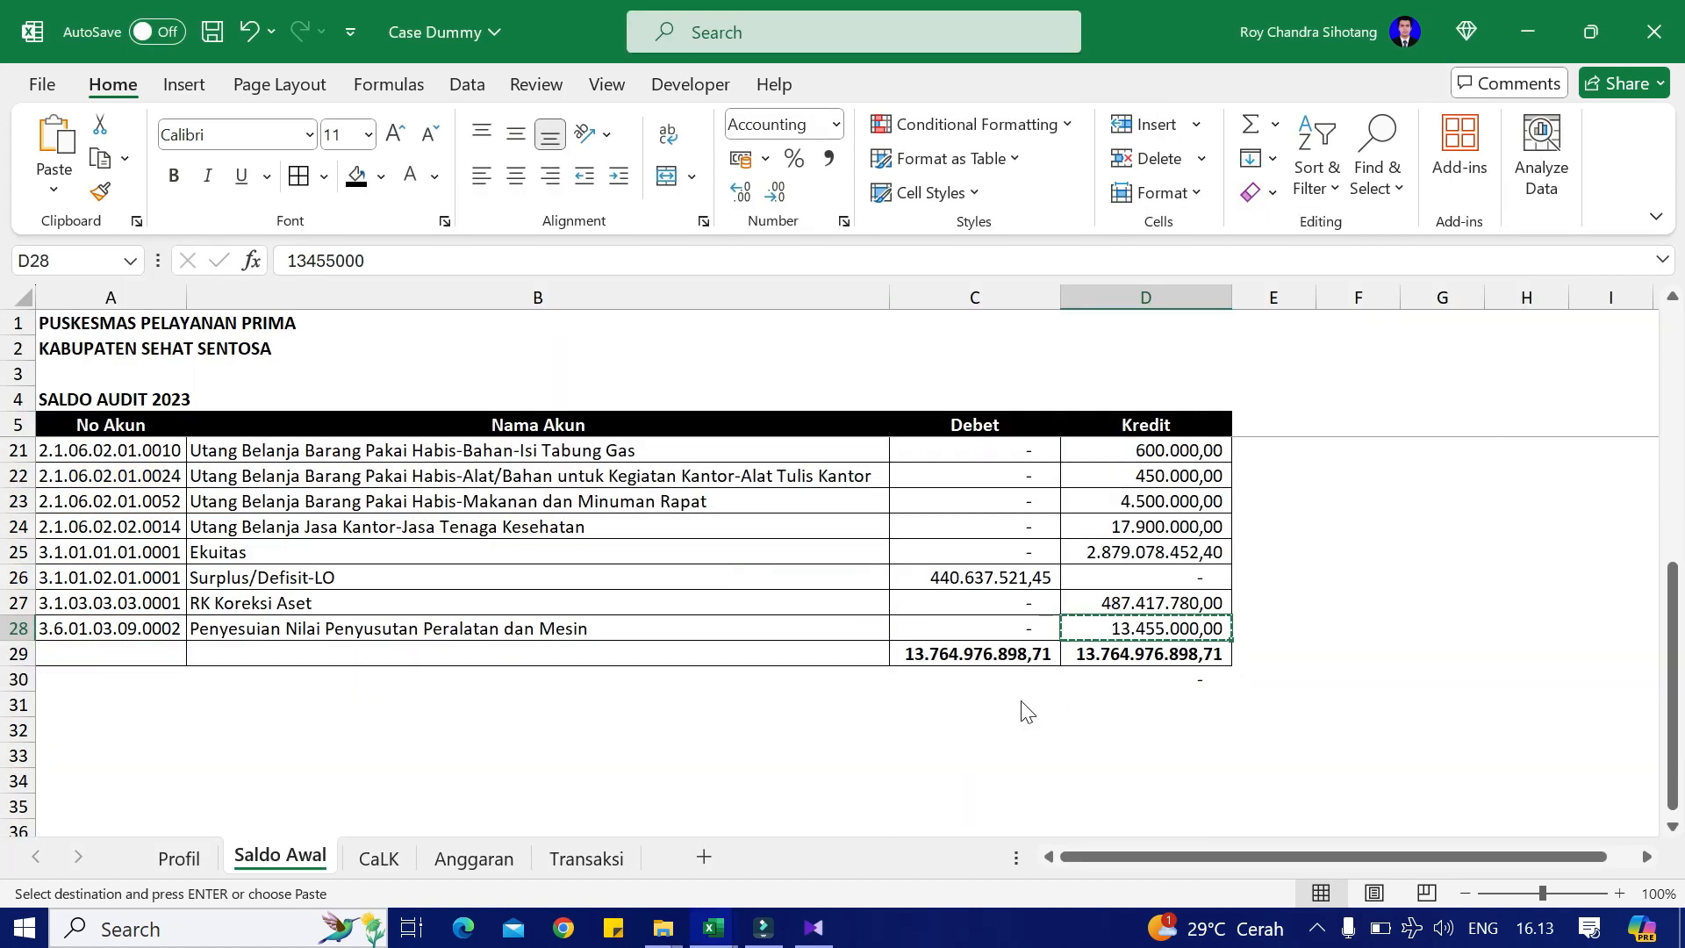
{"action": "key", "text": "alt+Tab"}
{"action": "scroll", "coordinate": [1015, 624], "scroll_direction": "down", "scroll_amount": 5}
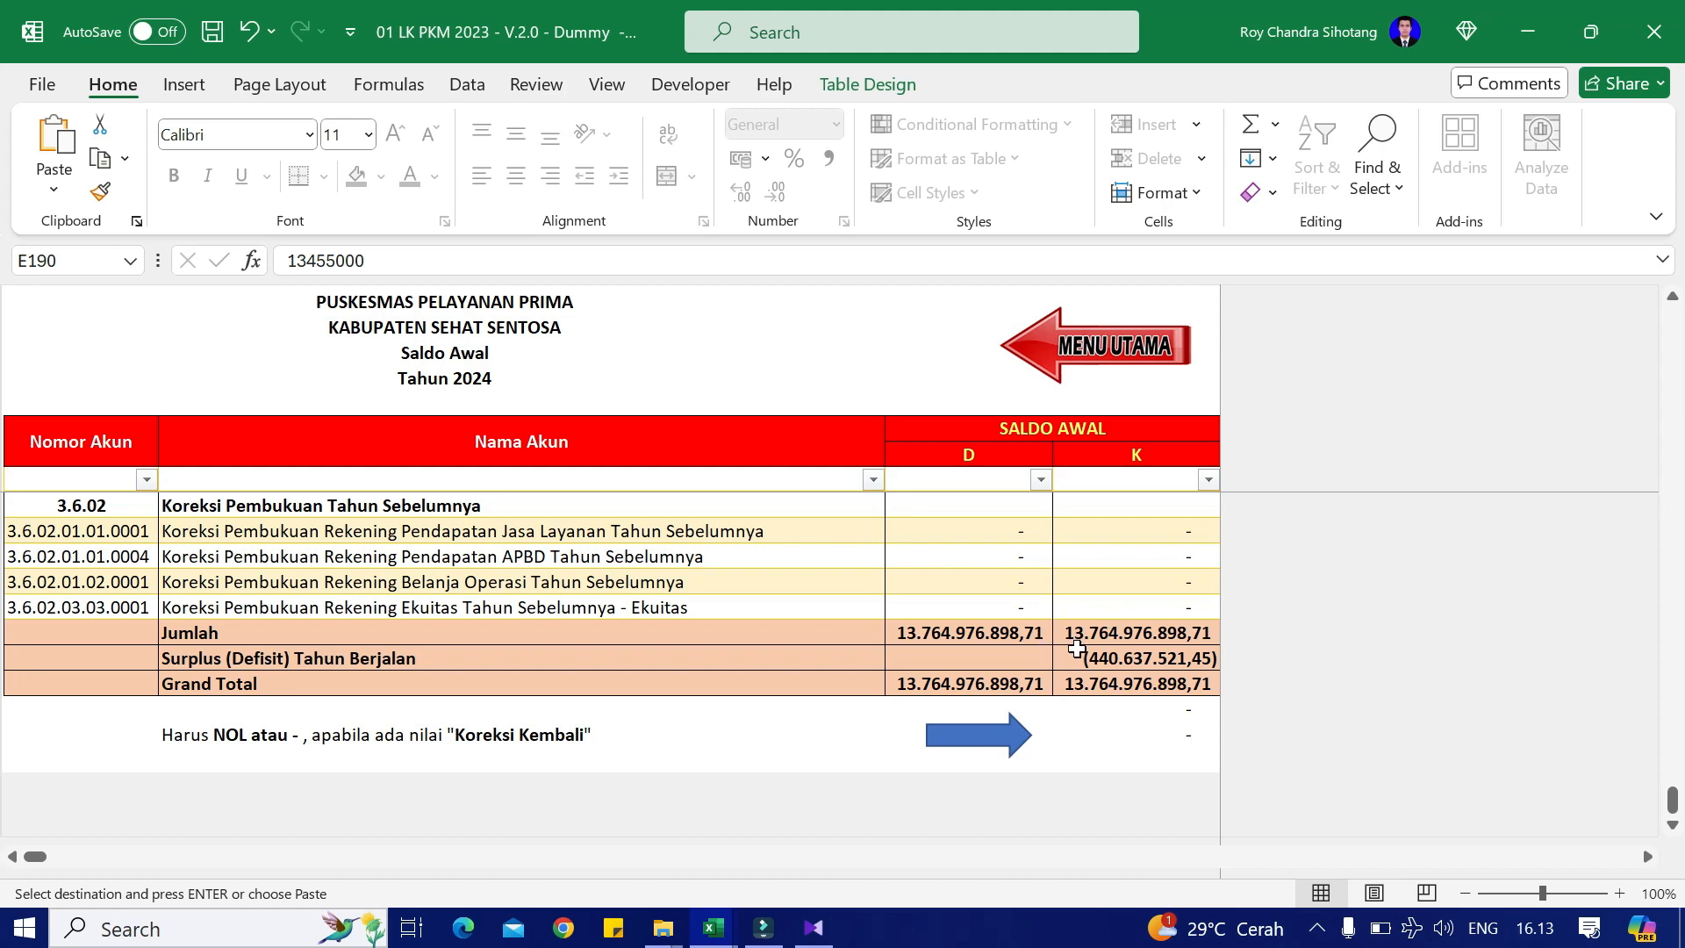
{"action": "scroll", "coordinate": [1077, 654], "scroll_direction": "up", "scroll_amount": 20}
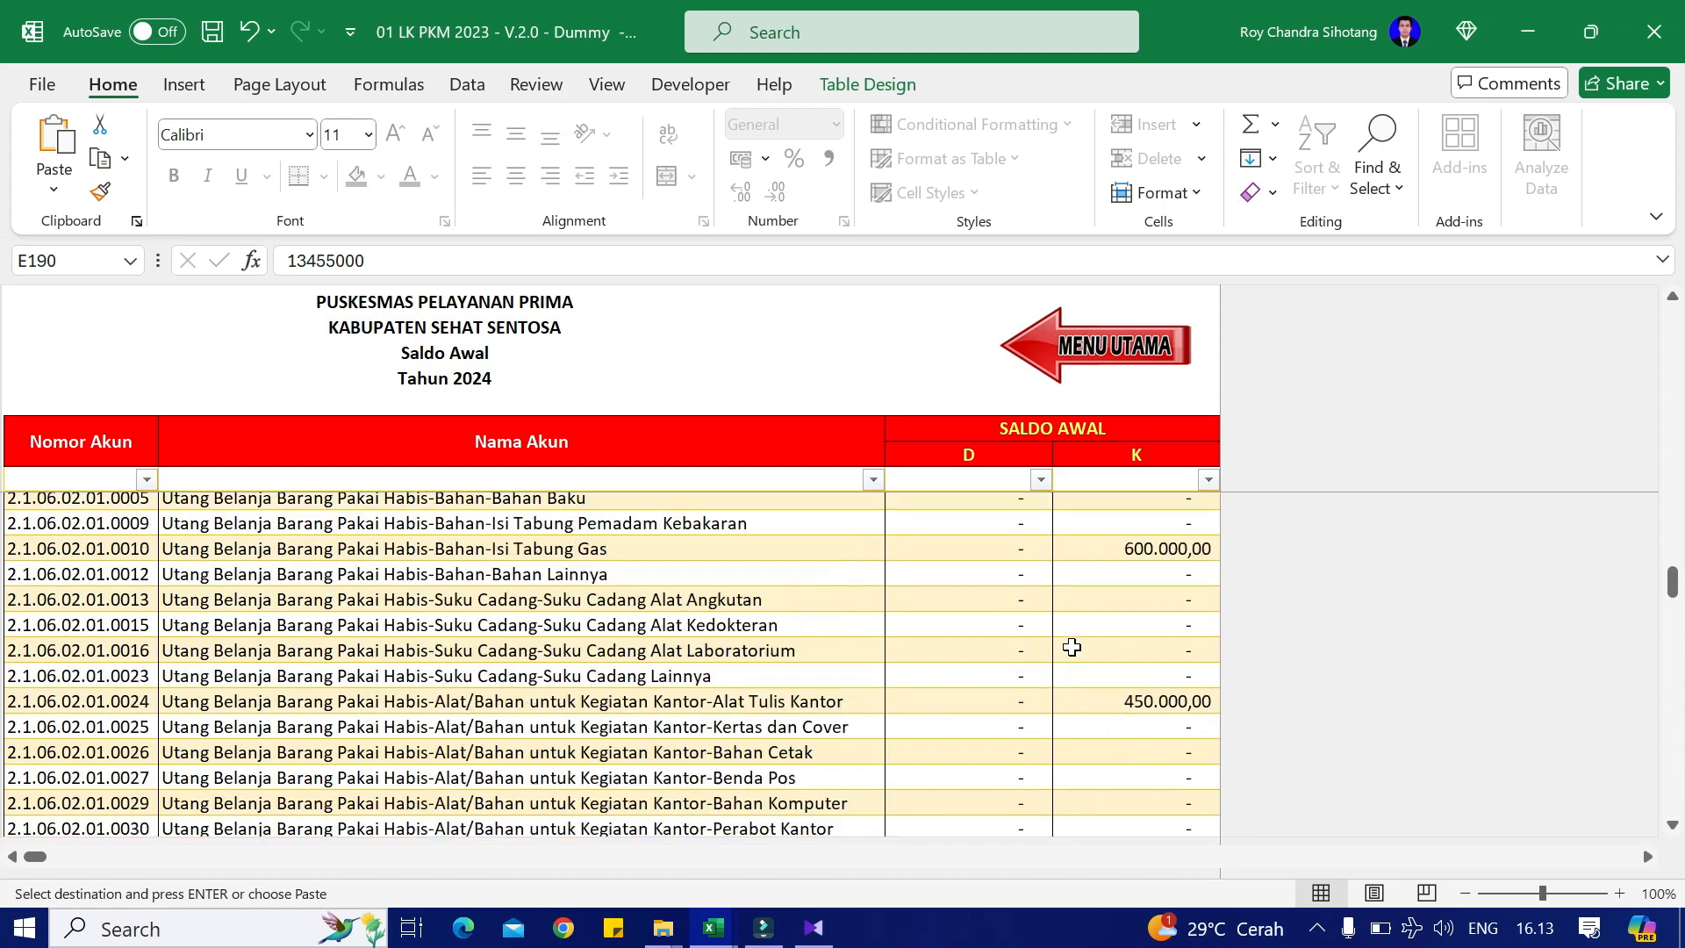
{"action": "scroll", "coordinate": [1072, 647], "scroll_direction": "up", "scroll_amount": 20}
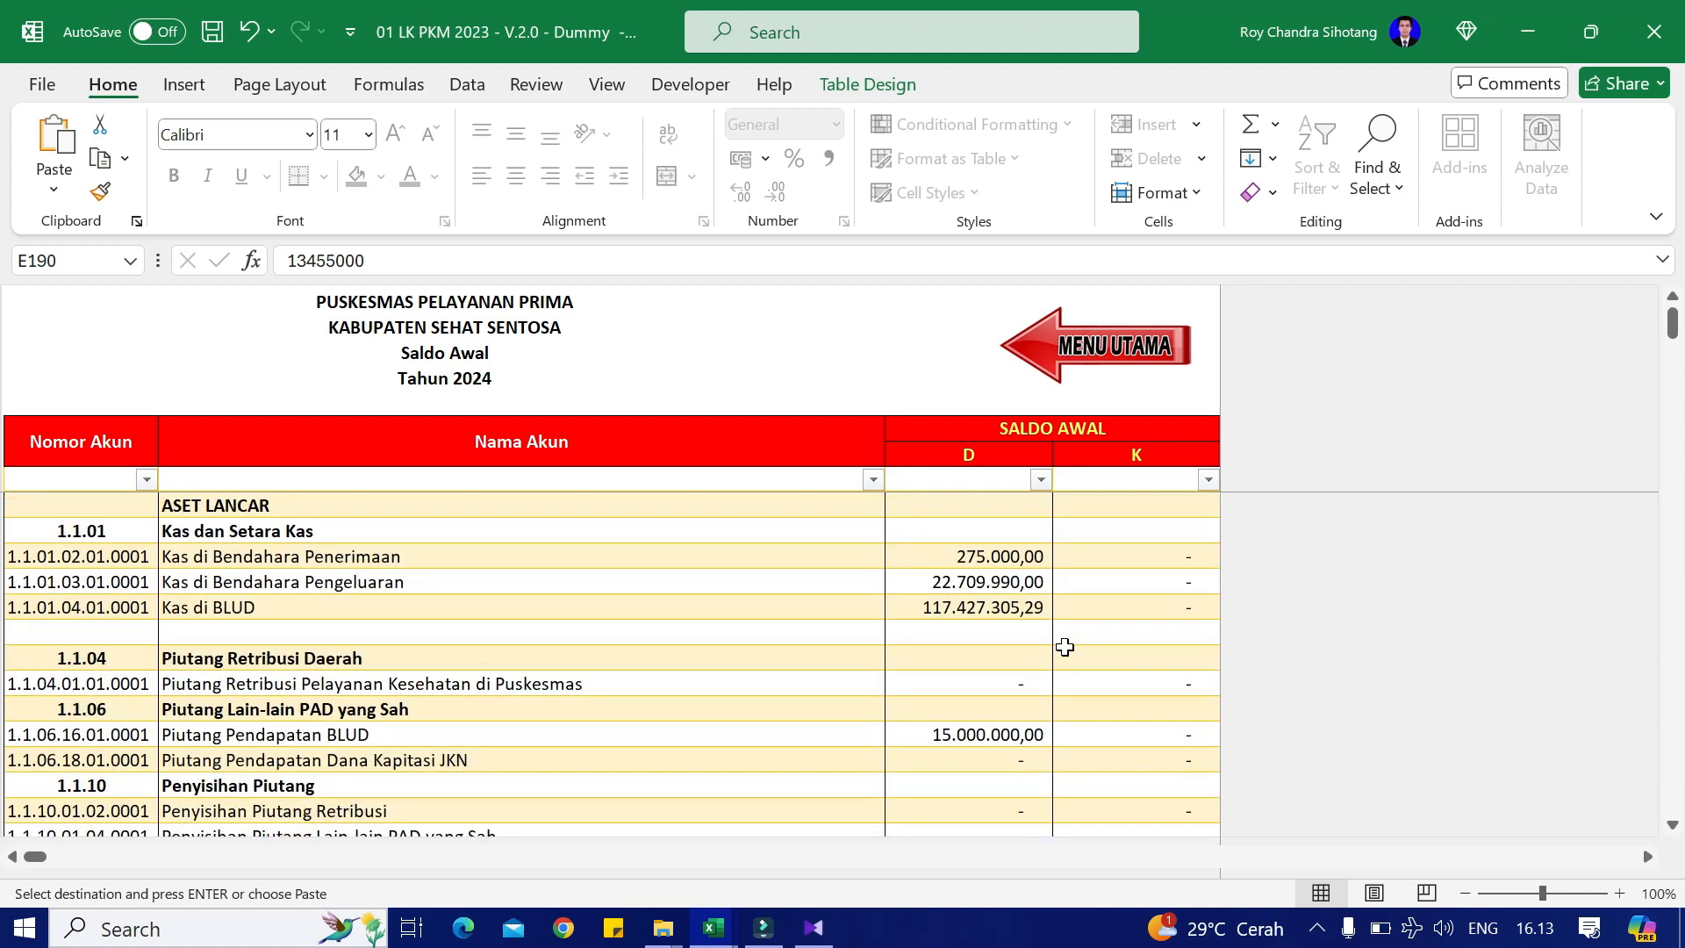
{"action": "key", "text": "alt+Tab"}
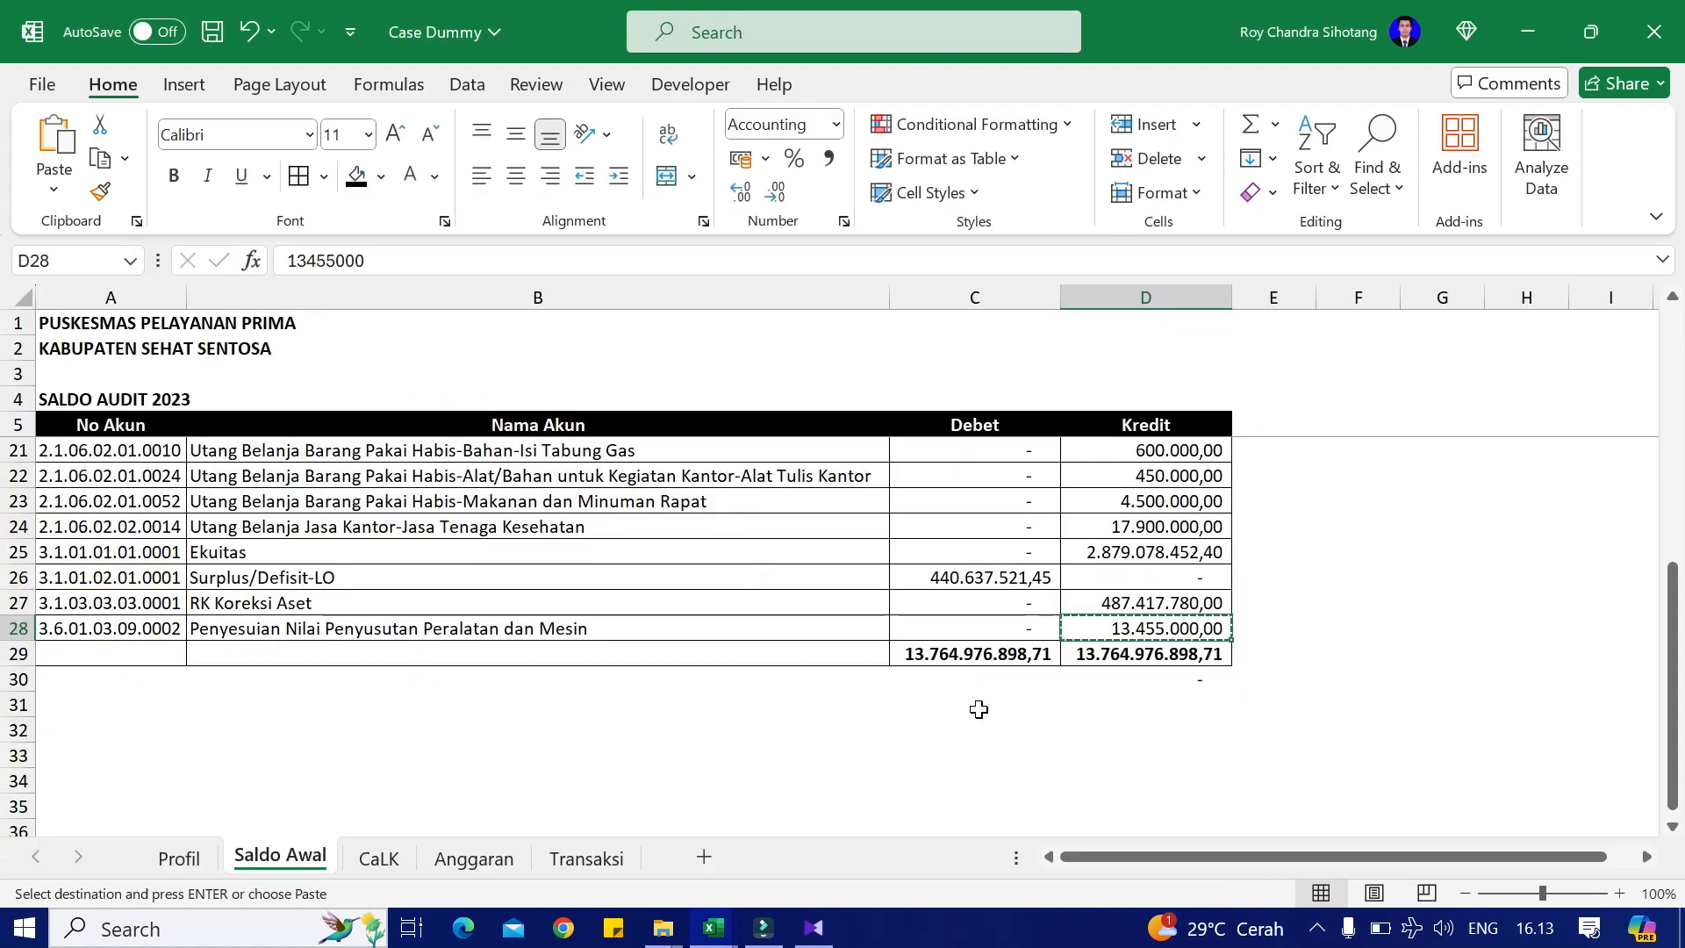
{"action": "scroll", "coordinate": [991, 707], "scroll_direction": "up", "scroll_amount": 5}
{"action": "key", "text": "alt+Tab"}
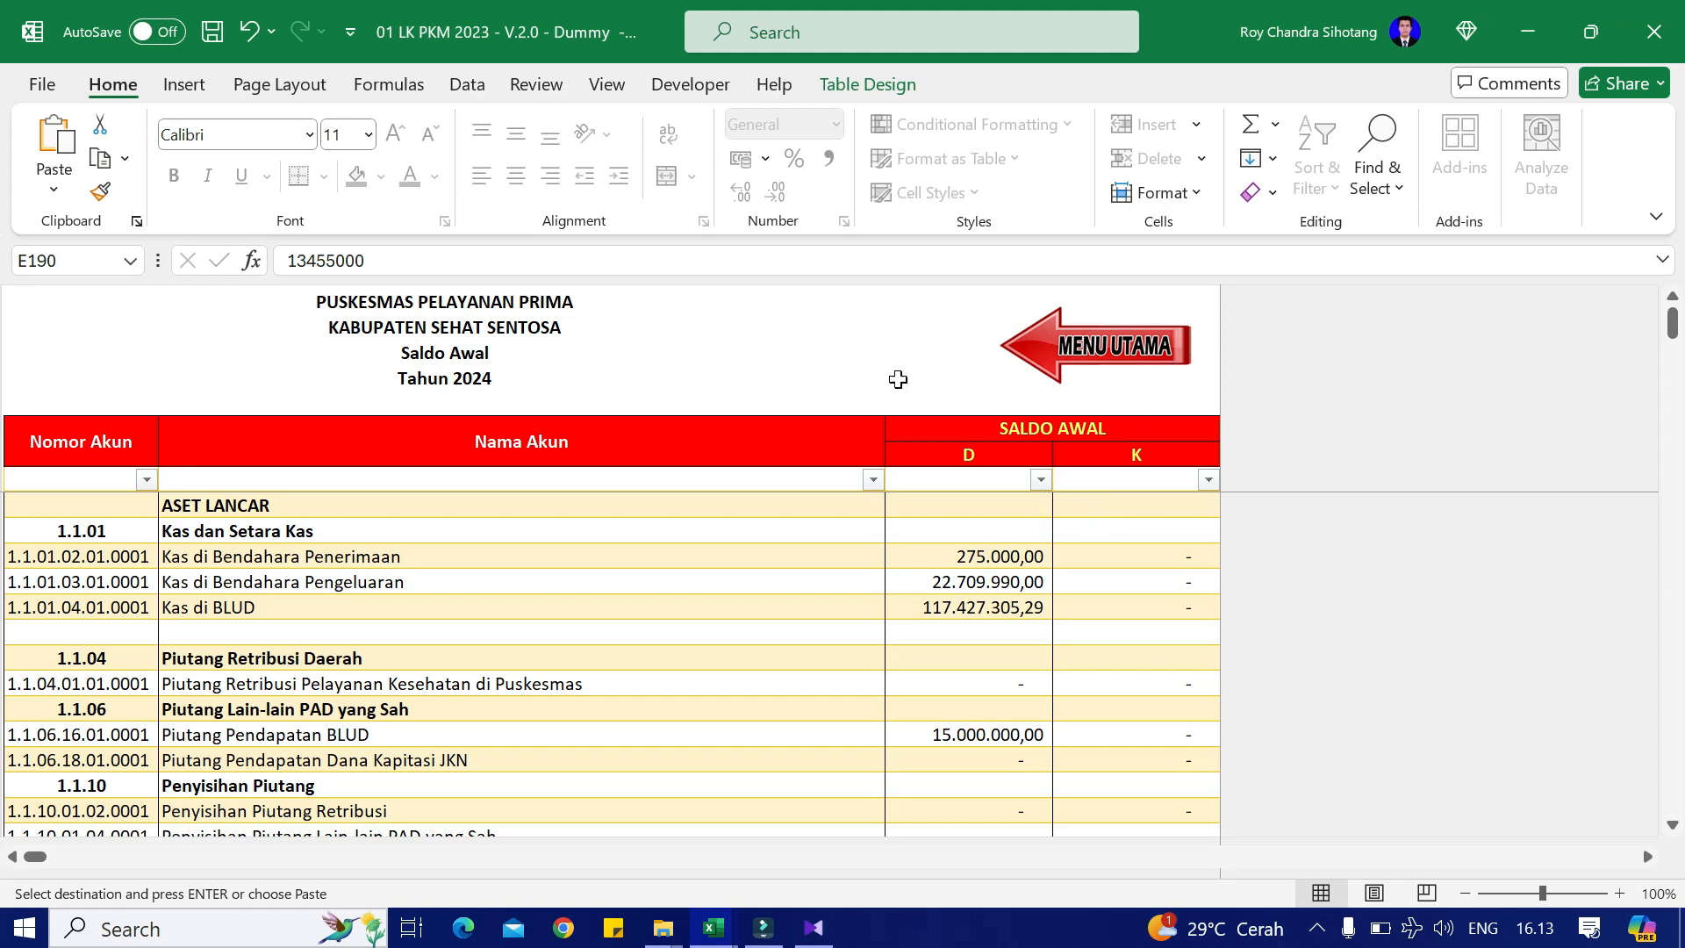
Step: Go from MENU UTAMA through Catatan Atas Laporan Keuangan to the KEUANGAN notes' PENDAPATAN section
{"action": "left_click", "coordinate": [1123, 355]}
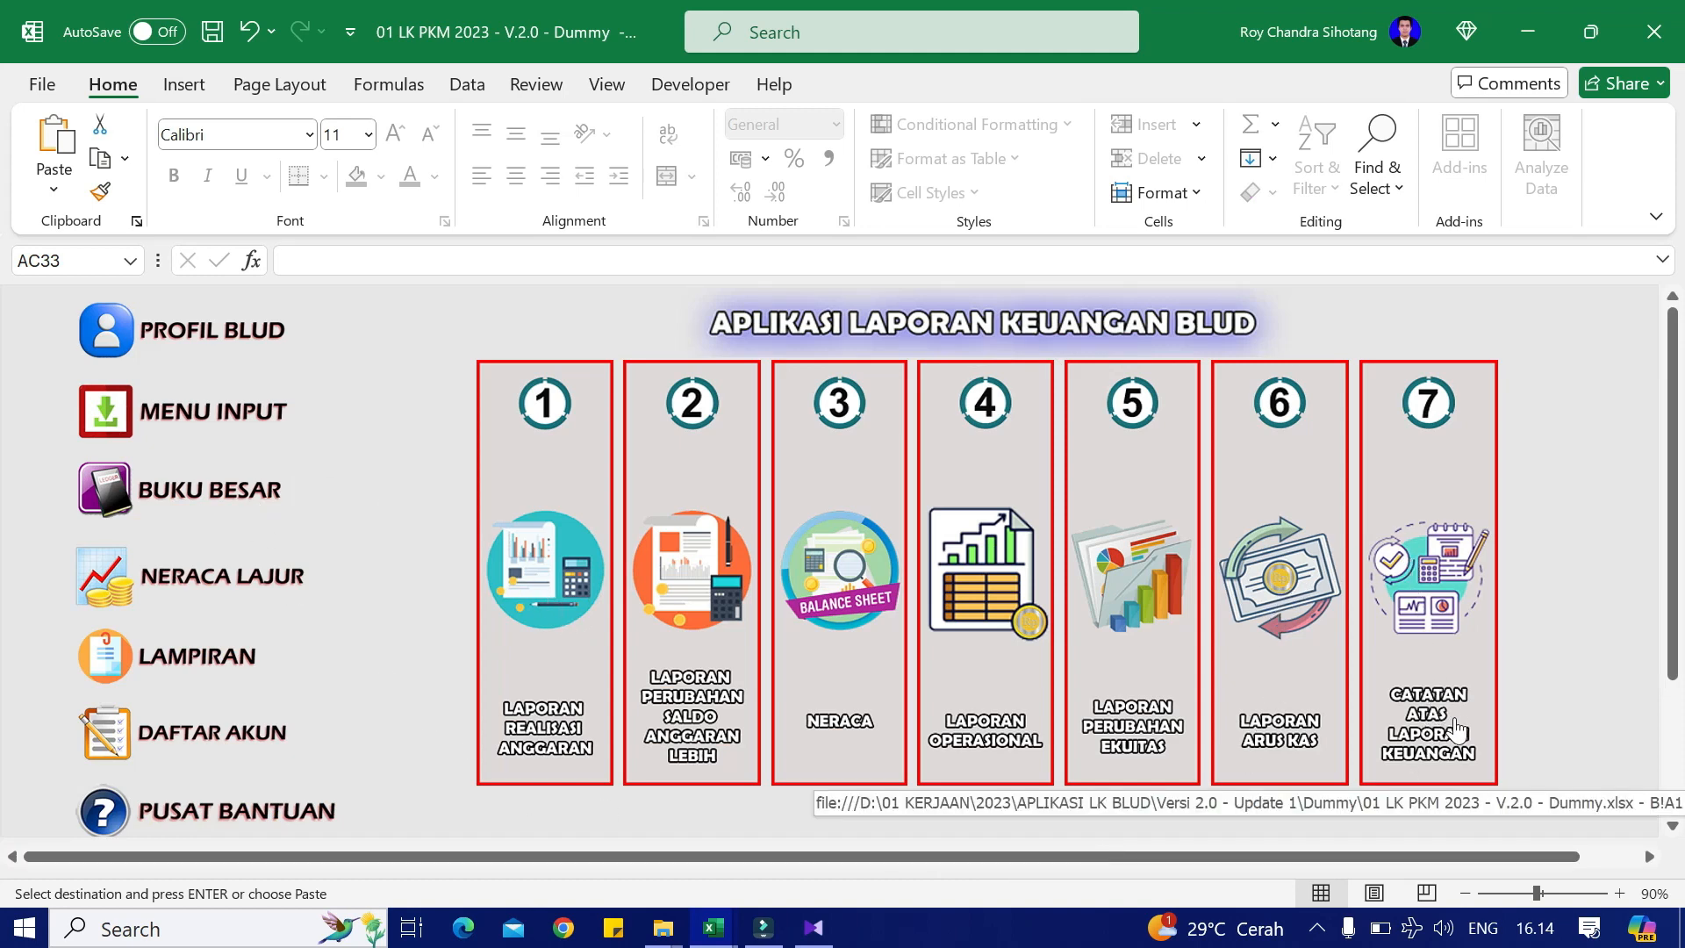
{"action": "left_click", "coordinate": [1414, 558]}
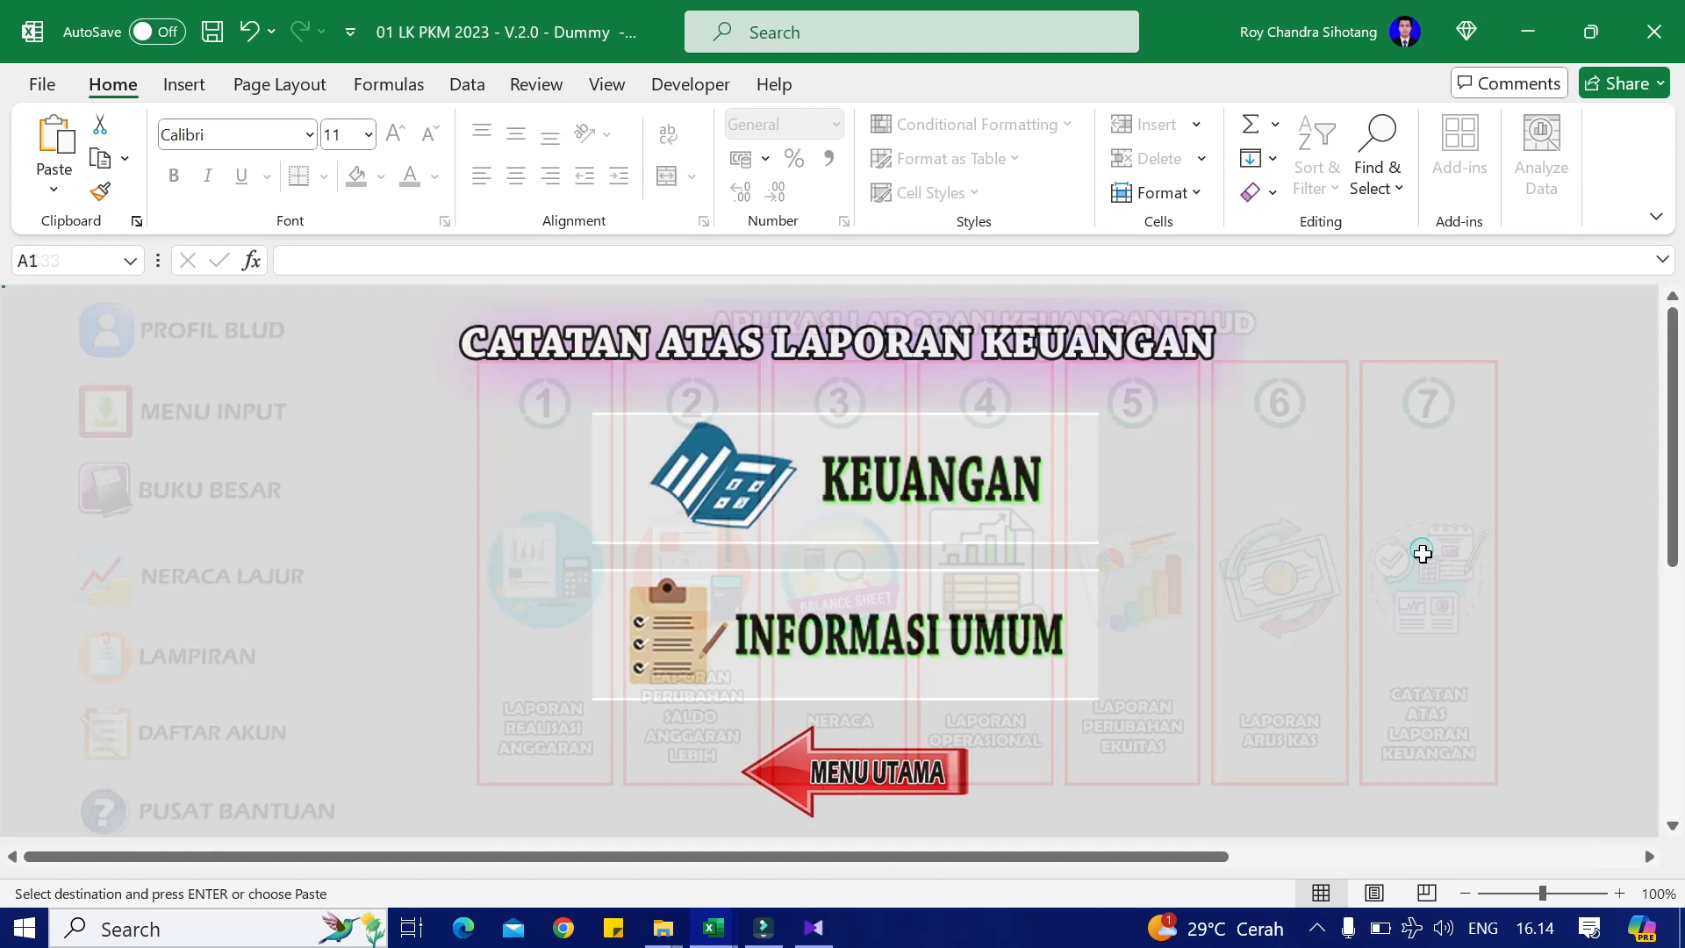
{"action": "left_click", "coordinate": [869, 480]}
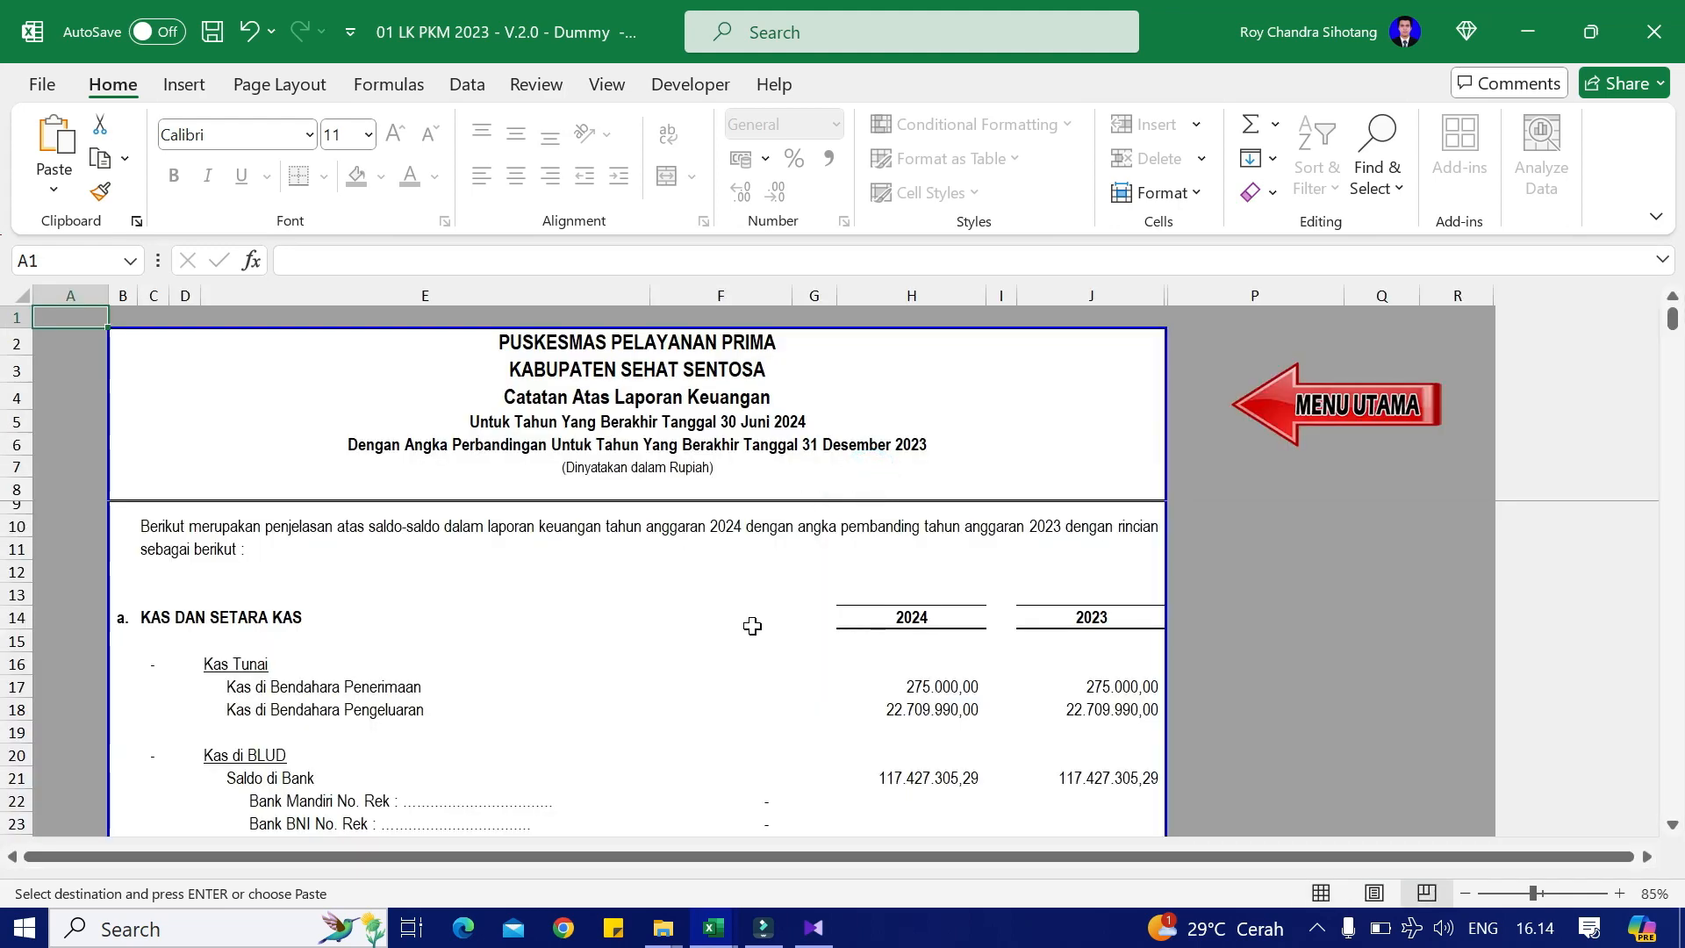
{"action": "scroll", "coordinate": [980, 707], "scroll_direction": "down", "scroll_amount": 1}
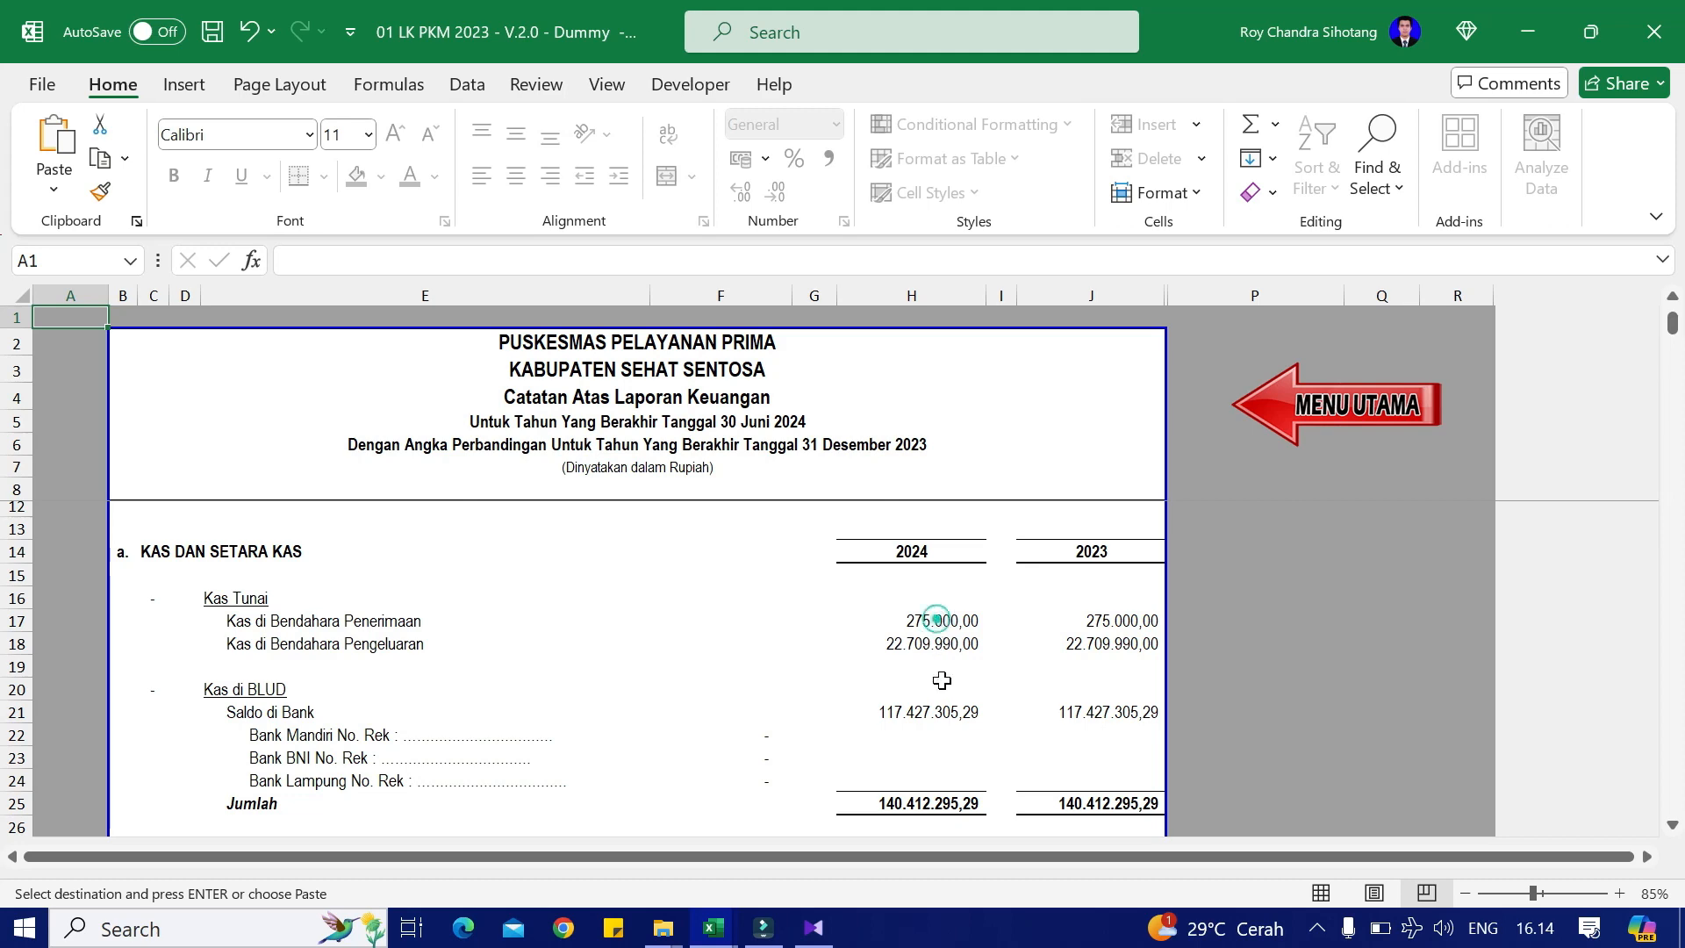
{"action": "scroll", "coordinate": [939, 715], "scroll_direction": "down", "scroll_amount": 2}
{"action": "scroll", "coordinate": [1071, 654], "scroll_direction": "down", "scroll_amount": 1}
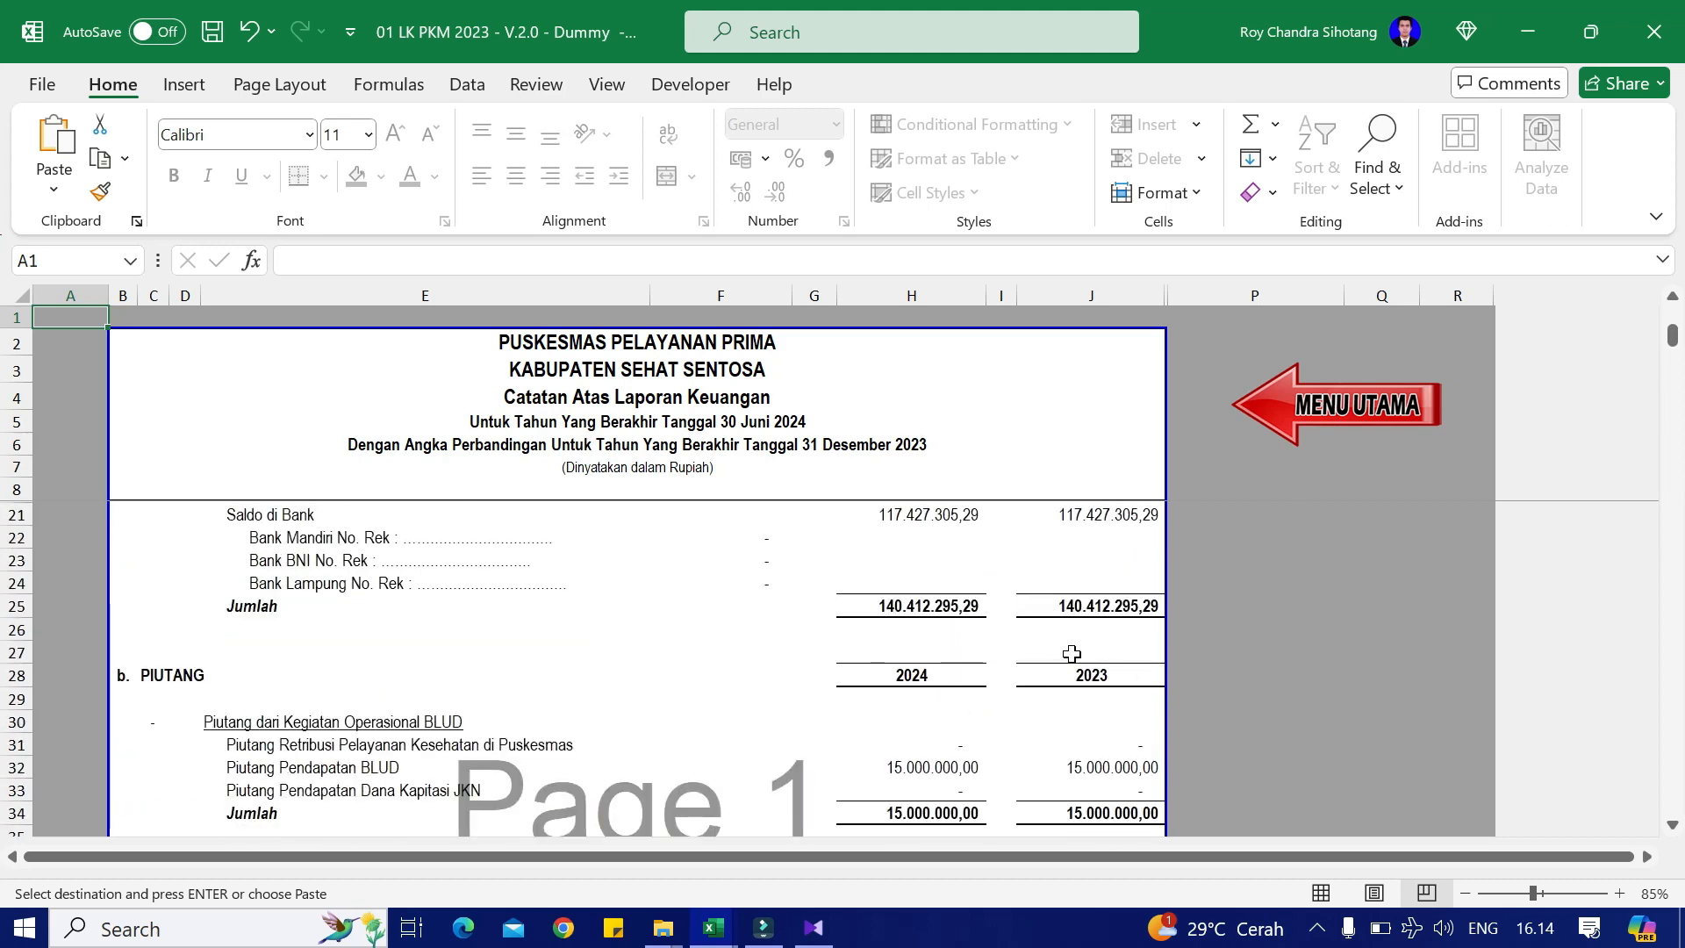
{"action": "scroll", "coordinate": [884, 719], "scroll_direction": "down", "scroll_amount": 6}
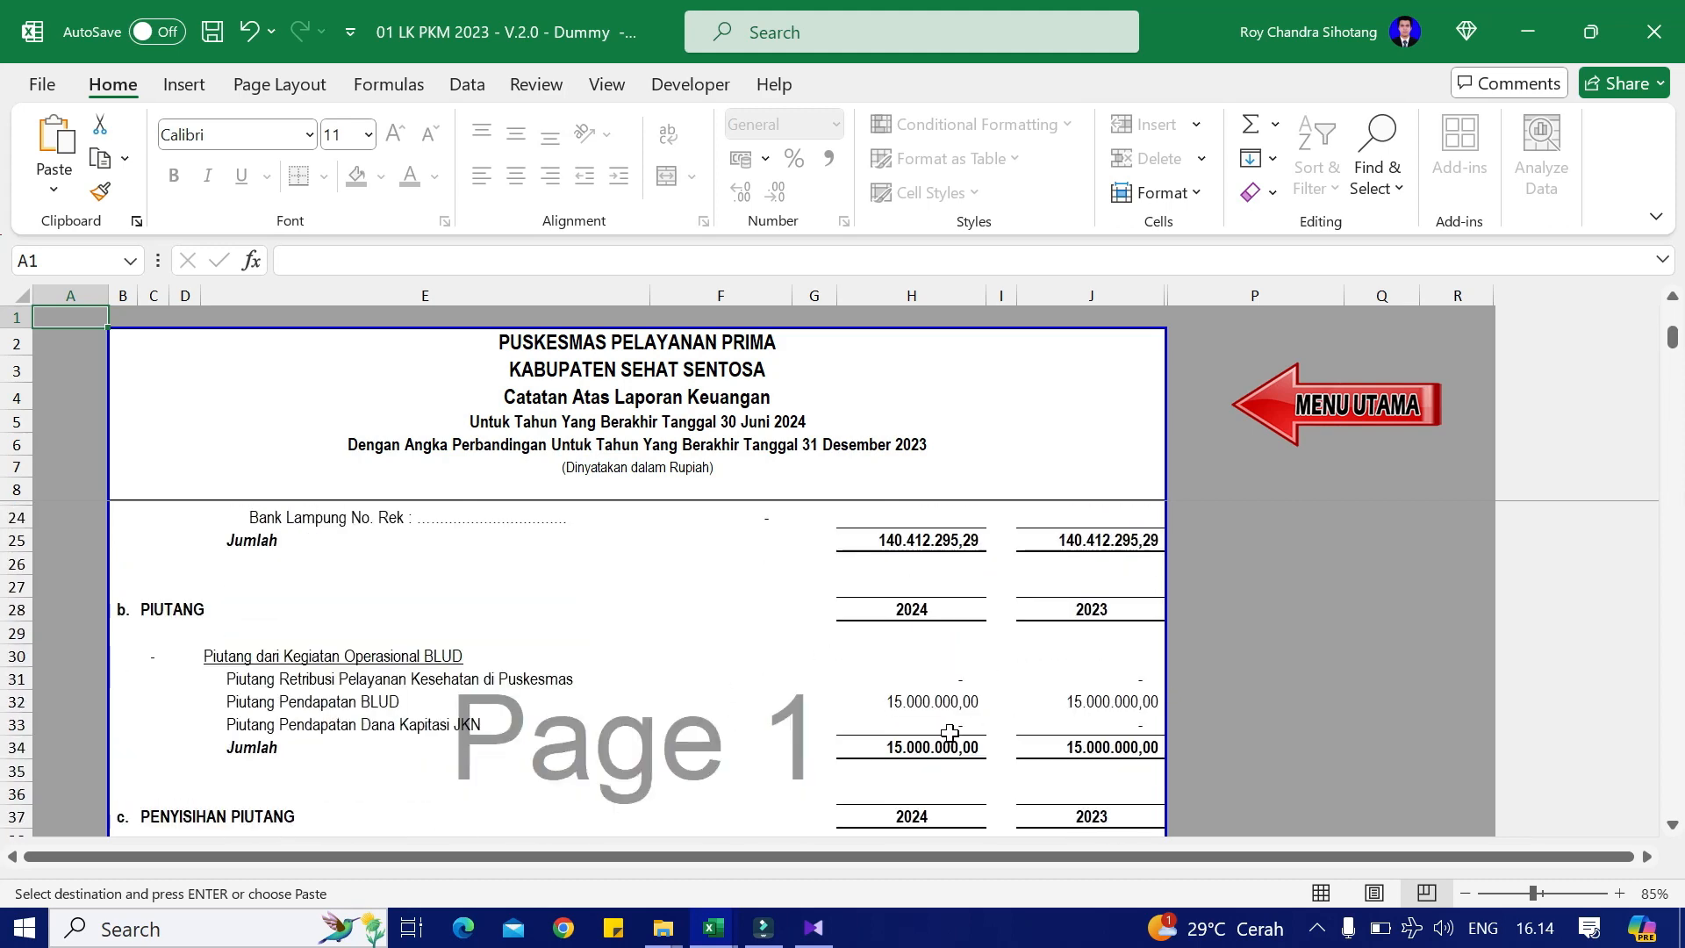
{"action": "scroll", "coordinate": [979, 719], "scroll_direction": "down", "scroll_amount": 14}
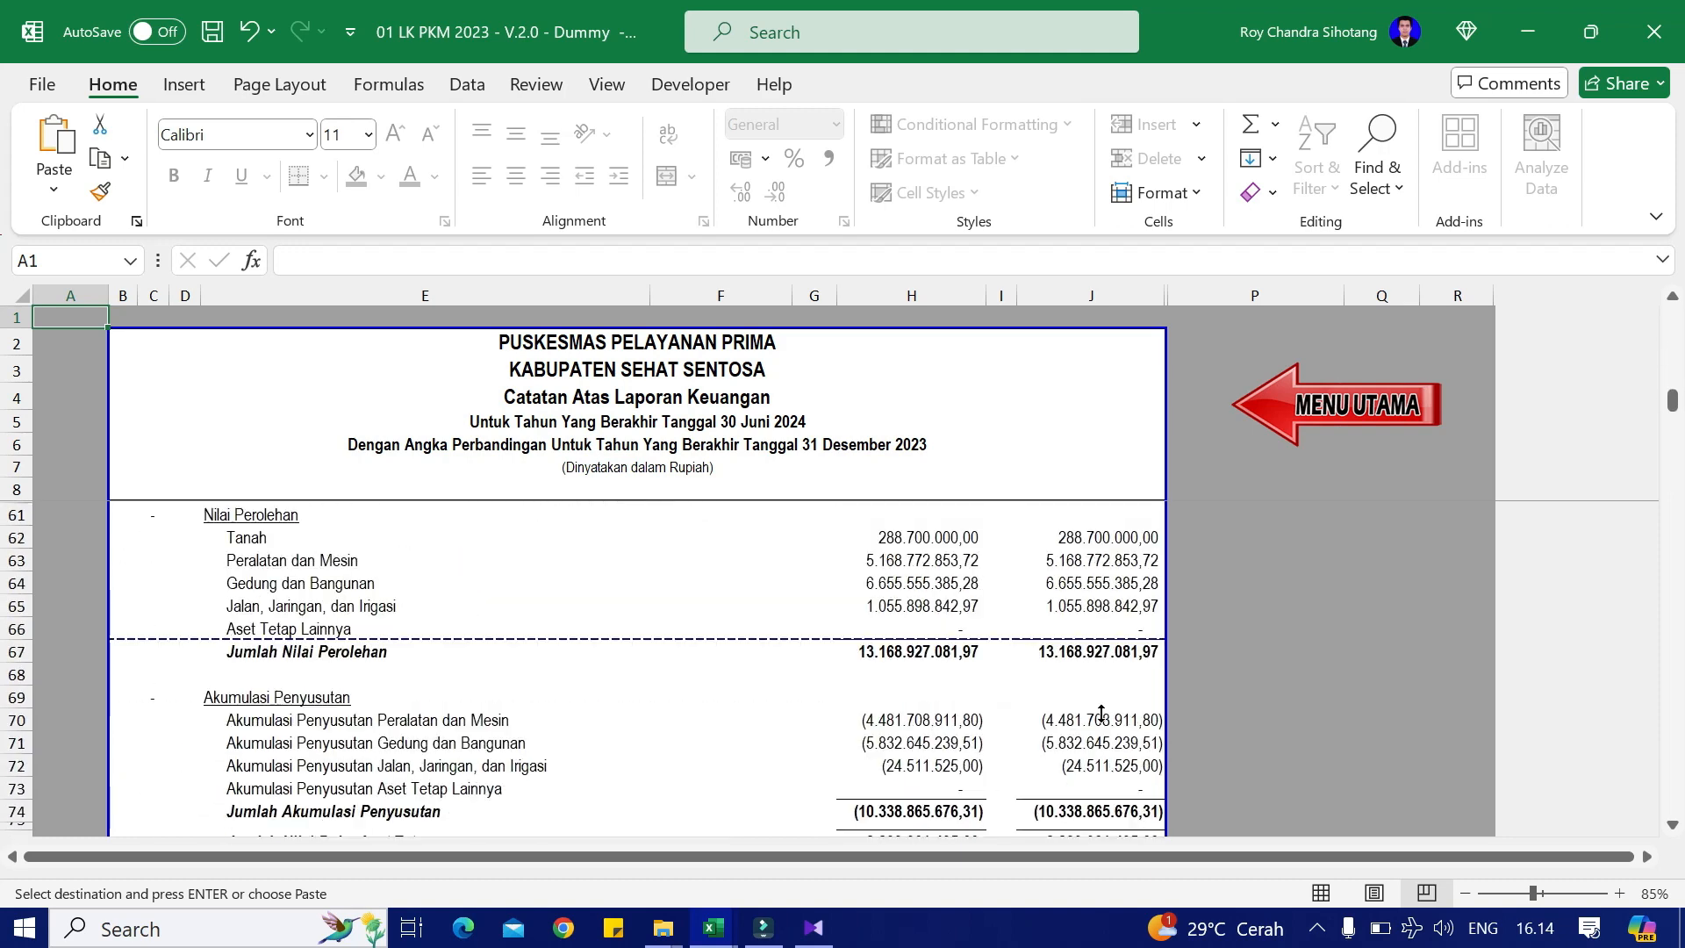
{"action": "scroll", "coordinate": [1086, 718], "scroll_direction": "down", "scroll_amount": 8}
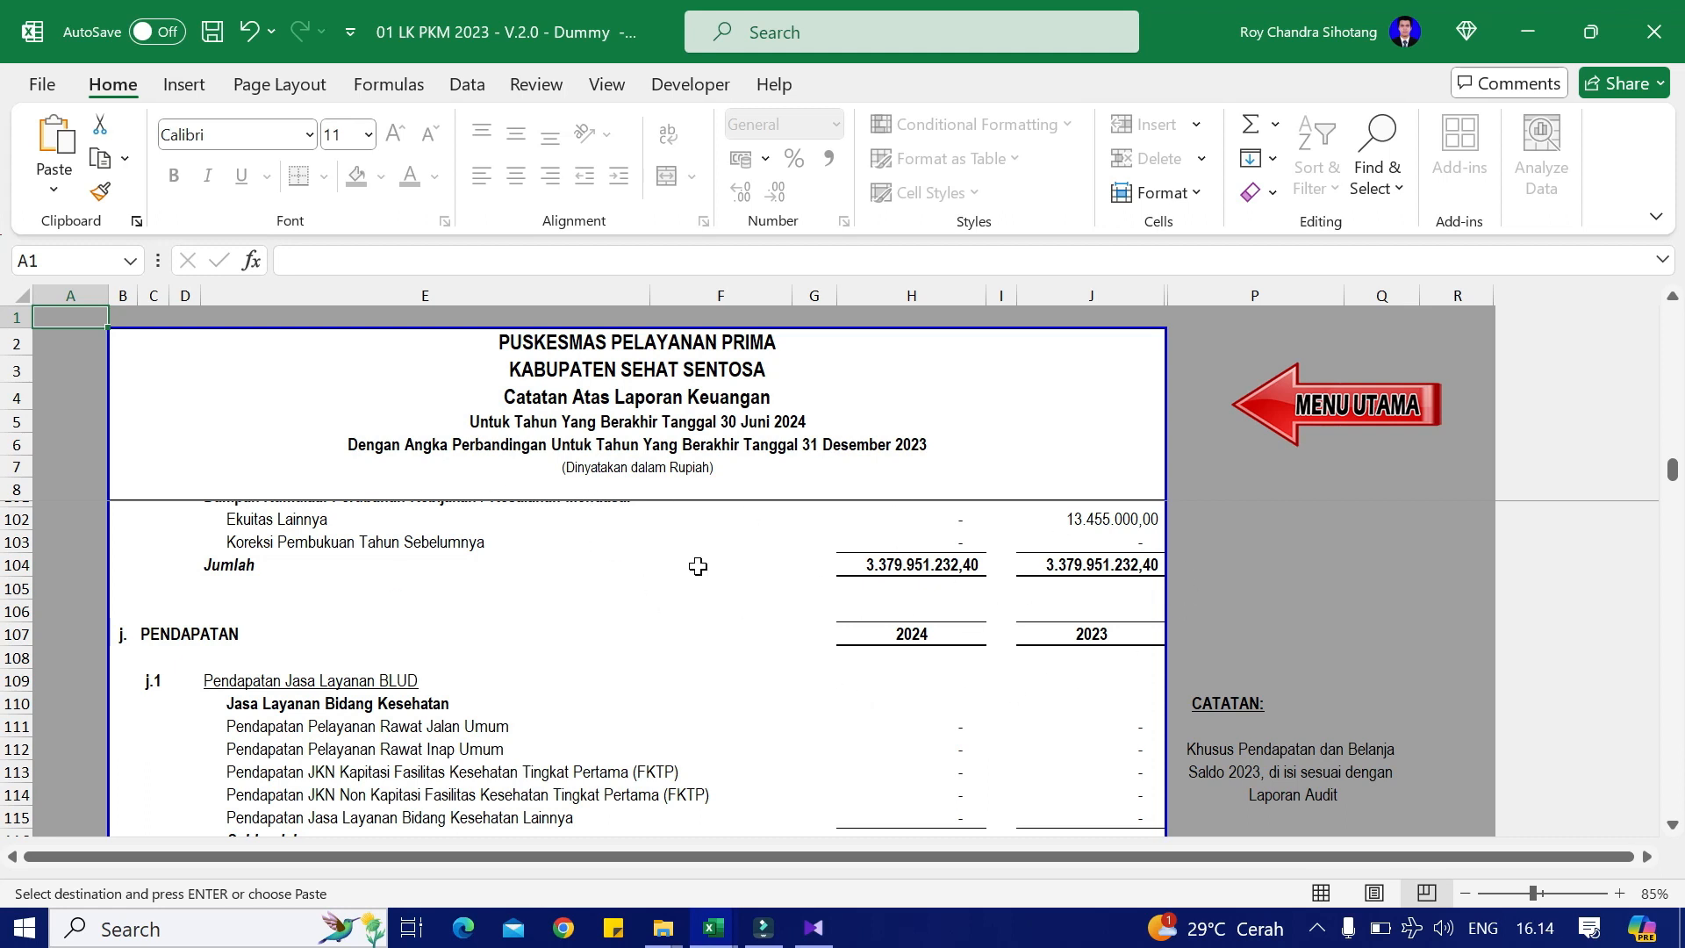
{"action": "scroll", "coordinate": [441, 691], "scroll_direction": "down", "scroll_amount": 1}
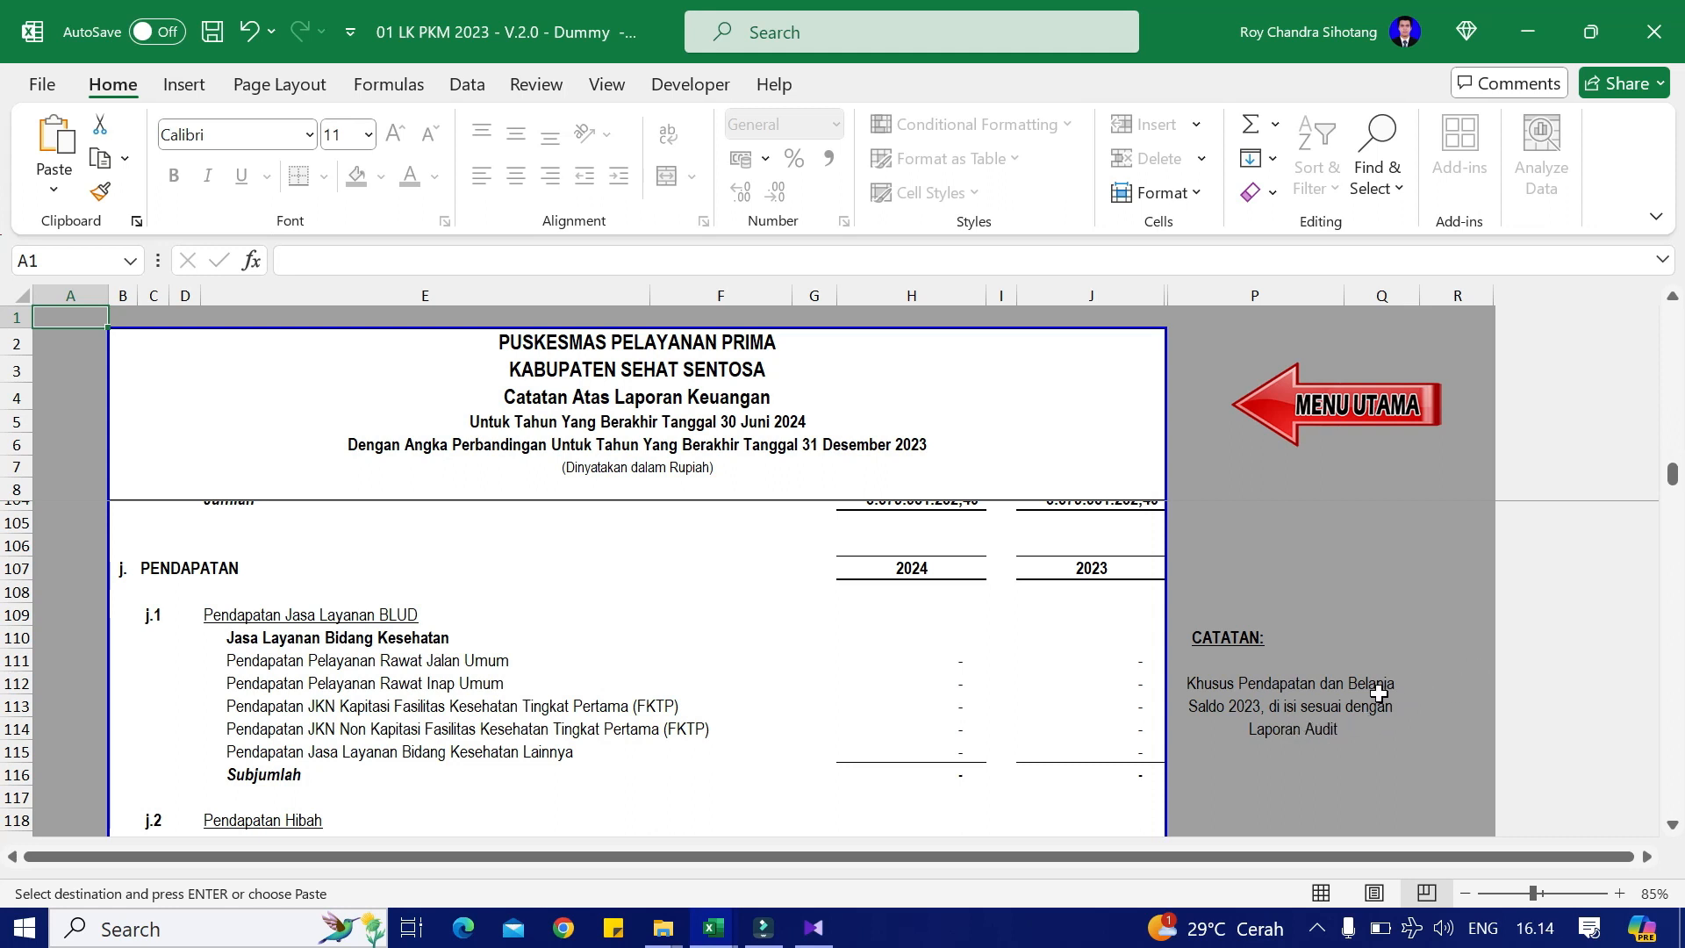
Step: Check the 2023 revenue cells in the notes, then switch to the Case Dummy audit workbook
{"action": "left_click", "coordinate": [1081, 680]}
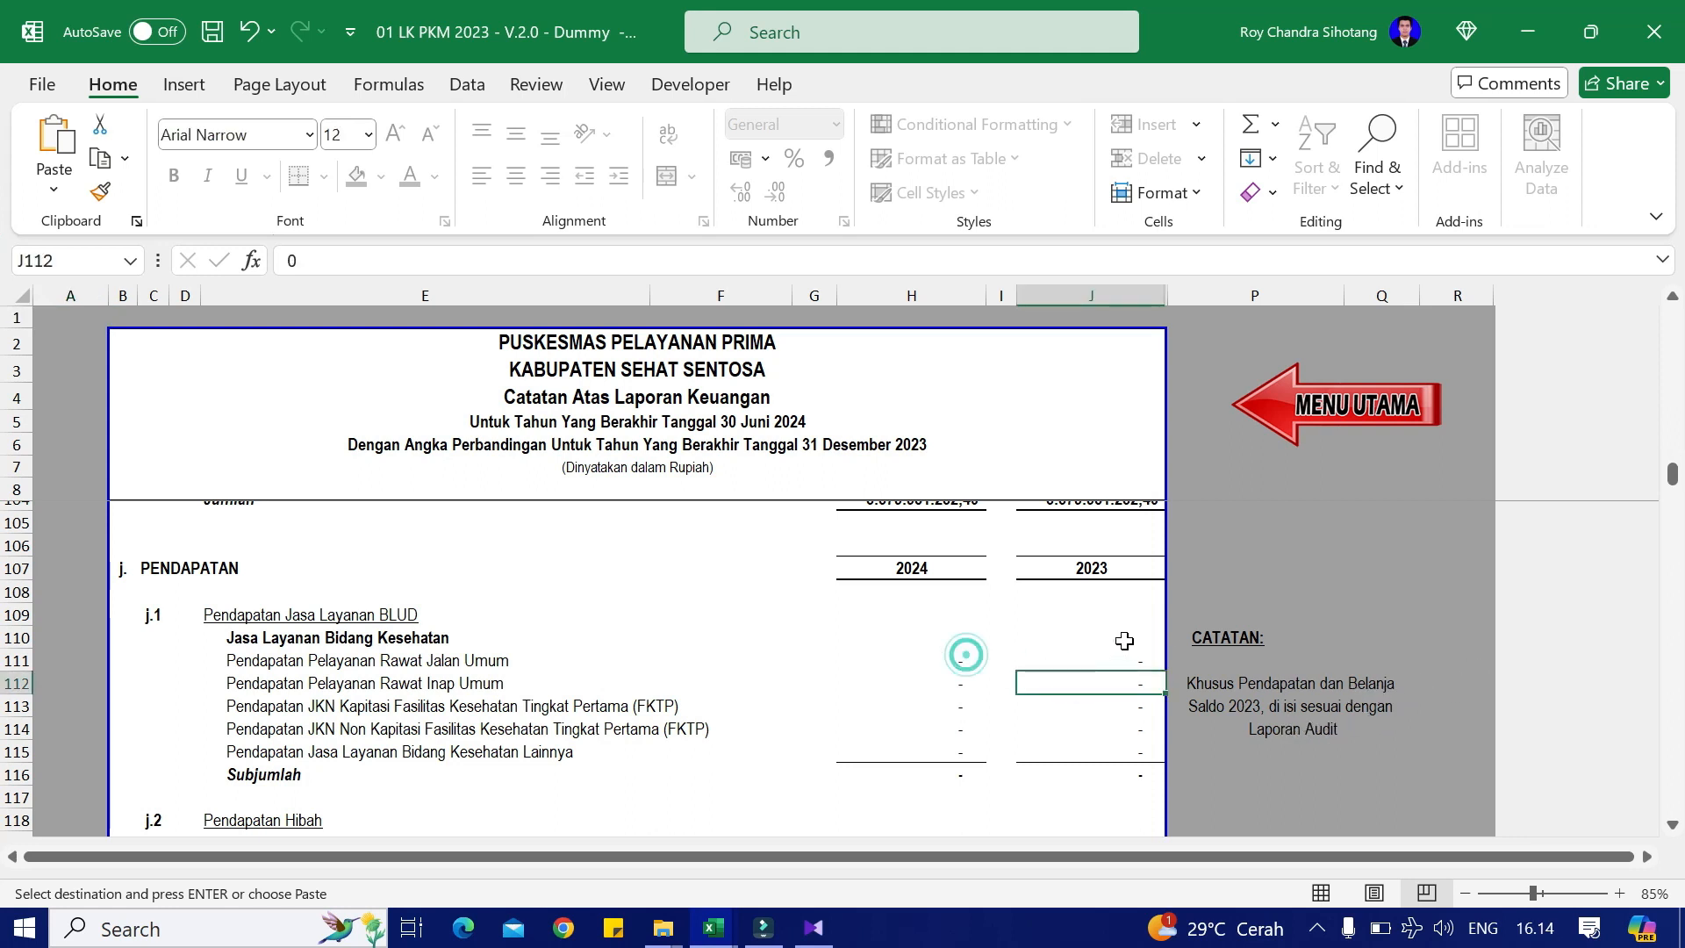
{"action": "left_click", "coordinate": [1396, 596]}
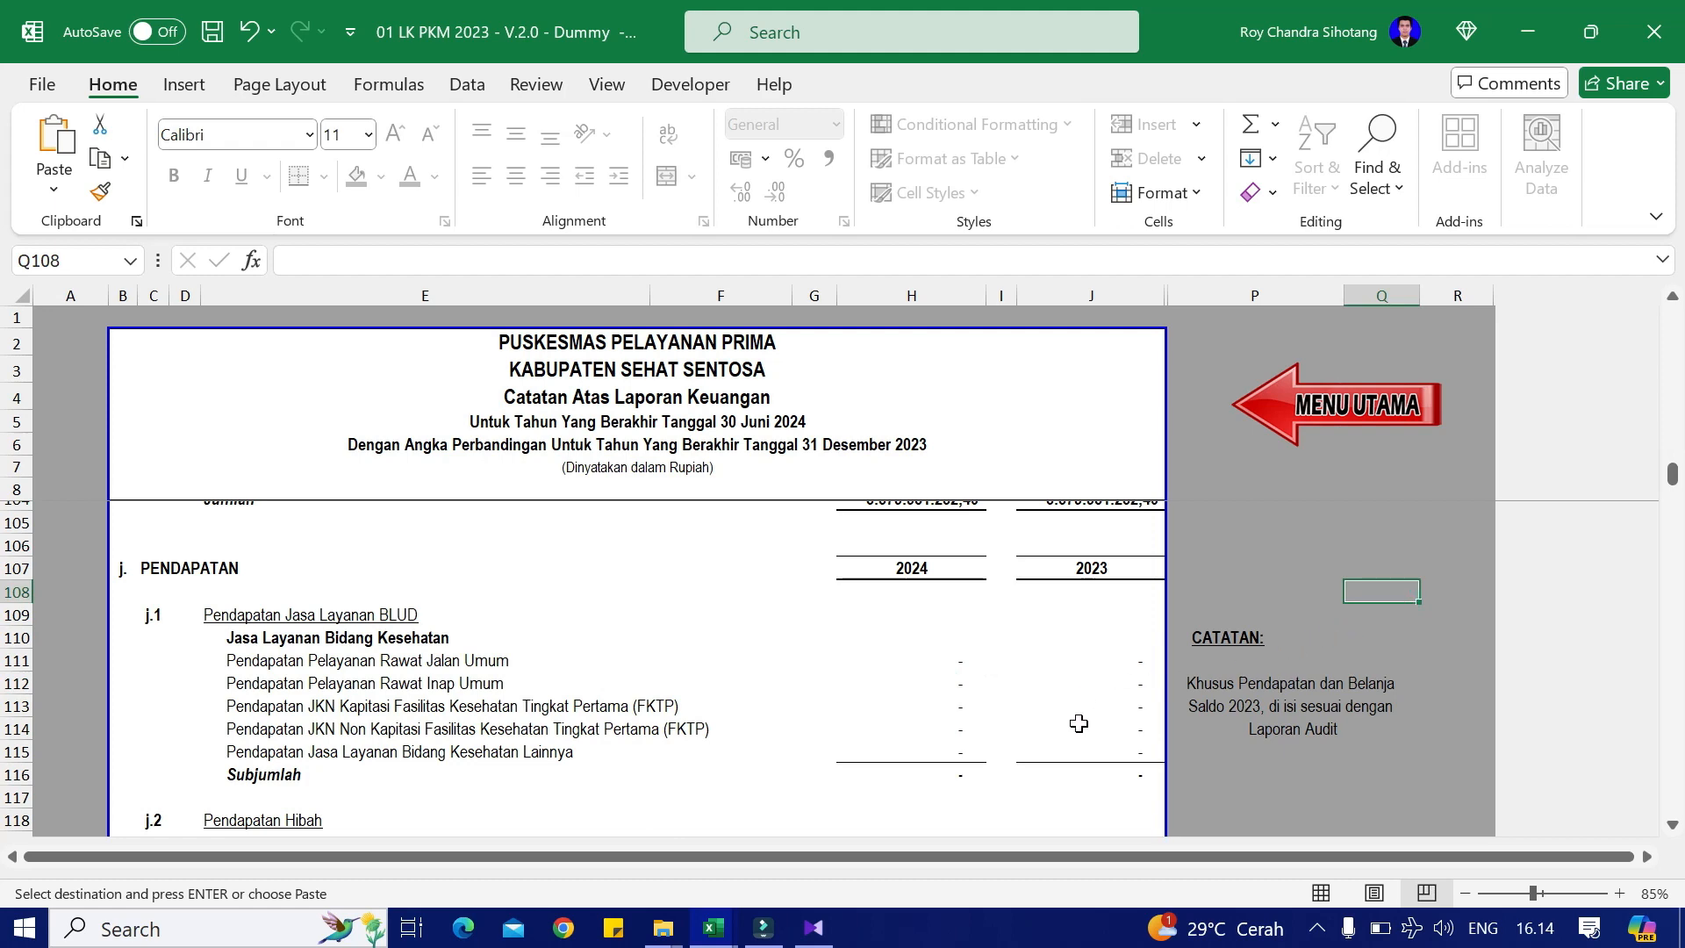
{"action": "key", "text": "alt+Tab"}
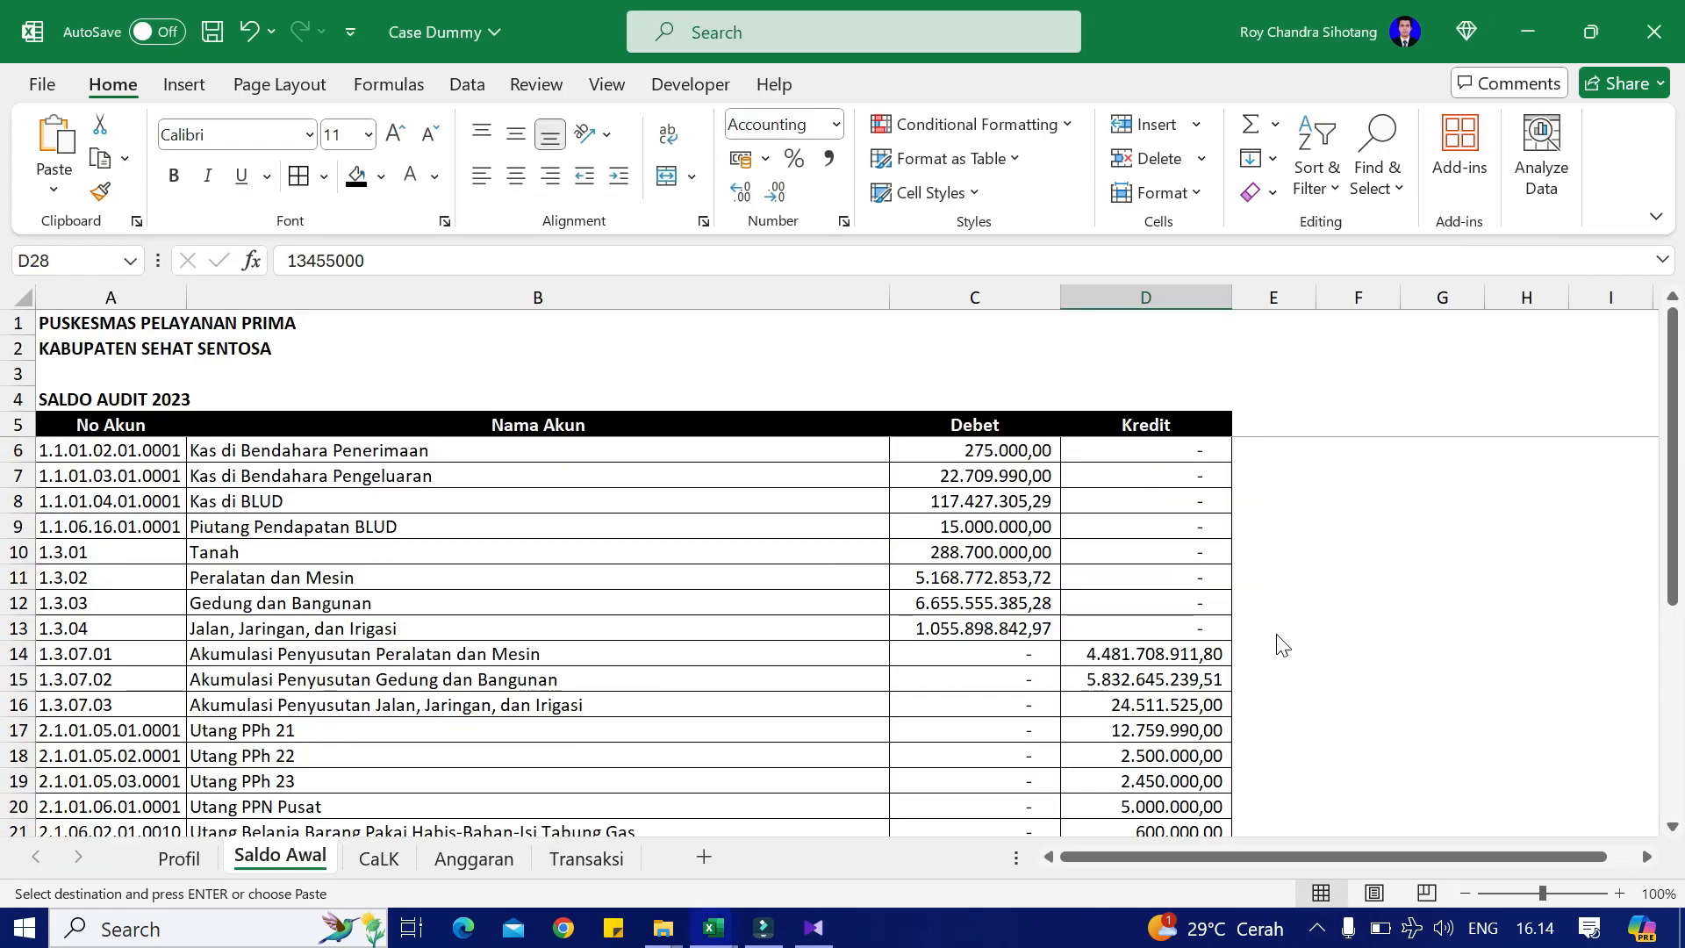
Step: Copy 302.312.000,00 from the Case Dummy CaLK sheet into the report's revenue notes
{"action": "left_click", "coordinate": [379, 857]}
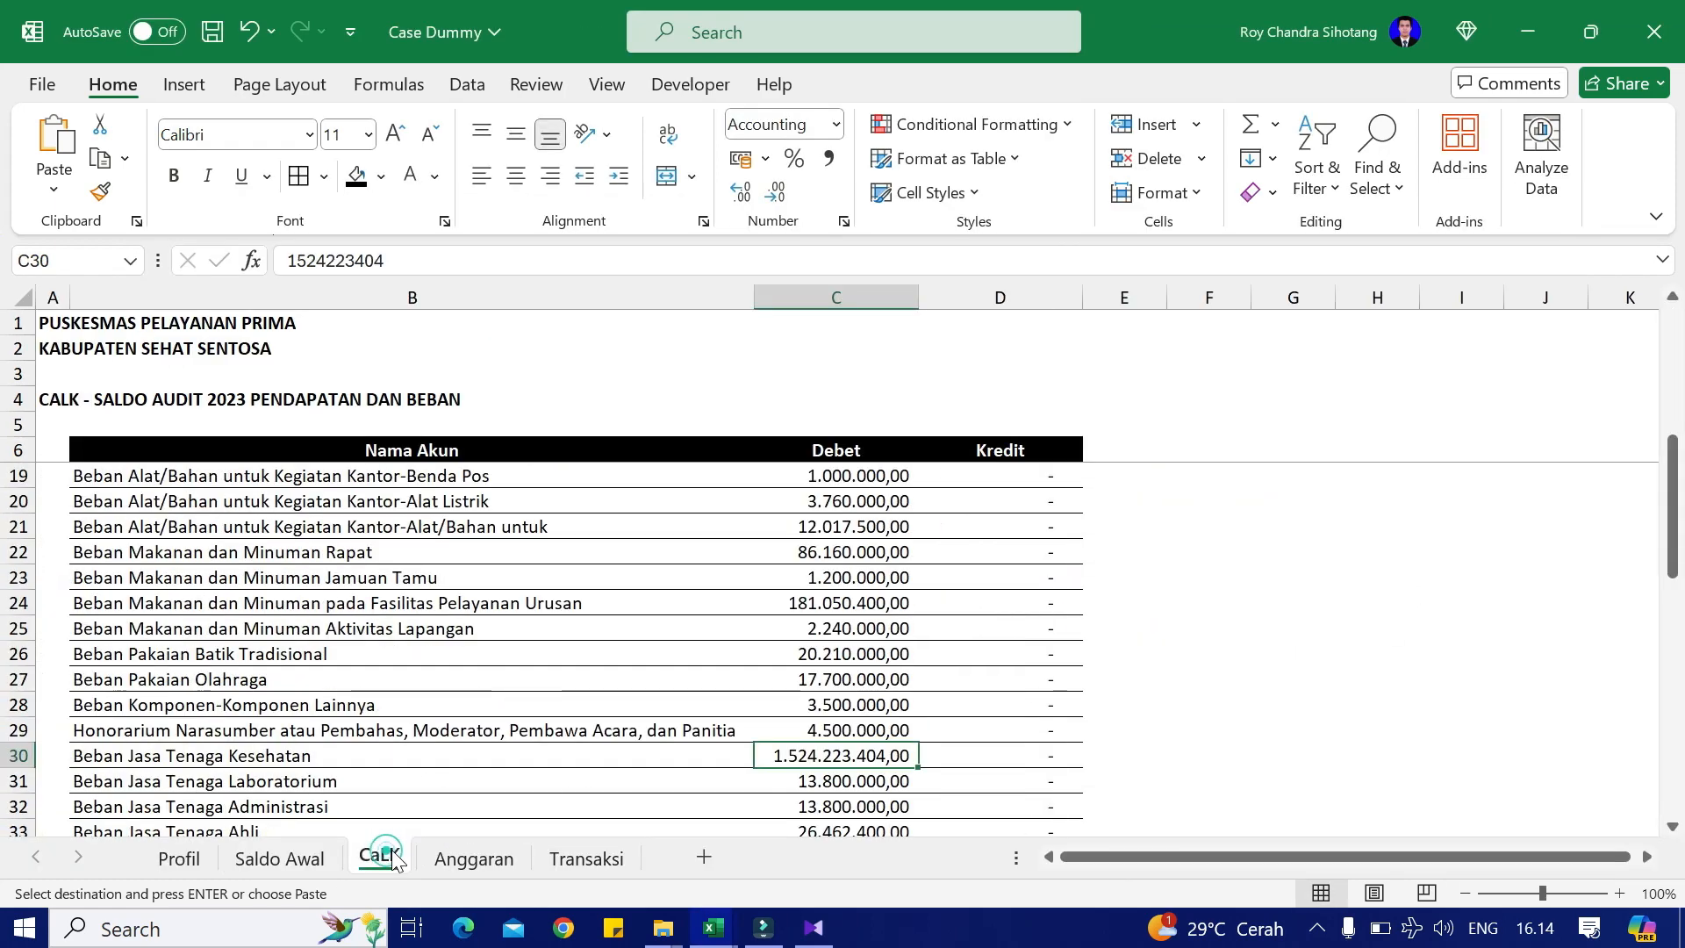
{"action": "scroll", "coordinate": [703, 579], "scroll_direction": "up", "scroll_amount": 4}
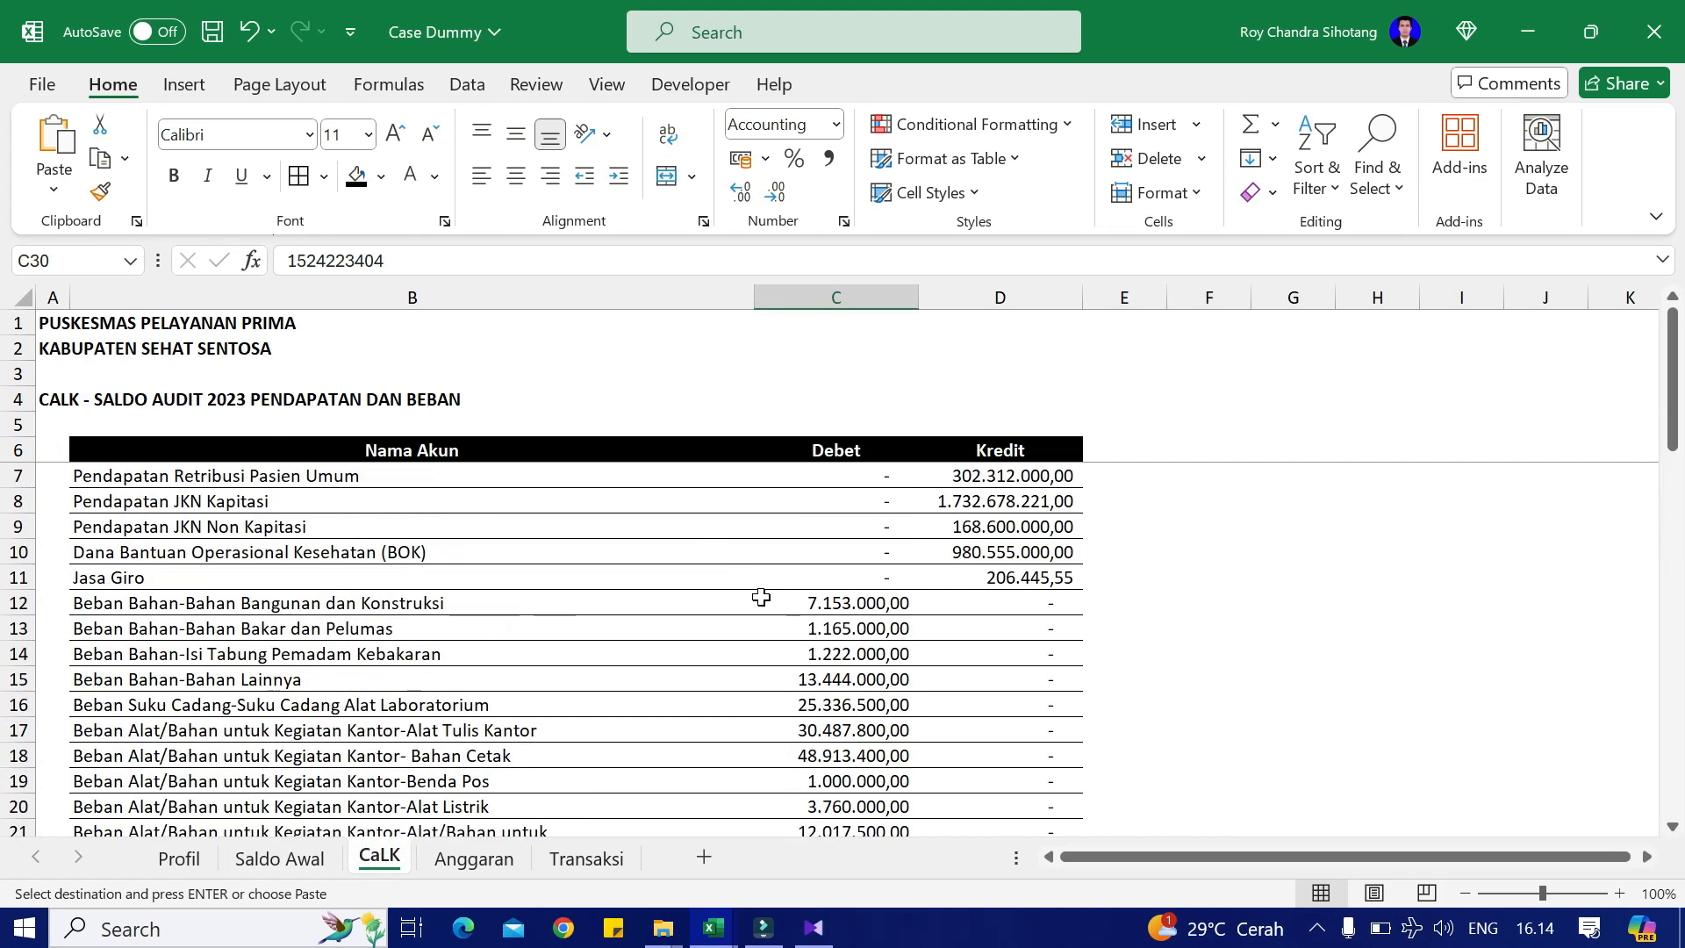
{"action": "left_click", "coordinate": [1017, 477]}
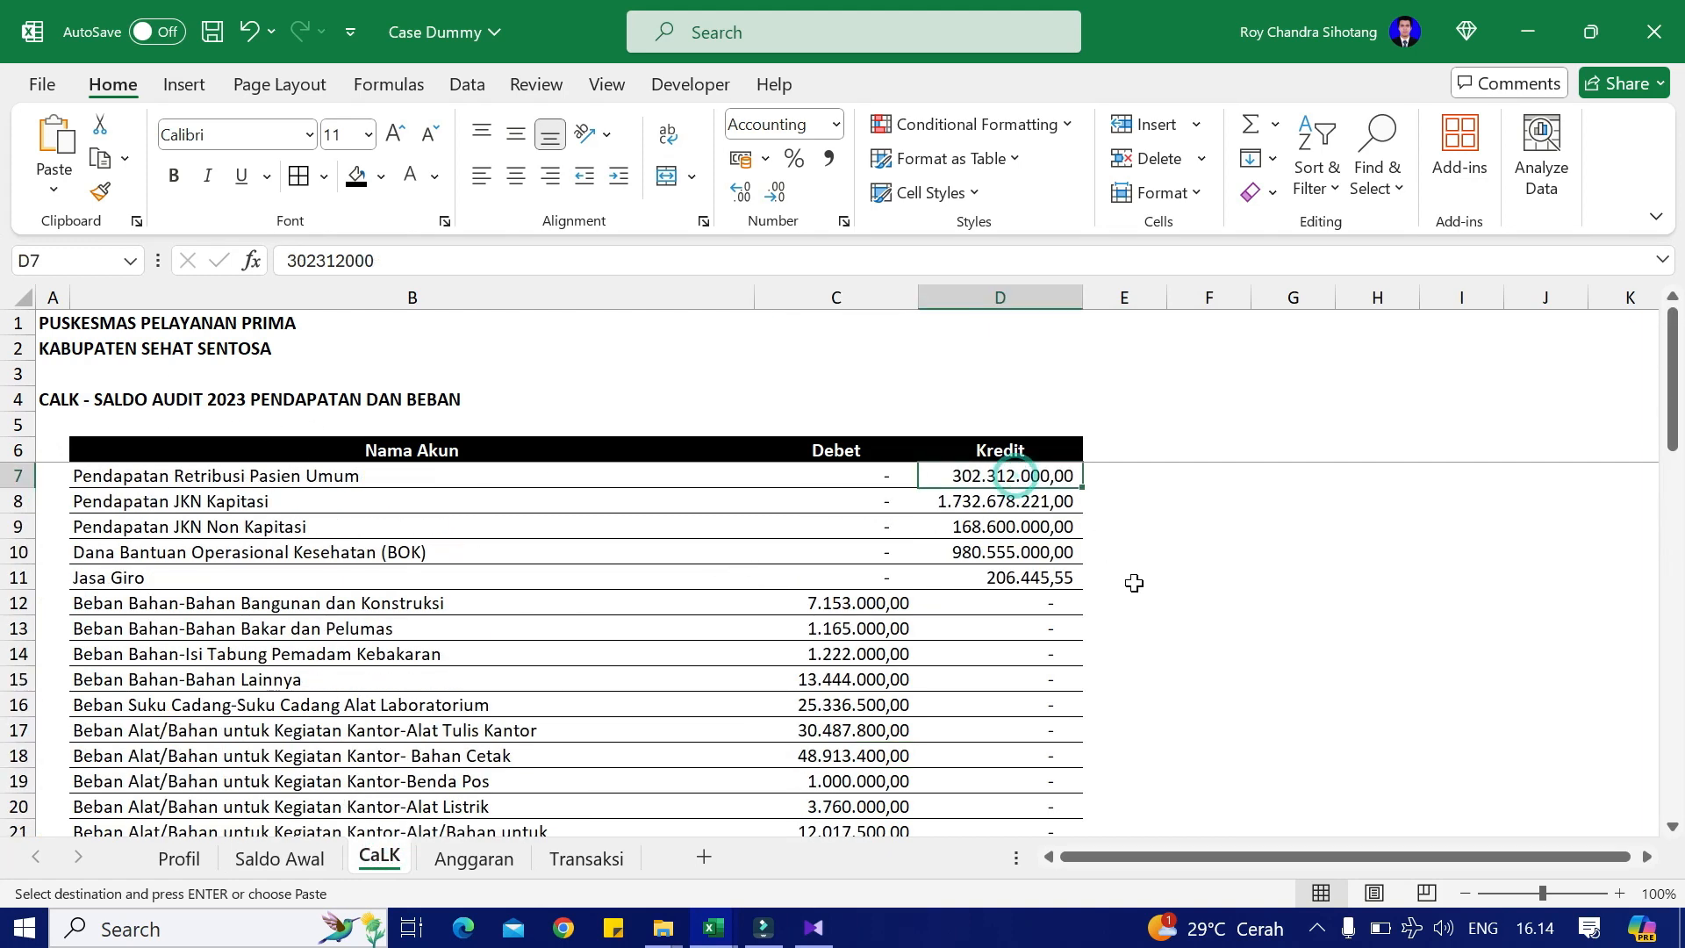
{"action": "key", "text": "ctrl+c"}
{"action": "key", "text": "alt+Tab"}
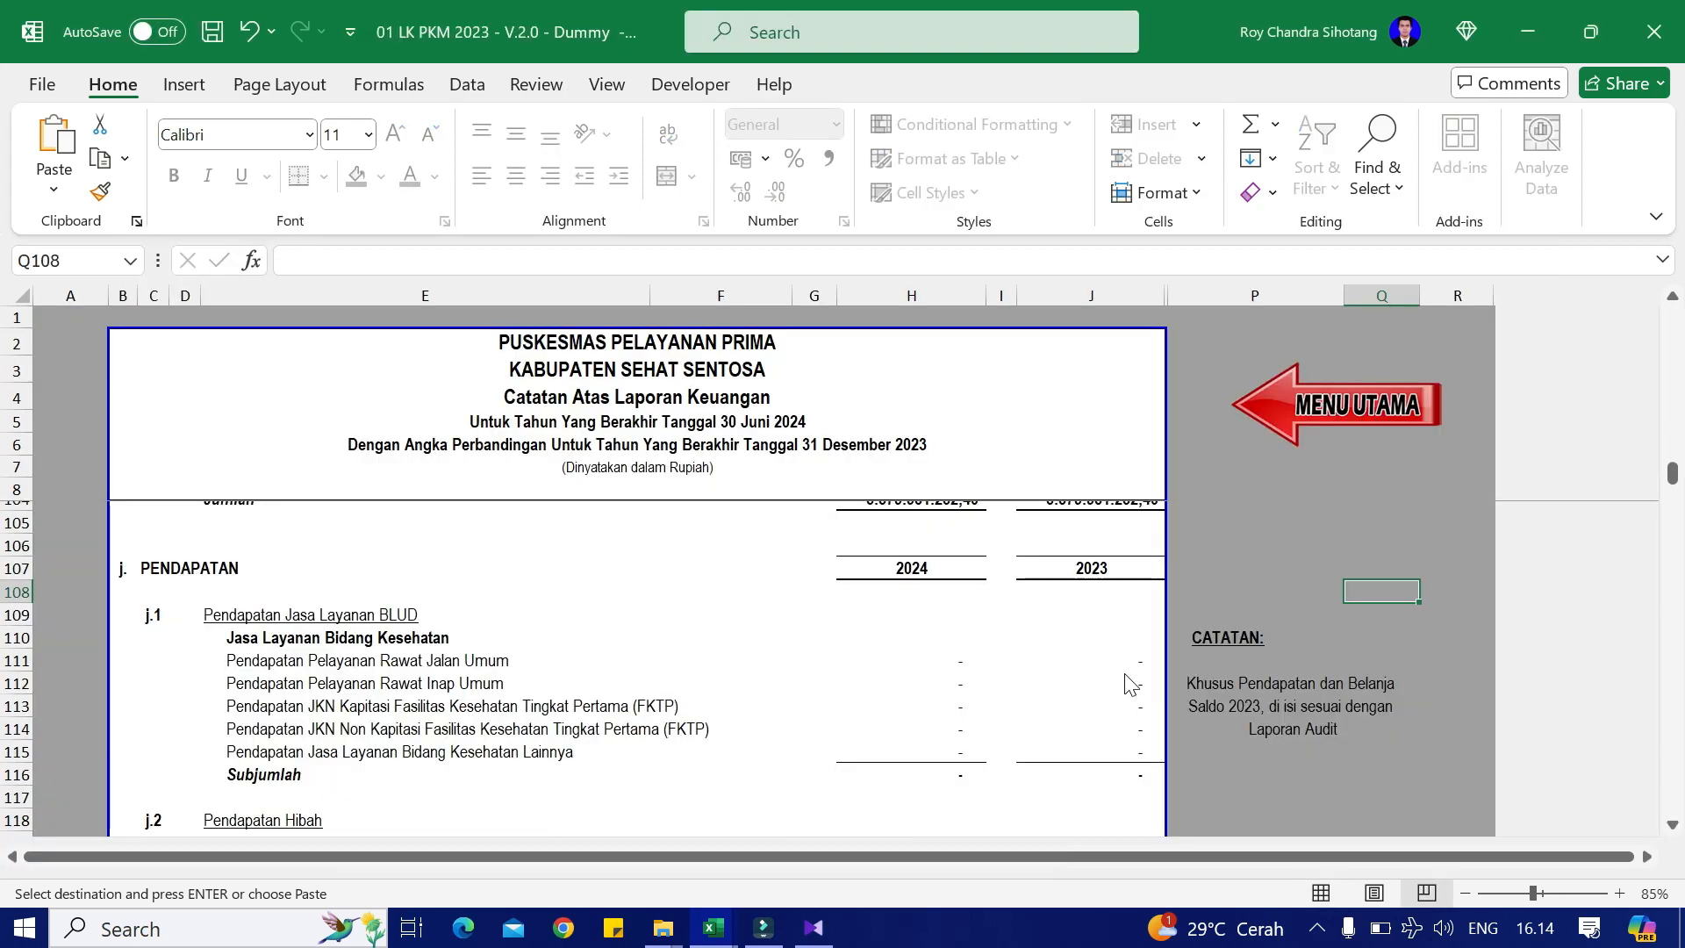
{"action": "left_click", "coordinate": [1132, 657]}
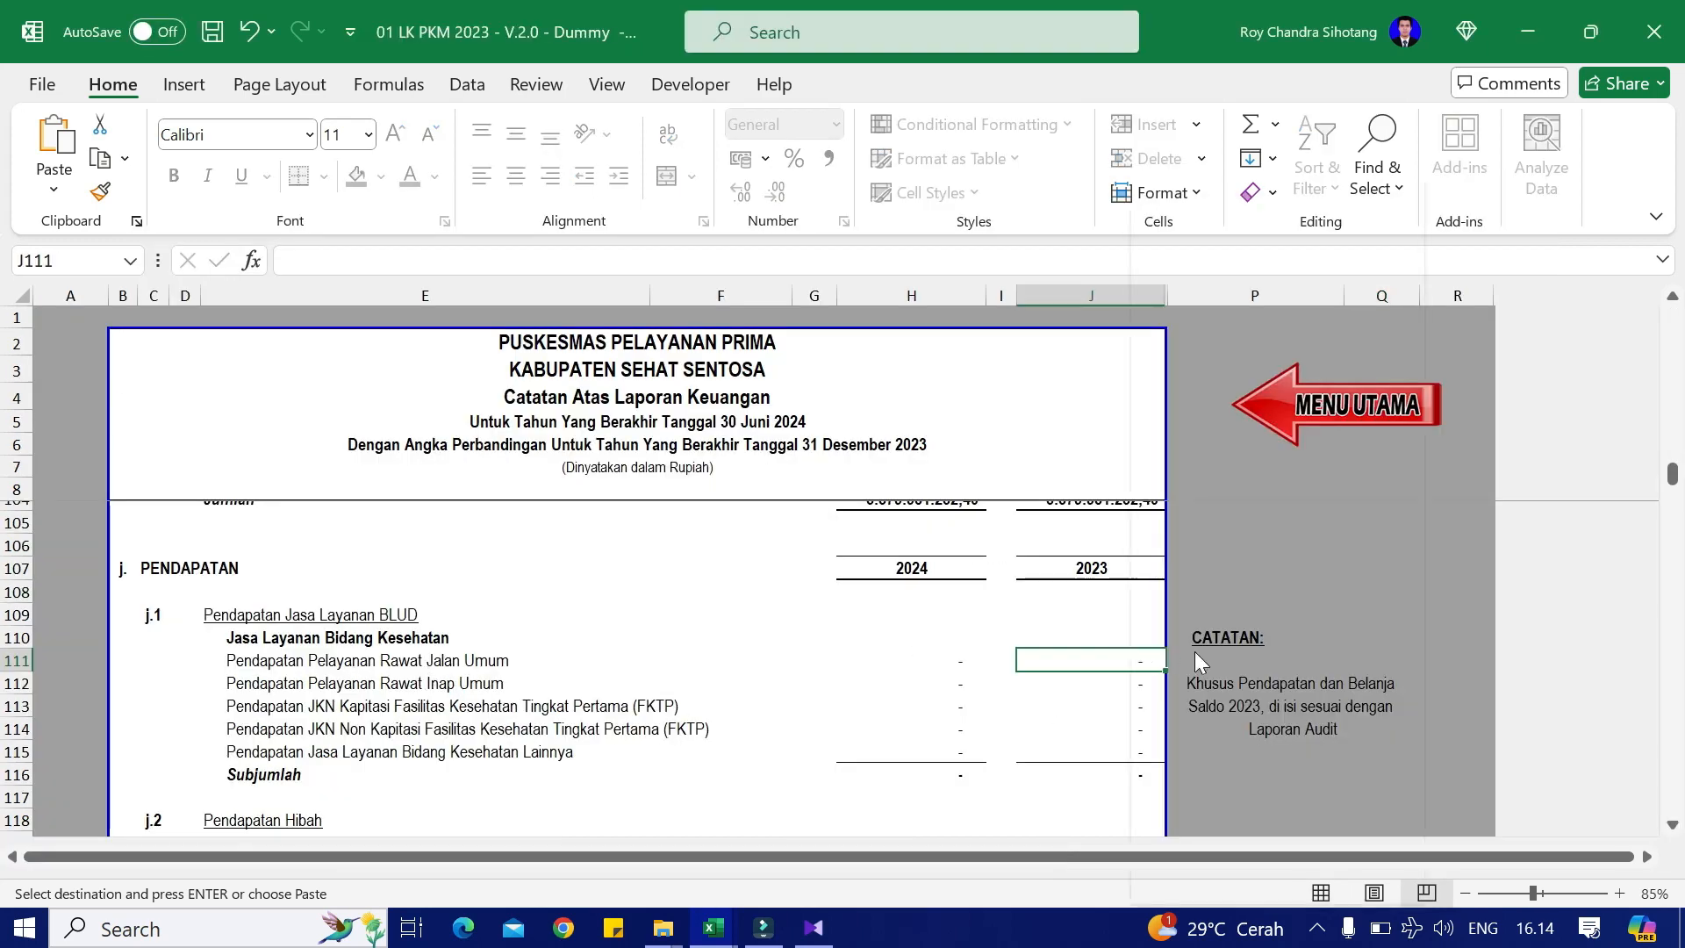
{"action": "right_click", "coordinate": [1131, 657]}
{"action": "left_click", "coordinate": [1234, 355]}
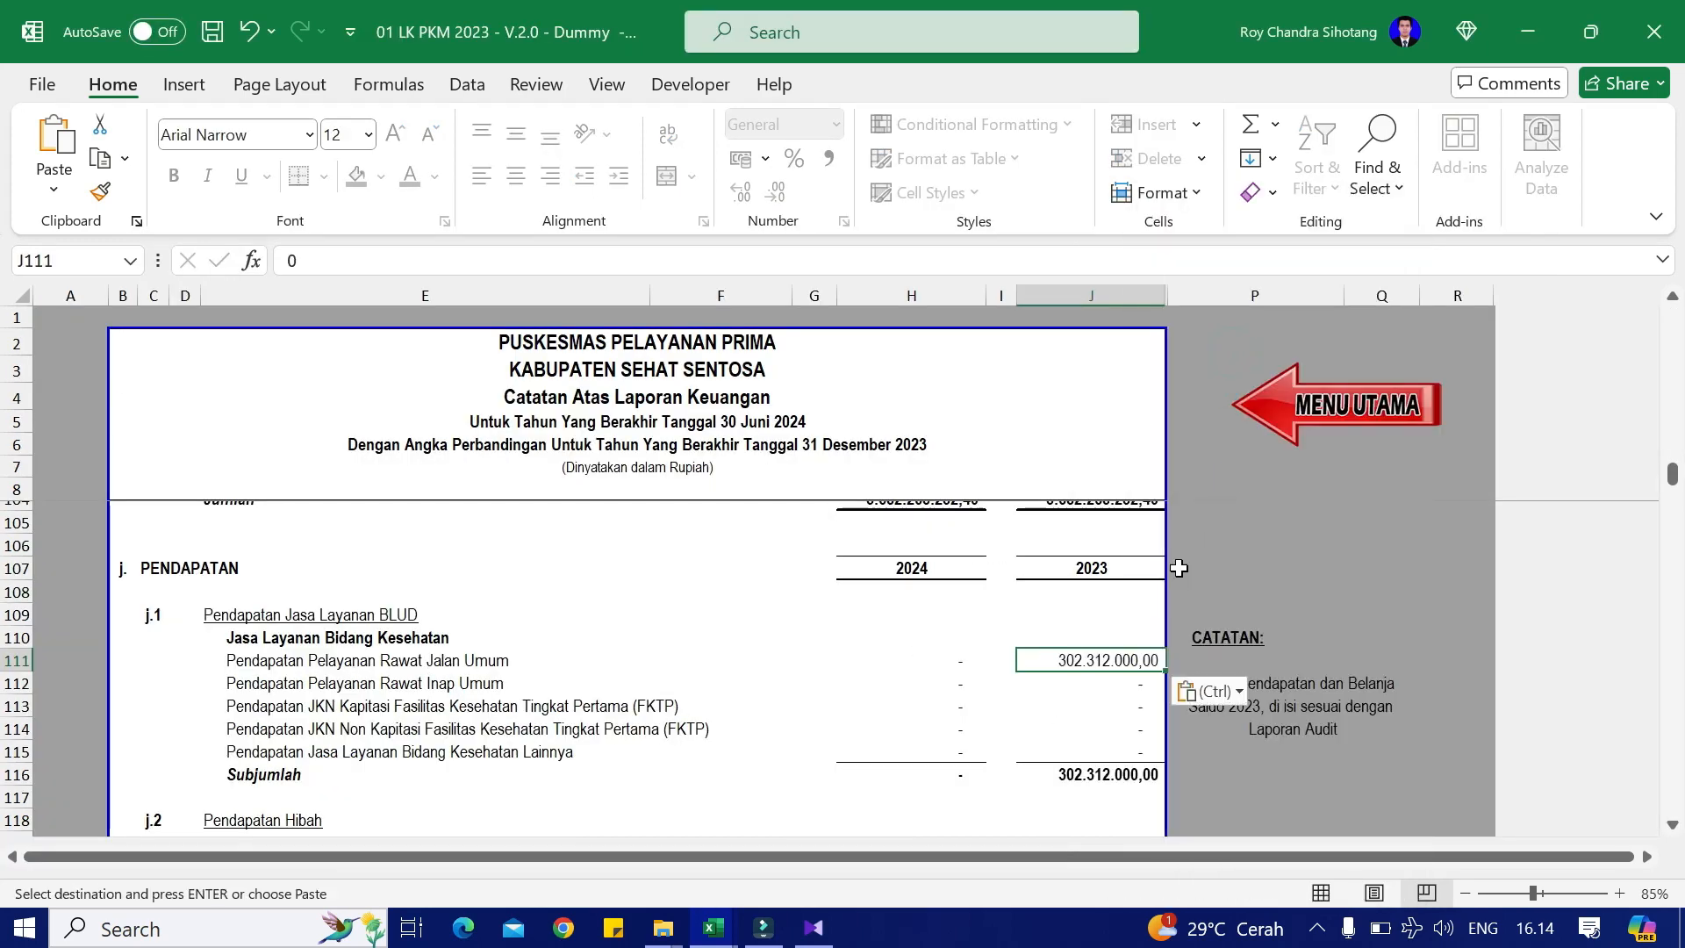
{"action": "key", "text": "alt+Tab"}
Step: Clear the Rawat Jalan row and paste 302.312.000,00 as a value into the 2023 Rawat Inap Umum cell
{"action": "left_click", "coordinate": [984, 498]}
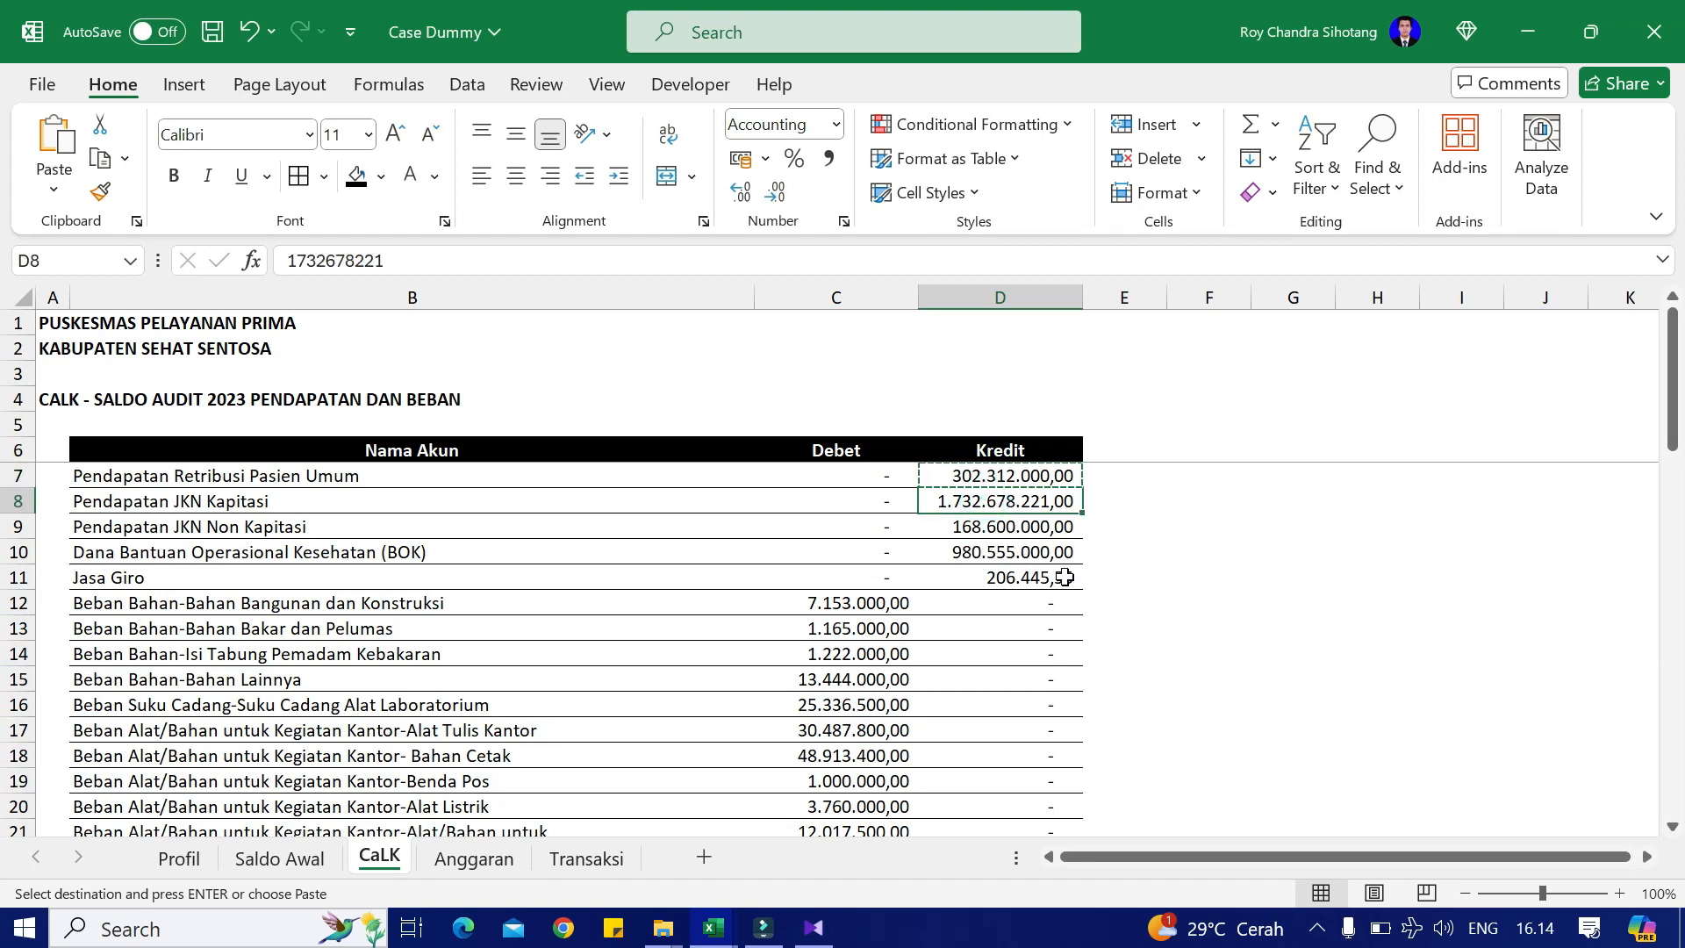
{"action": "key", "text": "alt+Tab"}
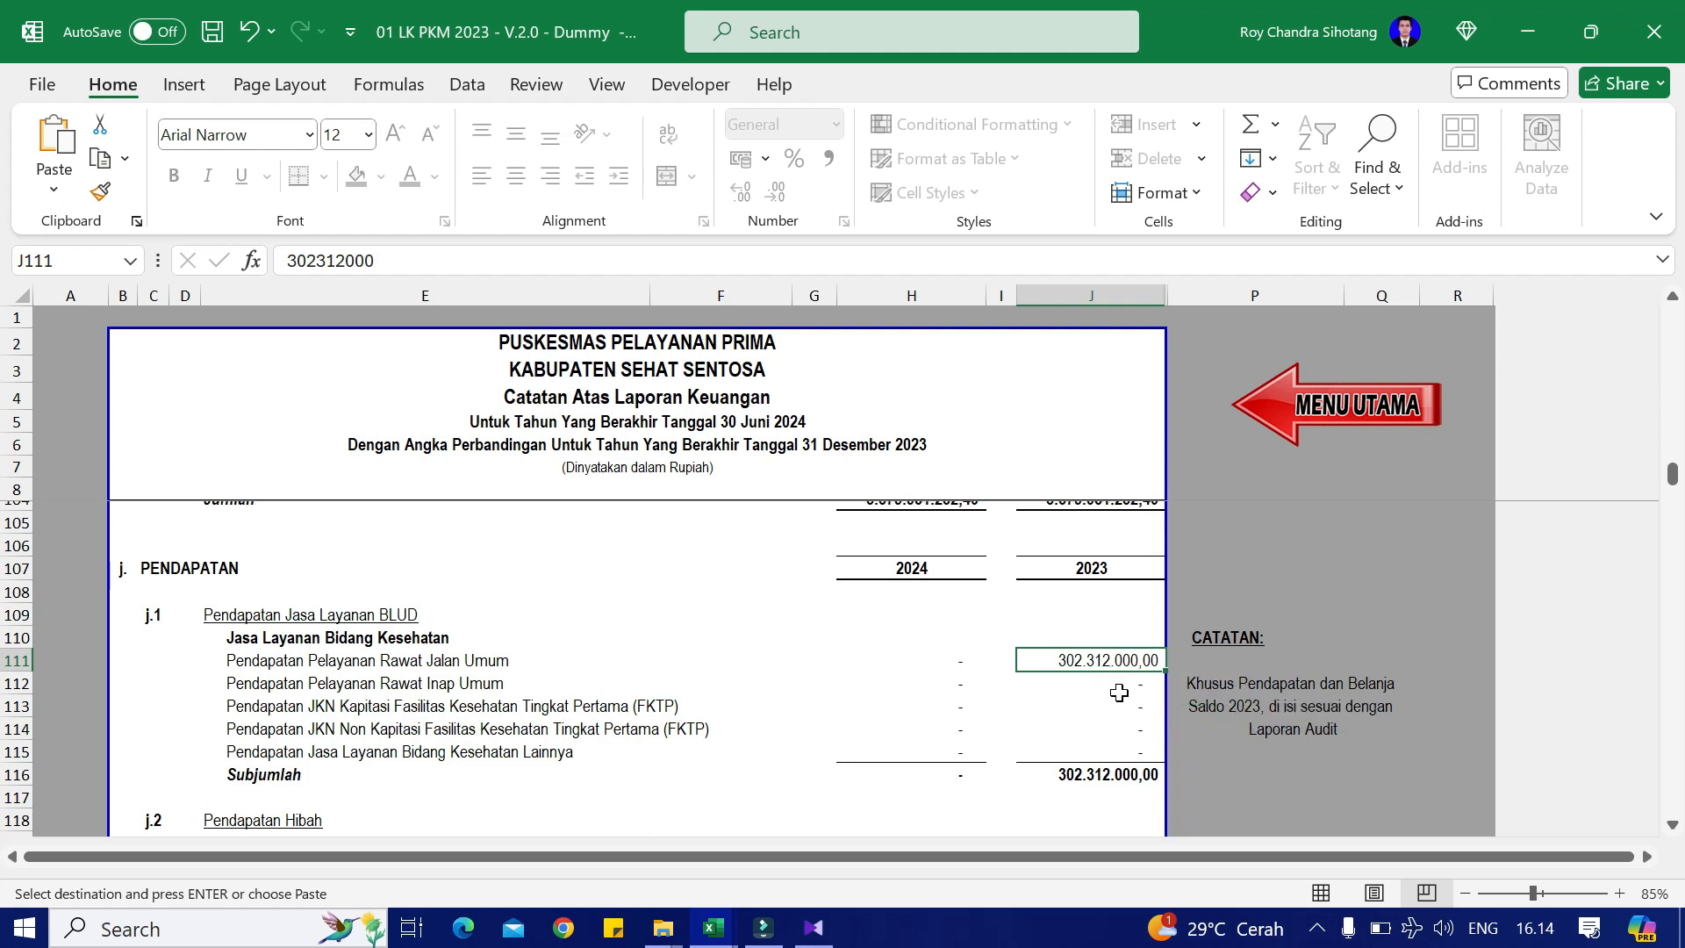
{"action": "right_click", "coordinate": [1120, 662]}
{"action": "left_click", "coordinate": [1079, 670]}
{"action": "left_click", "coordinate": [1089, 682]}
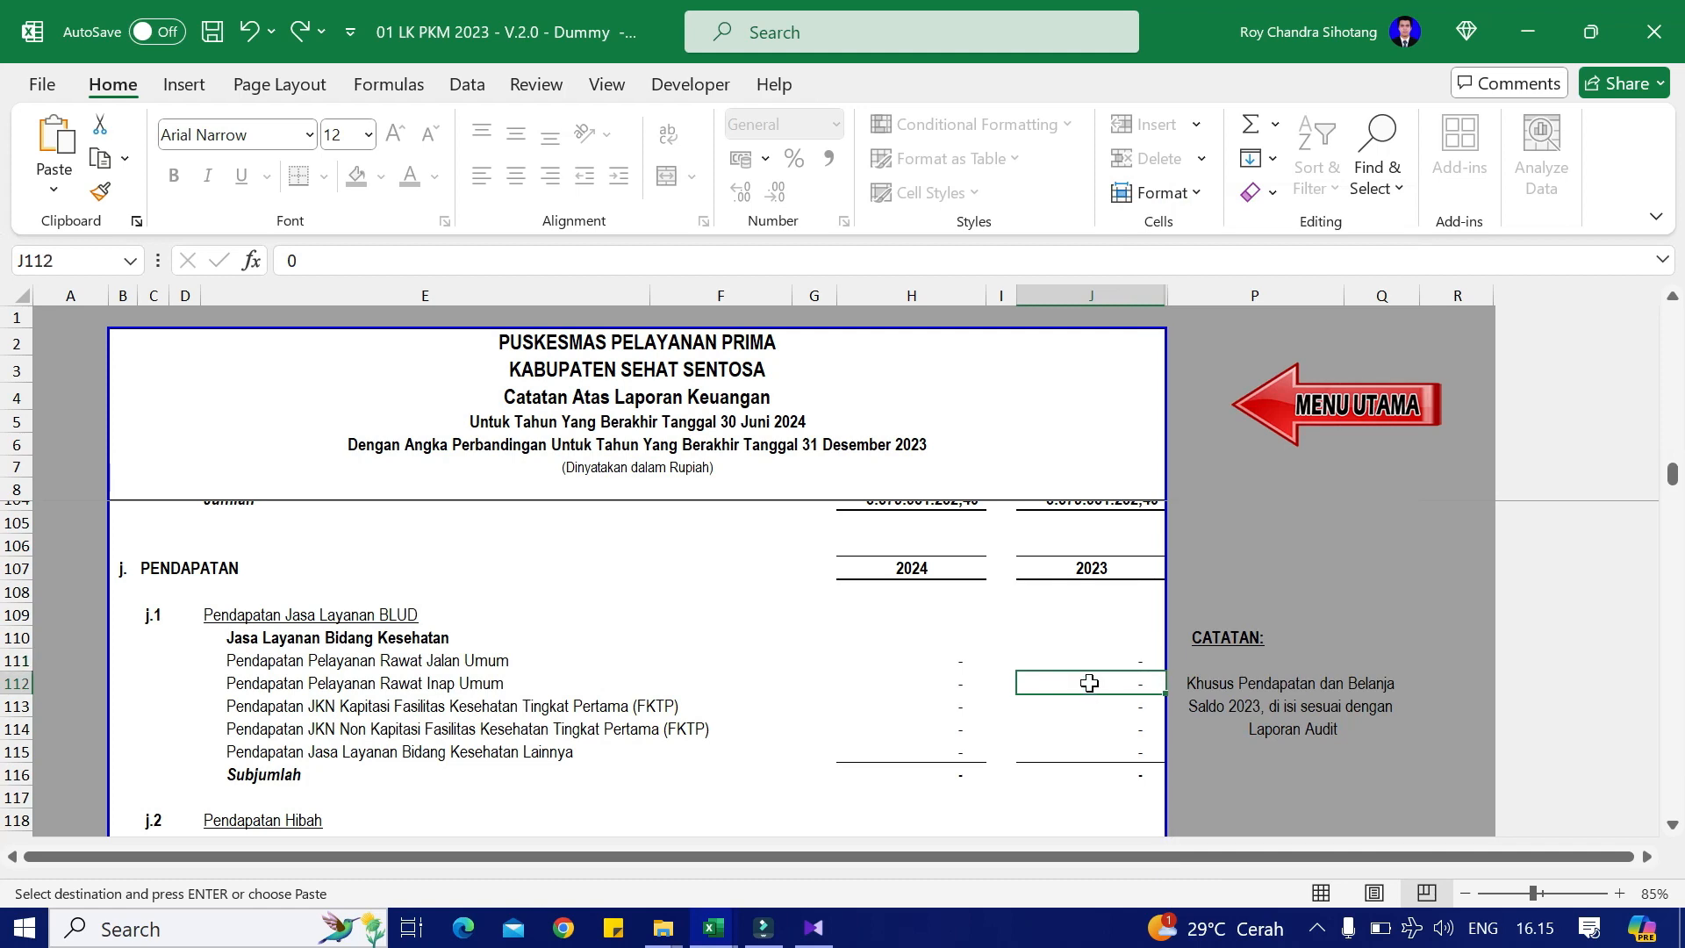
{"action": "right_click", "coordinate": [1093, 688]}
{"action": "left_click", "coordinate": [1202, 367]}
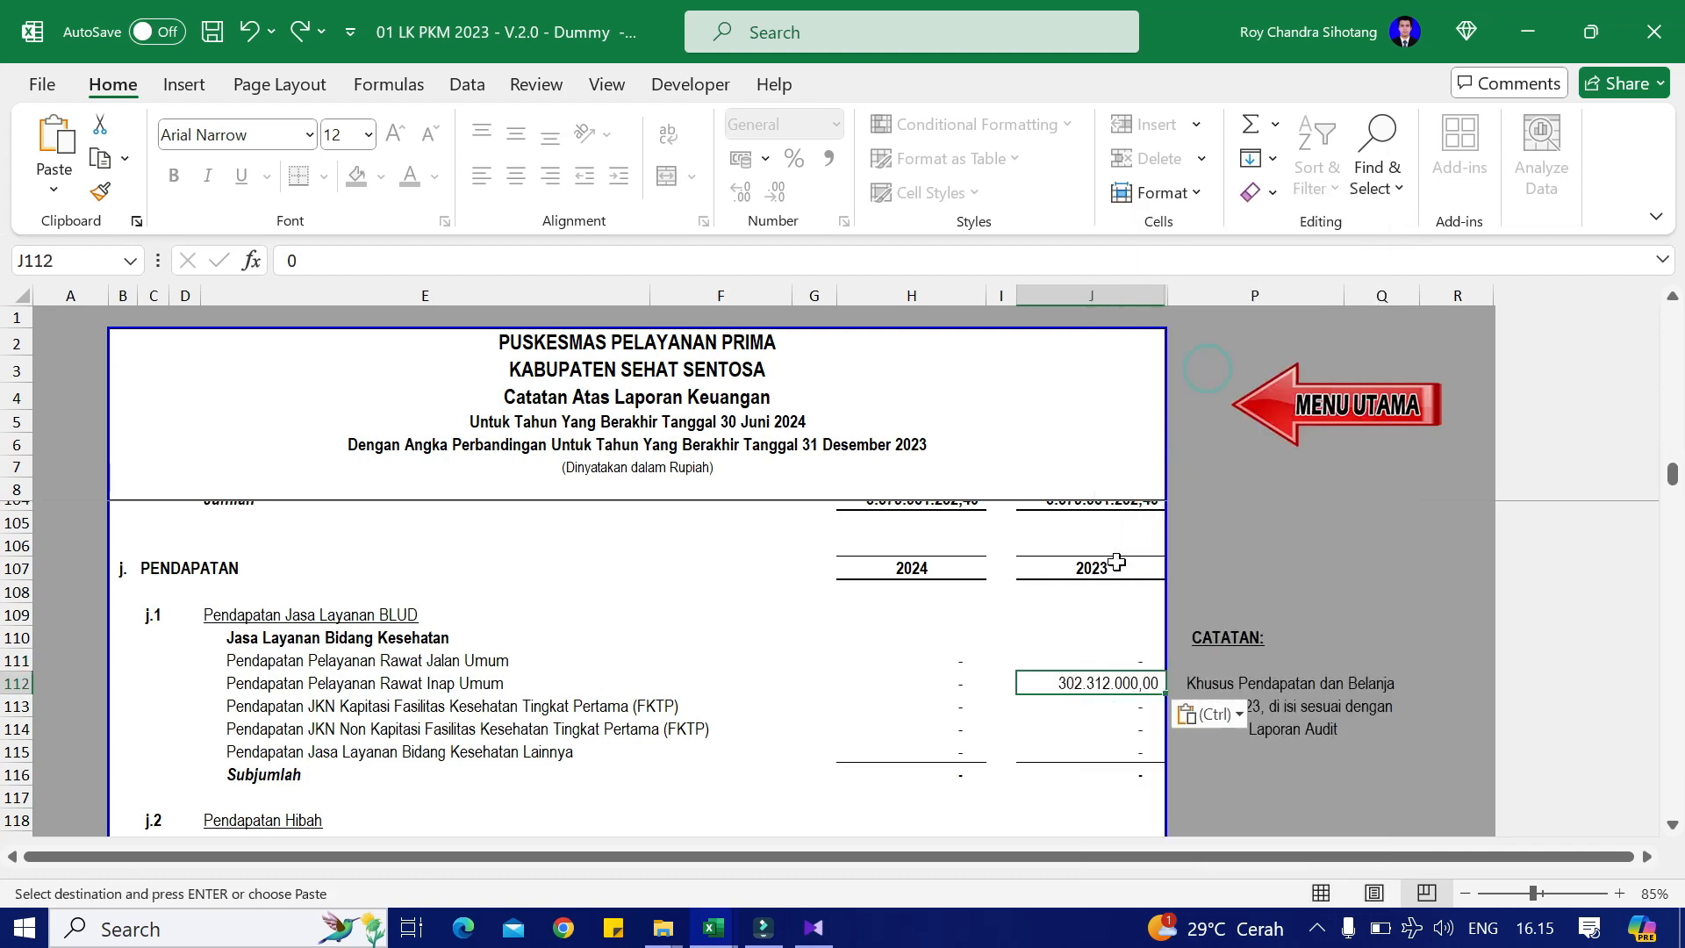
Step: Paste the JKN Kapitasi amount 1.732.678.221,00 as a value into its 2023 cell
{"action": "key", "text": "alt+Tab"}
{"action": "left_click", "coordinate": [1011, 498]}
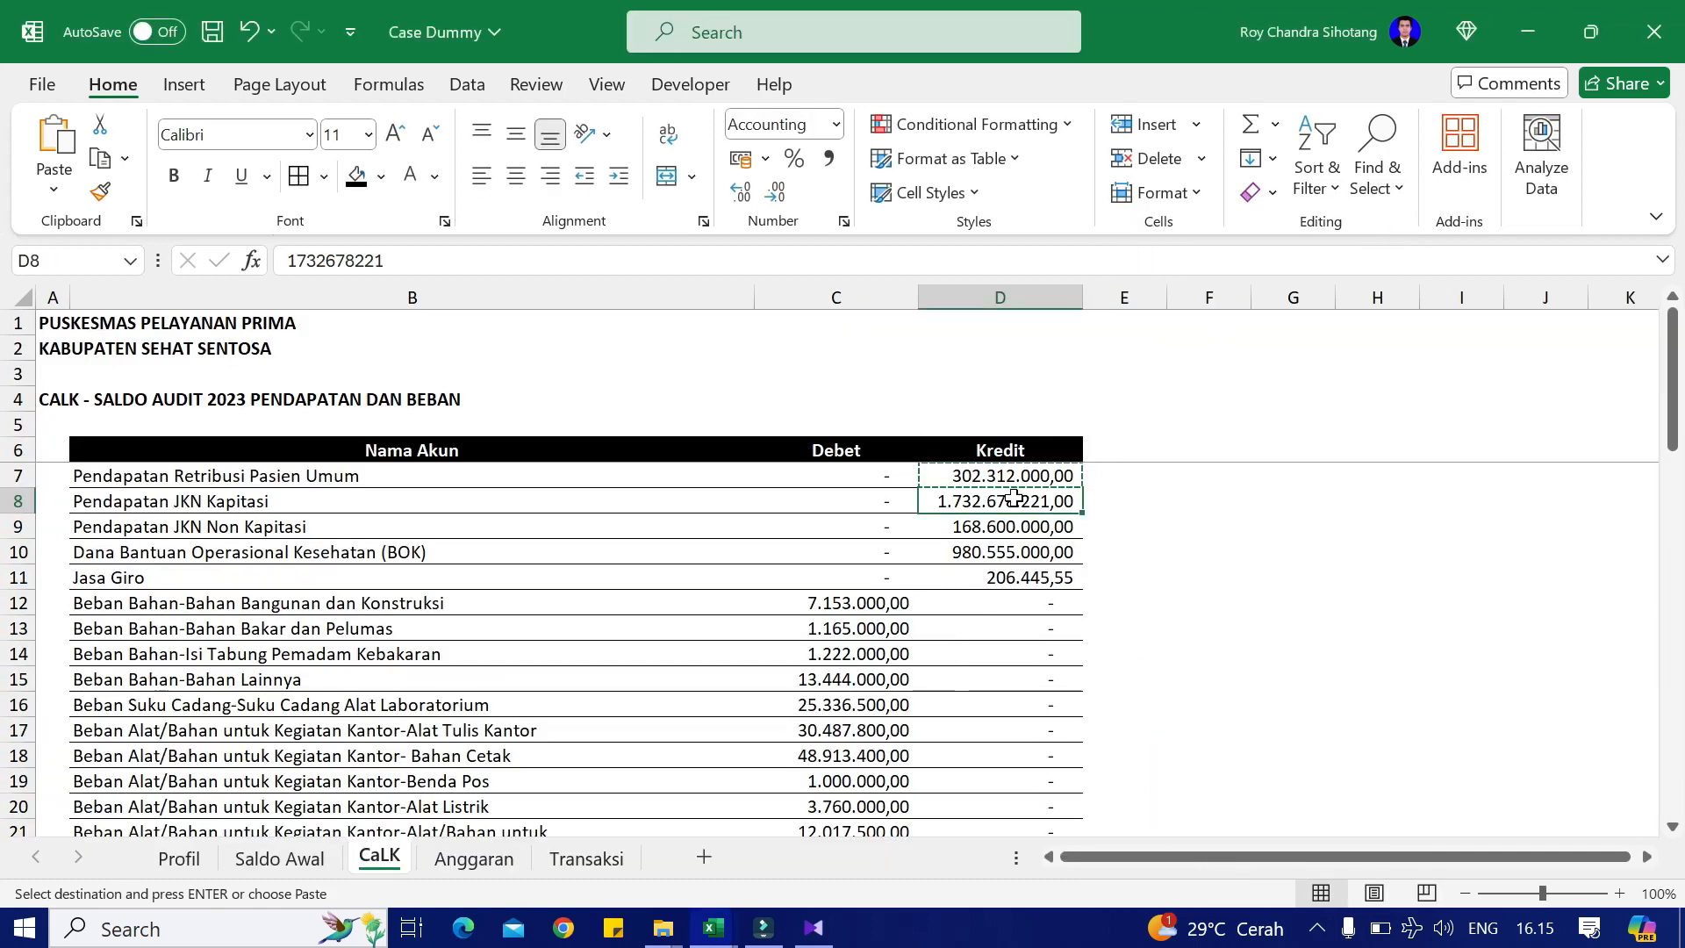
{"action": "key", "text": "alt+Tab"}
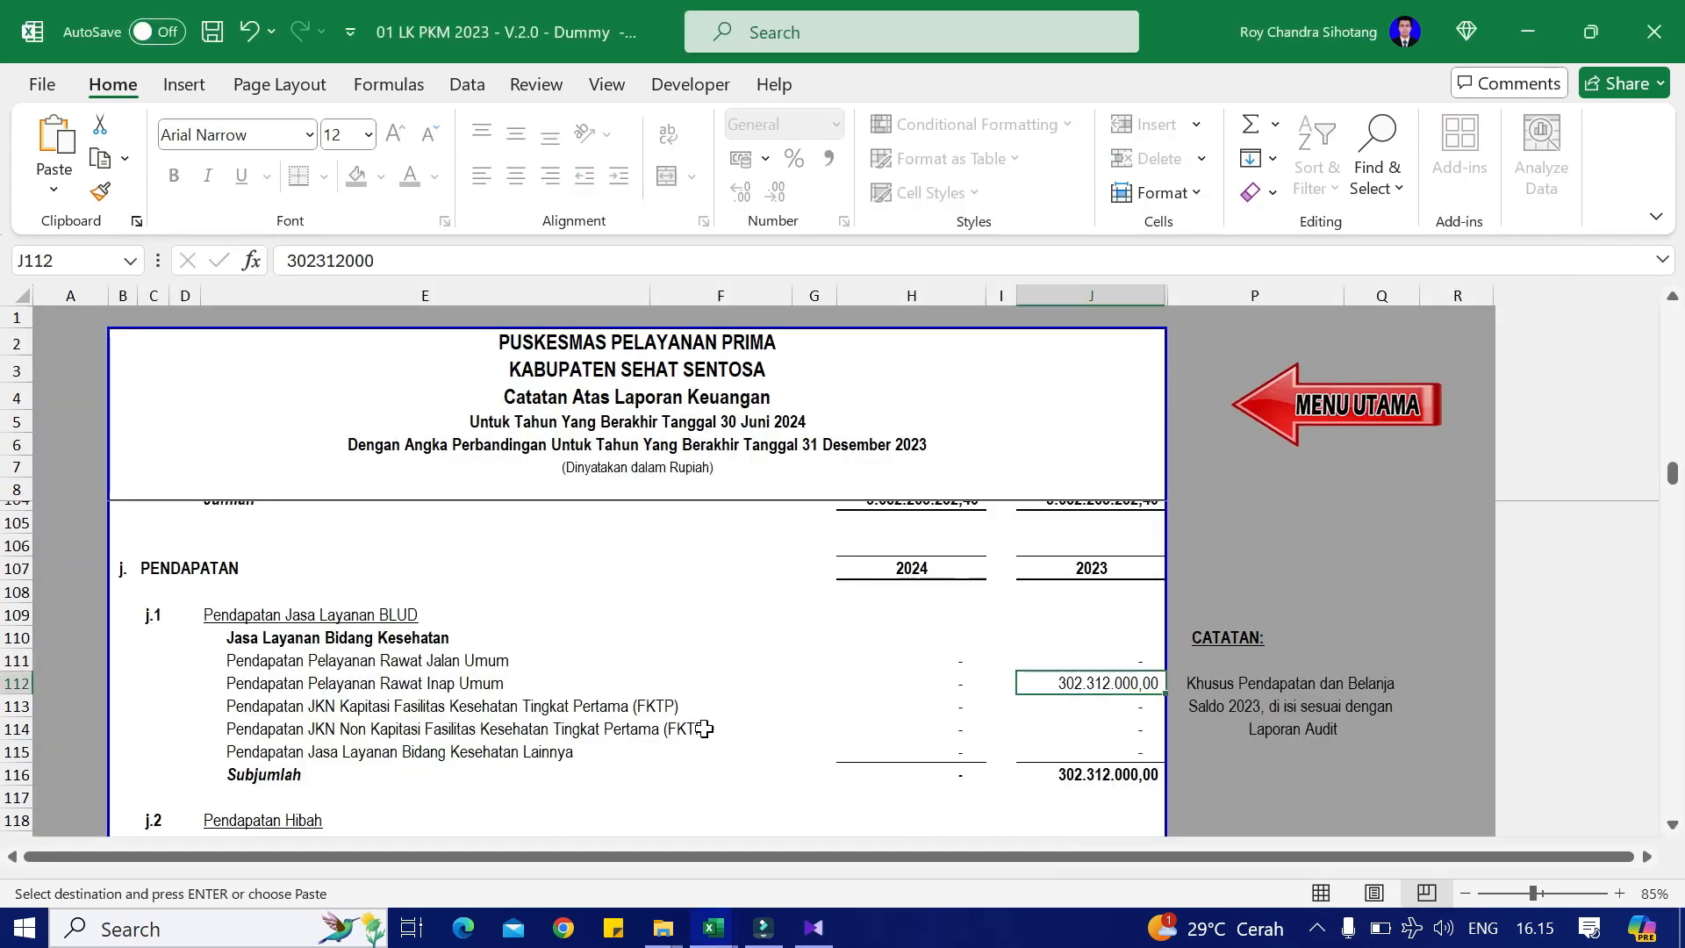
{"action": "left_click", "coordinate": [1112, 704]}
{"action": "right_click", "coordinate": [1112, 704]}
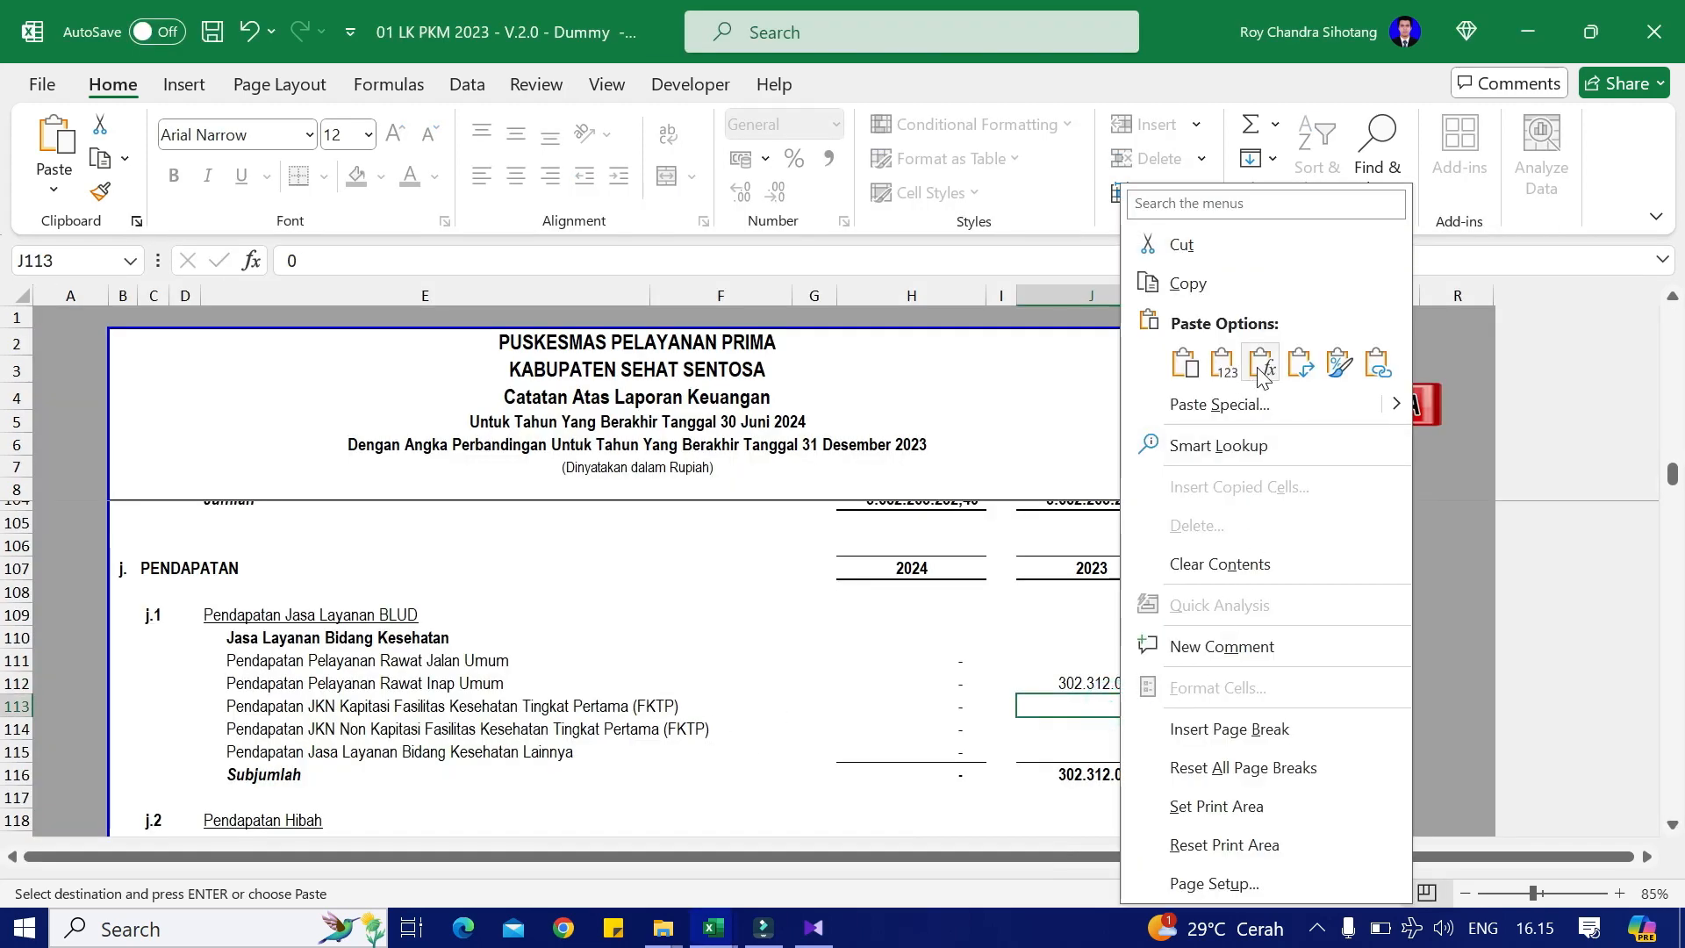
{"action": "left_click", "coordinate": [1229, 364]}
Step: Paste the JKN Non Kapitasi amount 168.600.000,00 as a value into its 2023 cell
{"action": "key", "text": "alt+Tab"}
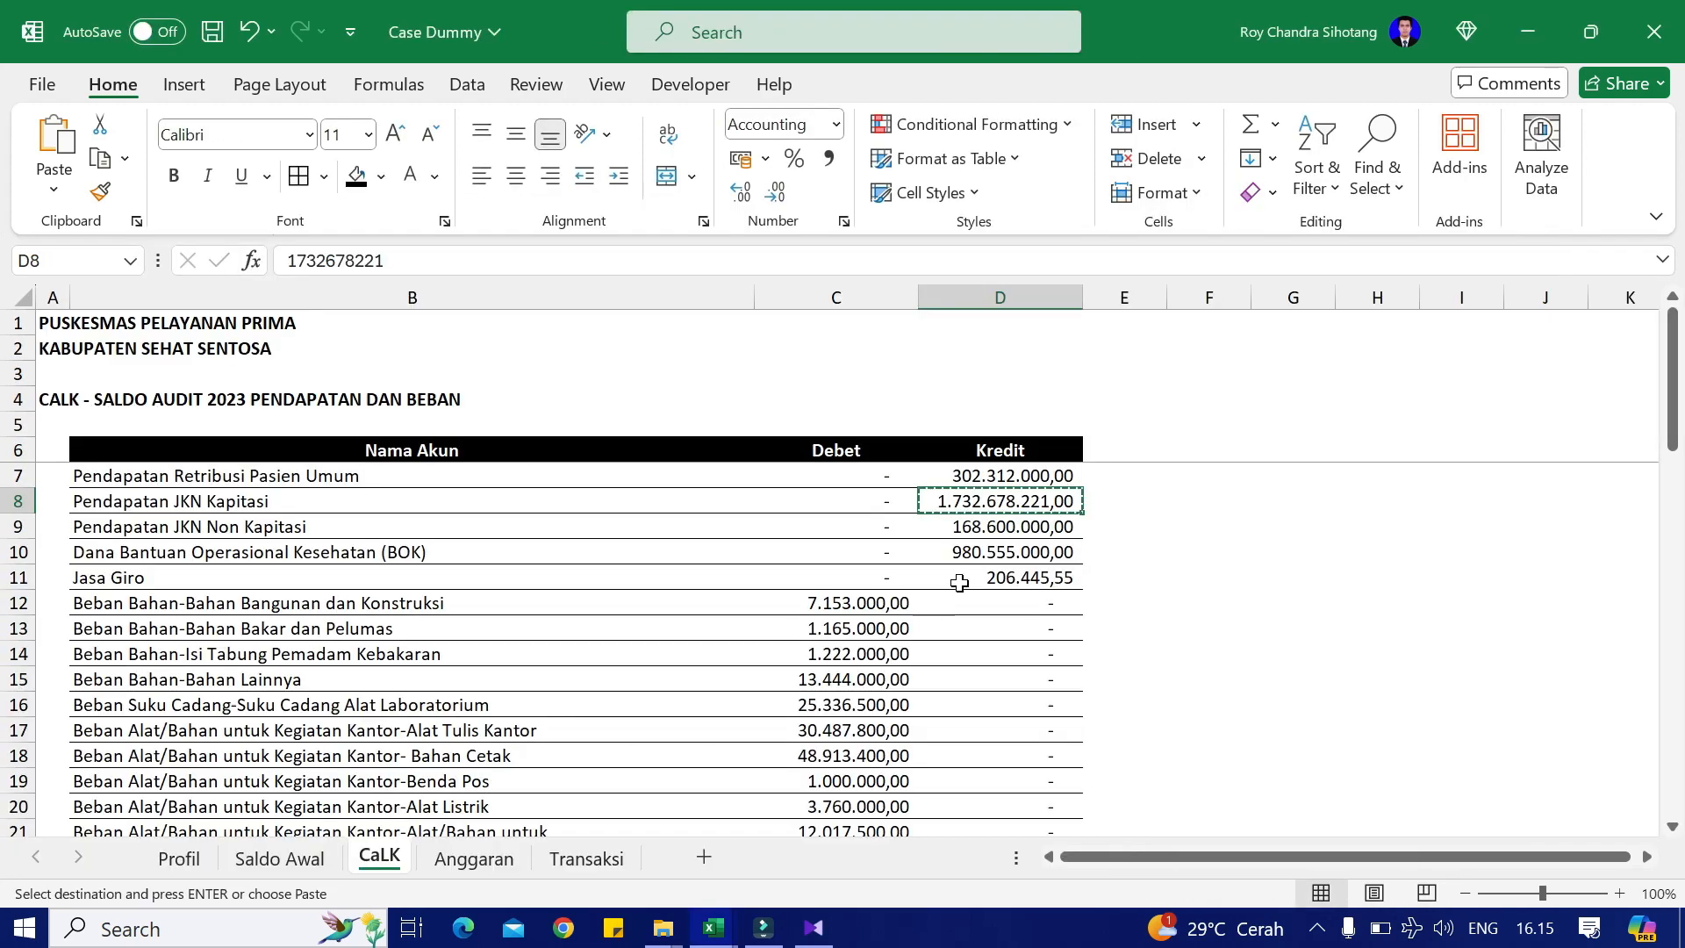
{"action": "left_click", "coordinate": [1025, 527]}
{"action": "key", "text": "ctrl+c"}
{"action": "key", "text": "alt+Tab"}
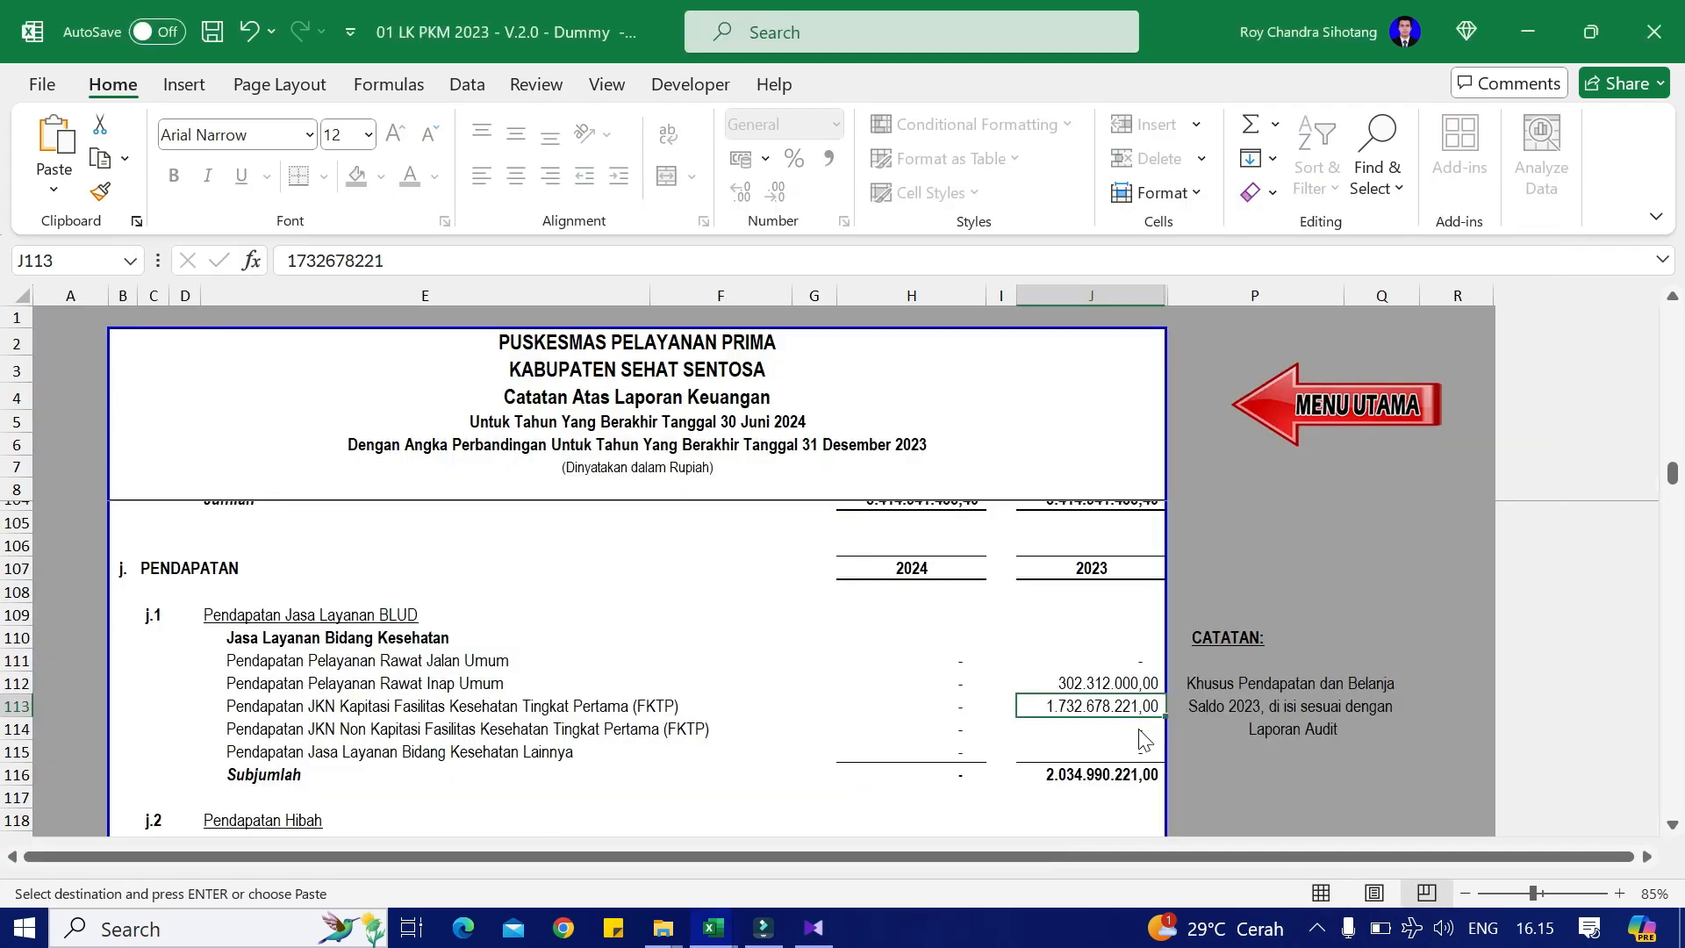
{"action": "left_click", "coordinate": [1107, 729]}
{"action": "right_click", "coordinate": [1106, 728]}
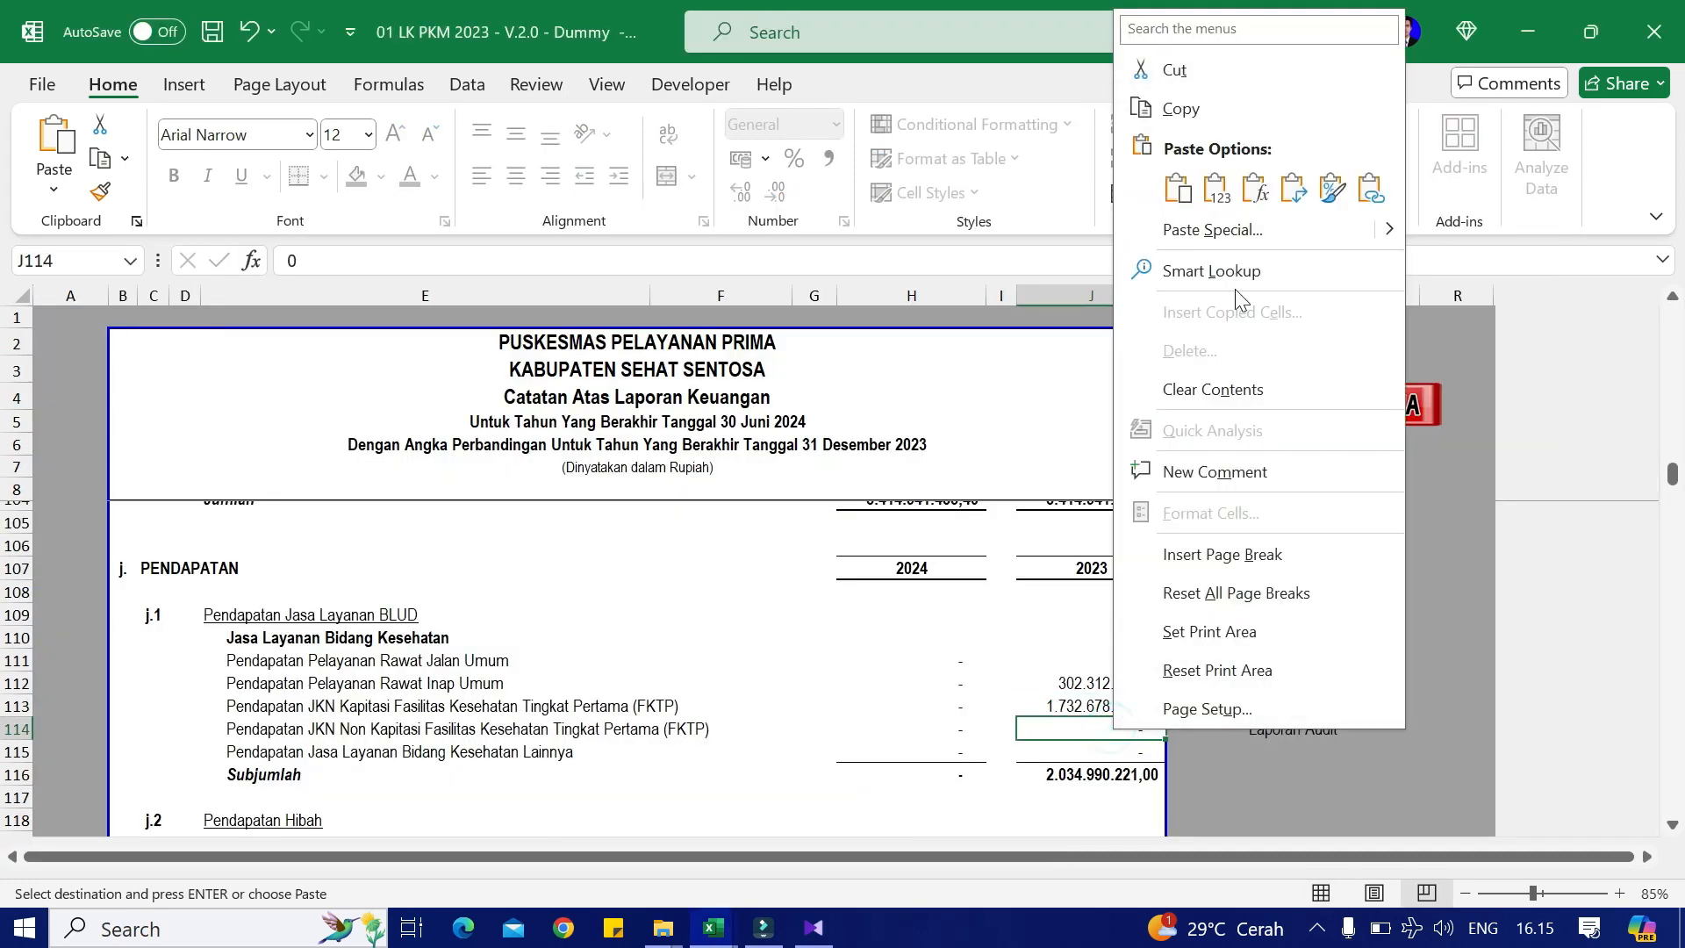
{"action": "left_click", "coordinate": [1226, 189]}
Step: Copy the BOK credit amount from the Case Dummy CaLK sheet
{"action": "key", "text": "alt+Tab"}
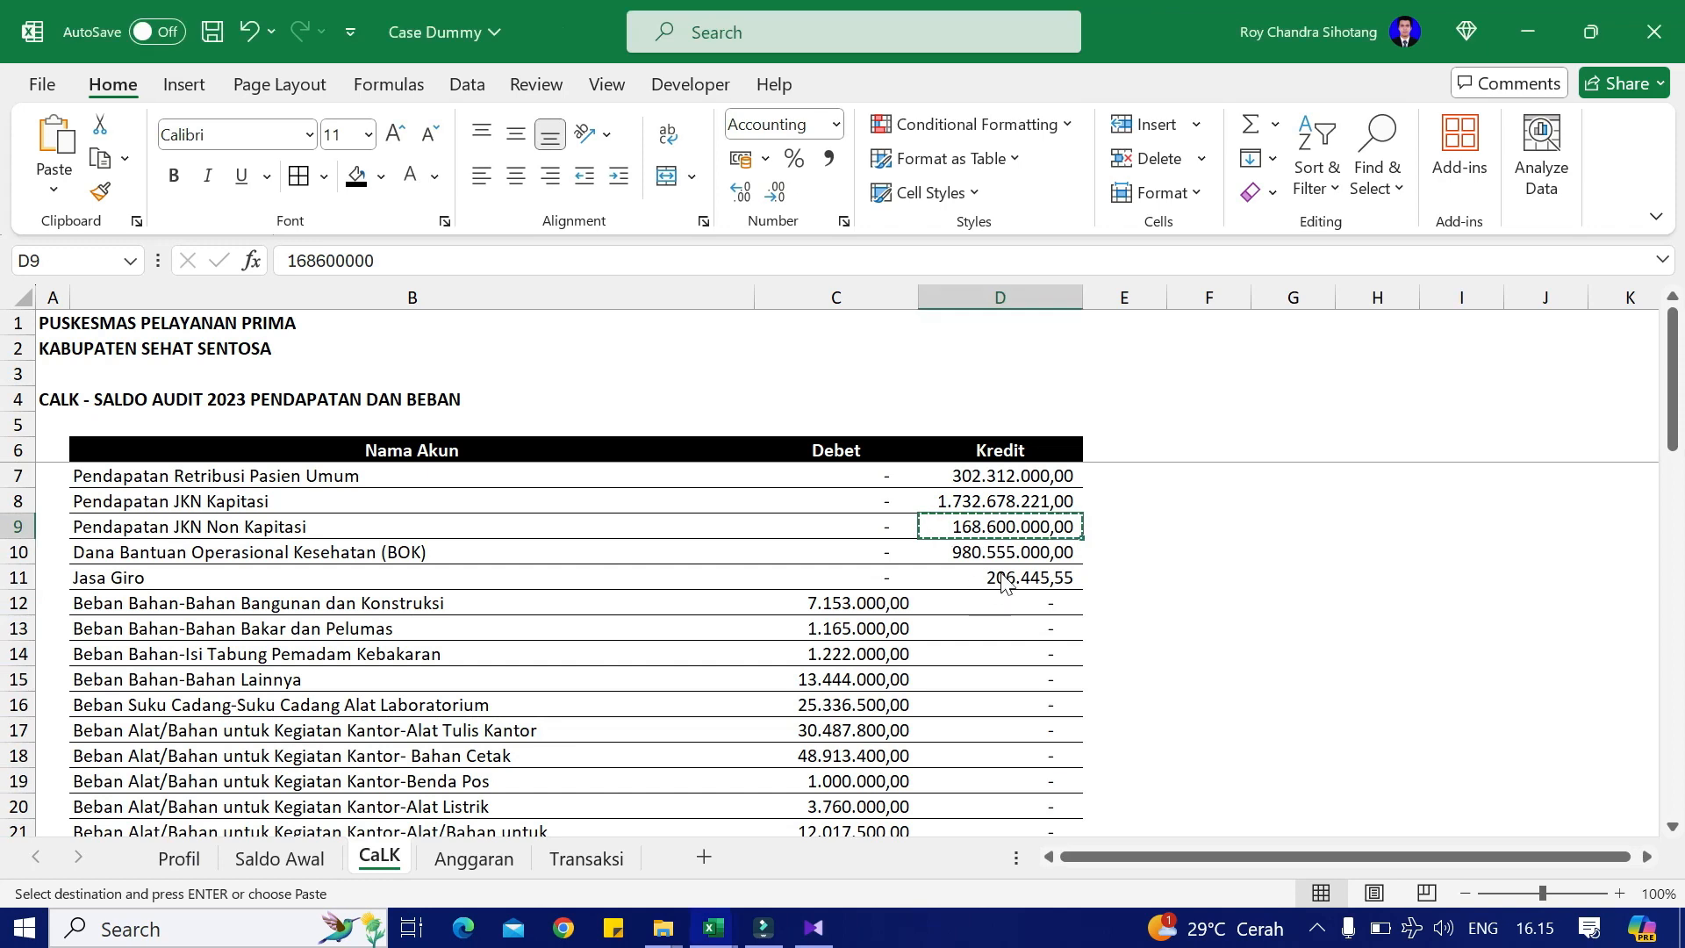
{"action": "left_click", "coordinate": [1007, 549]}
{"action": "key", "text": "ctrl+c"}
{"action": "key", "text": "alt+Tab"}
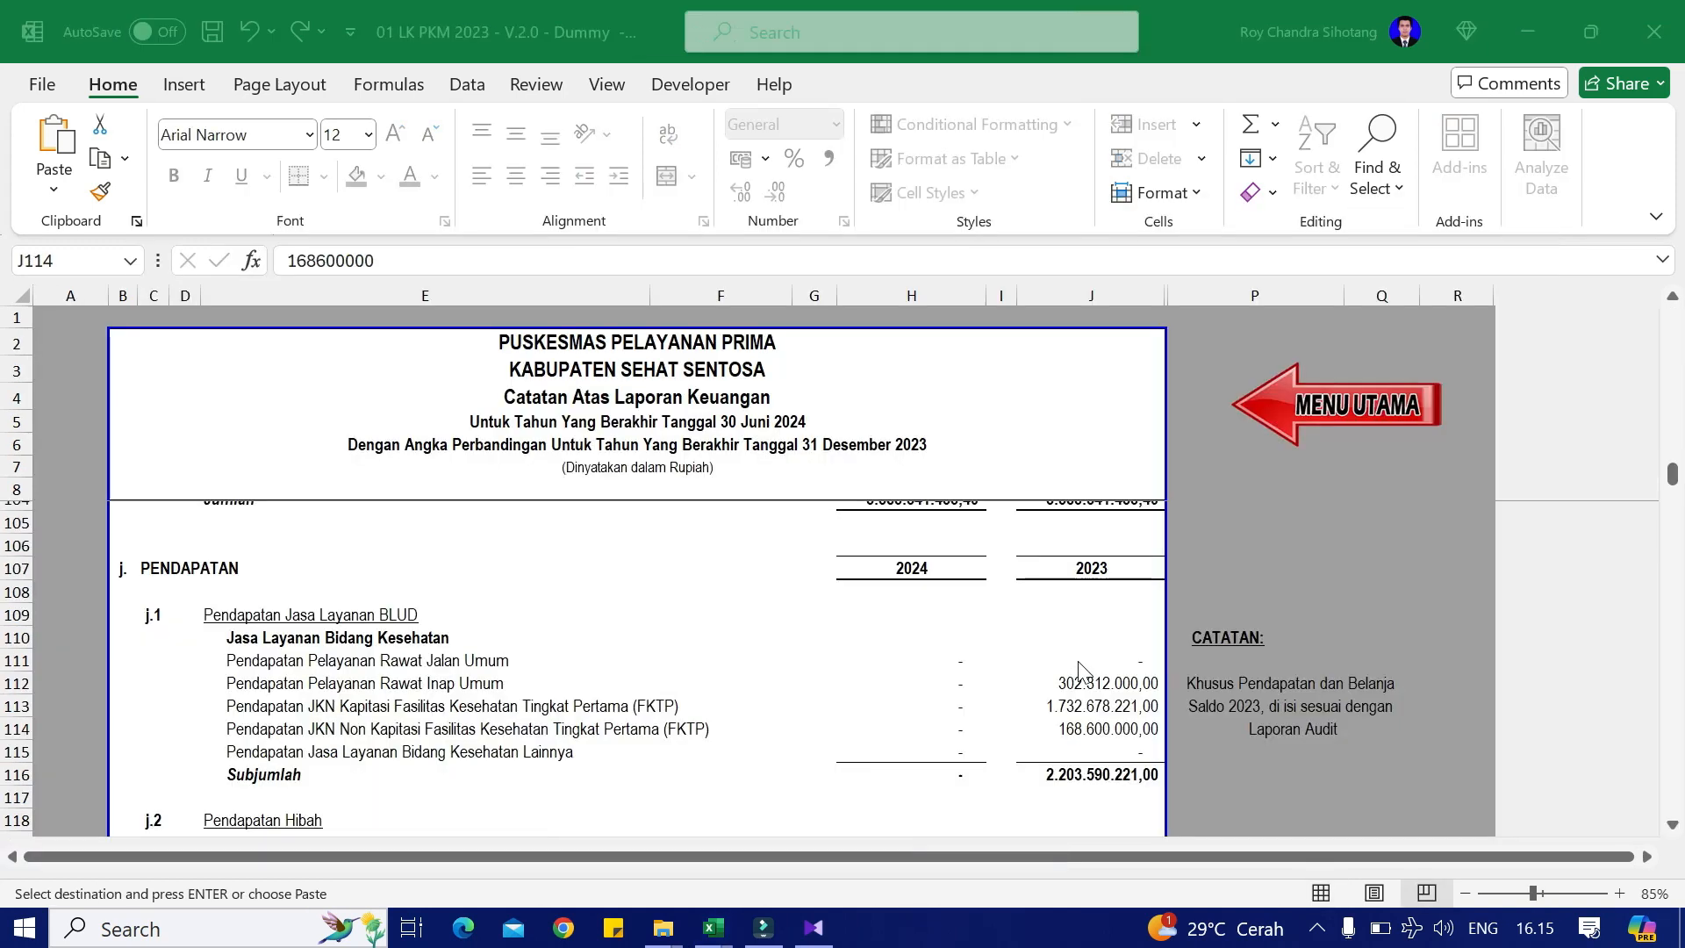
Step: Paste 980.555.000,00 as a value into the 2023 BOK dari APBN cell
{"action": "scroll", "coordinate": [1089, 686], "scroll_direction": "down", "scroll_amount": 2}
{"action": "scroll", "coordinate": [1005, 672], "scroll_direction": "down", "scroll_amount": 1}
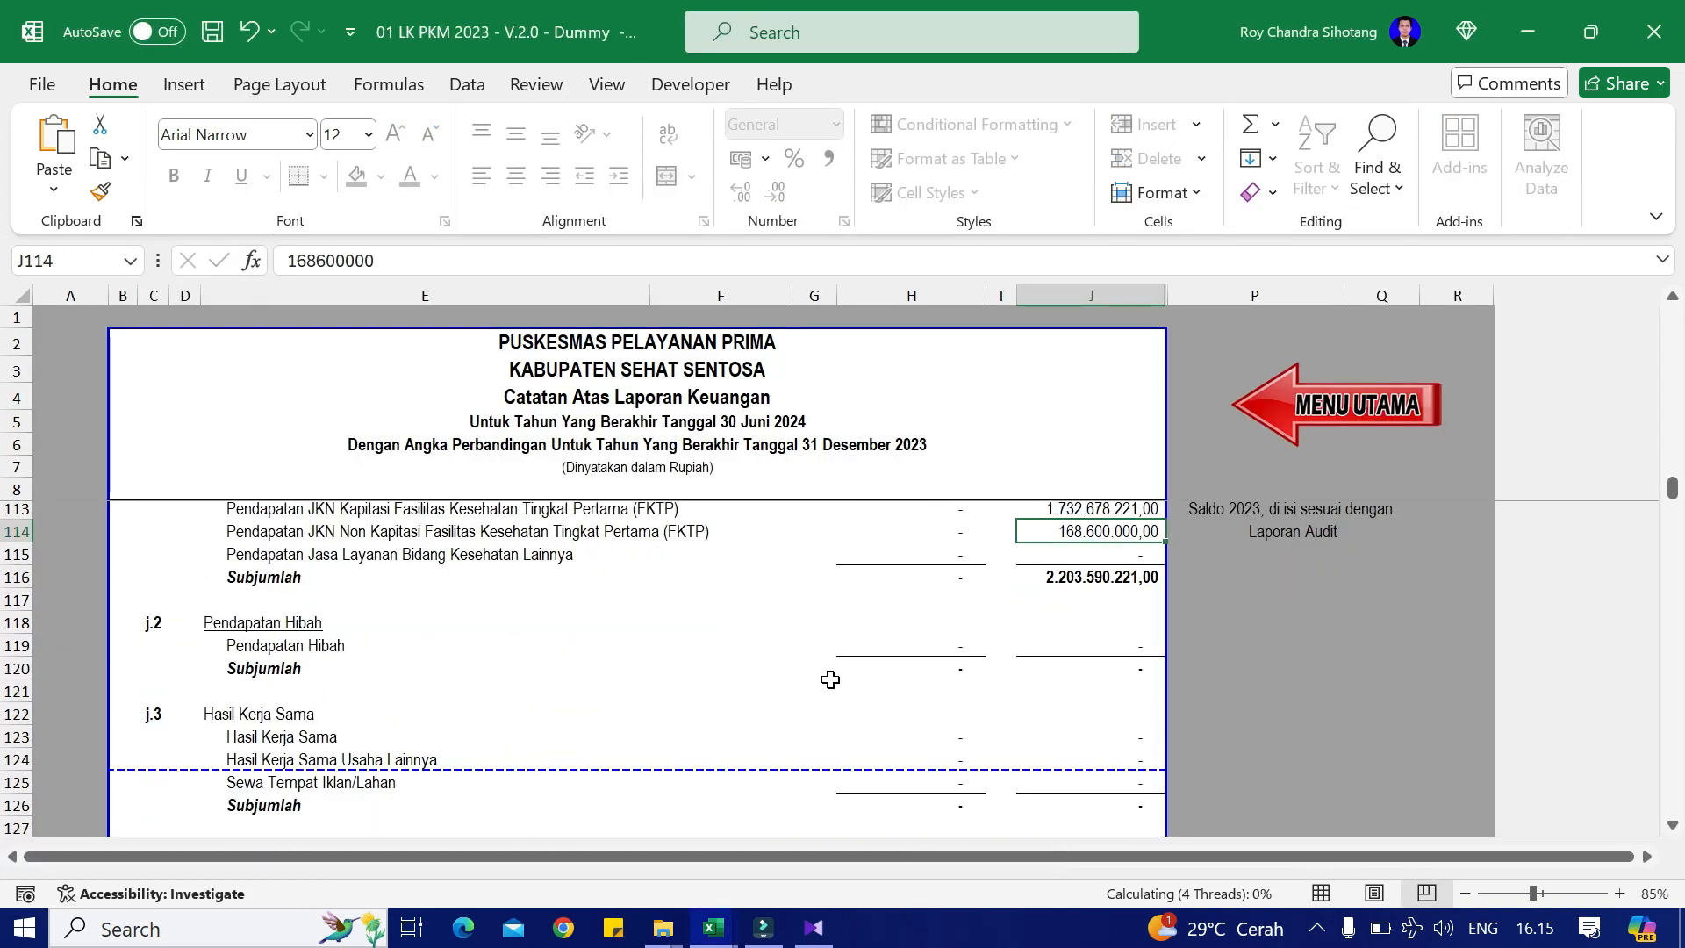
{"action": "scroll", "coordinate": [518, 774], "scroll_direction": "down", "scroll_amount": 2}
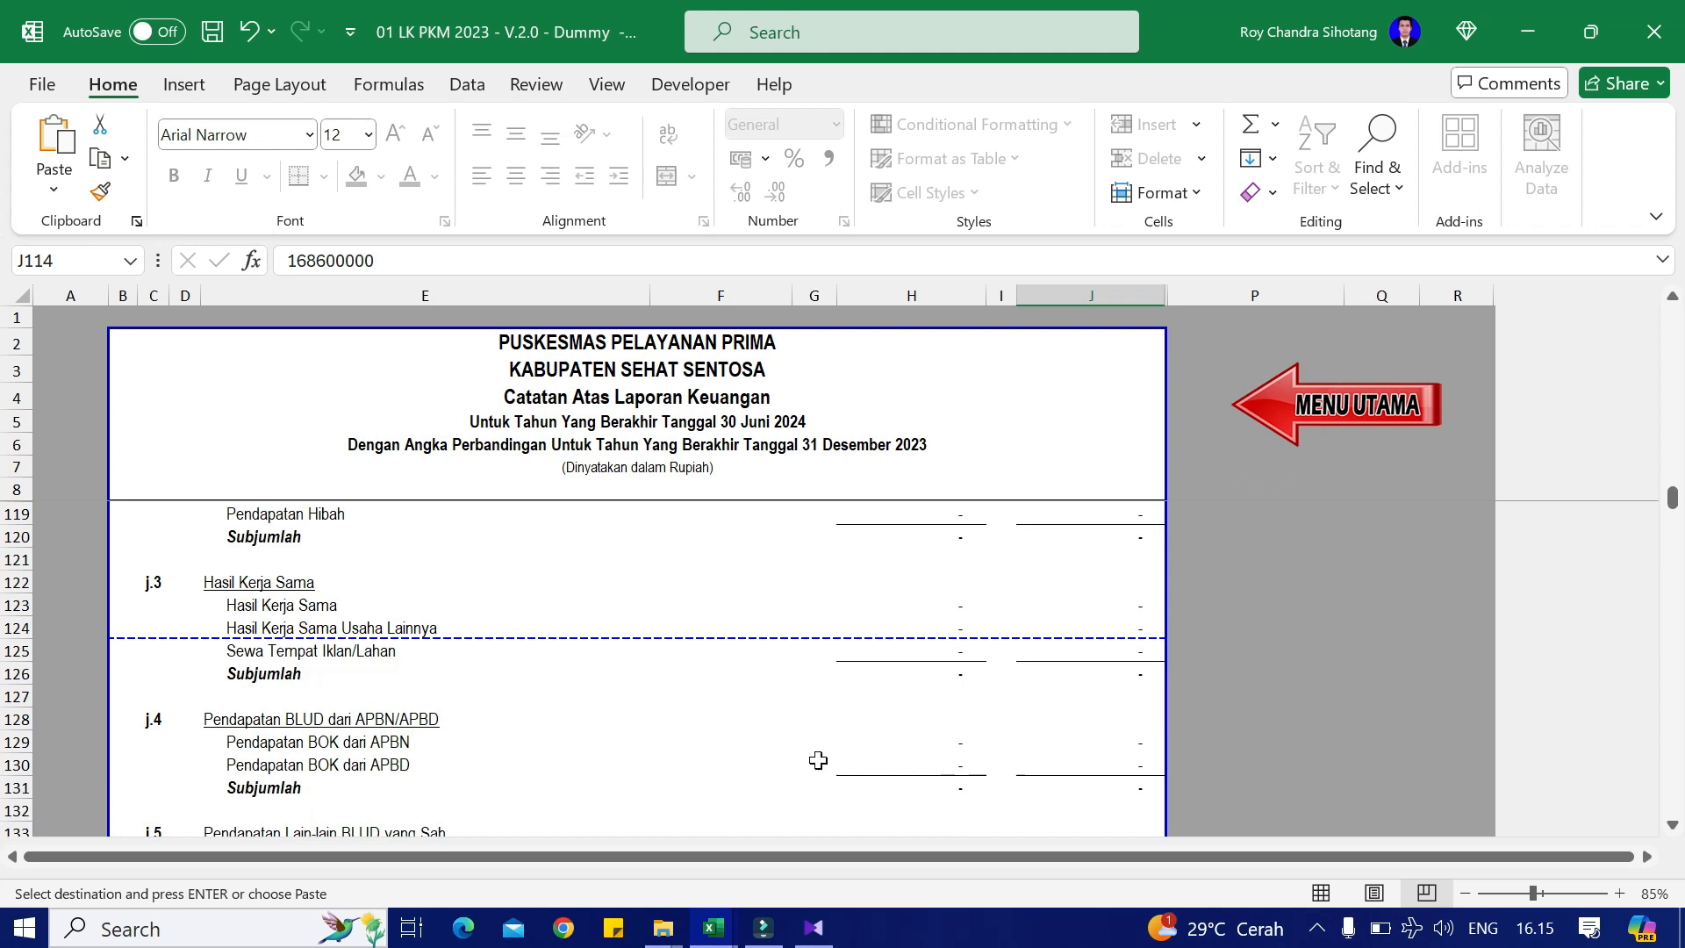
{"action": "left_click", "coordinate": [1123, 743]}
{"action": "right_click", "coordinate": [1124, 741]}
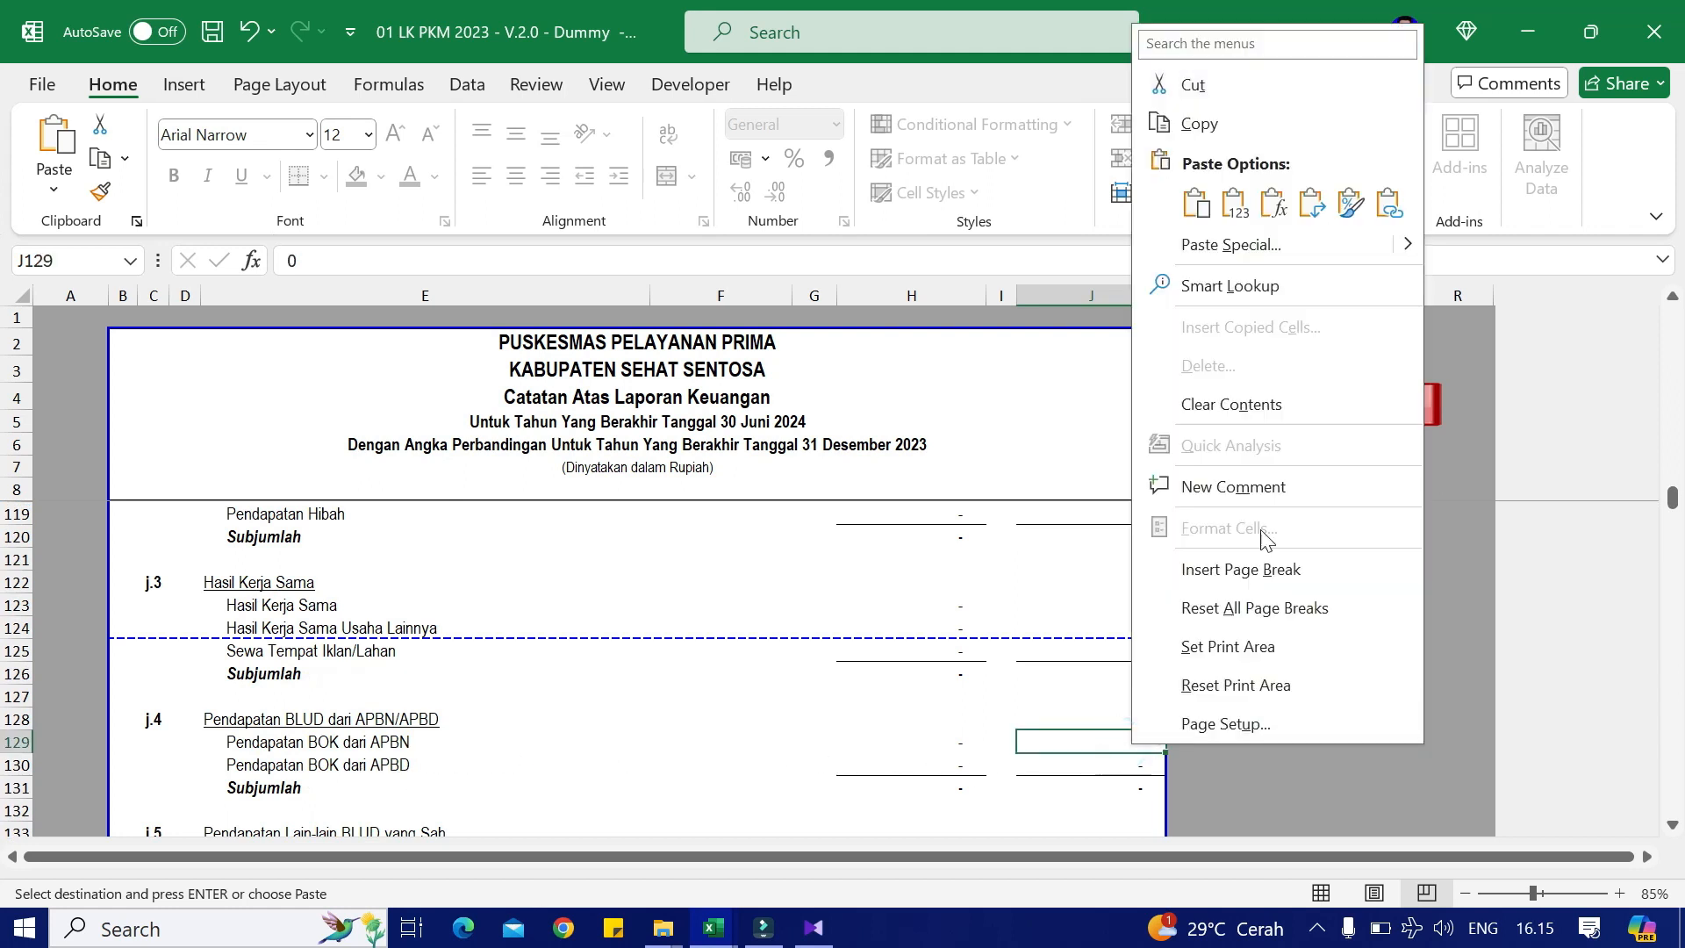
{"action": "left_click", "coordinate": [1233, 204]}
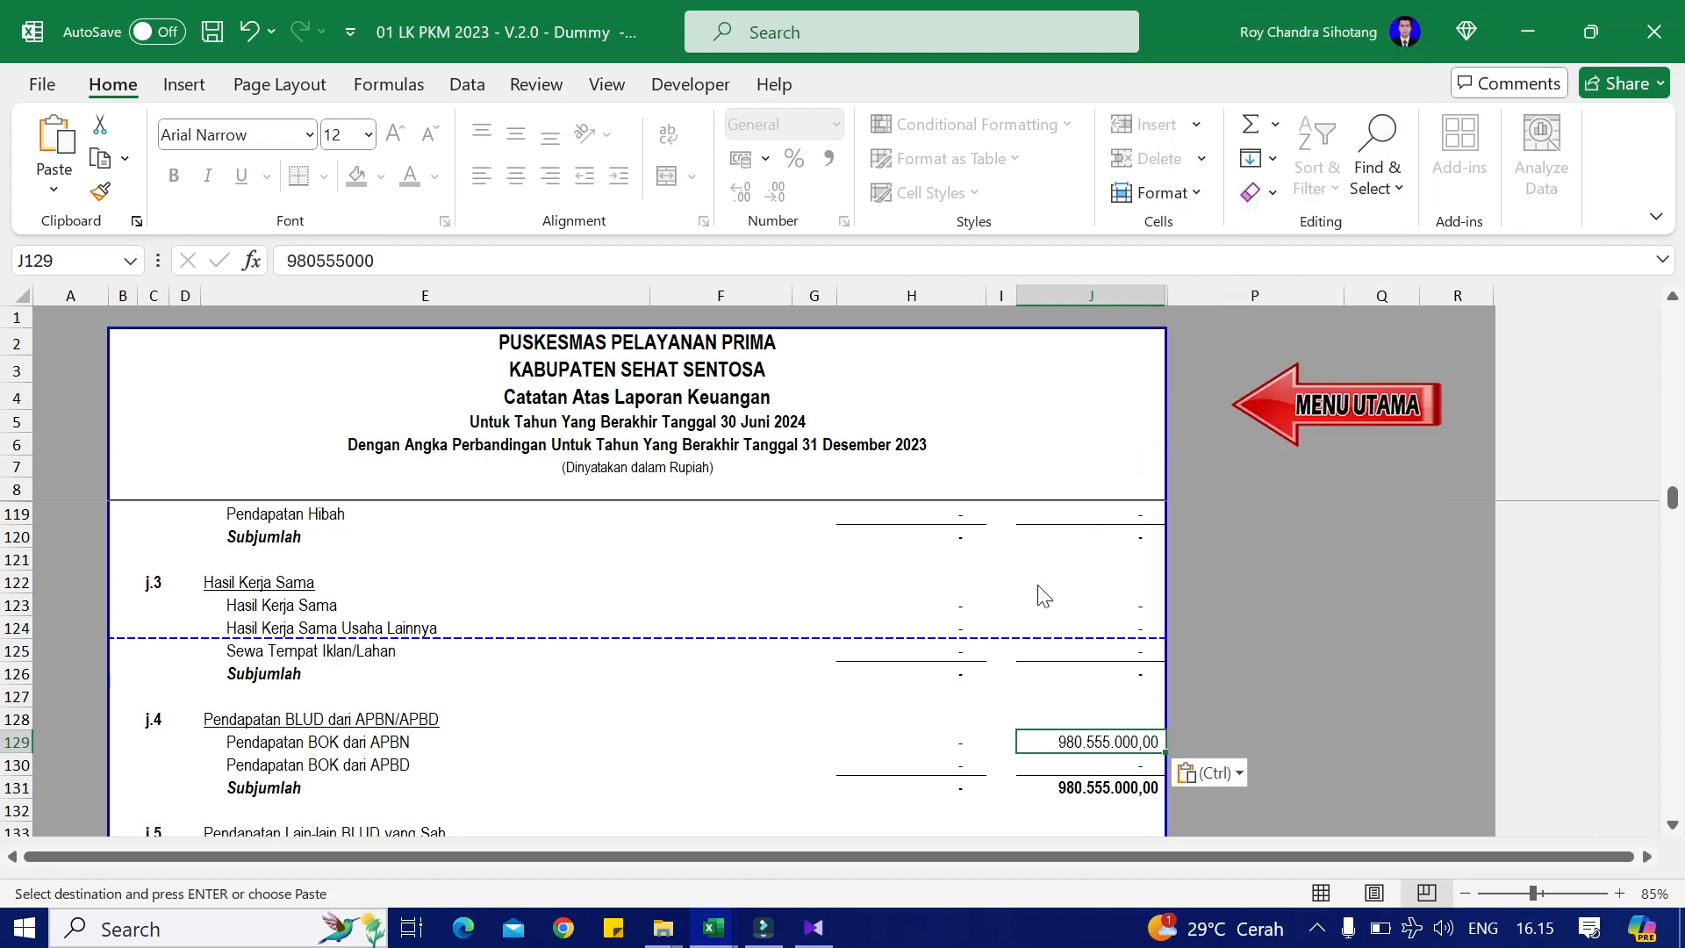
Step: Paste the Jasa Giro amount 206.445,55 as a value into the 2023 Jasa Giro/Bunga cell
{"action": "key", "text": "alt+Tab"}
{"action": "left_click", "coordinate": [1035, 581]}
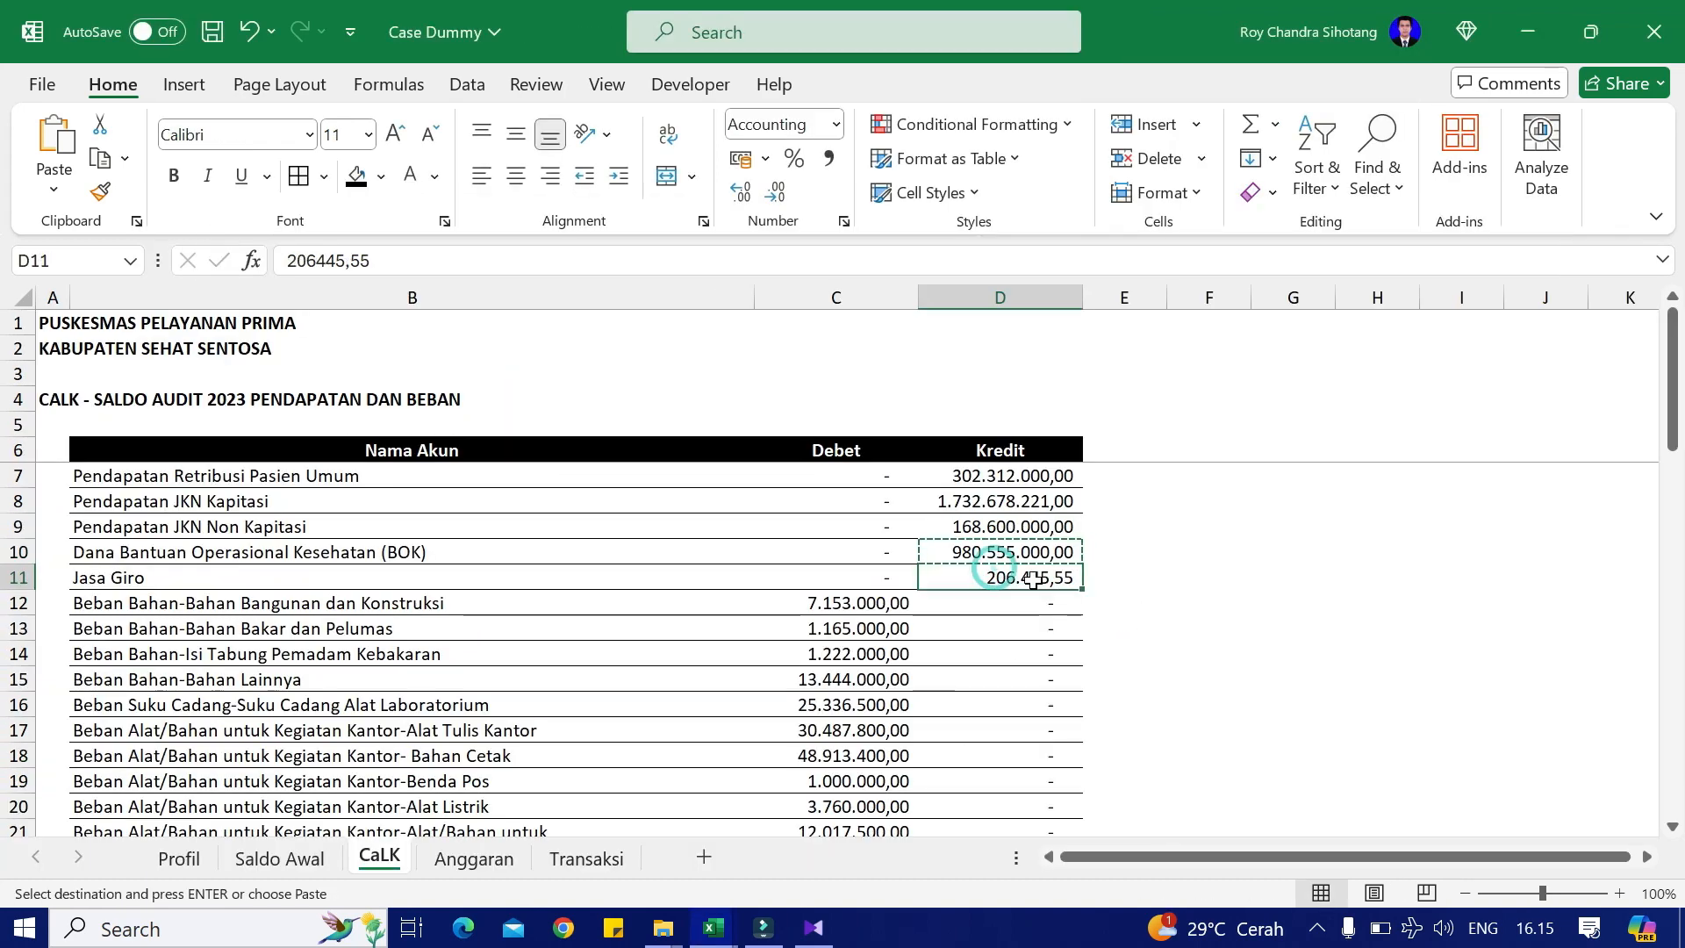
{"action": "key", "text": "alt+Tab"}
{"action": "scroll", "coordinate": [950, 672], "scroll_direction": "down", "scroll_amount": 2}
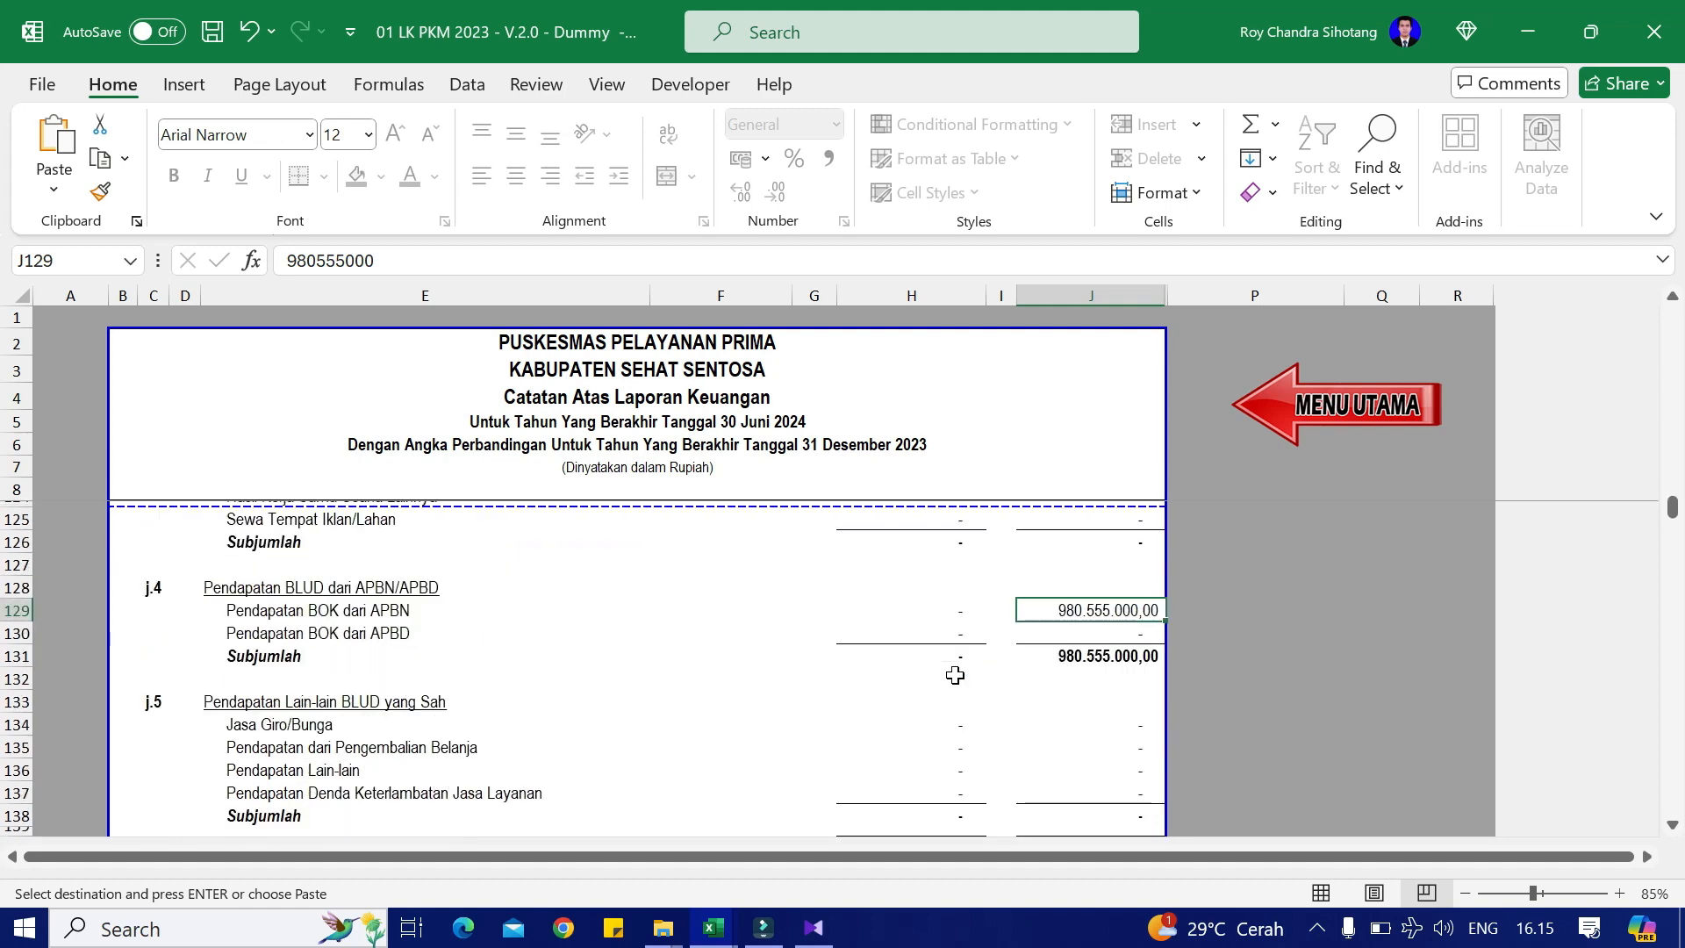
{"action": "left_click", "coordinate": [1114, 722]}
{"action": "right_click", "coordinate": [1114, 722]}
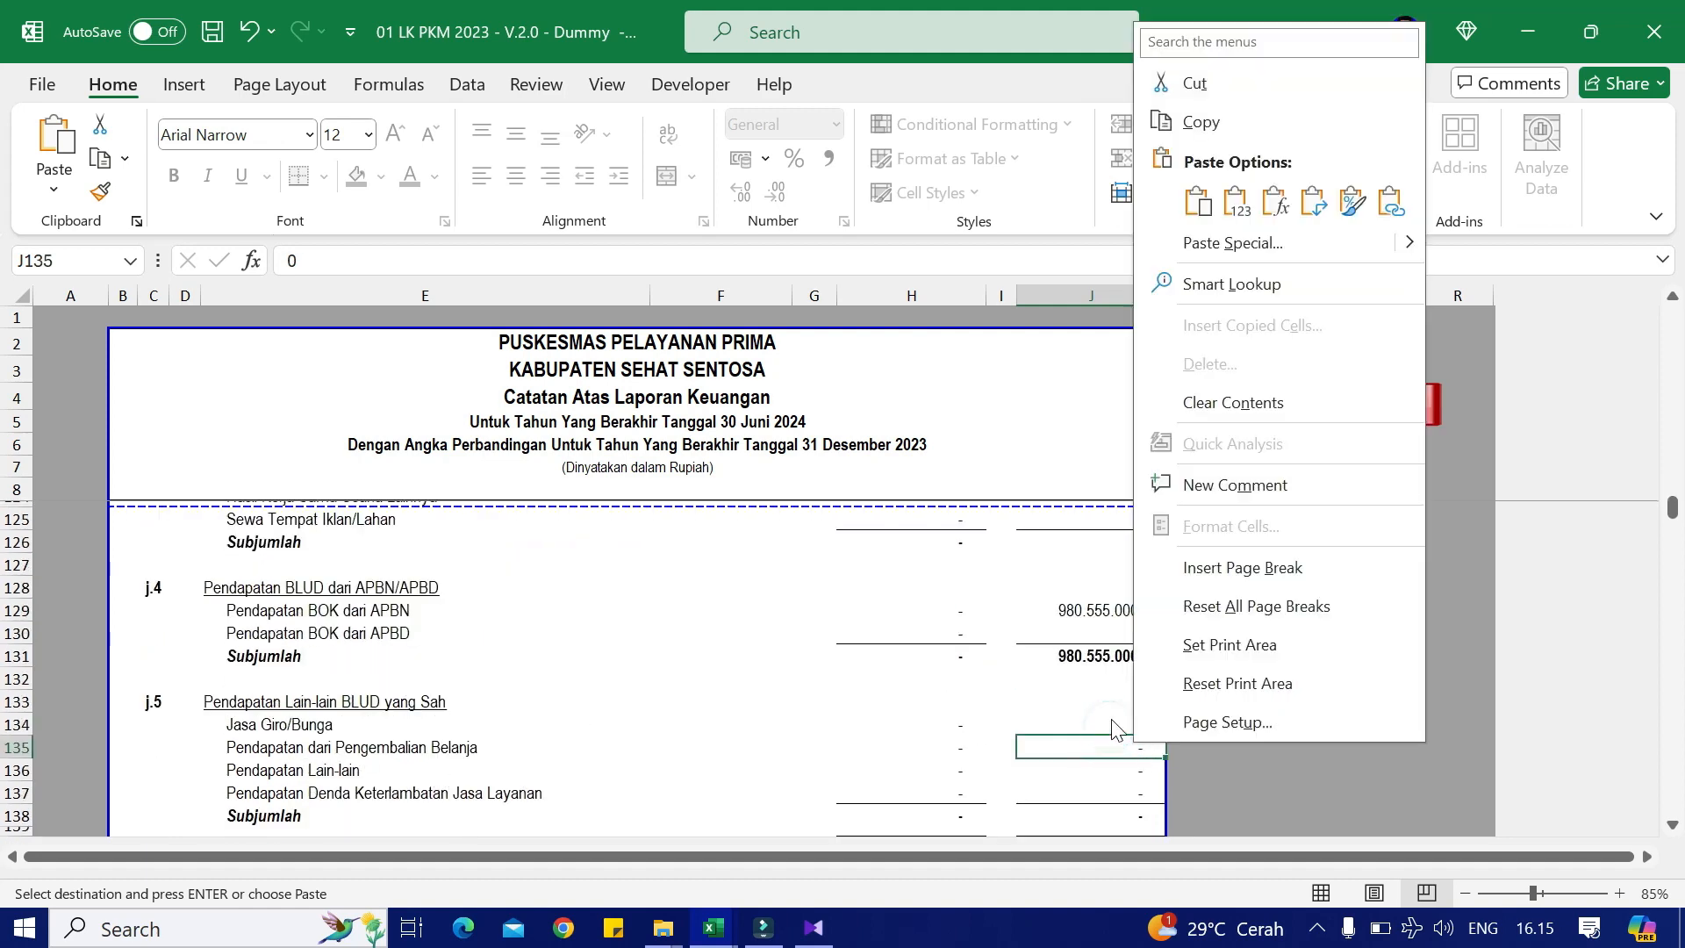
{"action": "key", "text": "Escape"}
{"action": "right_click", "coordinate": [1120, 722]}
{"action": "left_click", "coordinate": [1222, 182]}
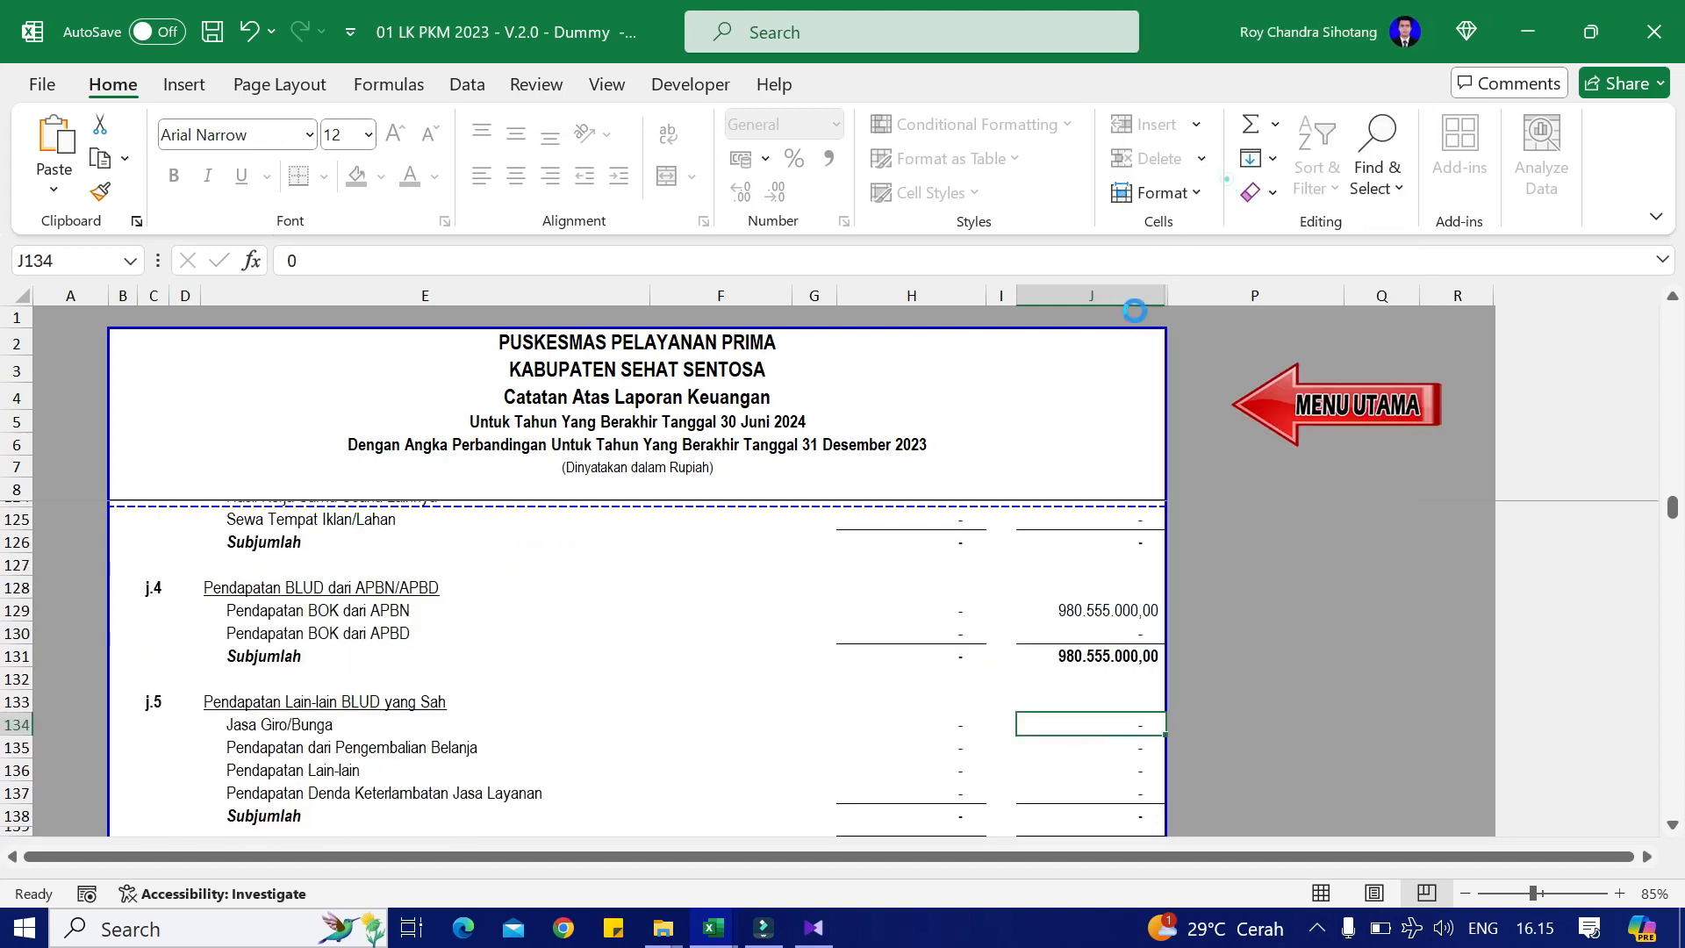
Step: Copy the 7.153.000,00 Bangunan dan Konstruksi expense from the audit sheet
{"action": "key", "text": "alt+Tab"}
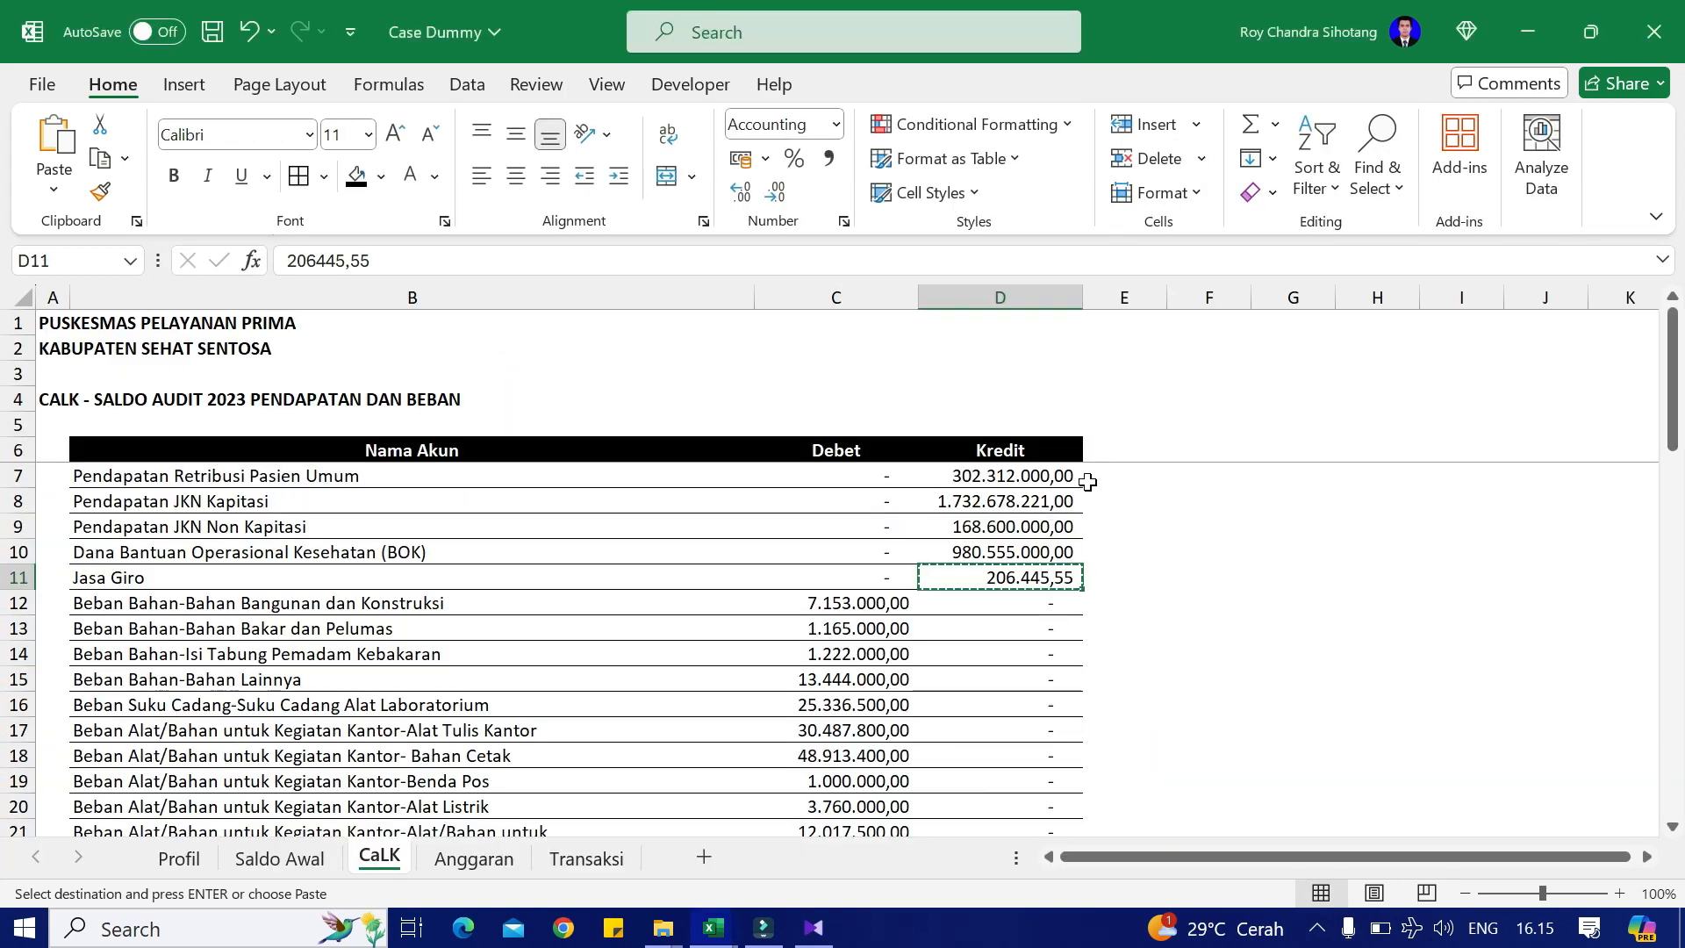
{"action": "scroll", "coordinate": [614, 658], "scroll_direction": "down", "scroll_amount": 1}
{"action": "left_click", "coordinate": [856, 527]}
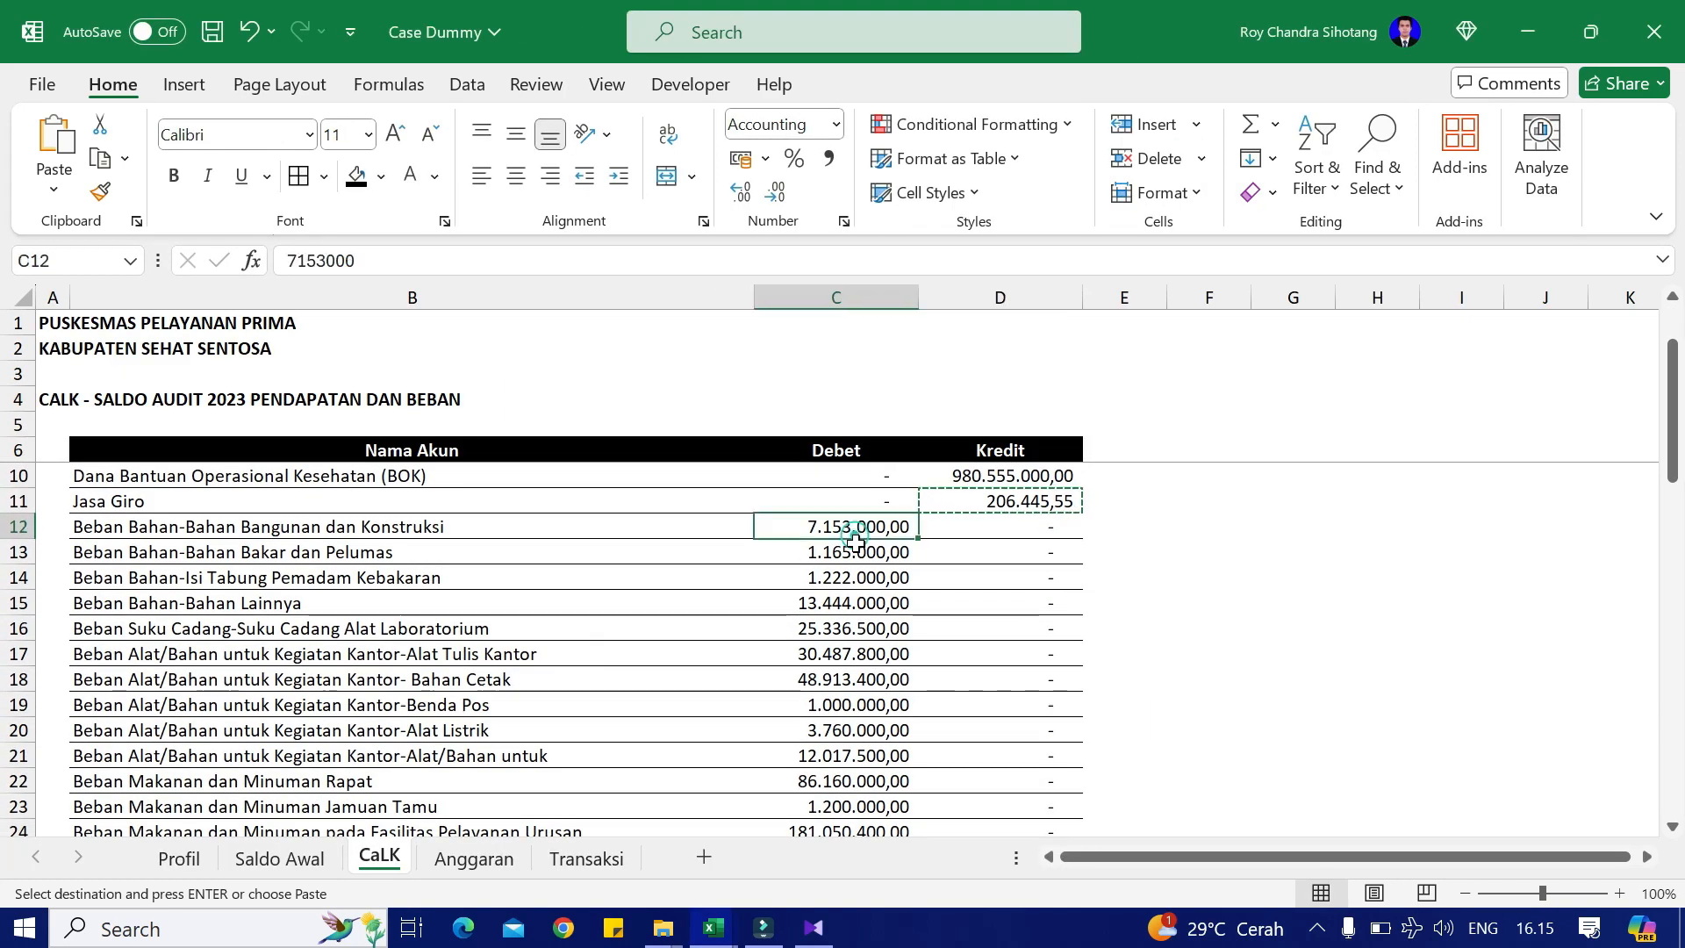
{"action": "key", "text": "ctrl+c"}
{"action": "key", "text": "alt+Tab"}
{"action": "scroll", "coordinate": [1005, 715], "scroll_direction": "down", "scroll_amount": 2}
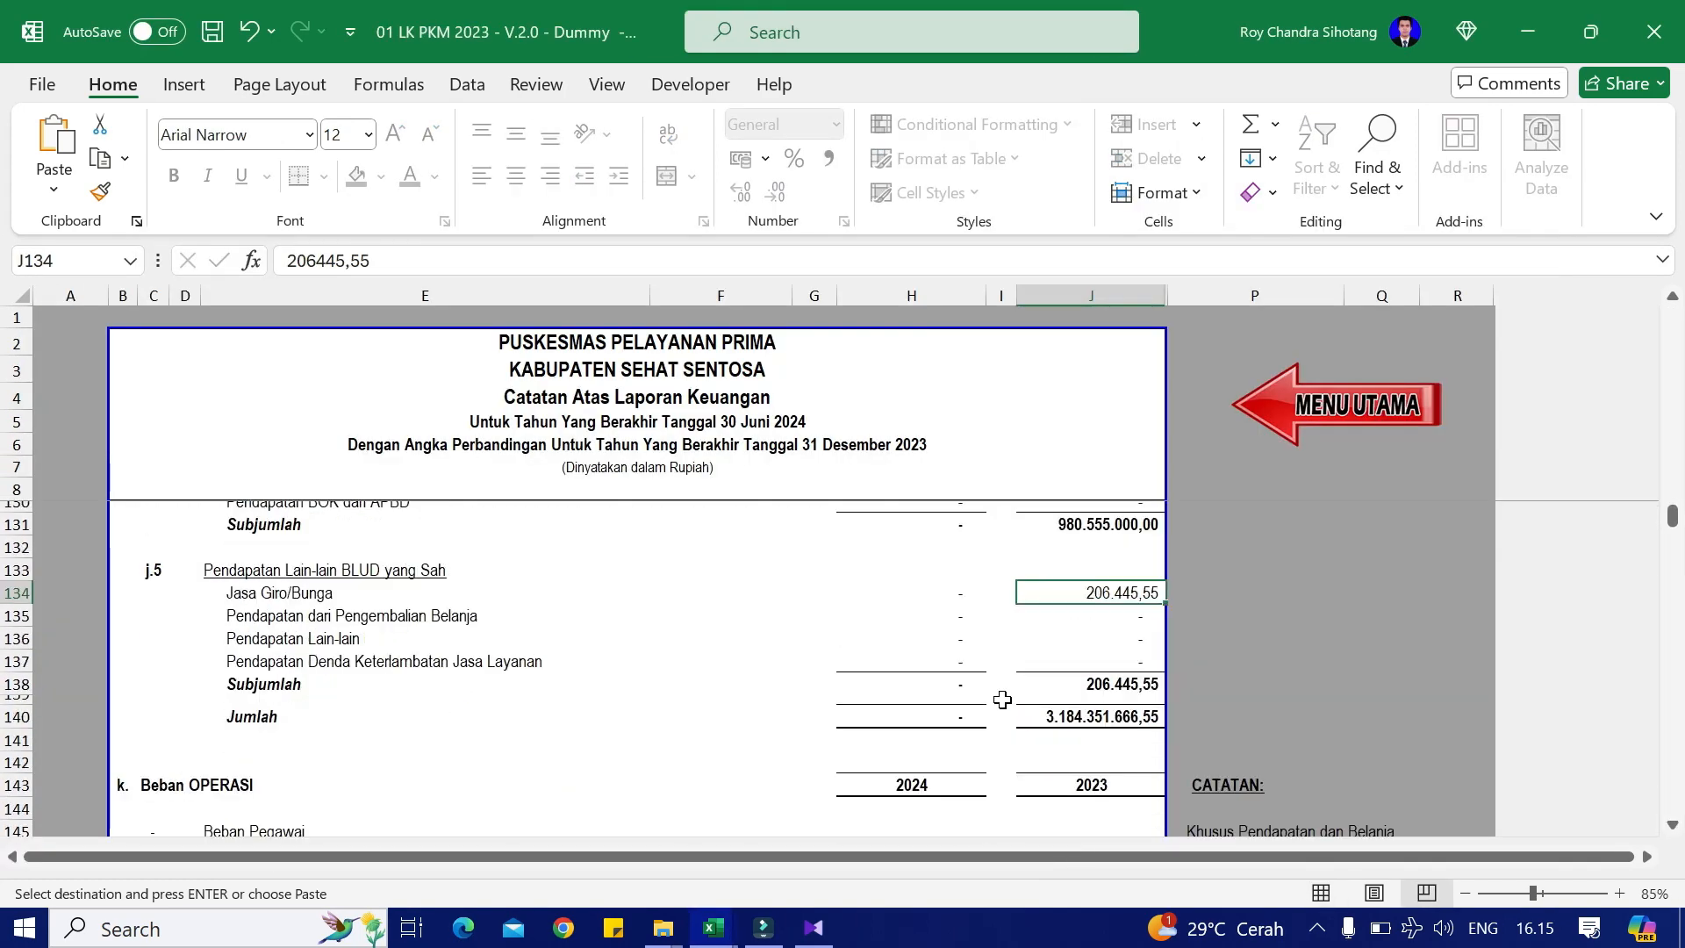
Step: Paste 7.153.000,00 as a value into the 2023 Bangunan dan Konstruksi expense cell
{"action": "scroll", "coordinate": [1022, 668], "scroll_direction": "down", "scroll_amount": 1}
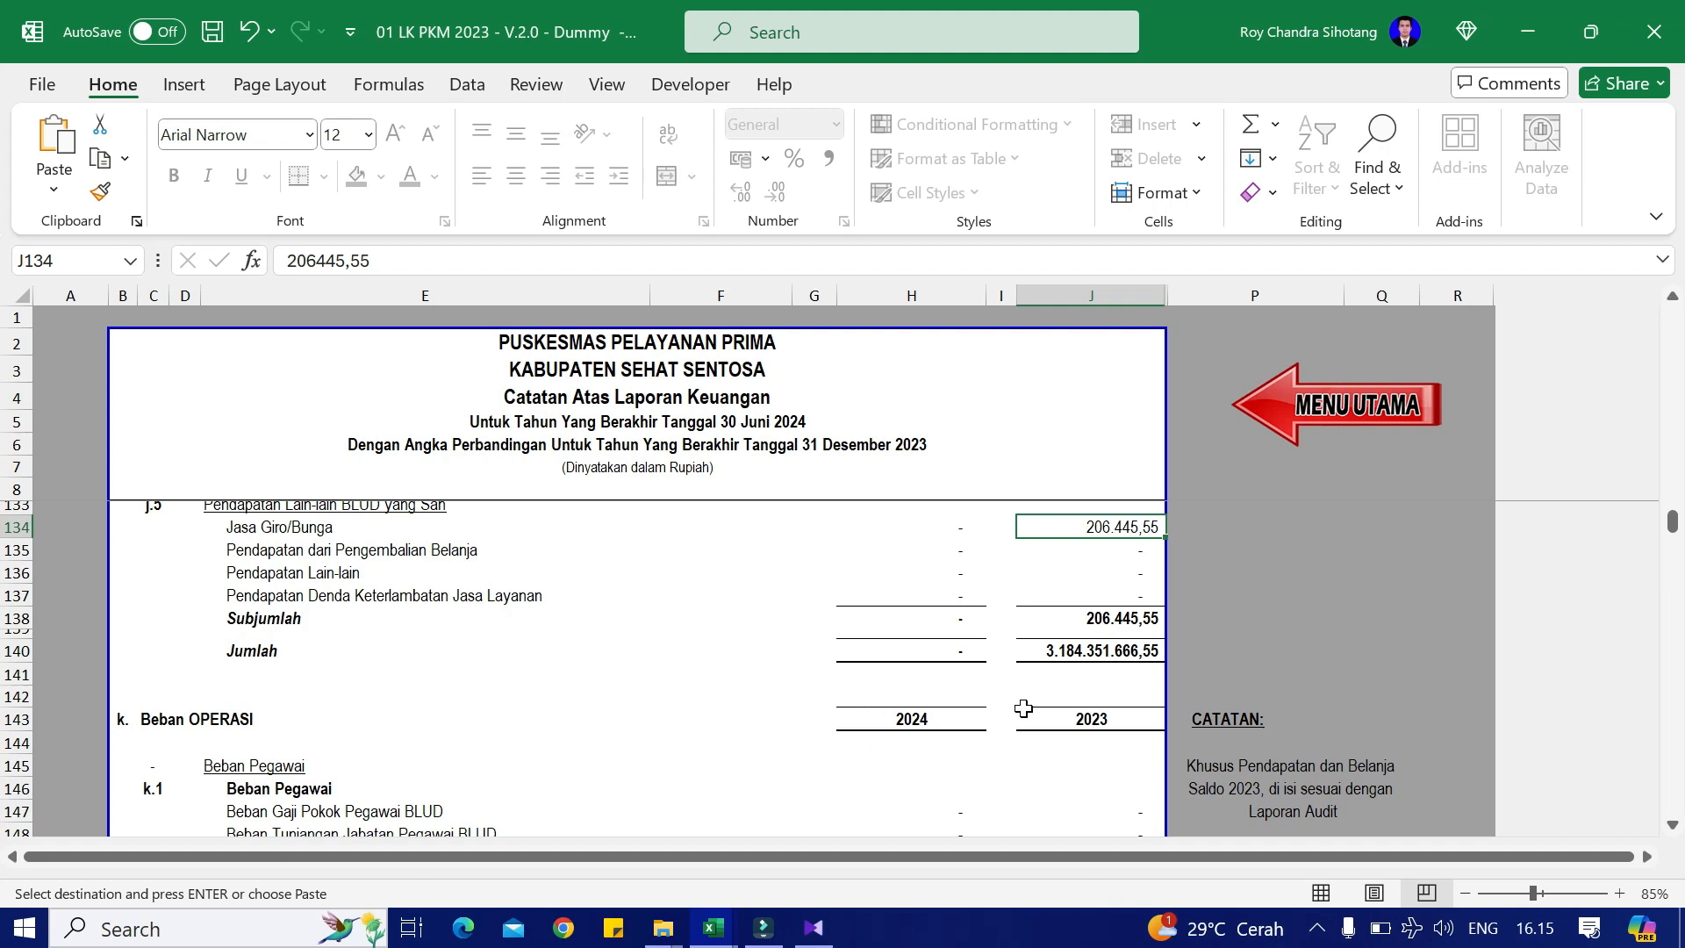
{"action": "scroll", "coordinate": [1023, 708], "scroll_direction": "down", "scroll_amount": 1}
{"action": "scroll", "coordinate": [1030, 717], "scroll_direction": "down", "scroll_amount": 4}
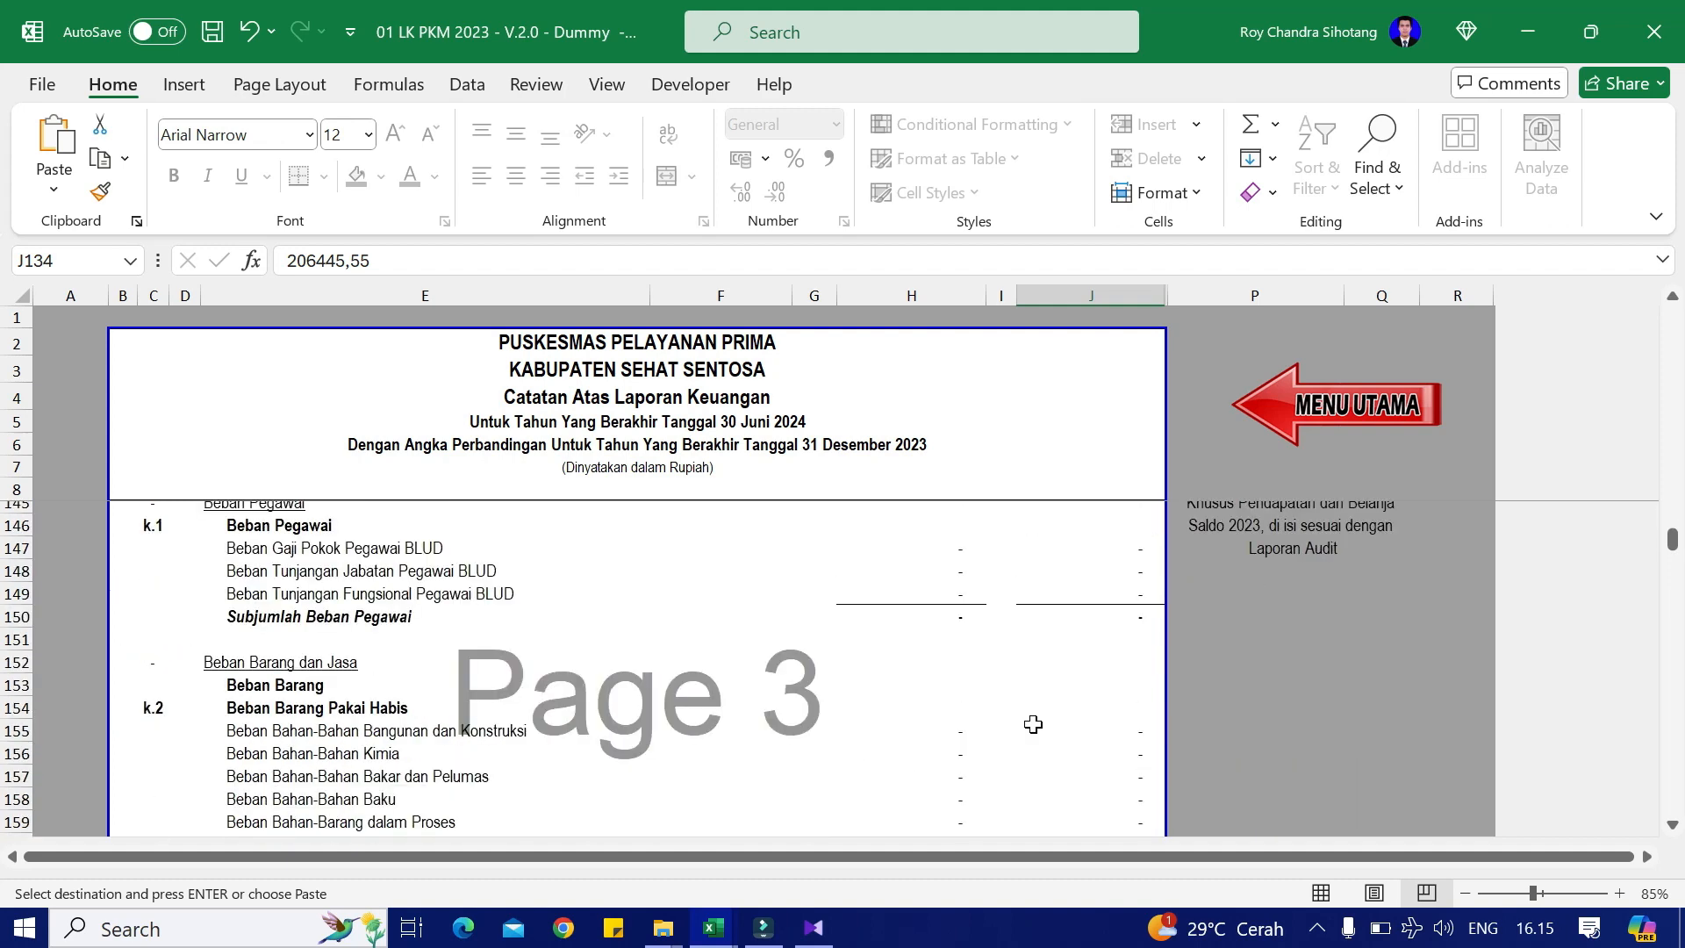
{"action": "key", "text": "alt+Tab"}
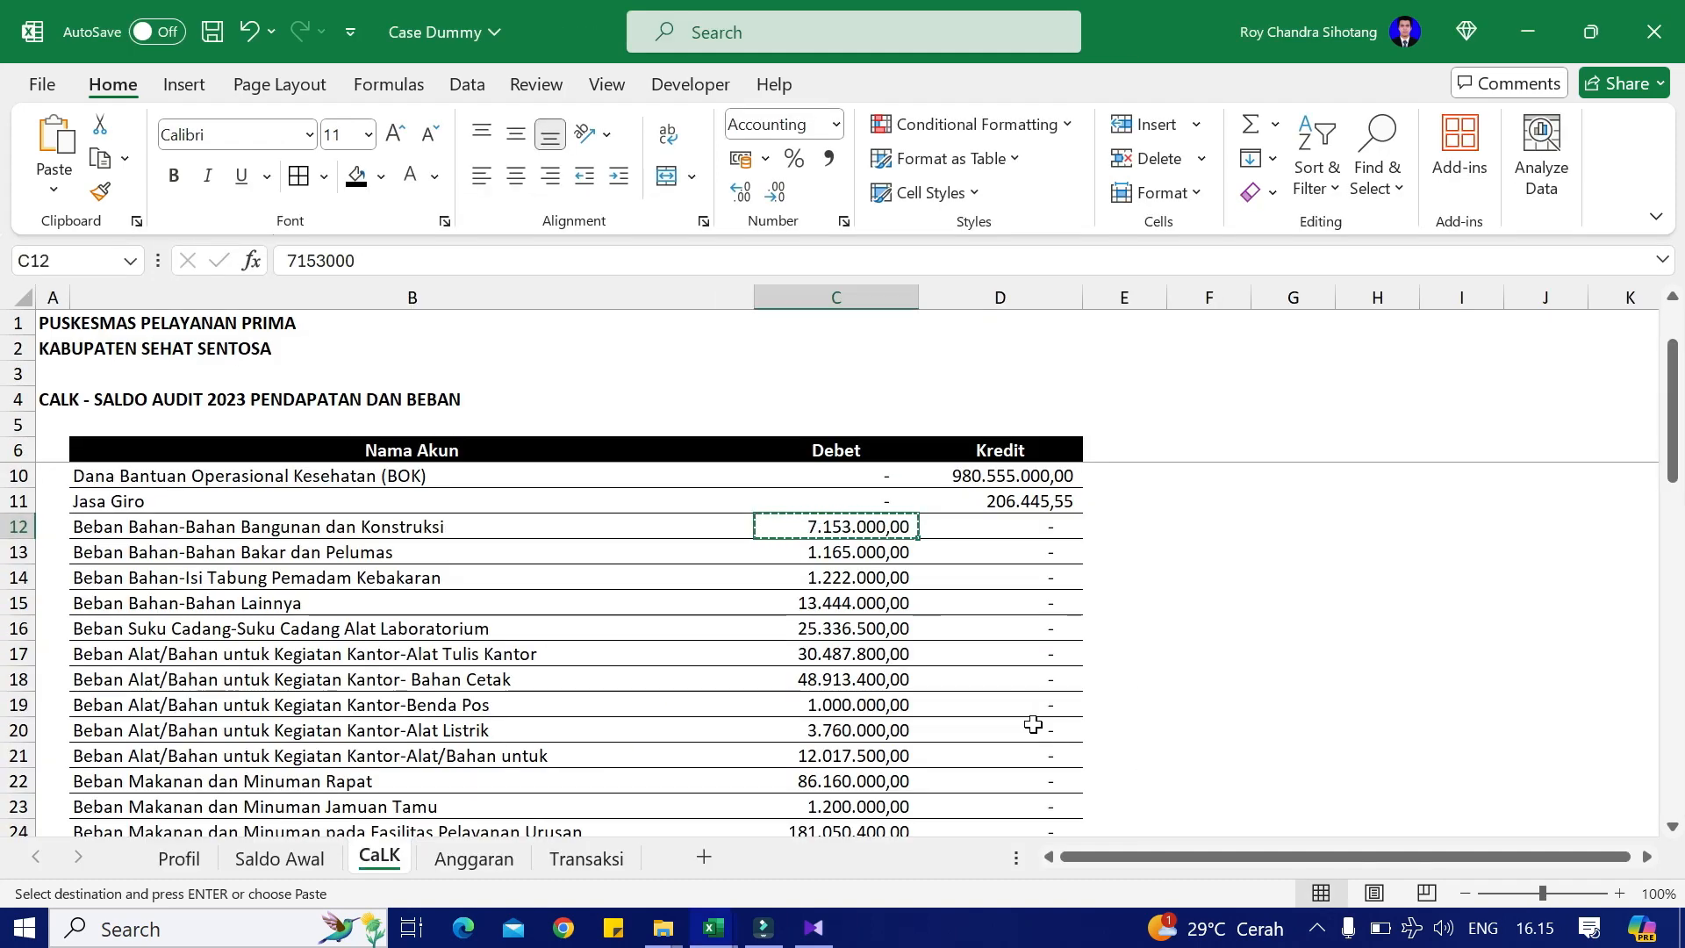
{"action": "key", "text": "alt+Tab"}
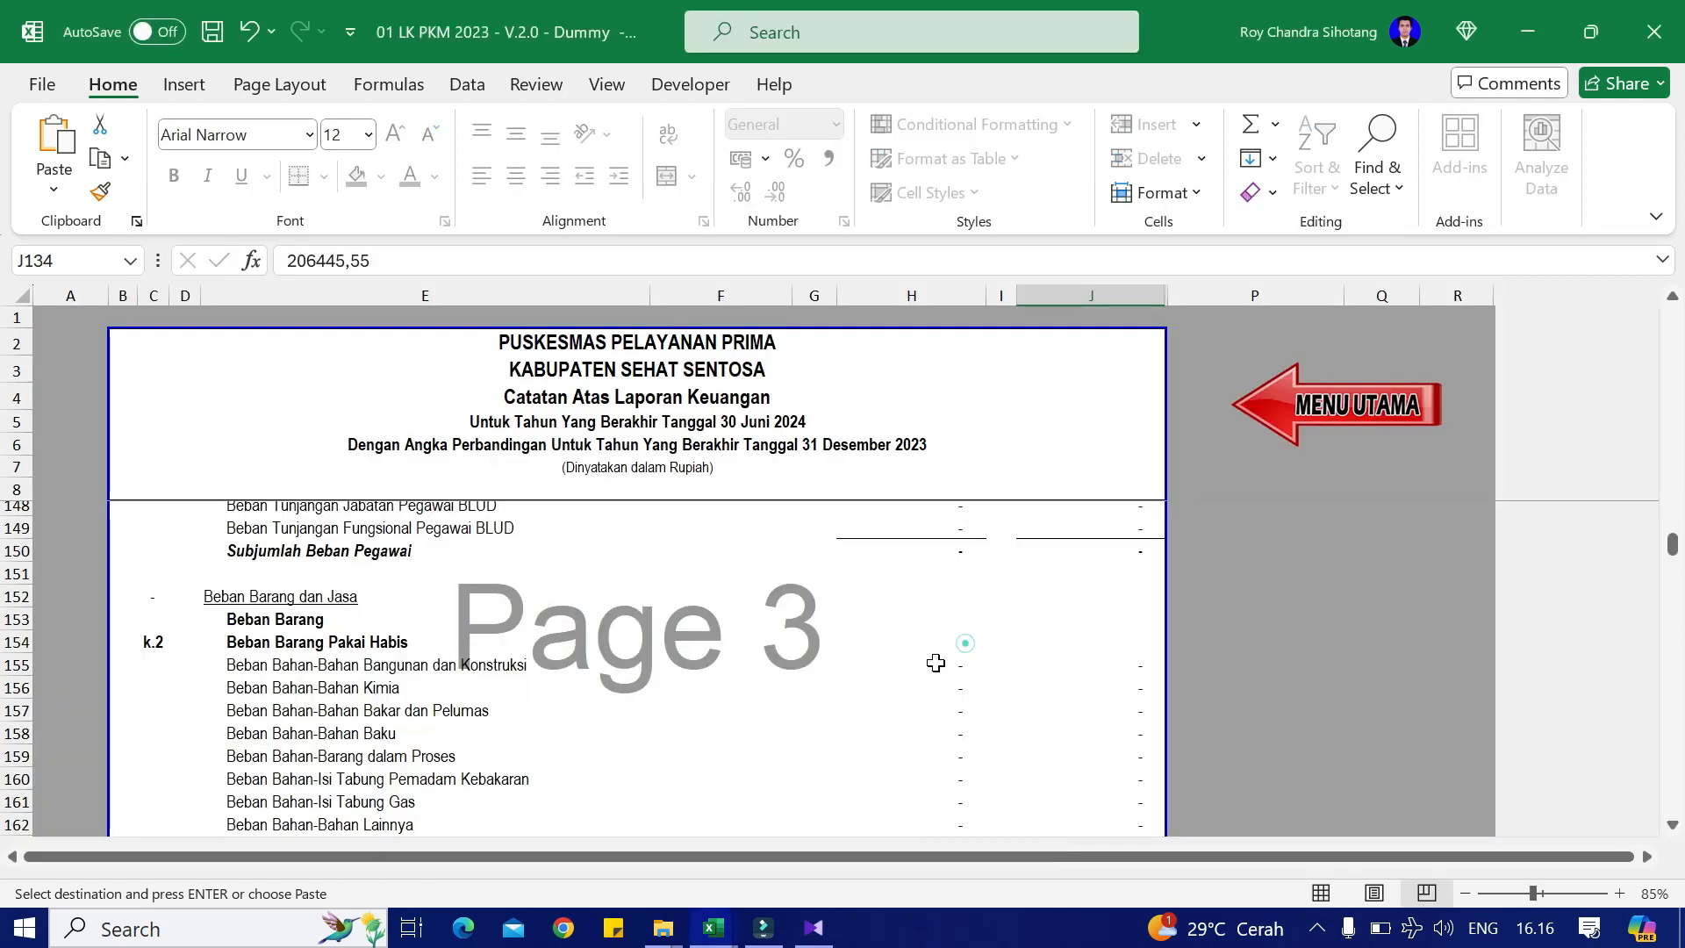
{"action": "left_click", "coordinate": [1132, 664]}
{"action": "right_click", "coordinate": [1136, 664]}
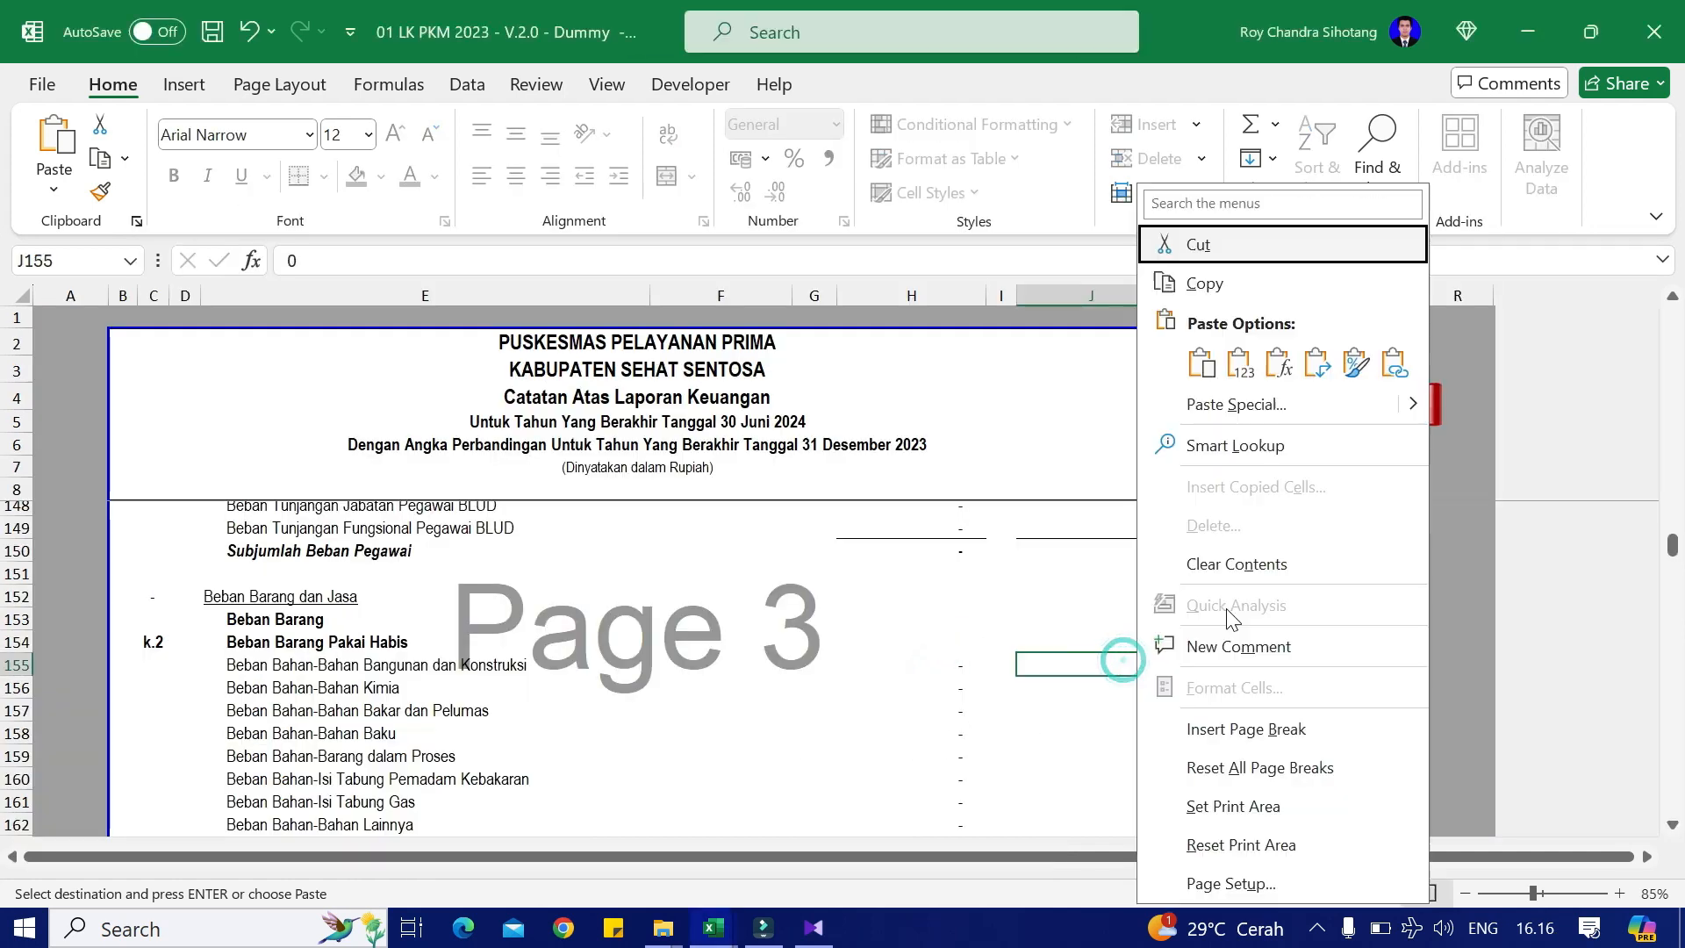
{"action": "left_click", "coordinate": [1249, 362]}
Step: Enter the Bahan Bakar dan Pelumas expense 1.165.000,00 as a value in the next row
{"action": "key", "text": "alt+Tab"}
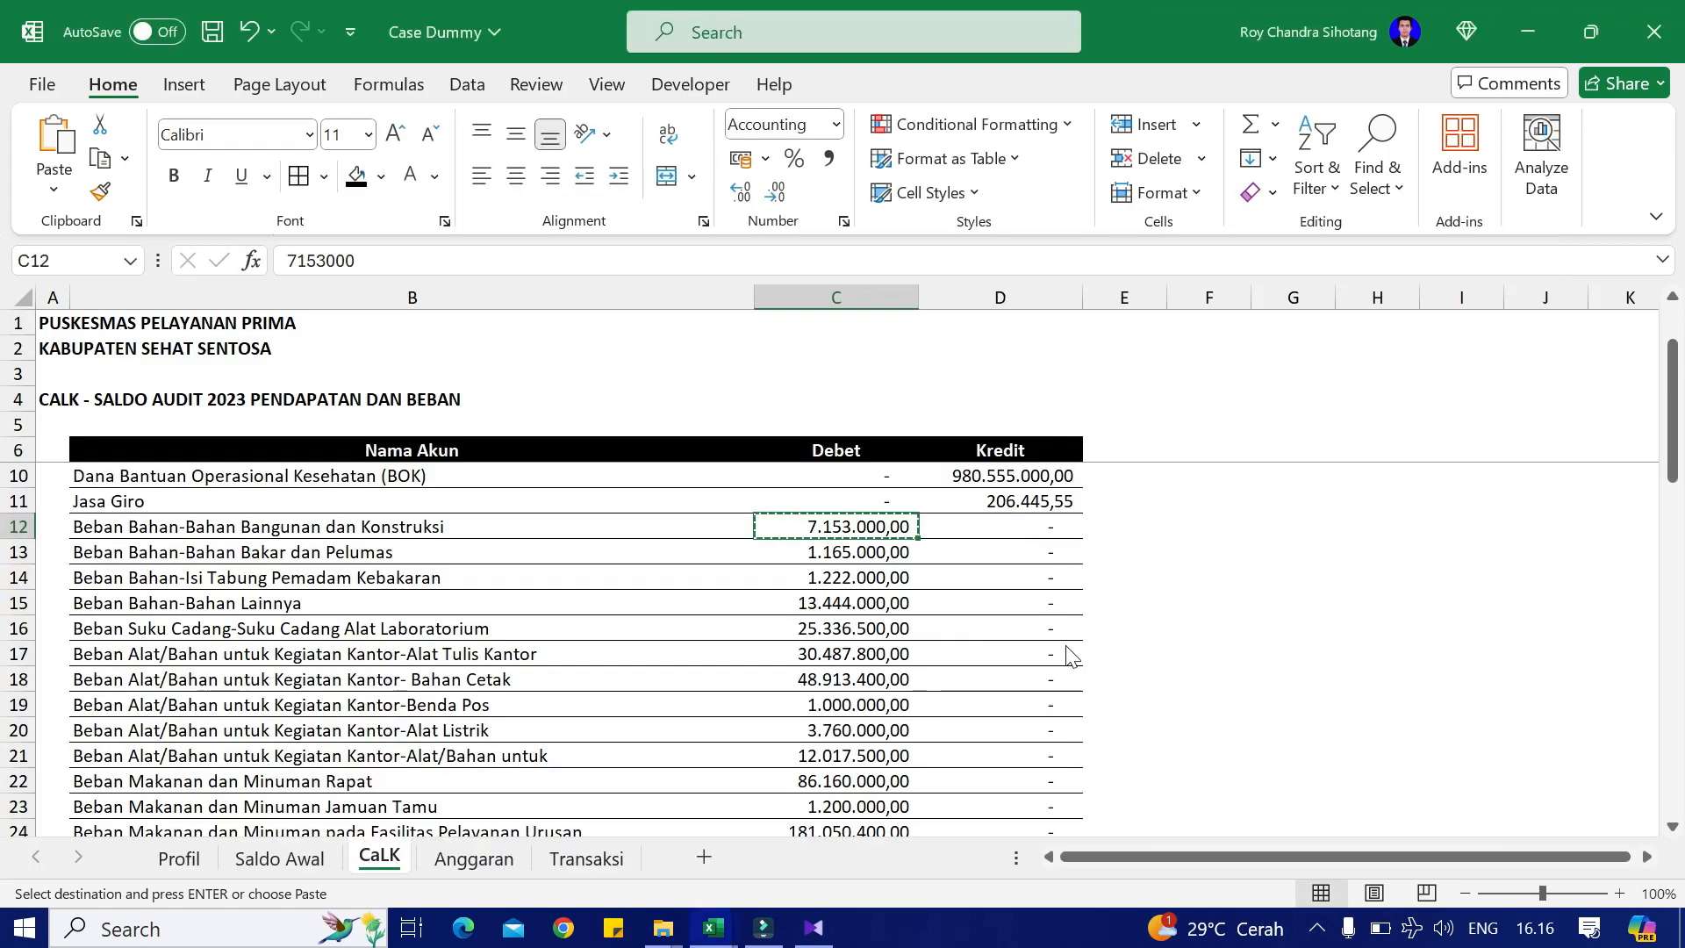
{"action": "key", "text": "Down"}
{"action": "key", "text": "ctrl+c"}
{"action": "key", "text": "alt+Tab"}
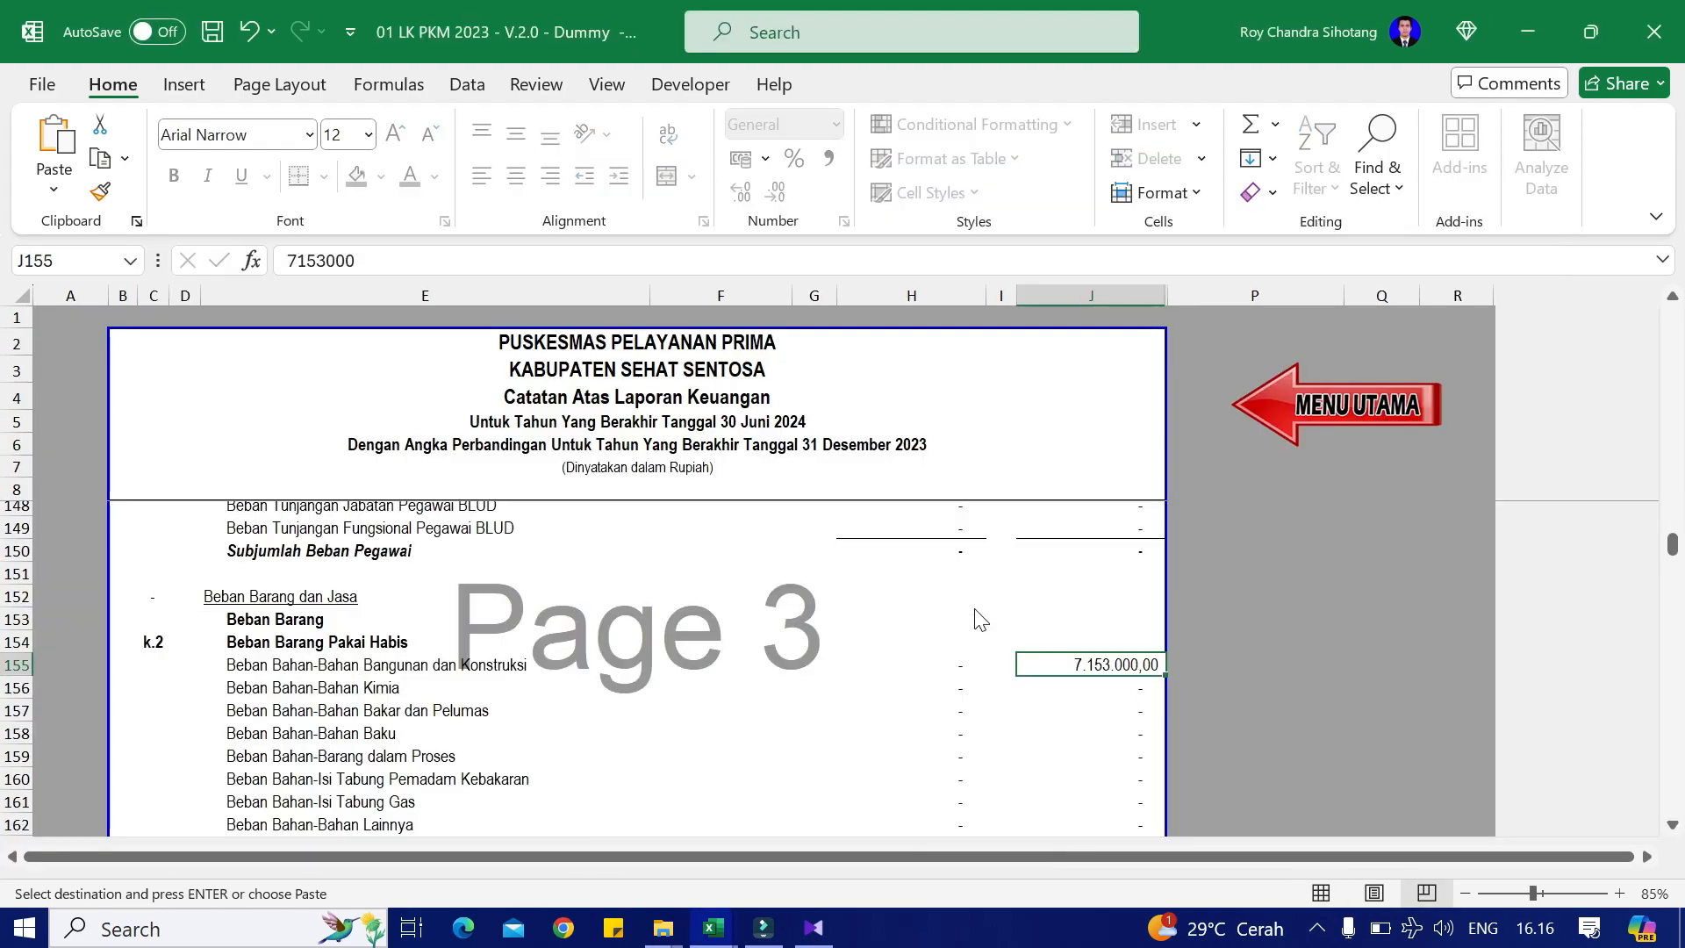
{"action": "key", "text": "Down"}
{"action": "key", "text": "Down"}
{"action": "key", "text": "shift+F10"}
{"action": "key", "text": "v"}
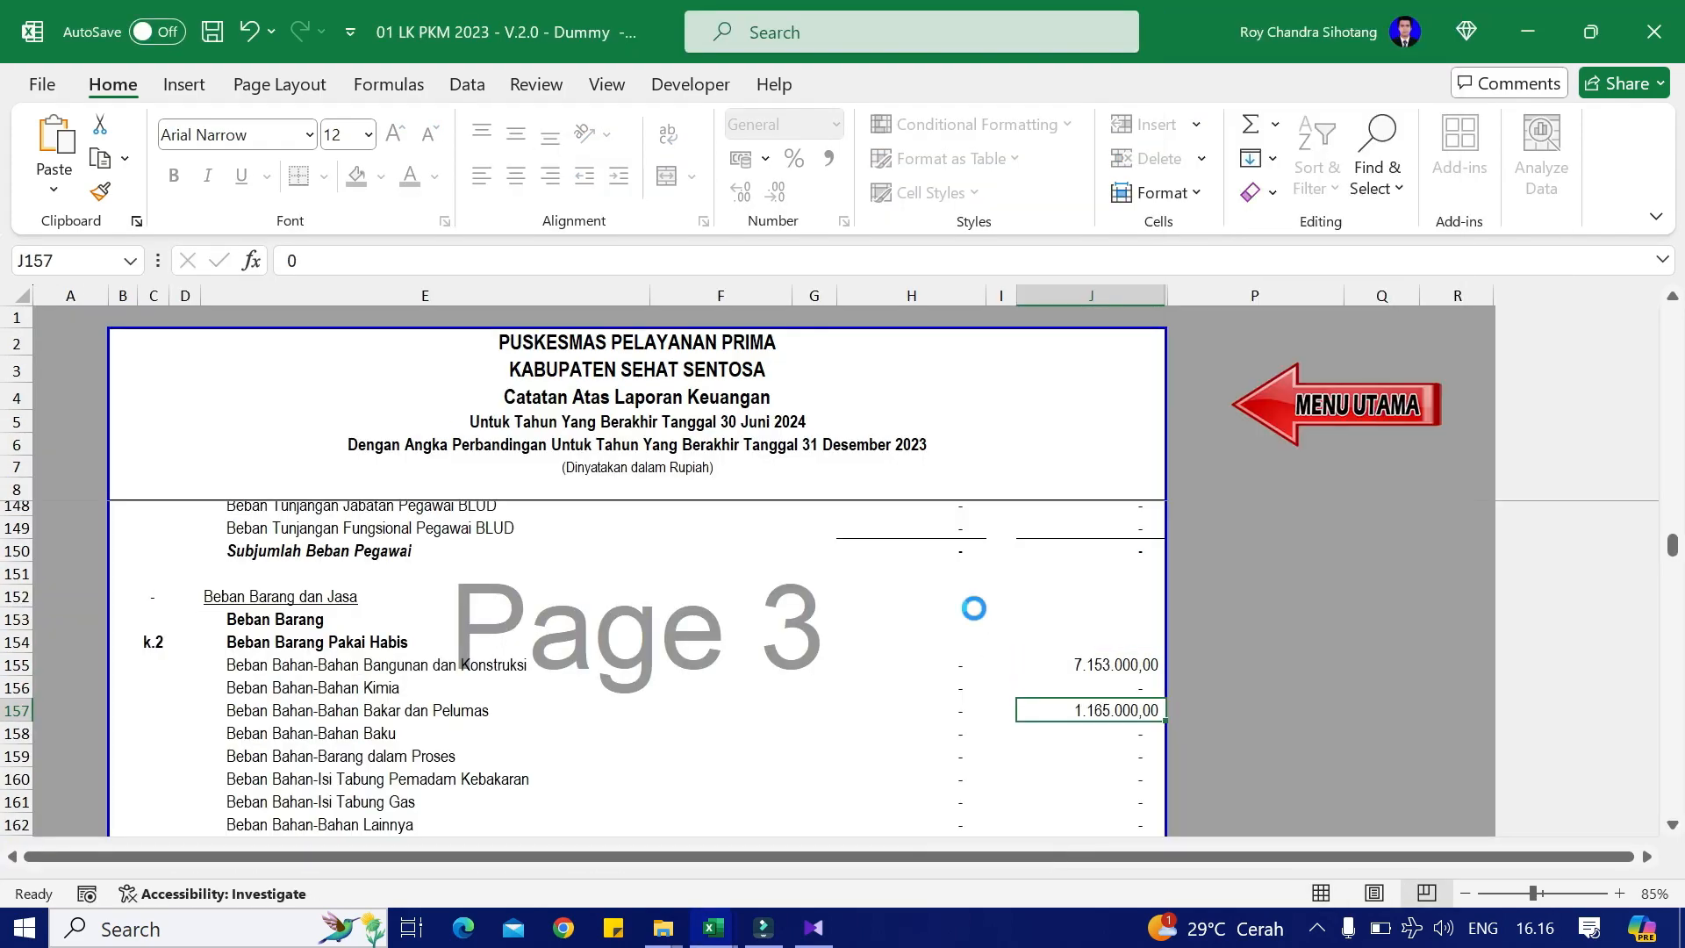
{"action": "key", "text": "alt+Tab"}
Step: Enter the fire-extinguisher refill expense 1.222.000,00 as a value into J160
{"action": "key", "text": "Down"}
{"action": "key", "text": "Down"}
{"action": "key", "text": "alt+Tab"}
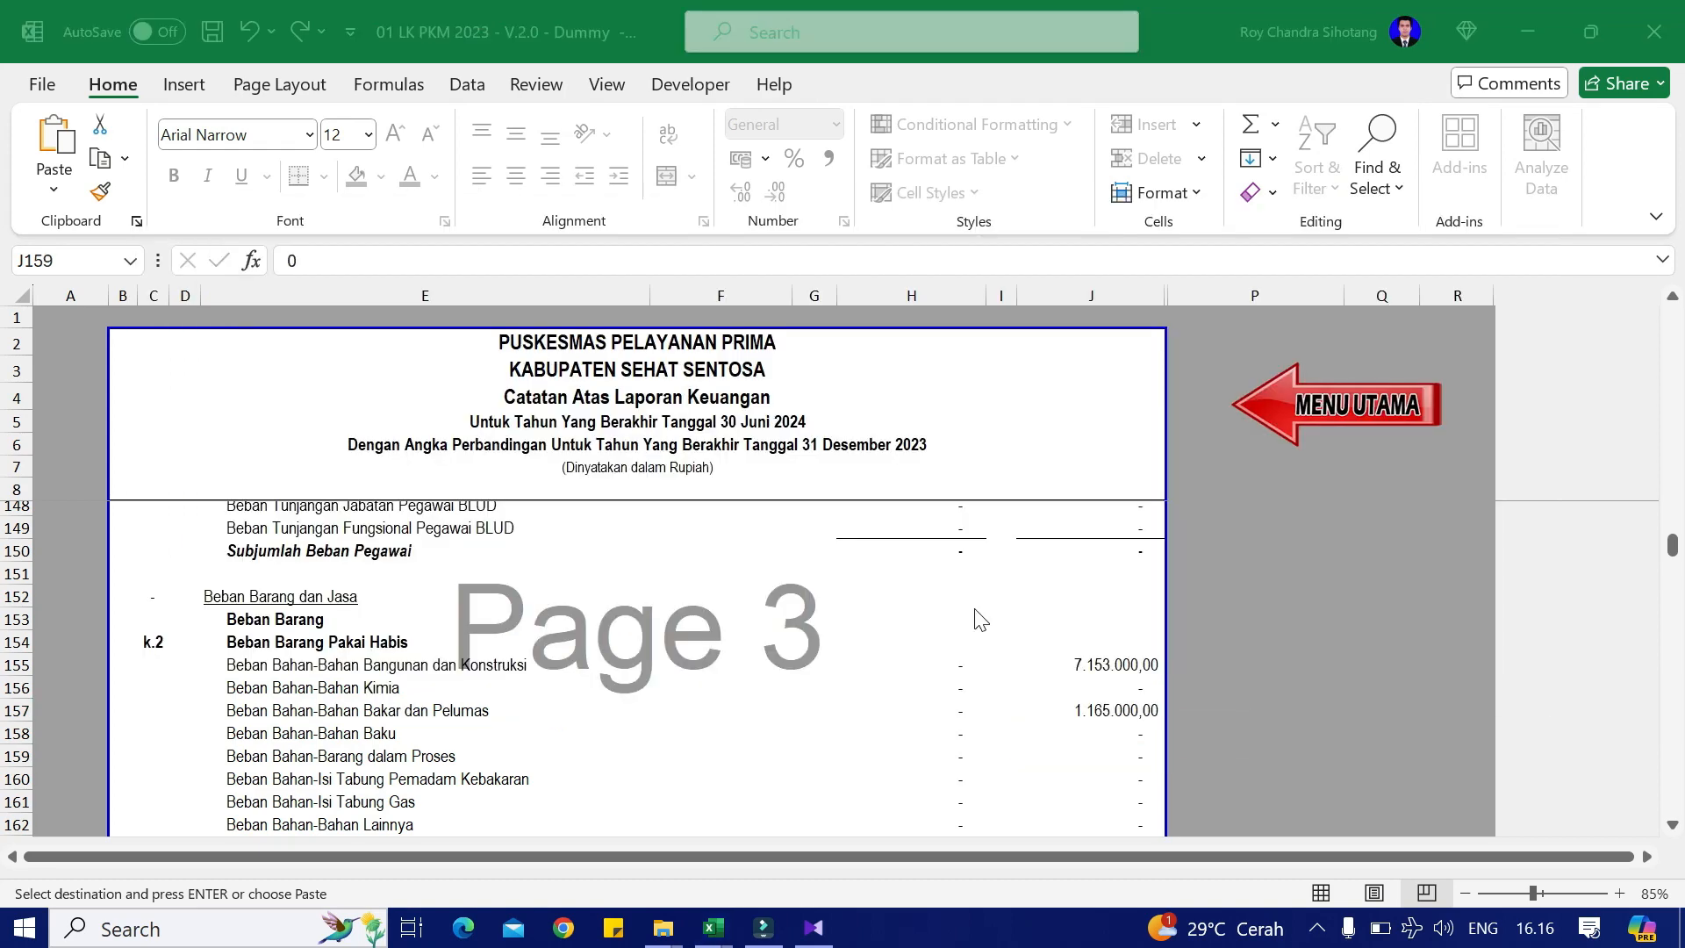
{"action": "key", "text": "Down"}
{"action": "key", "text": "Down"}
{"action": "key", "text": "Up"}
{"action": "key", "text": "ctrl+c"}
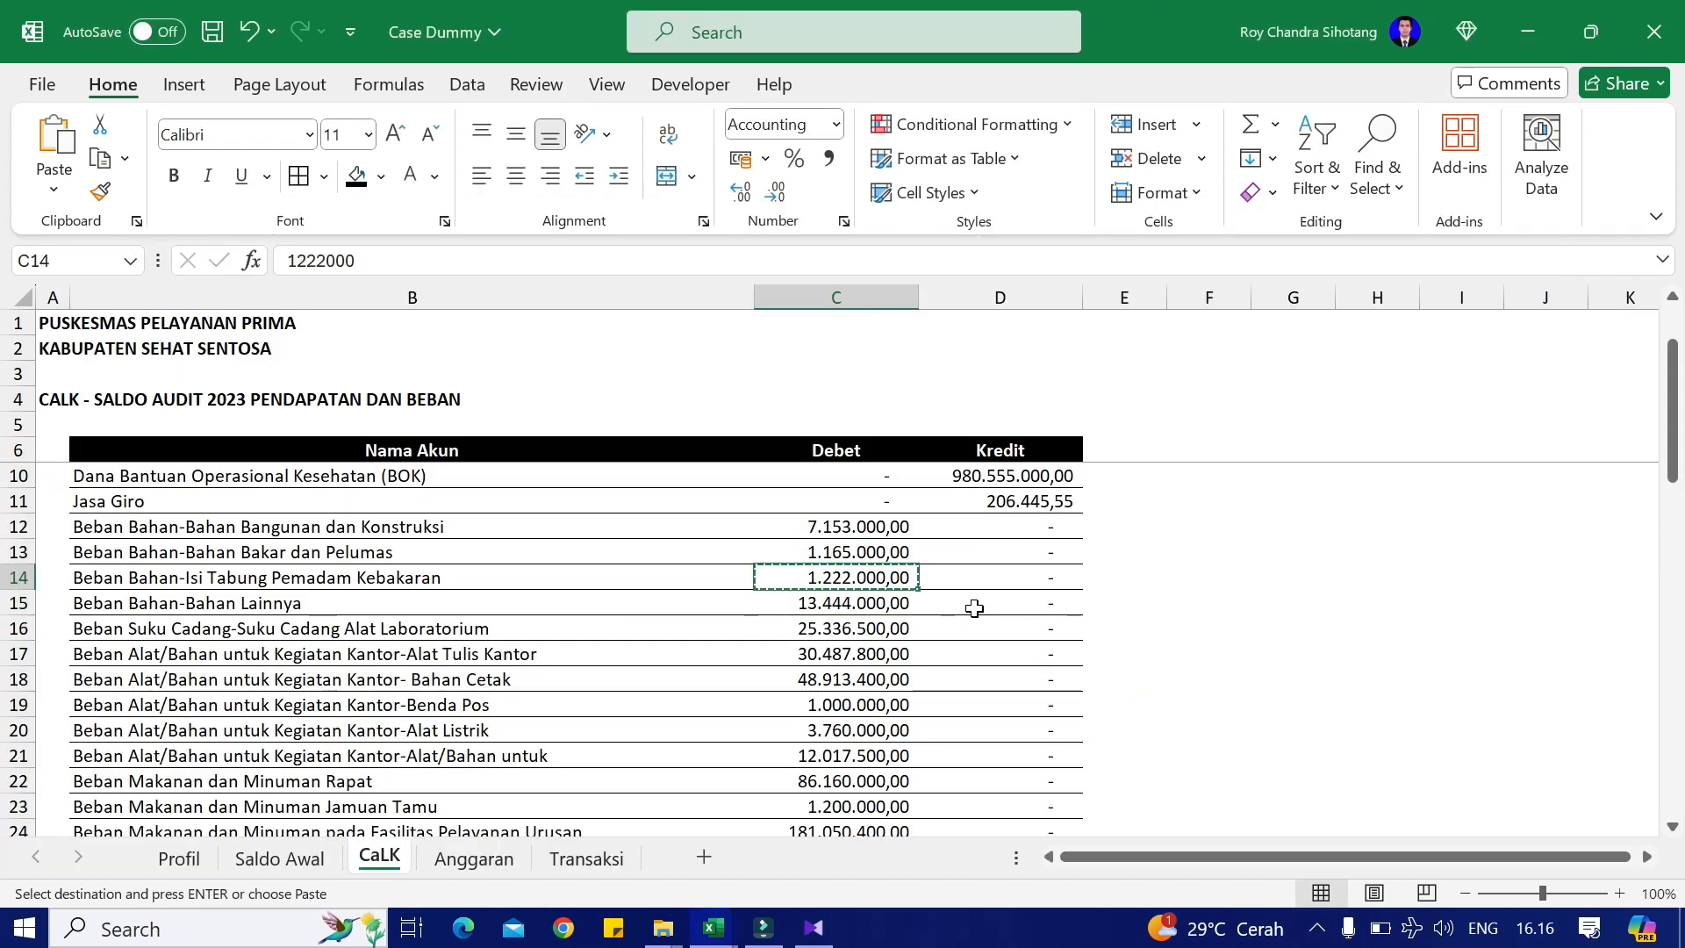
{"action": "key", "text": "alt+Tab"}
{"action": "key", "text": "Down"}
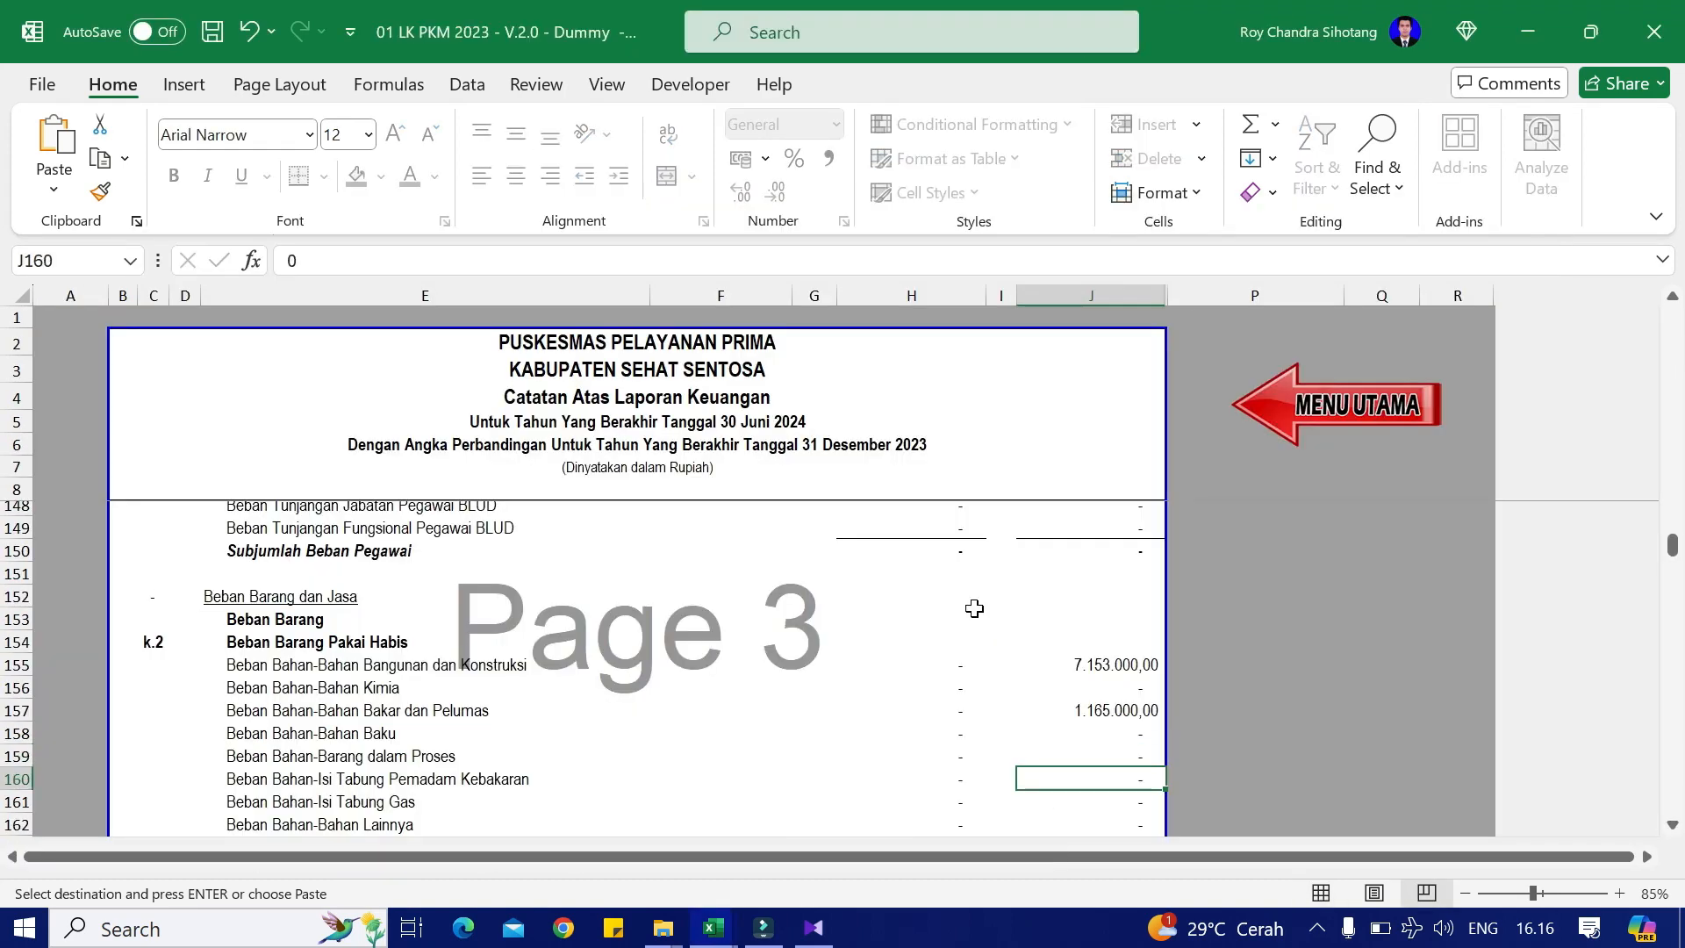
{"action": "key", "text": "shift+F10"}
{"action": "key", "text": "v"}
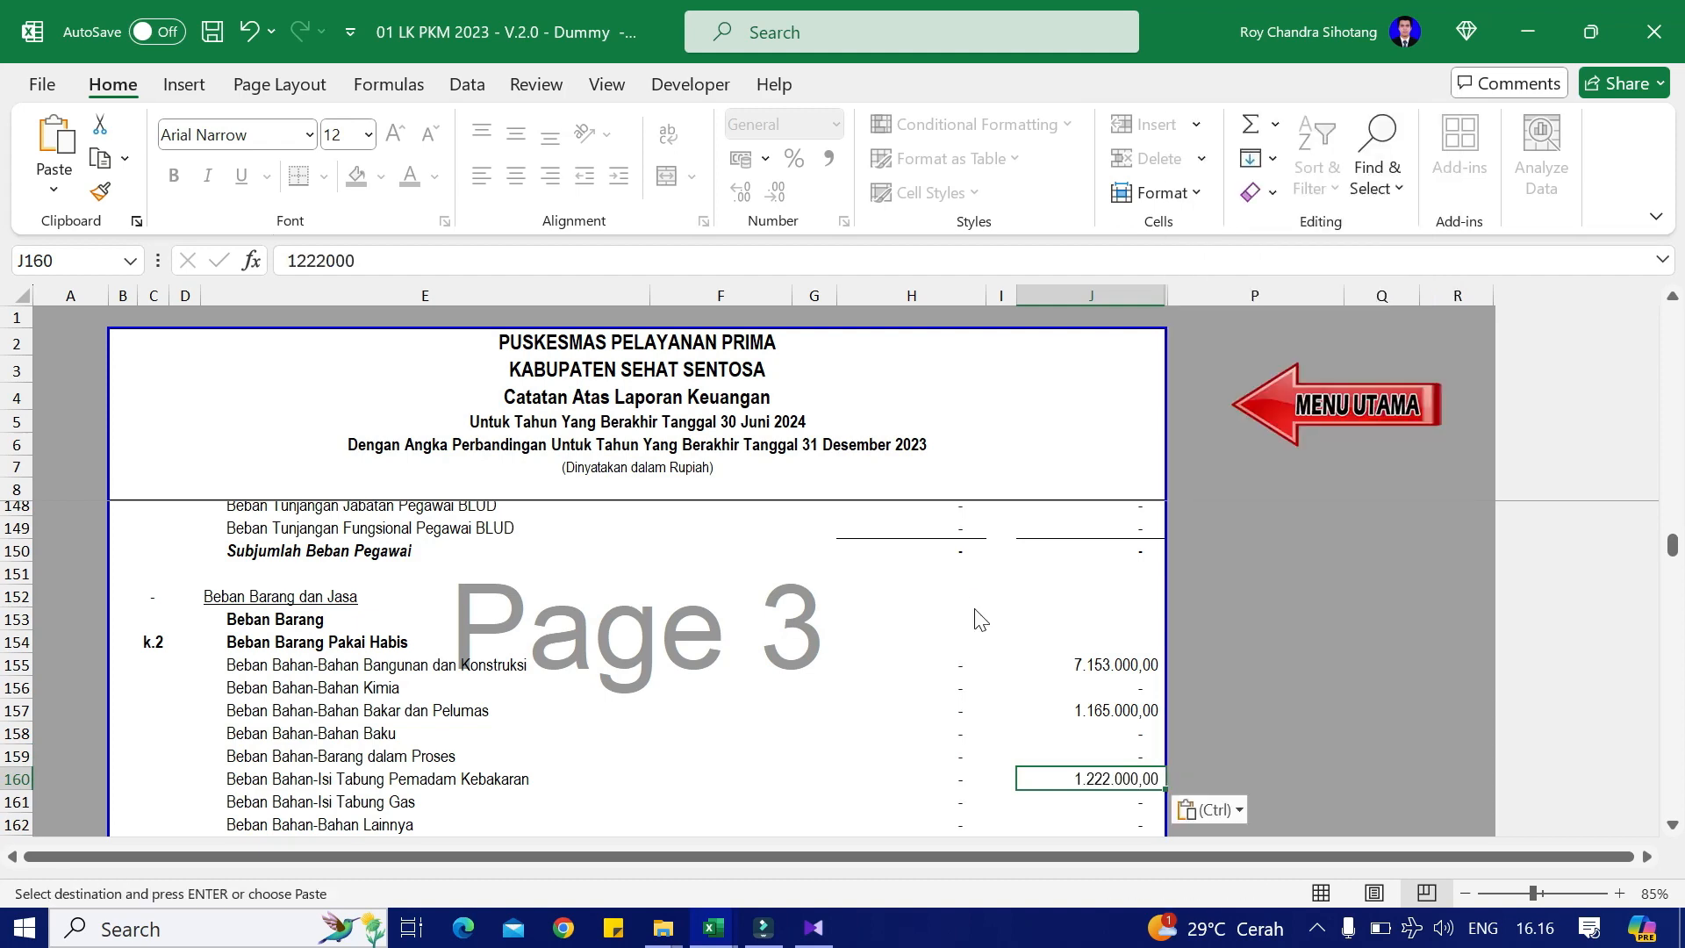
Step: Enter the Alat Listrik expense 3.760.000,00 as a value into J174
{"action": "key", "text": "alt+Tab"}
{"action": "key", "text": "Down"}
{"action": "key", "text": "ctrl+c"}
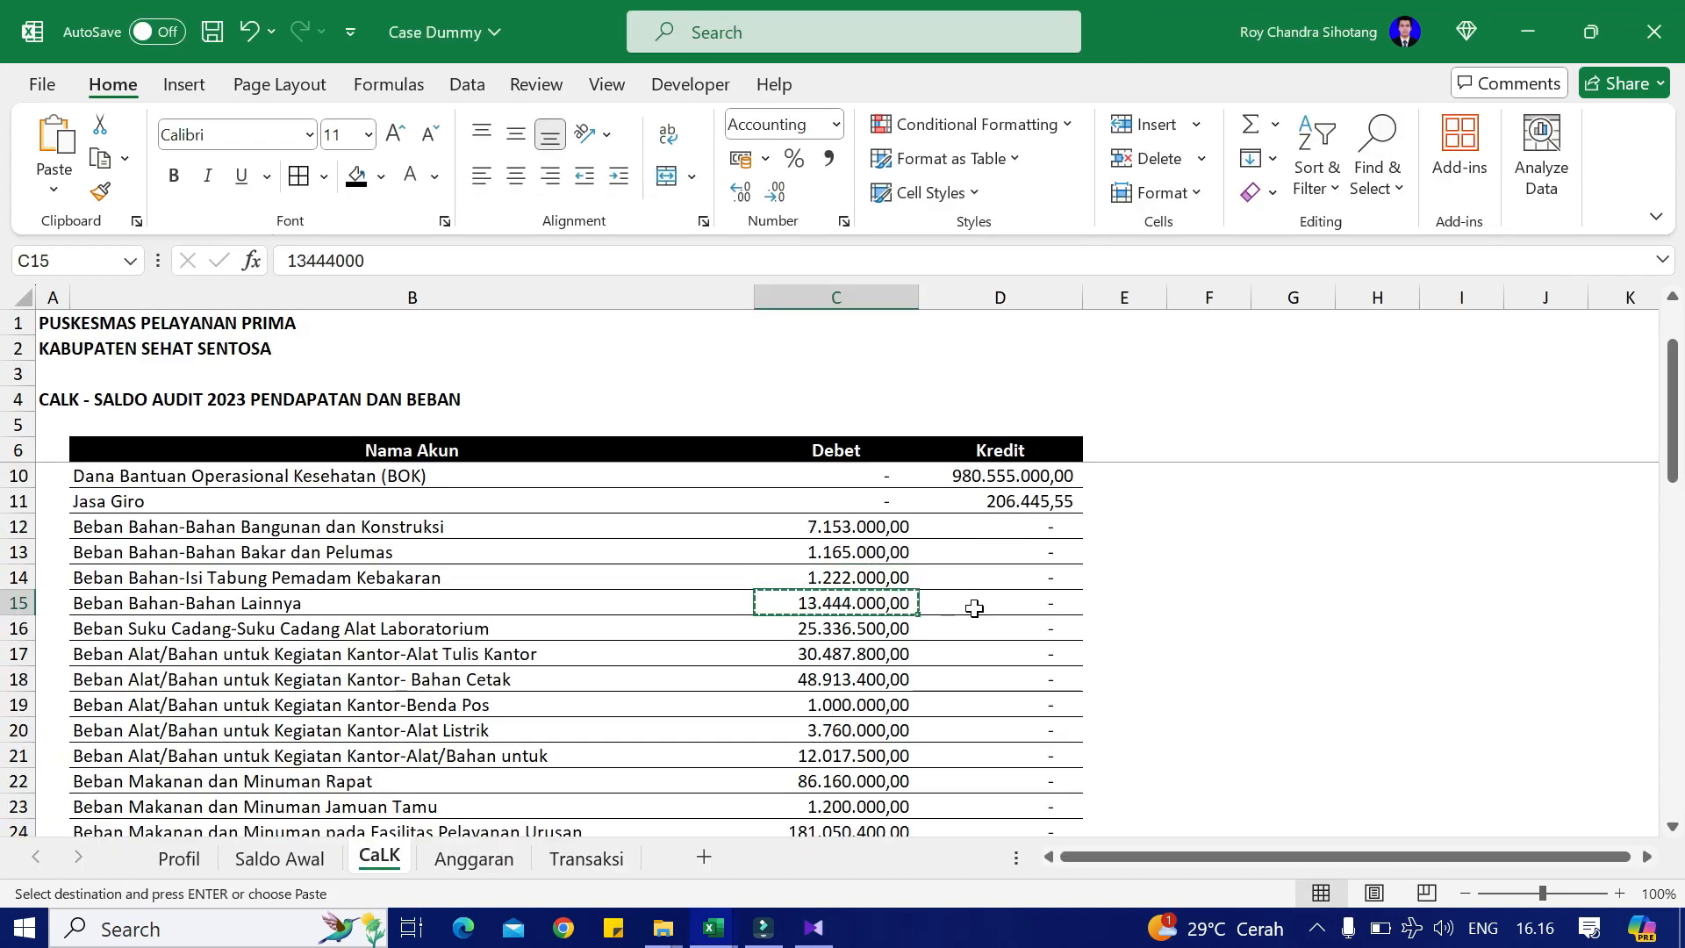
{"action": "key", "text": "alt+Tab"}
{"action": "key", "text": "alt+Tab"}
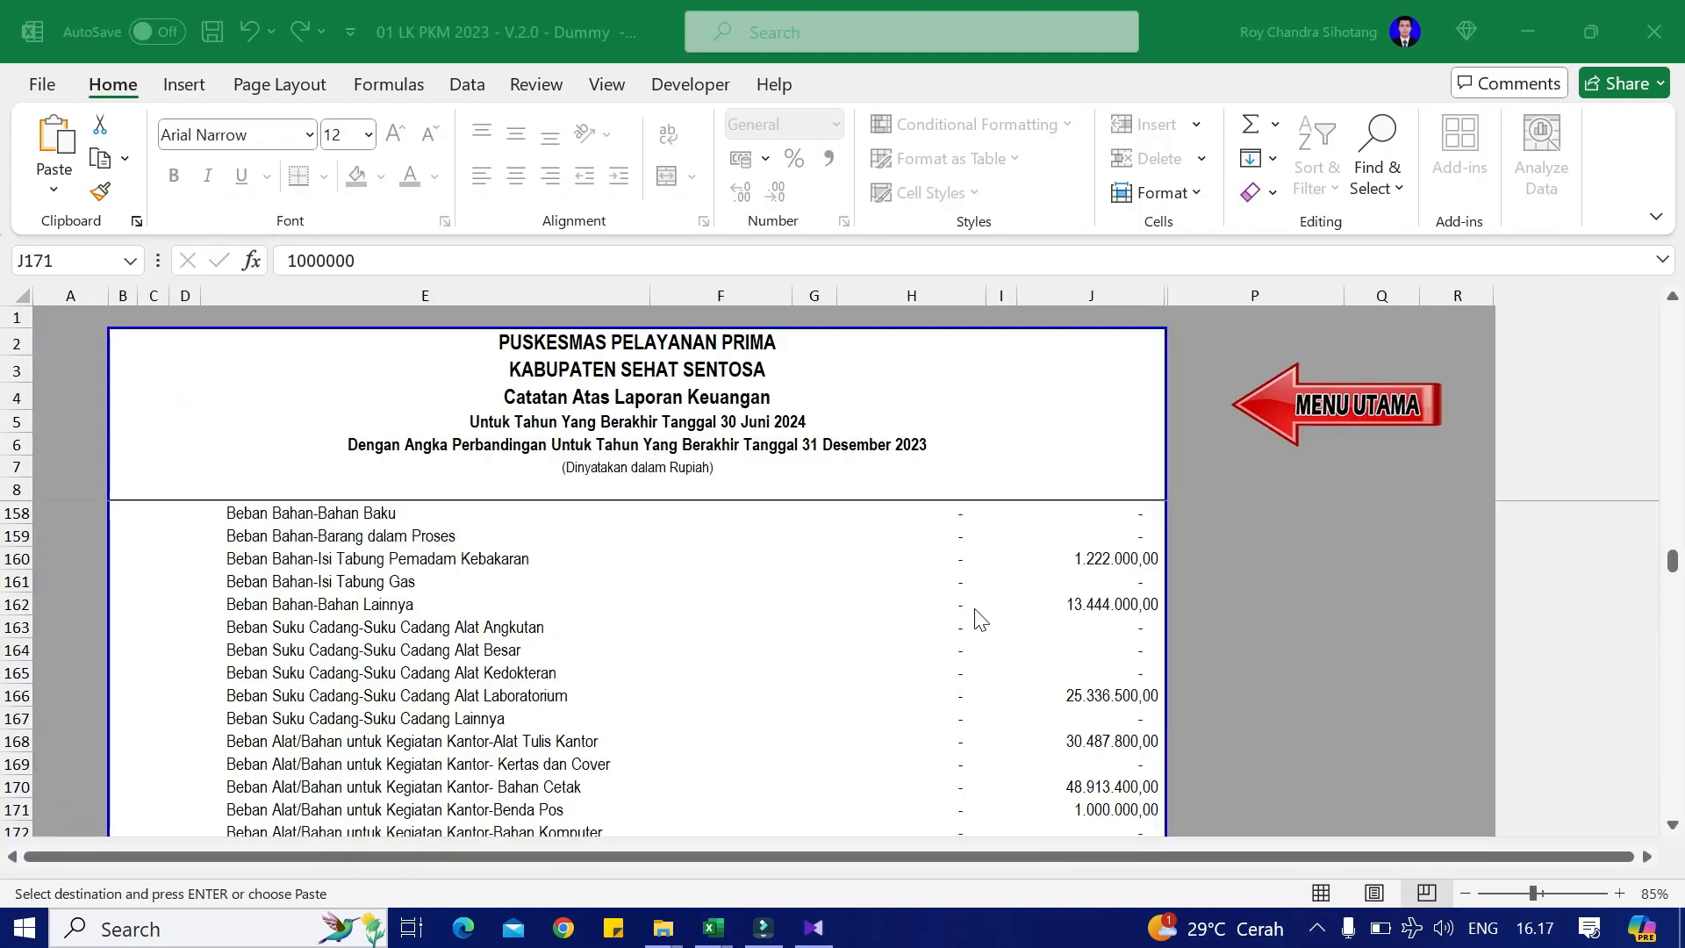
{"action": "key", "text": "alt+Tab"}
{"action": "key", "text": "Down"}
{"action": "key", "text": "ctrl+c"}
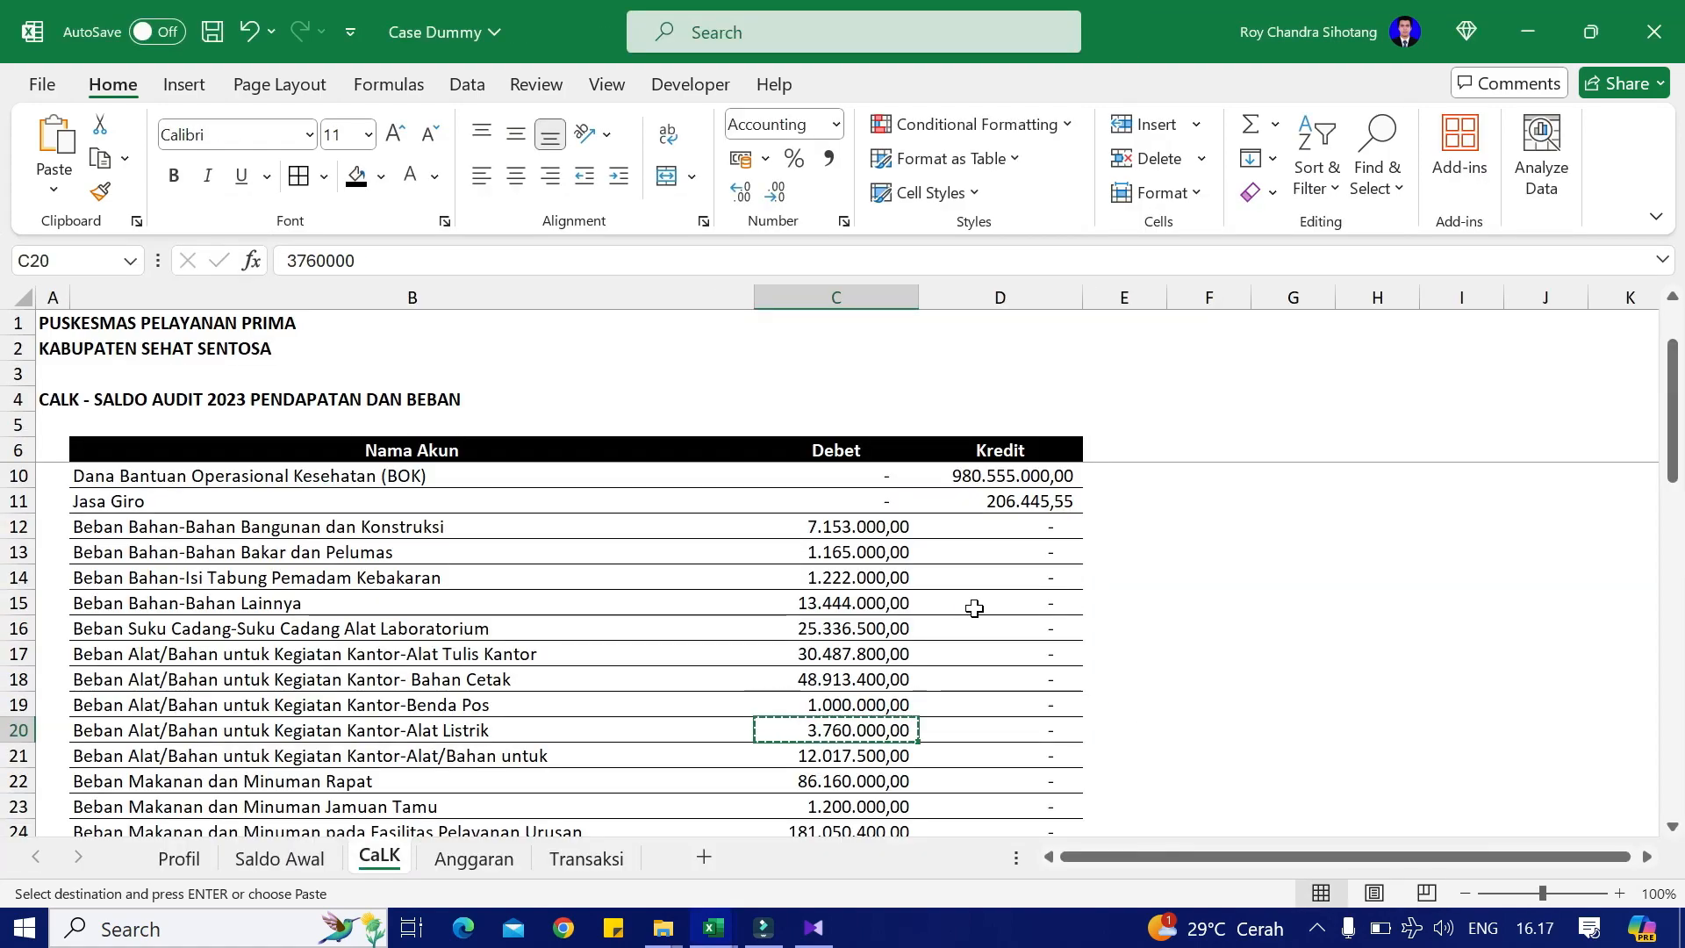
{"action": "key", "text": "alt+Tab"}
{"action": "key", "text": "alt+Tab"}
{"action": "key", "text": "alt+Tab"}
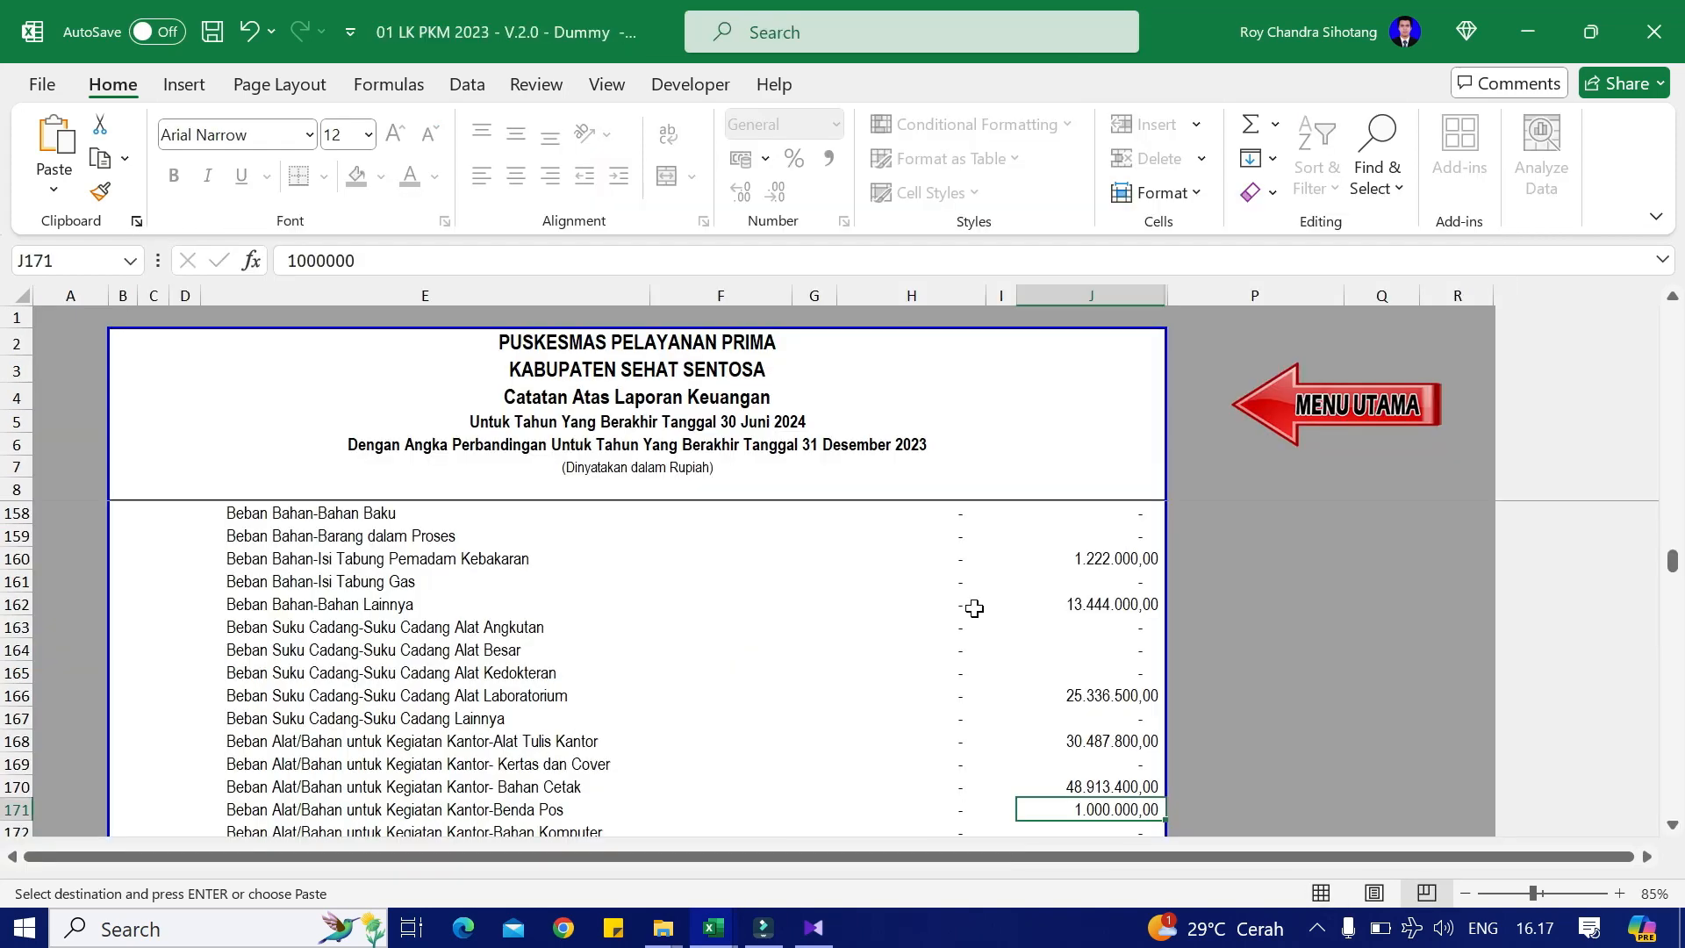
{"action": "key", "text": "alt+Tab"}
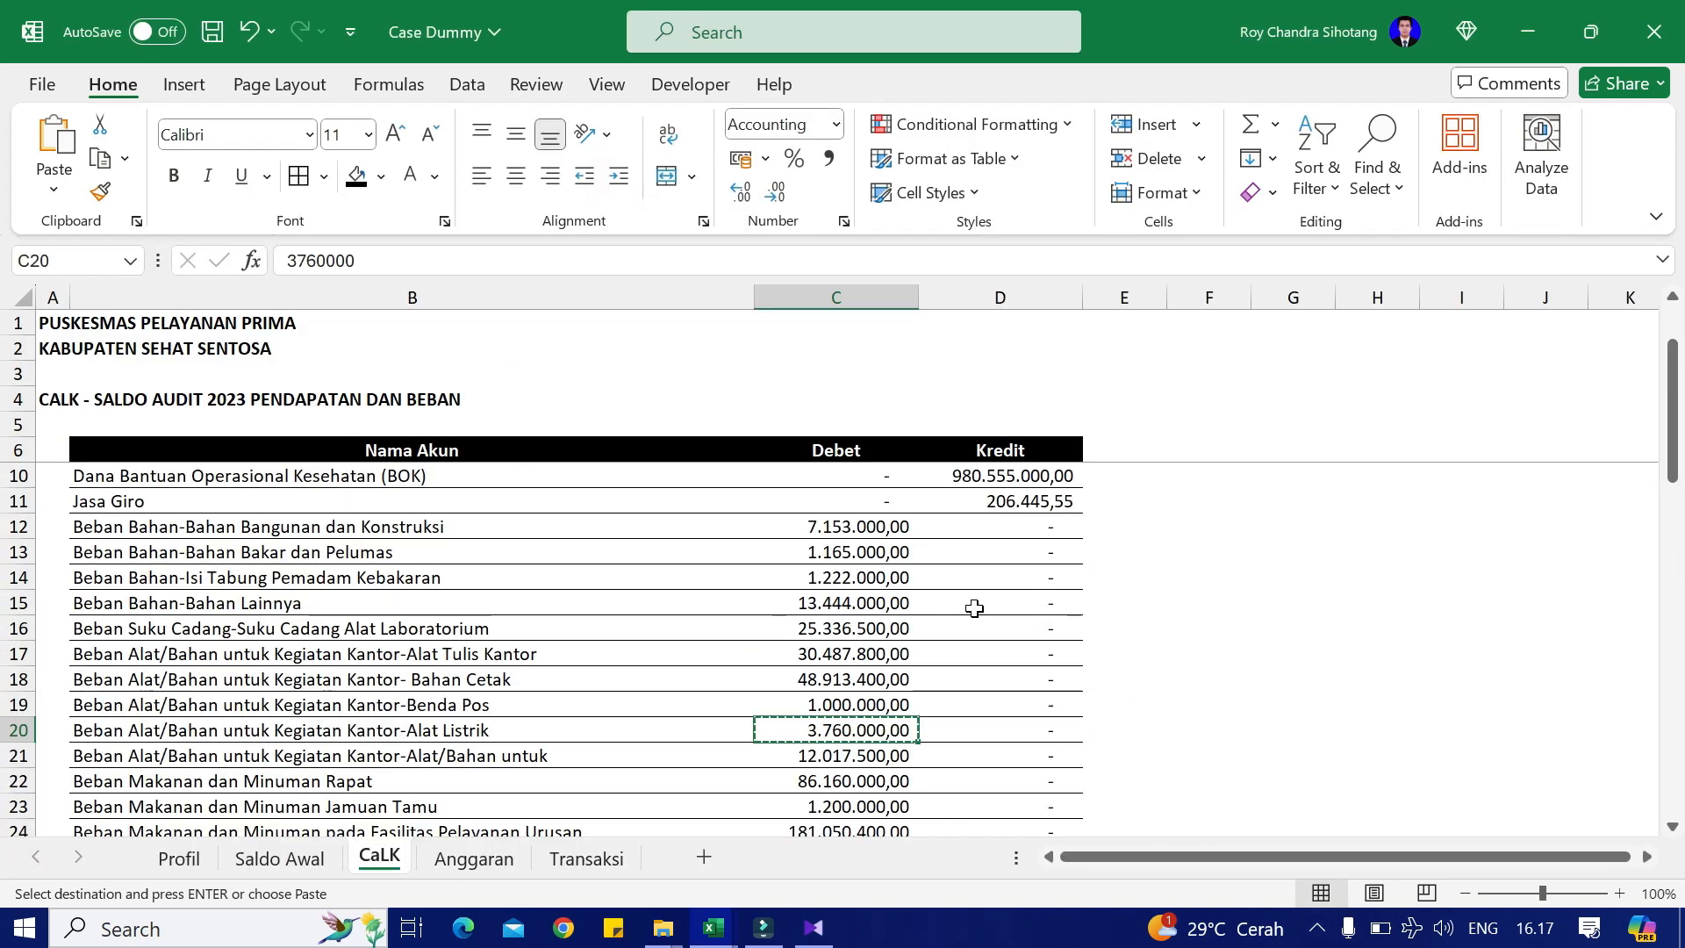
{"action": "key", "text": "alt+Tab"}
{"action": "key", "text": "Down"}
{"action": "key", "text": "Down"}
{"action": "key", "text": "Down"}
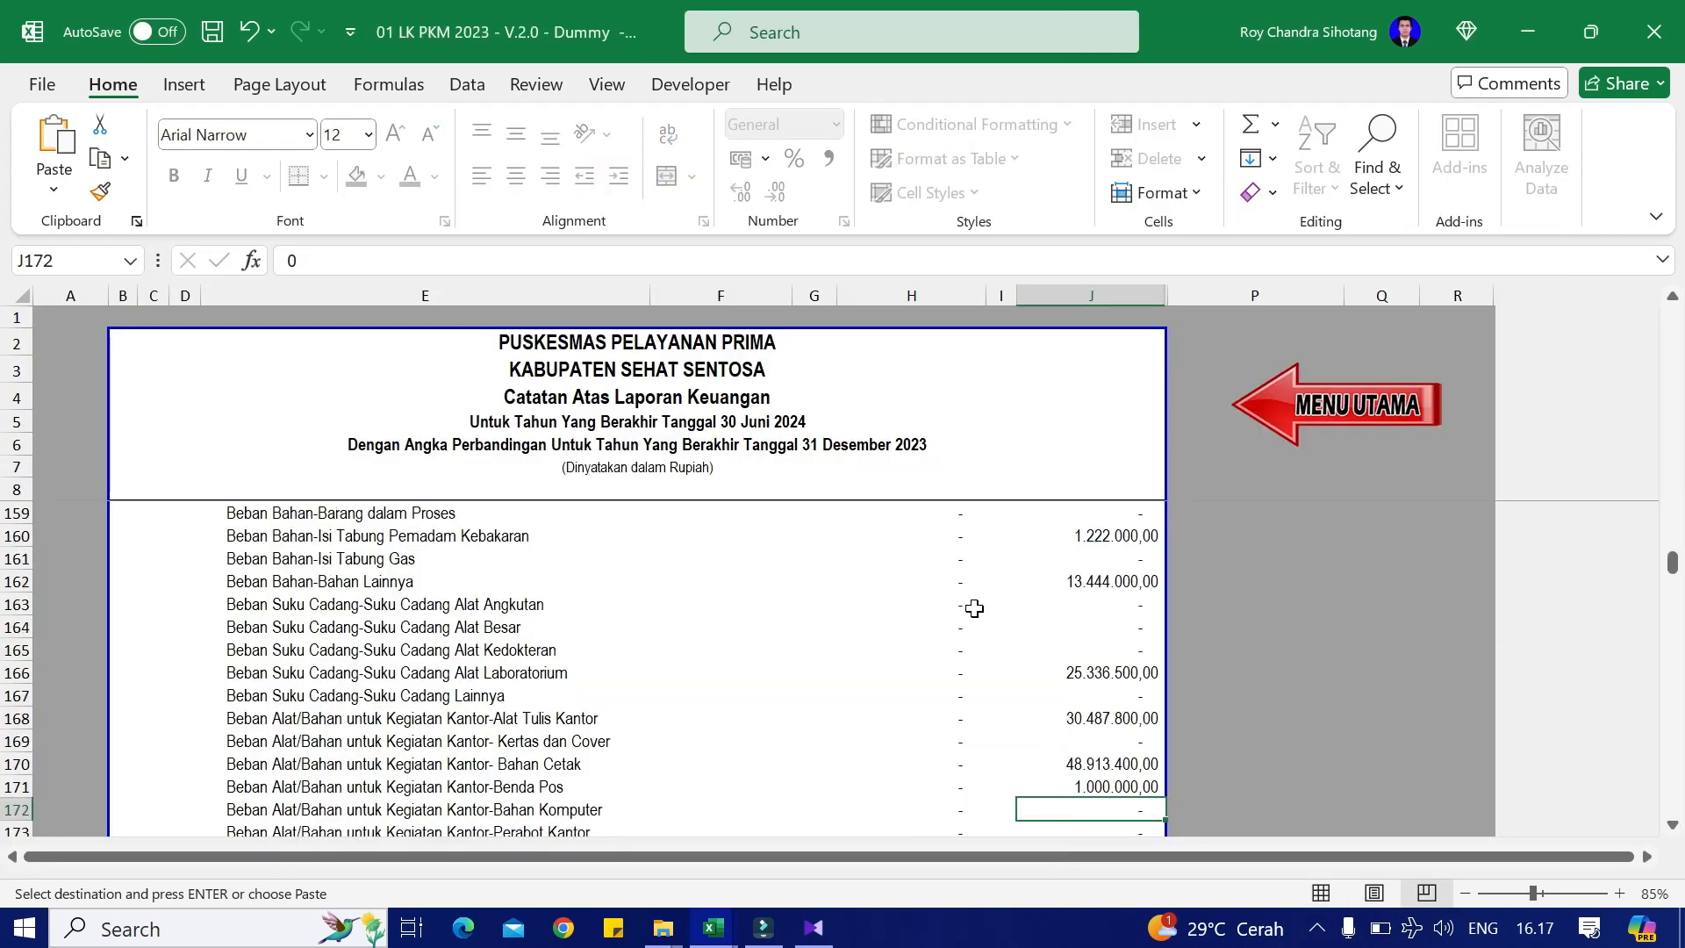
{"action": "key", "text": "shift+F10"}
{"action": "key", "text": "v"}
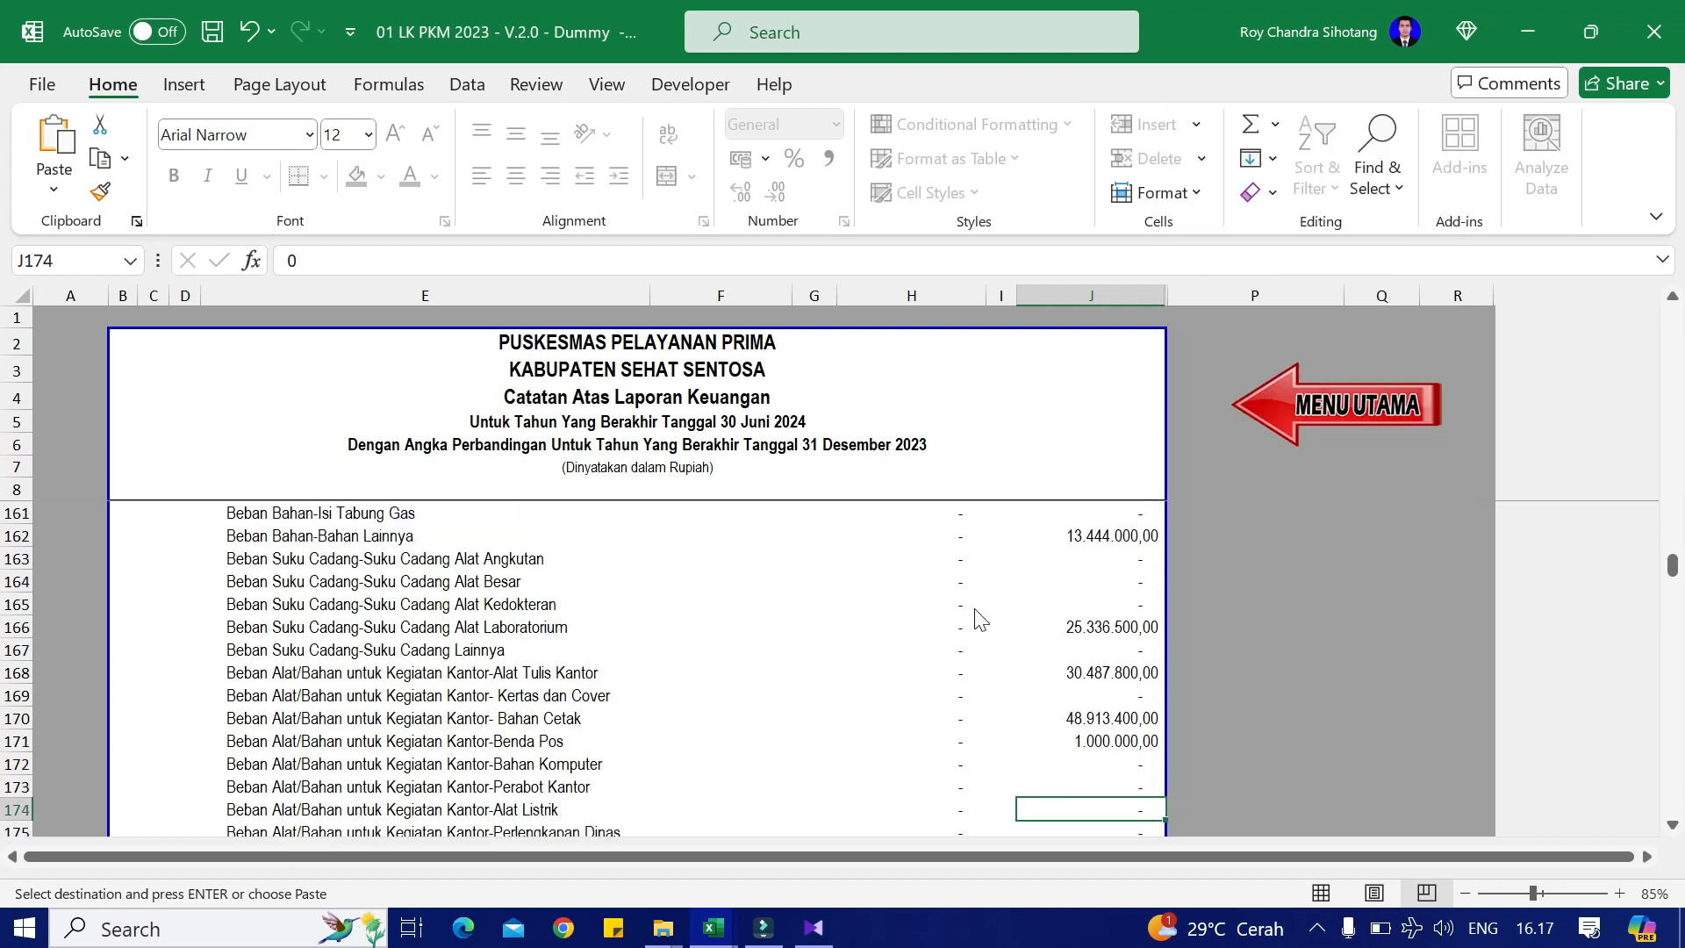
Step: Enter 12.017.500,00 into the other office-supplies row J176 and return to the main menu
{"action": "key", "text": "alt+Tab"}
{"action": "key", "text": "Down"}
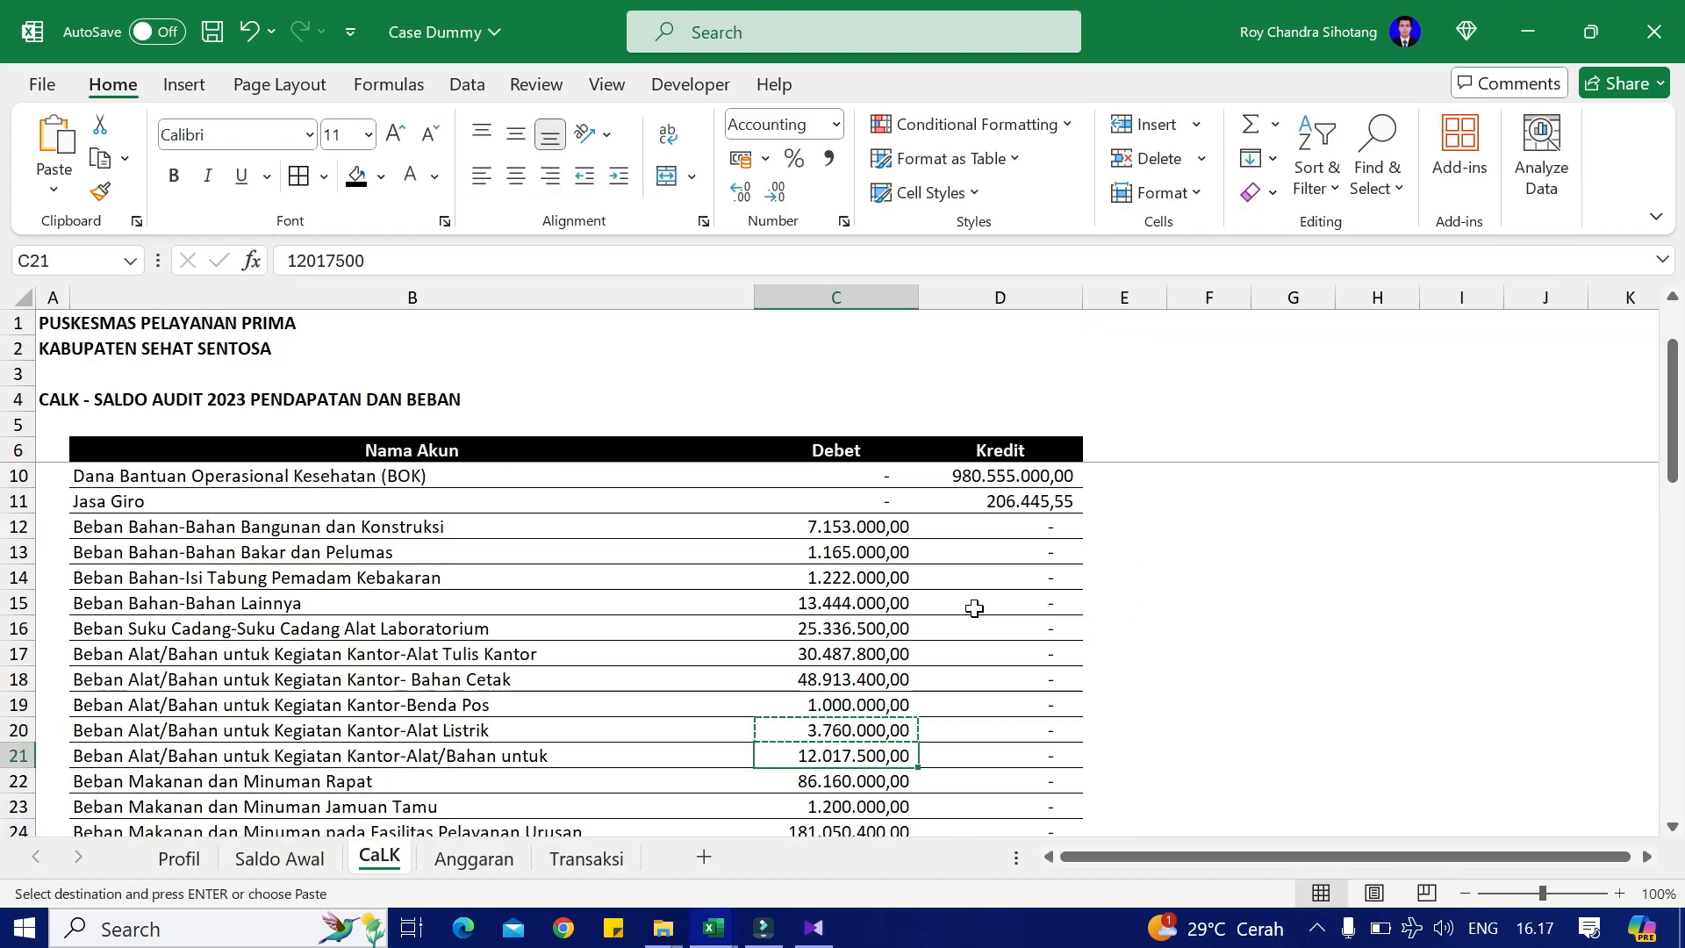
{"action": "key", "text": "ctrl+c"}
{"action": "key", "text": "alt+Tab"}
{"action": "key", "text": "Down"}
{"action": "key", "text": "Down"}
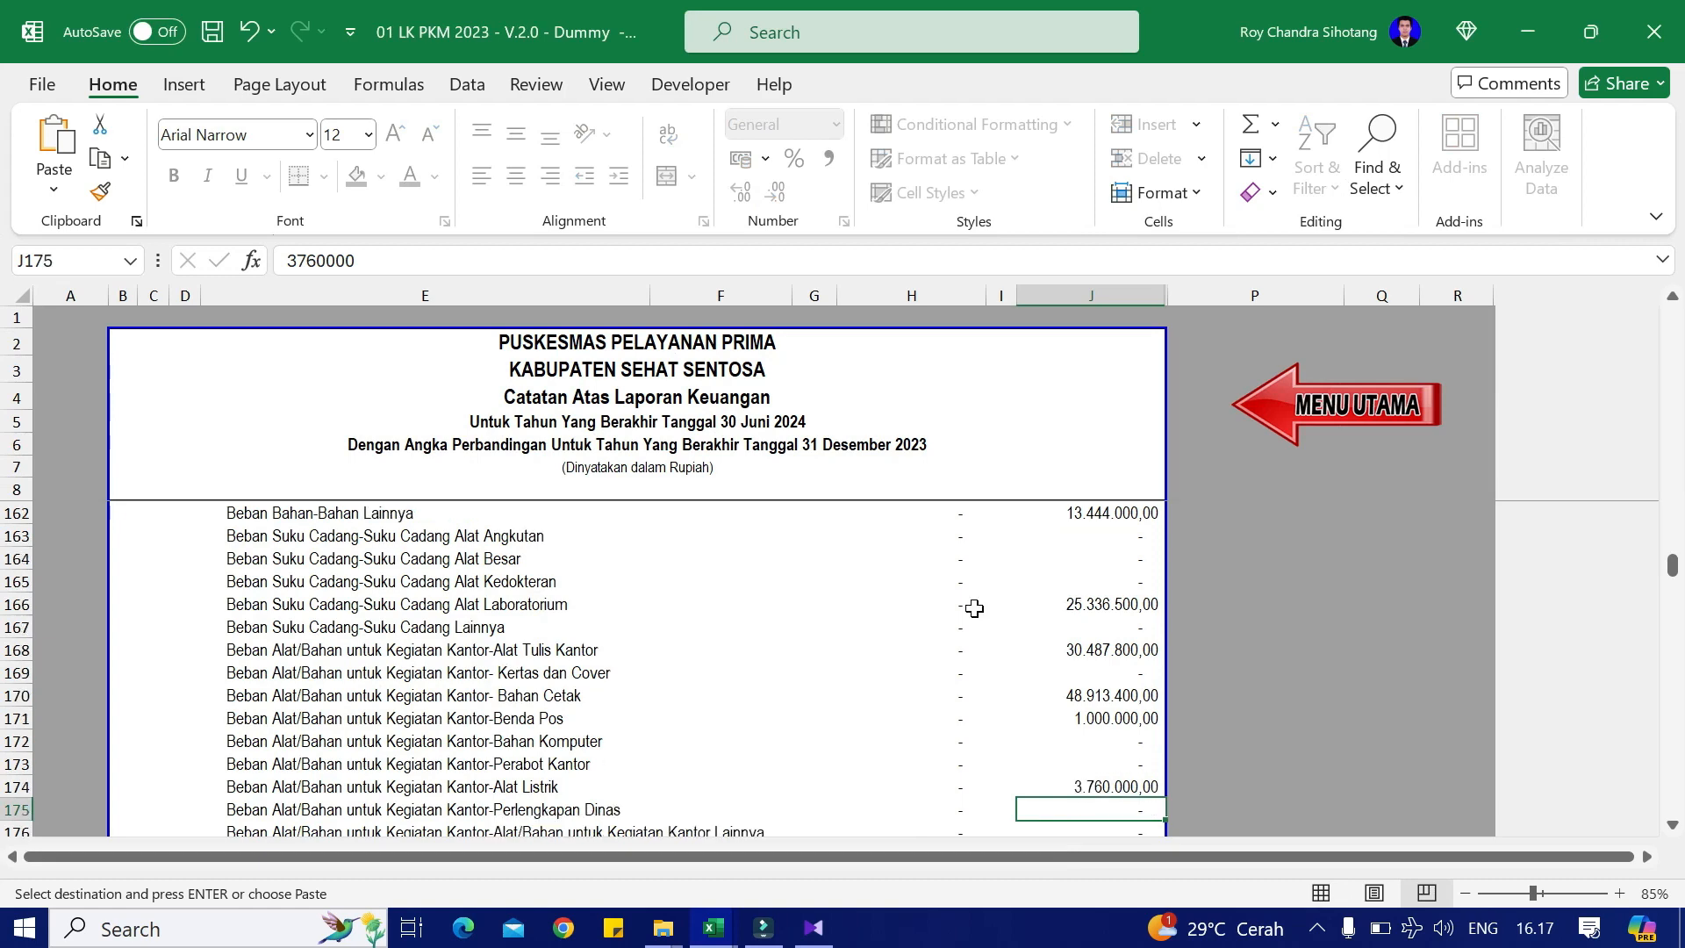
{"action": "key", "text": "shift+F10"}
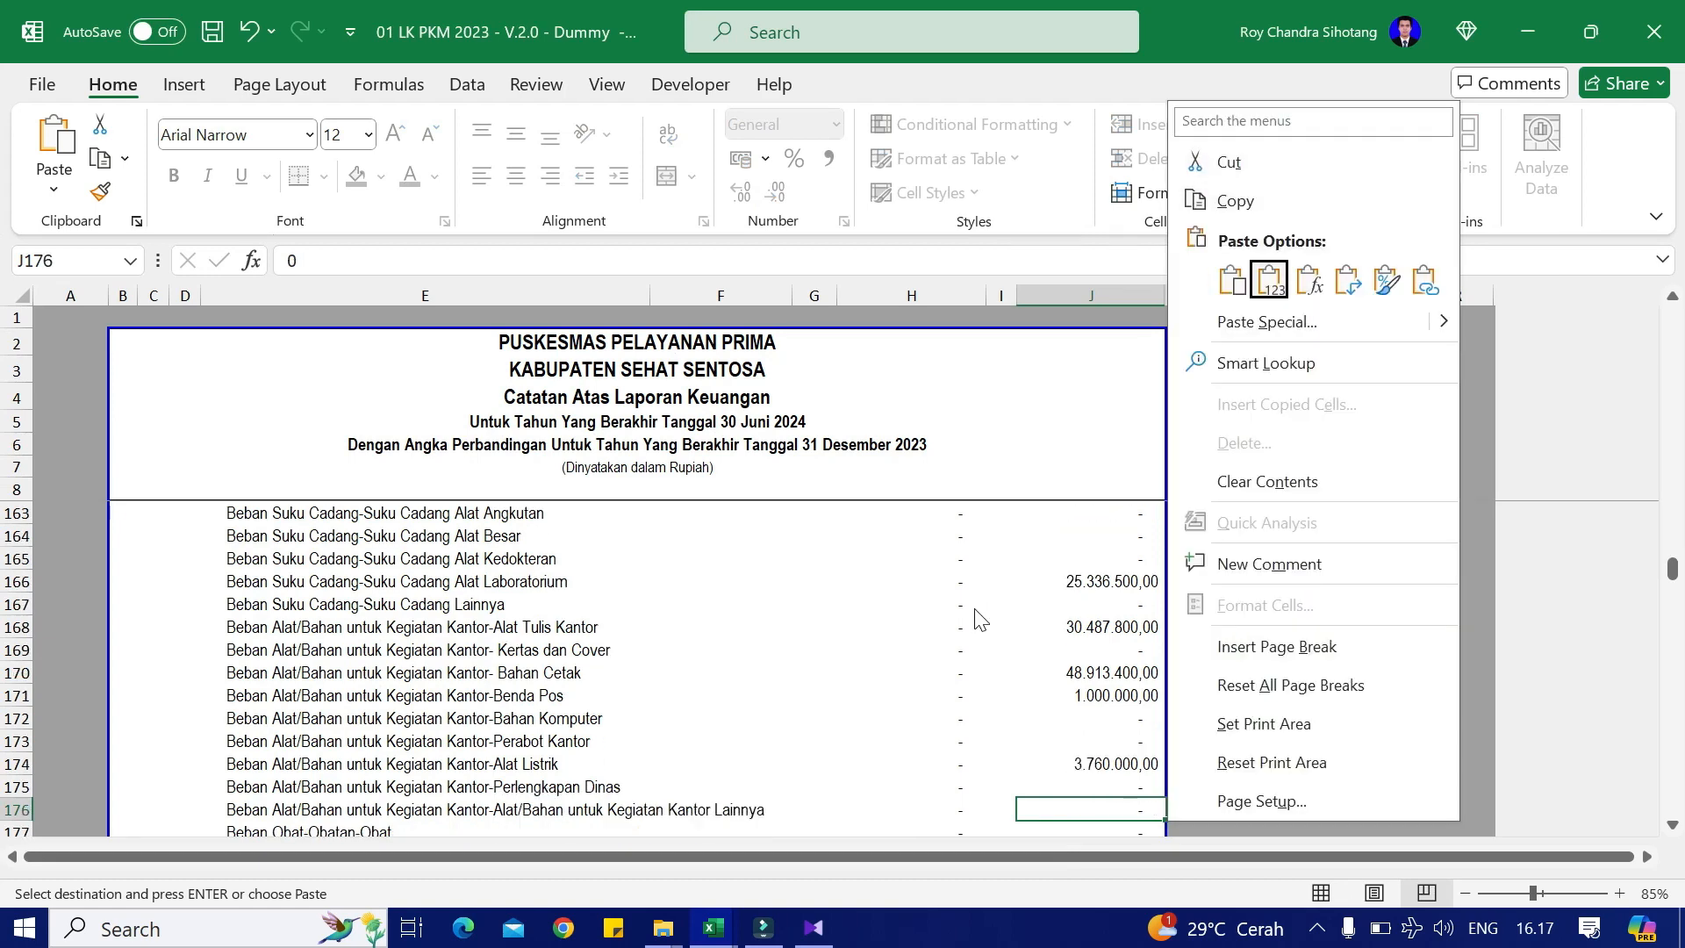
{"action": "key", "text": "v"}
{"action": "key", "text": "alt+Tab"}
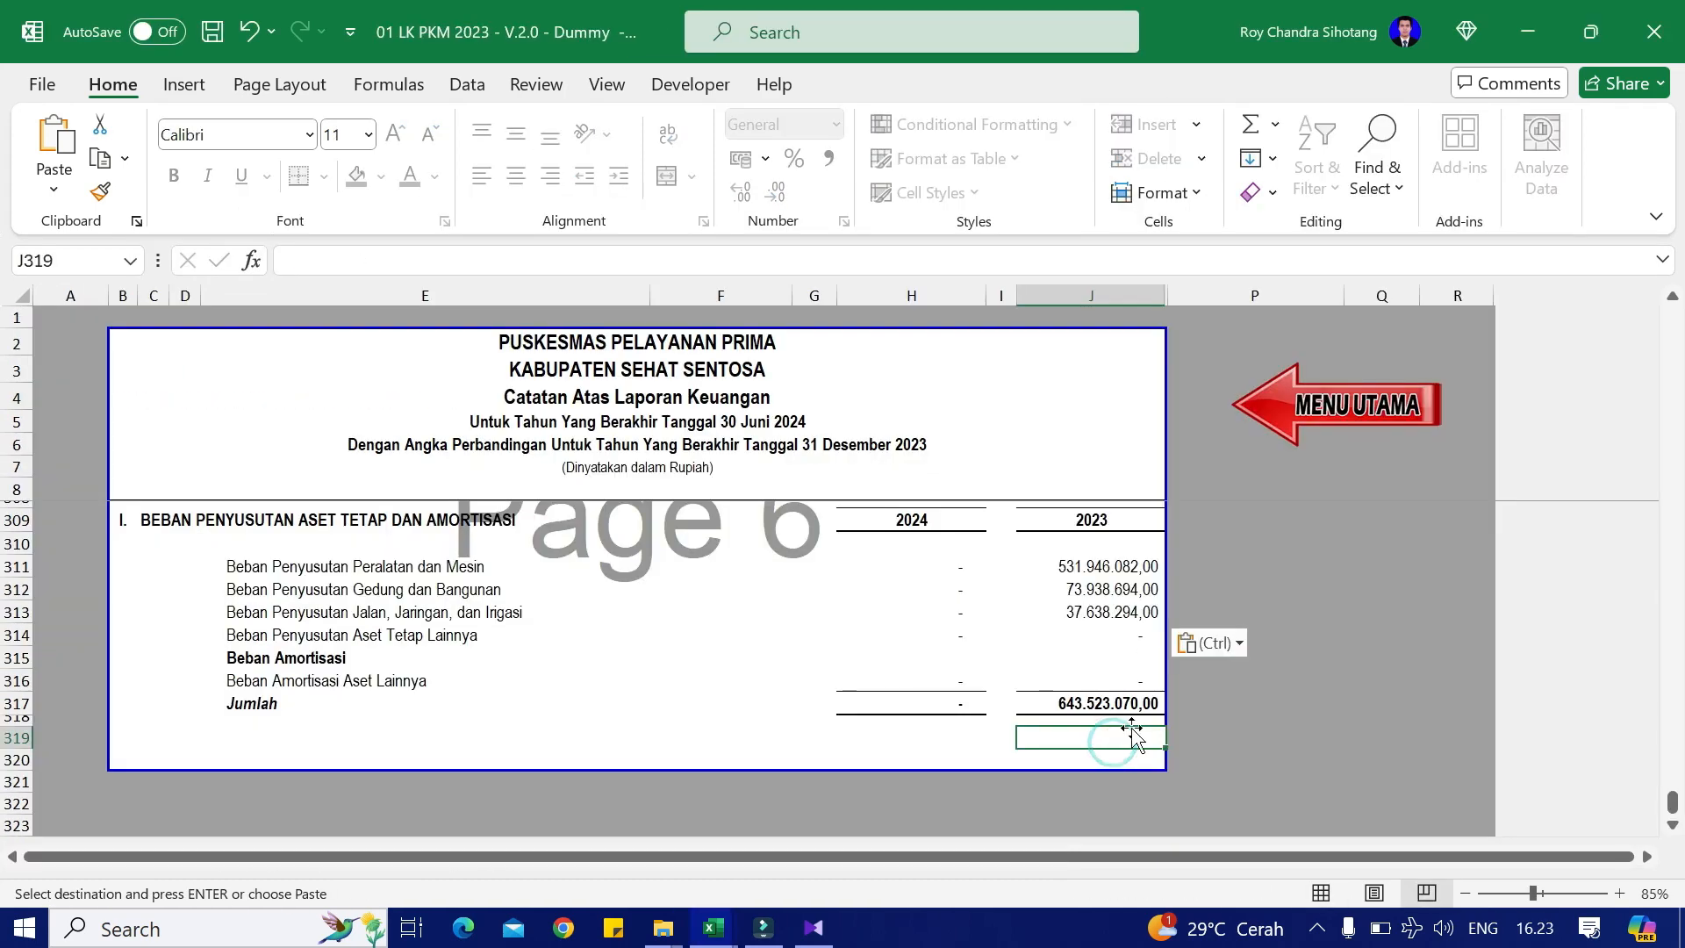
{"action": "left_click", "coordinate": [1305, 421]}
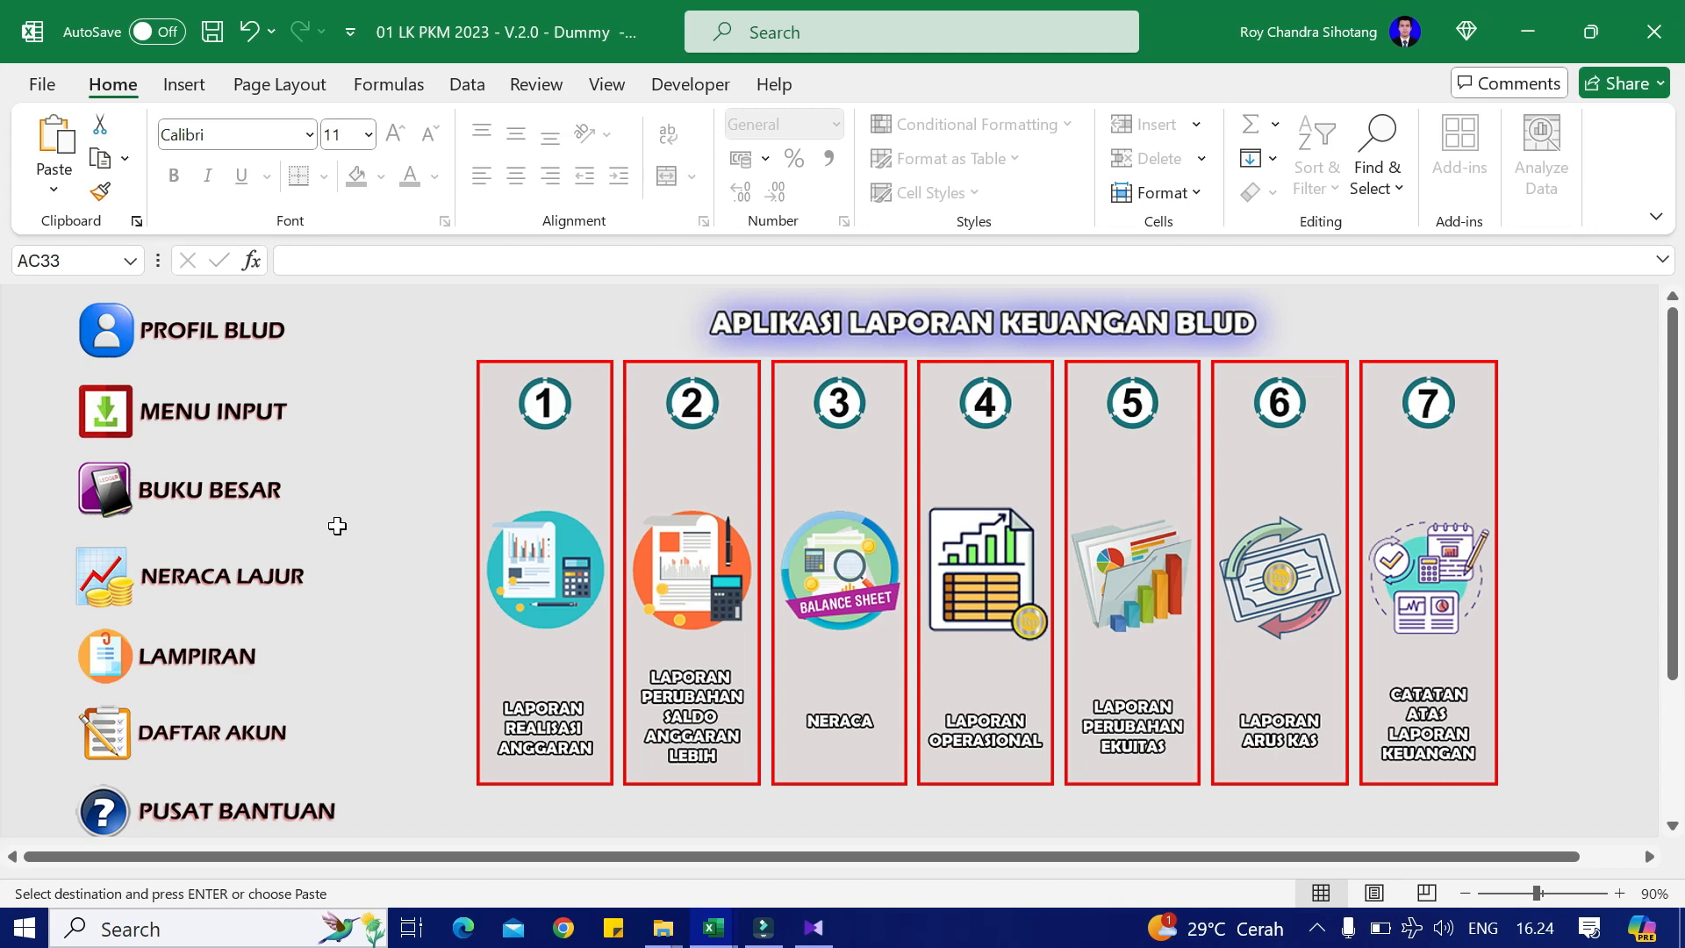
{"action": "left_click", "coordinate": [1007, 549]}
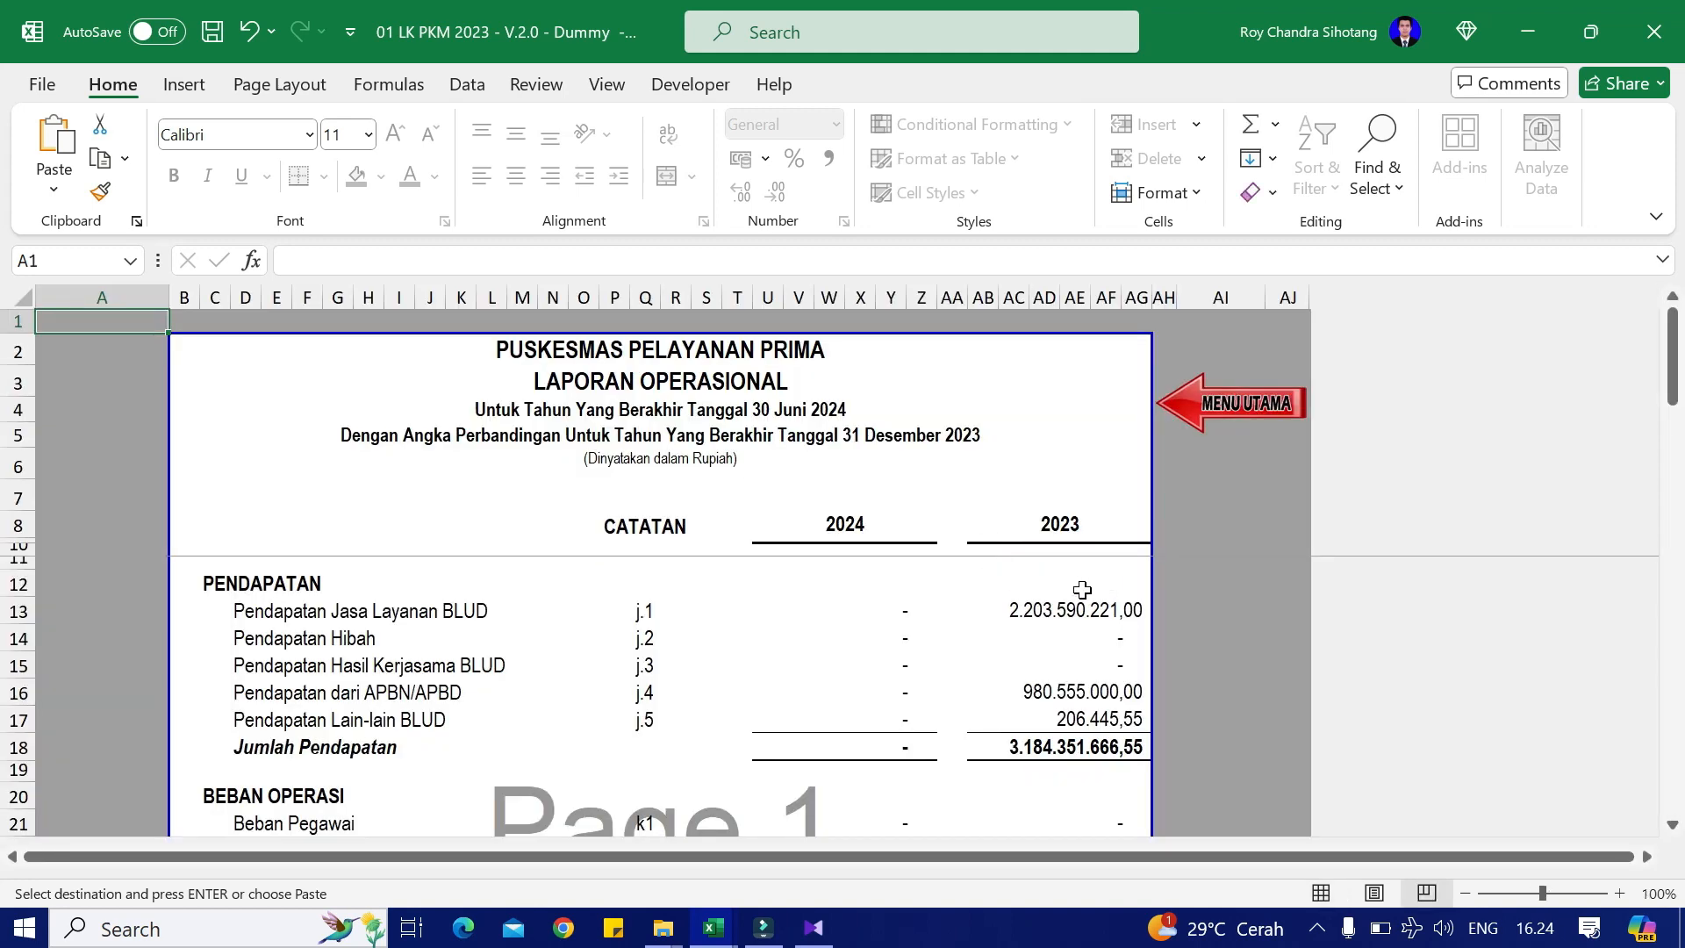
{"action": "scroll", "coordinate": [1082, 590], "scroll_direction": "down", "scroll_amount": 5}
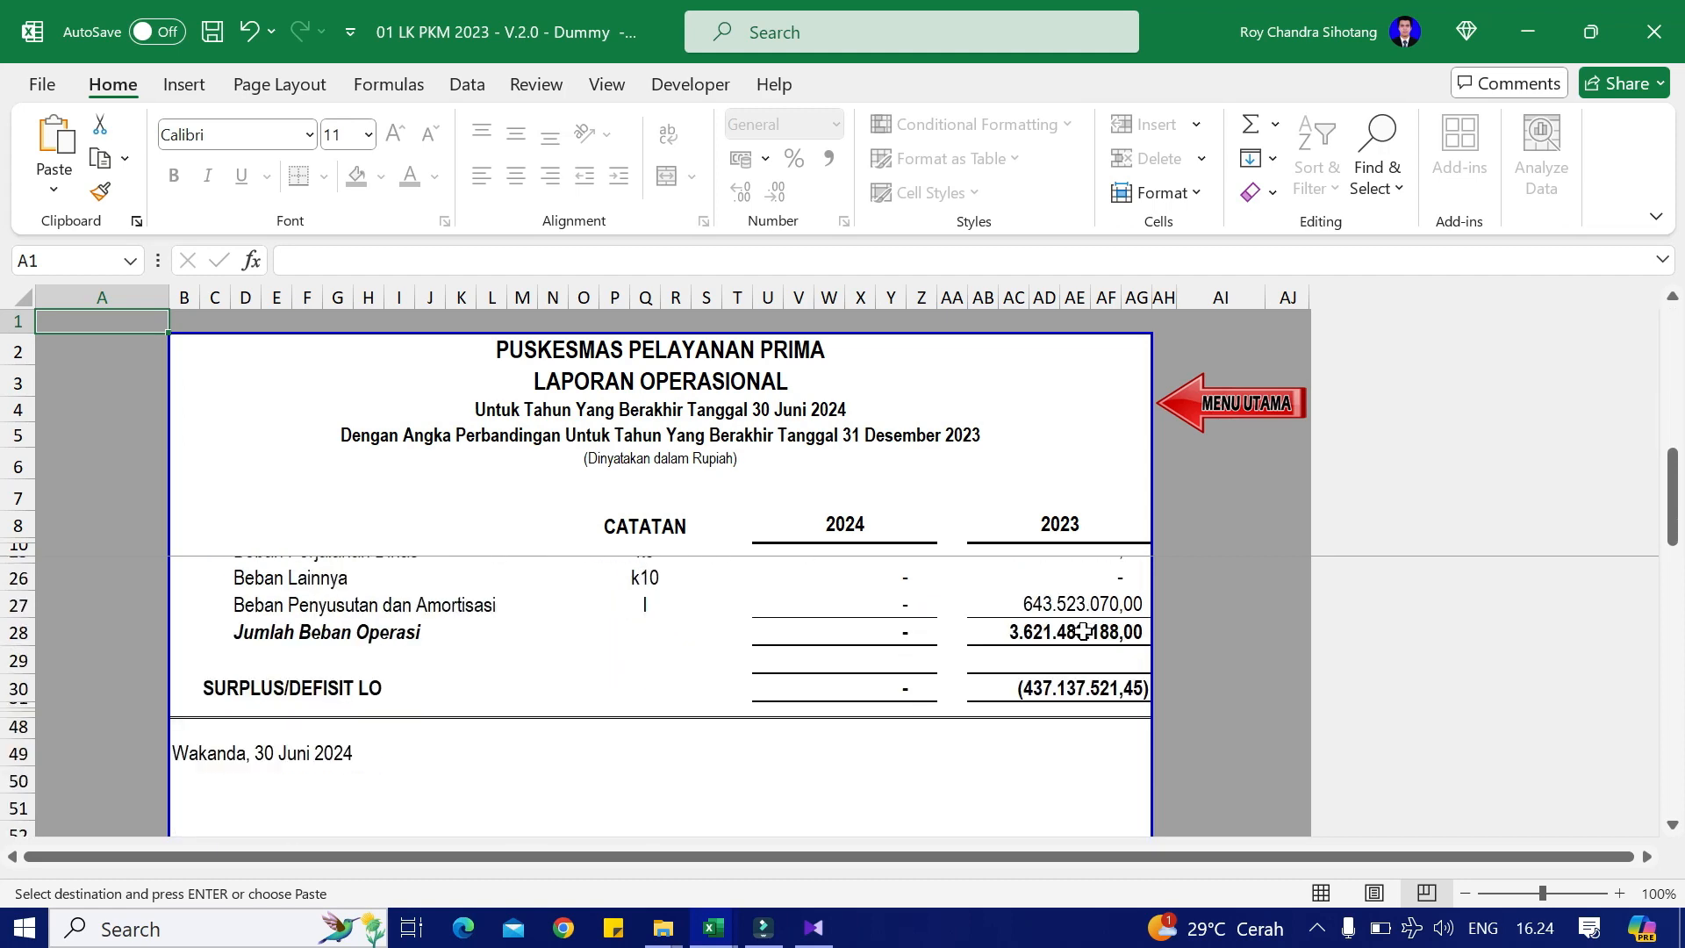
{"action": "scroll", "coordinate": [1082, 632], "scroll_direction": "down", "scroll_amount": 1}
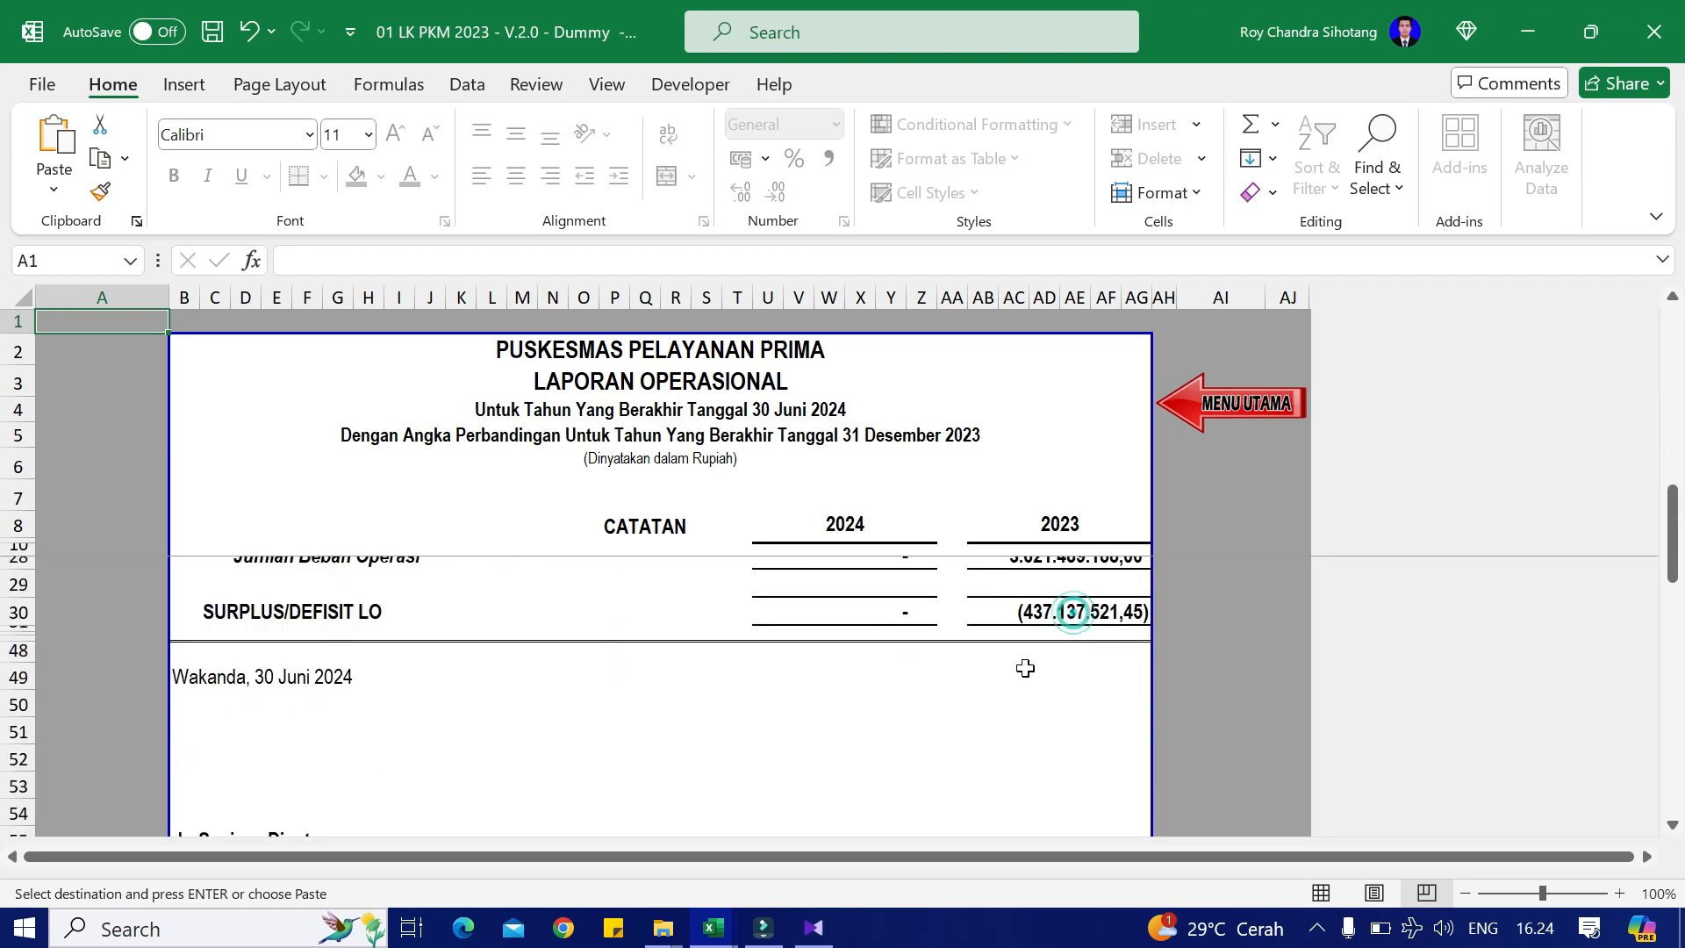
{"action": "key", "text": "alt+Tab"}
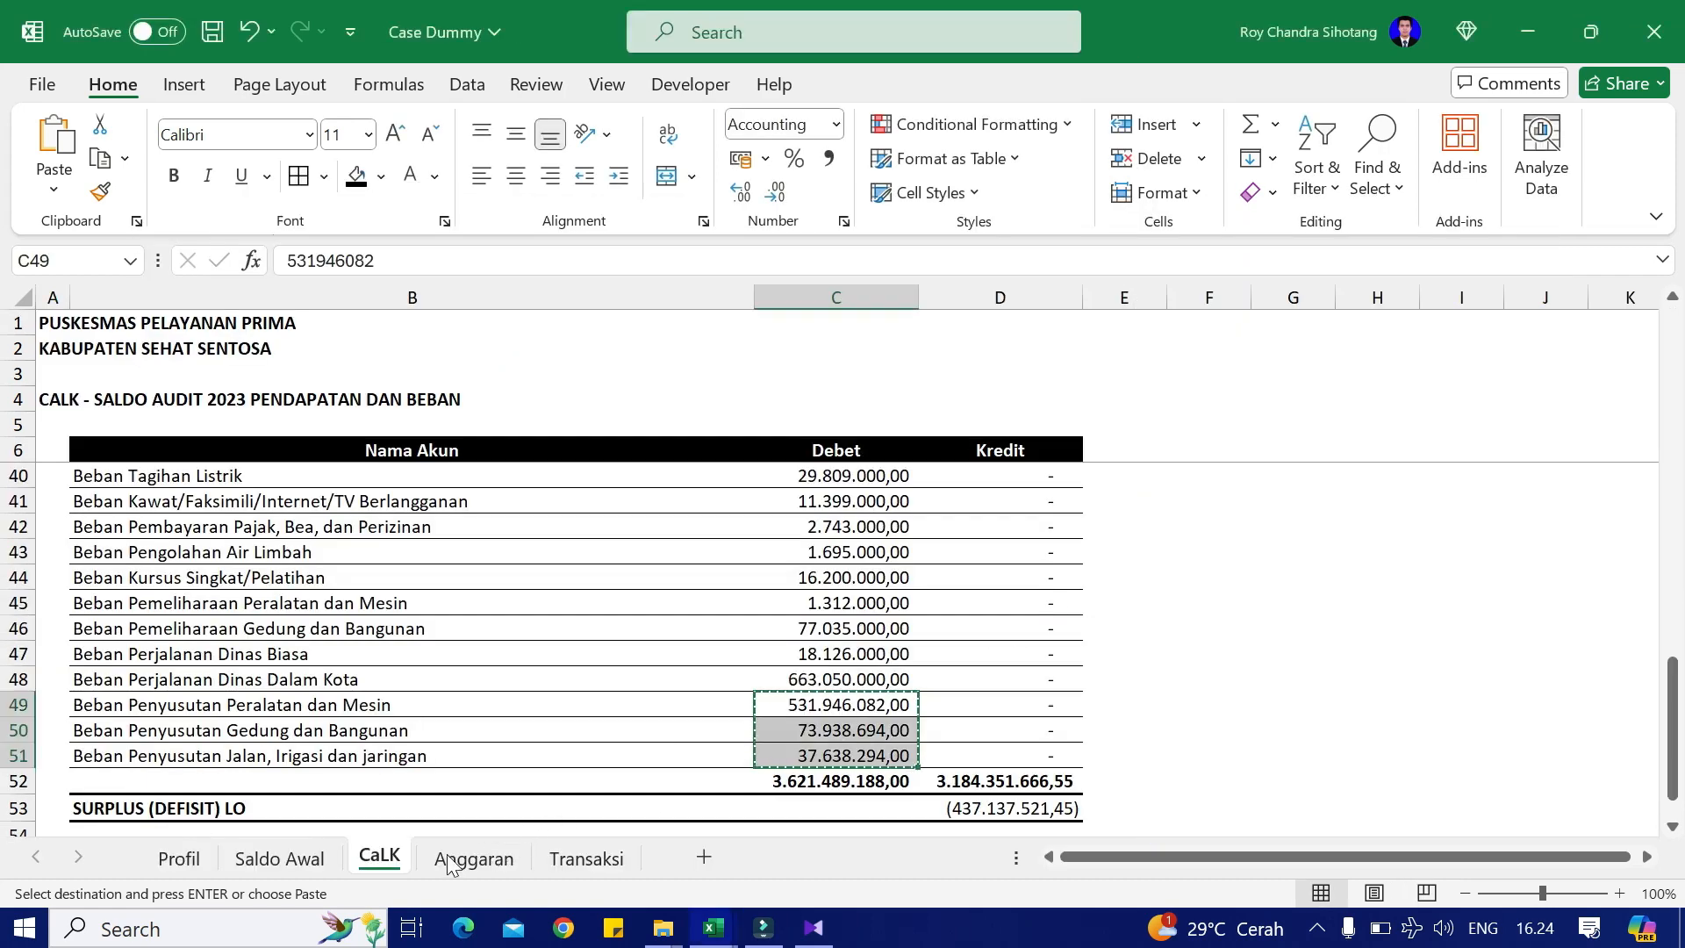
{"action": "key", "text": "alt+Tab"}
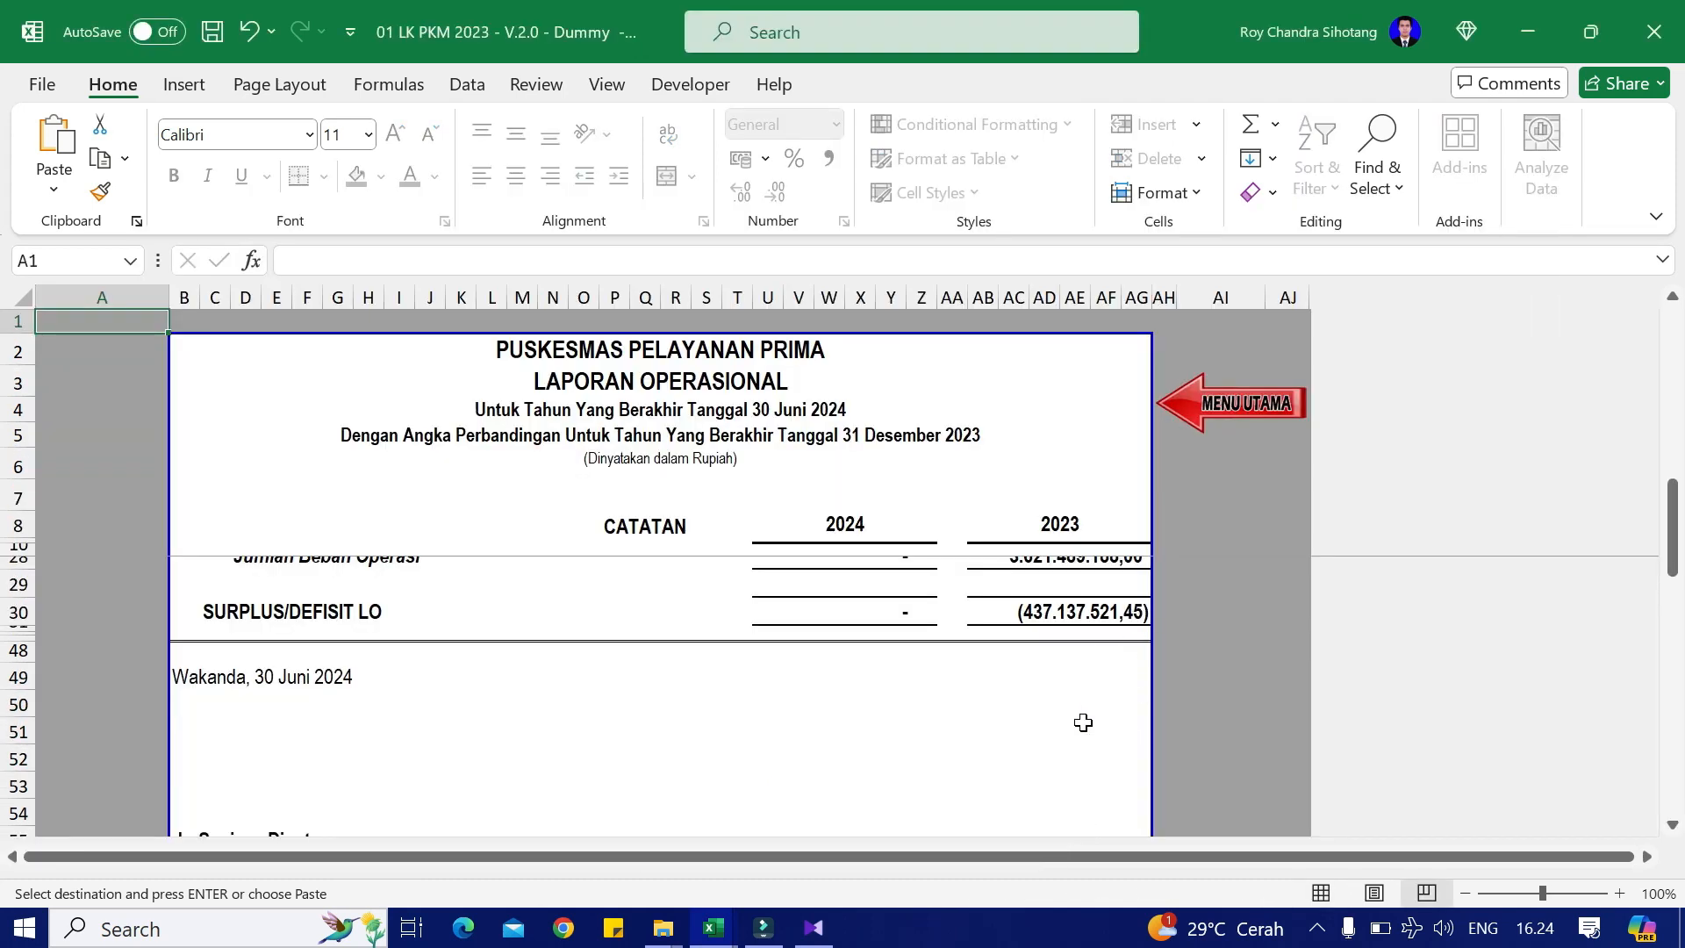
{"action": "scroll", "coordinate": [926, 743], "scroll_direction": "down", "scroll_amount": 1}
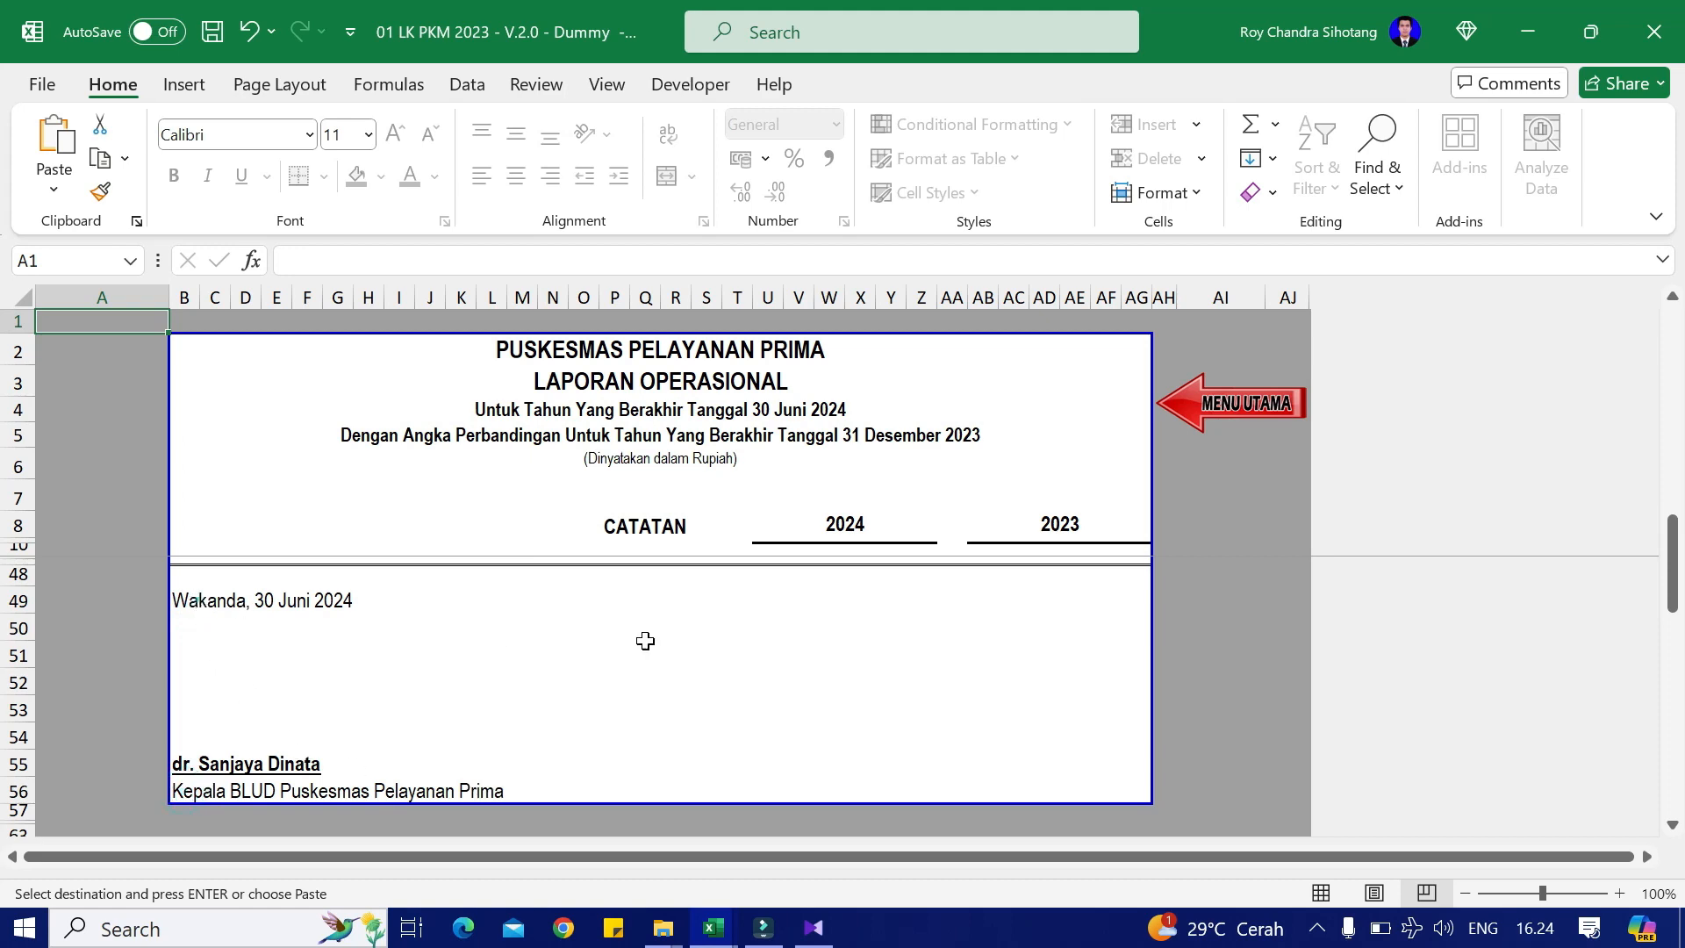
{"action": "scroll", "coordinate": [196, 593], "scroll_direction": "up", "scroll_amount": 12}
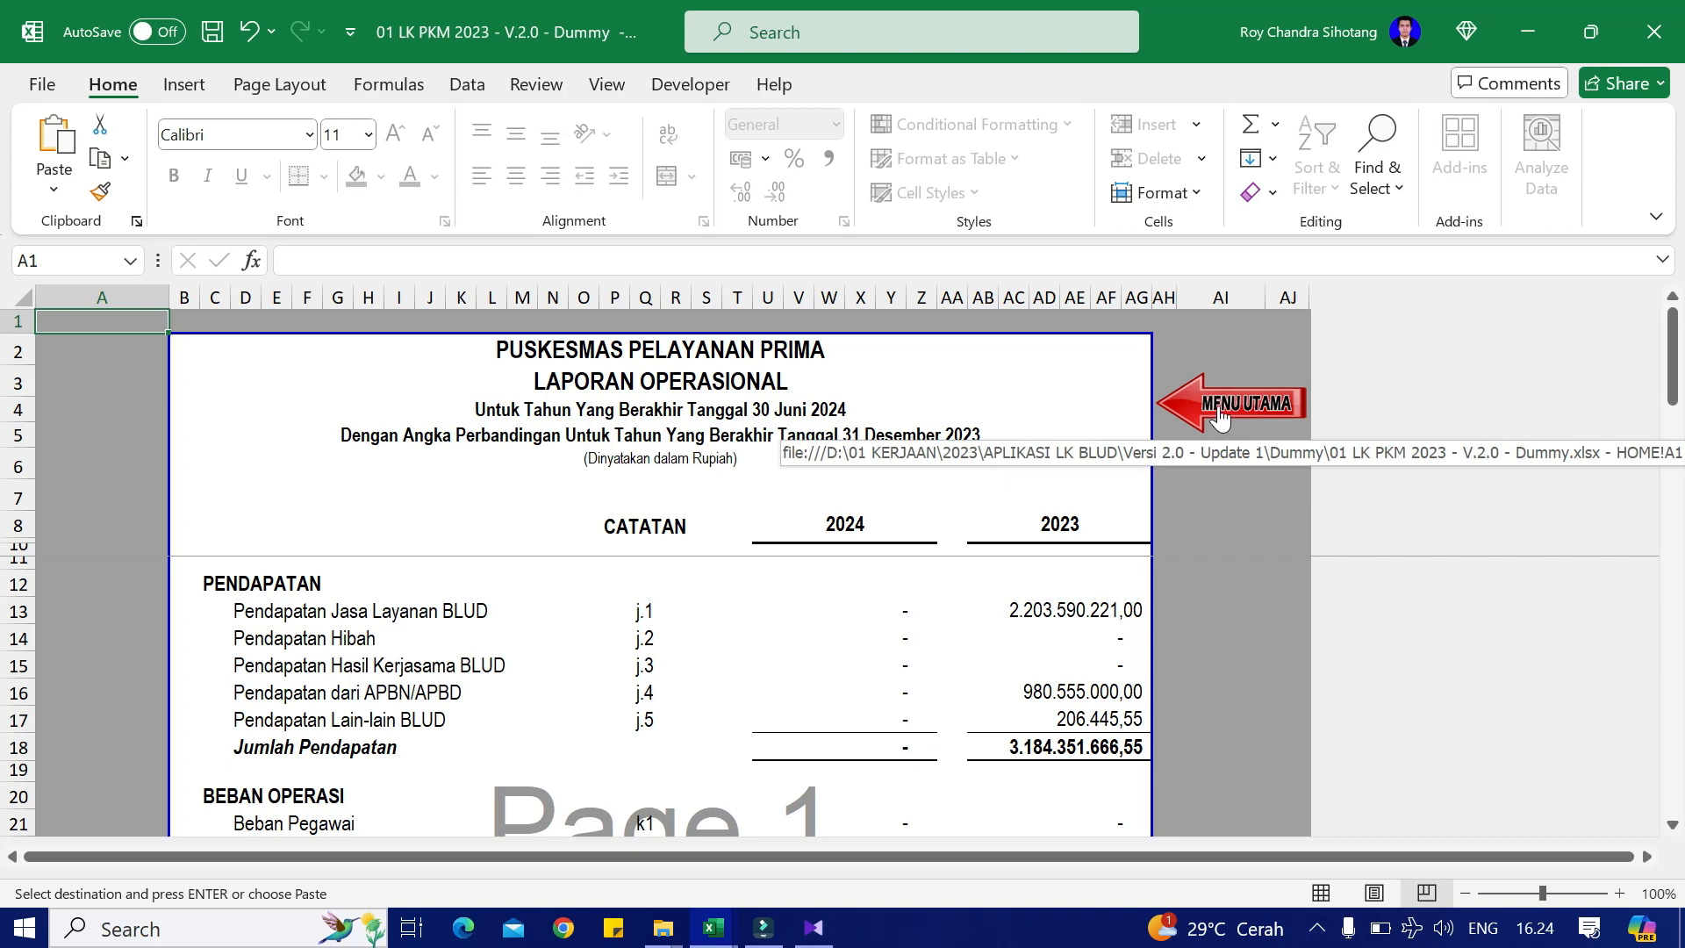
{"action": "left_click", "coordinate": [1264, 410]}
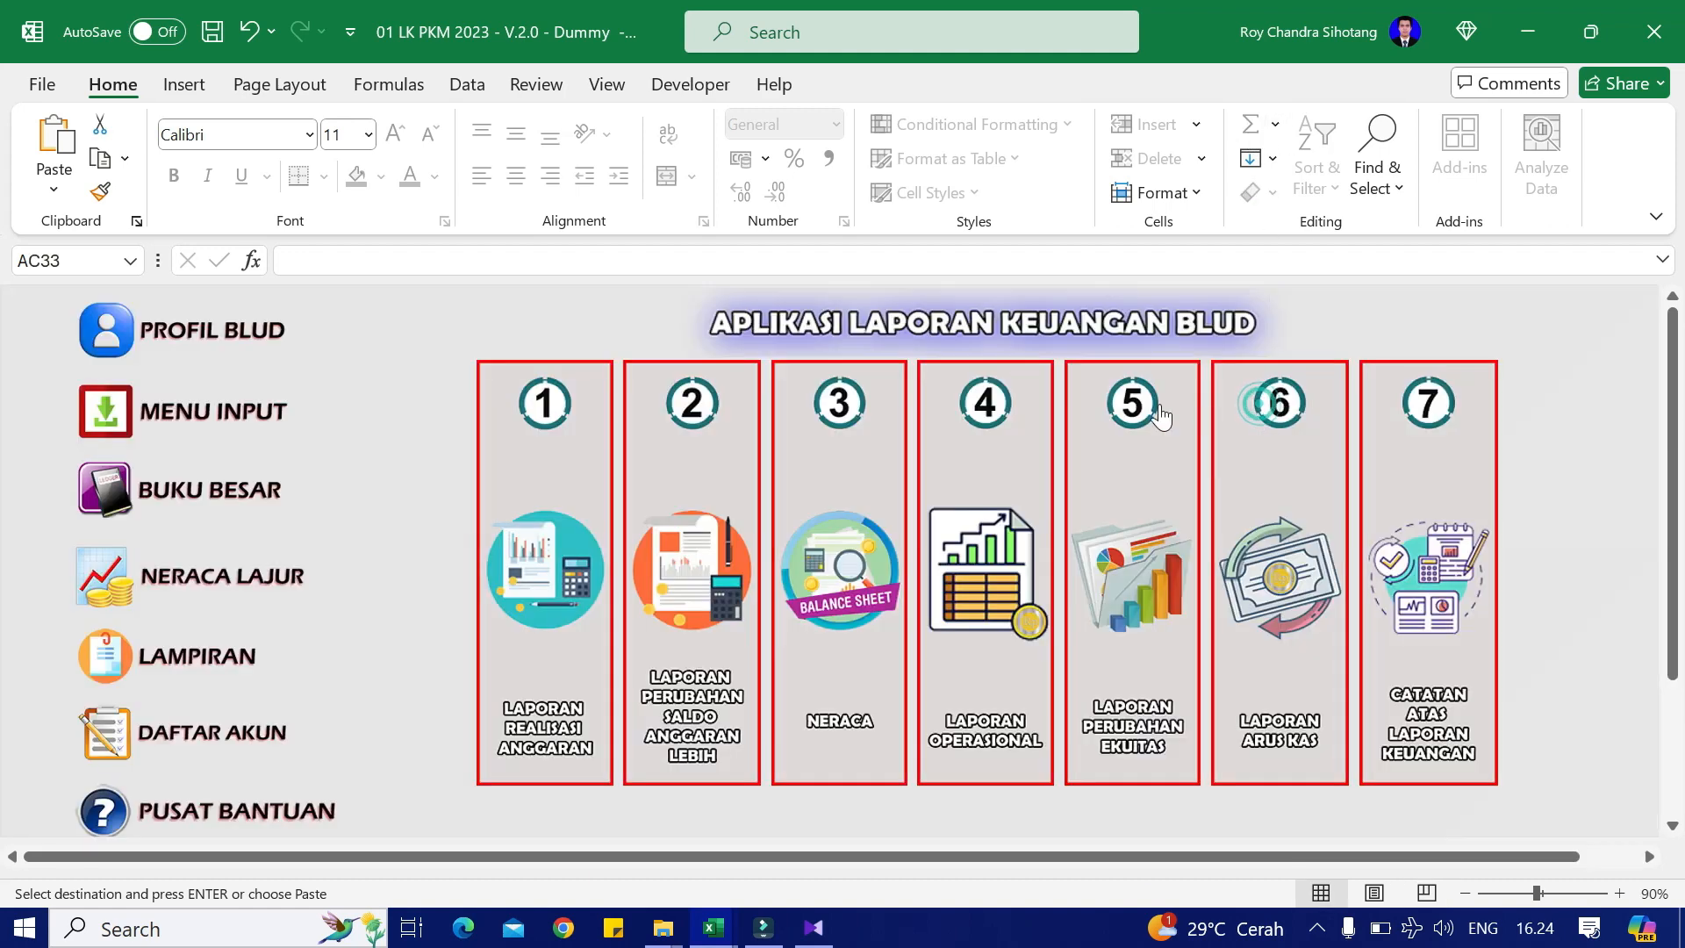
{"action": "left_click", "coordinate": [836, 663]}
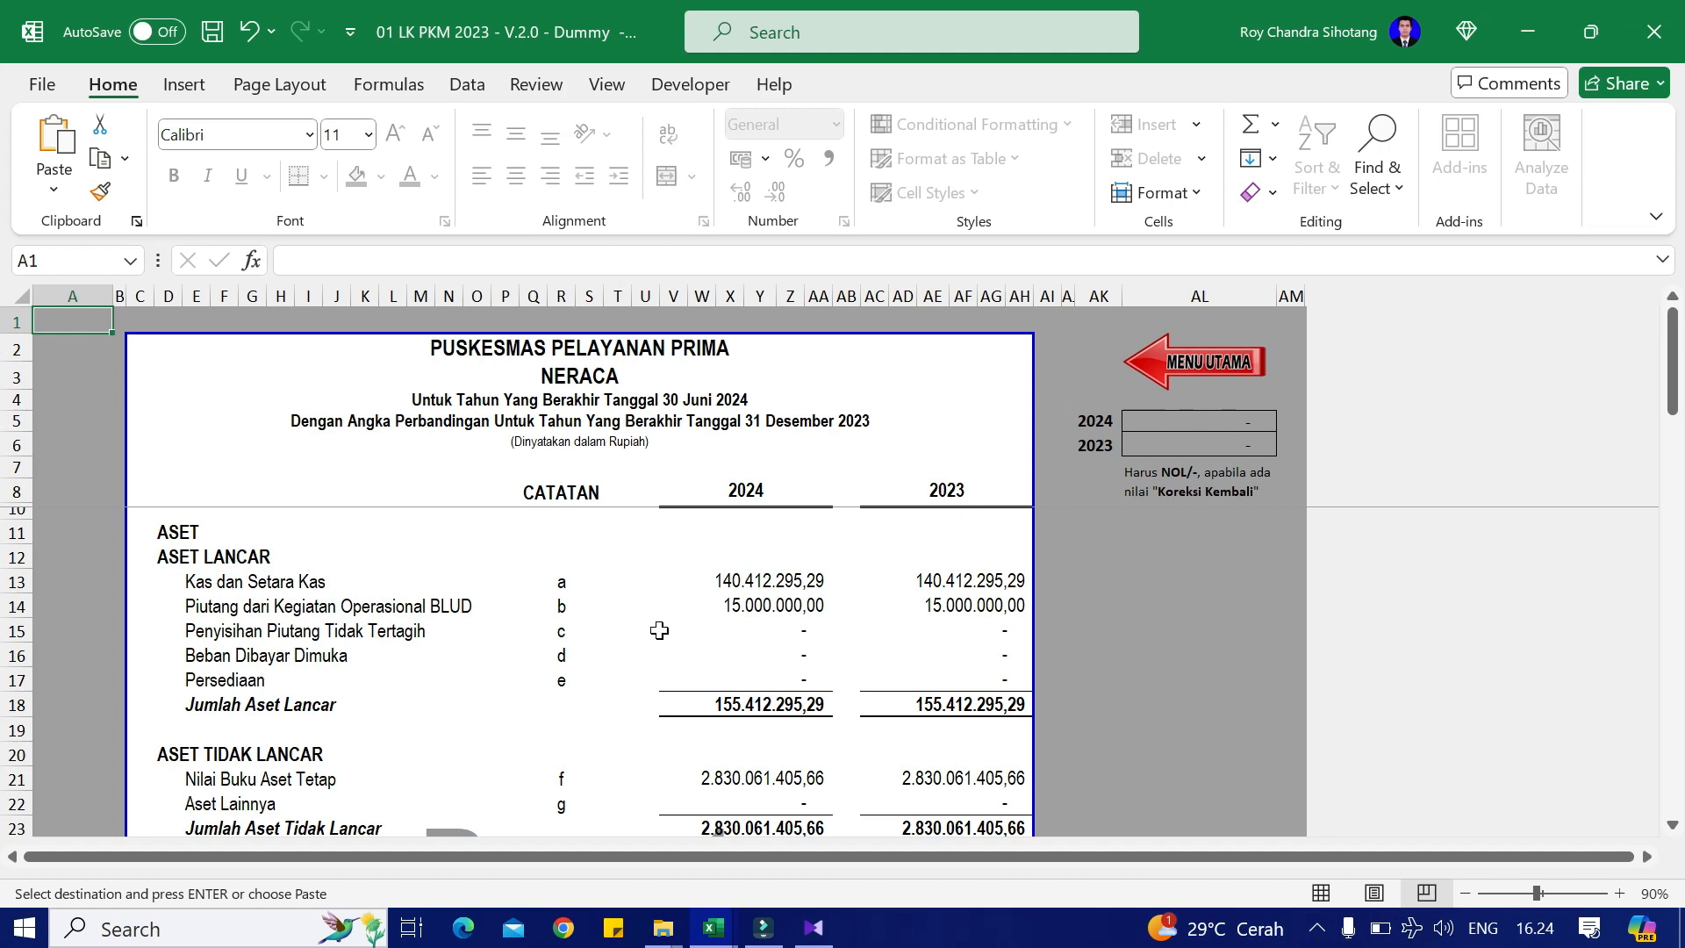
{"action": "scroll", "coordinate": [749, 584], "scroll_direction": "down", "scroll_amount": 6}
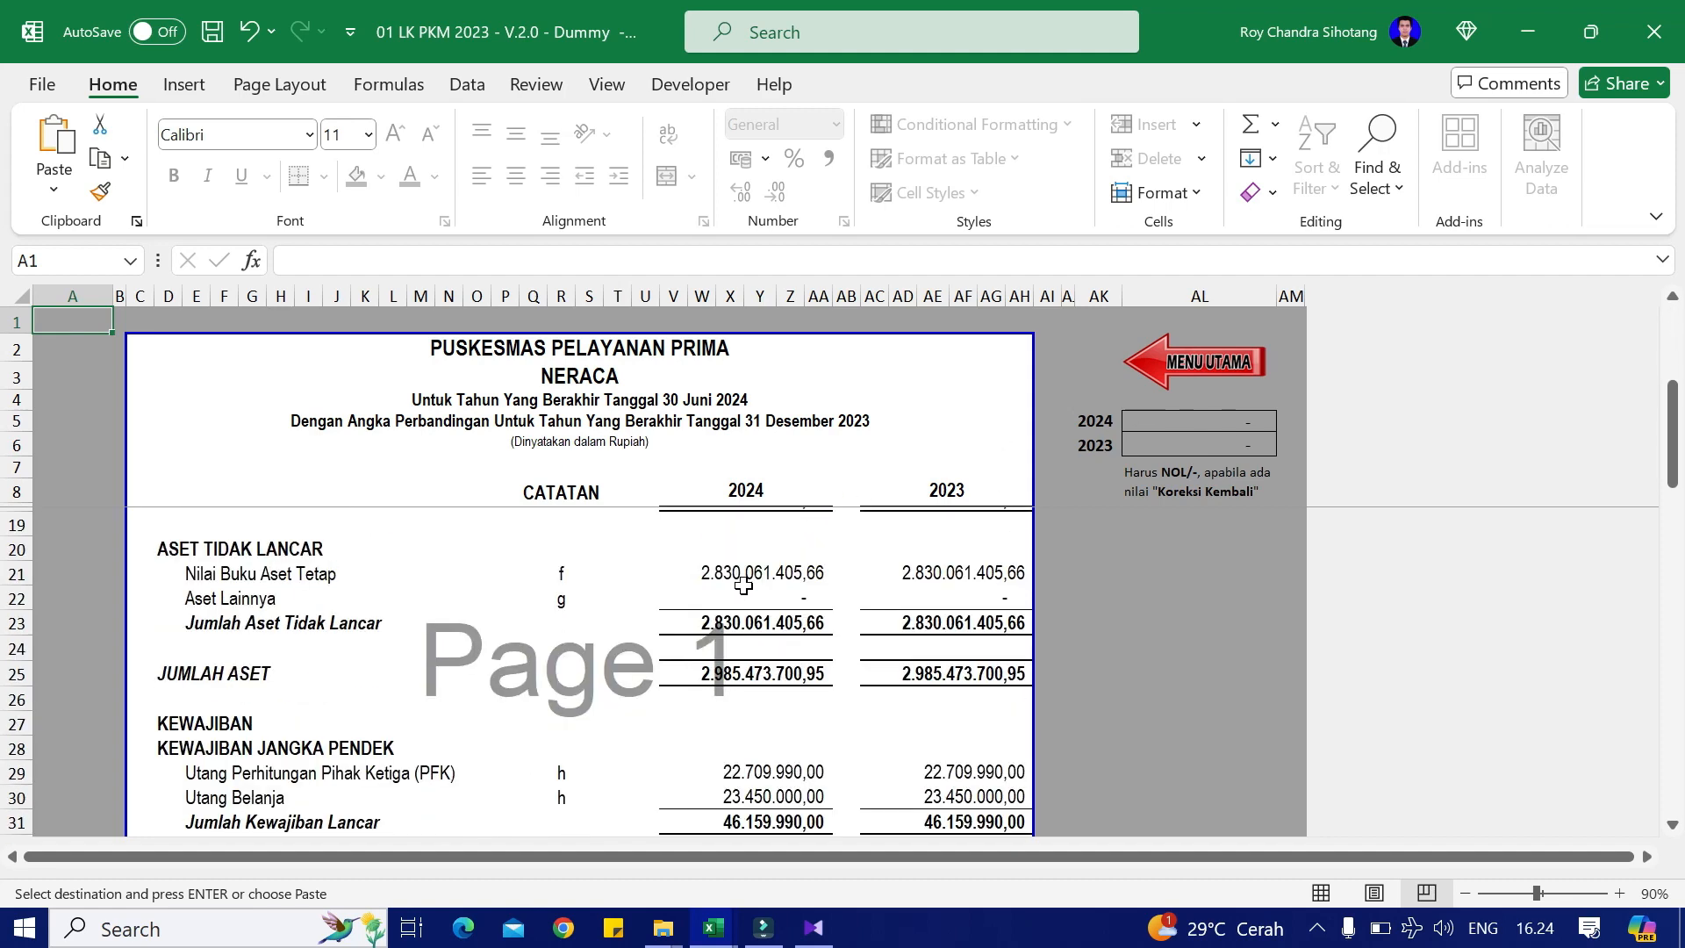
{"action": "scroll", "coordinate": [744, 590], "scroll_direction": "down", "scroll_amount": 2}
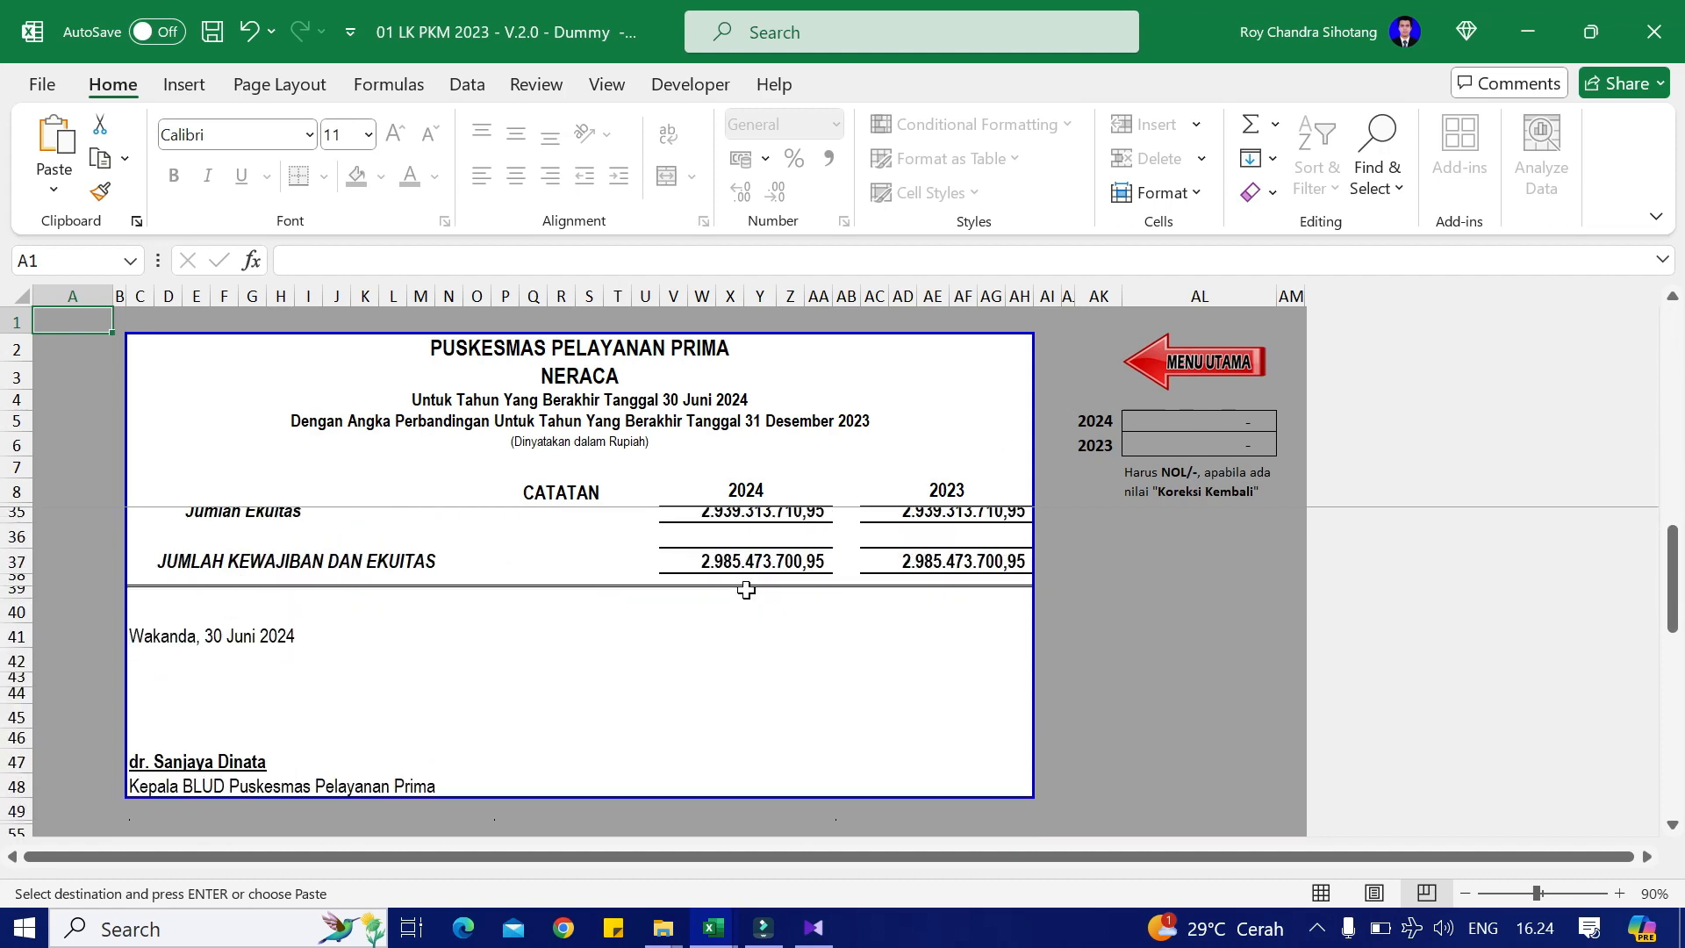
{"action": "scroll", "coordinate": [807, 638], "scroll_direction": "up", "scroll_amount": 6}
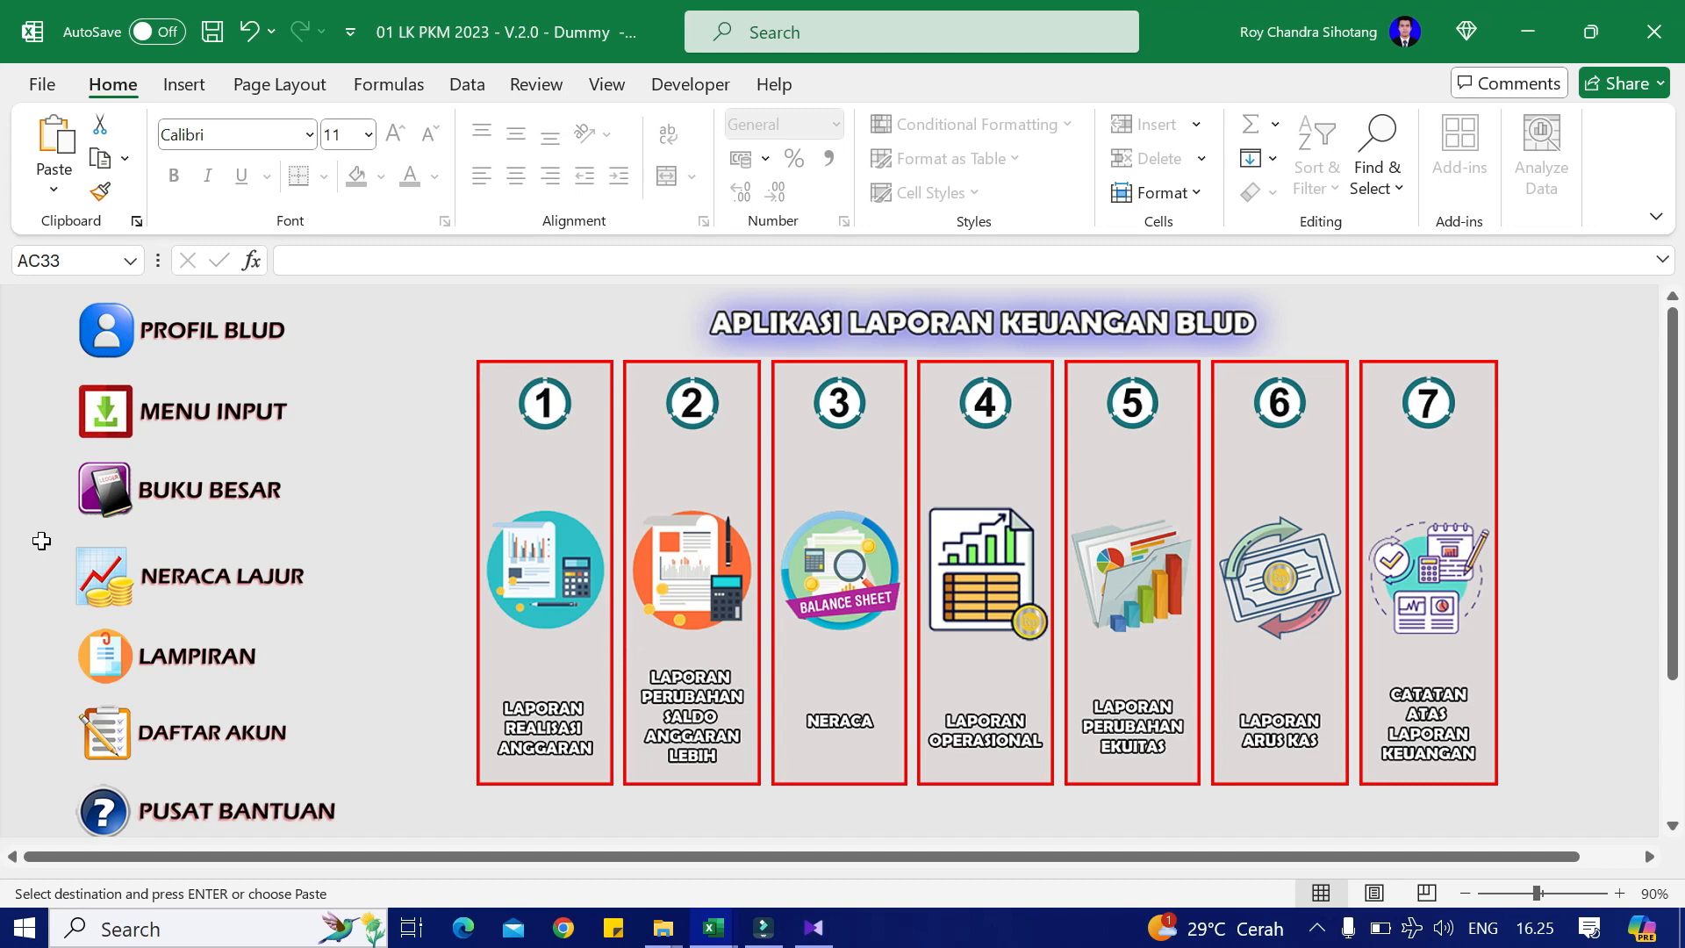
Step: Open the 2024 budget input sheet, then check the JKN, RET and BOK columns on Case Dummy's Anggaran sheet
{"action": "left_click", "coordinate": [180, 427]}
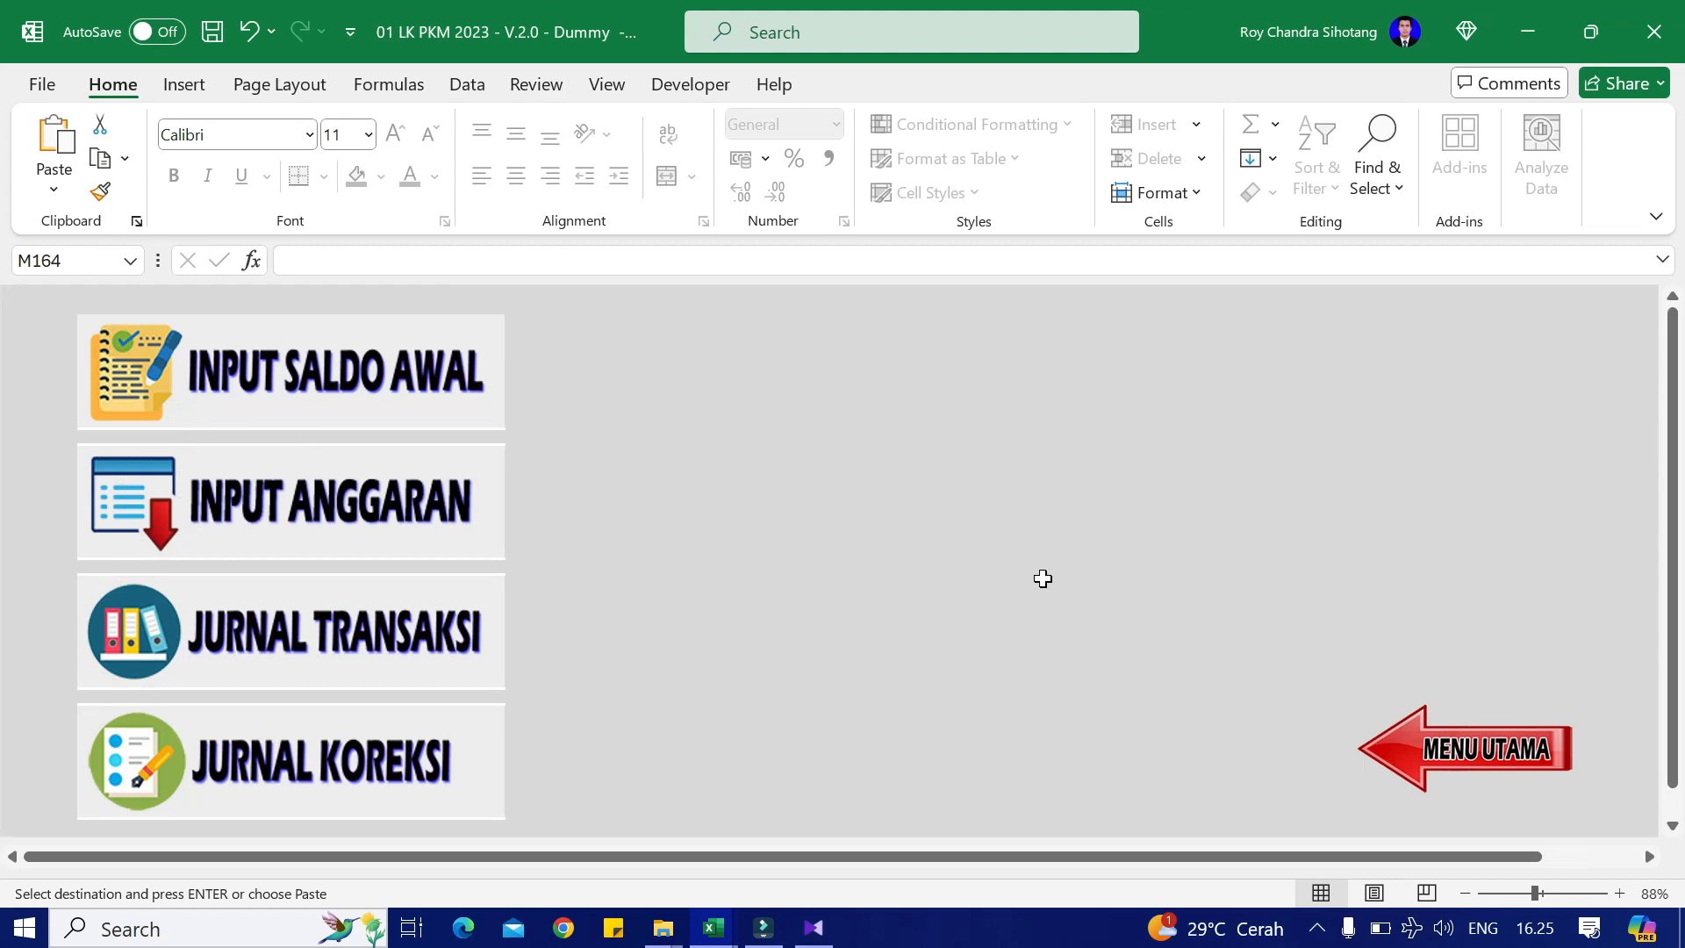
{"action": "left_click", "coordinate": [391, 509]}
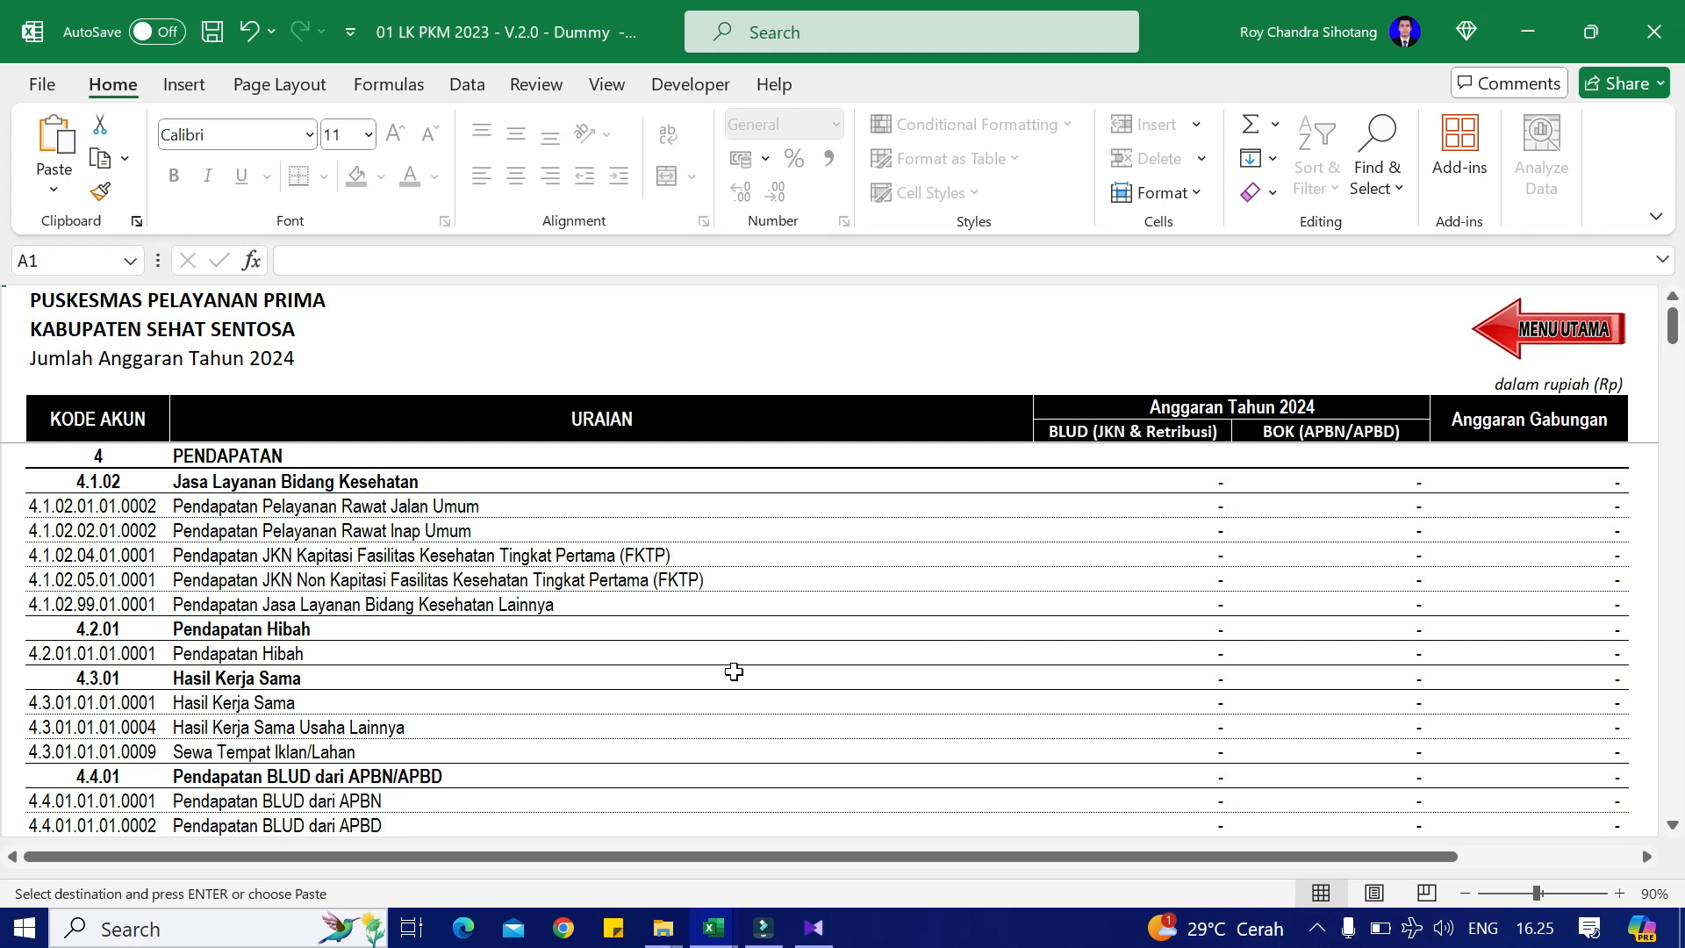
{"action": "key", "text": "alt+Tab"}
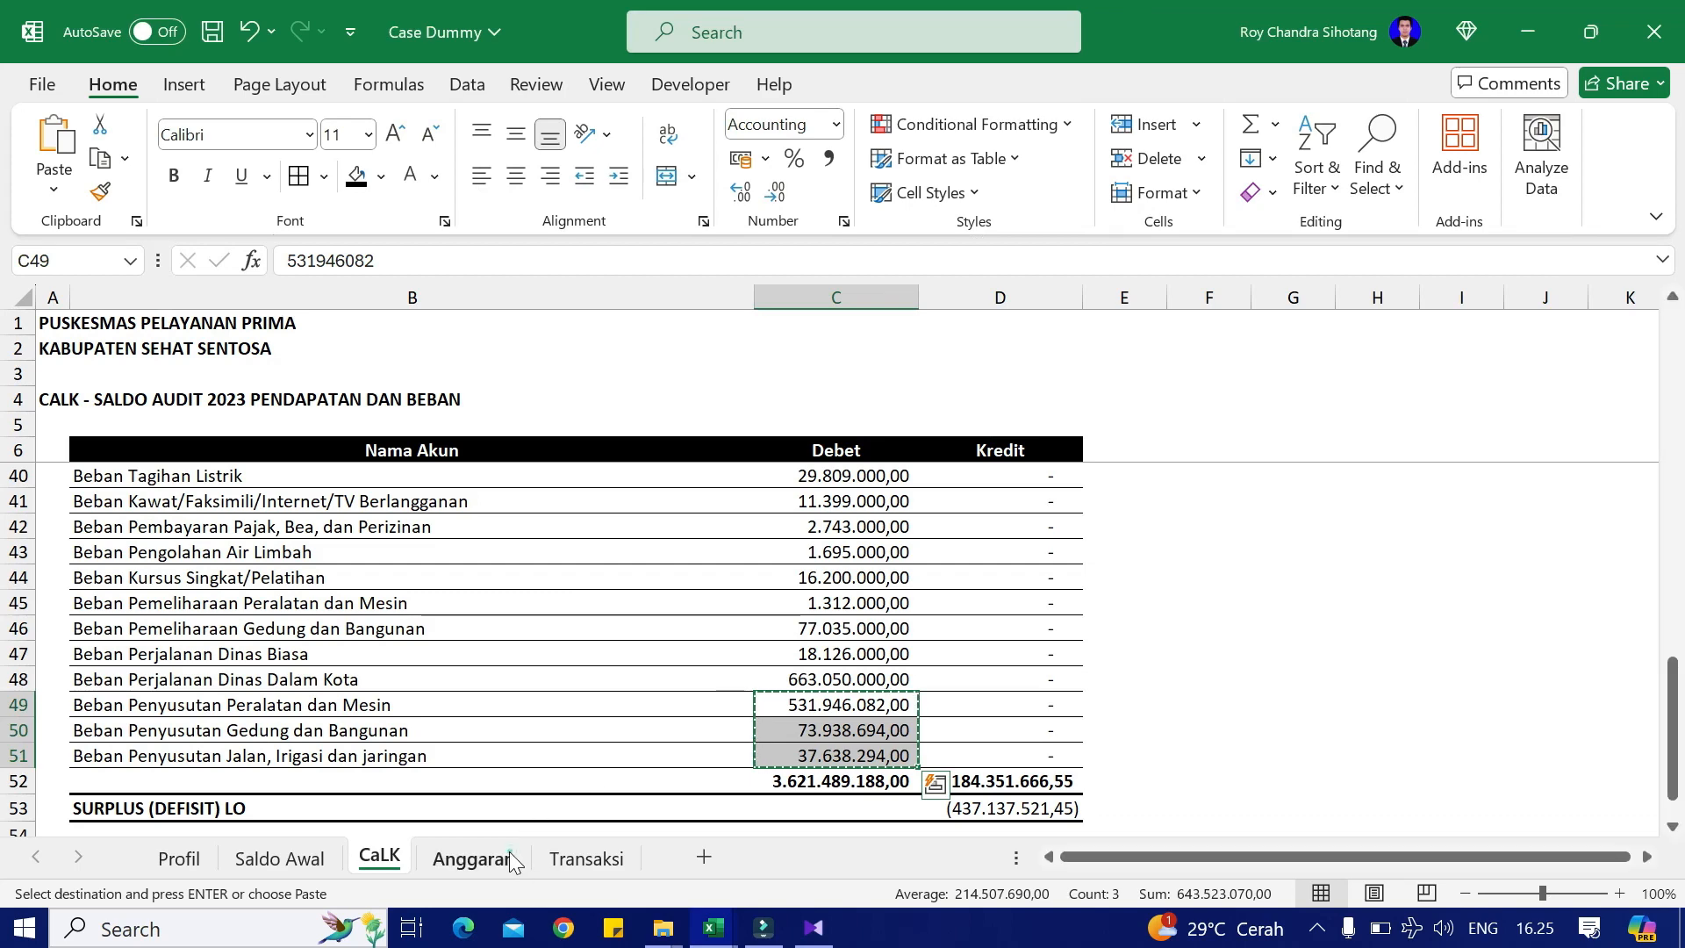
{"action": "left_click", "coordinate": [491, 858]}
{"action": "scroll", "coordinate": [564, 587], "scroll_direction": "up", "scroll_amount": 3}
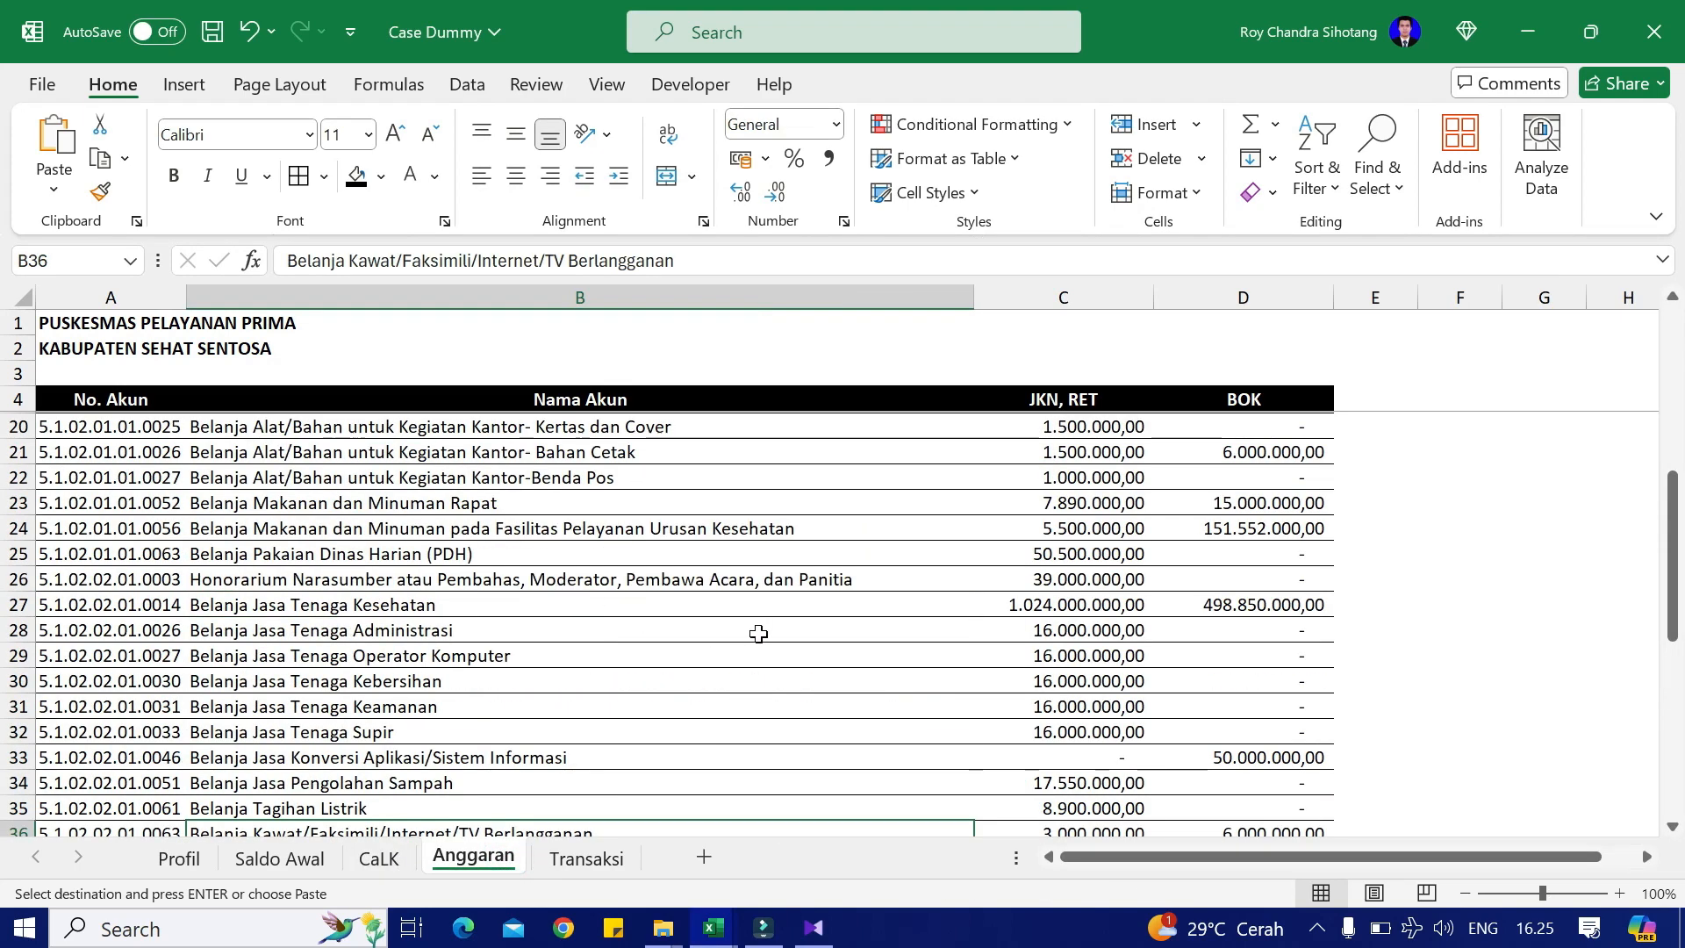
{"action": "scroll", "coordinate": [685, 632], "scroll_direction": "up", "scroll_amount": 5}
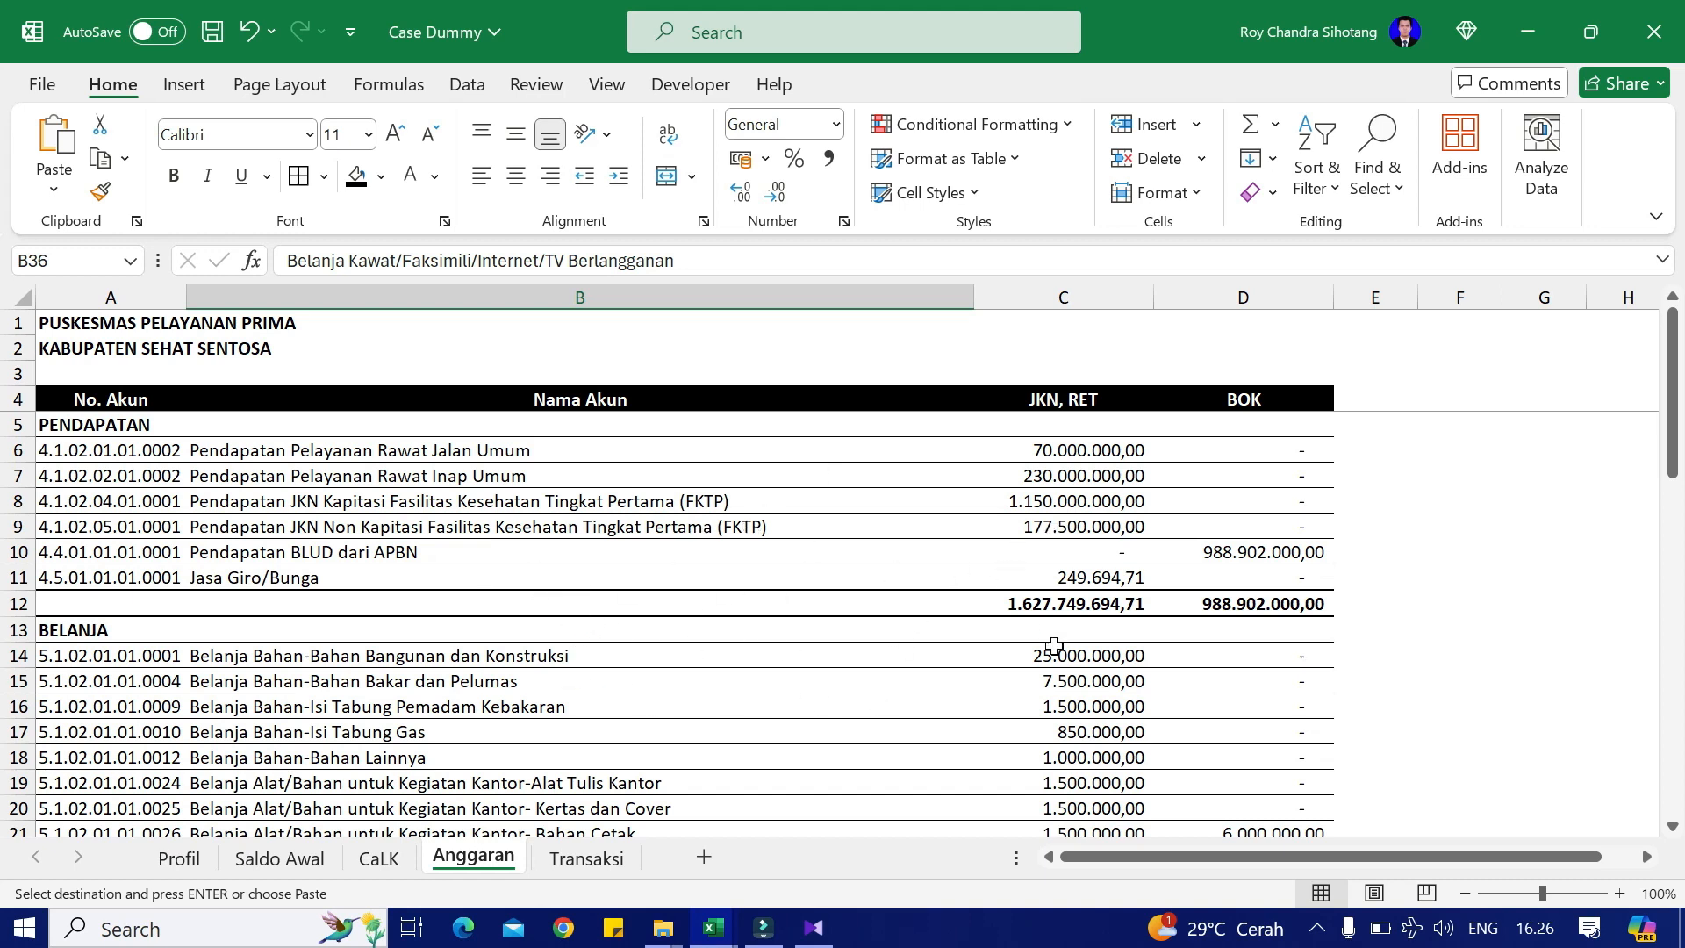
{"action": "left_click", "coordinate": [1094, 409]}
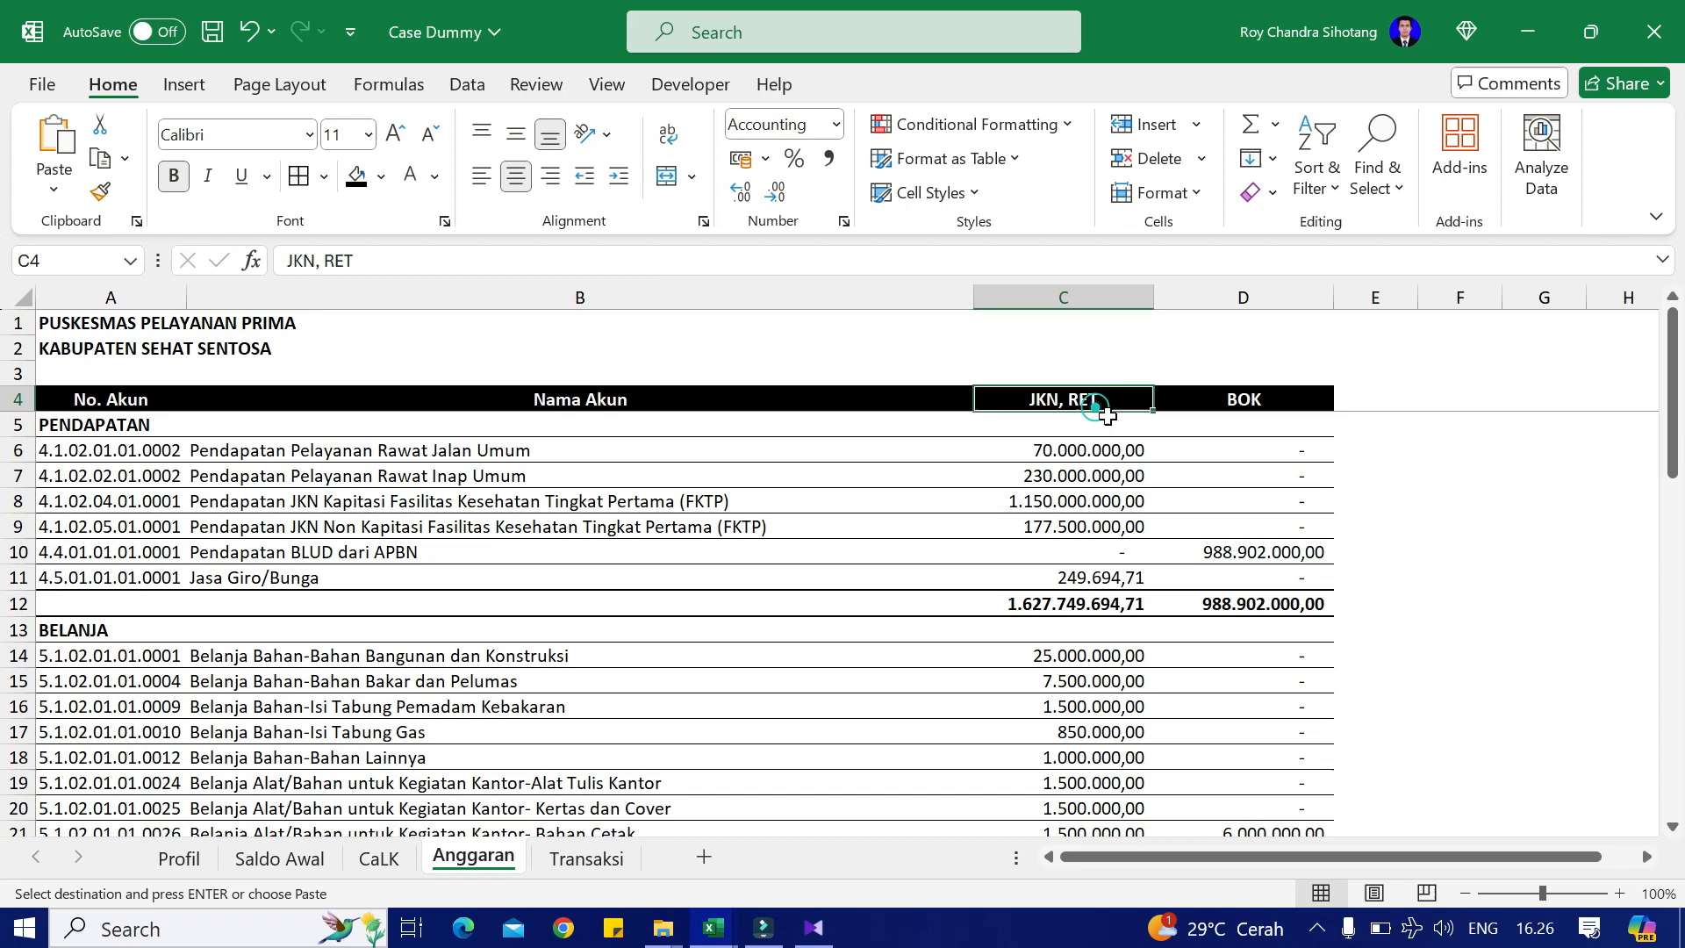
{"action": "left_click", "coordinate": [1282, 403]}
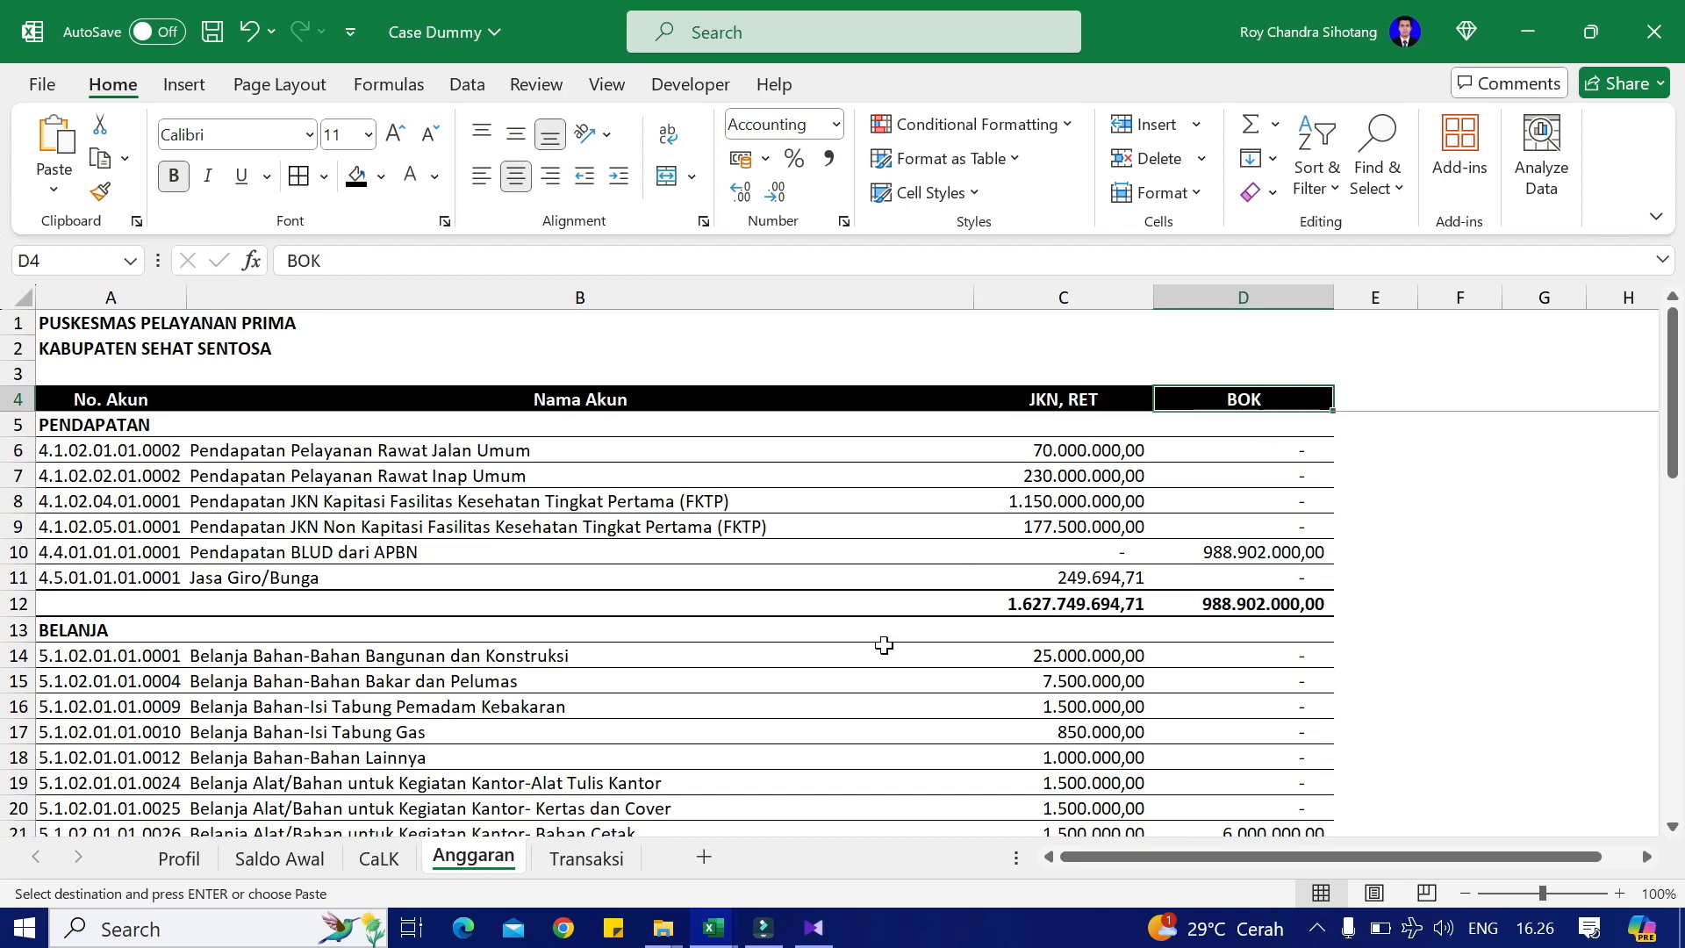
{"action": "key", "text": "alt+Tab"}
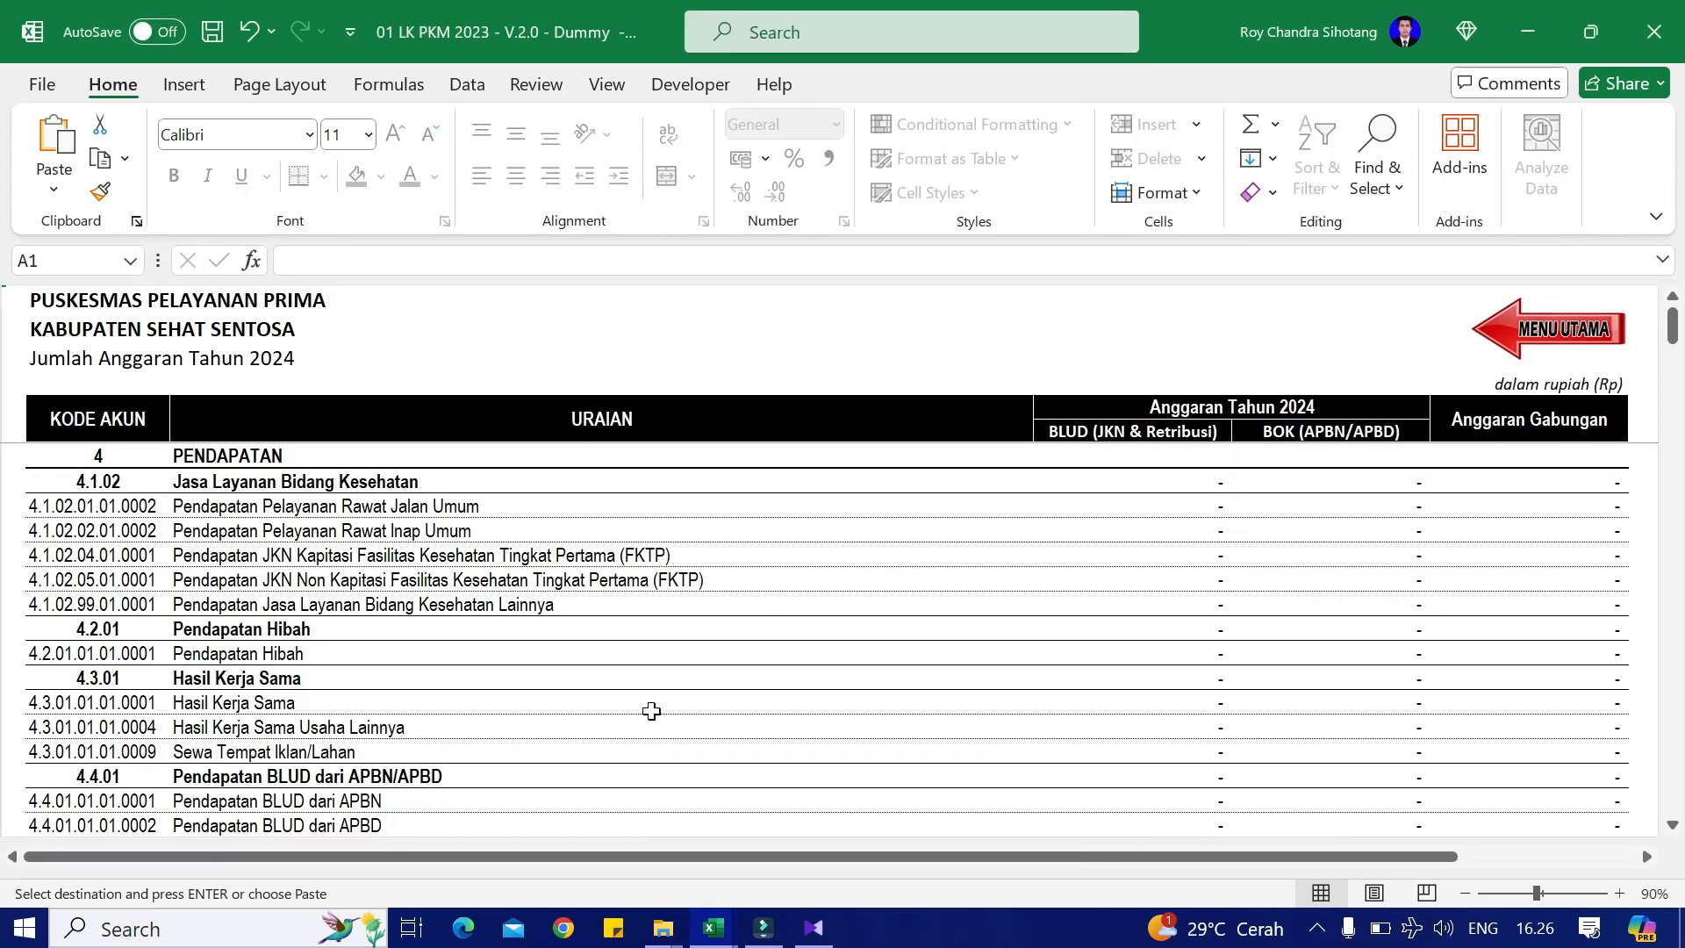
{"action": "key", "text": "alt+Tab"}
{"action": "left_click", "coordinate": [1084, 457]}
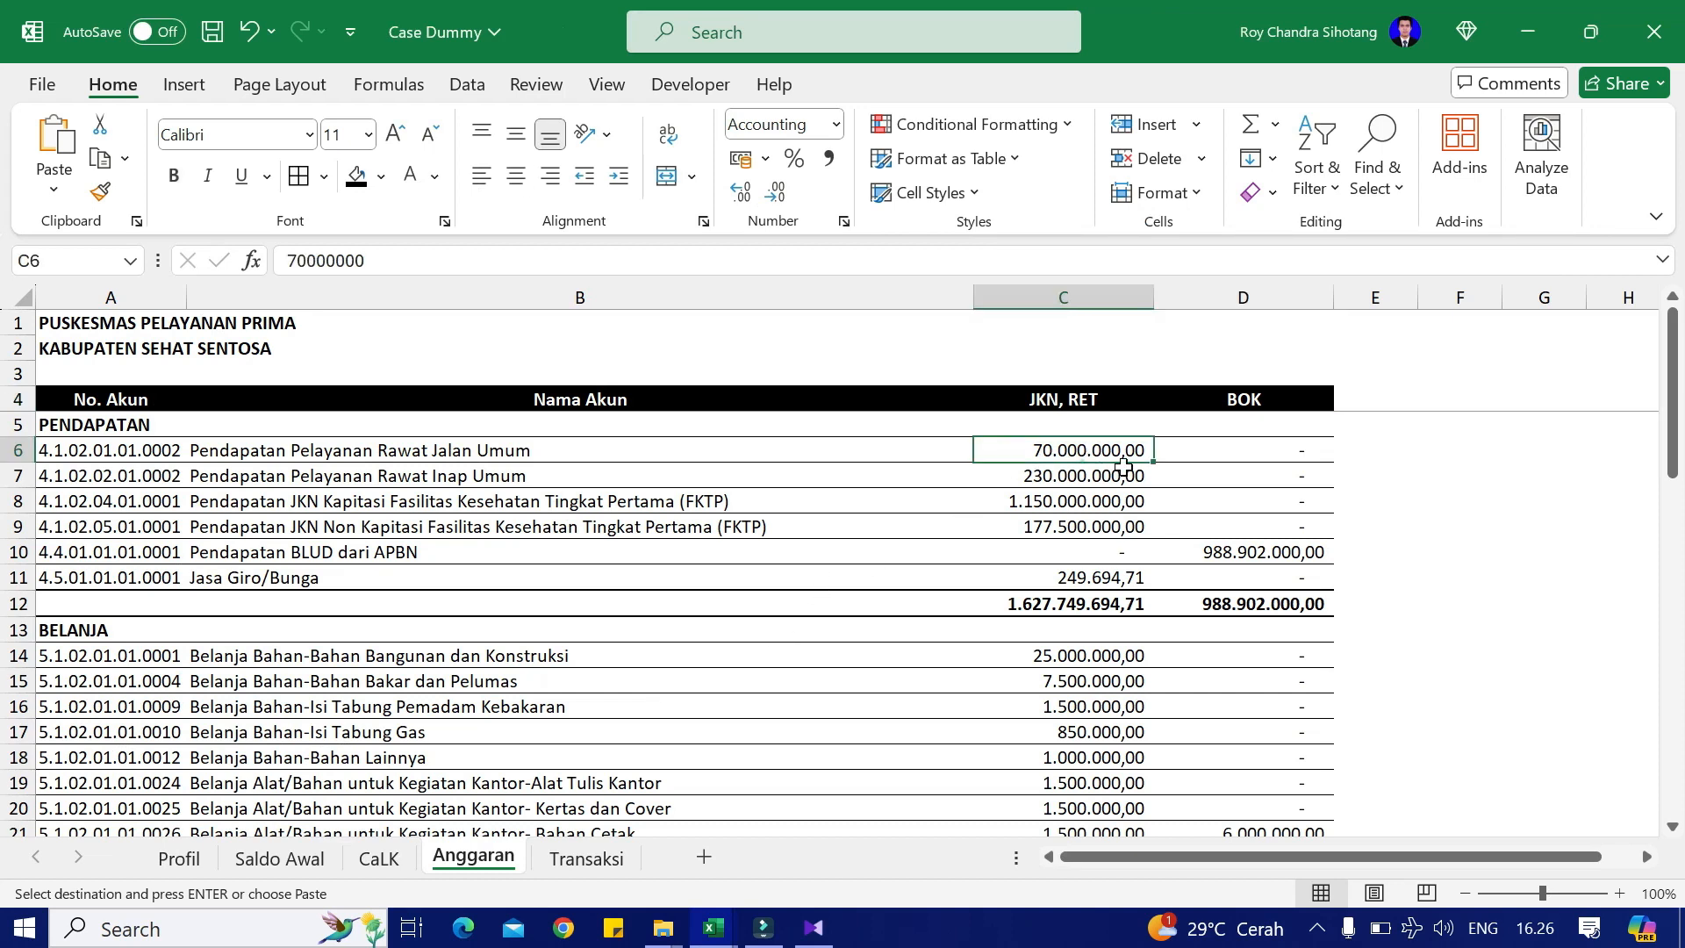
Step: Paste the four JKN revenue amounts as values into the report's BLUD revenue cells
{"action": "key", "text": "shift+Down"}
{"action": "key", "text": "shift+Down"}
{"action": "key", "text": "shift+Down"}
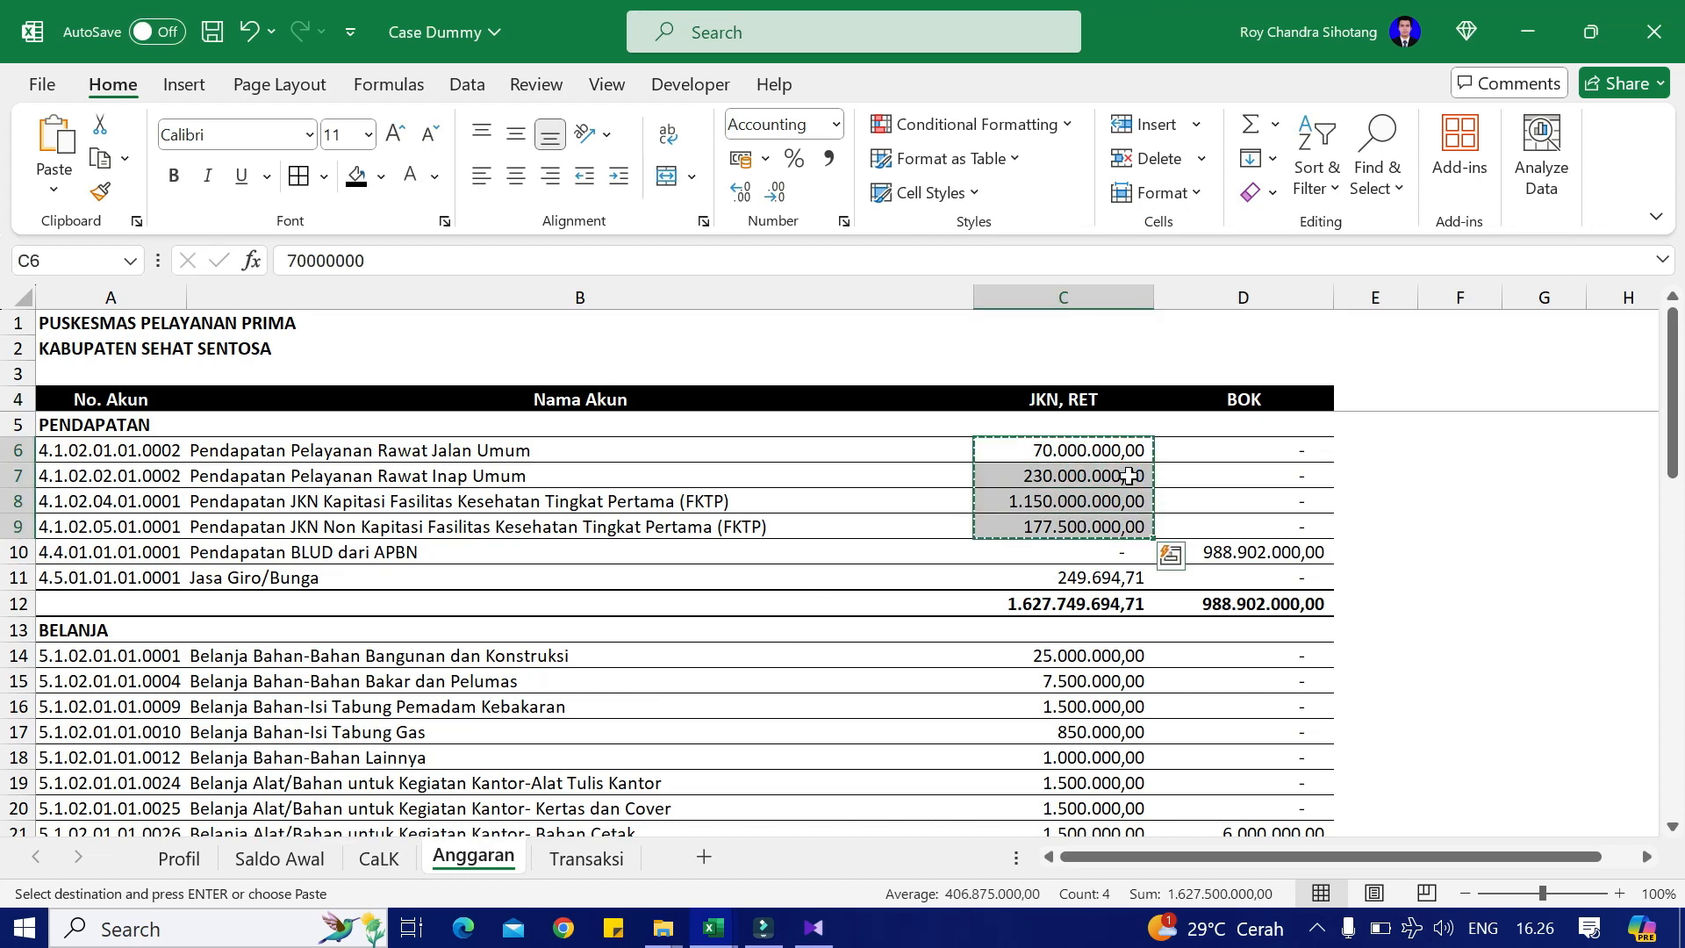
{"action": "key", "text": "alt+Tab"}
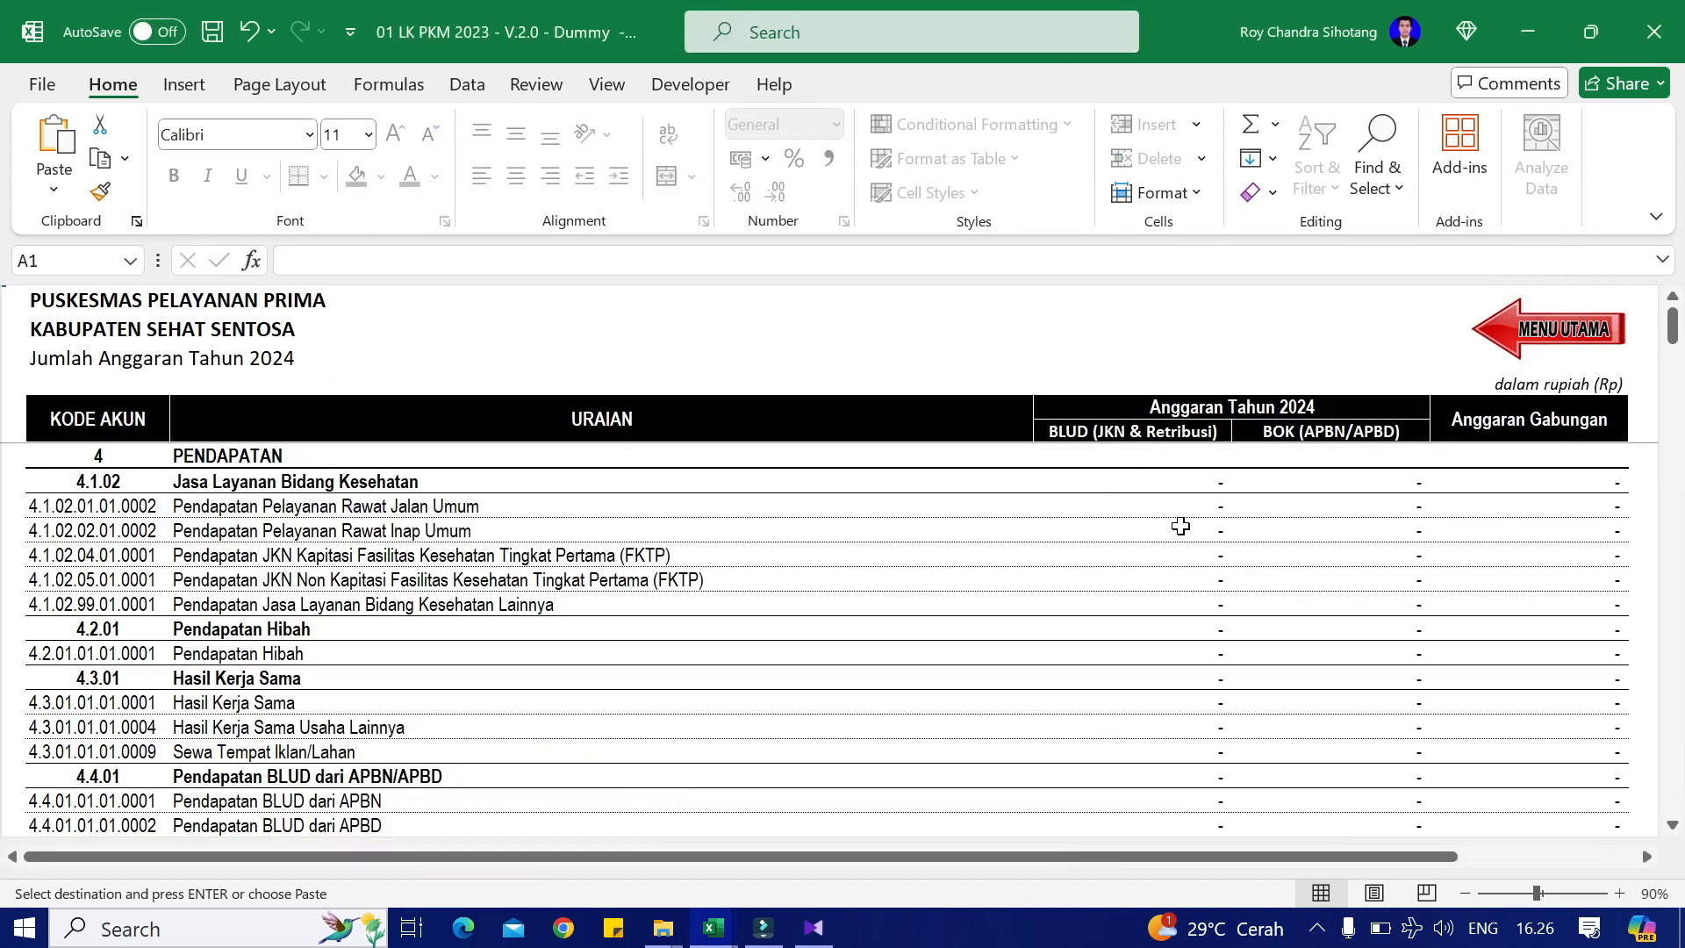
{"action": "left_click", "coordinate": [1181, 525]}
{"action": "key", "text": "Up"}
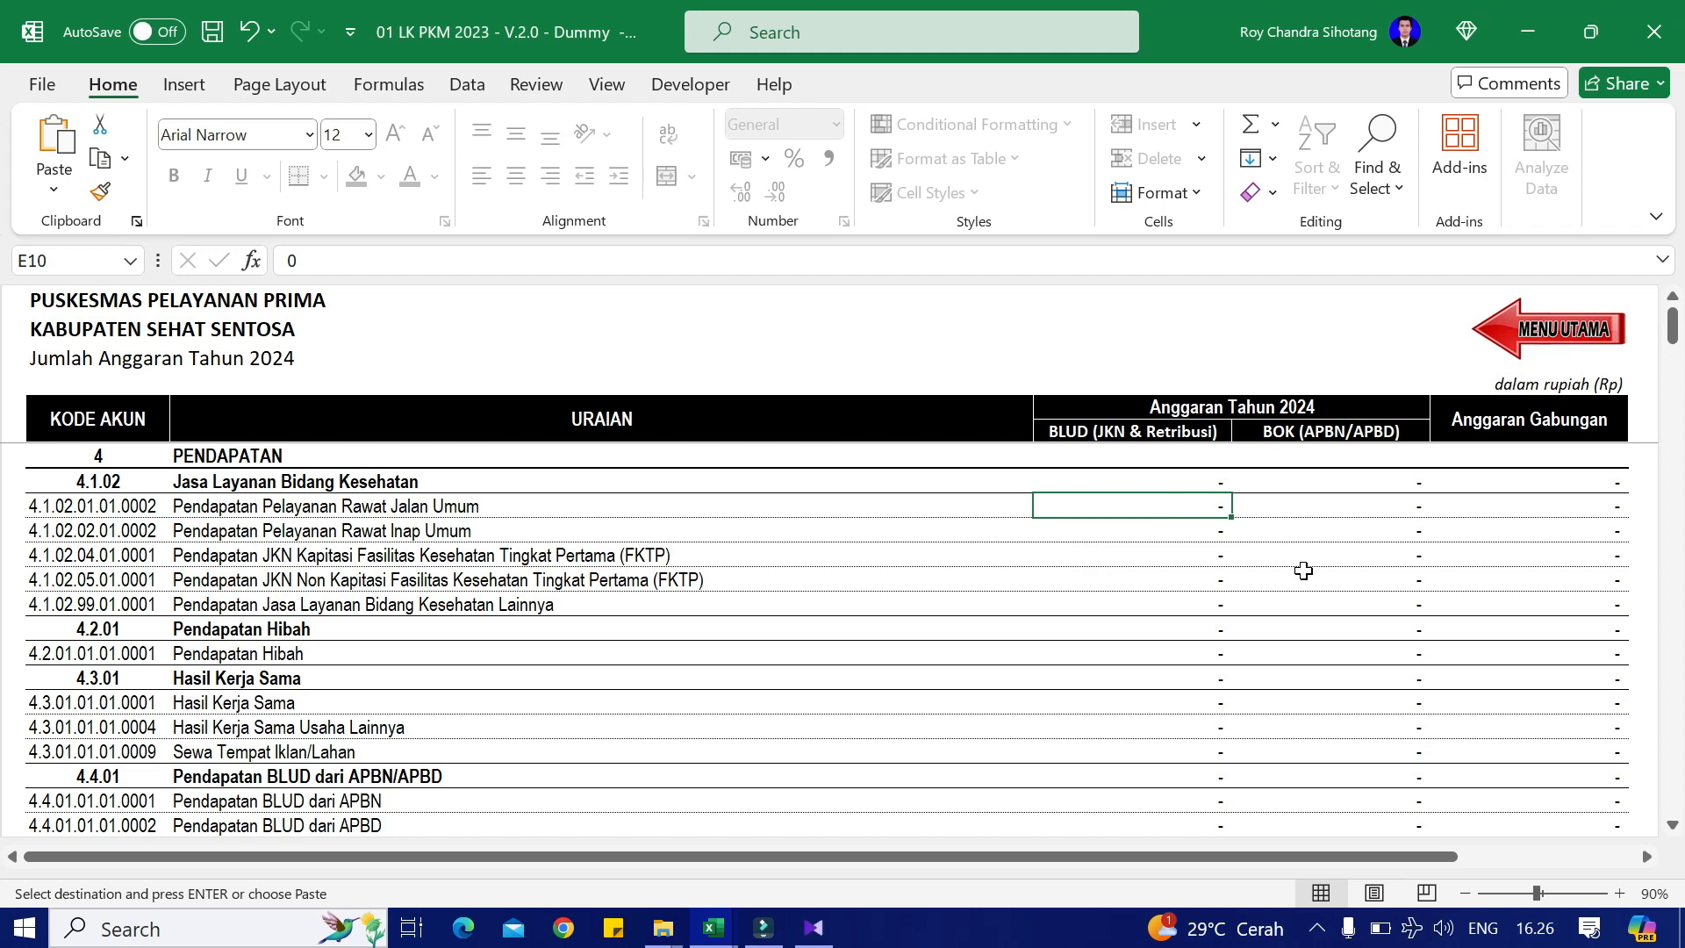
{"action": "key", "text": "shift+F10"}
{"action": "key", "text": "v"}
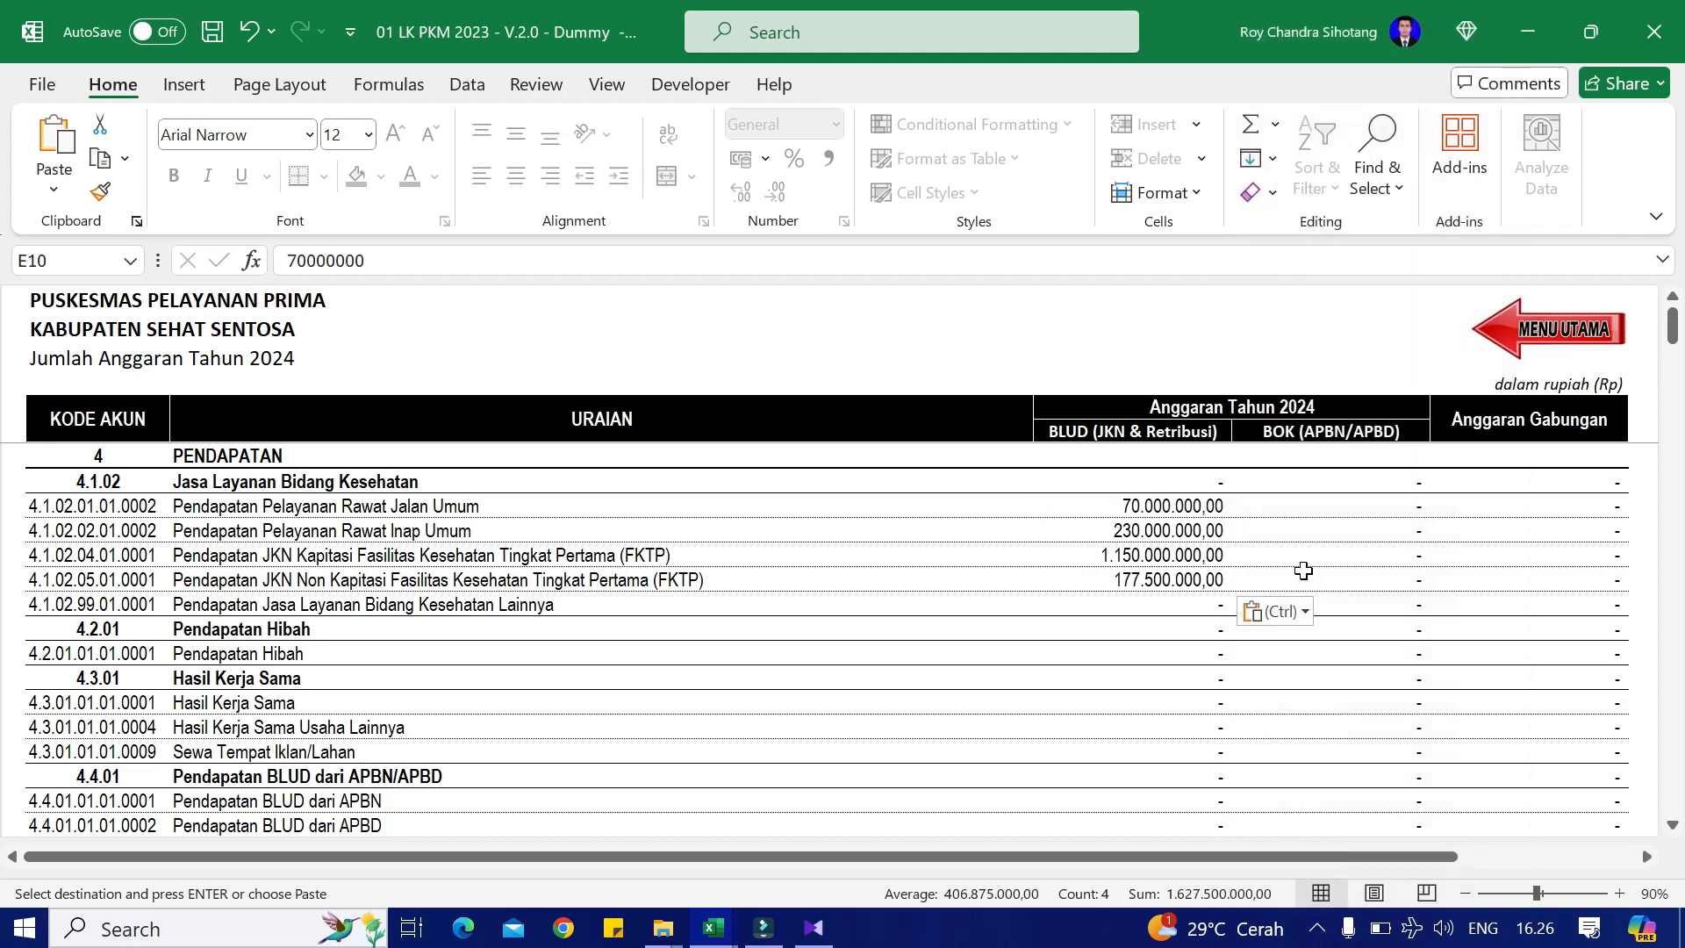
Step: Paste the 988.902.000,00 BLUD dari APBN amount as a value into the BOK column
{"action": "key", "text": "alt+Tab"}
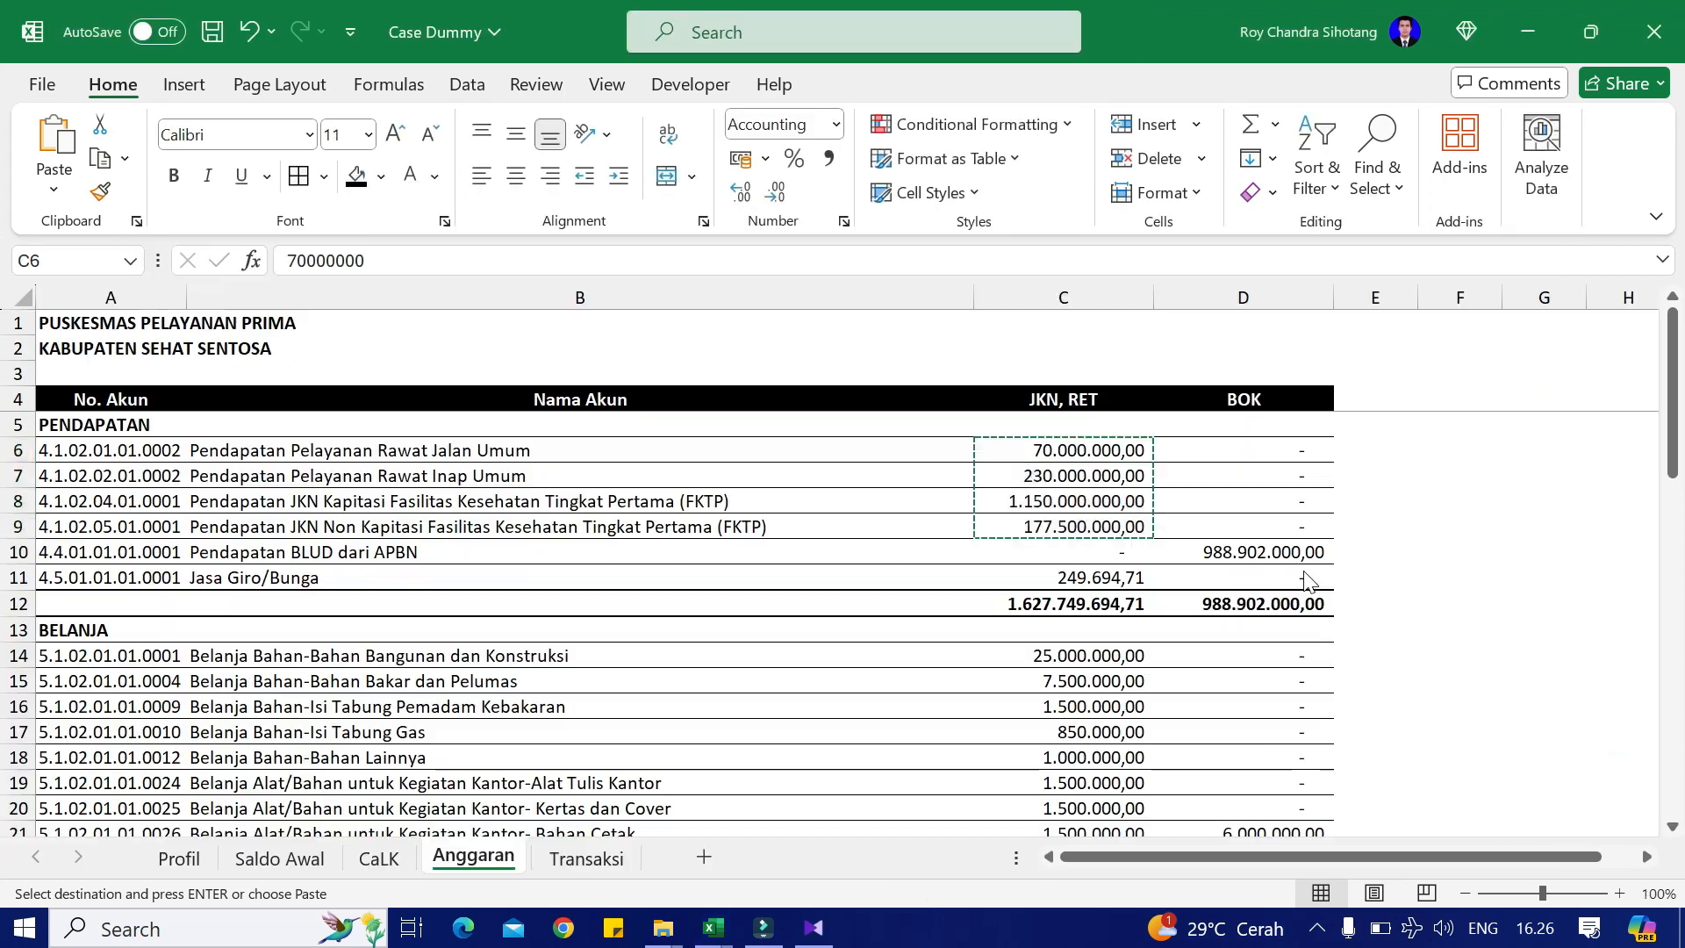
{"action": "key", "text": "Down"}
{"action": "key", "text": "Down"}
{"action": "key", "text": "Right"}
{"action": "key", "text": "Down"}
{"action": "key", "text": "Down"}
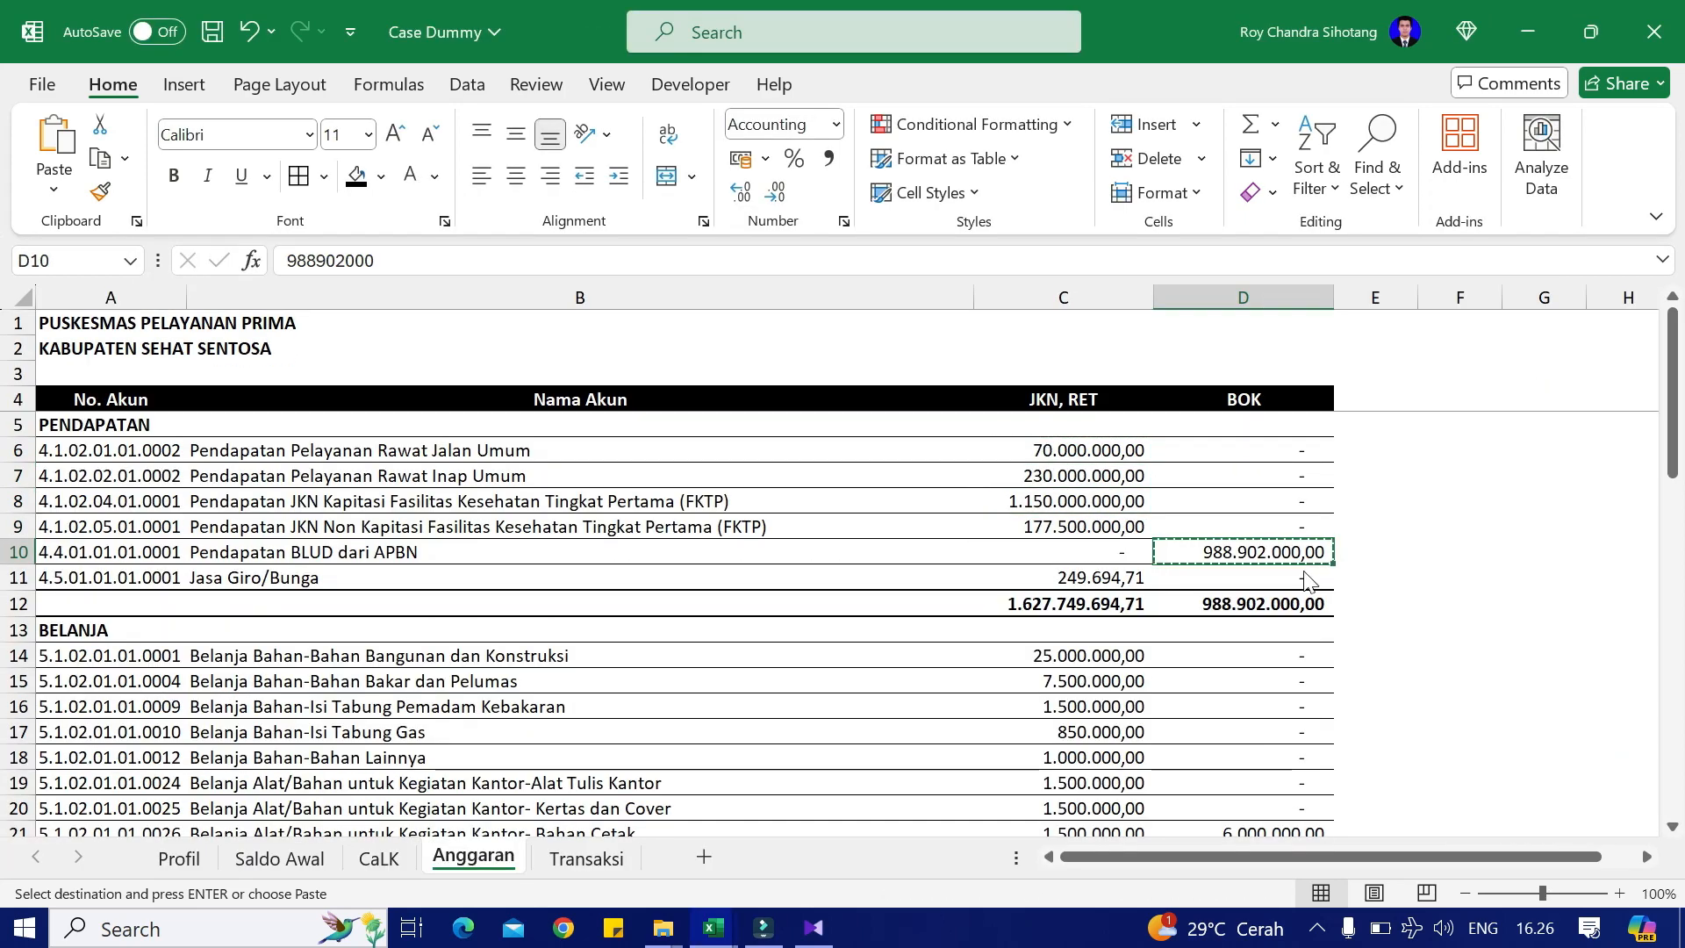
{"action": "key", "text": "alt+Tab"}
{"action": "key", "text": "Down"}
{"action": "key", "text": "Down"}
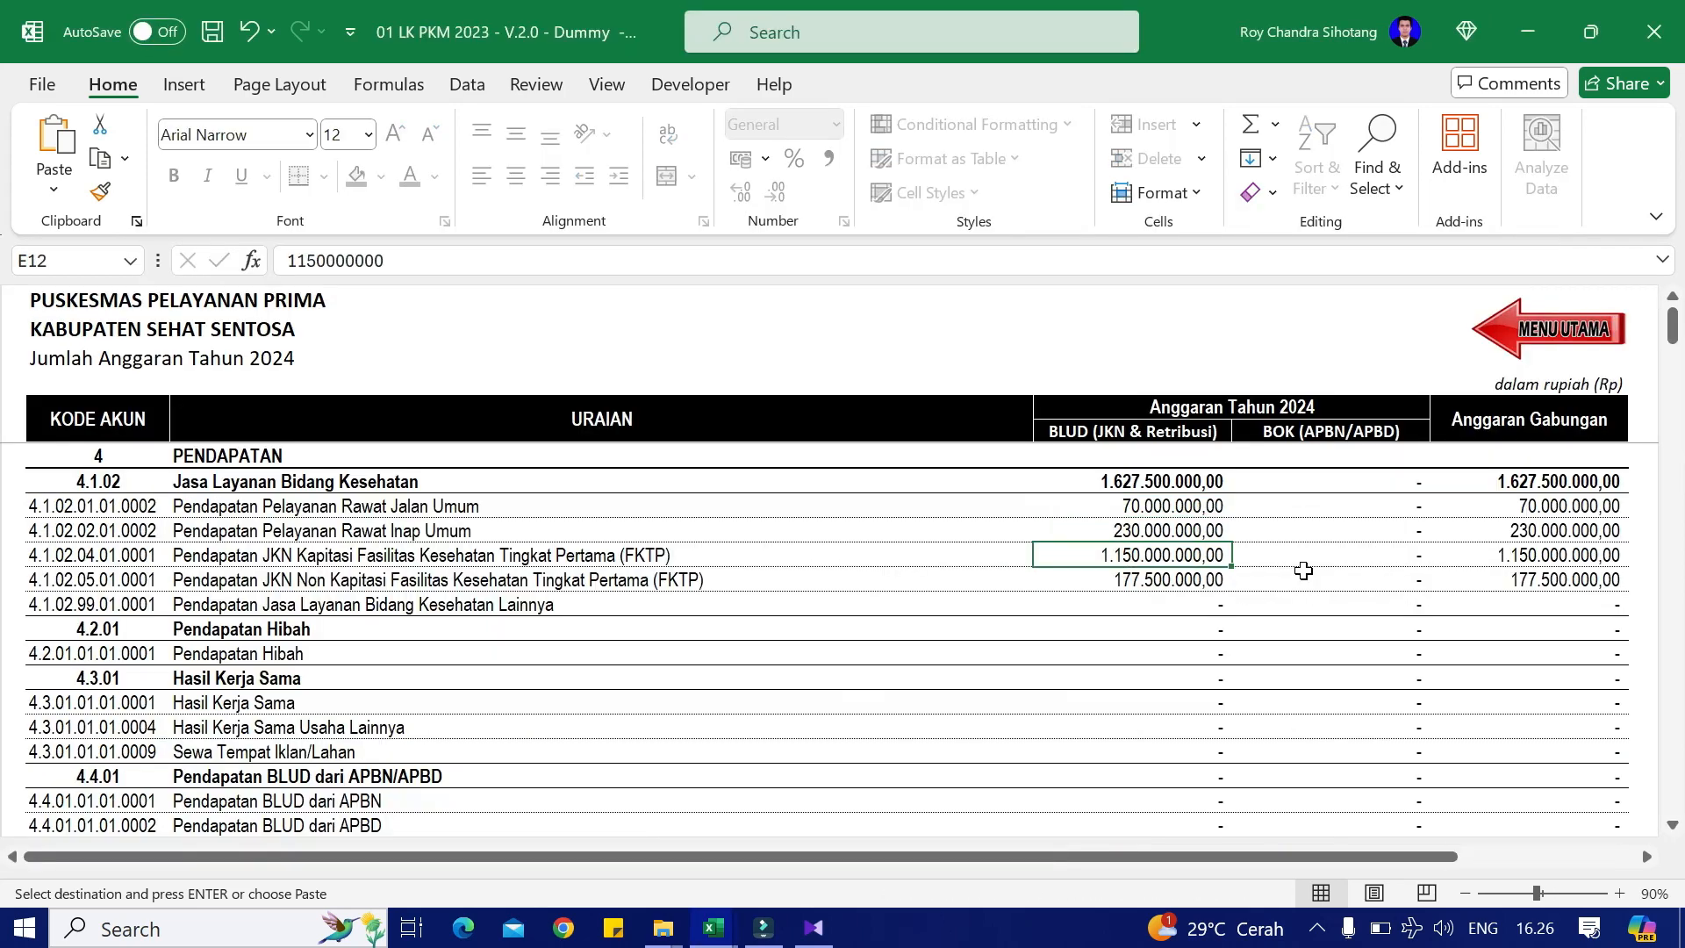
{"action": "key", "text": "Down"}
{"action": "key", "text": "Down"}
{"action": "key", "text": "Down"}
{"action": "key", "text": "Down"}
{"action": "key", "text": "Down"}
{"action": "key", "text": "Down"}
{"action": "key", "text": "Down"}
{"action": "key", "text": "Down"}
{"action": "key", "text": "Down"}
{"action": "key", "text": "Down"}
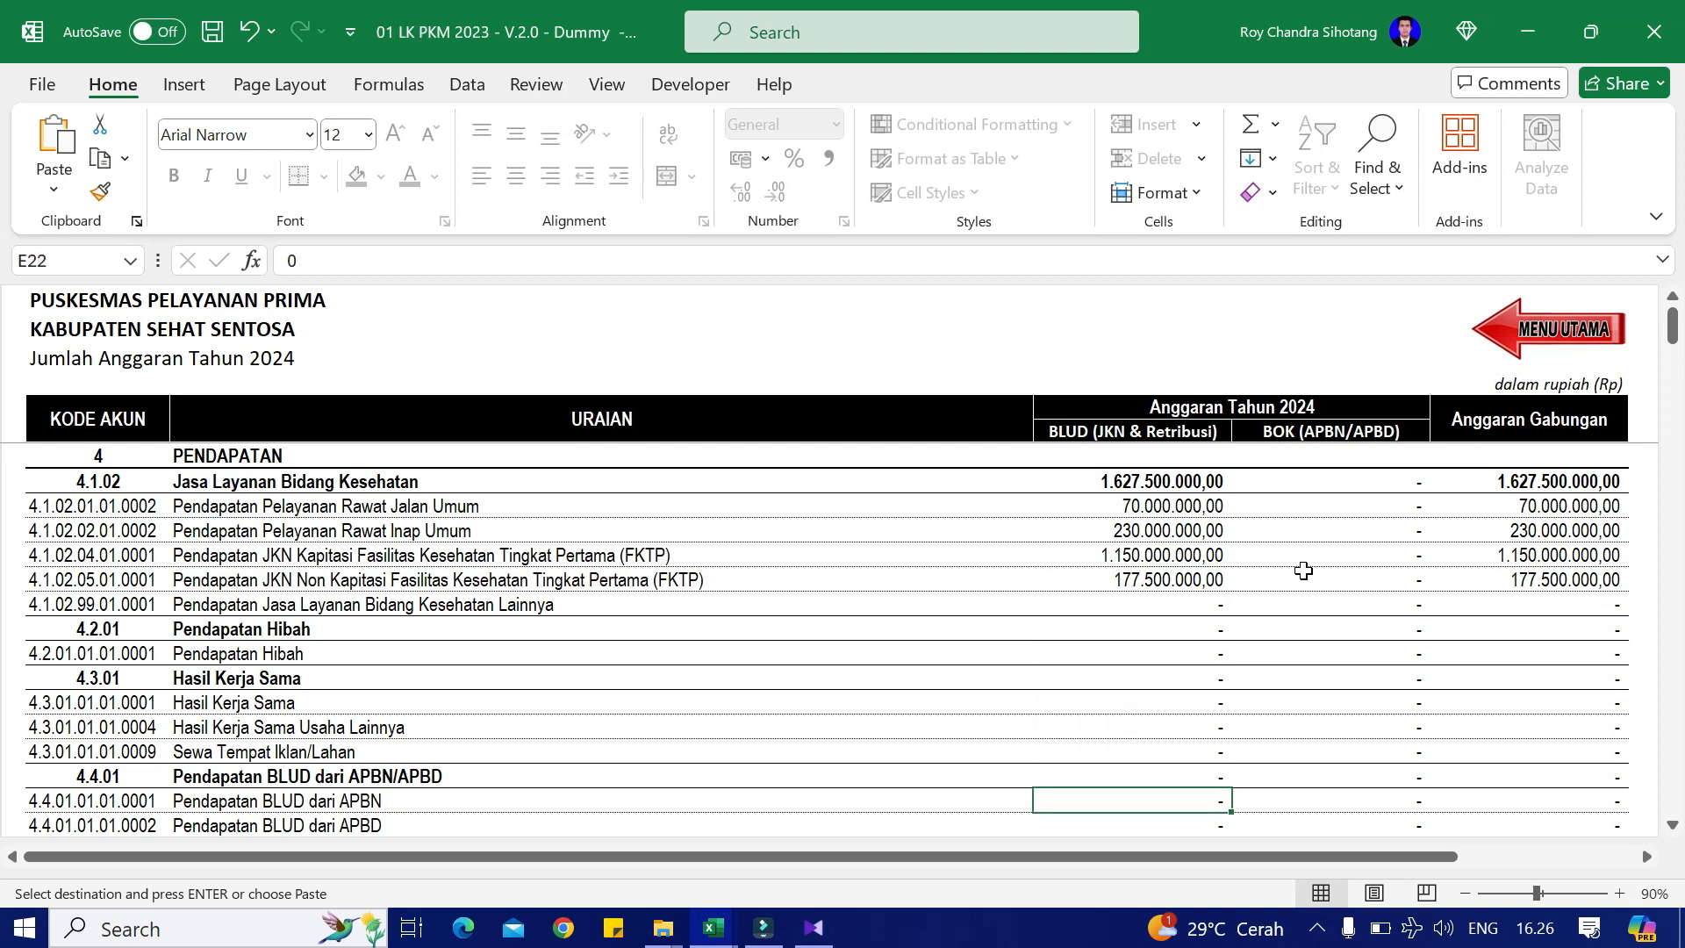
{"action": "key", "text": "Right"}
{"action": "key", "text": "shift+F10"}
{"action": "key", "text": "v"}
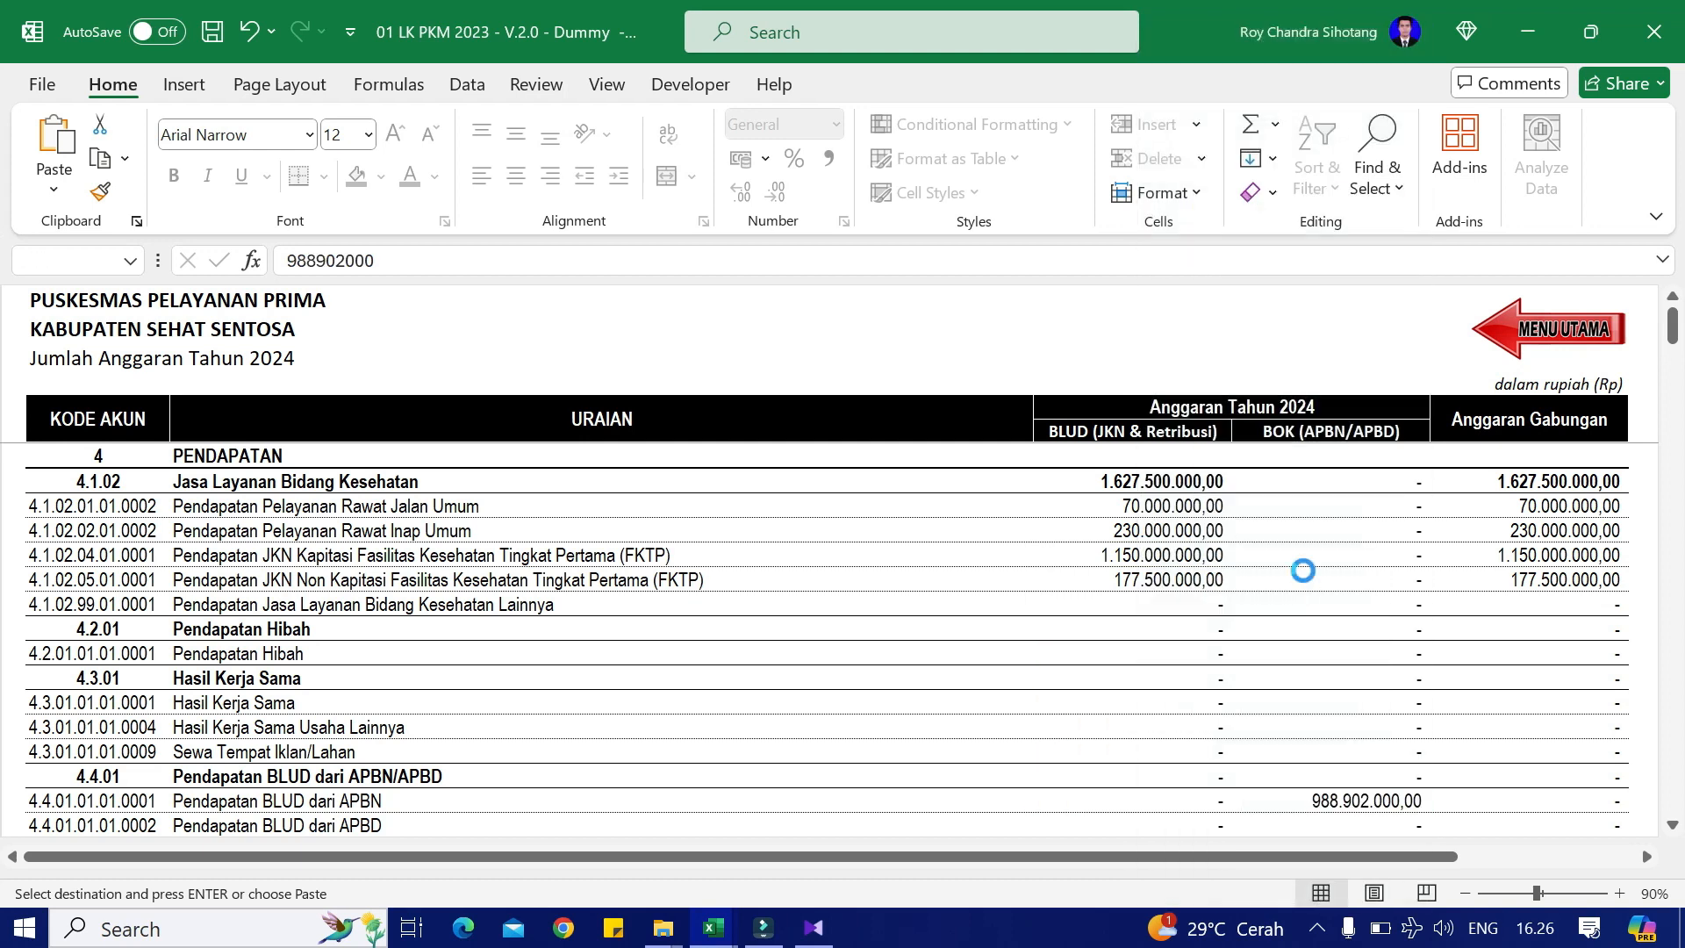
Step: Paste the 249.694,71 Jasa Giro/Bunga interest amount into its BLUD cell
{"action": "key", "text": "alt+Tab"}
{"action": "key", "text": "Left"}
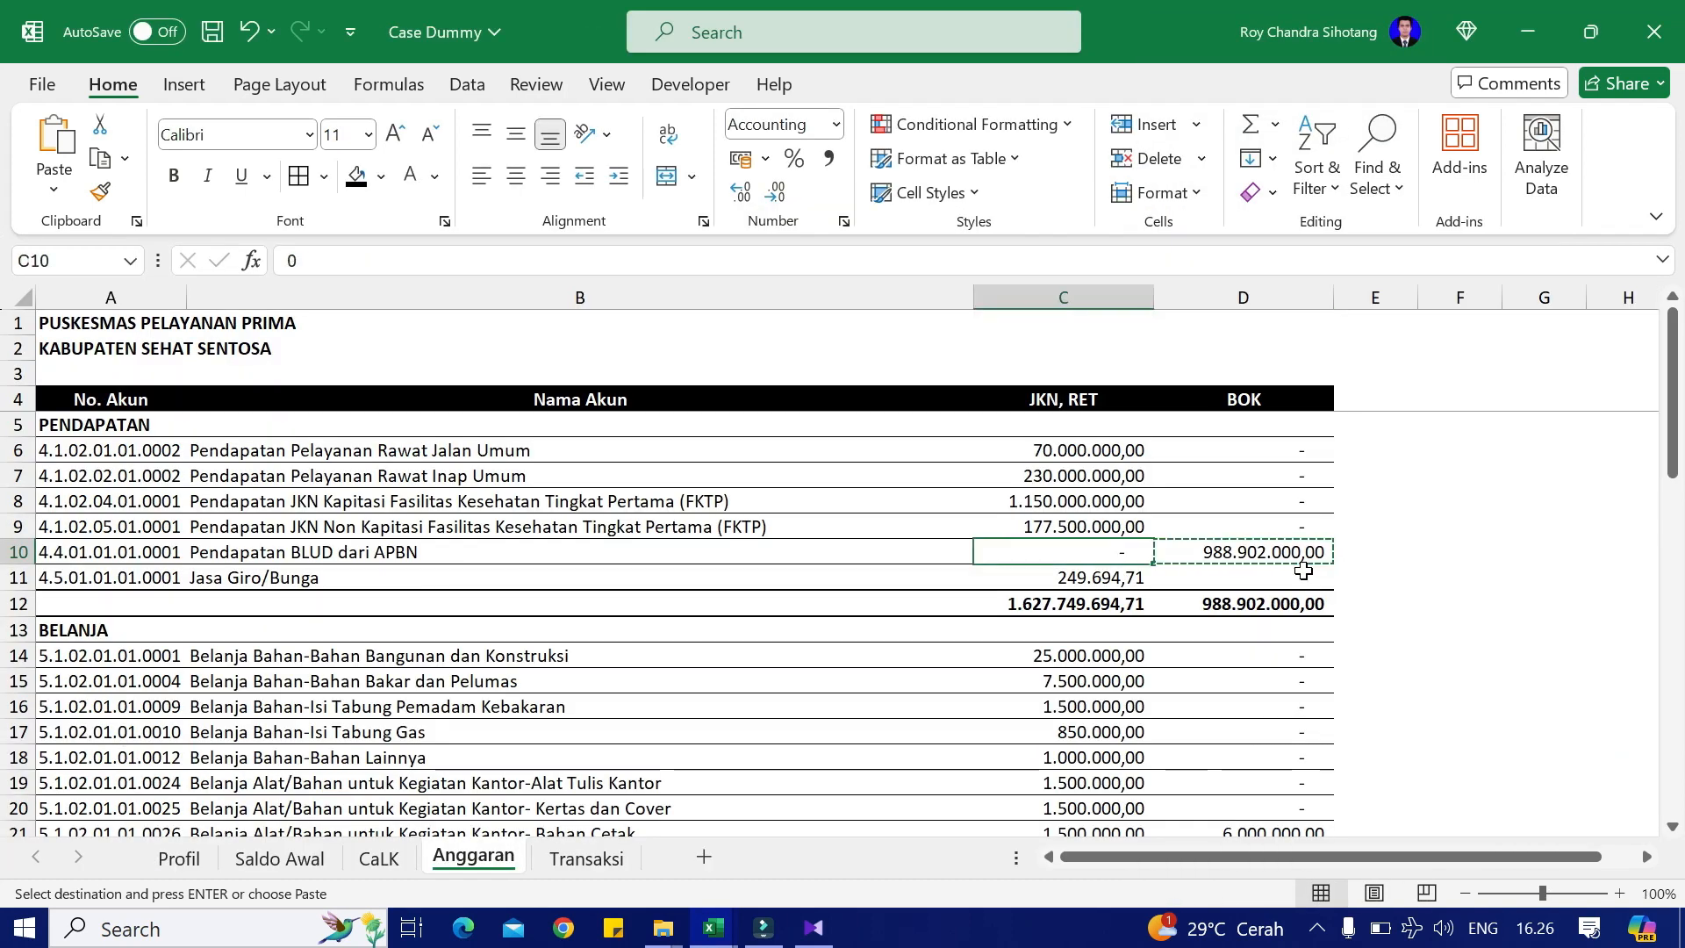
{"action": "key", "text": "Down"}
{"action": "key", "text": "alt+Tab"}
{"action": "key", "text": "Down"}
{"action": "key", "text": "Down"}
{"action": "key", "text": "Down"}
{"action": "key", "text": "Down"}
{"action": "key", "text": "Down"}
{"action": "key", "text": "Down"}
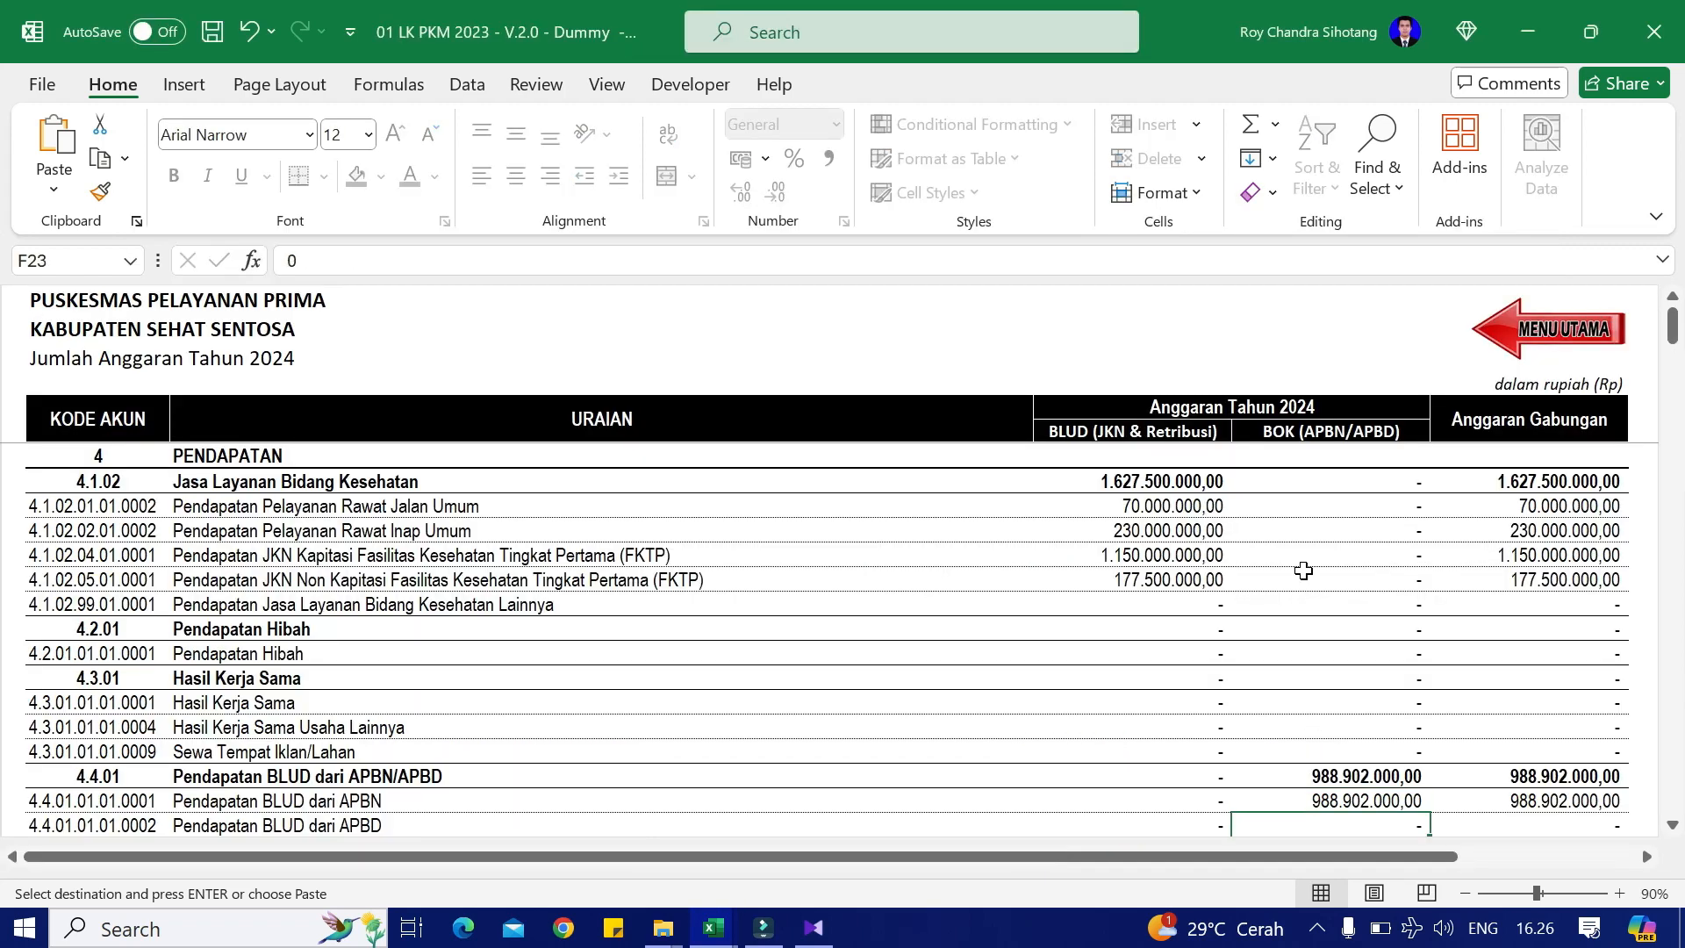
{"action": "key", "text": "Left"}
{"action": "key", "text": "Up"}
{"action": "key", "text": "Up"}
{"action": "key", "text": "Up"}
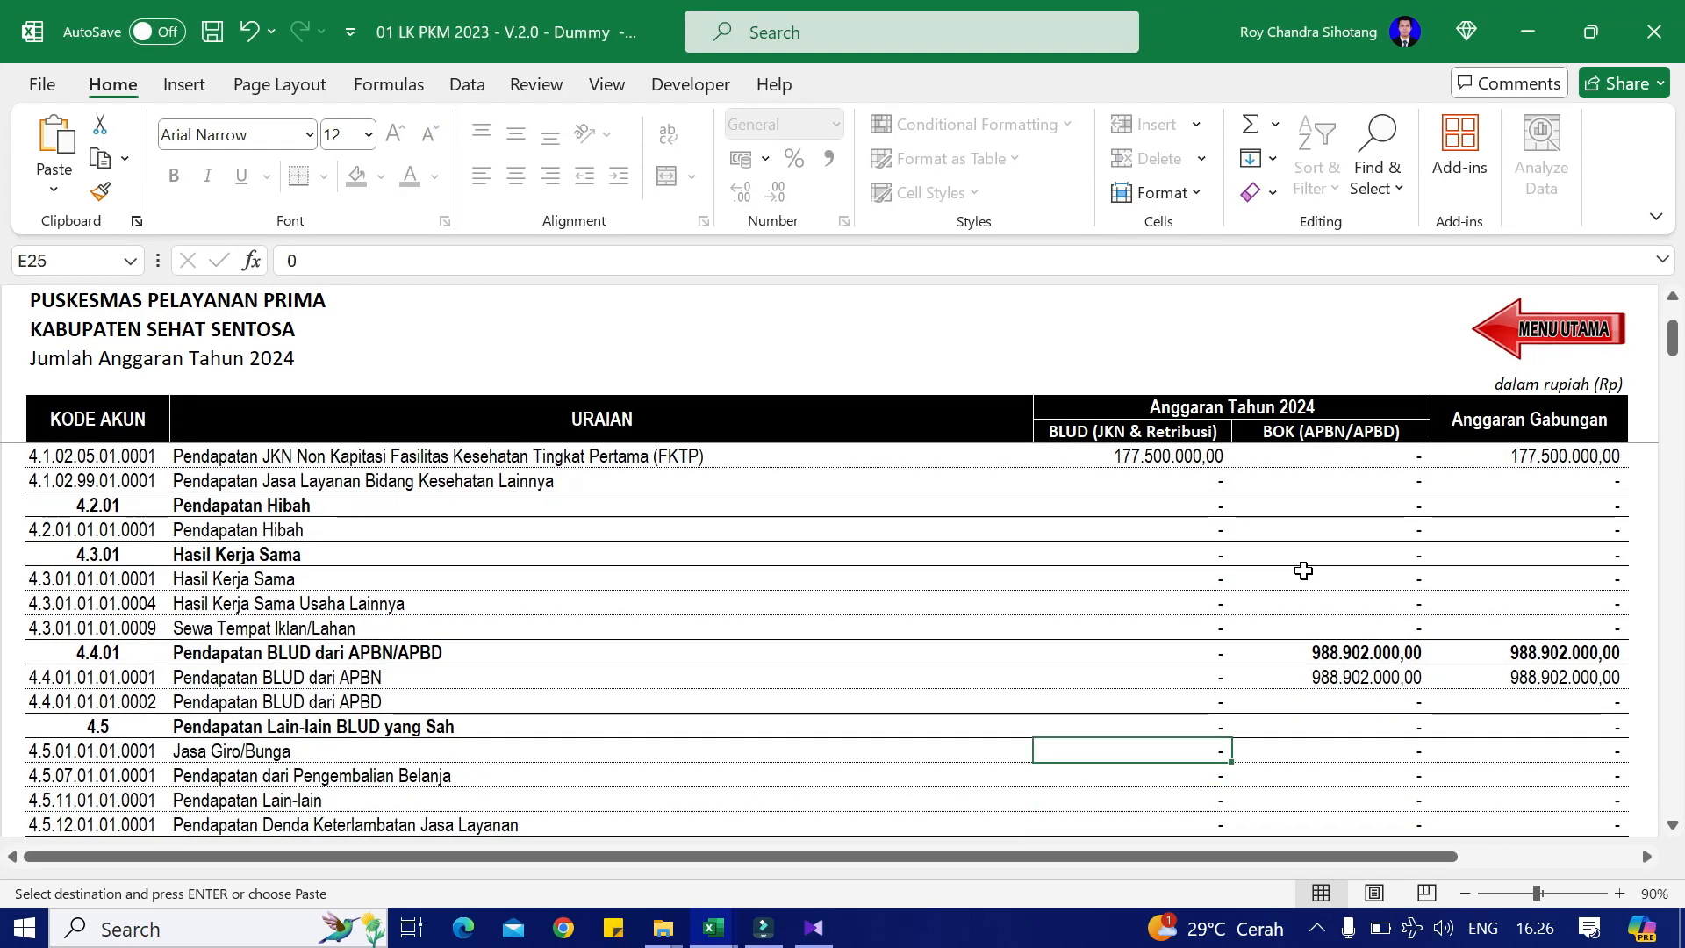
{"action": "type", "text": "249.694,71"}
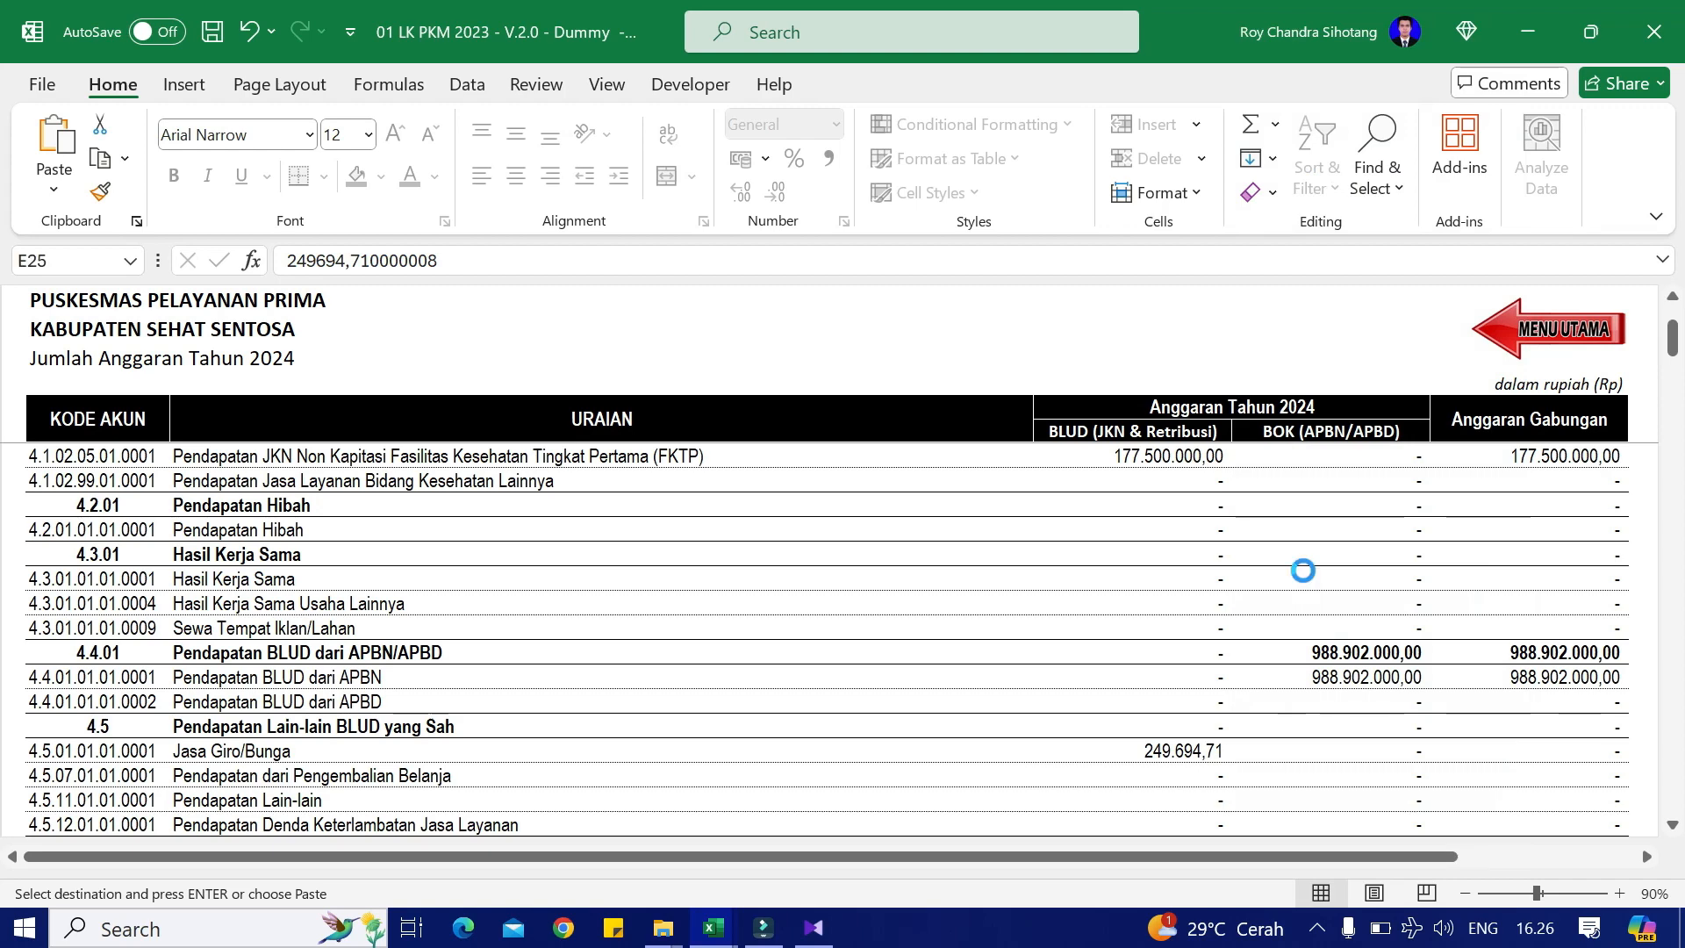
{"action": "key", "text": "Down"}
{"action": "key", "text": "Down"}
{"action": "key", "text": "Down"}
Step: Paste 25.000.000,00 into the Bangunan dan Konstruksi materials row
{"action": "key", "text": "Down"}
{"action": "key", "text": "Down"}
{"action": "key", "text": "Down"}
{"action": "key", "text": "Down"}
{"action": "key", "text": "Down"}
{"action": "key", "text": "Down"}
{"action": "key", "text": "Down"}
{"action": "key", "text": "Down"}
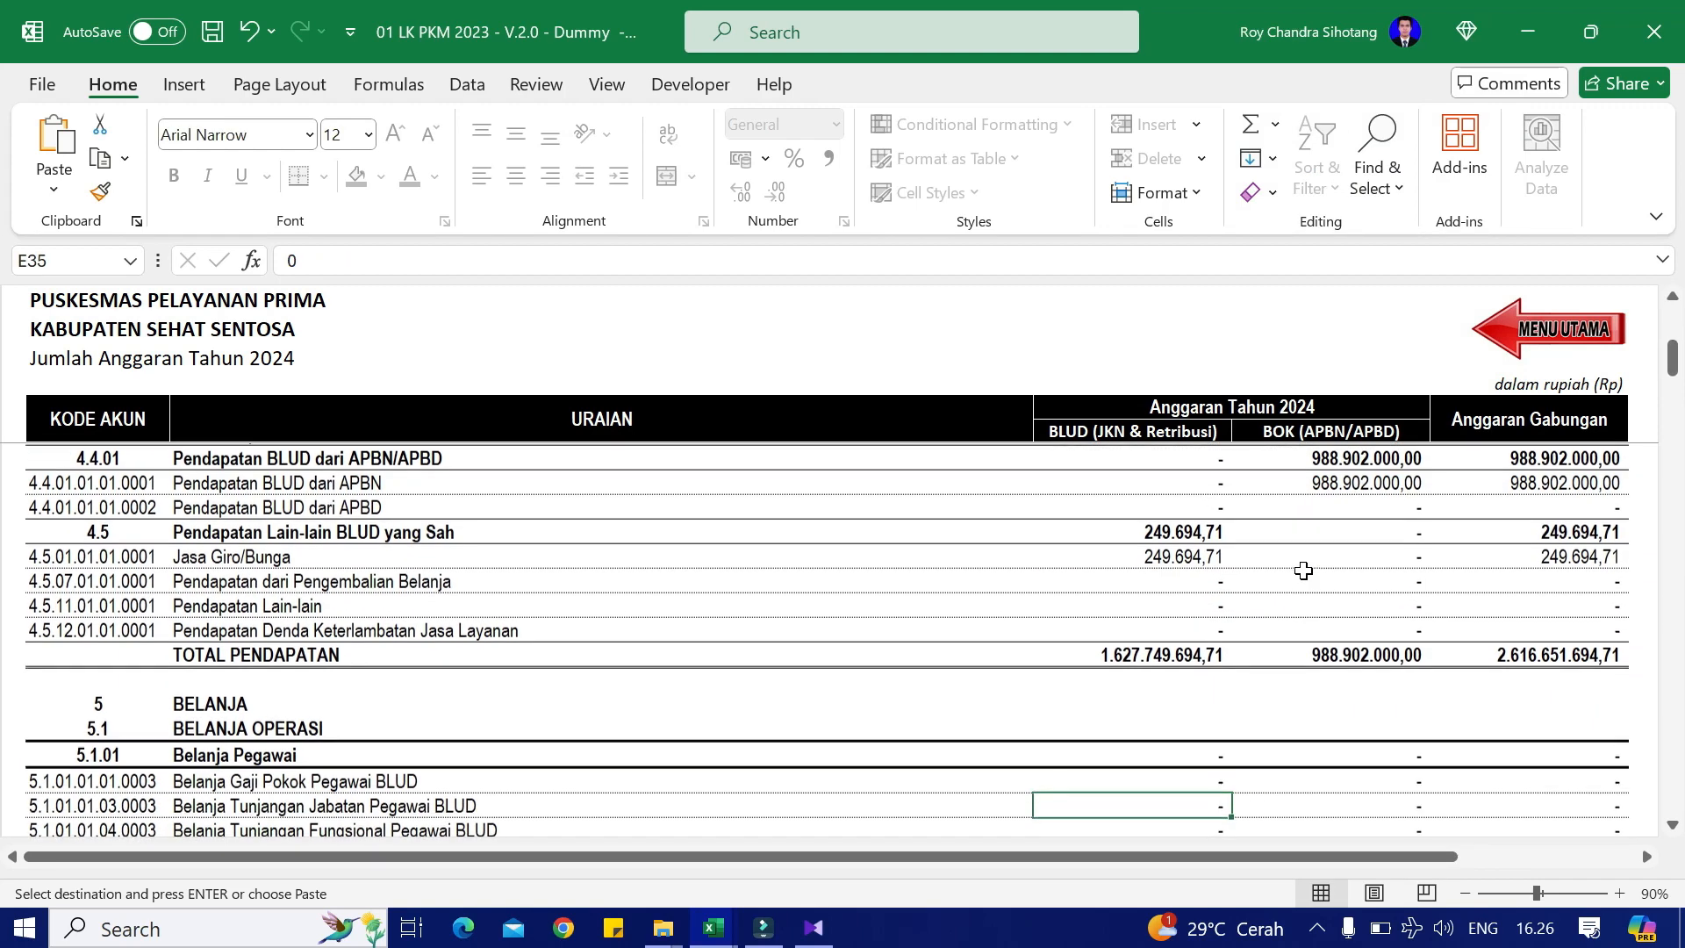
{"action": "key", "text": "alt+Tab"}
{"action": "key", "text": "Down"}
{"action": "key", "text": "Down"}
{"action": "key", "text": "Down"}
{"action": "key", "text": "Down"}
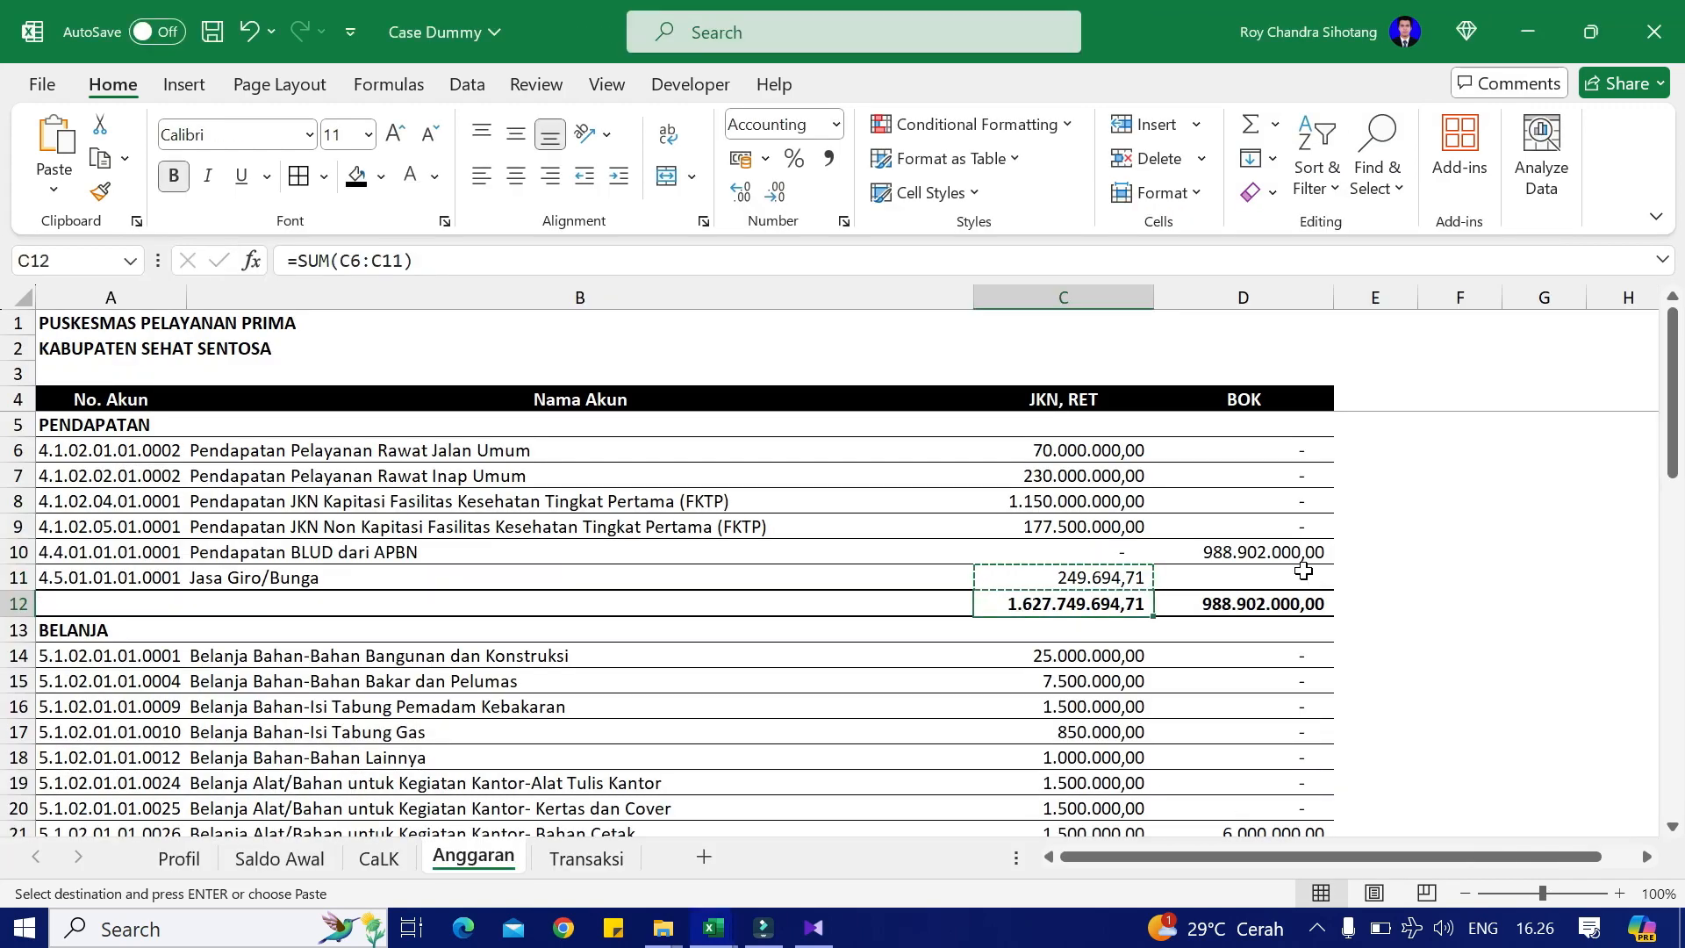
{"action": "key", "text": "Up"}
{"action": "key", "text": "alt+Tab"}
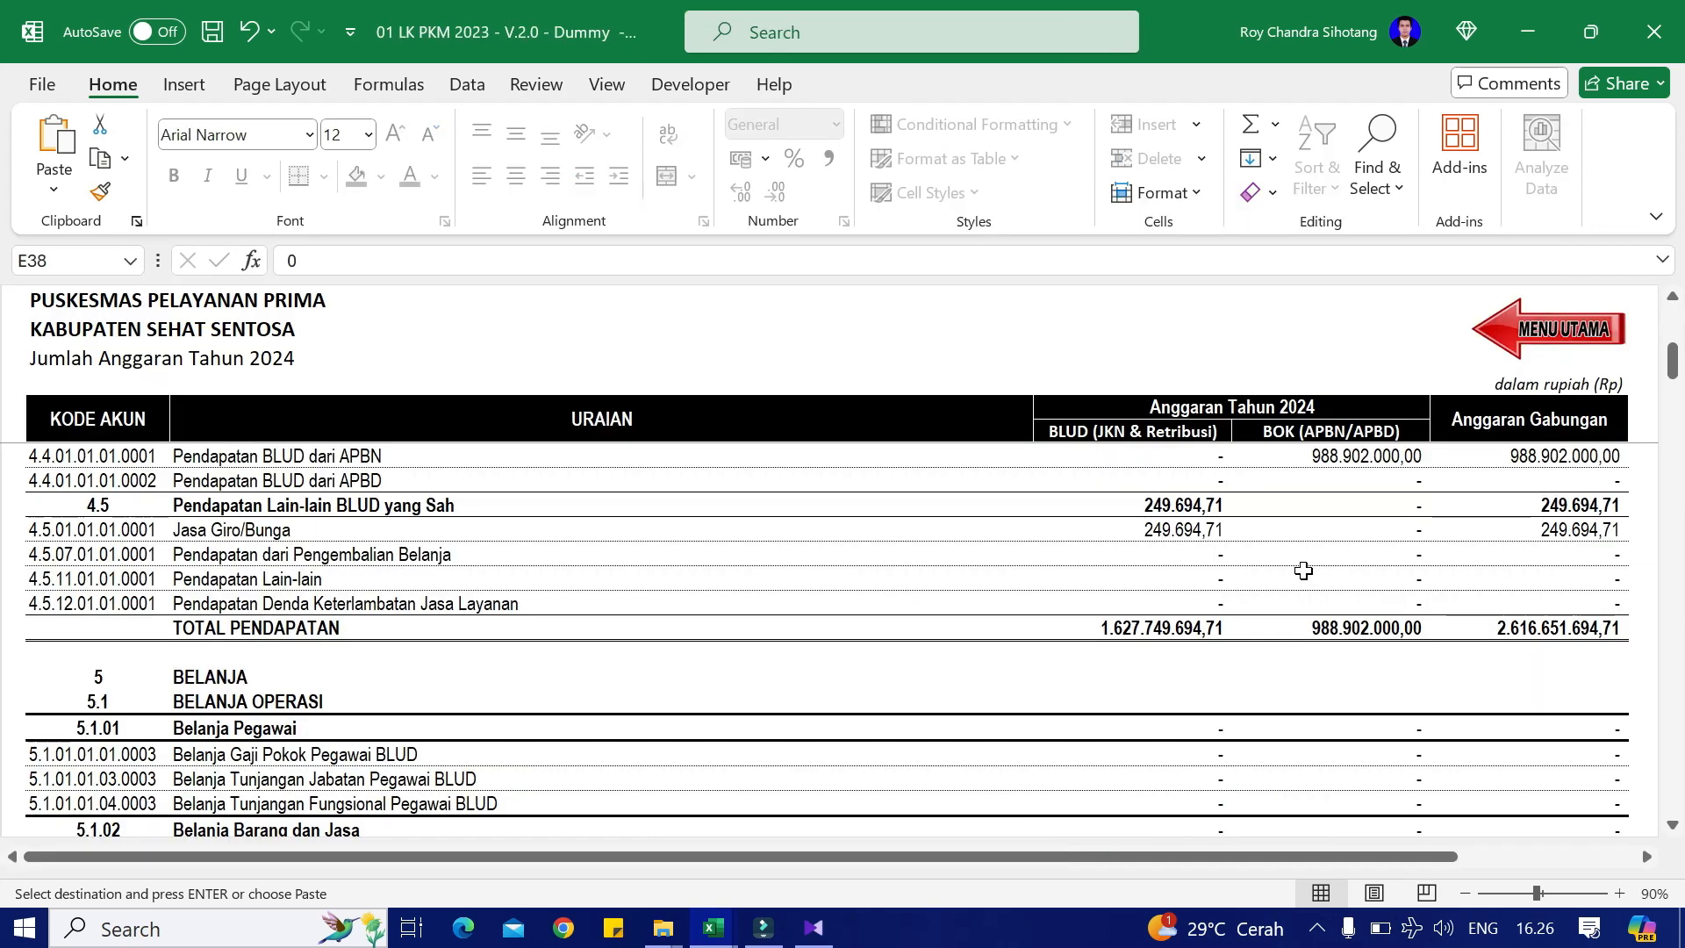
{"action": "key", "text": "Down"}
{"action": "key", "text": "Down"}
{"action": "key", "text": "Down"}
{"action": "key", "text": "Down"}
{"action": "key", "text": "Down"}
{"action": "key", "text": "Down"}
{"action": "key", "text": "Down"}
{"action": "key", "text": "Down"}
{"action": "key", "text": "Down"}
{"action": "key", "text": "Down"}
{"action": "key", "text": "Down"}
{"action": "key", "text": "Down"}
{"action": "key", "text": "Down"}
{"action": "key", "text": "Down"}
{"action": "key", "text": "Up"}
{"action": "key", "text": "Up"}
{"action": "key", "text": "Up"}
{"action": "key", "text": "Up"}
{"action": "key", "text": "Up"}
{"action": "key", "text": "Up"}
{"action": "key", "text": "Up"}
{"action": "key", "text": "Up"}
{"action": "key", "text": "Up"}
{"action": "key", "text": "Up"}
{"action": "key", "text": "Up"}
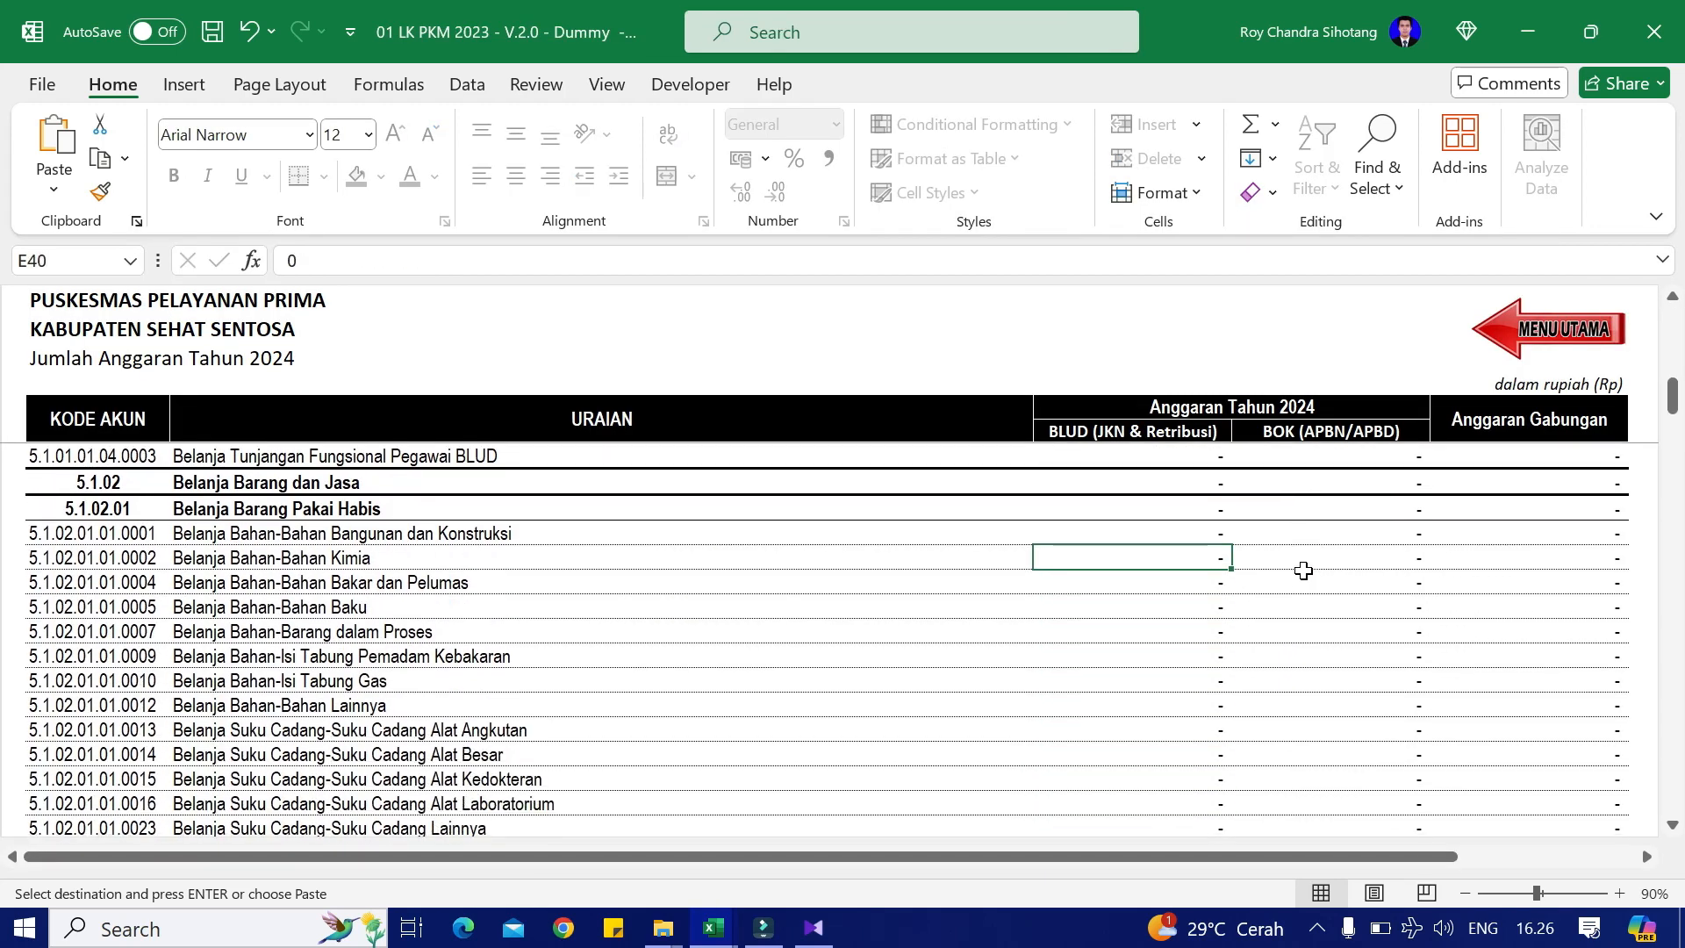
{"action": "right_click", "coordinate": [1303, 571]}
{"action": "type", "text": "25.000.000,00"}
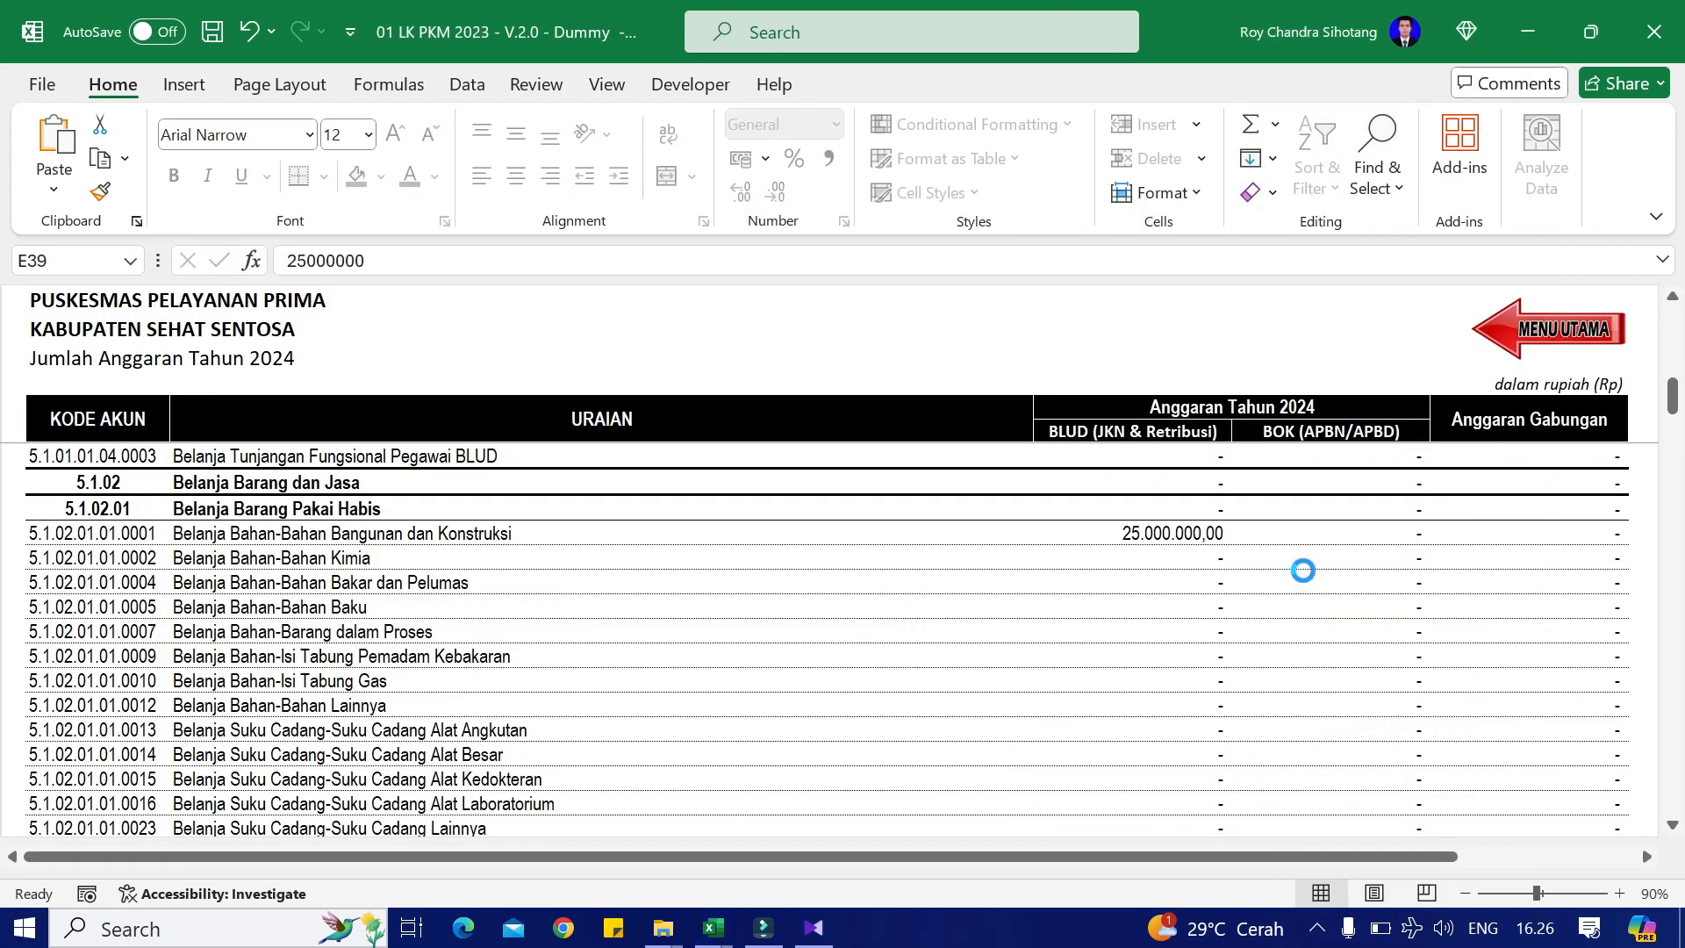
Step: Paste the 7.500.000 fuel amount into the Bahan Bakar dan Pelumas row
{"action": "key", "text": "alt+Tab"}
{"action": "key", "text": "Down"}
{"action": "key", "text": "ctrl+c"}
{"action": "key", "text": "alt+Tab"}
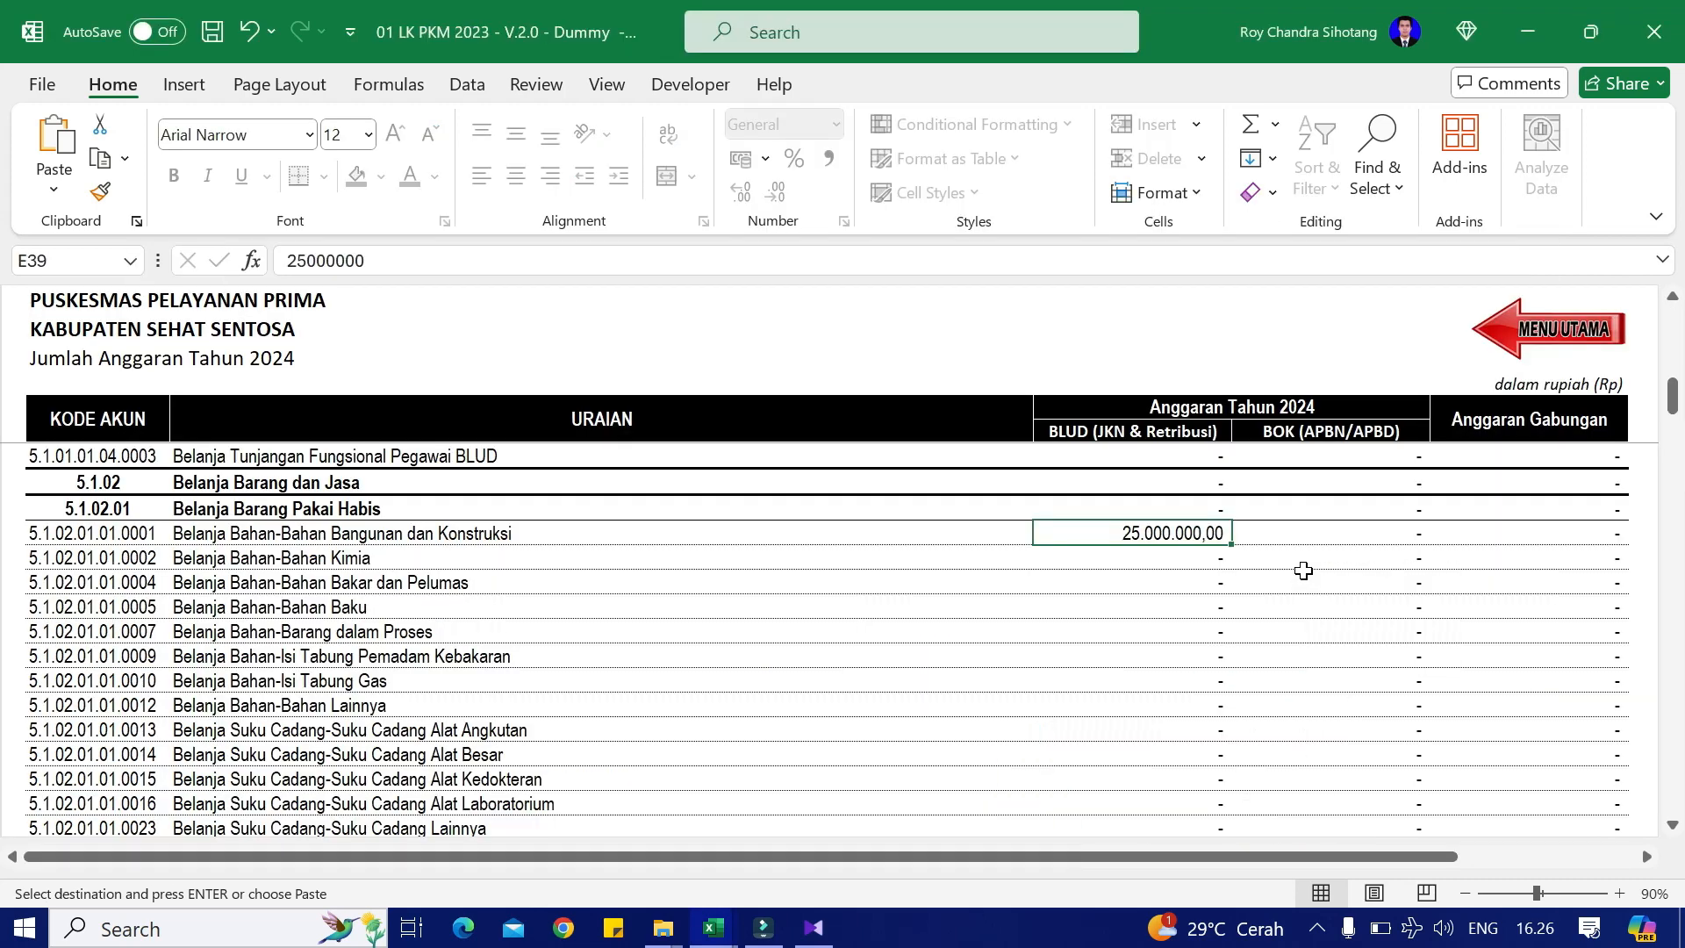
{"action": "key", "text": "Down"}
{"action": "key", "text": "Down"}
{"action": "right_click", "coordinate": [1303, 571]}
{"action": "key", "text": "ctrl+v"}
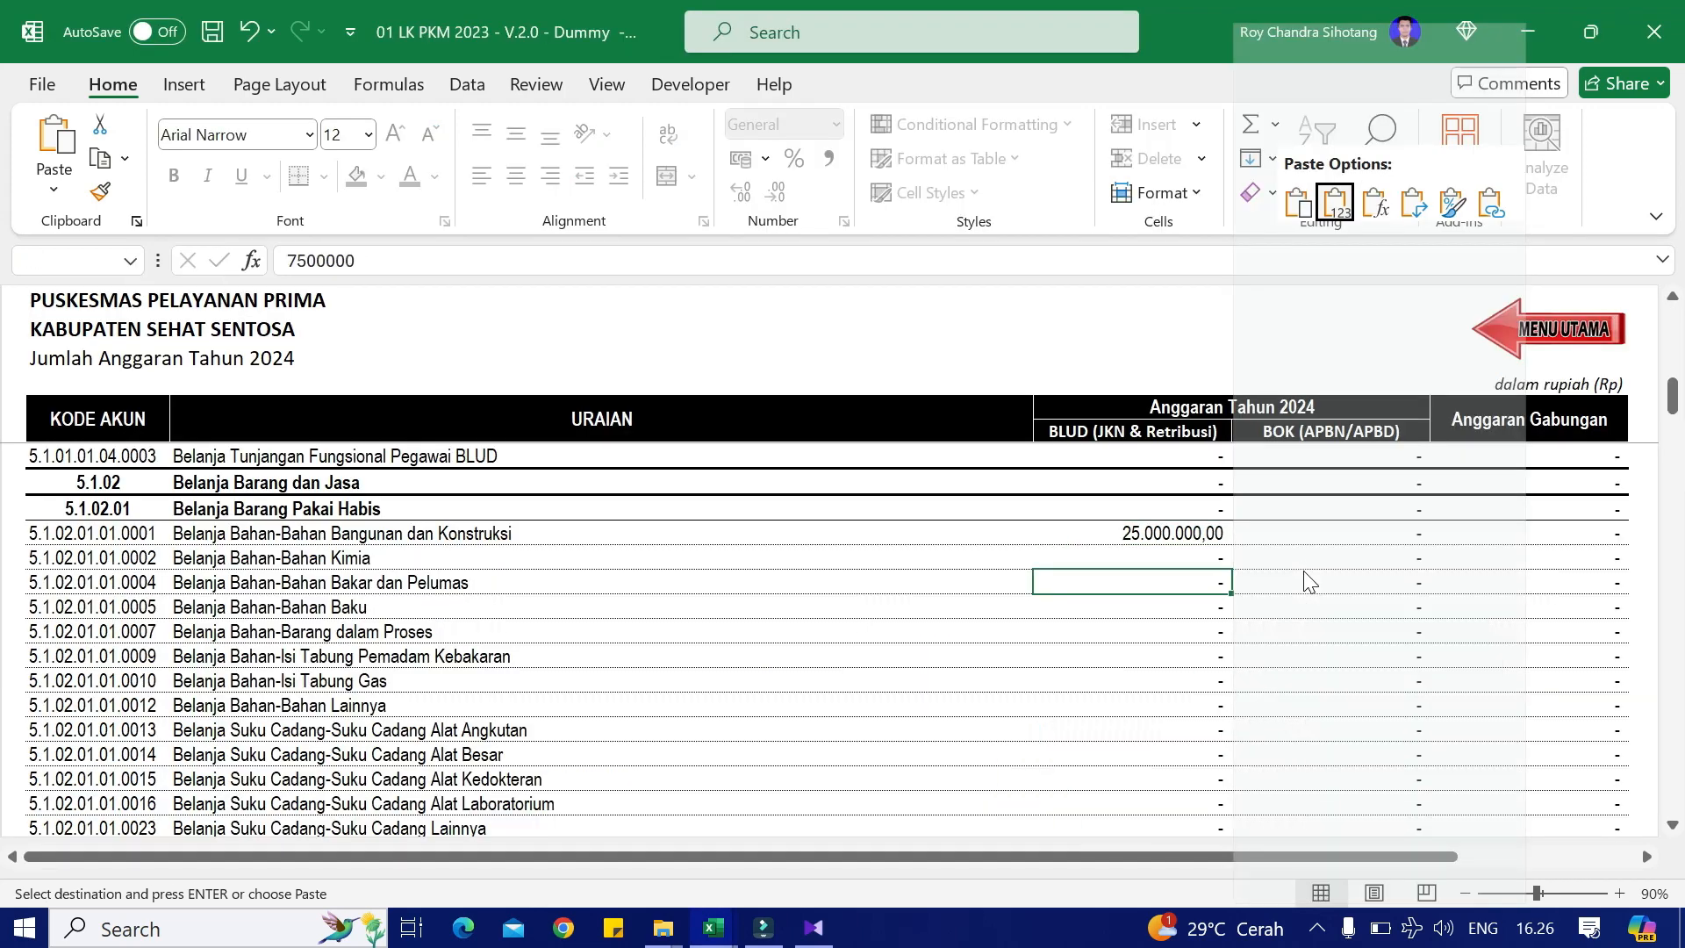
{"action": "key", "text": "alt+Tab"}
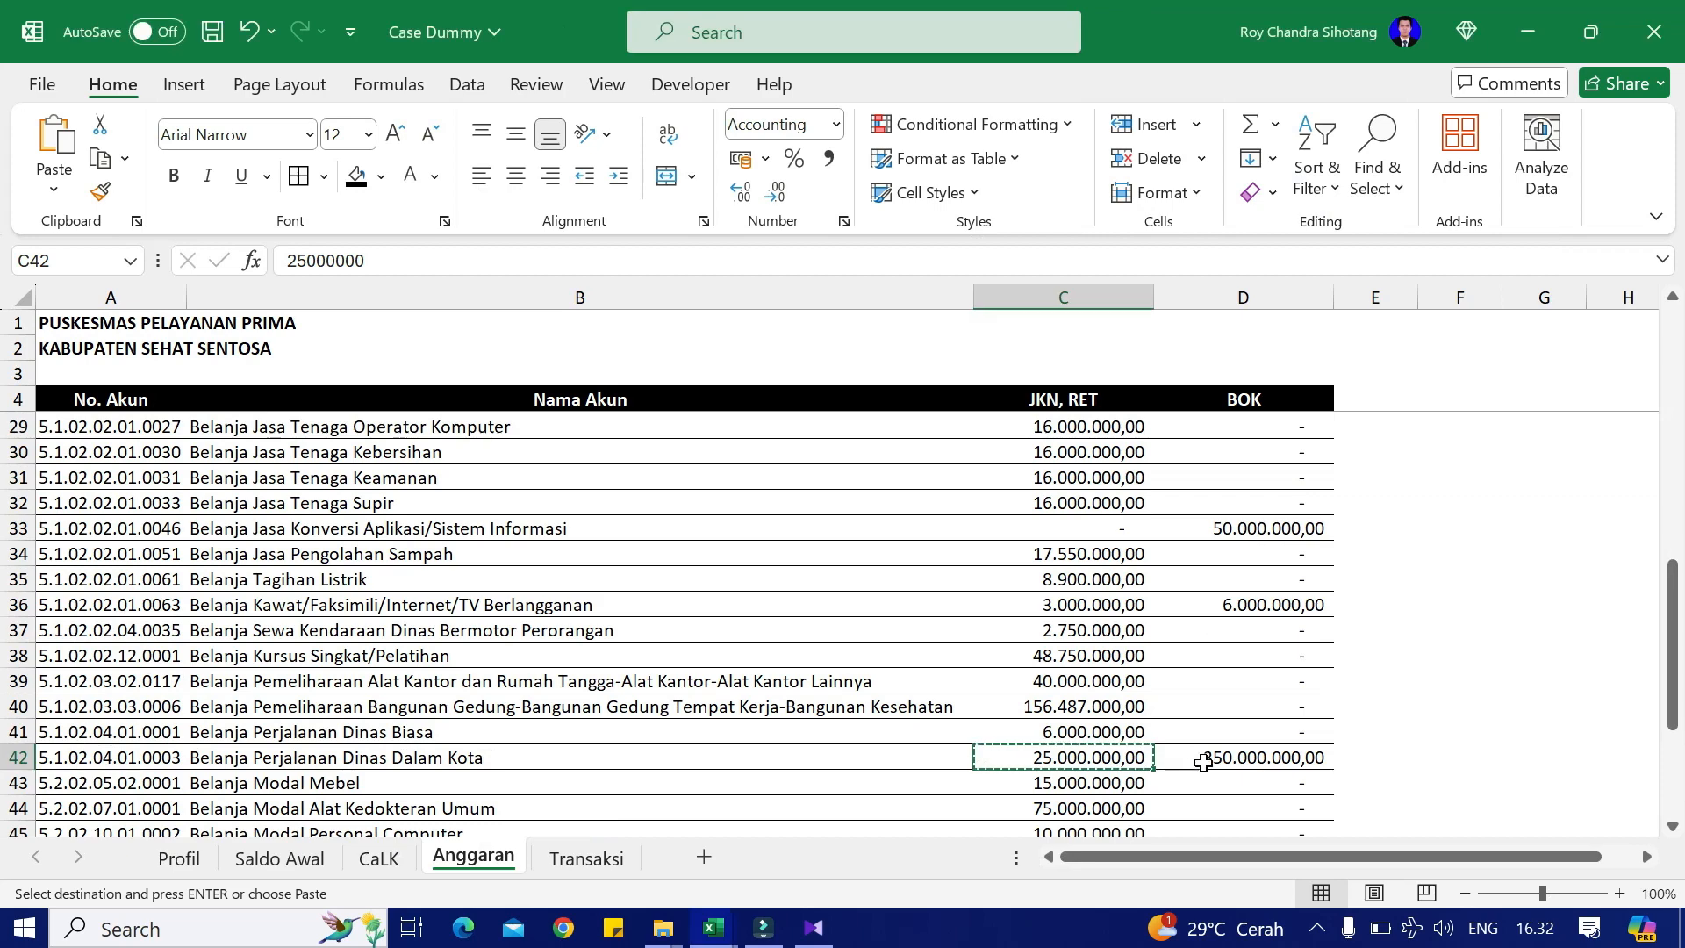
Step: Paste the 350.000.000 BOK travel amount as a value into the Dinas Dalam Kota cell
{"action": "left_click", "coordinate": [1206, 757]}
{"action": "key", "text": "alt+Tab"}
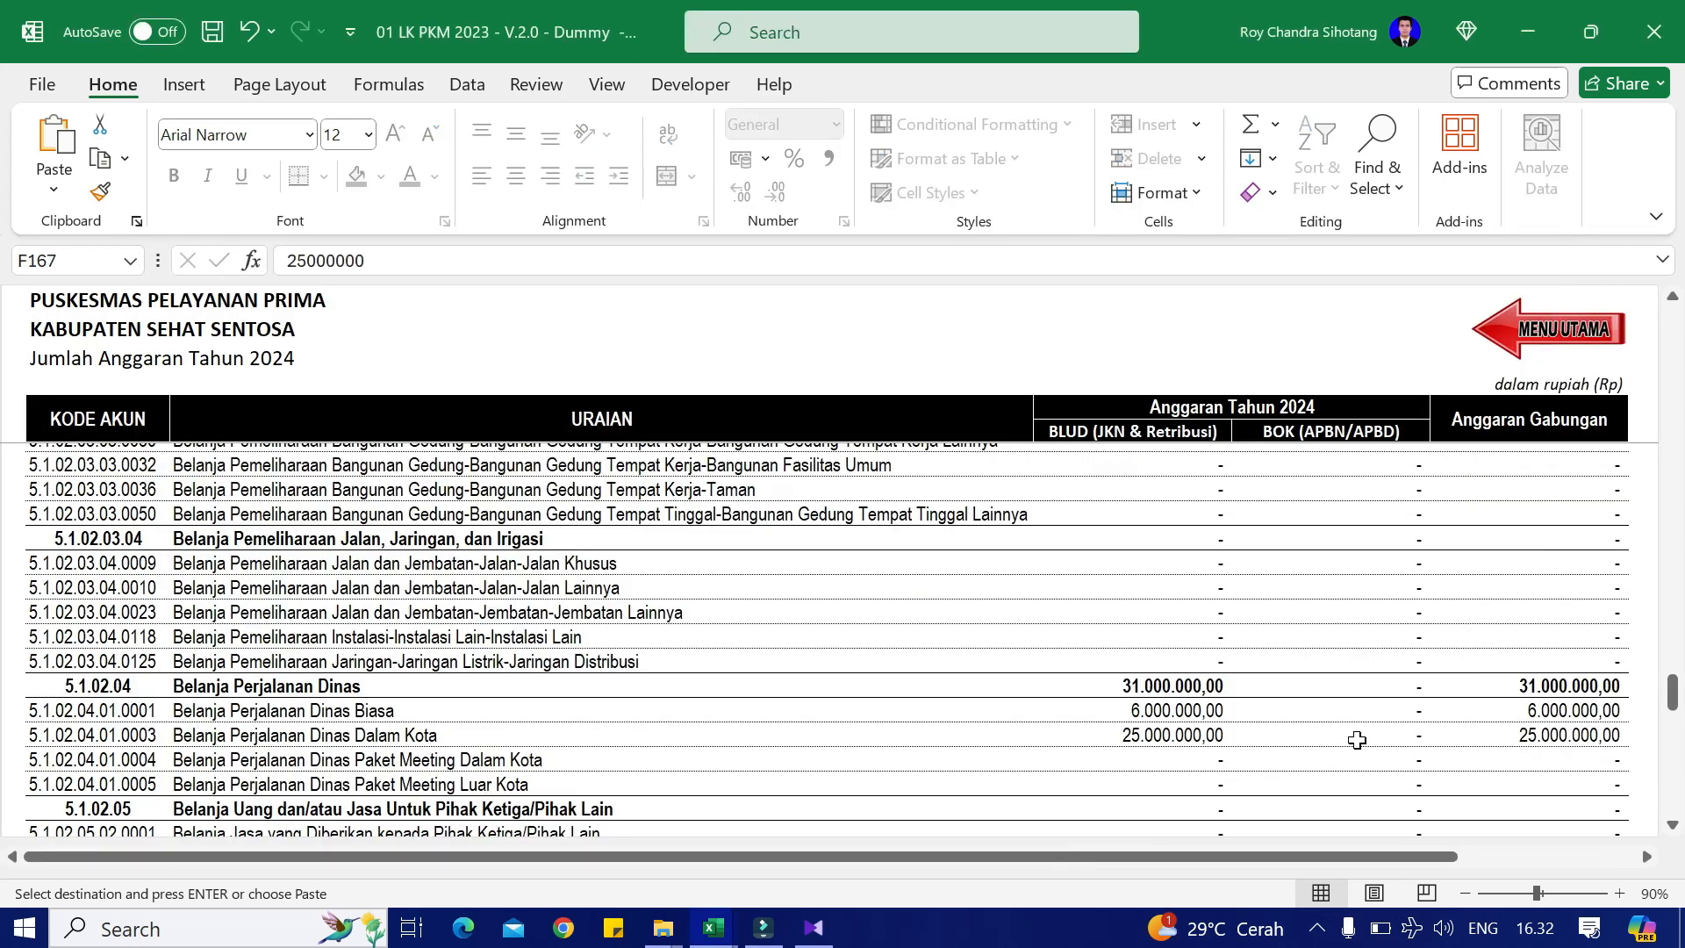
{"action": "right_click", "coordinate": [1357, 739]}
{"action": "left_click", "coordinate": [1457, 211]}
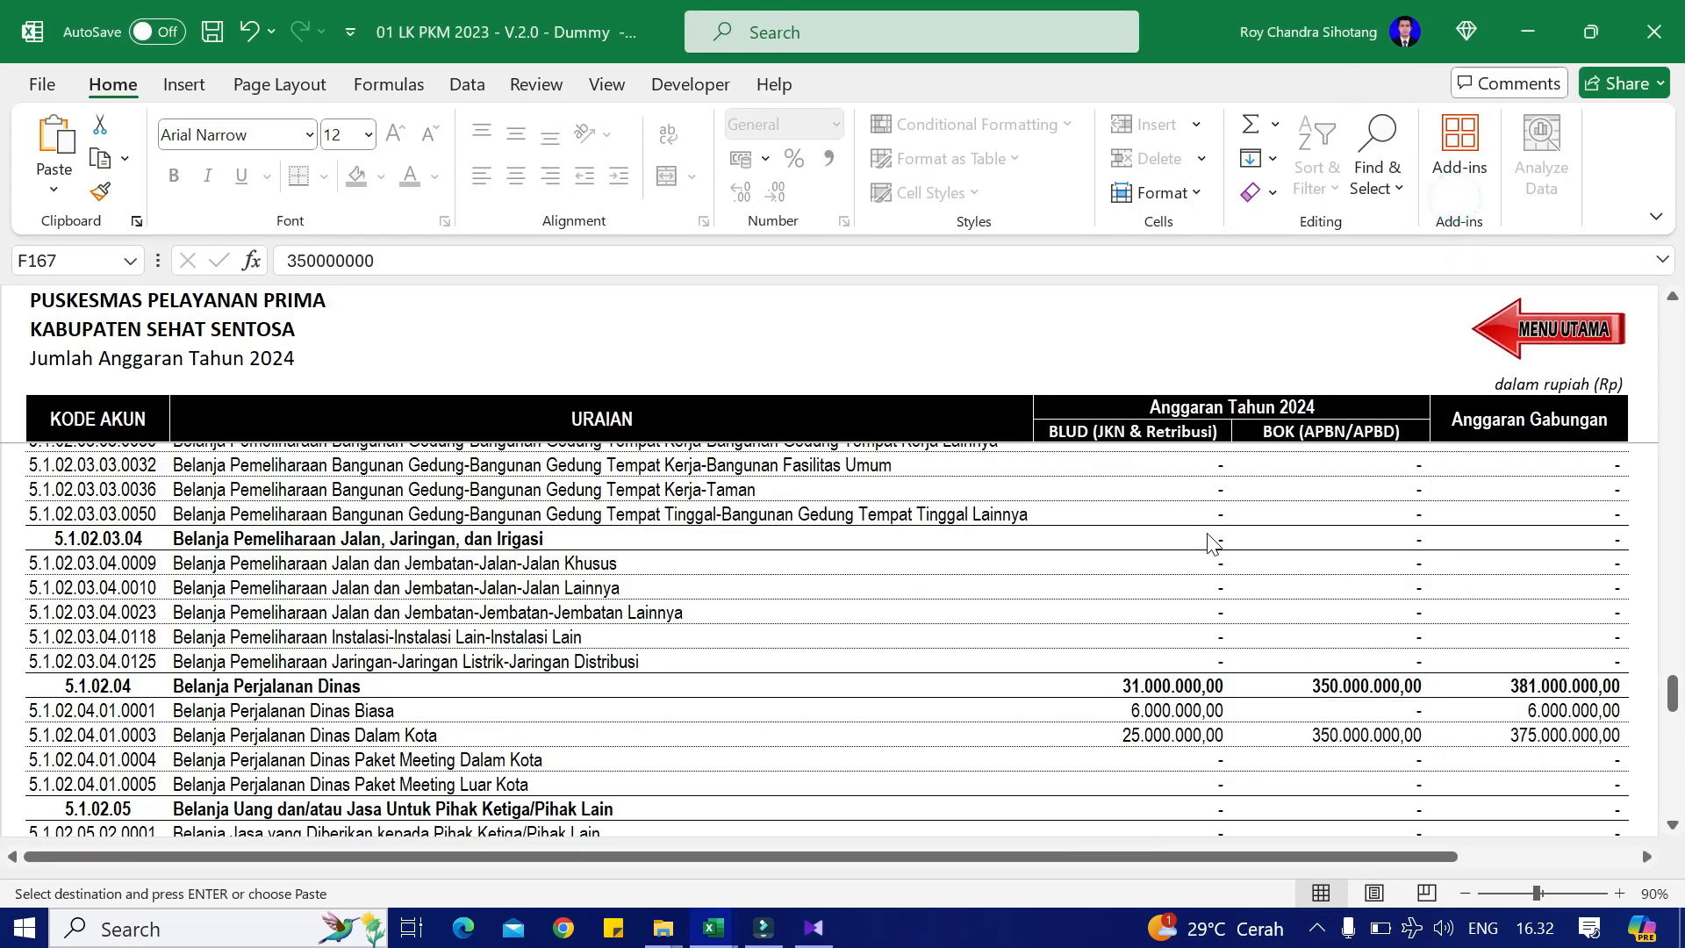
{"action": "key", "text": "alt+Tab"}
Step: Paste the 15.000.000 furniture amount as a value into the Belanja Modal Mebel row
{"action": "left_click", "coordinate": [1081, 783]}
{"action": "key", "text": "ctrl+c"}
{"action": "key", "text": "alt+Tab"}
{"action": "scroll", "coordinate": [1110, 699], "scroll_direction": "down", "scroll_amount": 2}
{"action": "scroll", "coordinate": [1110, 699], "scroll_direction": "down", "scroll_amount": 1}
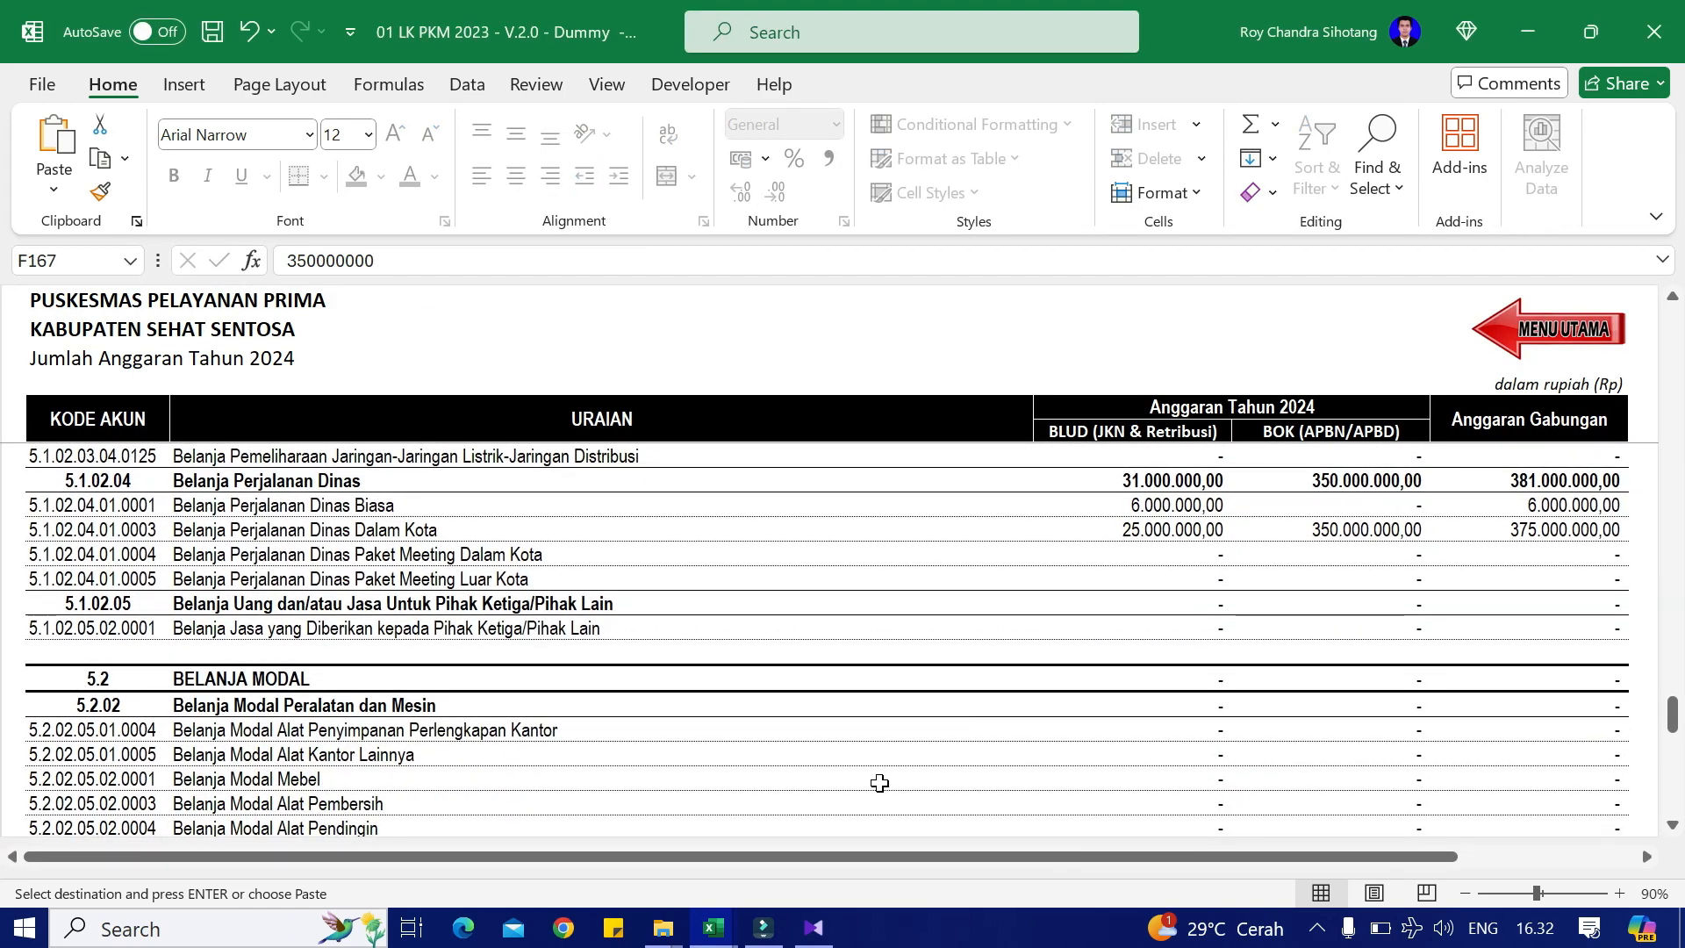
{"action": "right_click", "coordinate": [1161, 781]}
{"action": "left_click", "coordinate": [1268, 210]}
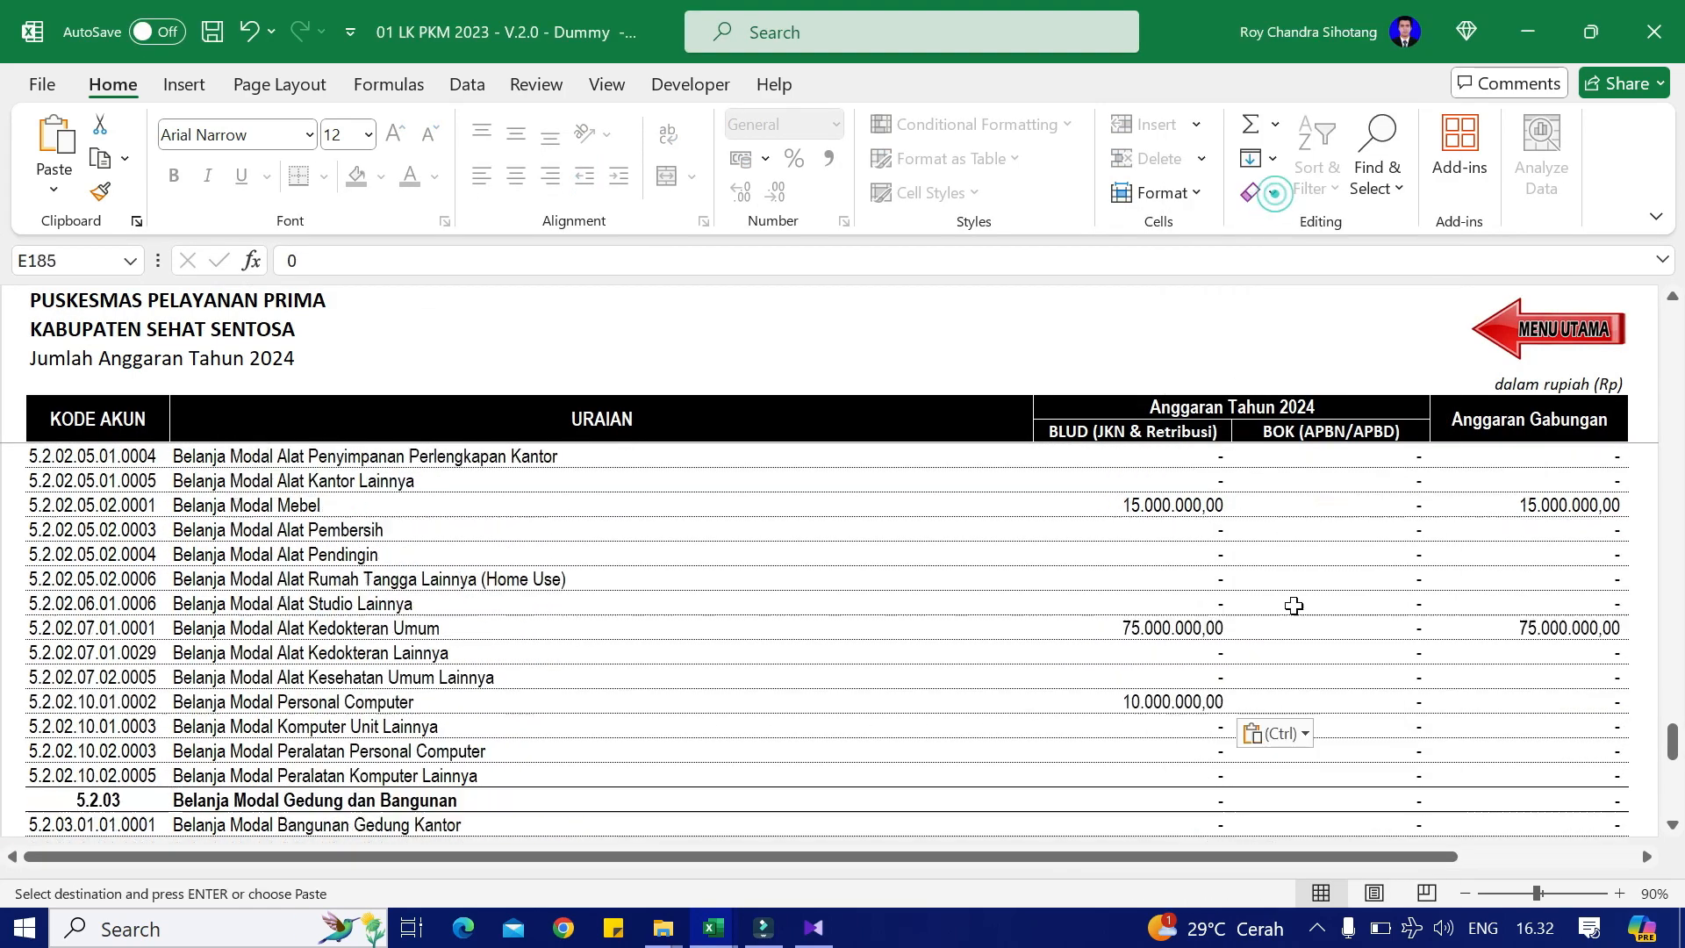
{"action": "scroll", "coordinate": [1299, 623], "scroll_direction": "down", "scroll_amount": 2}
{"action": "scroll", "coordinate": [1304, 648], "scroll_direction": "down", "scroll_amount": 5}
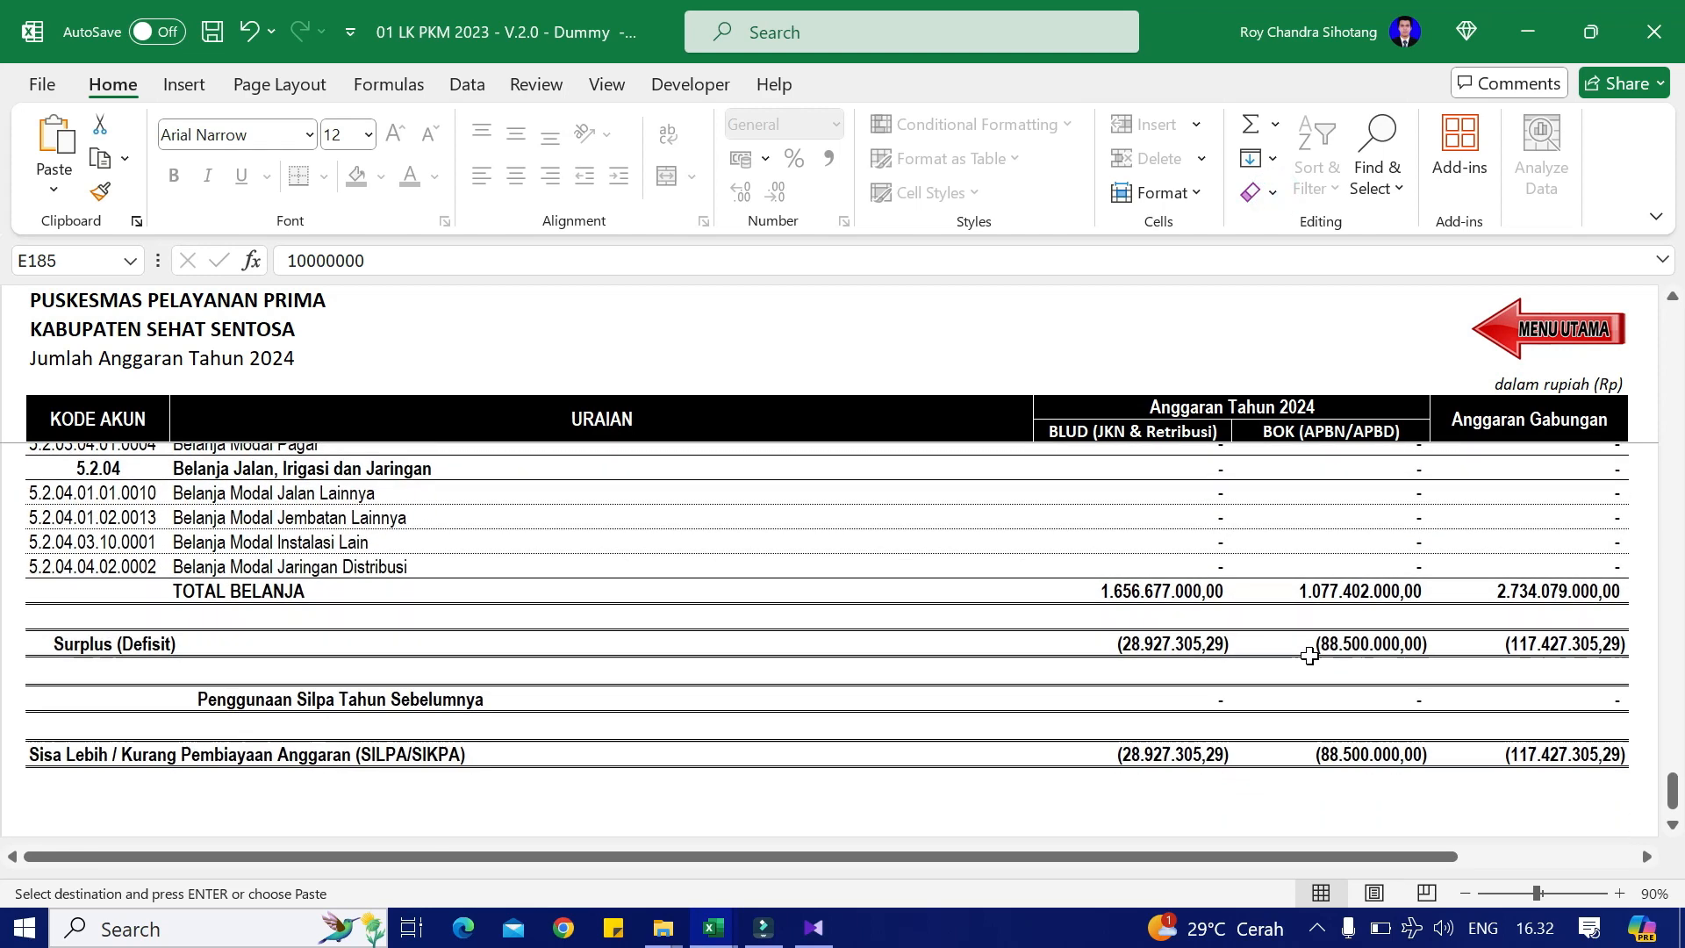
{"action": "key", "text": "alt+Tab"}
{"action": "scroll", "coordinate": [1088, 730], "scroll_direction": "down", "scroll_amount": 2}
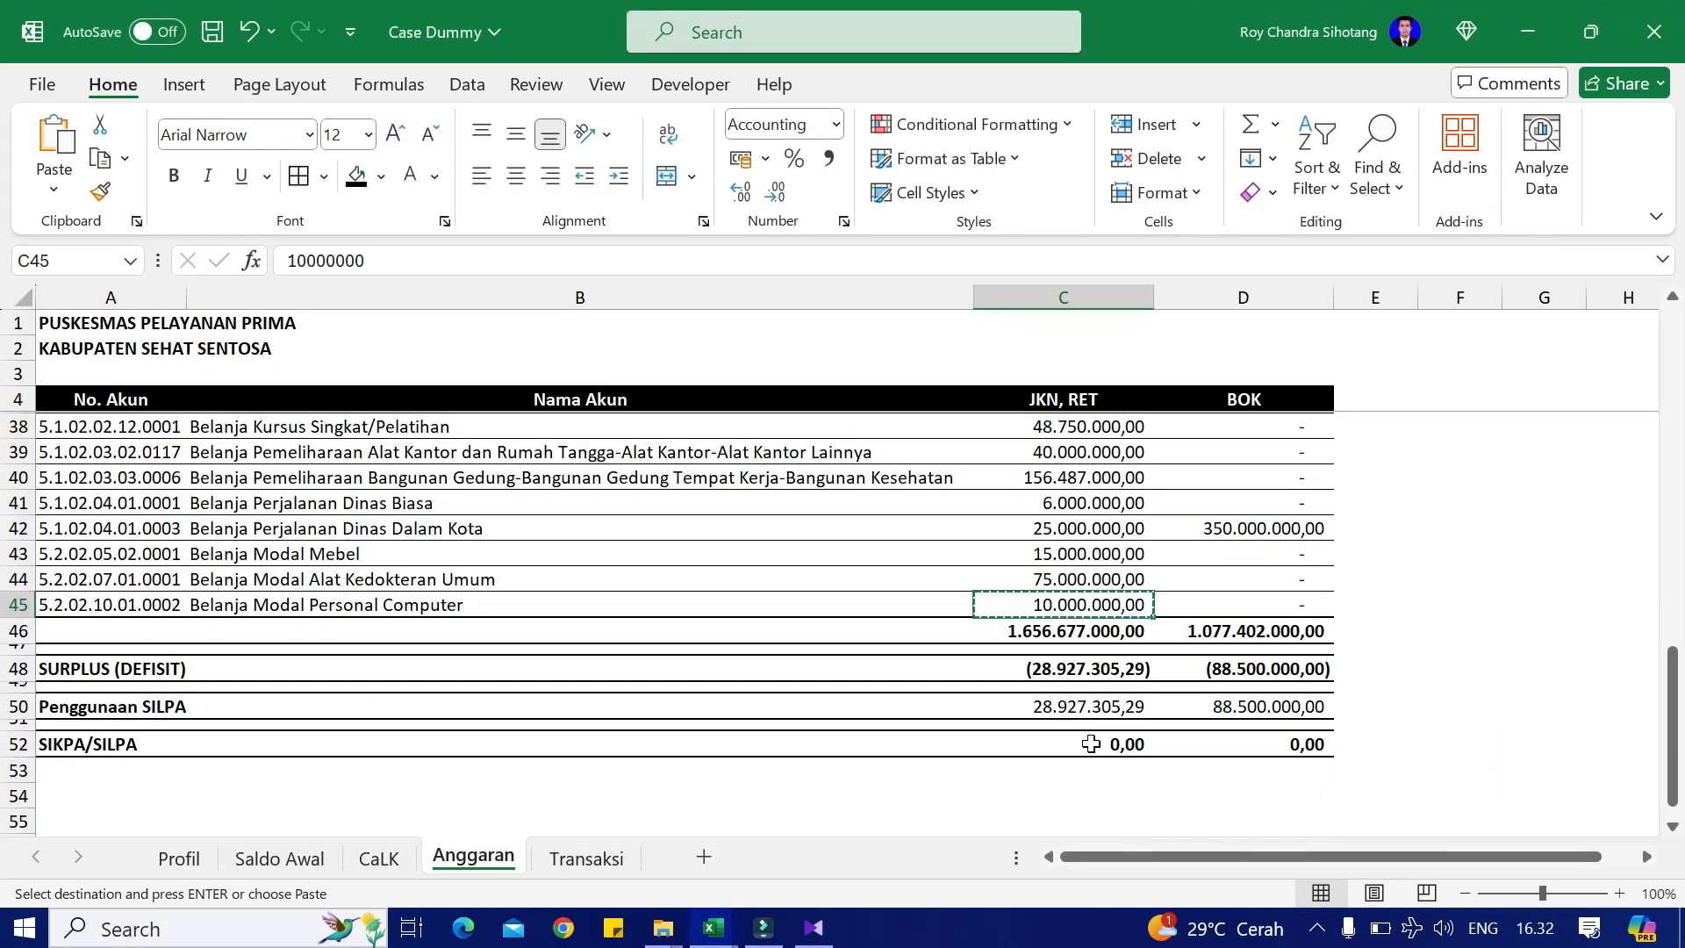
Step: Paste SILPA usage 28.927.305,29 into E205 (BLUD) and 88.500.000,00 into F205 (BOK)
{"action": "left_click", "coordinate": [1090, 712]}
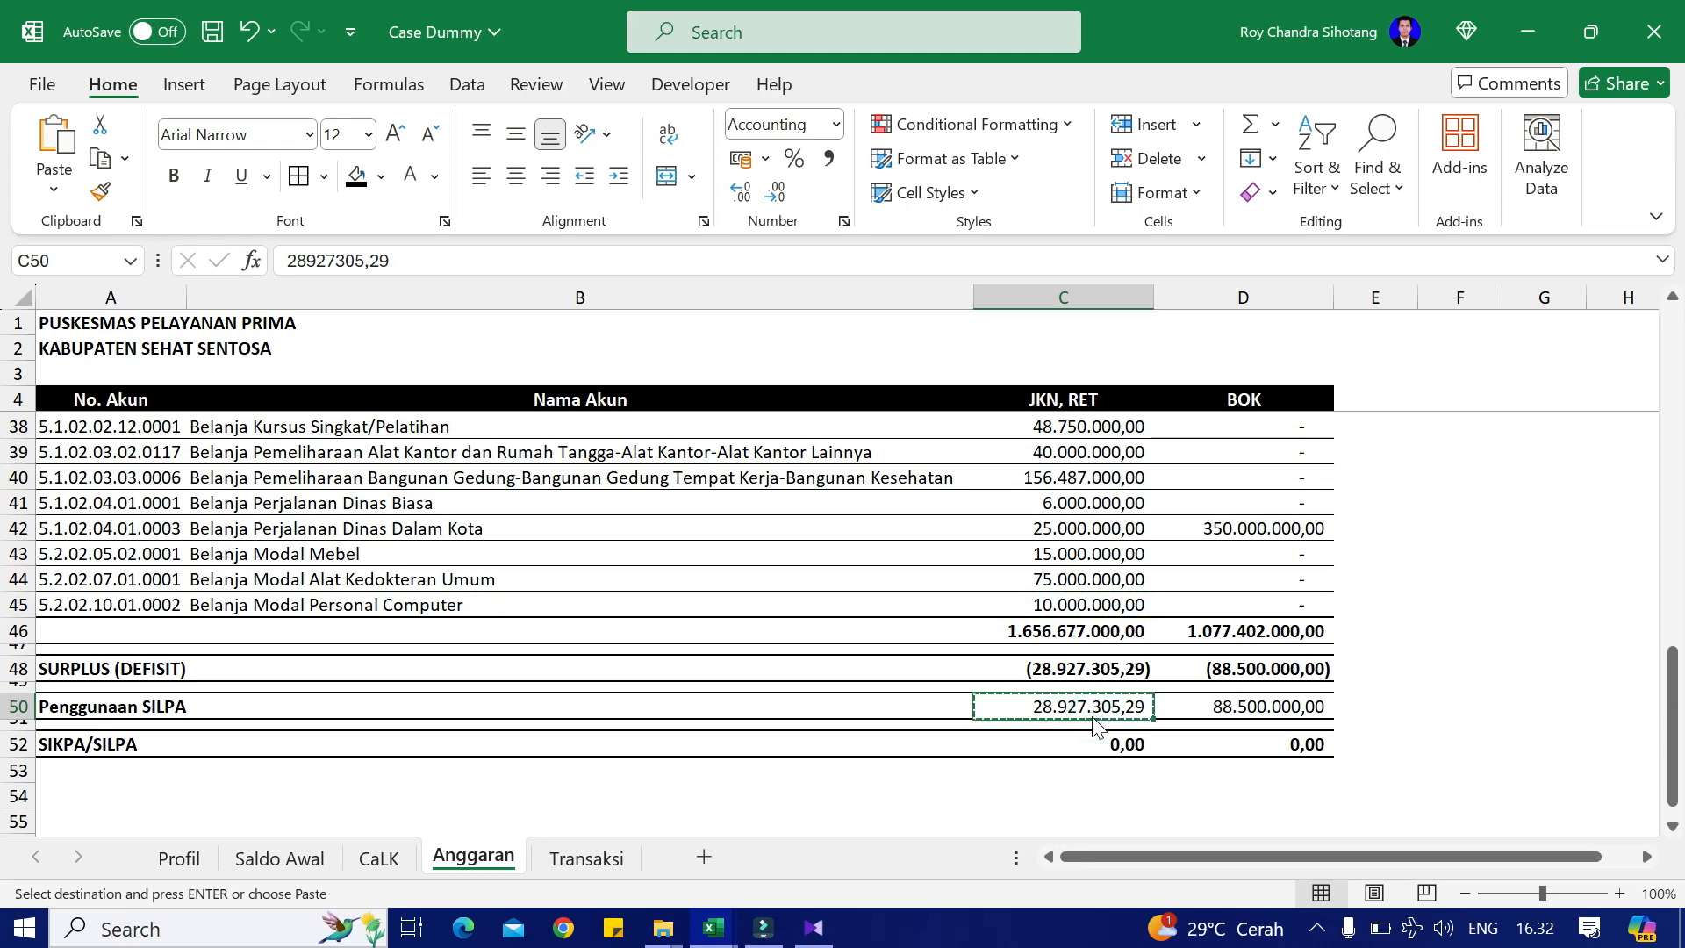
{"action": "key", "text": "alt+Tab"}
{"action": "right_click", "coordinate": [1209, 627]}
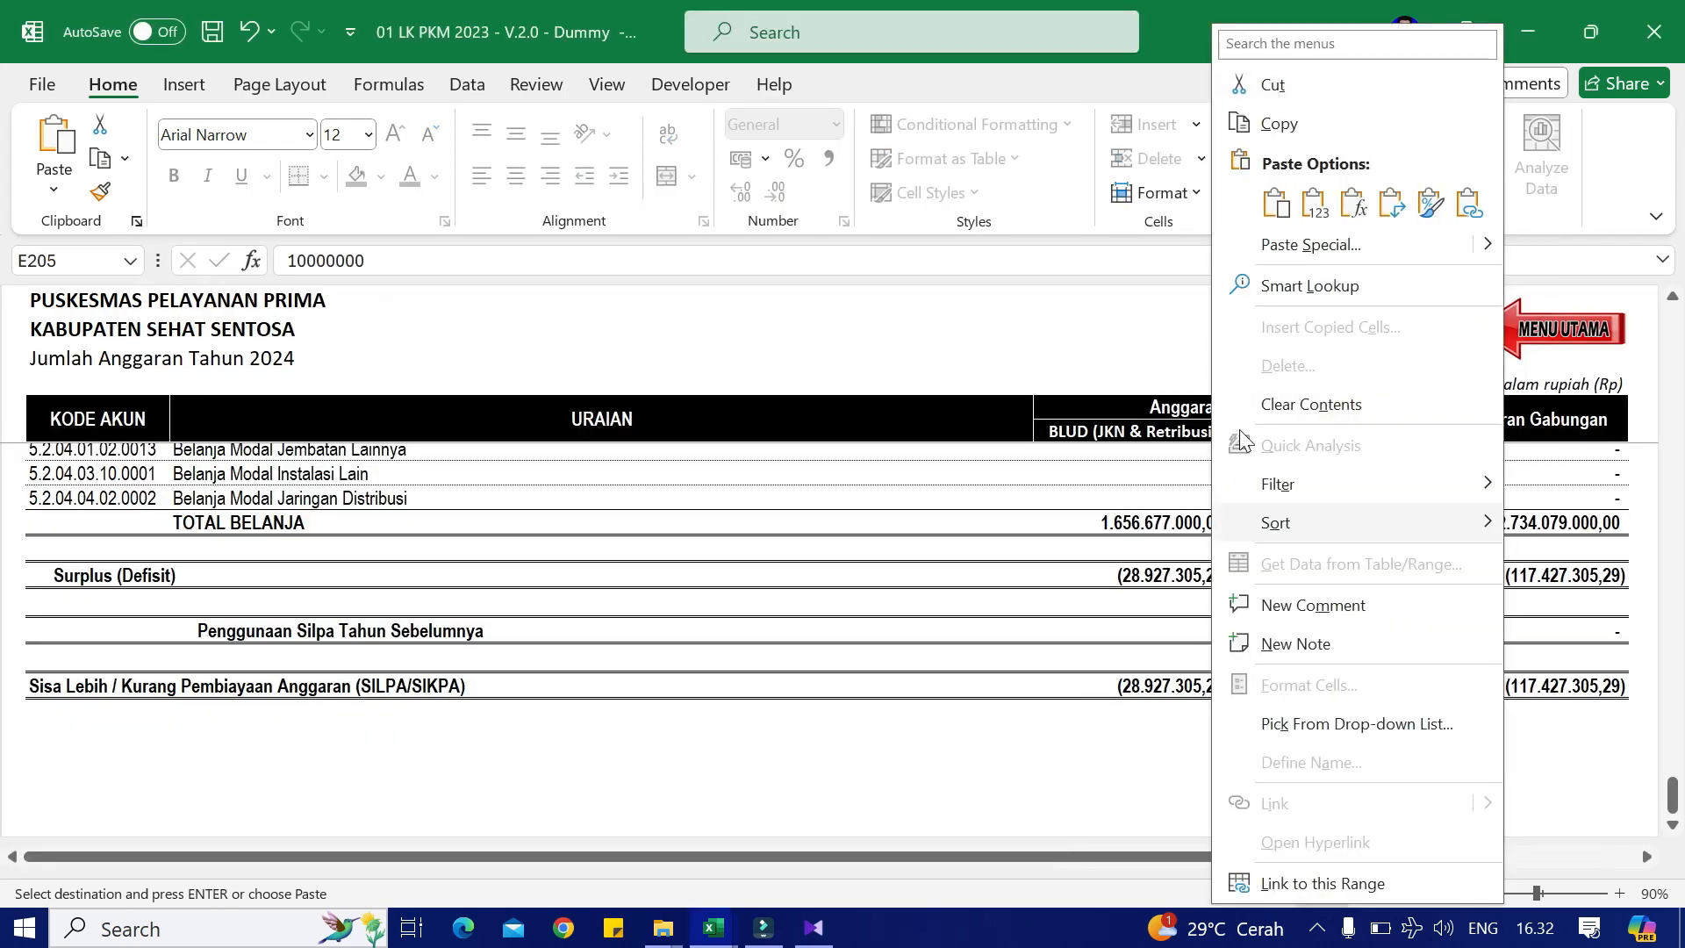
{"action": "left_click", "coordinate": [1310, 210]}
{"action": "key", "text": "alt+Tab"}
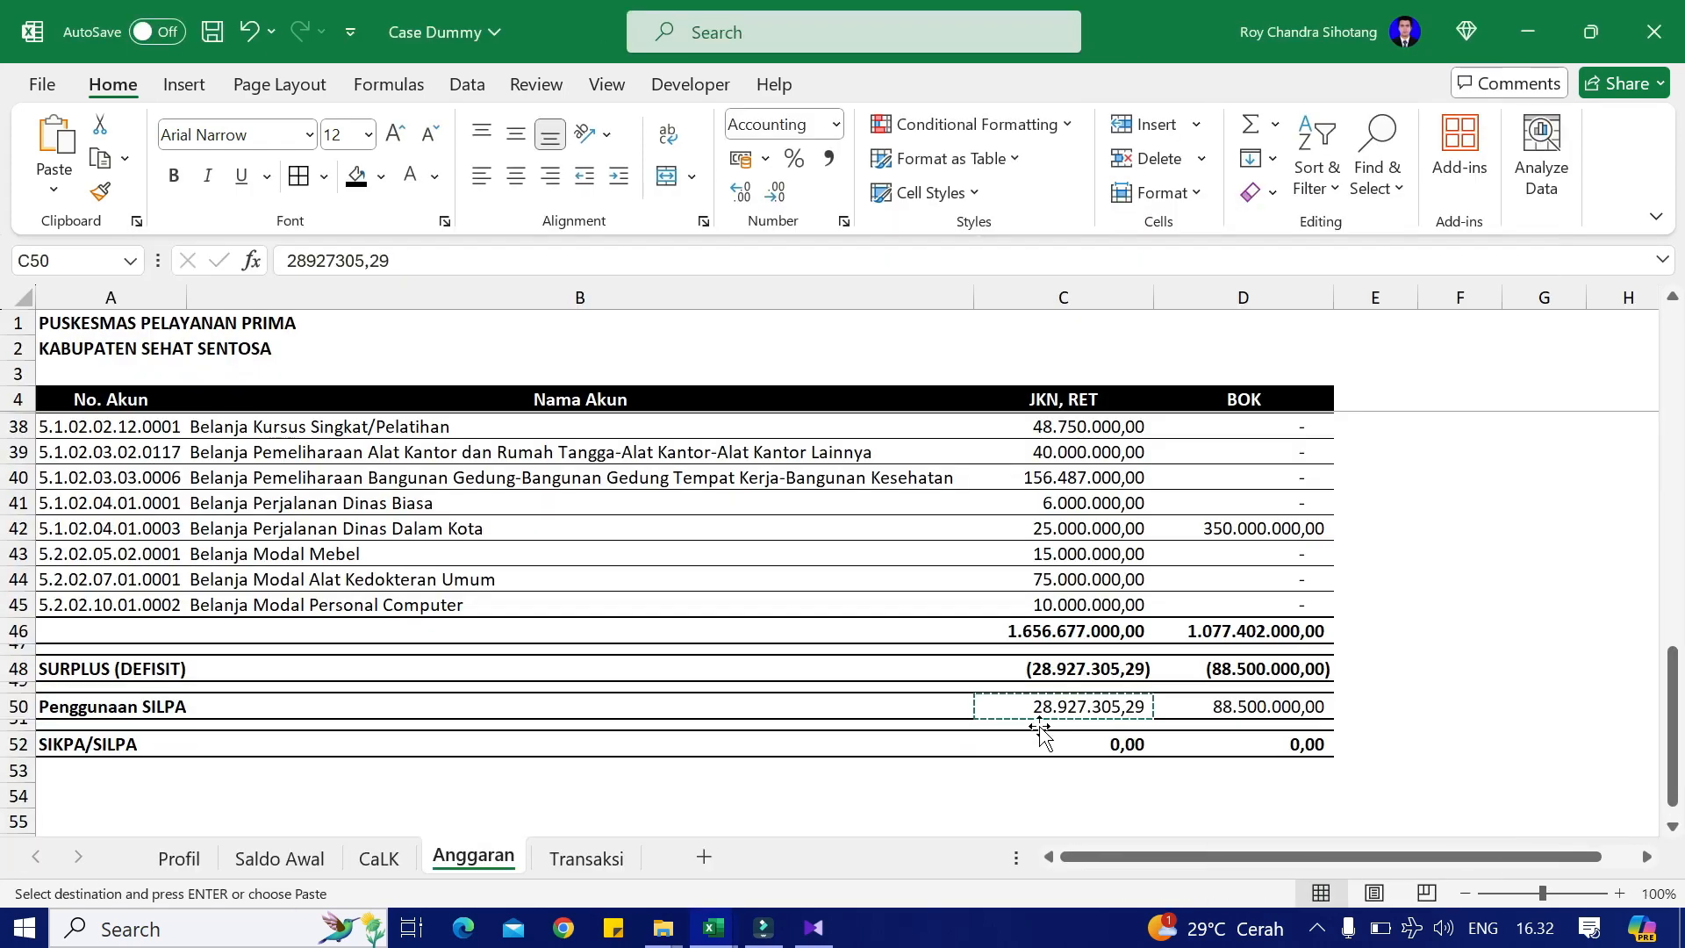
{"action": "left_click", "coordinate": [1223, 709]}
{"action": "key", "text": "ctrl+c"}
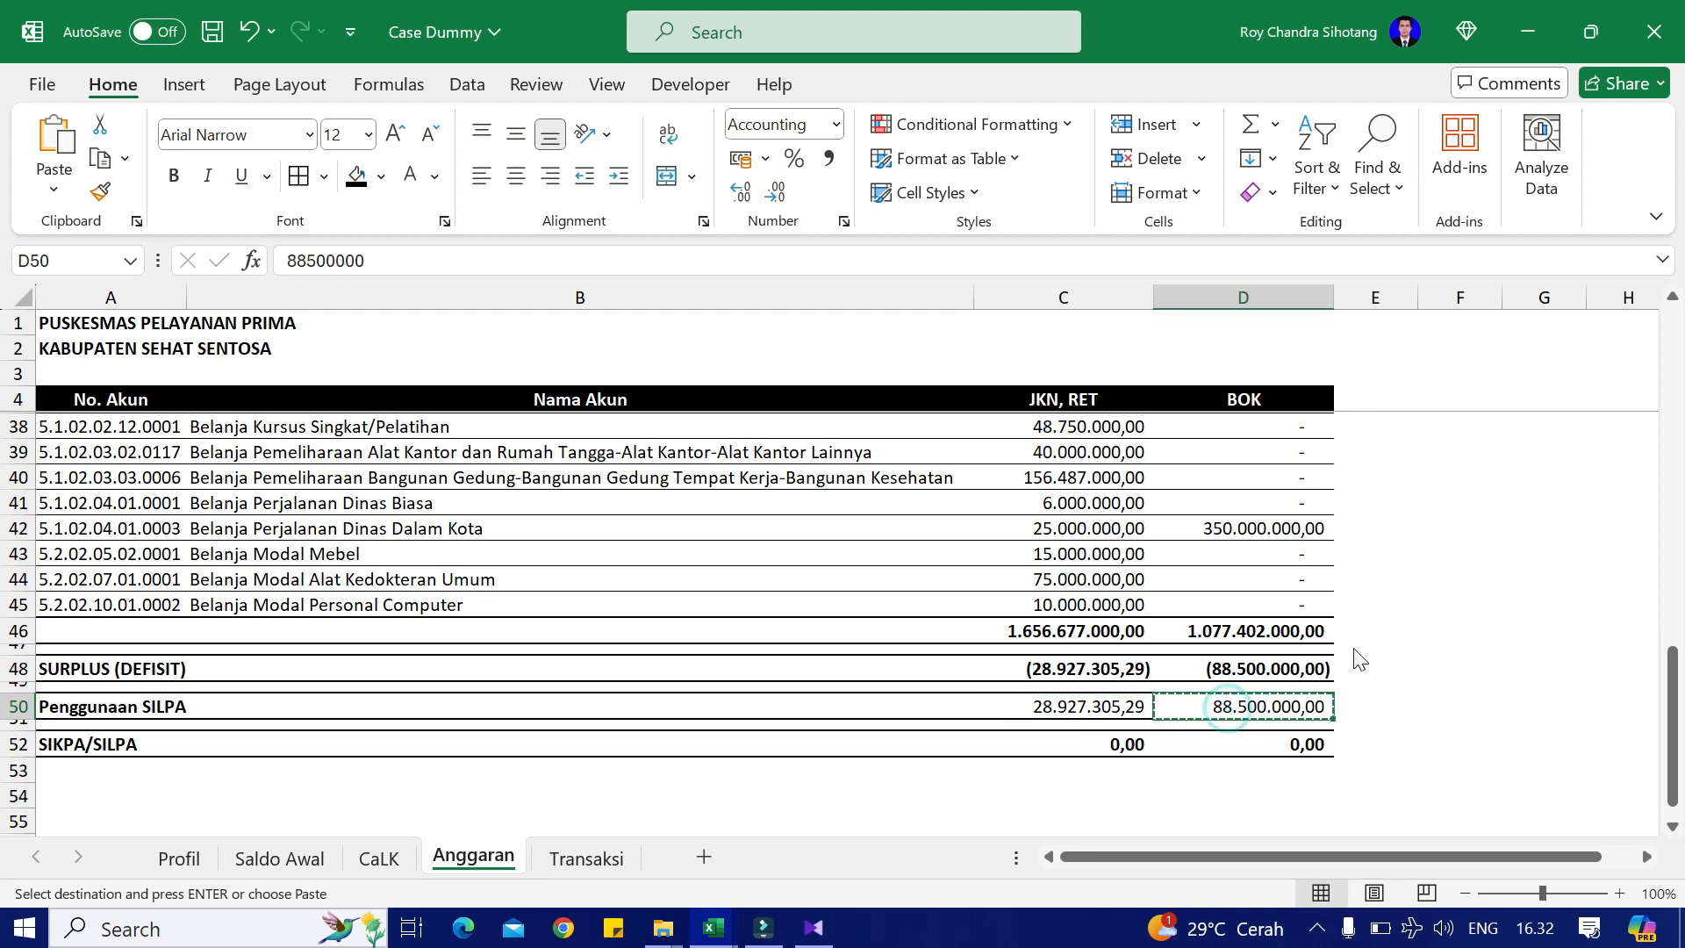
{"action": "key", "text": "alt+Tab"}
{"action": "right_click", "coordinate": [1396, 632]}
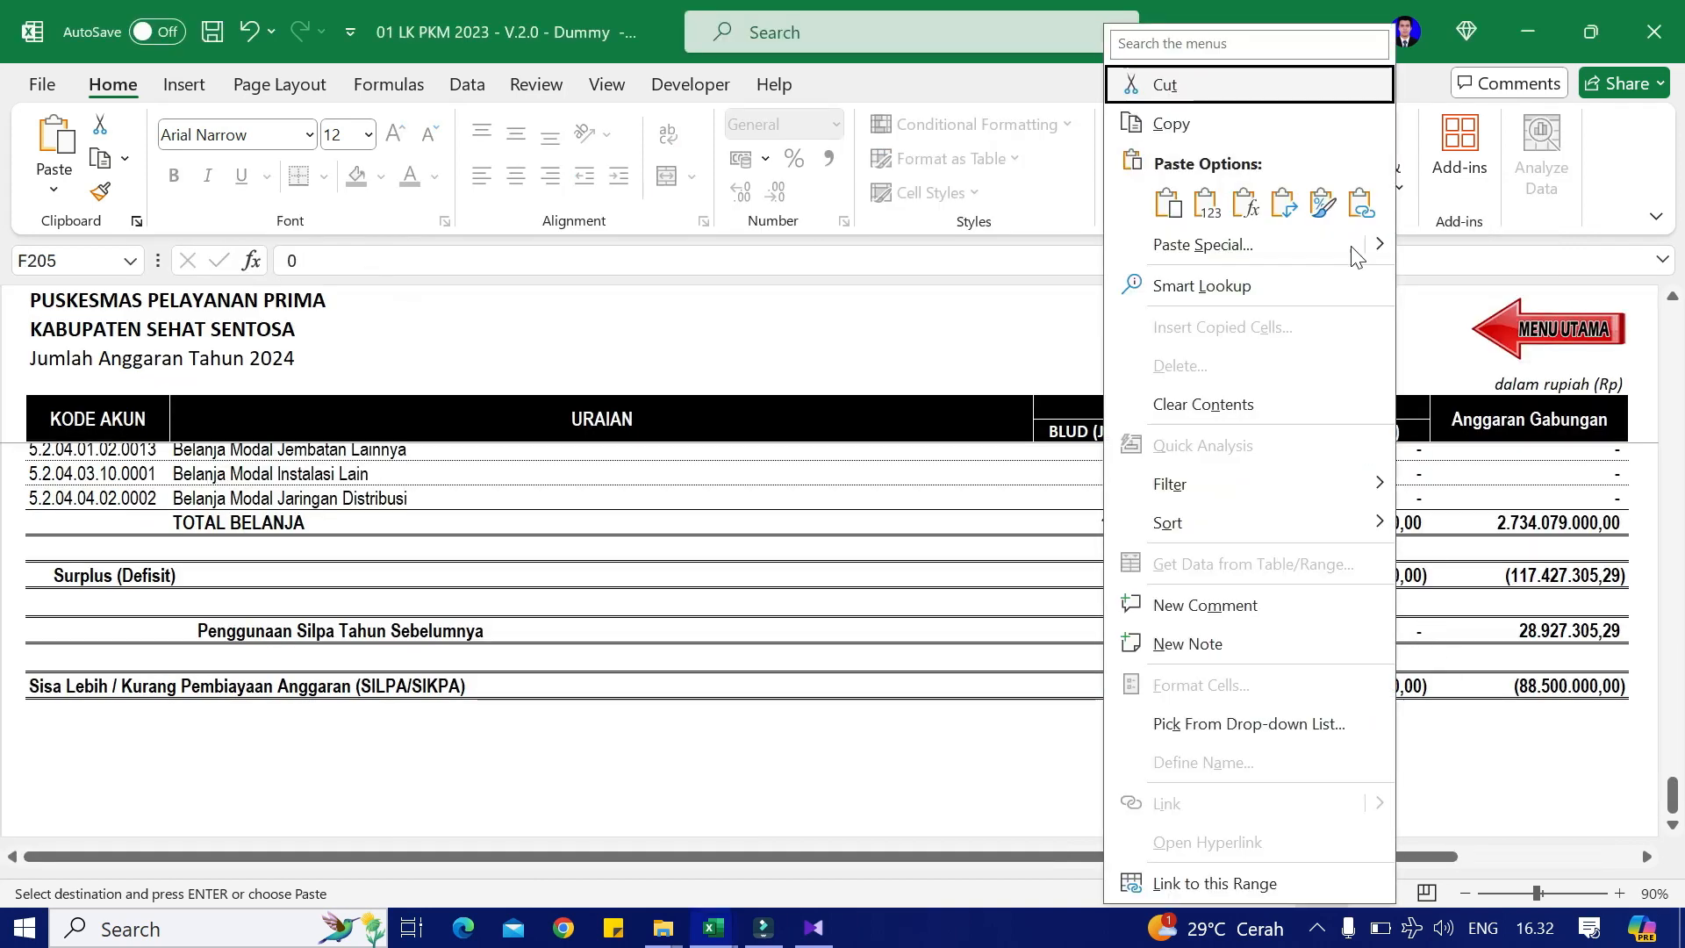
{"action": "left_click", "coordinate": [1209, 203]}
{"action": "left_click", "coordinate": [1253, 765]}
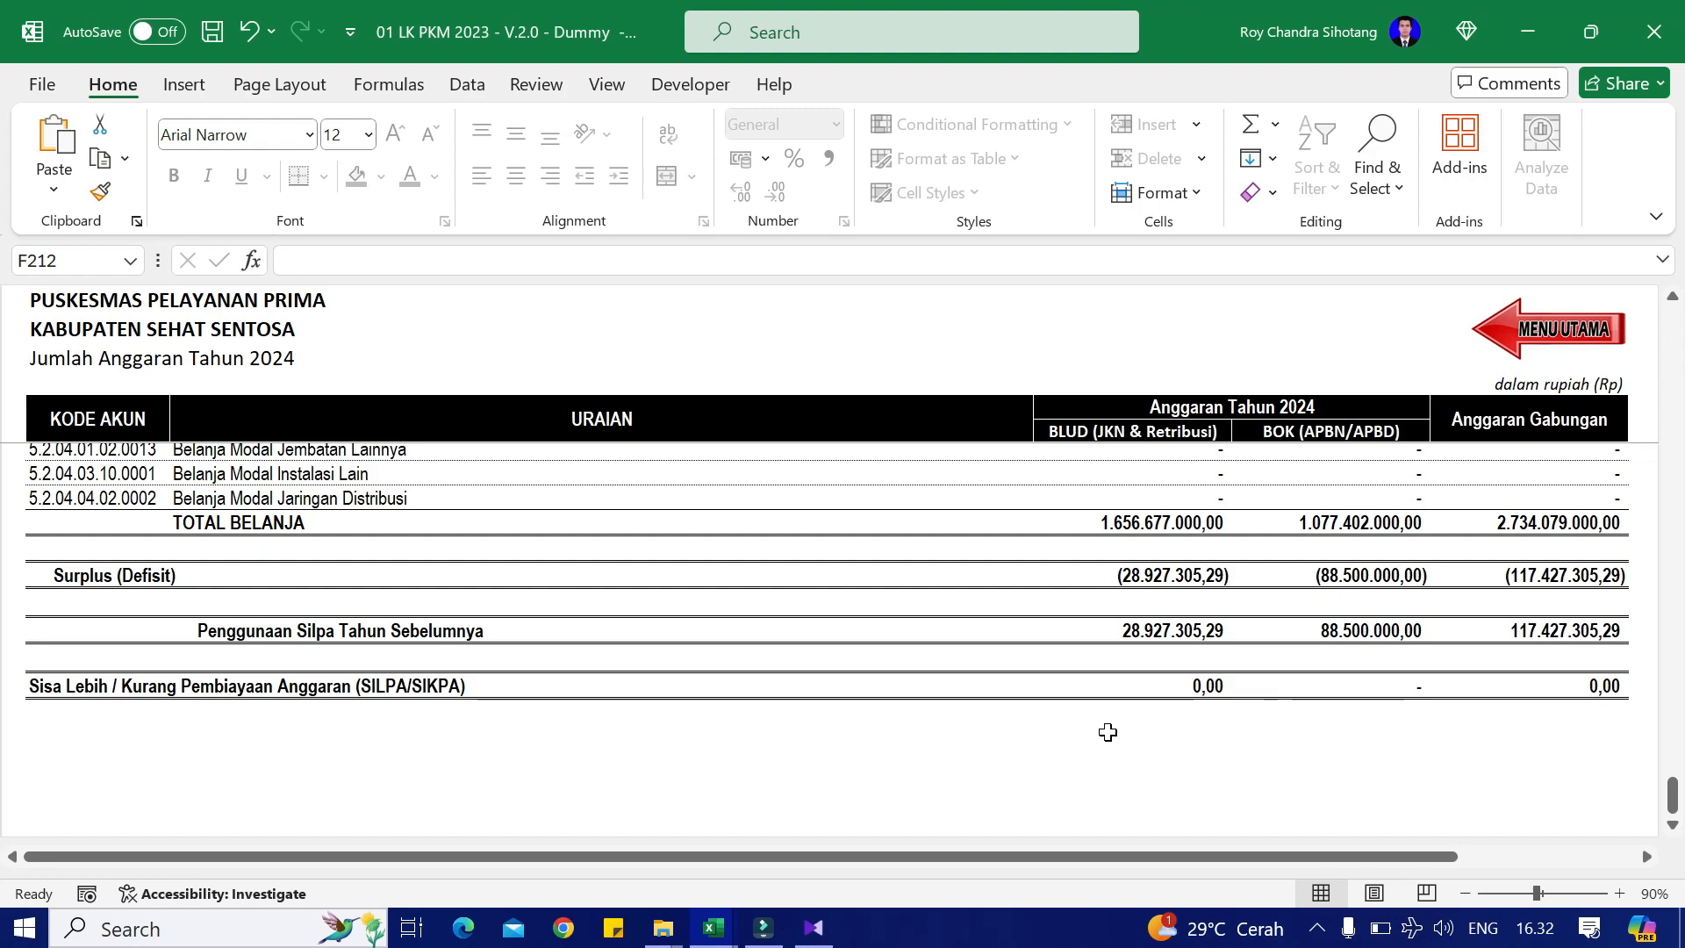
Step: Scroll to the top of the budget sheet and go back via the MENU UTAMA button
{"action": "scroll", "coordinate": [1258, 702], "scroll_direction": "up", "scroll_amount": 20}
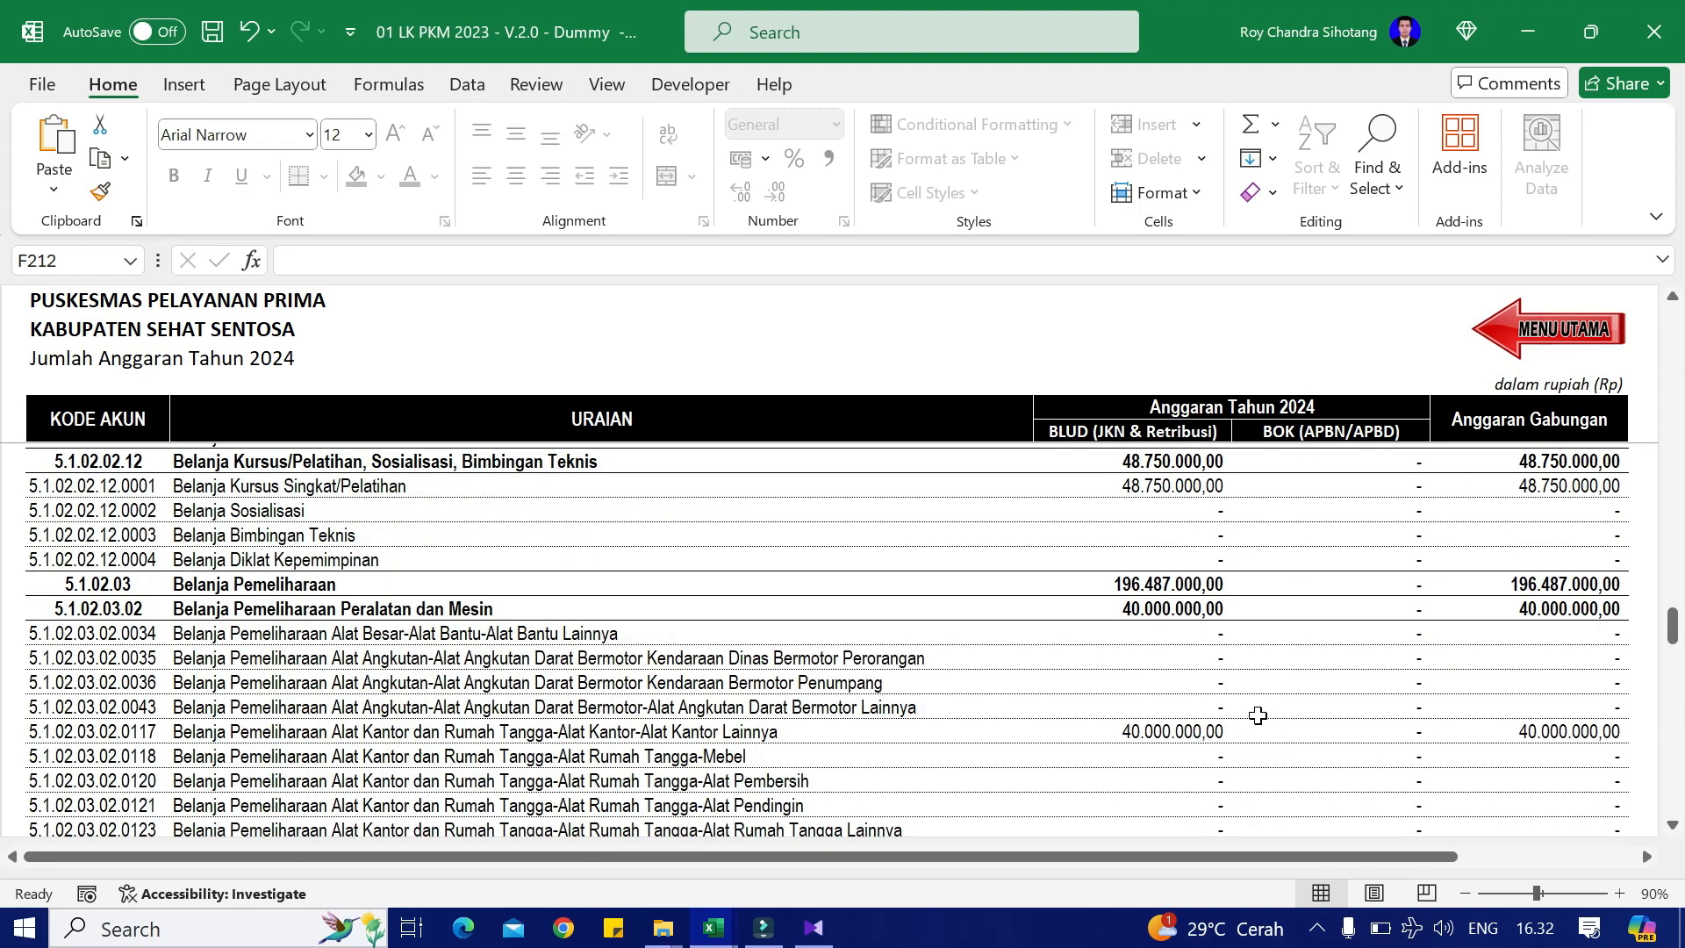
{"action": "scroll", "coordinate": [1237, 738], "scroll_direction": "up", "scroll_amount": 20}
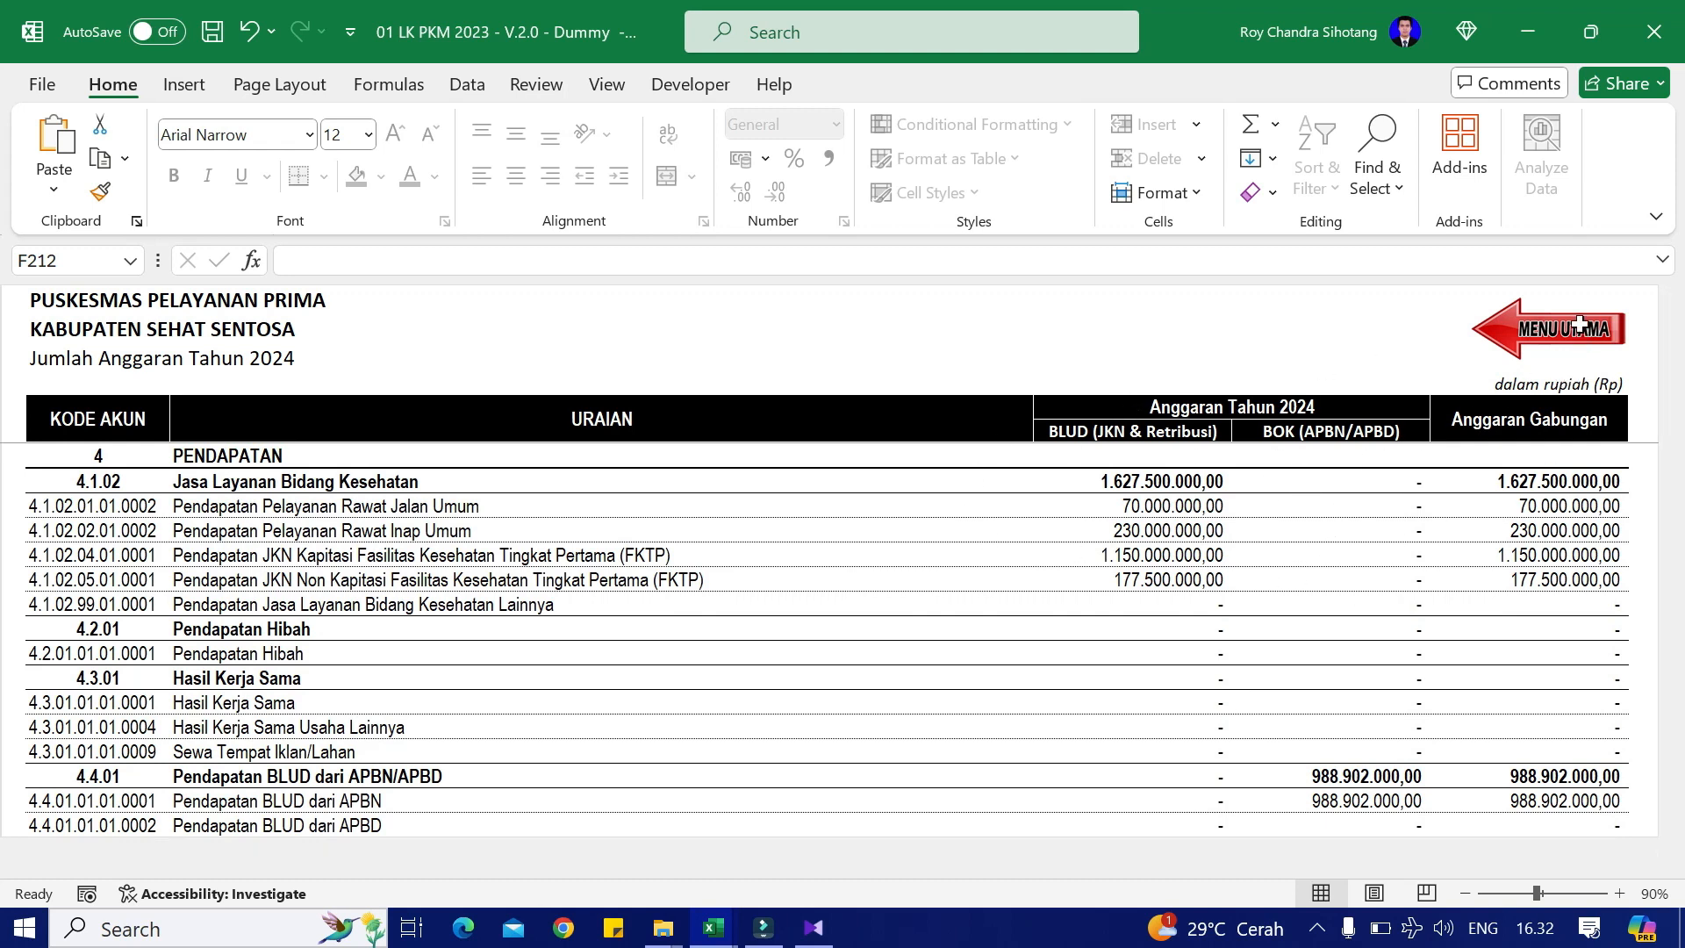
{"action": "left_click", "coordinate": [1566, 330]}
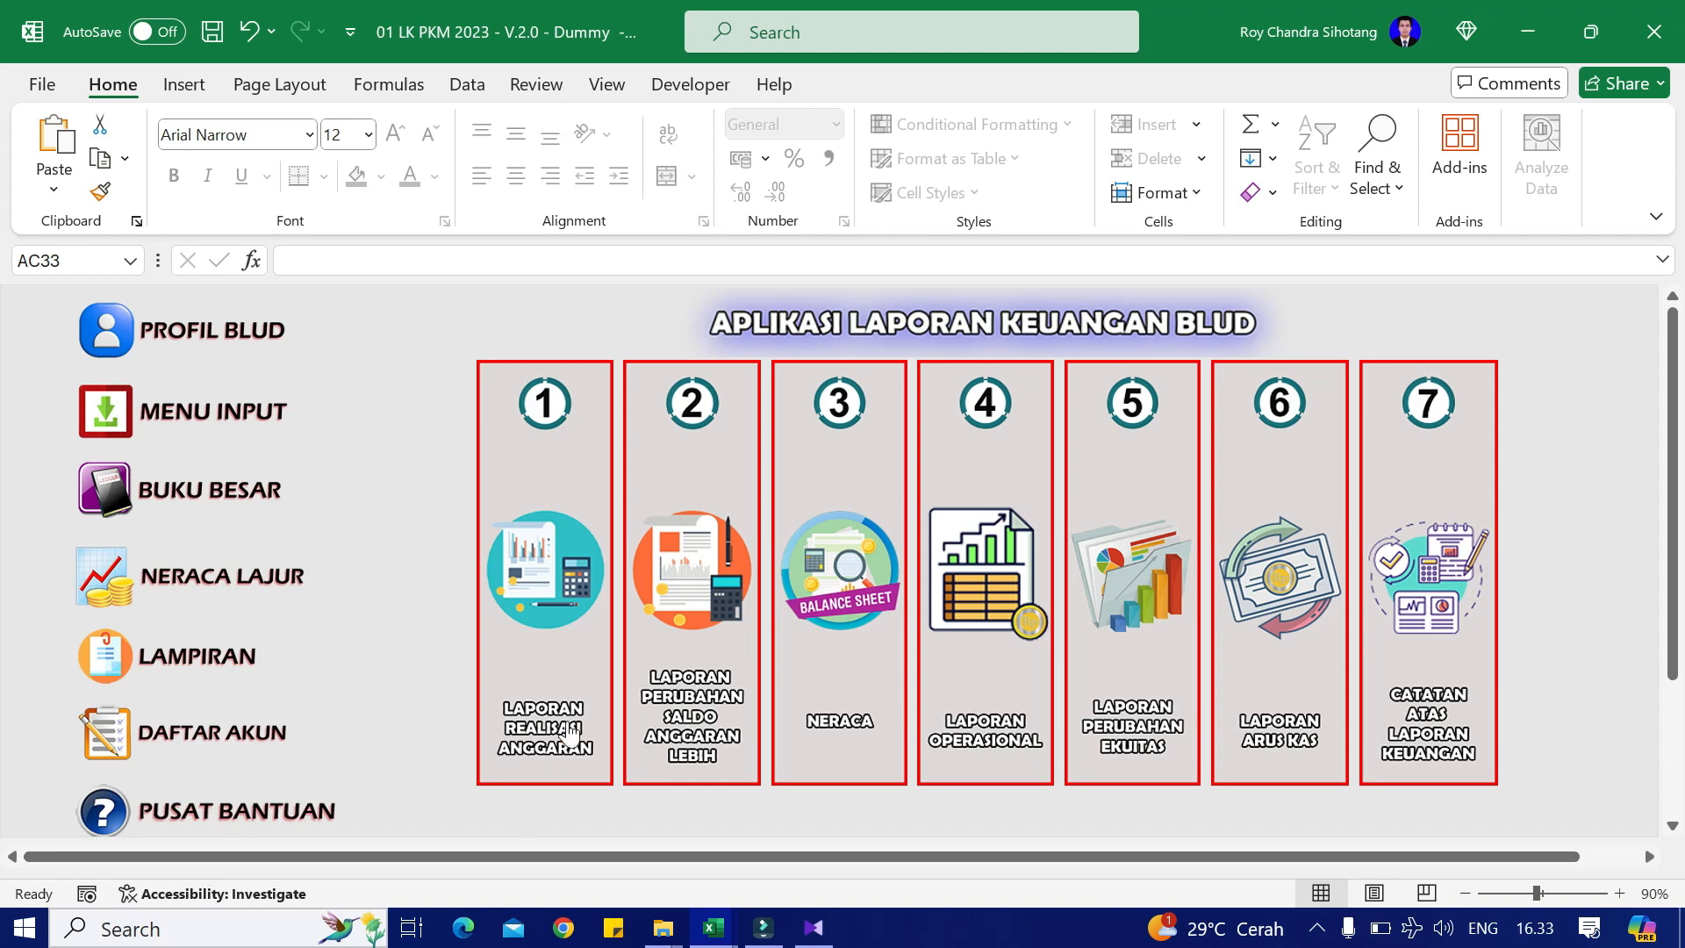
{"action": "left_click", "coordinate": [562, 634]}
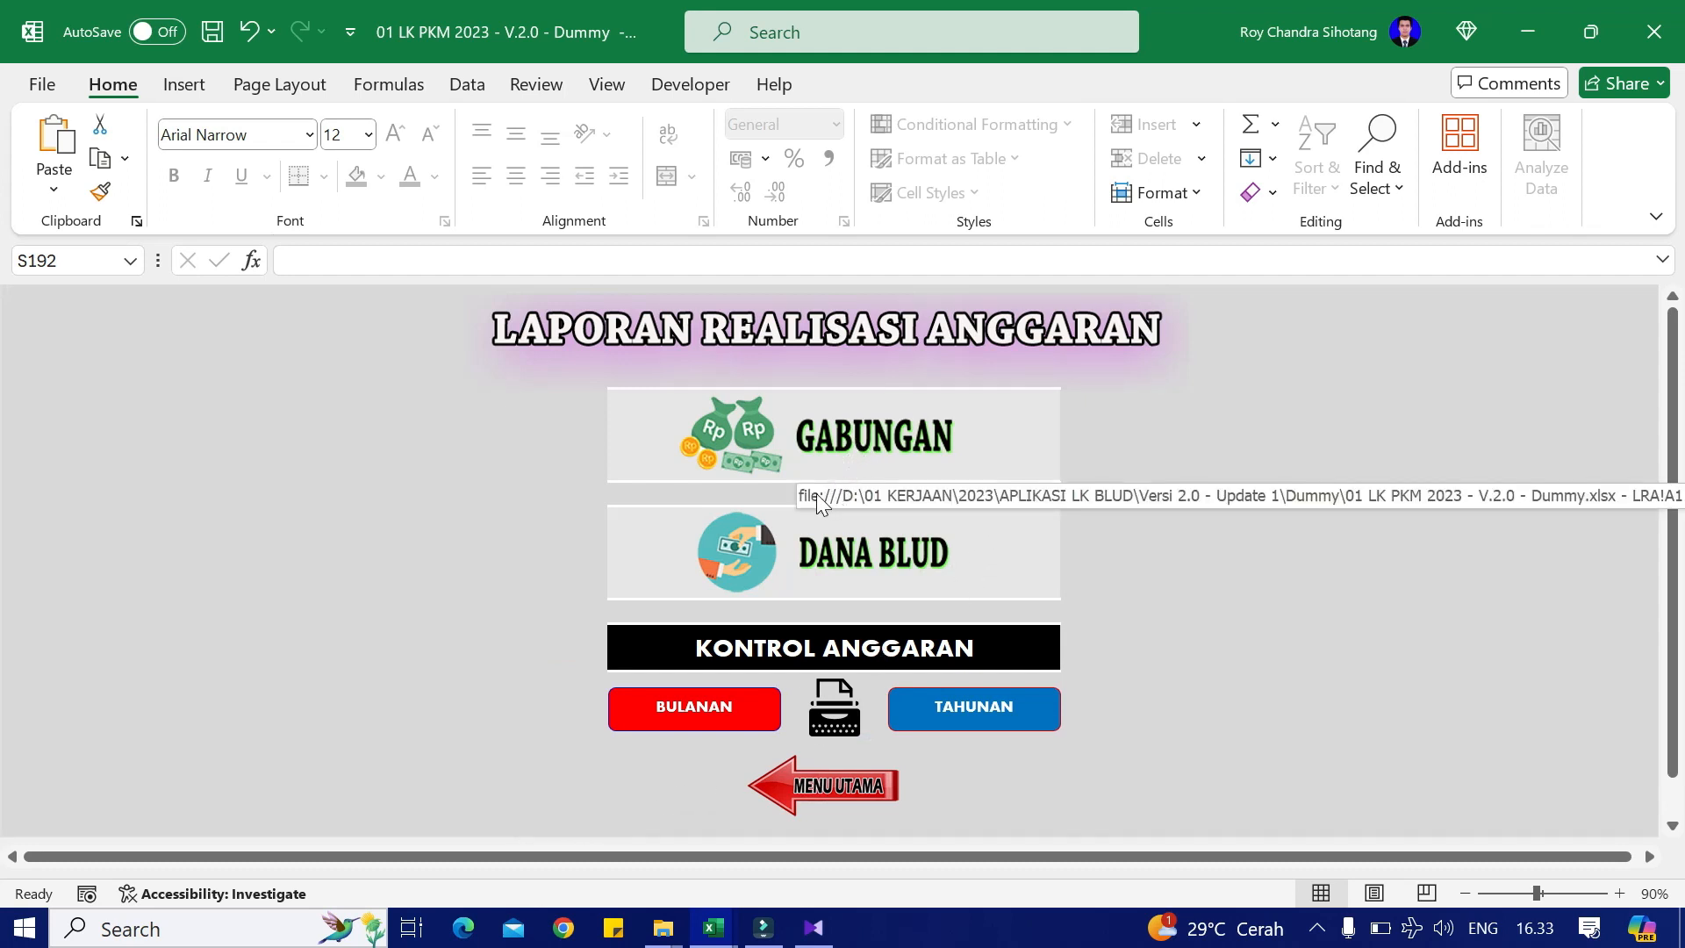
{"action": "left_click", "coordinate": [919, 549]}
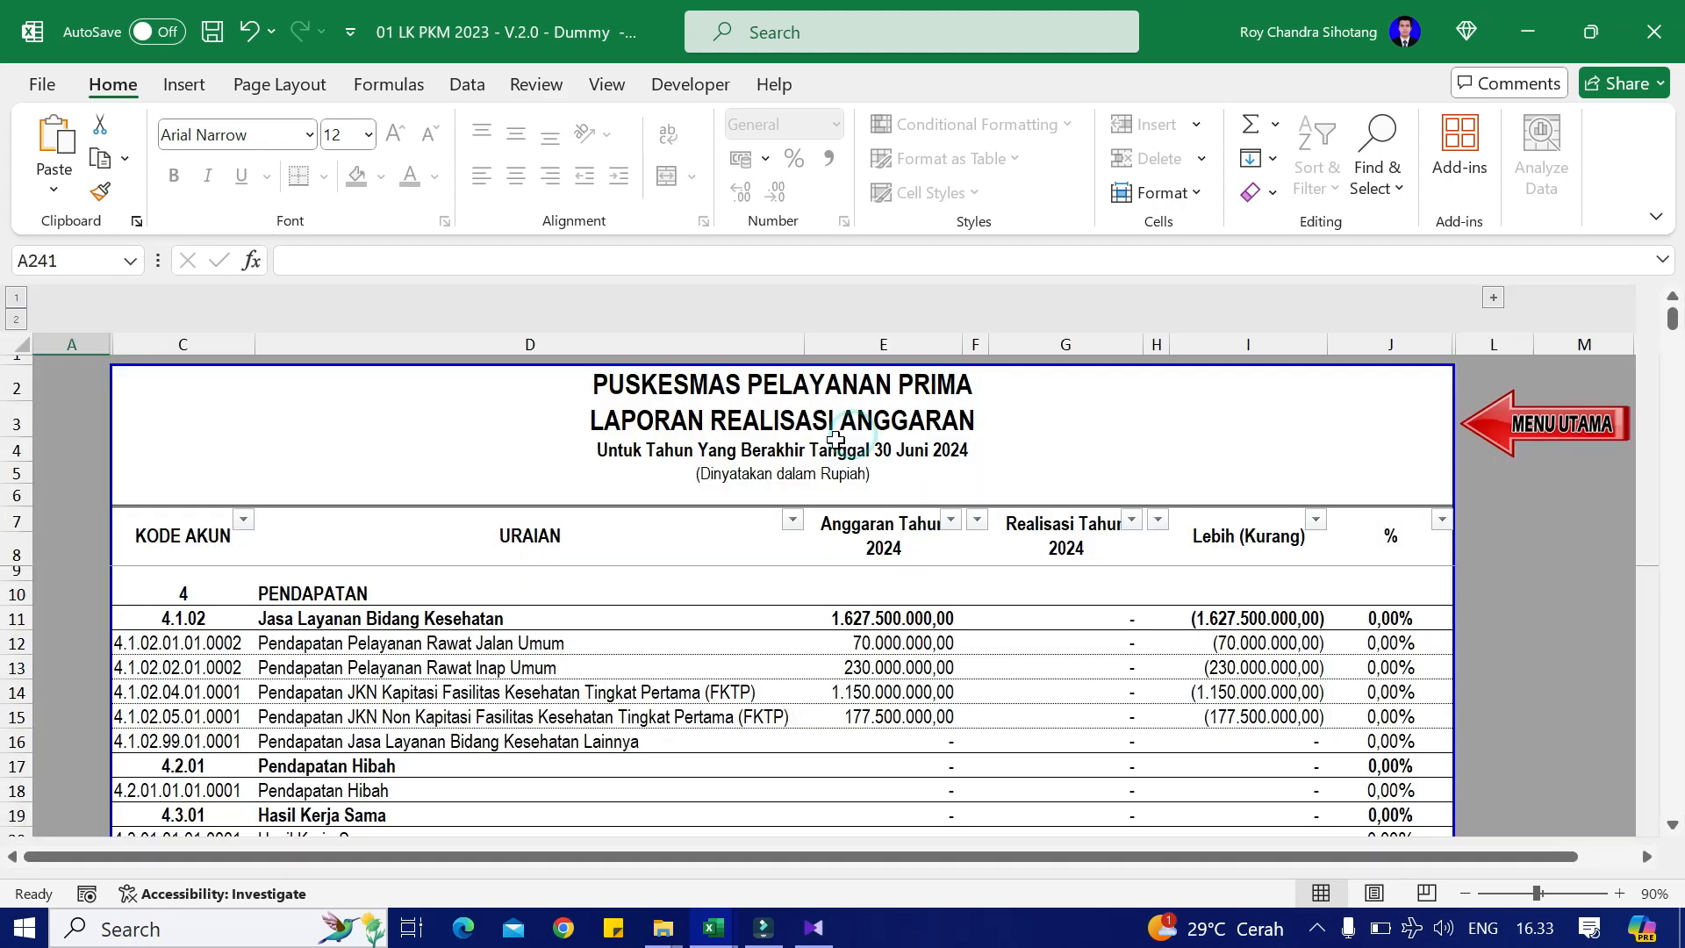
{"action": "scroll", "coordinate": [910, 608], "scroll_direction": "down", "scroll_amount": 6}
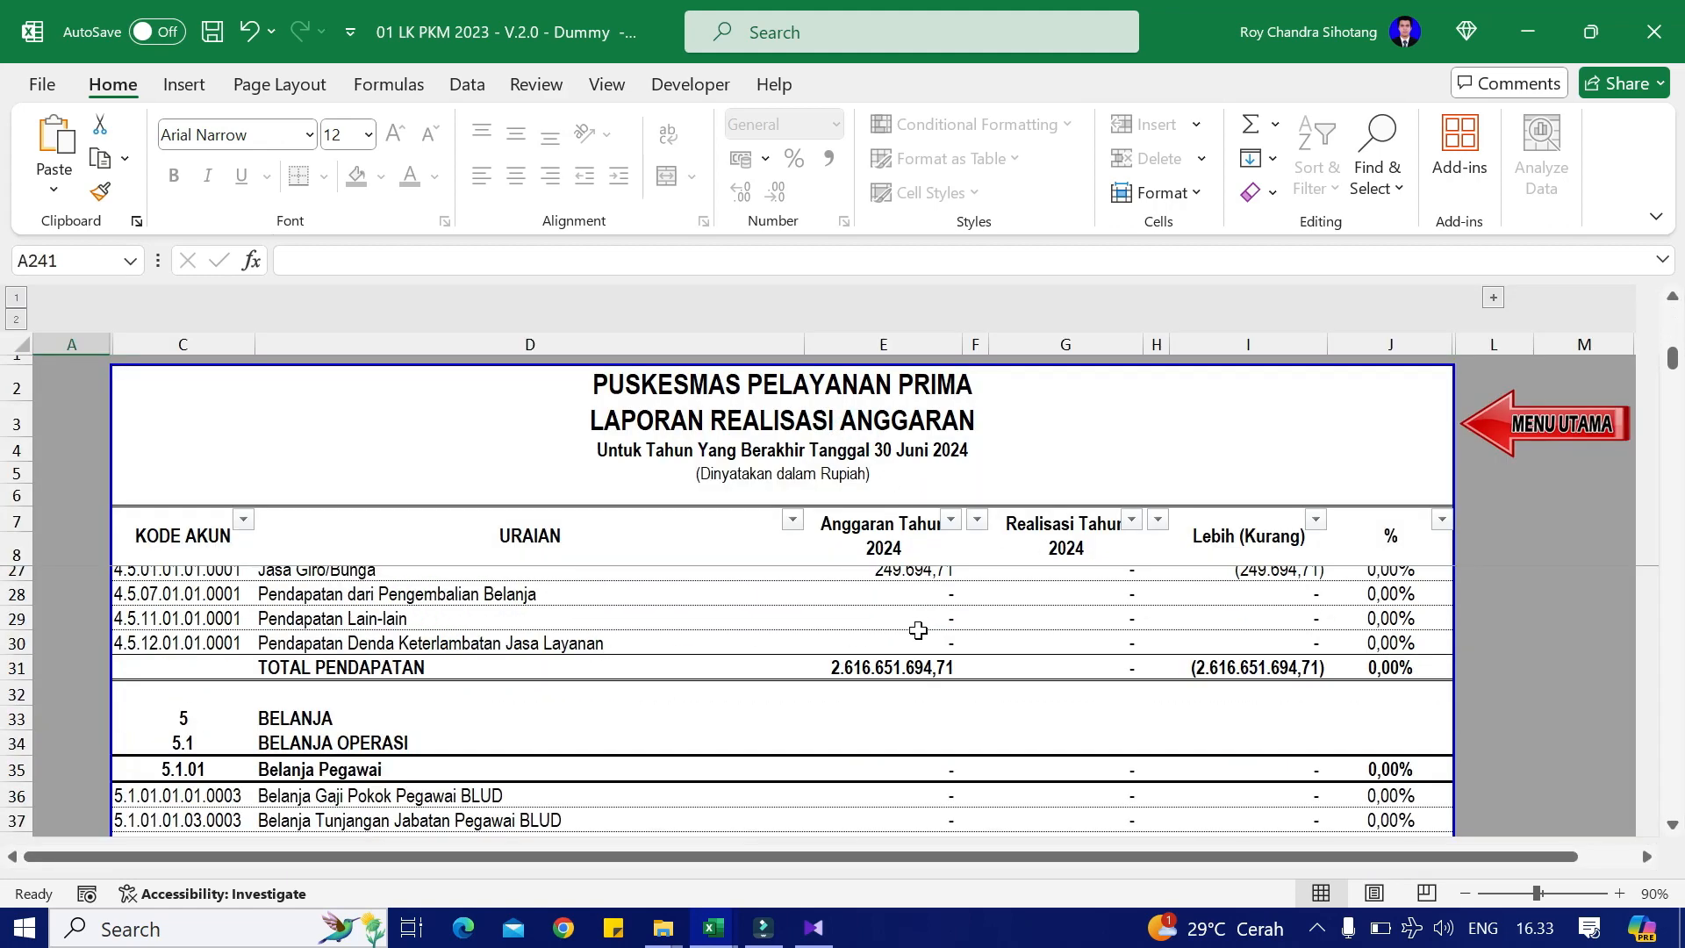
{"action": "scroll", "coordinate": [917, 614], "scroll_direction": "up", "scroll_amount": 6}
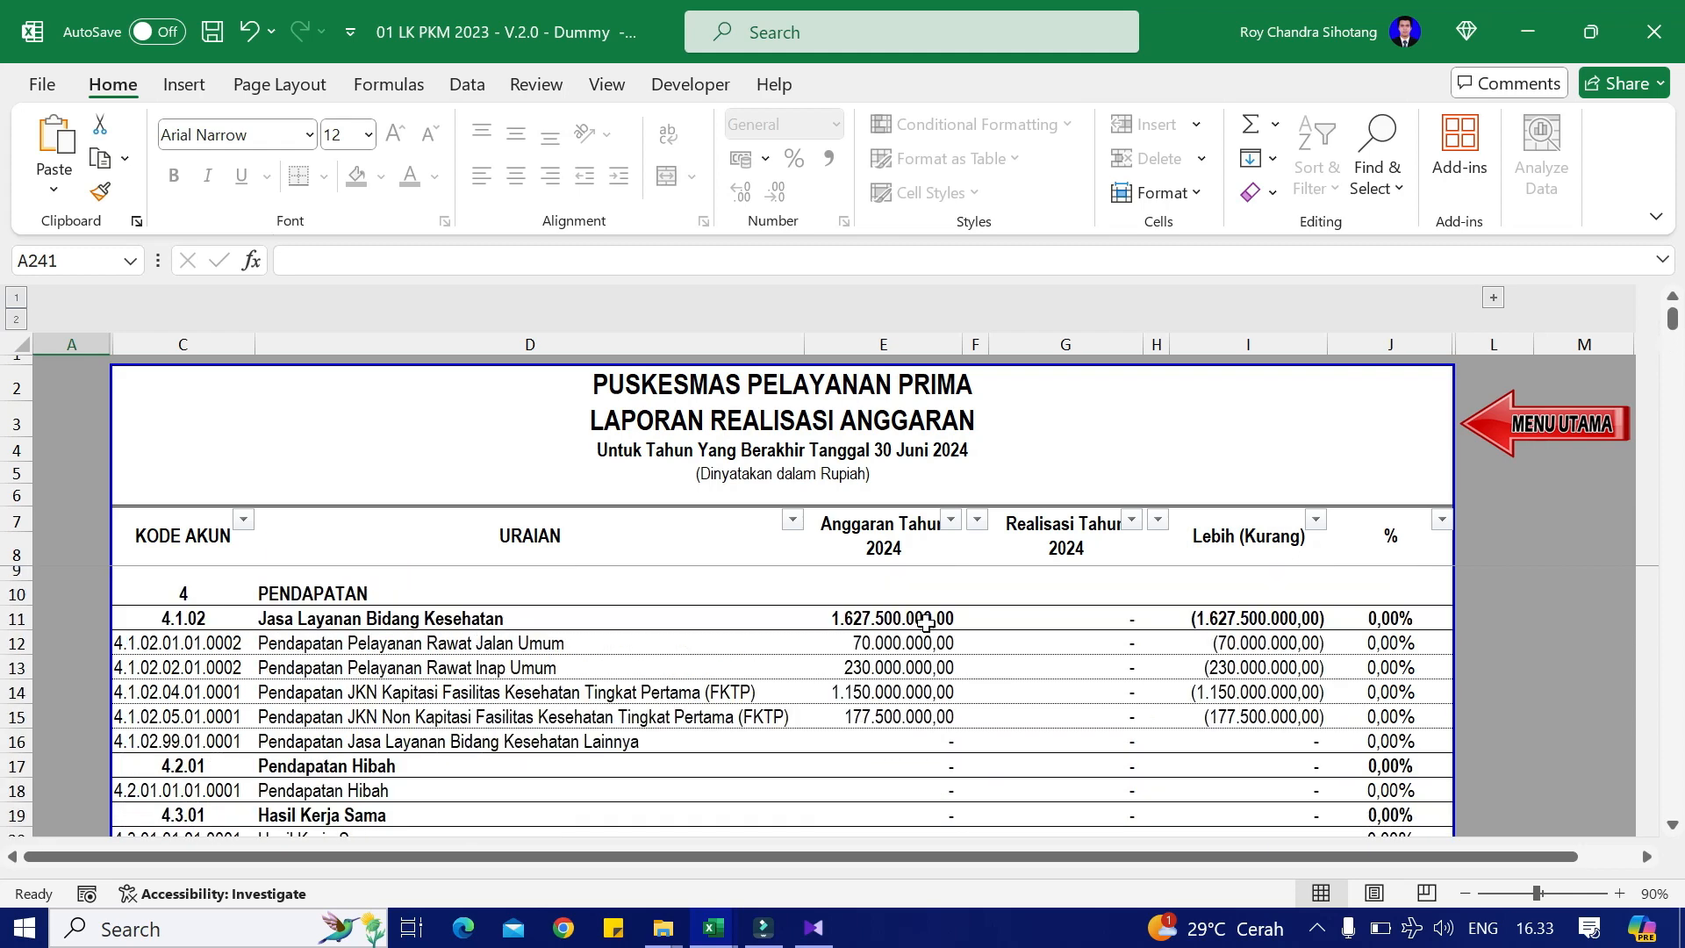
{"action": "scroll", "coordinate": [925, 623], "scroll_direction": "down", "scroll_amount": 19}
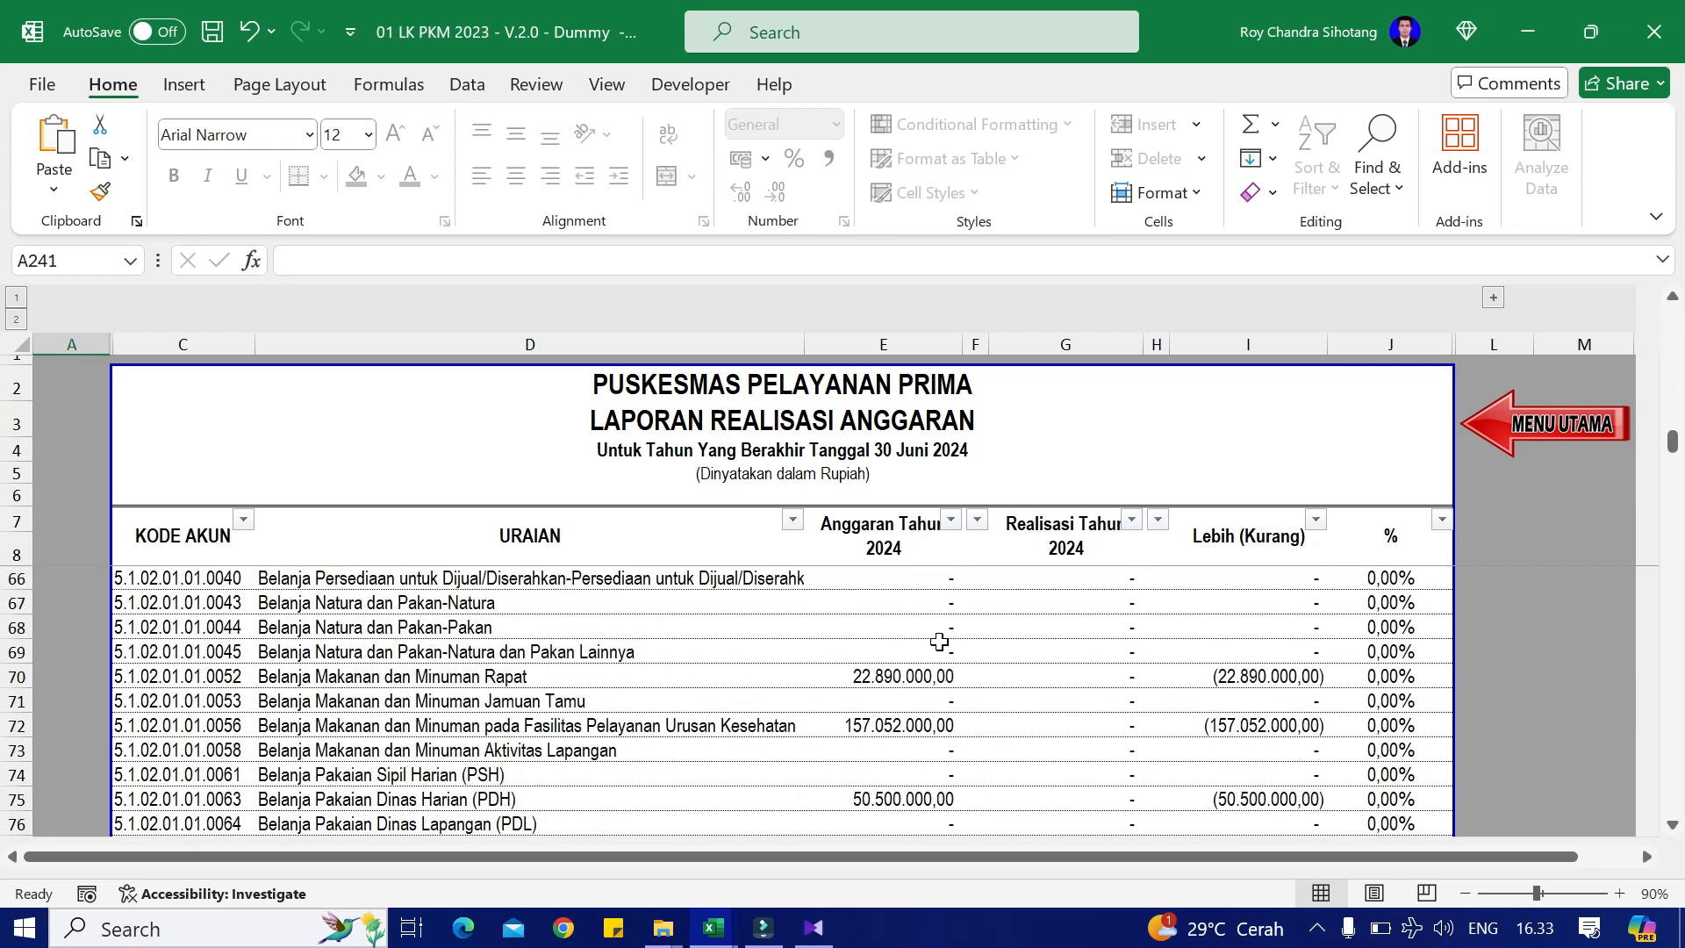
{"action": "scroll", "coordinate": [939, 641], "scroll_direction": "down", "scroll_amount": 11}
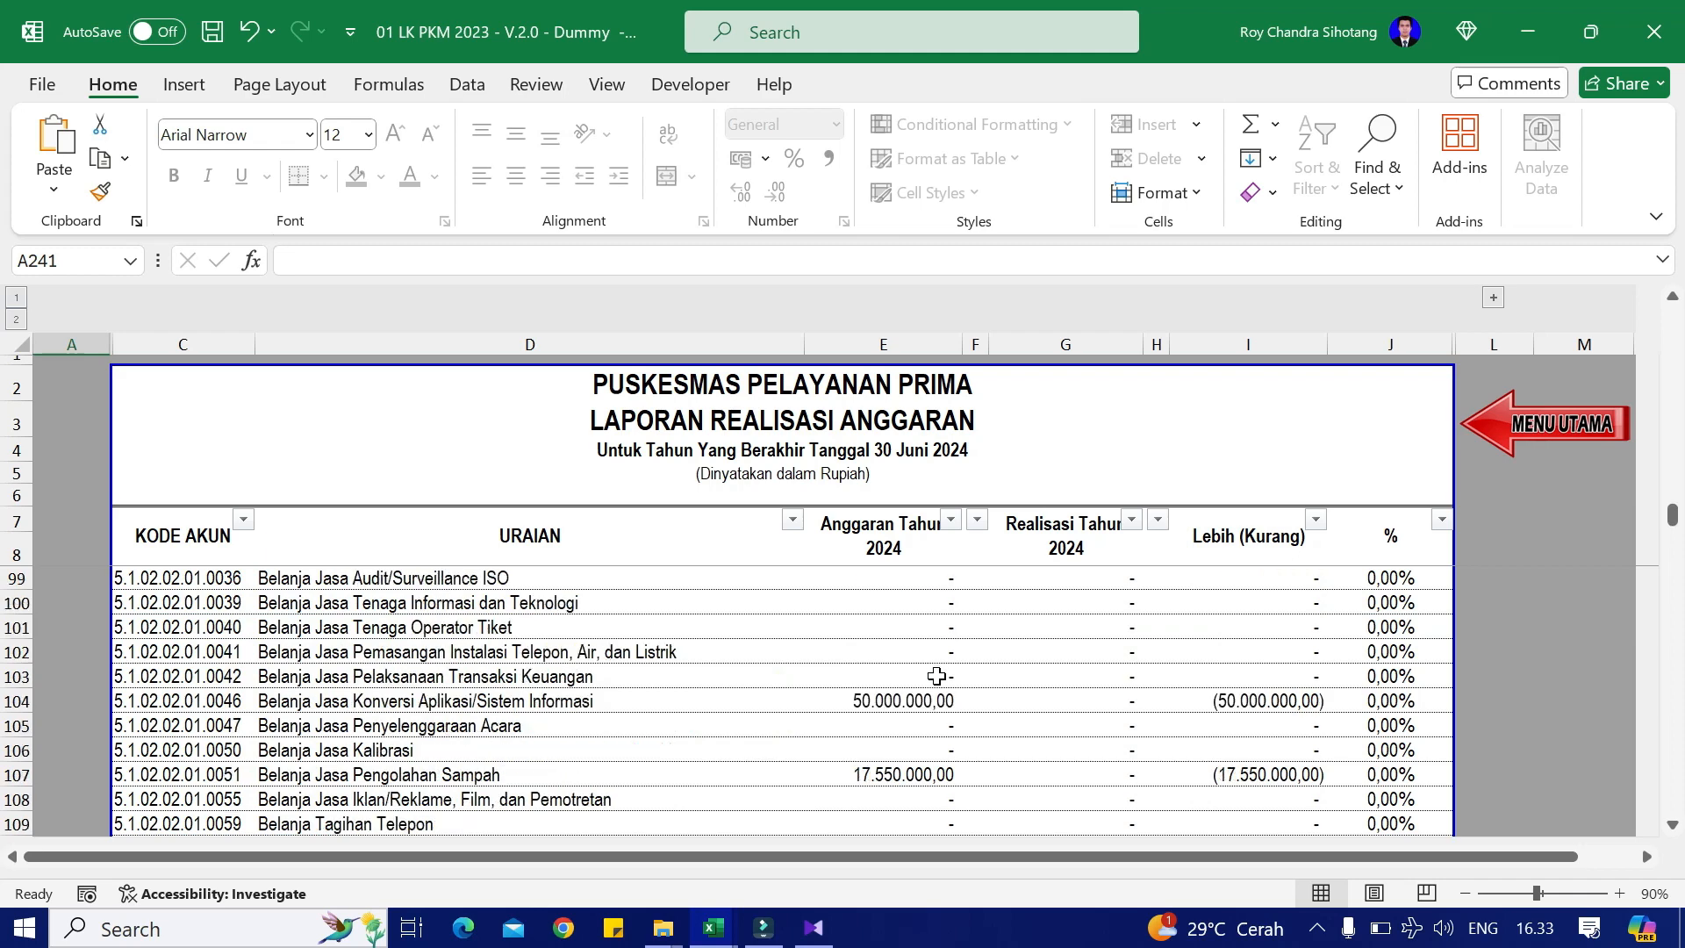
{"action": "scroll", "coordinate": [937, 677], "scroll_direction": "down", "scroll_amount": 11}
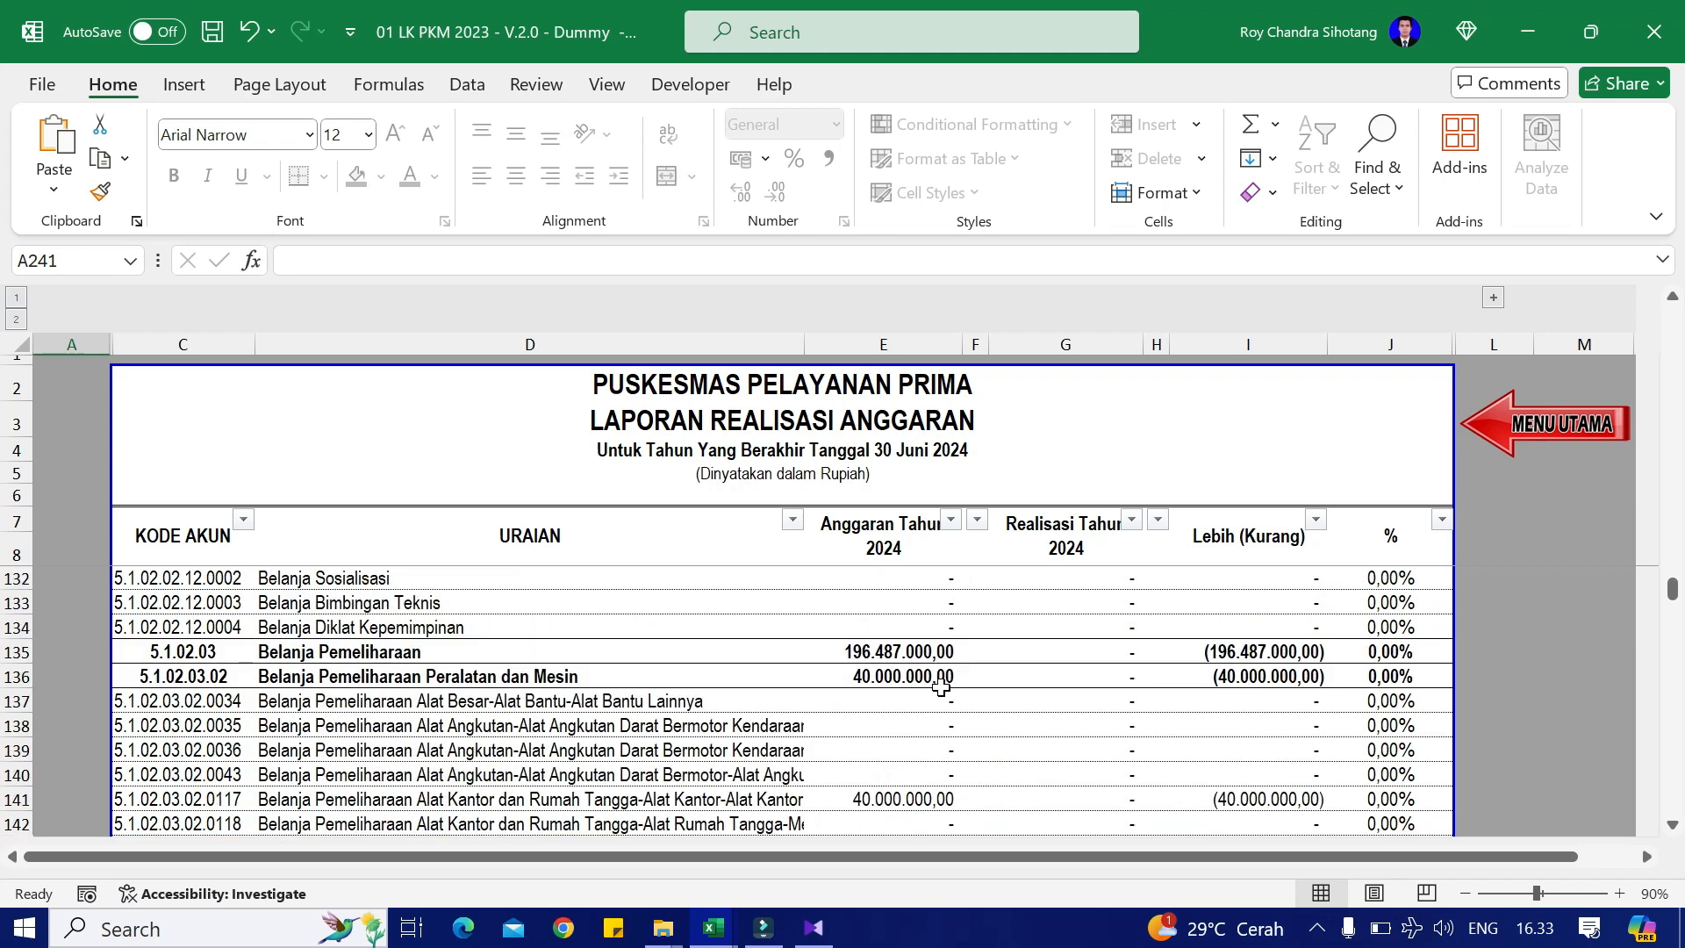
{"action": "scroll", "coordinate": [941, 687], "scroll_direction": "down", "scroll_amount": 6}
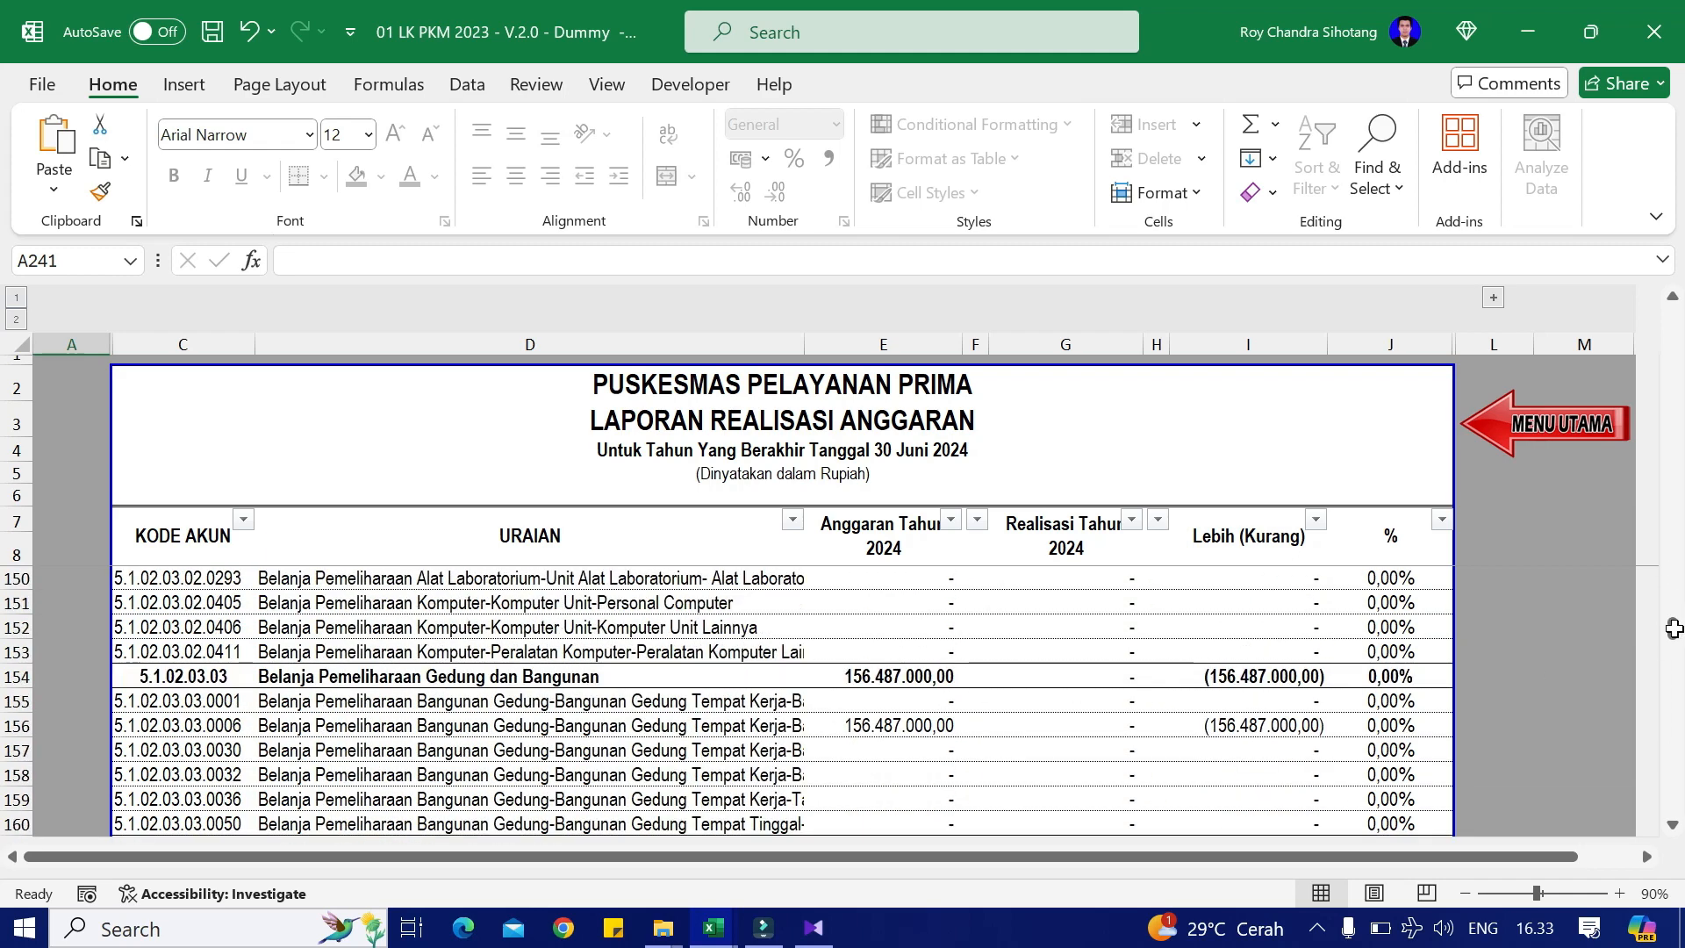
{"action": "scroll", "coordinate": [1673, 628], "scroll_direction": "down", "scroll_amount": 19}
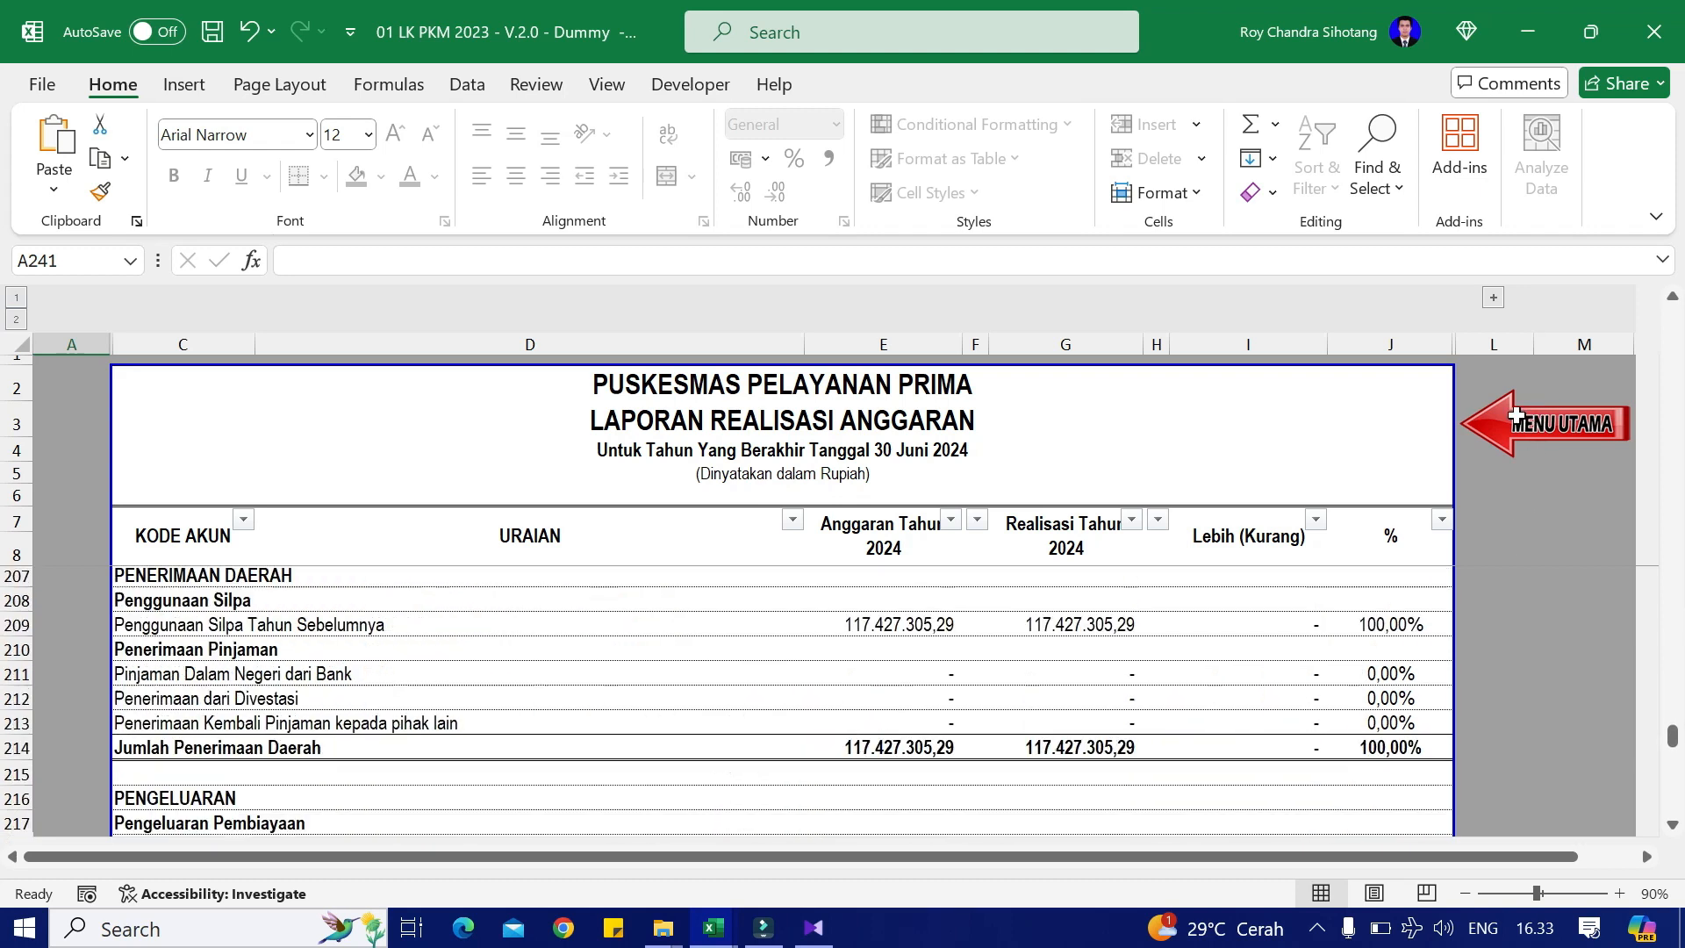
{"action": "scroll", "coordinate": [1234, 647], "scroll_direction": "down", "scroll_amount": 20}
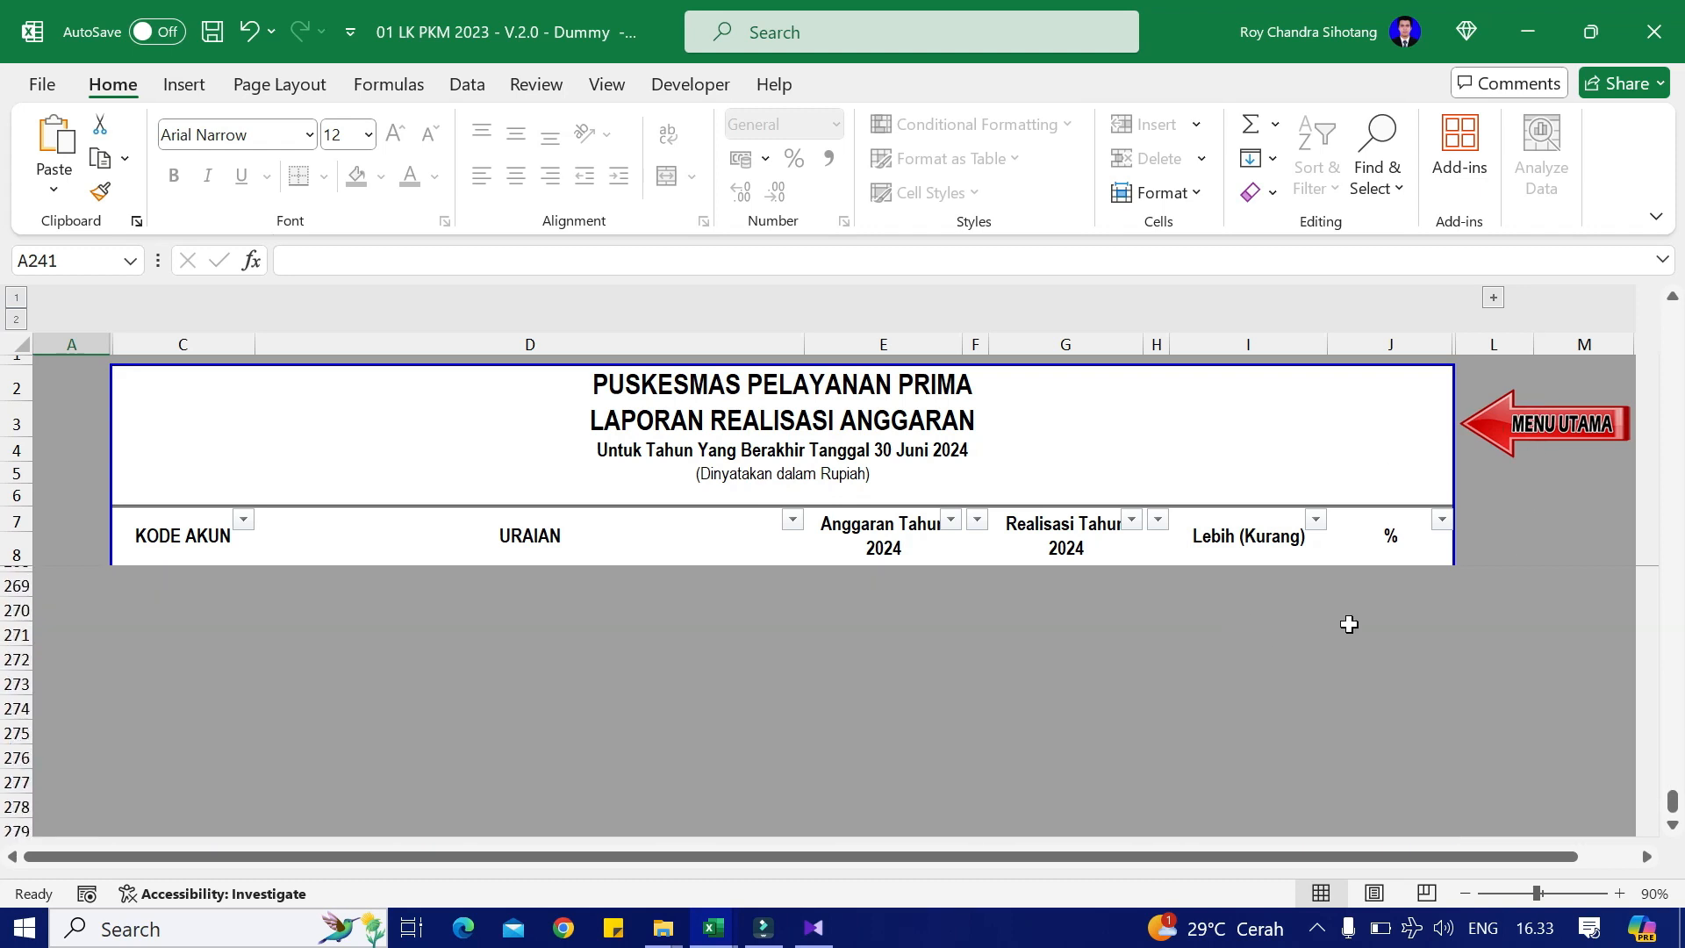
{"action": "scroll", "coordinate": [1545, 425], "scroll_direction": "down", "scroll_amount": 20}
{"action": "left_click", "coordinate": [1531, 419]}
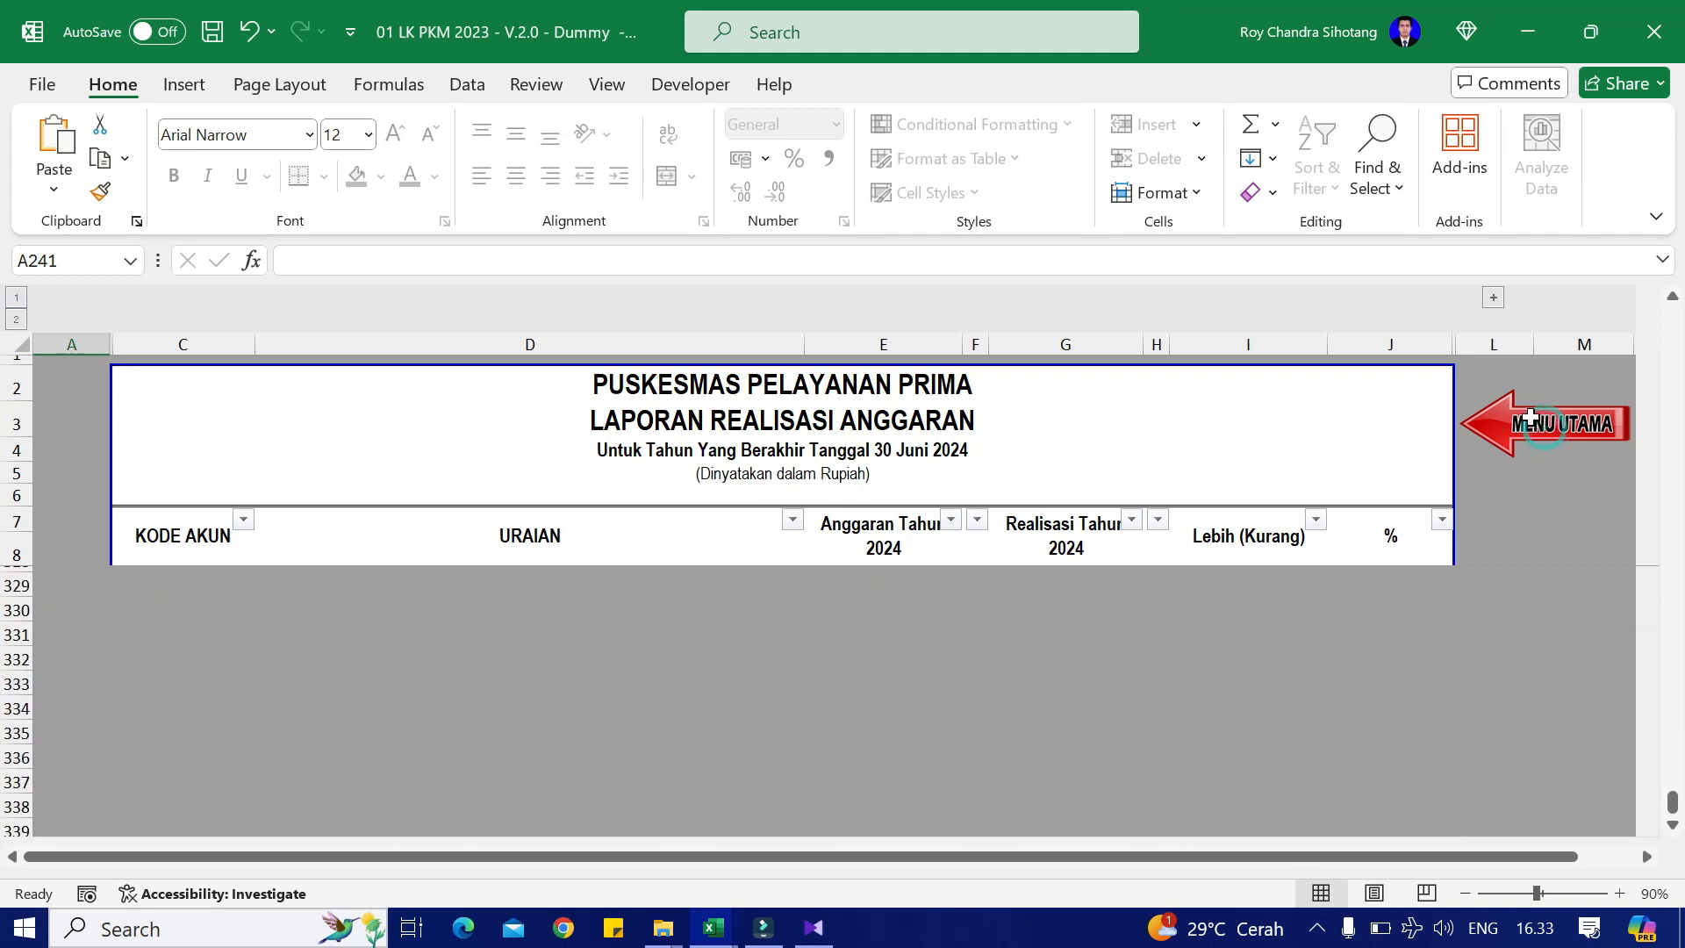
{"action": "scroll", "coordinate": [1531, 419], "scroll_direction": "down", "scroll_amount": 4}
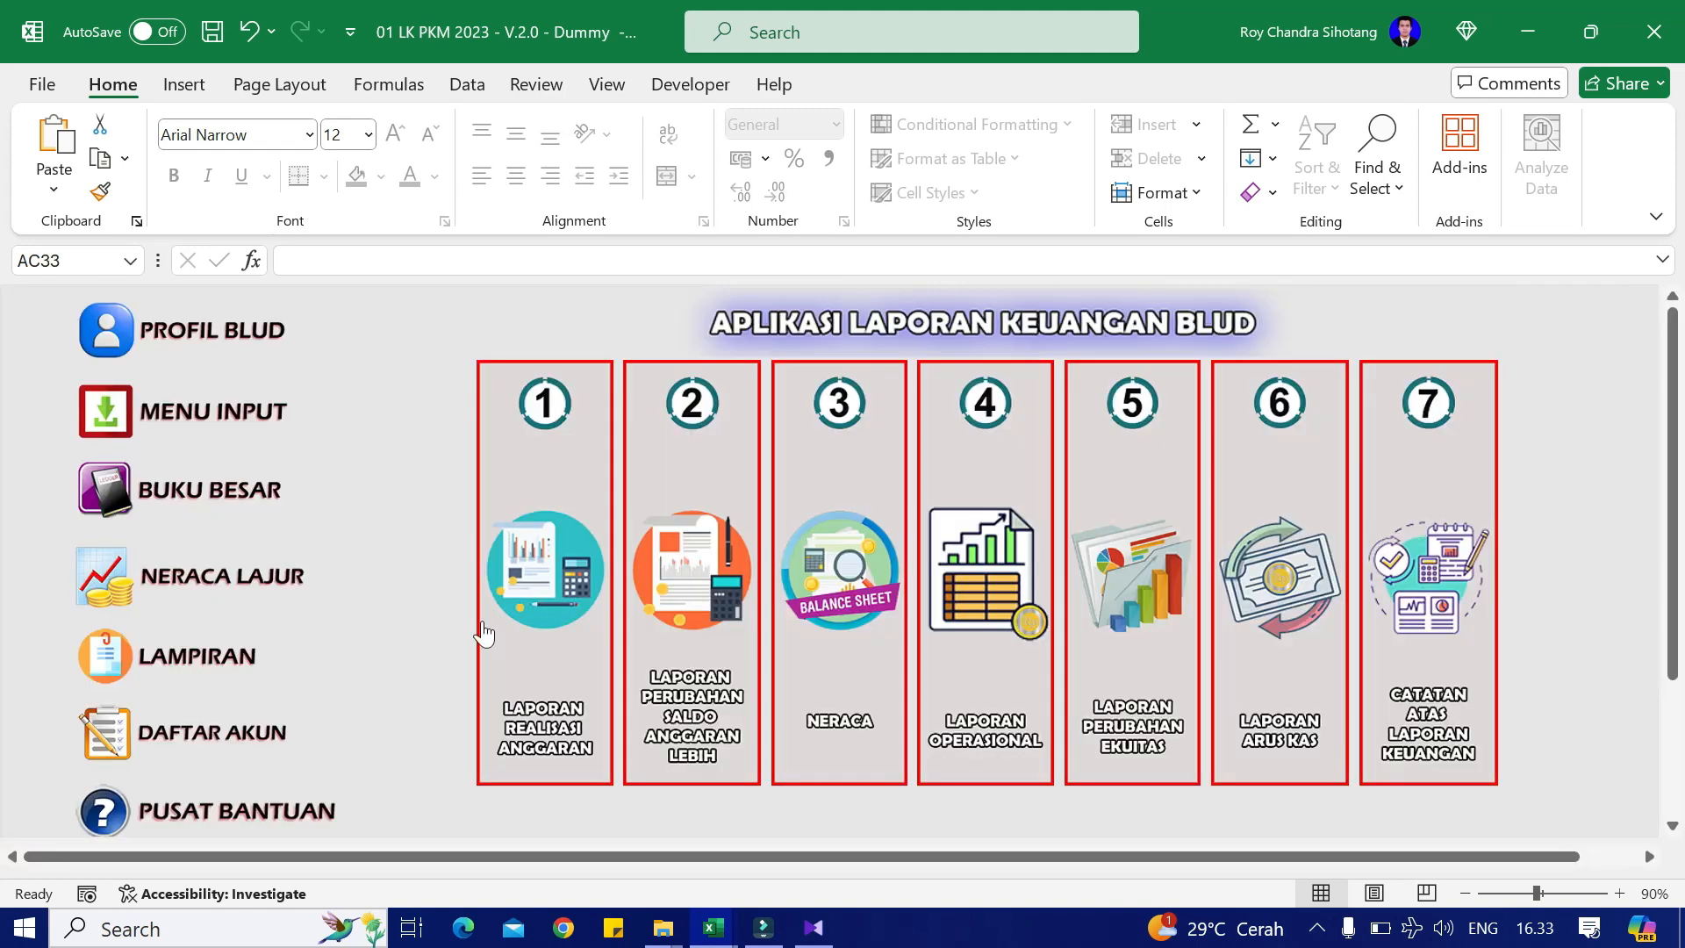
{"action": "left_click", "coordinate": [544, 621]}
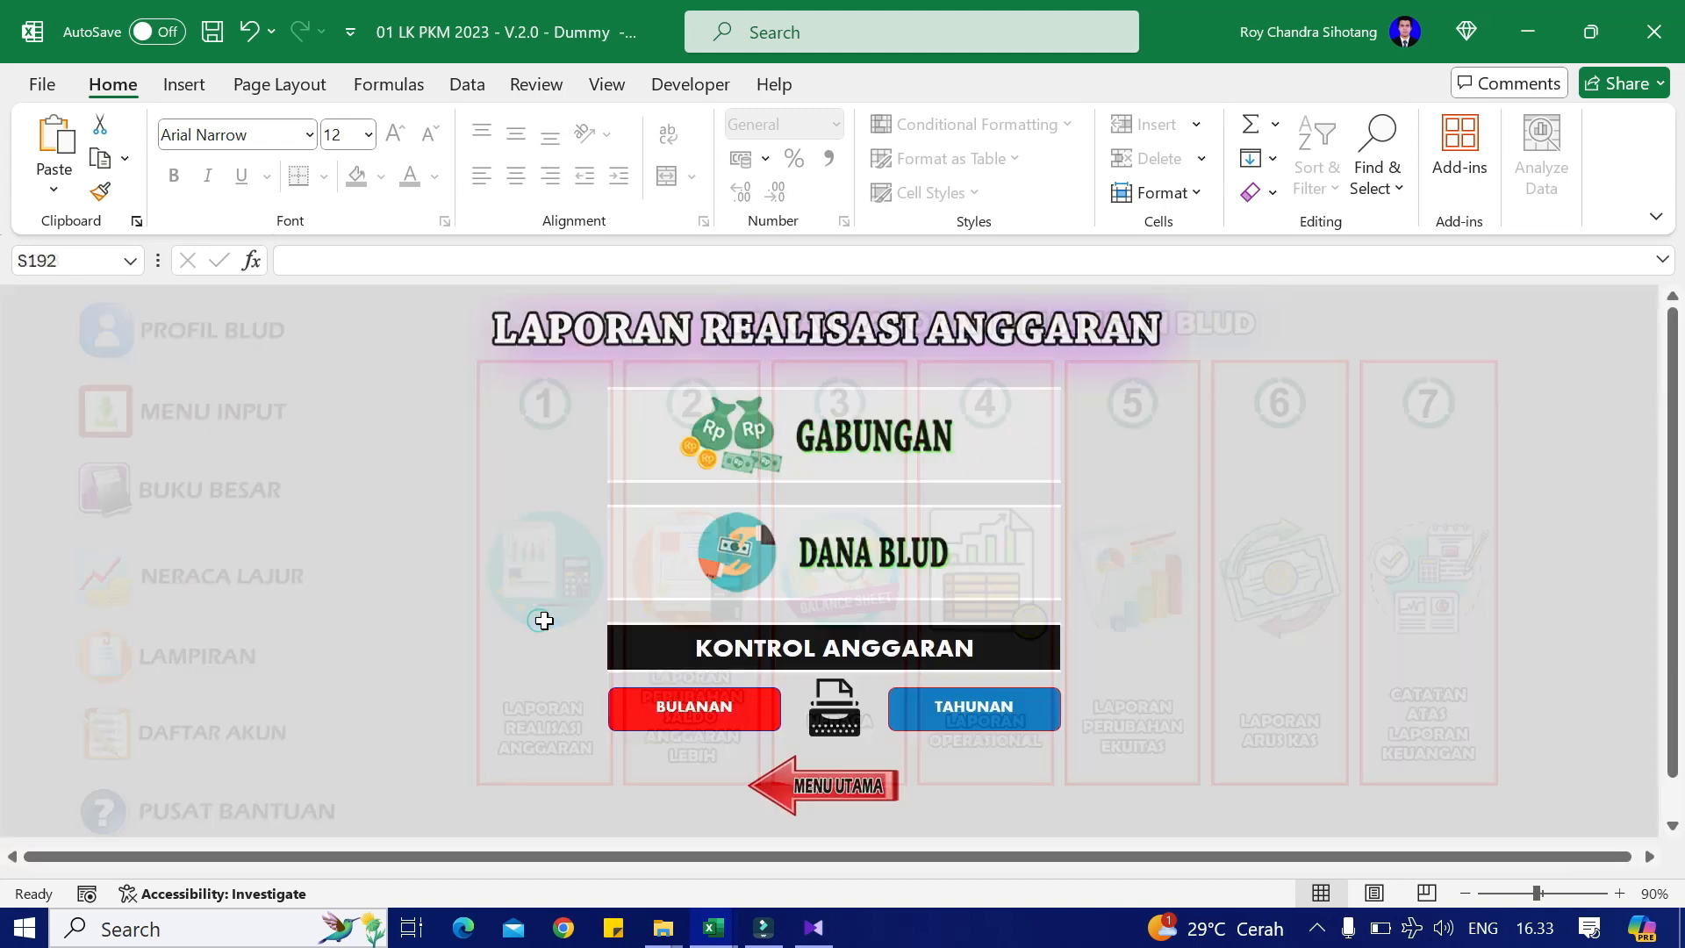
{"action": "left_click", "coordinate": [914, 562]}
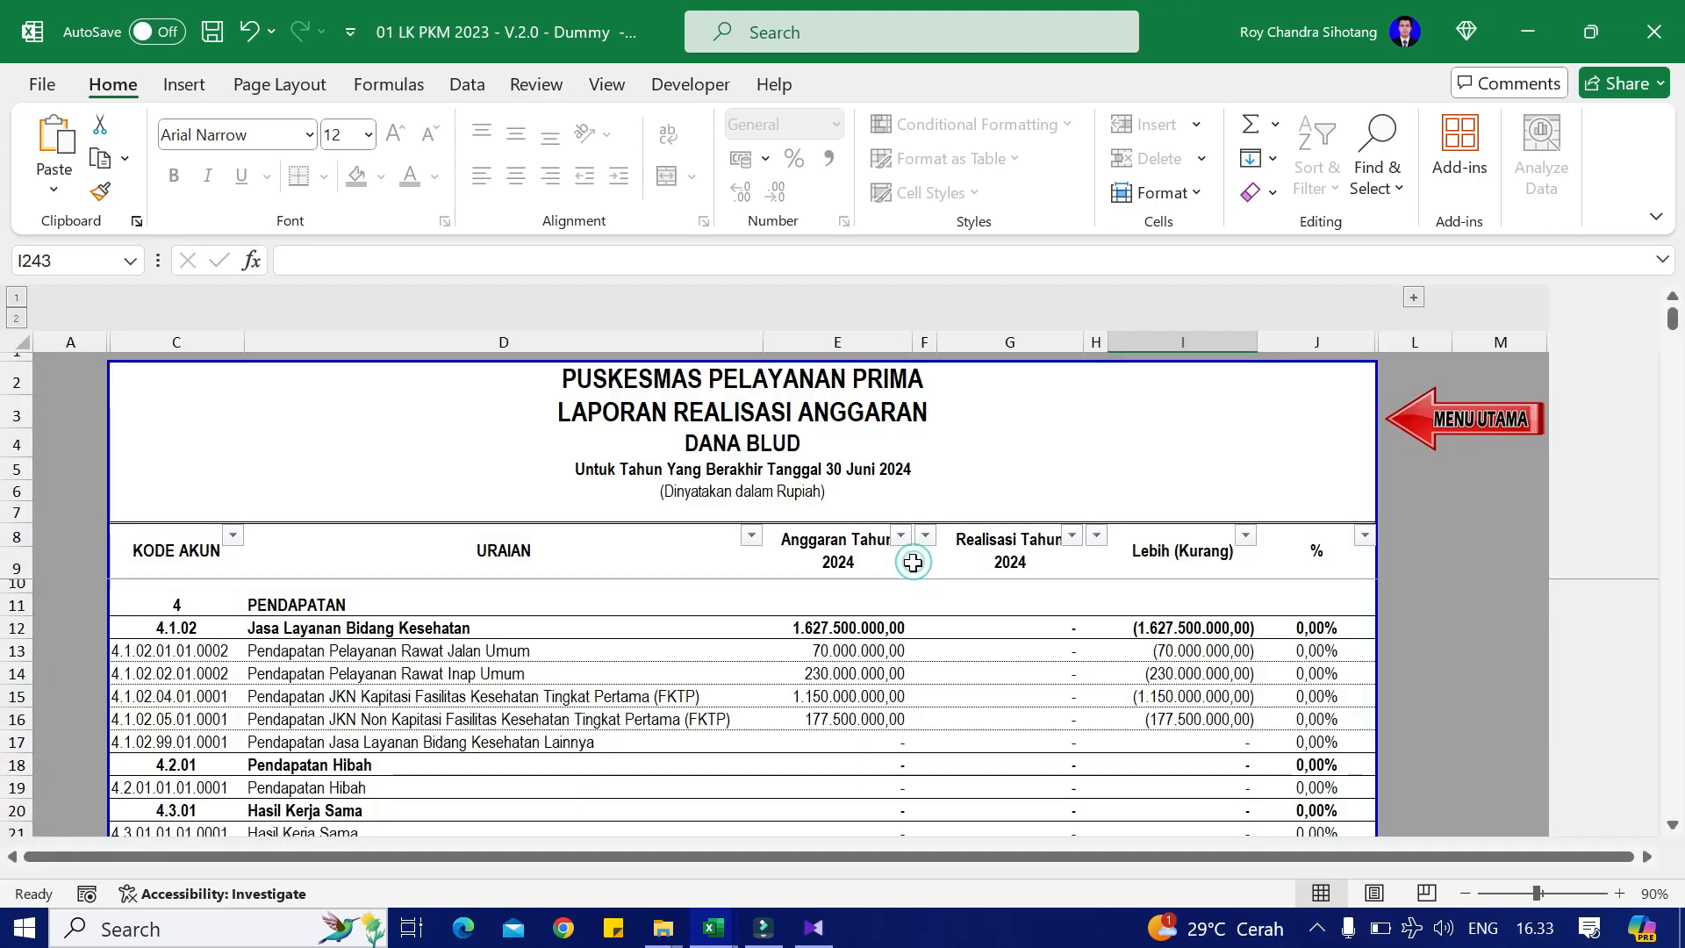
{"action": "left_click", "coordinate": [1448, 411]}
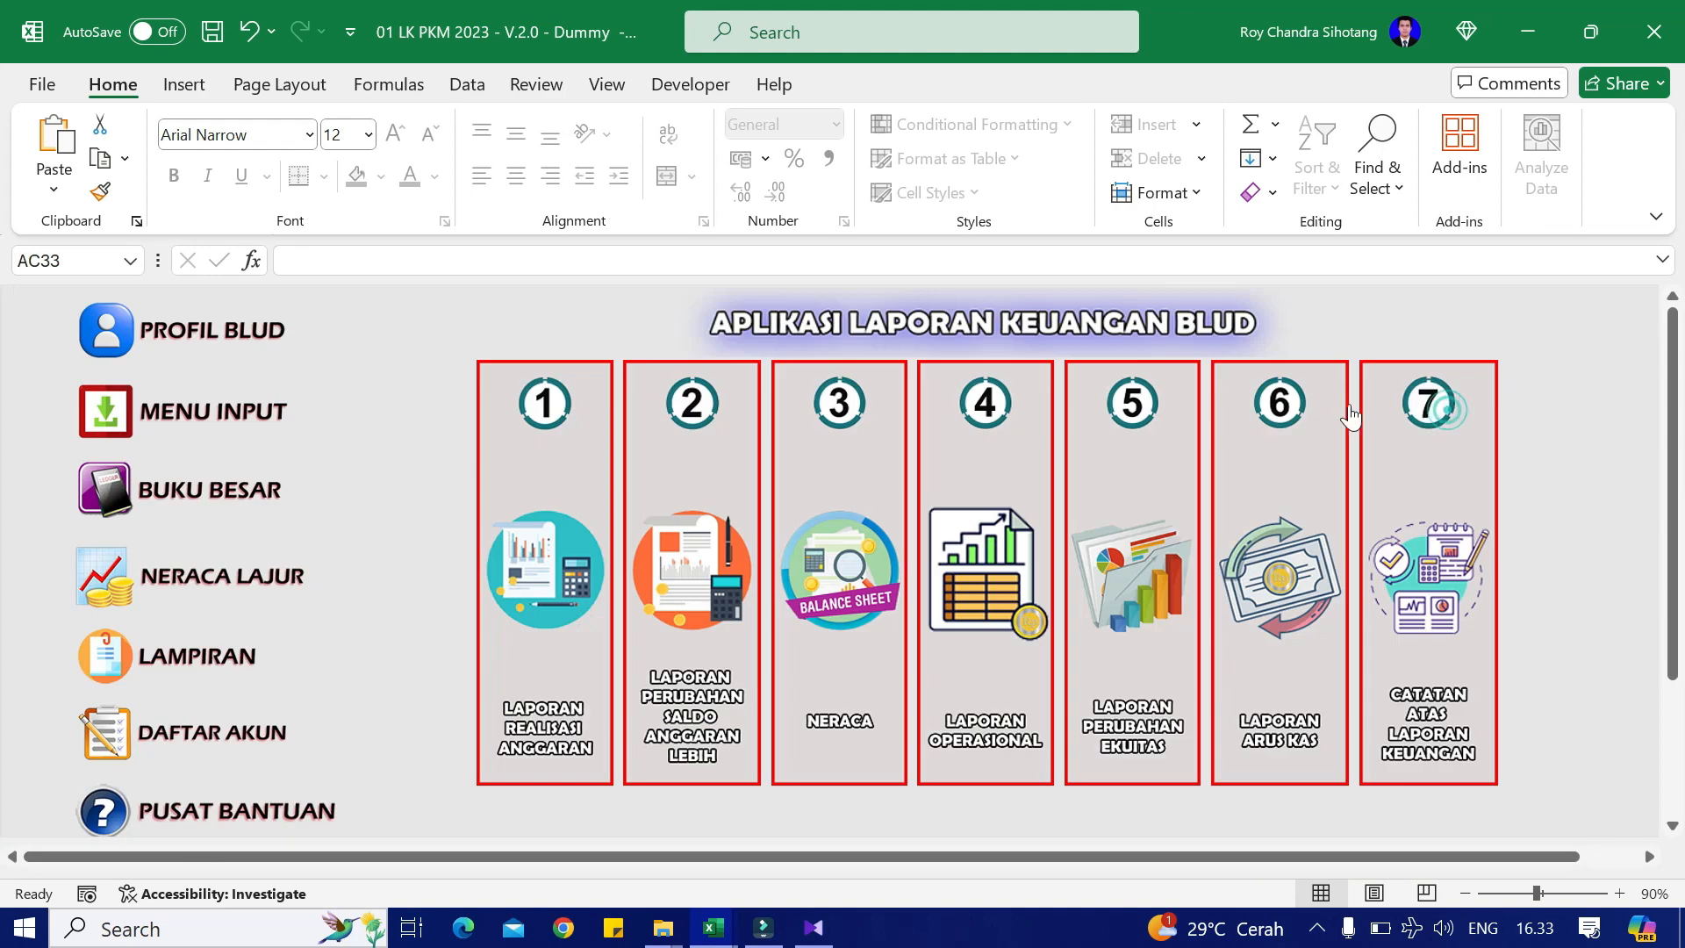